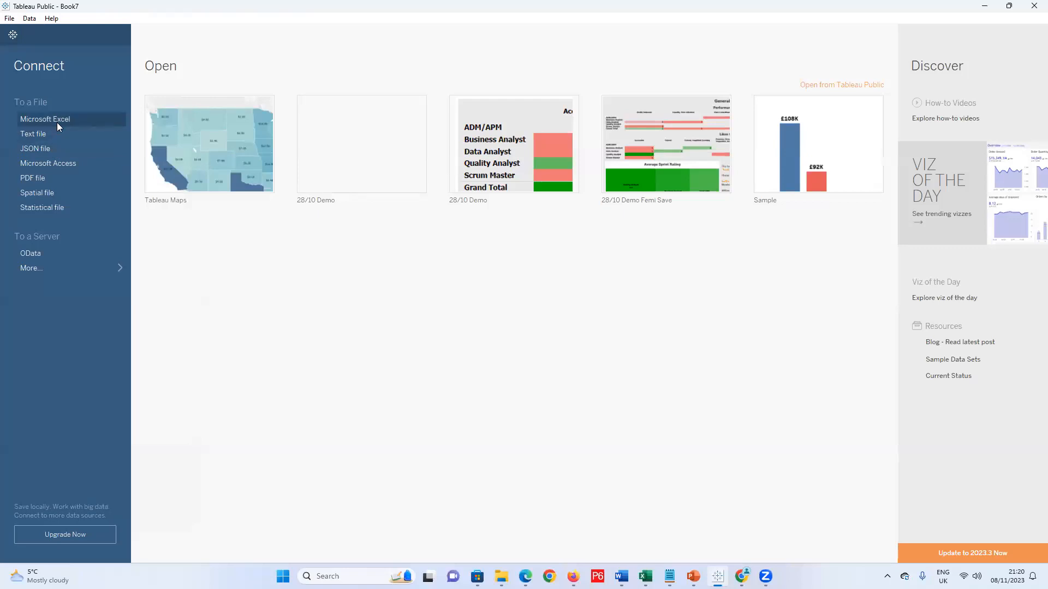
Try to load the Orders table from the Sample Superstore Excel workbook, and close the workbook
{"action": "left_click", "coordinate": [57, 122]}
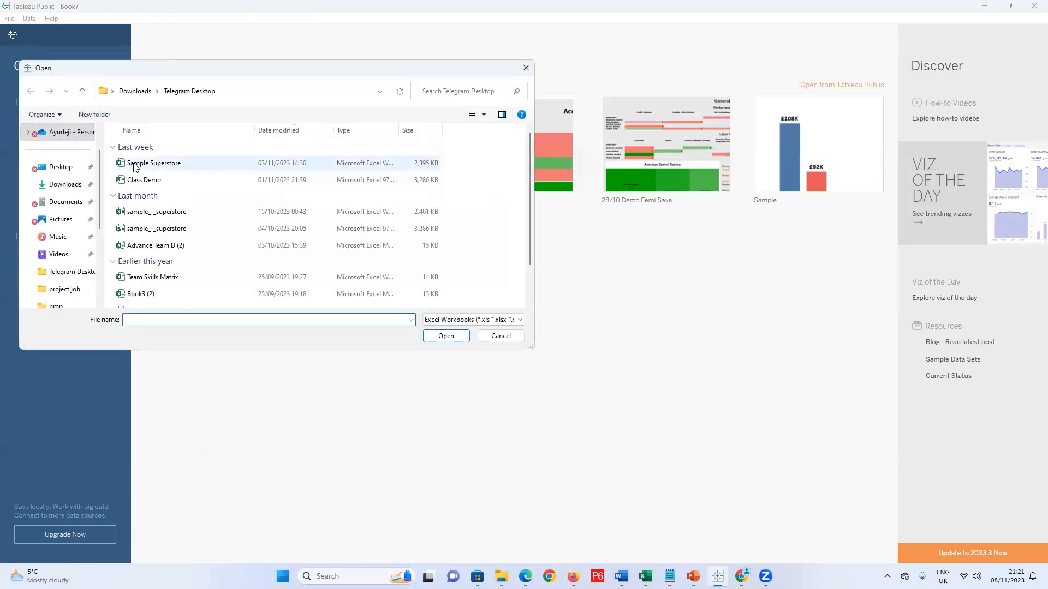
{"action": "double_click", "coordinate": [145, 163]}
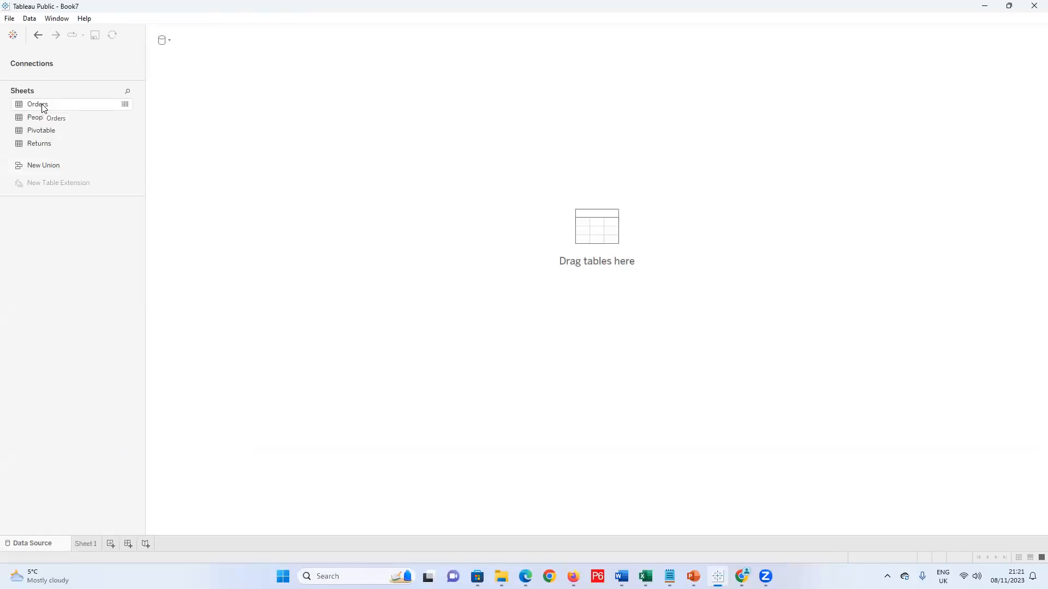
{"action": "left_click_drag", "start_coordinate": [44, 107], "coordinate": [264, 114]}
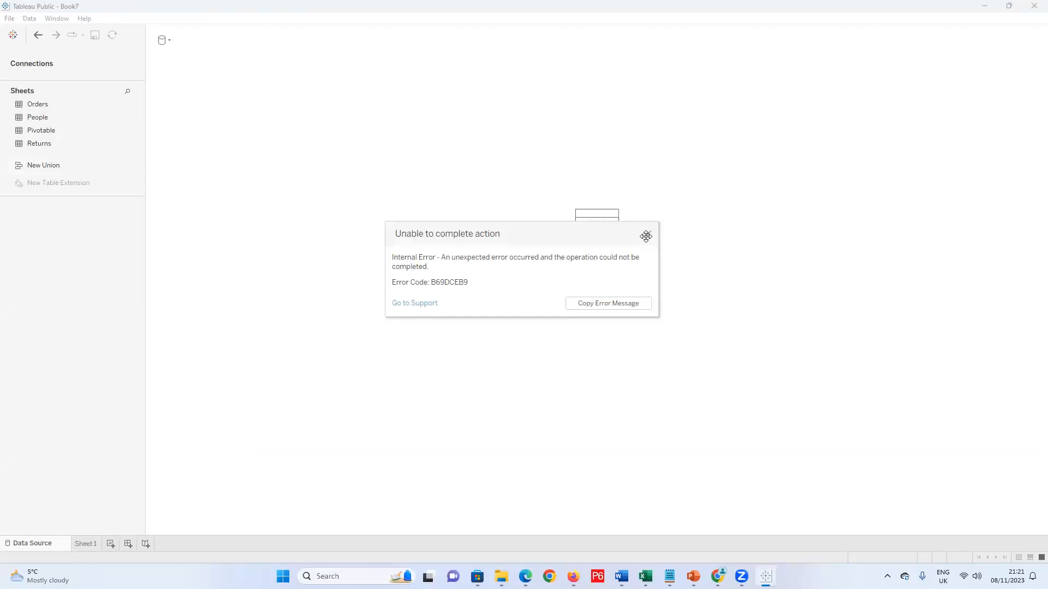
{"action": "left_click", "coordinate": [648, 231]}
{"action": "left_click_drag", "start_coordinate": [37, 104], "coordinate": [321, 117]}
{"action": "left_click", "coordinate": [648, 234]}
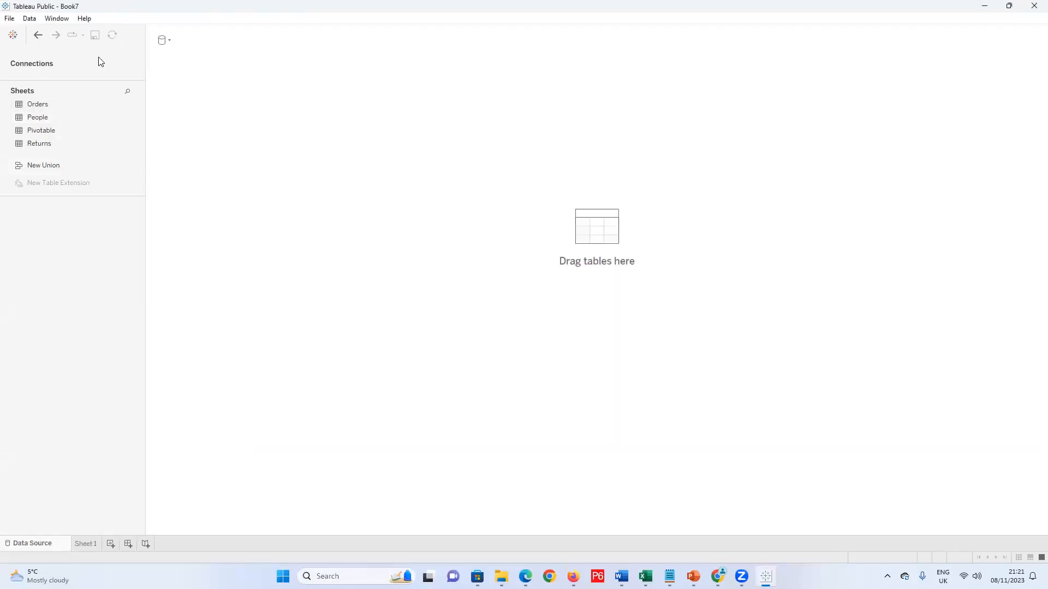
{"action": "left_click", "coordinate": [10, 20]}
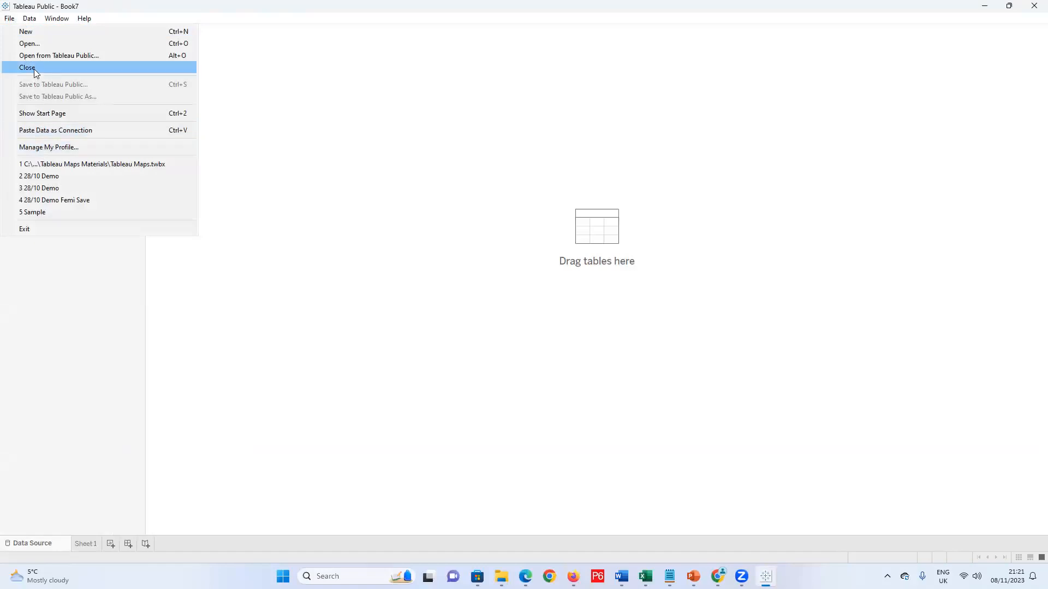
{"action": "left_click", "coordinate": [34, 69]}
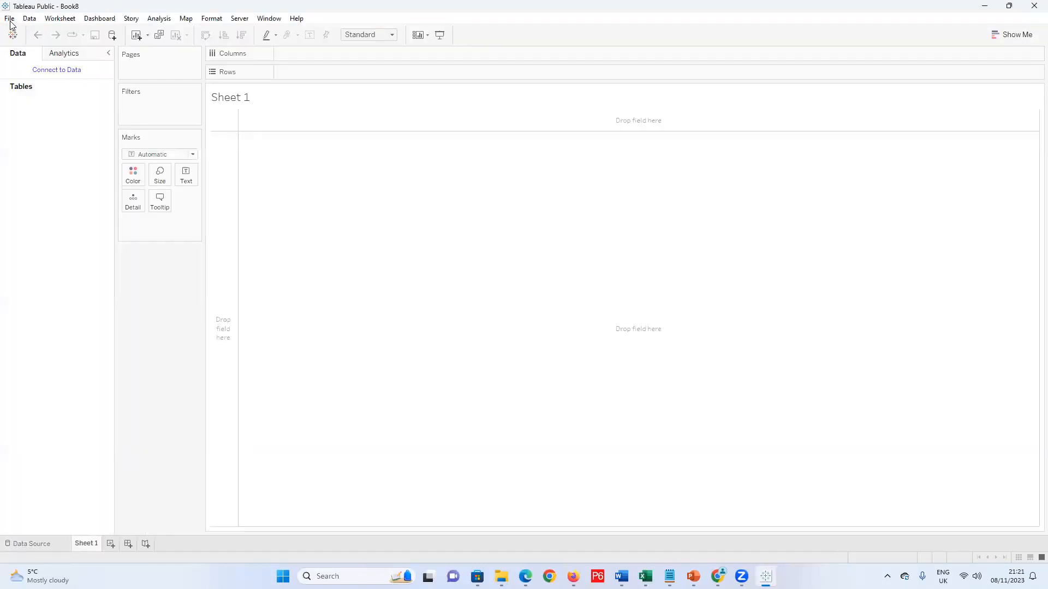
Connect to the sample_-_superstore Excel file dated 04/10/2023
{"action": "left_click", "coordinate": [11, 21]}
{"action": "left_click", "coordinate": [103, 412]}
{"action": "left_click", "coordinate": [40, 542]}
{"action": "left_click", "coordinate": [82, 120]}
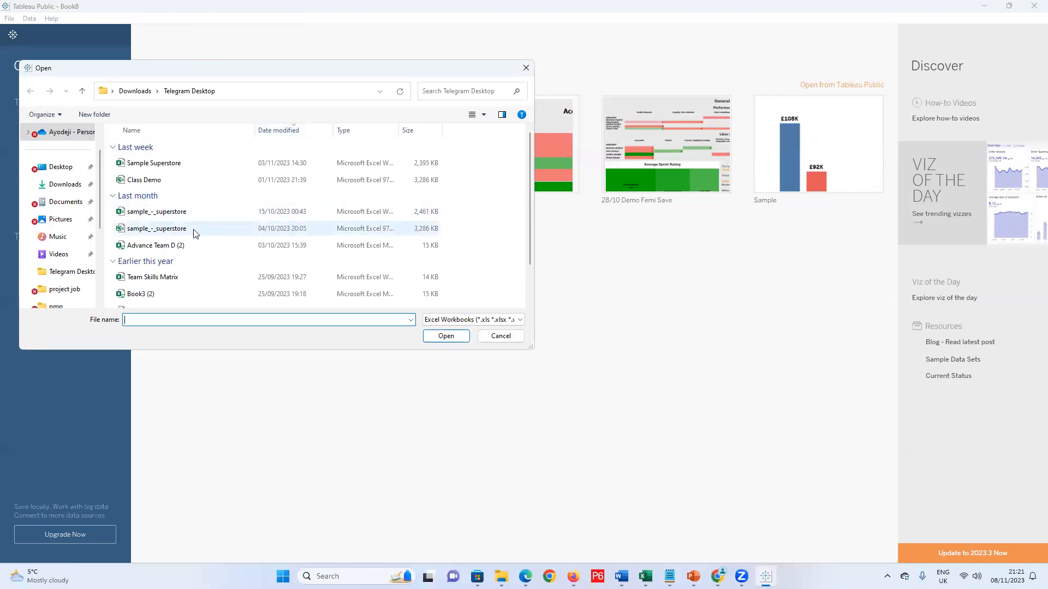
{"action": "double_click", "coordinate": [160, 229]}
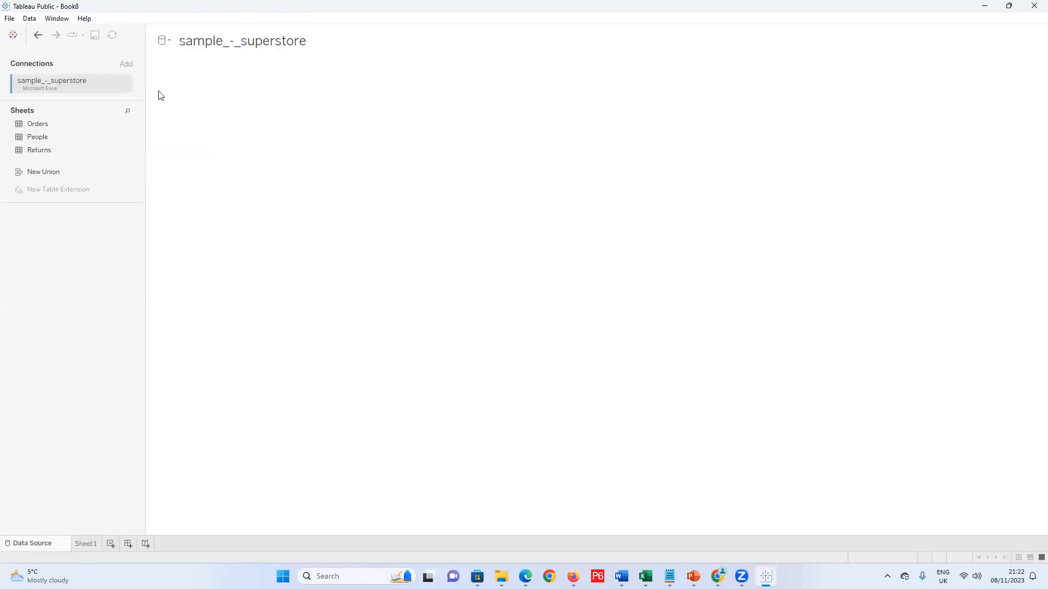
Add the Orders table to the data source canvas and open it for joining physical tables
{"action": "left_click_drag", "start_coordinate": [82, 126], "coordinate": [314, 124]}
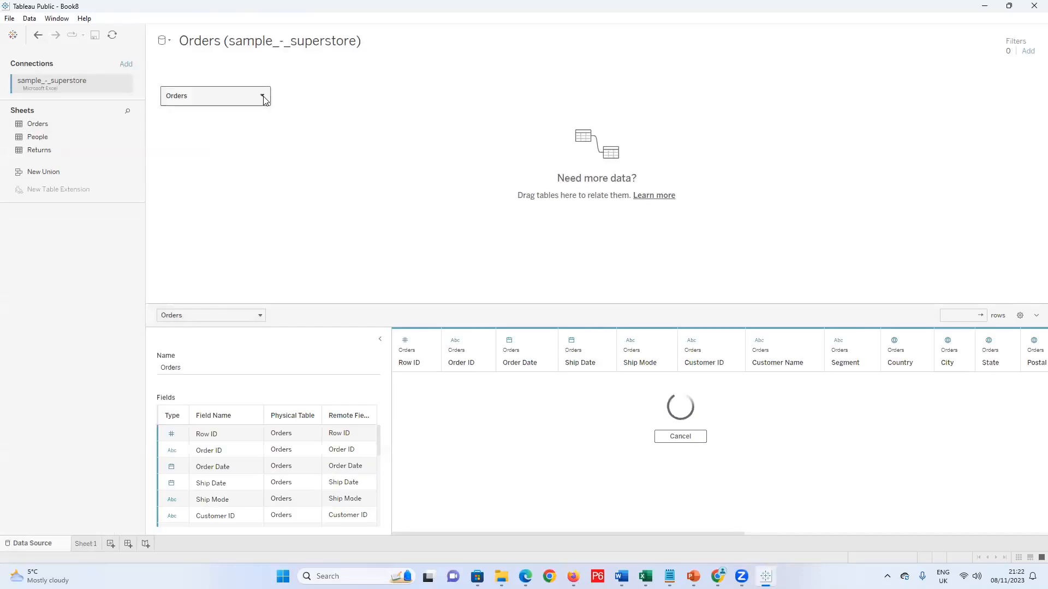
{"action": "left_click", "coordinate": [262, 97]}
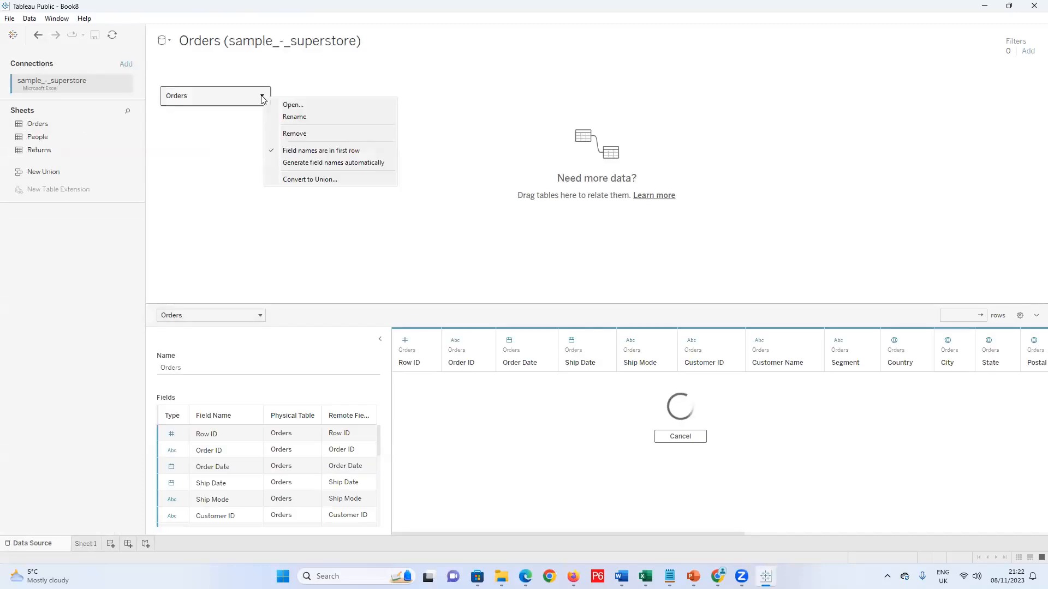
{"action": "left_click", "coordinate": [284, 103]}
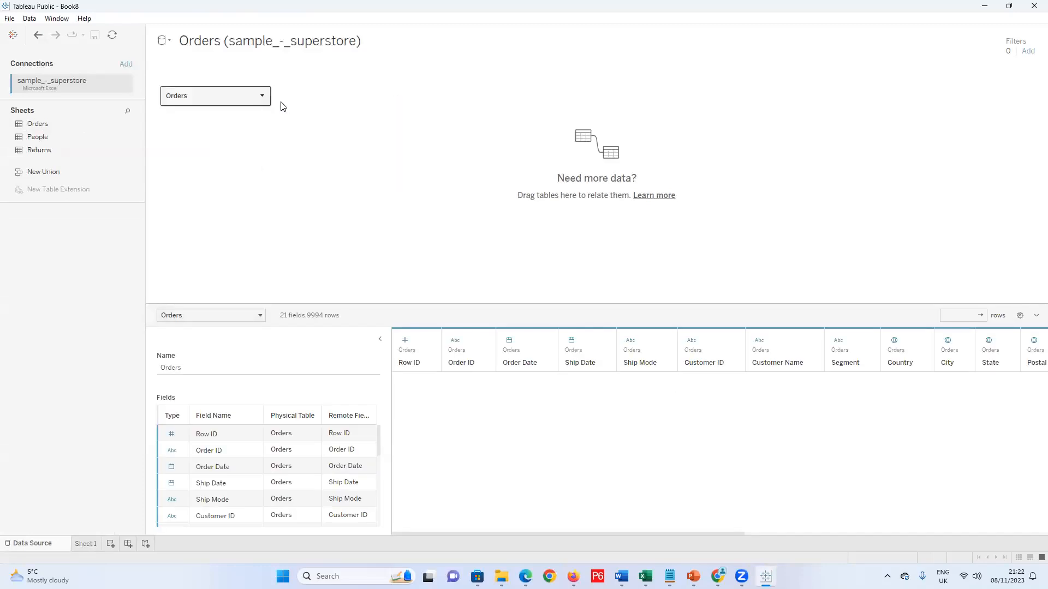
Join the People and Returns tables to Orders with inner joins
{"action": "left_click_drag", "start_coordinate": [37, 137], "coordinate": [196, 135]}
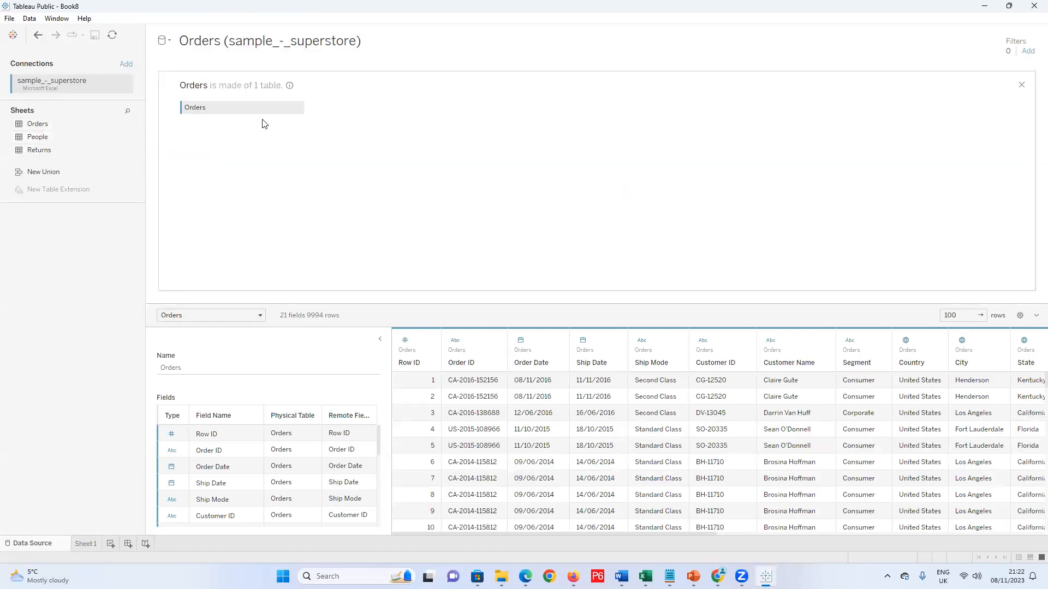
{"action": "left_click_drag", "start_coordinate": [49, 137], "coordinate": [439, 111]}
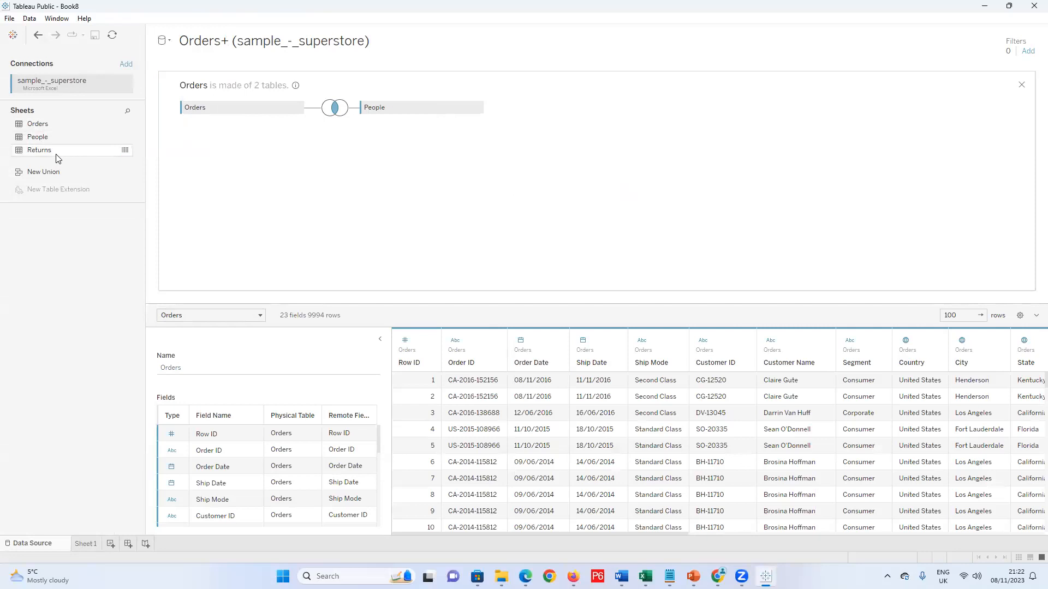
{"action": "left_click_drag", "start_coordinate": [34, 151], "coordinate": [343, 163]}
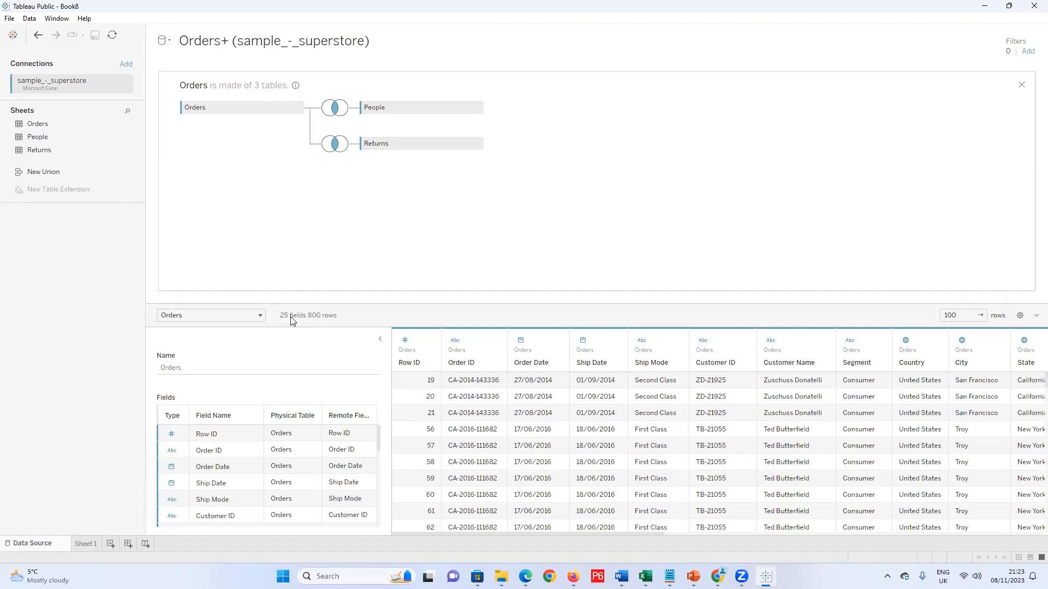
On Sheet 1, hide the Order ID and Customer ID fields of the Orders table
{"action": "left_click", "coordinate": [85, 544]}
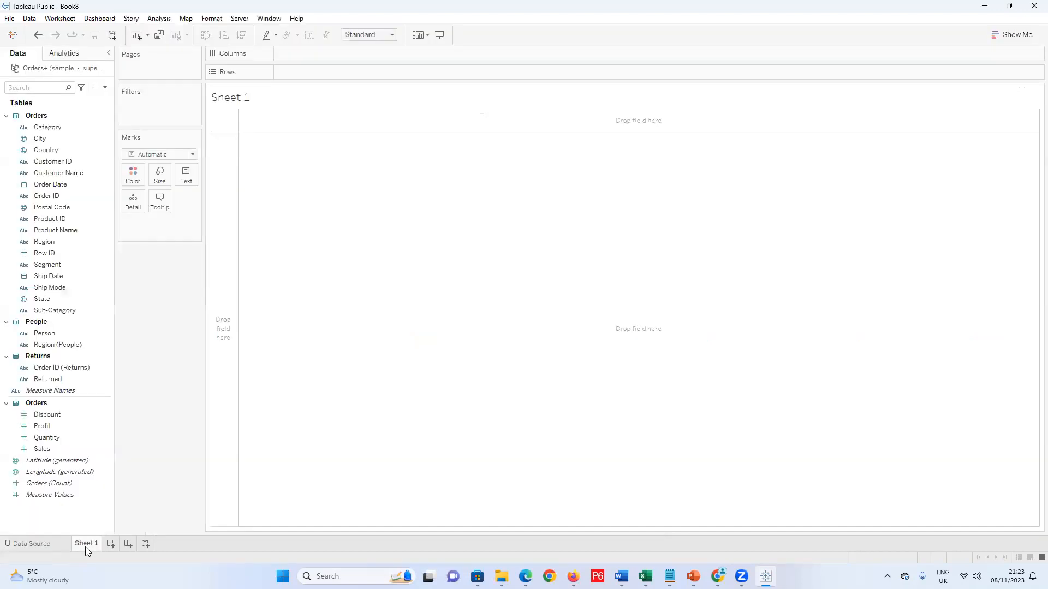
{"action": "left_click", "coordinate": [111, 304]}
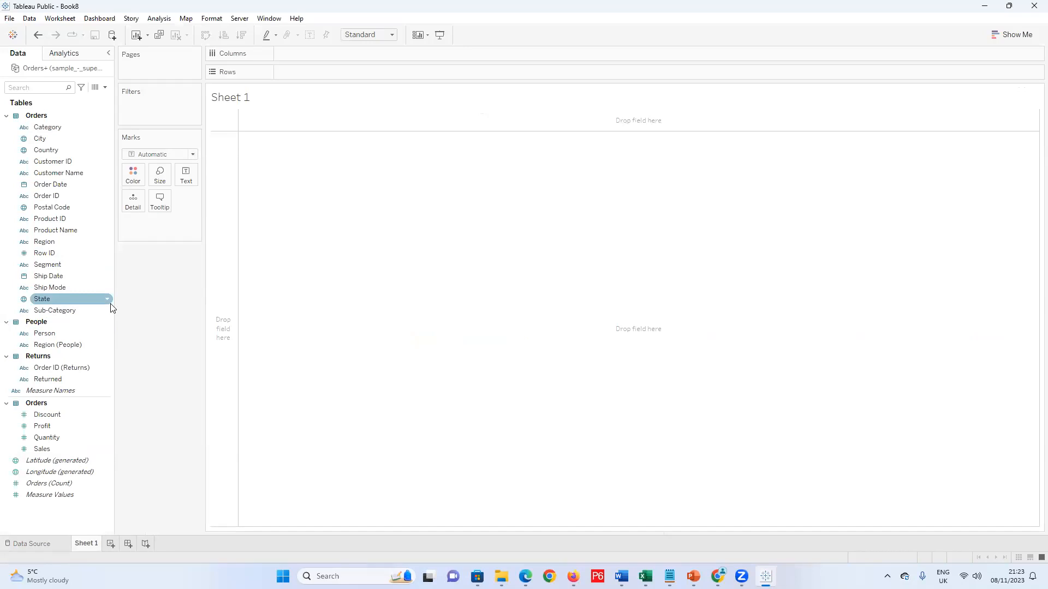
{"action": "left_click", "coordinate": [53, 267]}
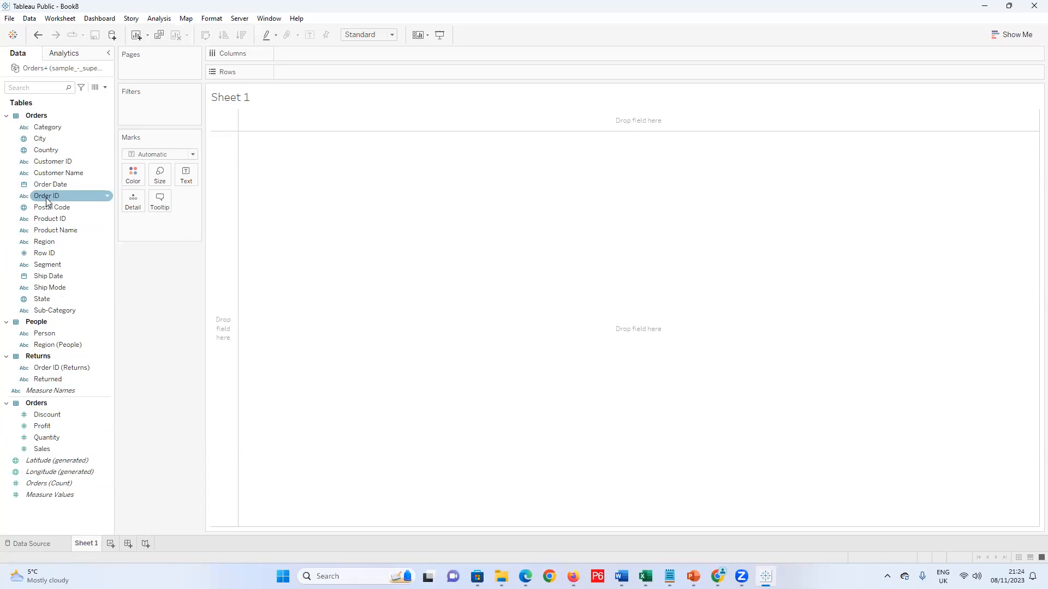
{"action": "left_click", "coordinate": [106, 195]}
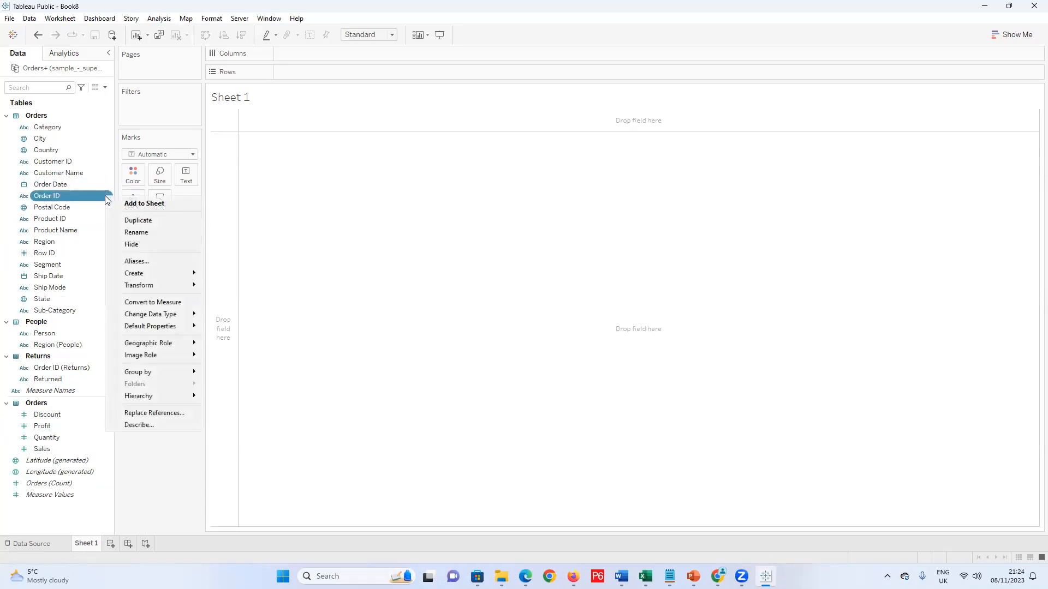
{"action": "left_click", "coordinate": [150, 249]}
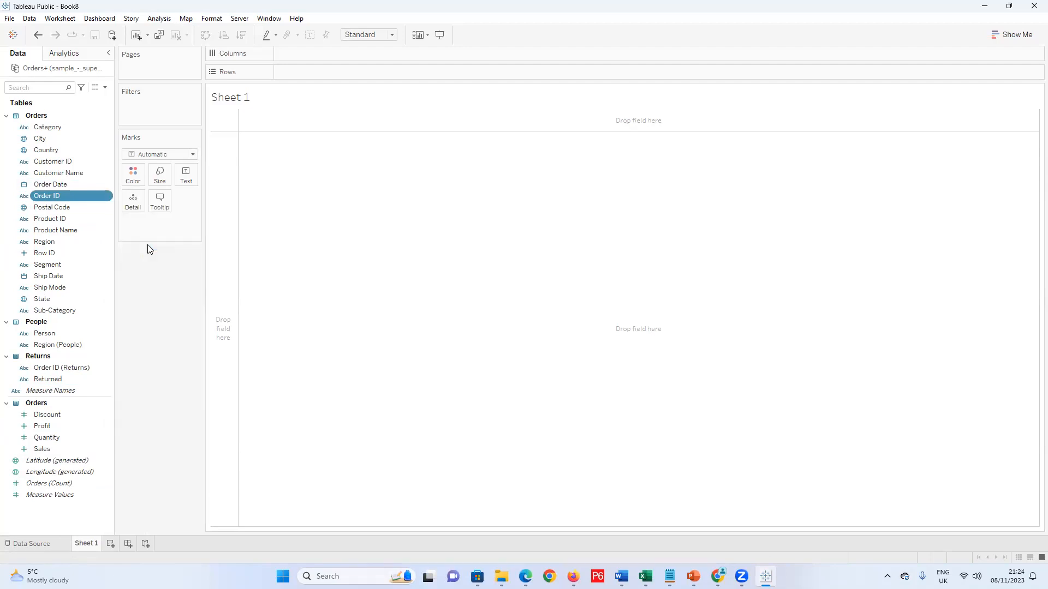
{"action": "left_click", "coordinate": [107, 164]}
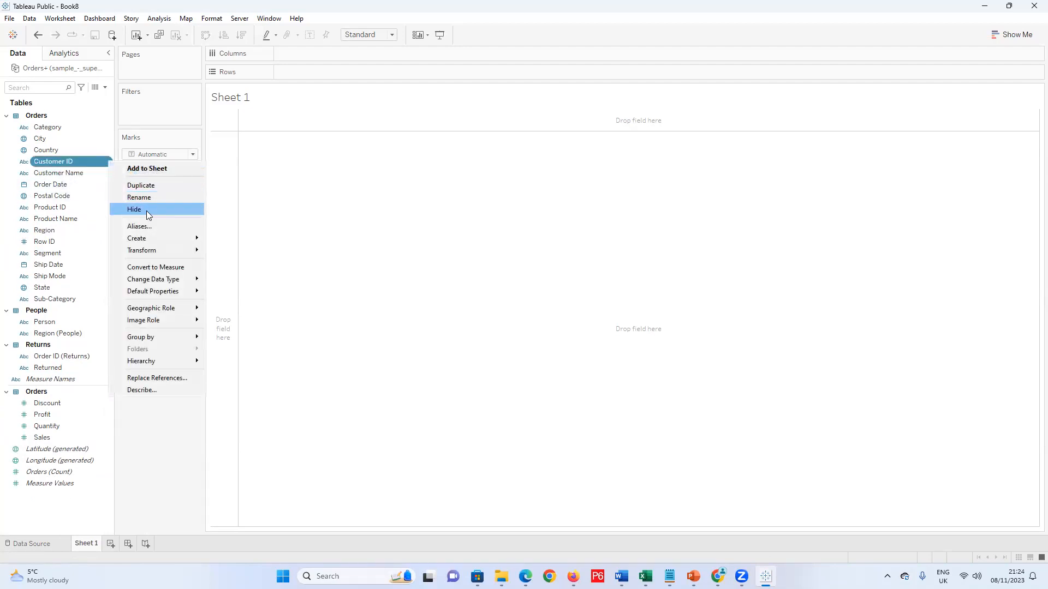
{"action": "left_click", "coordinate": [146, 210]}
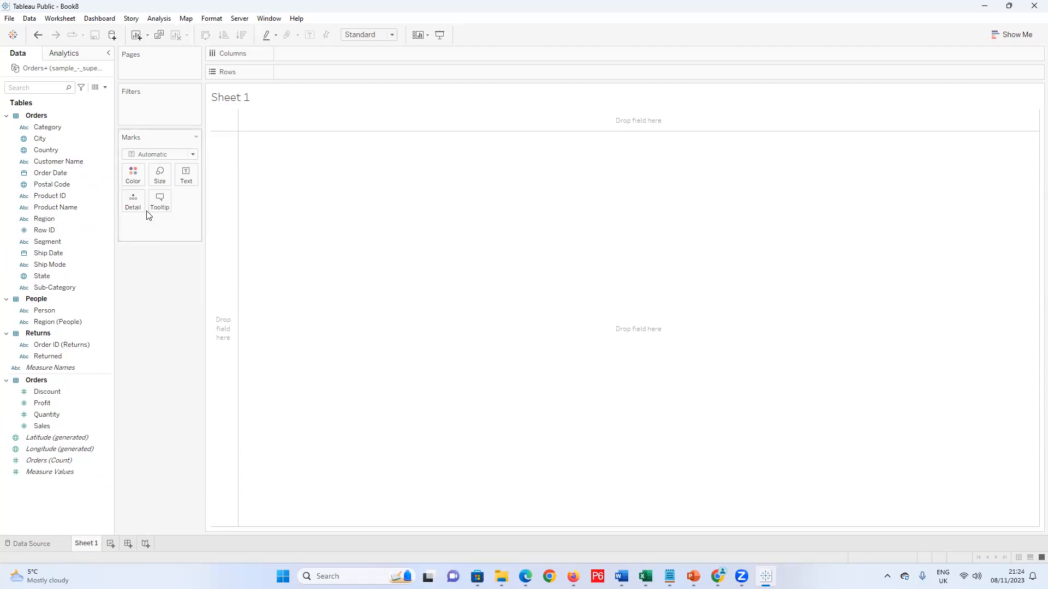
{"action": "left_click", "coordinate": [107, 265]}
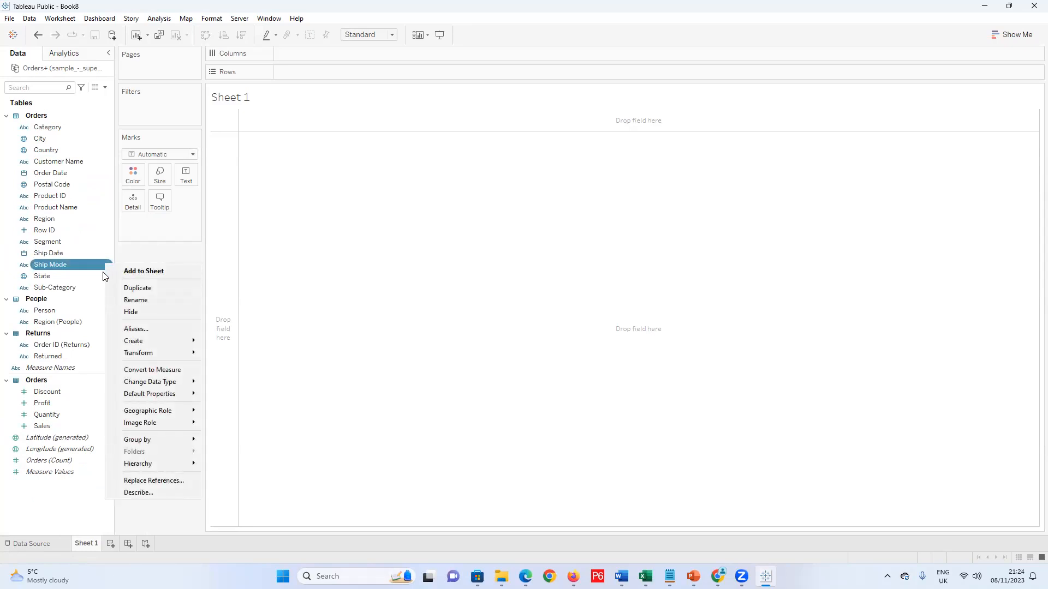
{"action": "left_click", "coordinate": [144, 253]}
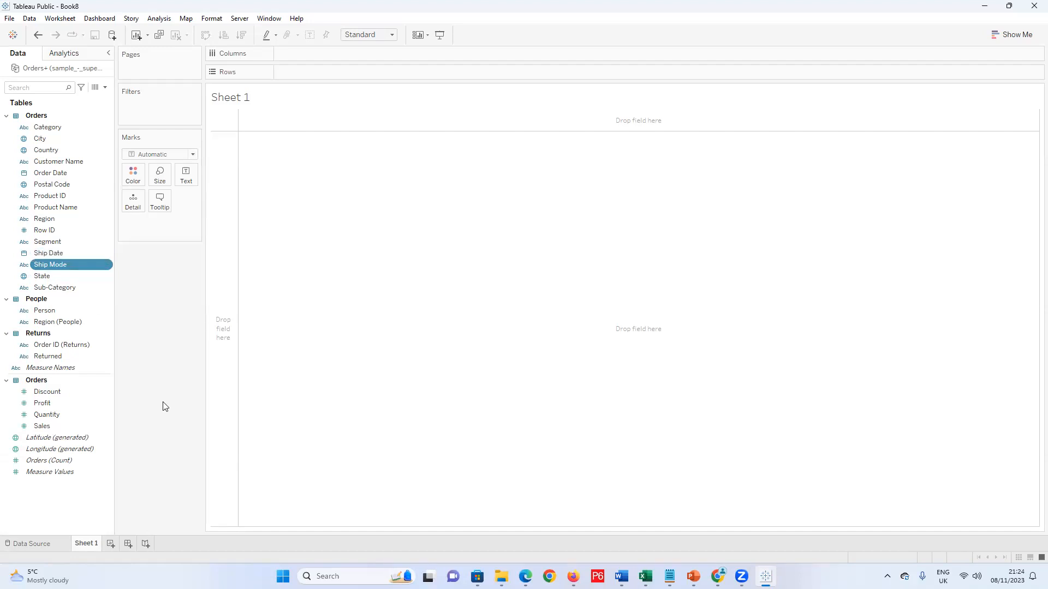
Switch to Notepad's Advance Class window and write "Understand parameter" as the first line of a new blank note
{"action": "right_click", "coordinate": [669, 576]}
{"action": "left_click", "coordinate": [635, 281]}
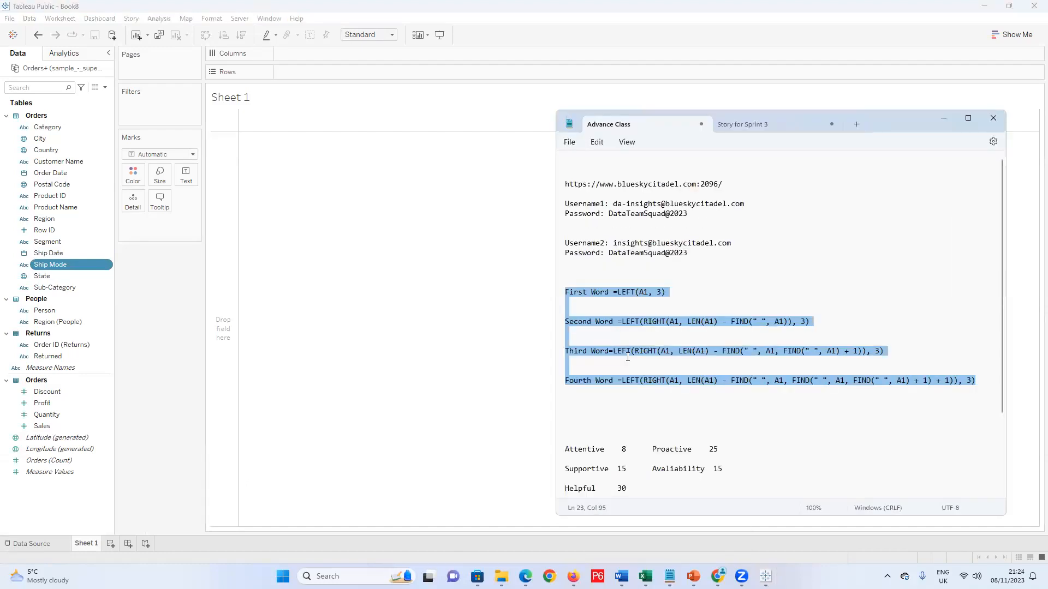
{"action": "left_click", "coordinate": [569, 142]}
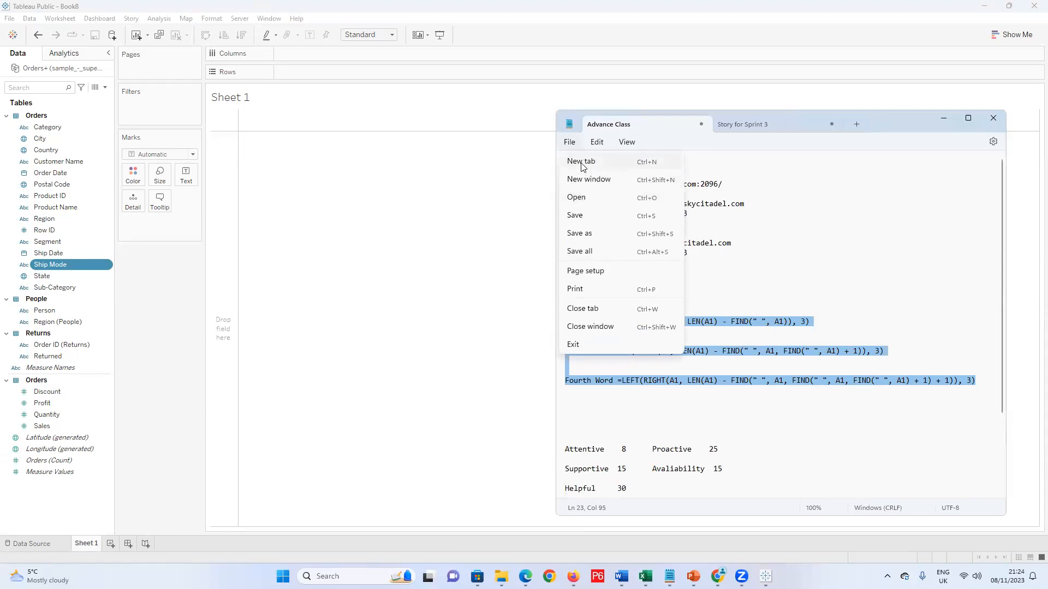
{"action": "left_click", "coordinate": [582, 162]}
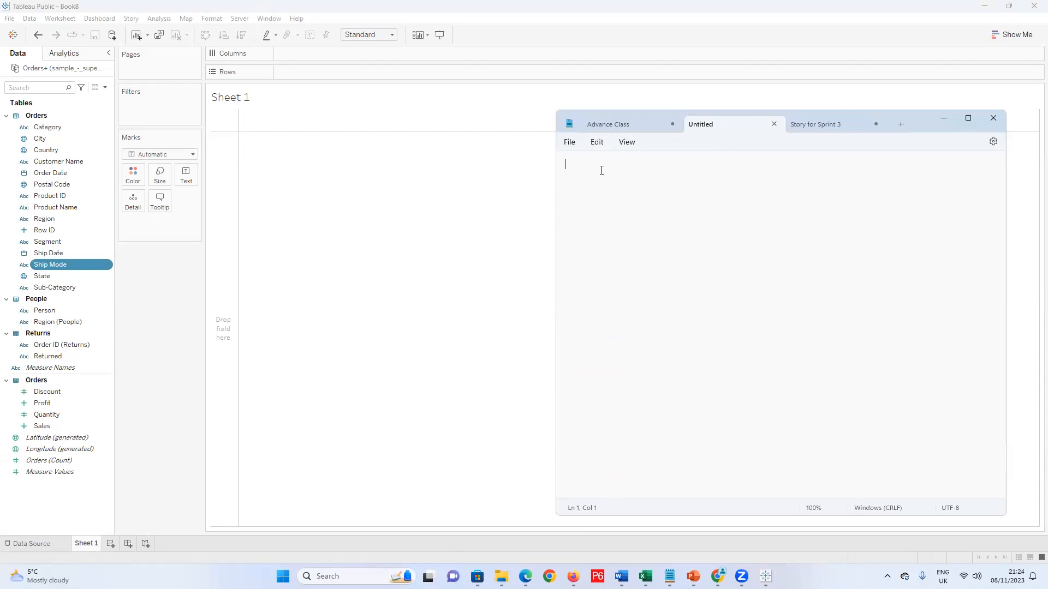
{"action": "type", "text": "Understand what parameter is"}
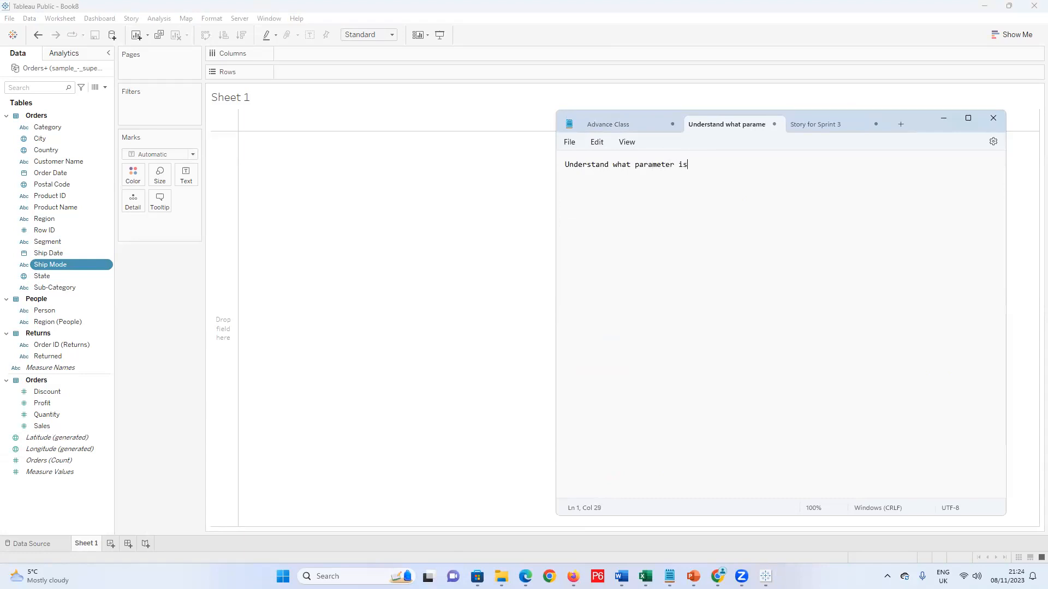
{"action": "key", "text": "BackSpace"}
{"action": "key", "text": "BackSpace"}
{"action": "key", "text": "BackSpace"}
{"action": "key", "text": "BackSpace"}
{"action": "key", "text": "BackSpace"}
{"action": "key", "text": "BackSpace"}
{"action": "key", "text": "BackSpace"}
Add the note lines "Look possible cases where you can use parameter" and "Parameter Actions", and put the Notepad window away
{"action": "type", "text": "Look p"}
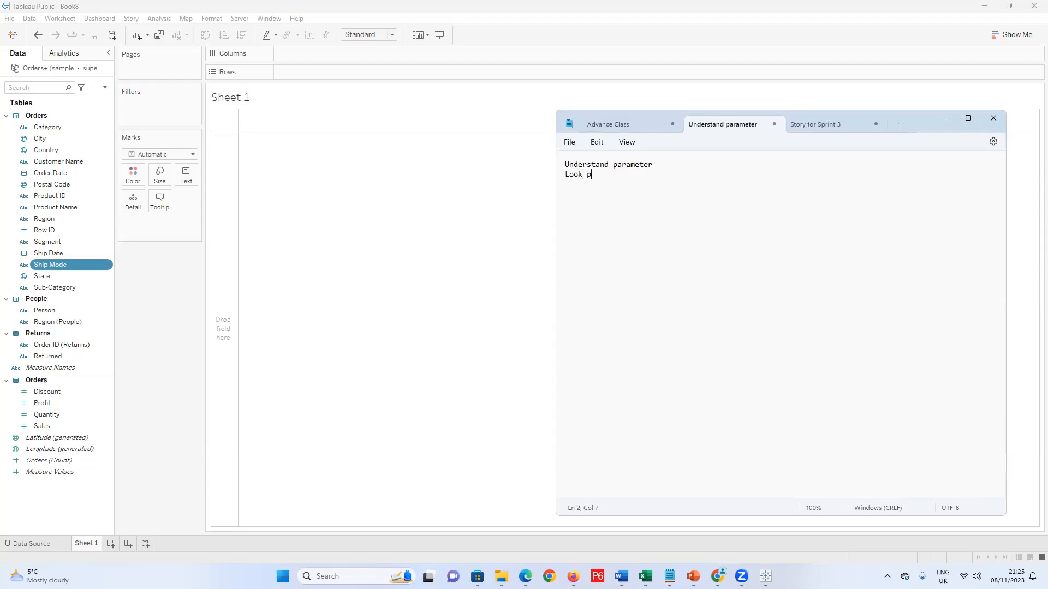
{"action": "type", "text": "ossible cases where you can use parameter"}
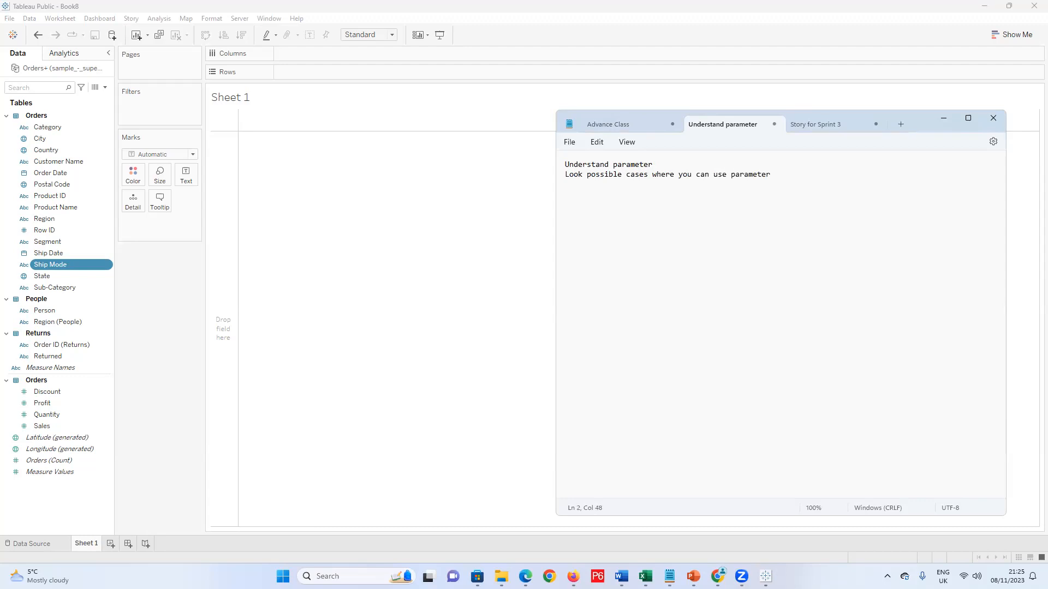
{"action": "key", "text": "Return"}
{"action": "type", "text": "Parameter Actiiions"}
{"action": "key", "text": "BackSpace"}
{"action": "key", "text": "BackSpace"}
{"action": "key", "text": "BackSpace"}
{"action": "key", "text": "BackSpace"}
{"action": "key", "text": "BackSpace"}
{"action": "type", "text": "ons"}
{"action": "left_click", "coordinate": [937, 121]}
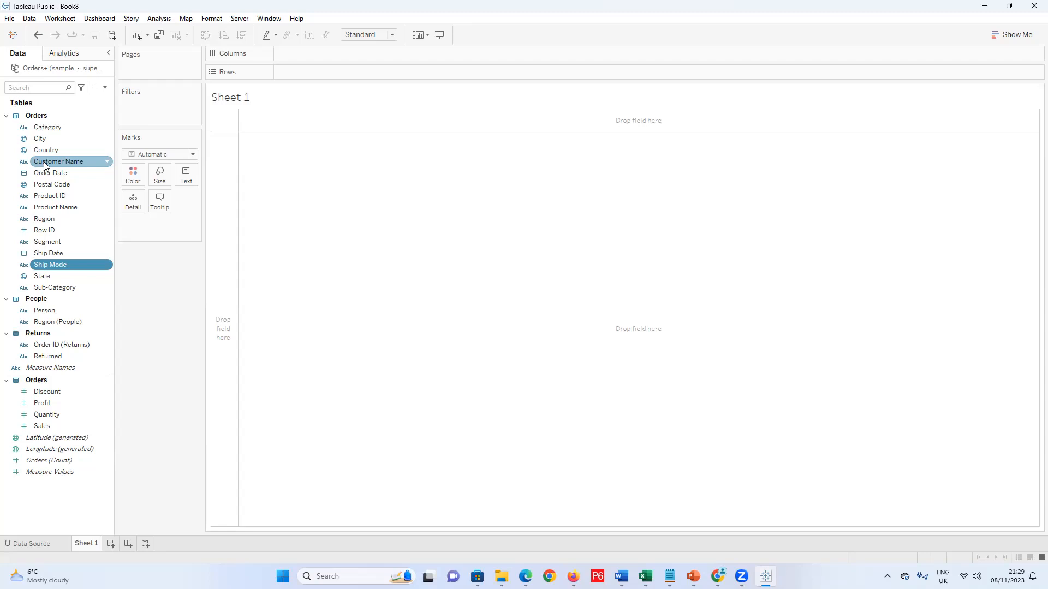
Build a horizontal bar chart of total Sales by Customer Name on Sheet 1, sorted in descending order
{"action": "left_click_drag", "start_coordinate": [45, 167], "coordinate": [292, 81]}
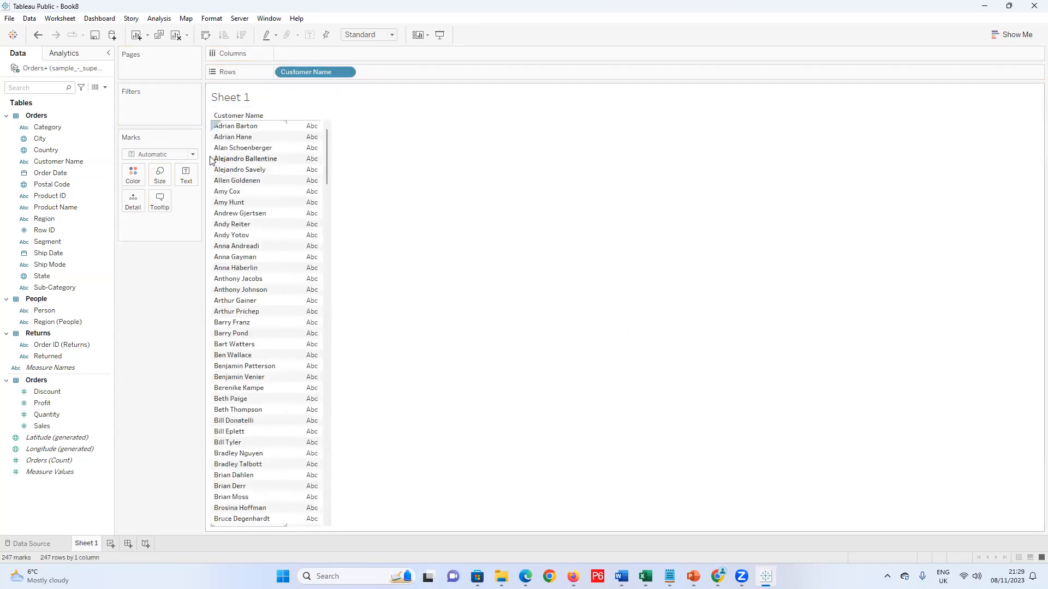
{"action": "left_click", "coordinate": [194, 155]}
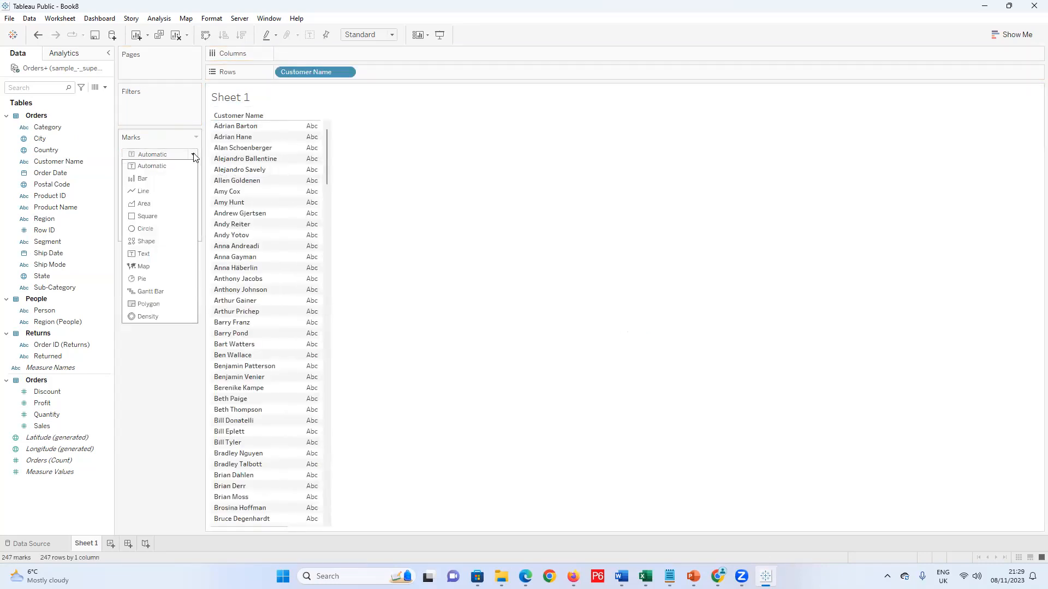
{"action": "left_click", "coordinate": [153, 179]}
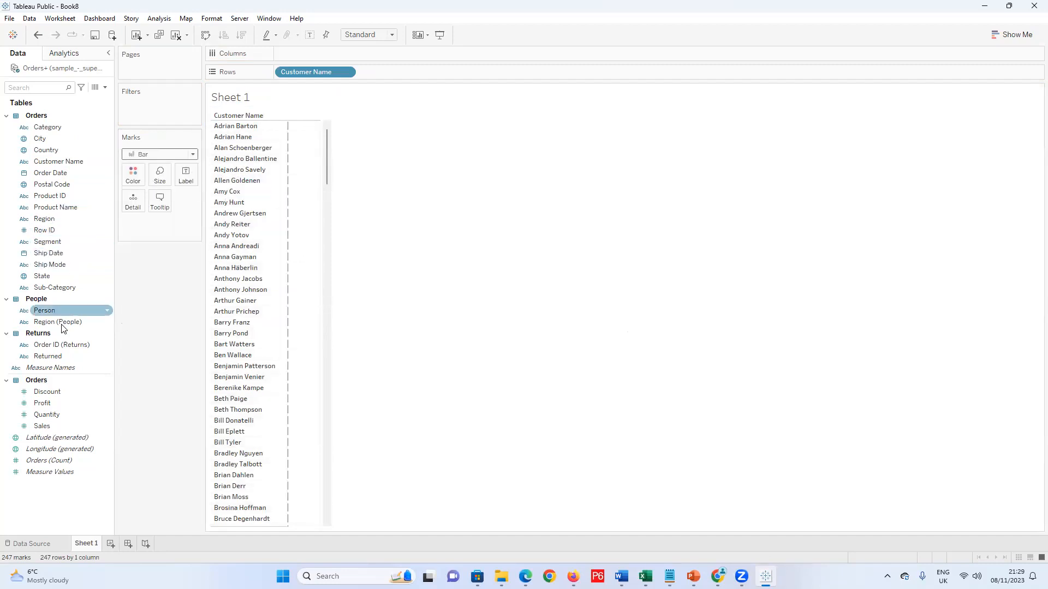
{"action": "left_click_drag", "start_coordinate": [43, 429], "coordinate": [309, 58]}
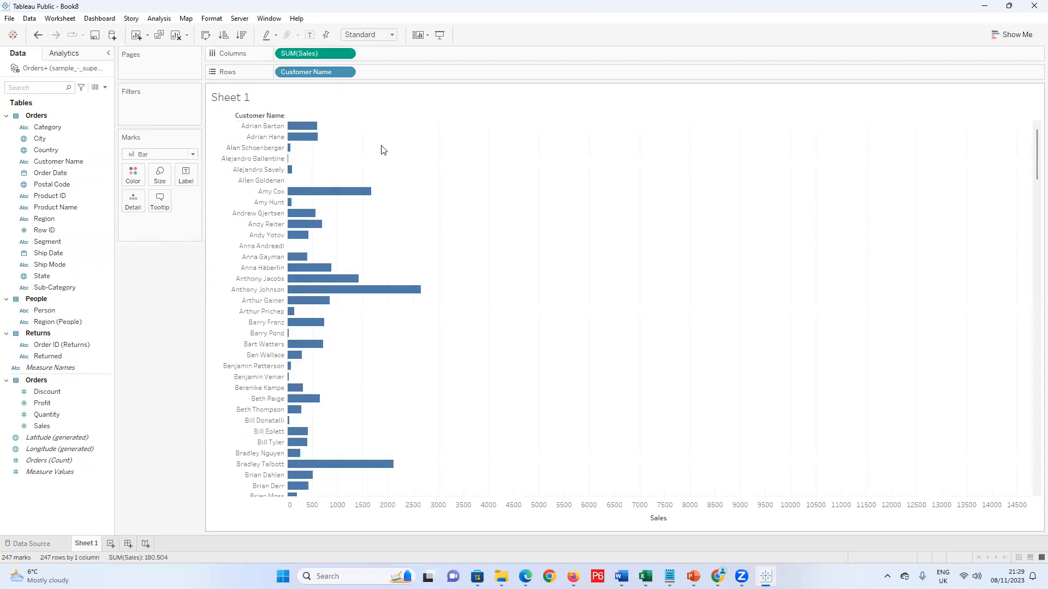
{"action": "left_click", "coordinate": [243, 36]}
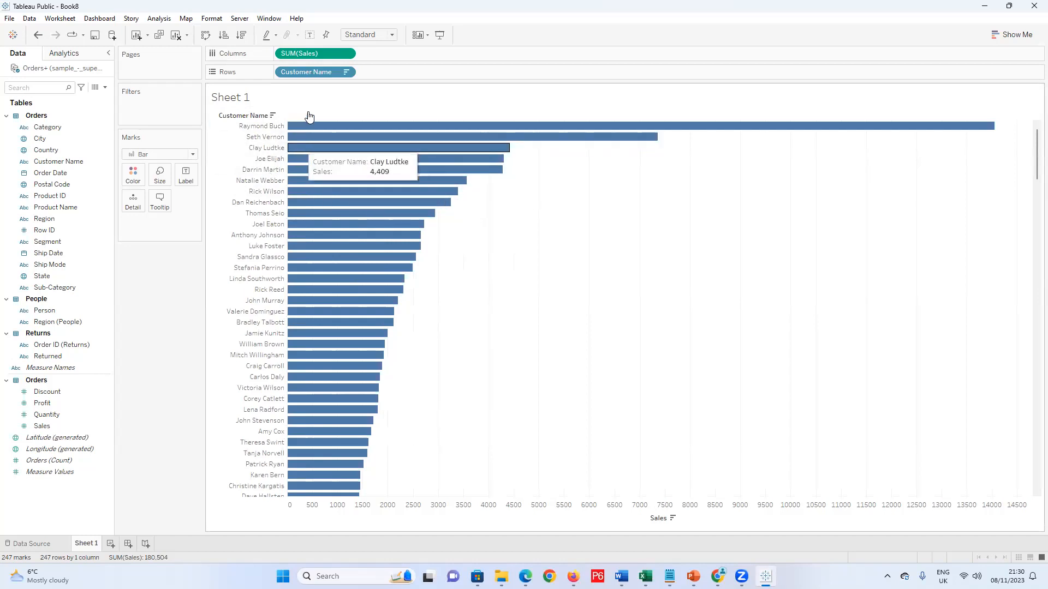
Try showing a range filter for total Sales beside the chart, and undo it
{"action": "left_click", "coordinate": [347, 53]}
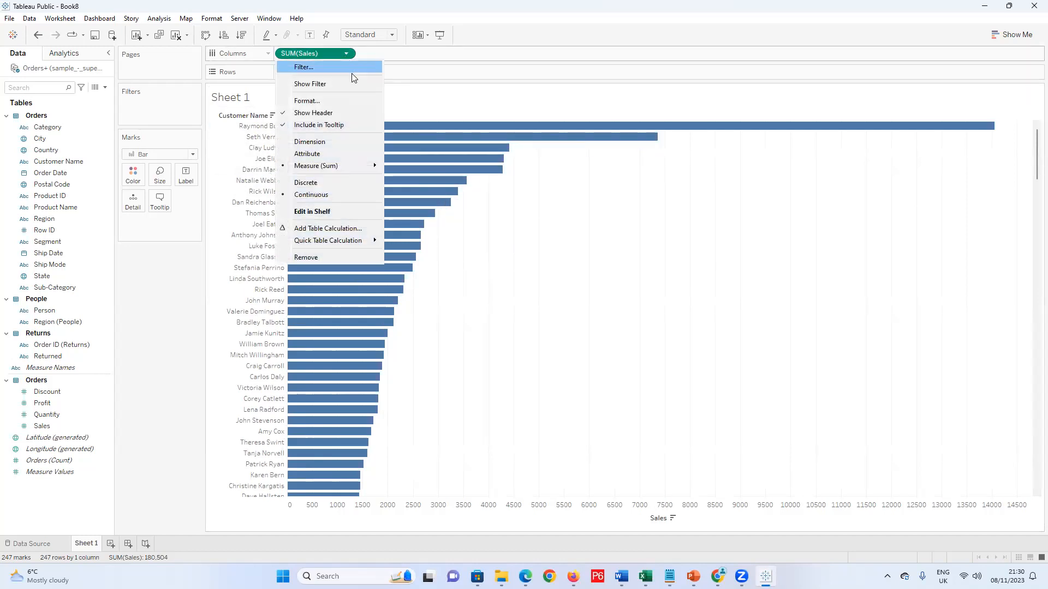
{"action": "left_click", "coordinate": [331, 85]}
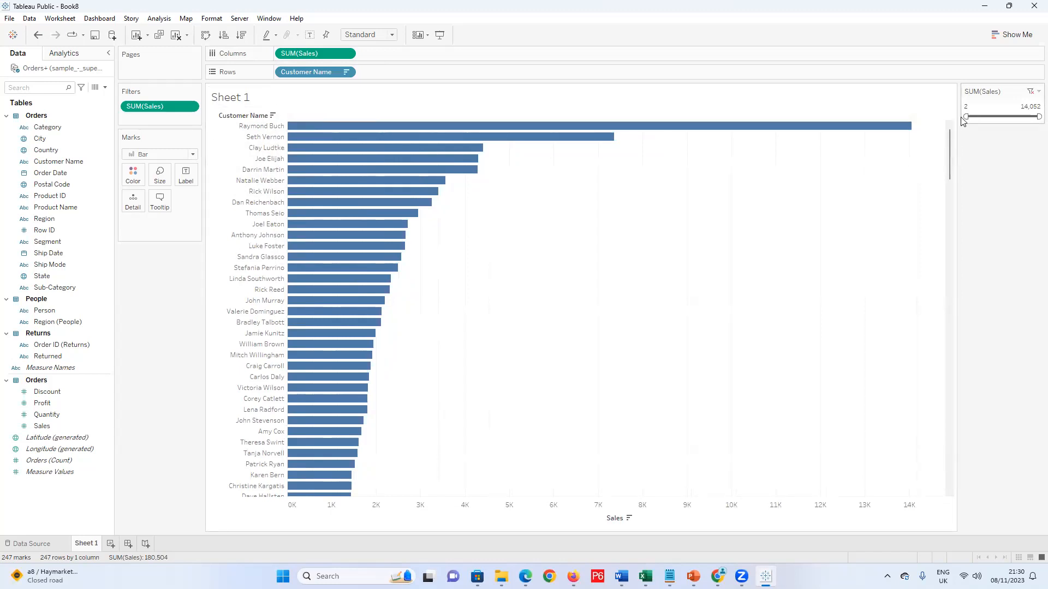
{"action": "key", "text": "ctrl+z"}
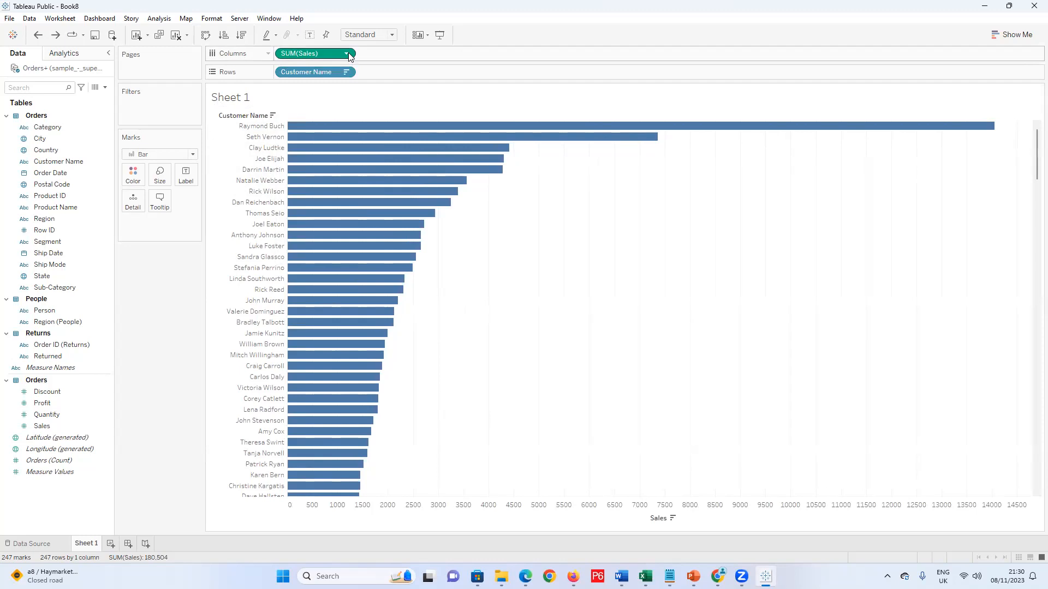
Examine the filter settings offered for total Sales and for Customer Name, without applying any filter
{"action": "left_click", "coordinate": [346, 53]}
{"action": "left_click", "coordinate": [339, 67]}
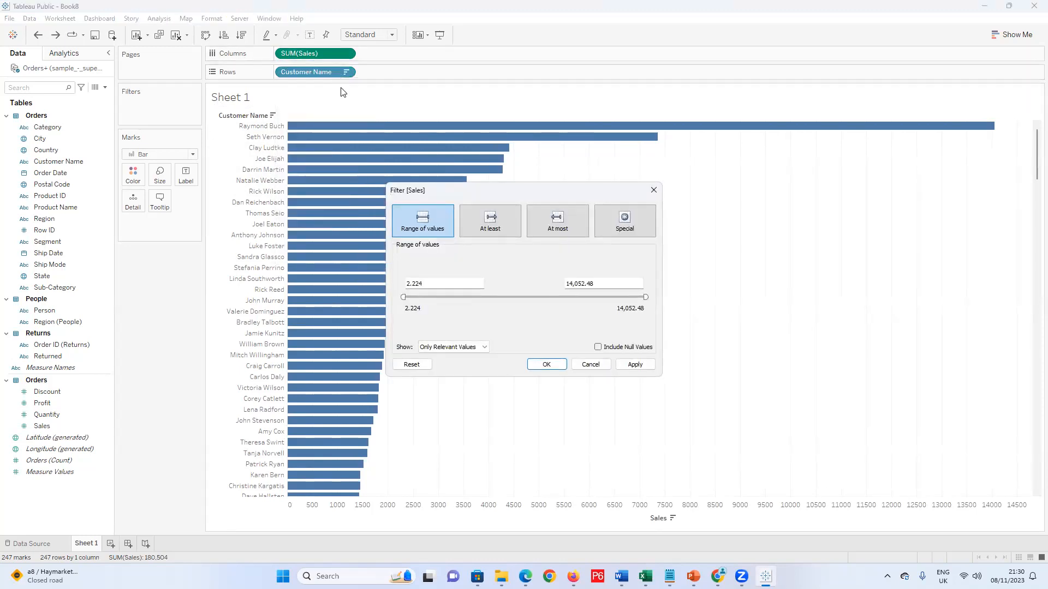
{"action": "left_click", "coordinate": [653, 190]}
{"action": "left_click", "coordinate": [344, 72]}
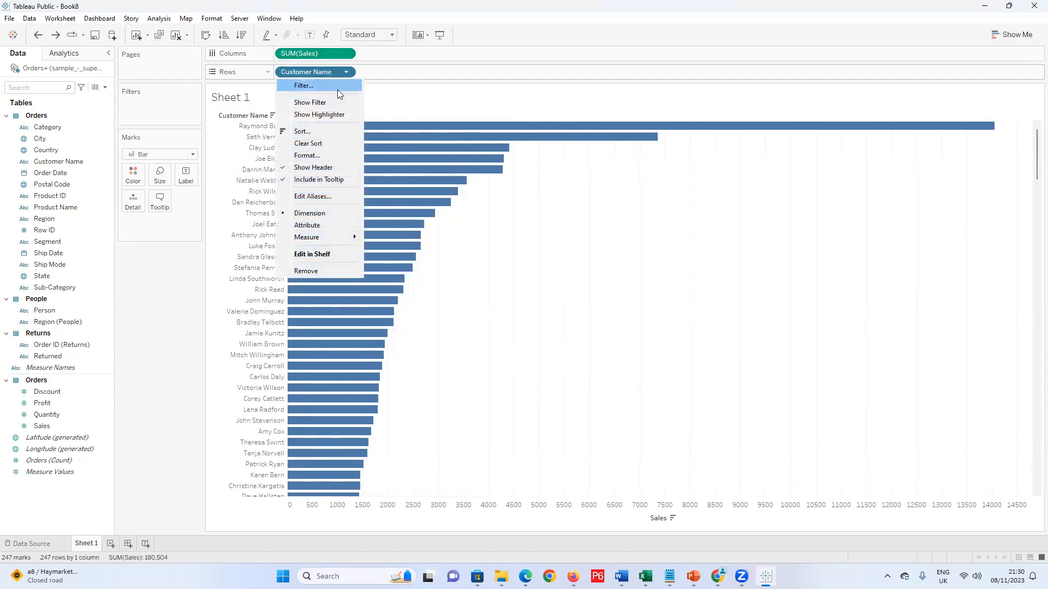
{"action": "left_click", "coordinate": [336, 90]}
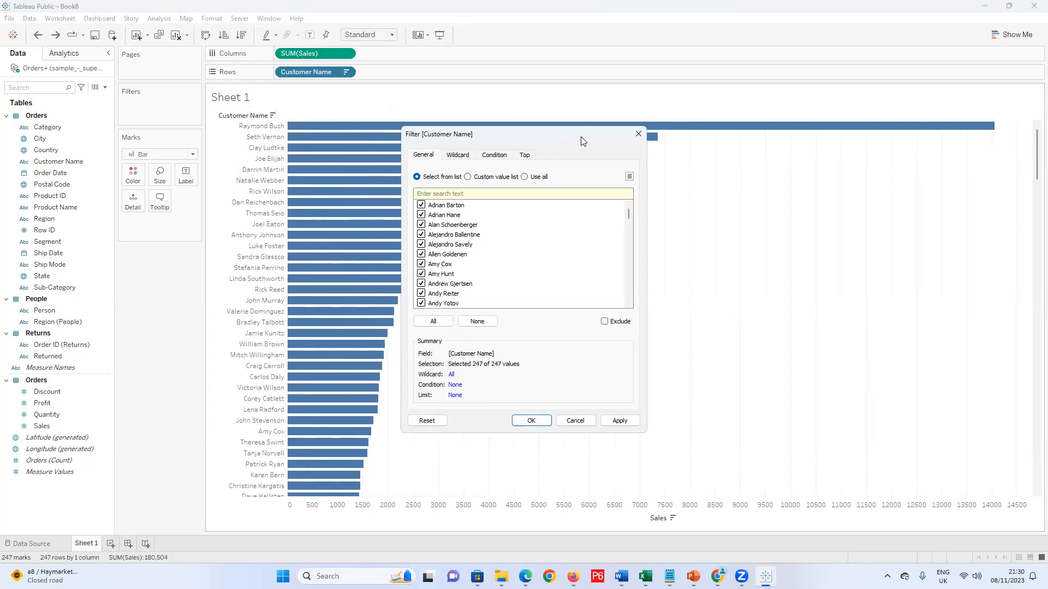
{"action": "left_click", "coordinate": [637, 138]}
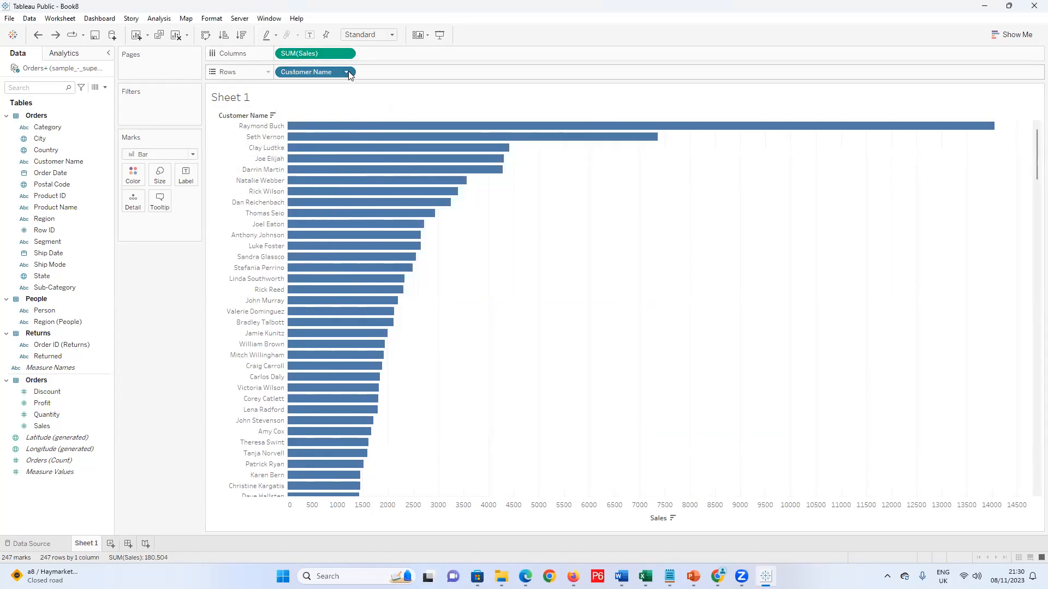
{"action": "left_click", "coordinate": [349, 73]}
{"action": "left_click", "coordinate": [342, 88]}
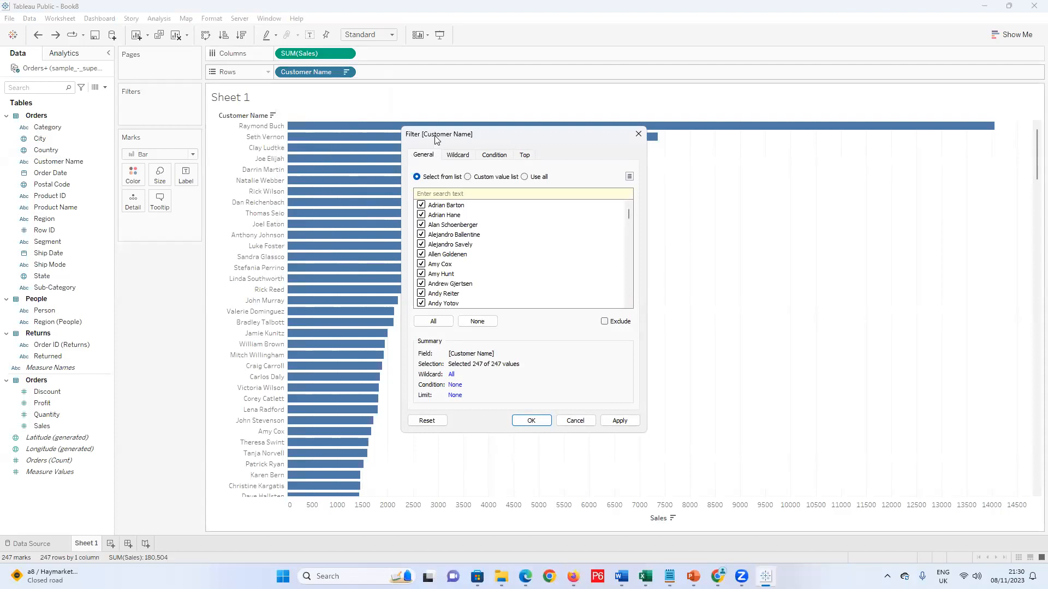
{"action": "left_click_drag", "start_coordinate": [440, 139], "coordinate": [542, 114]}
{"action": "left_click", "coordinate": [740, 110]}
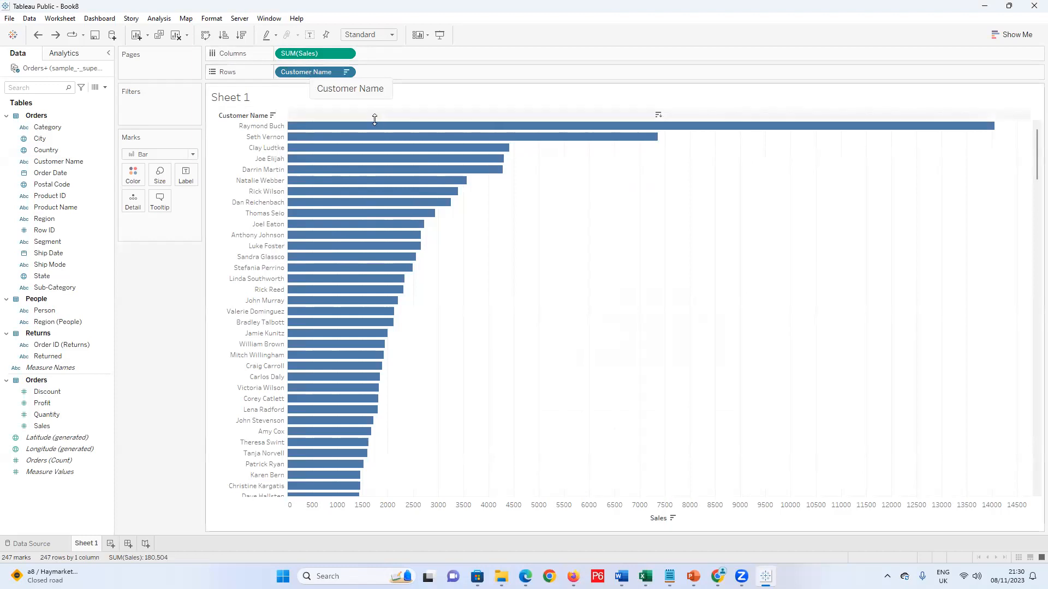
Compare opening the Customer Name filter settings from the Rows field with adding the field to the filters, applying neither
{"action": "mouse_move", "coordinate": [381, 140]}
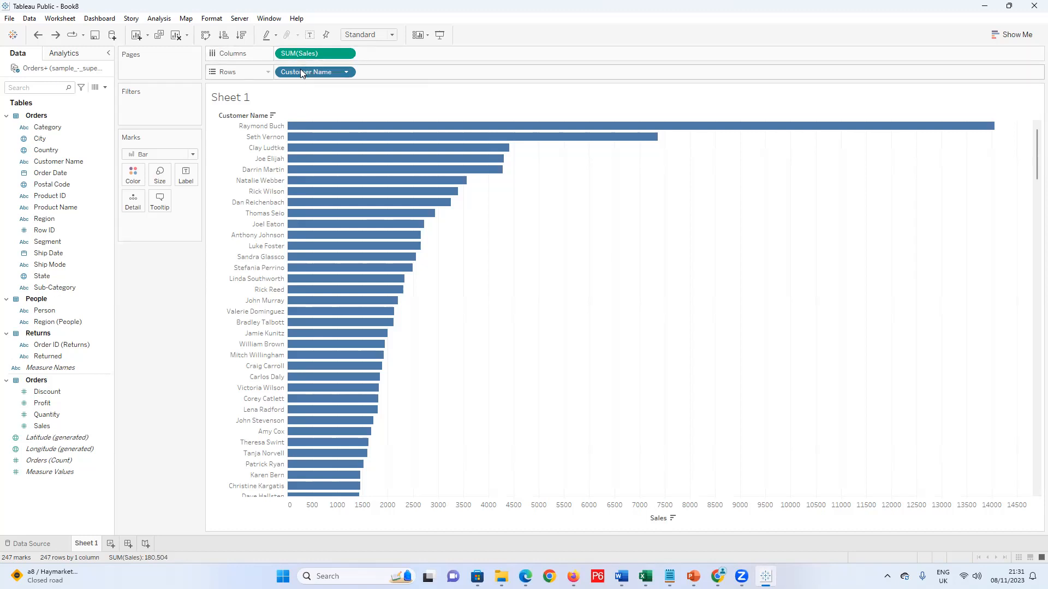
{"action": "left_click", "coordinate": [245, 36]}
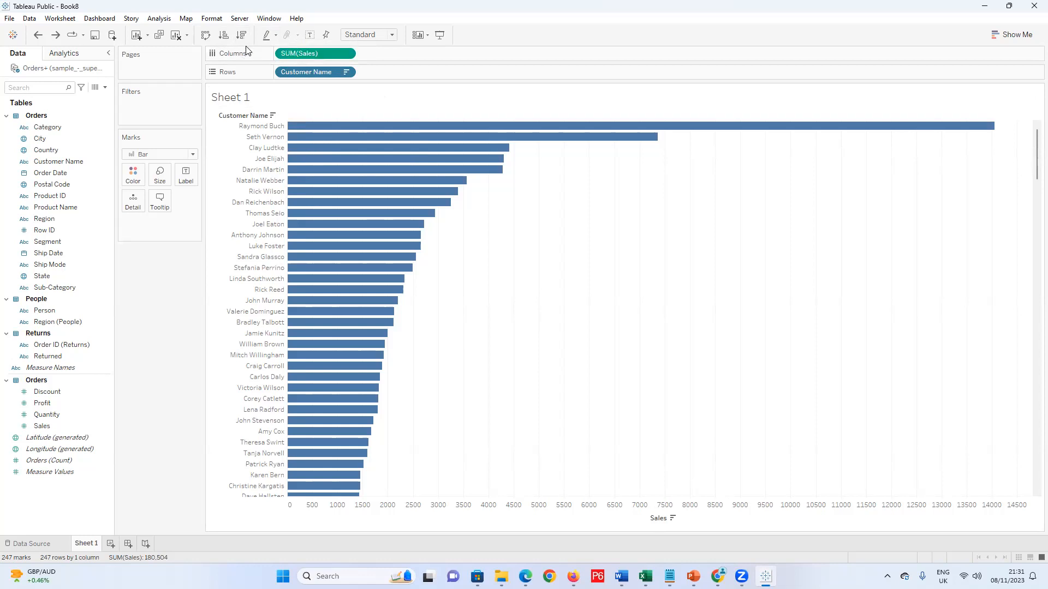
{"action": "left_click", "coordinate": [347, 73]}
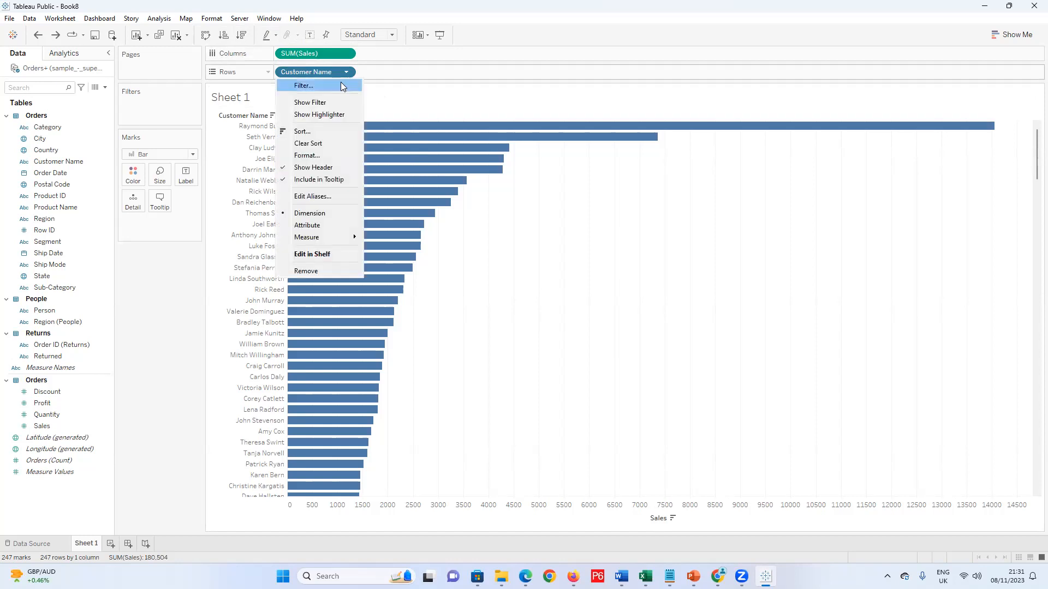
{"action": "left_click", "coordinate": [347, 73]}
{"action": "left_click", "coordinate": [351, 74]}
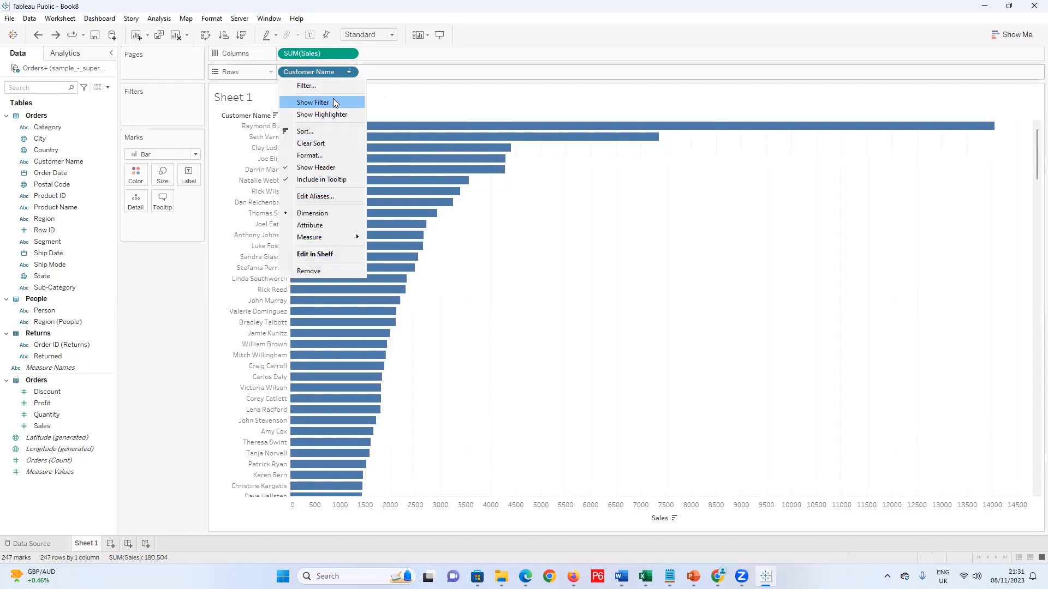
{"action": "left_click", "coordinate": [330, 88]}
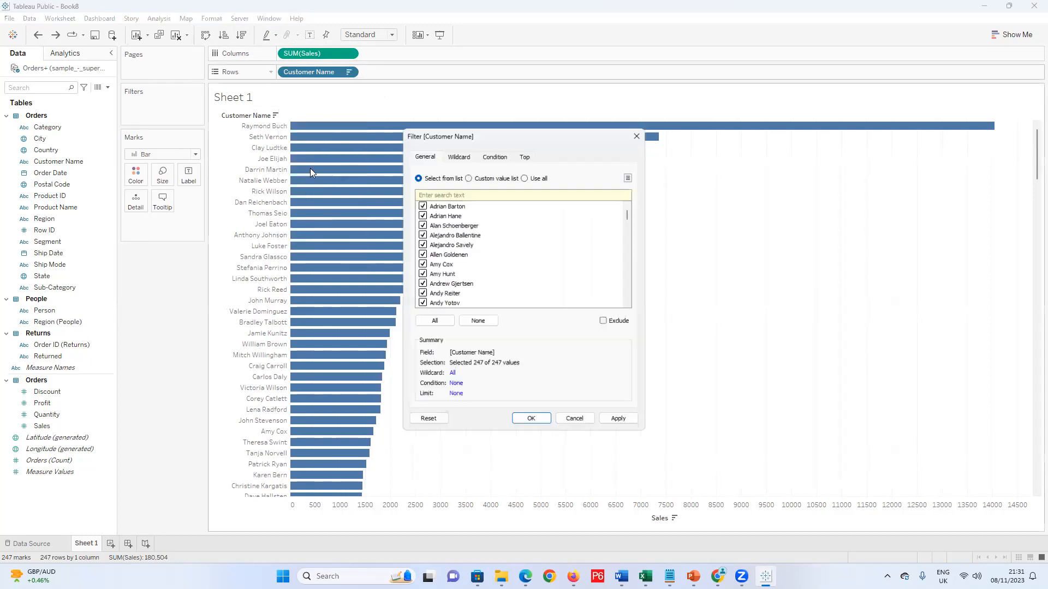
{"action": "left_click", "coordinate": [638, 135]}
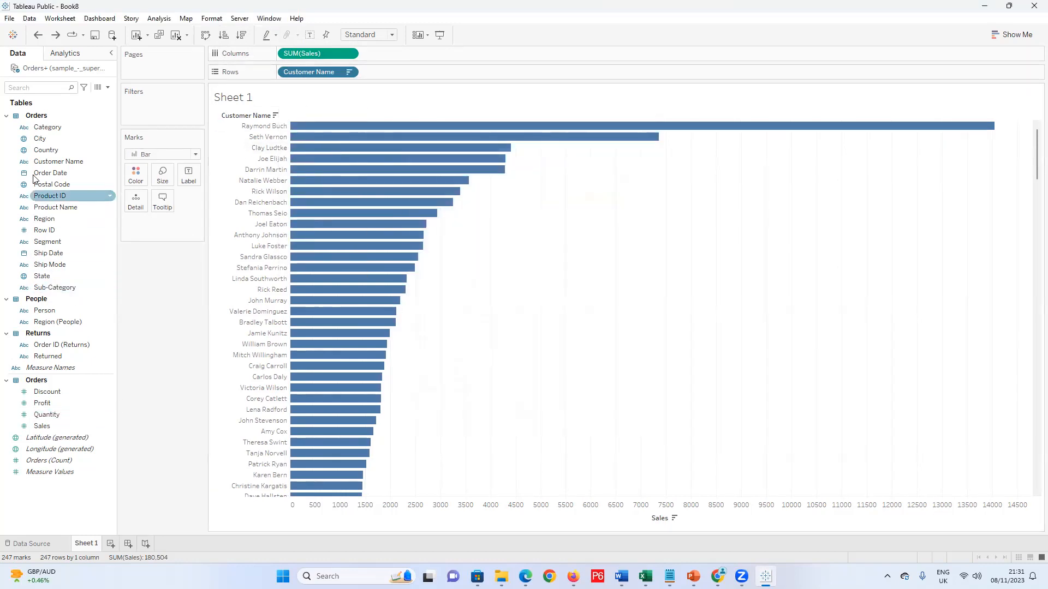
{"action": "left_click_drag", "start_coordinate": [54, 162], "coordinate": [156, 102]}
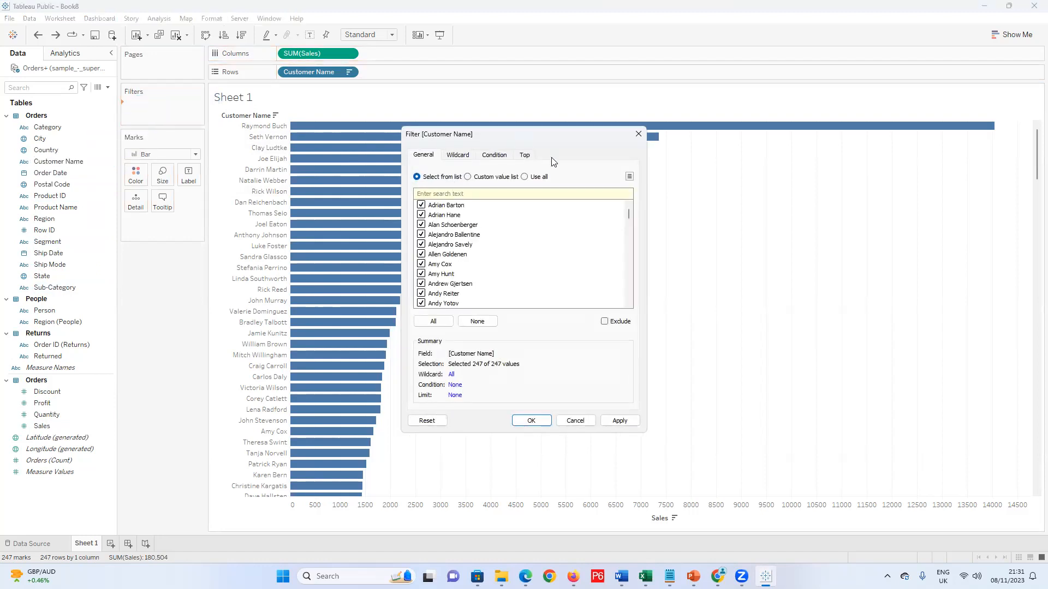
{"action": "left_click", "coordinate": [636, 136]}
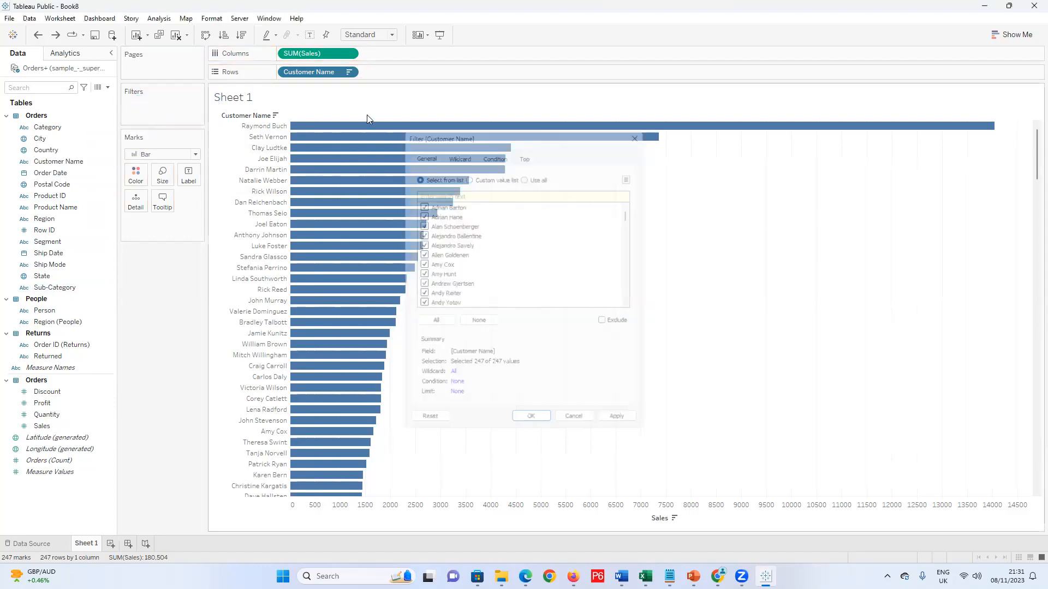
Filter Customer Name by field to the top 10 by sum of Sales
{"action": "left_click", "coordinate": [350, 73]}
{"action": "left_click", "coordinate": [325, 90]}
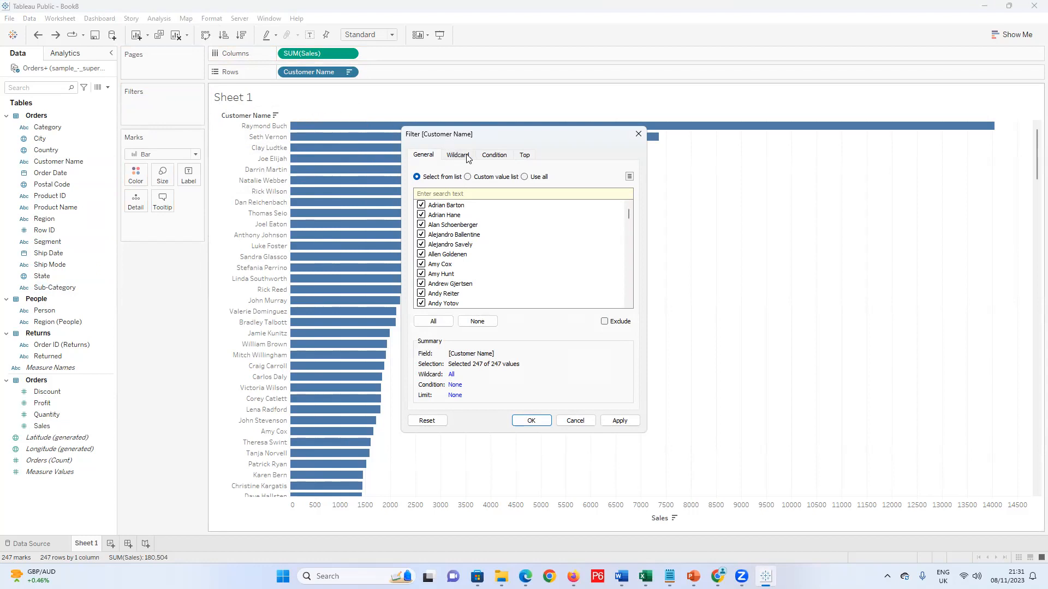
{"action": "left_click", "coordinate": [524, 157]}
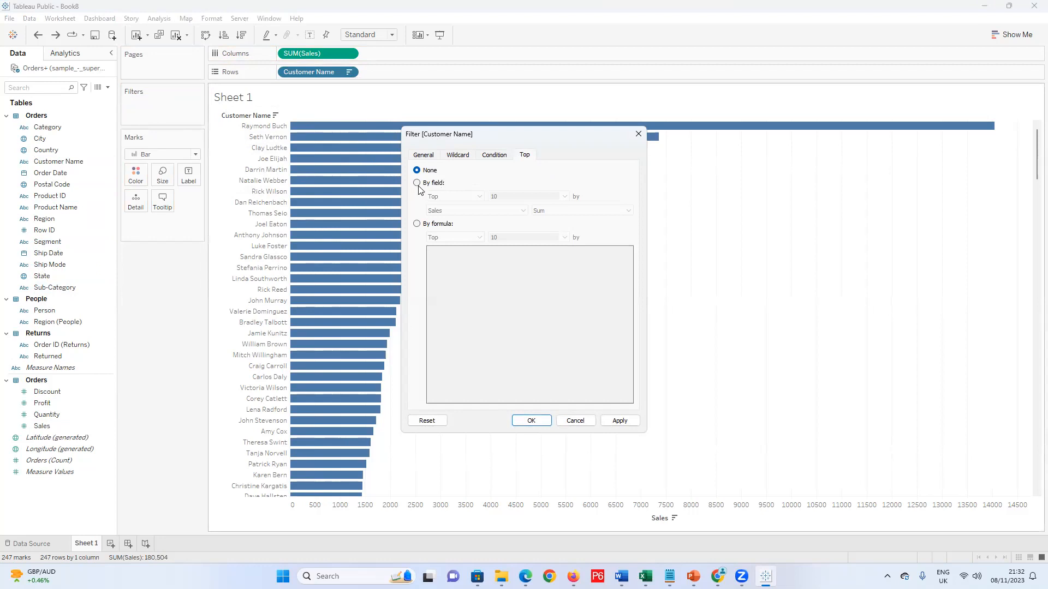
{"action": "left_click", "coordinate": [418, 183]}
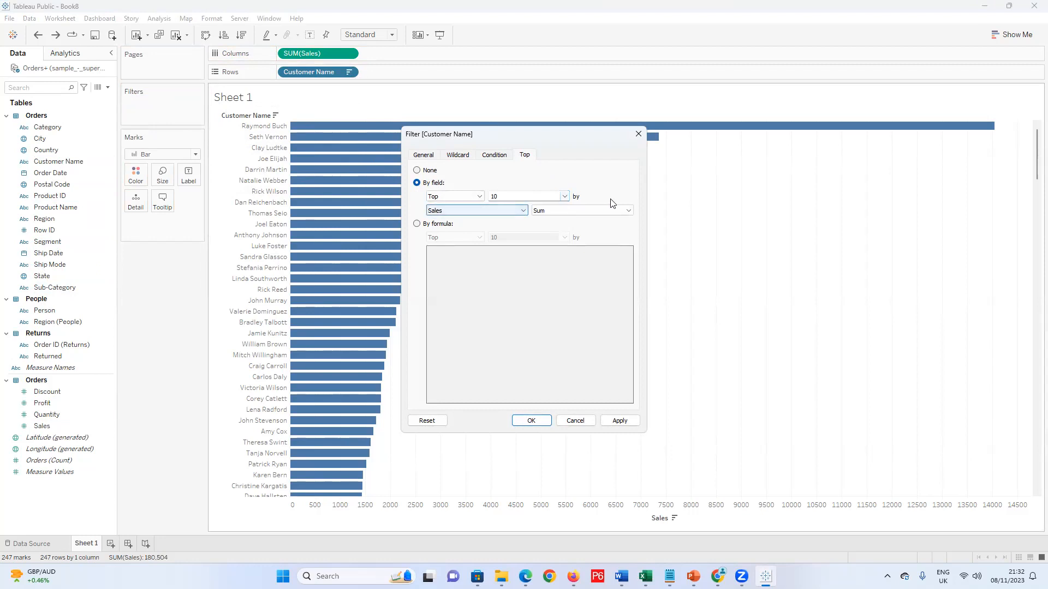
{"action": "left_click", "coordinate": [620, 422]}
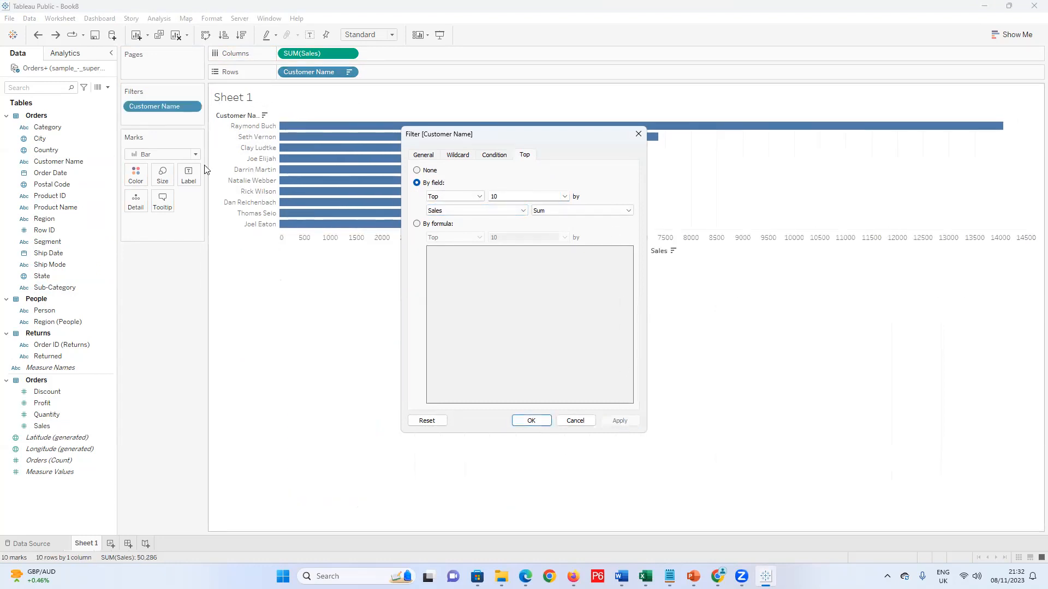
{"action": "left_click", "coordinate": [638, 134]}
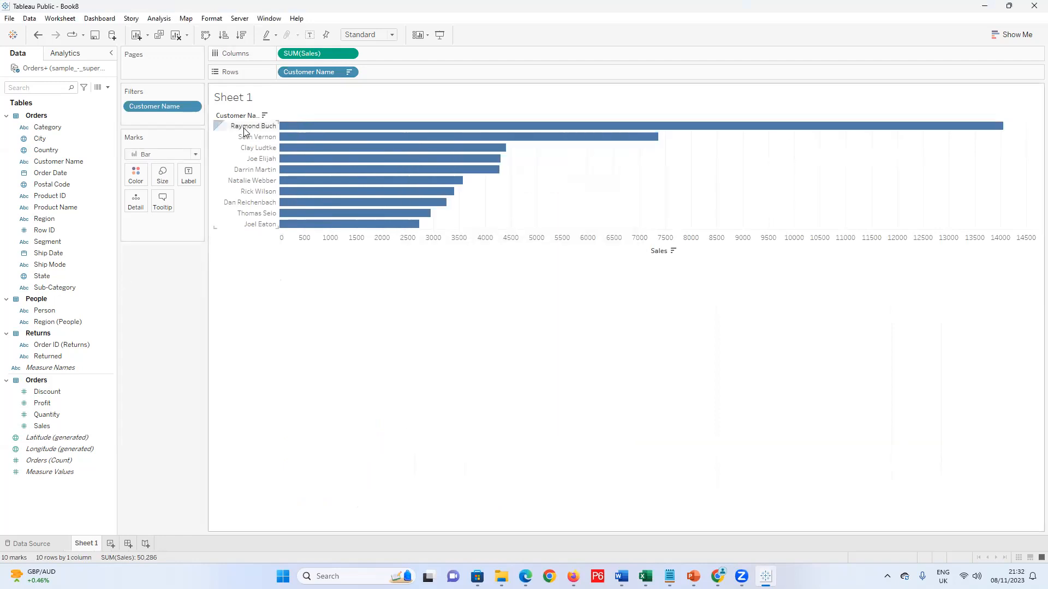
Show the Customer Name filter beside the chart and look through its list of customers
{"action": "left_click", "coordinate": [192, 106]}
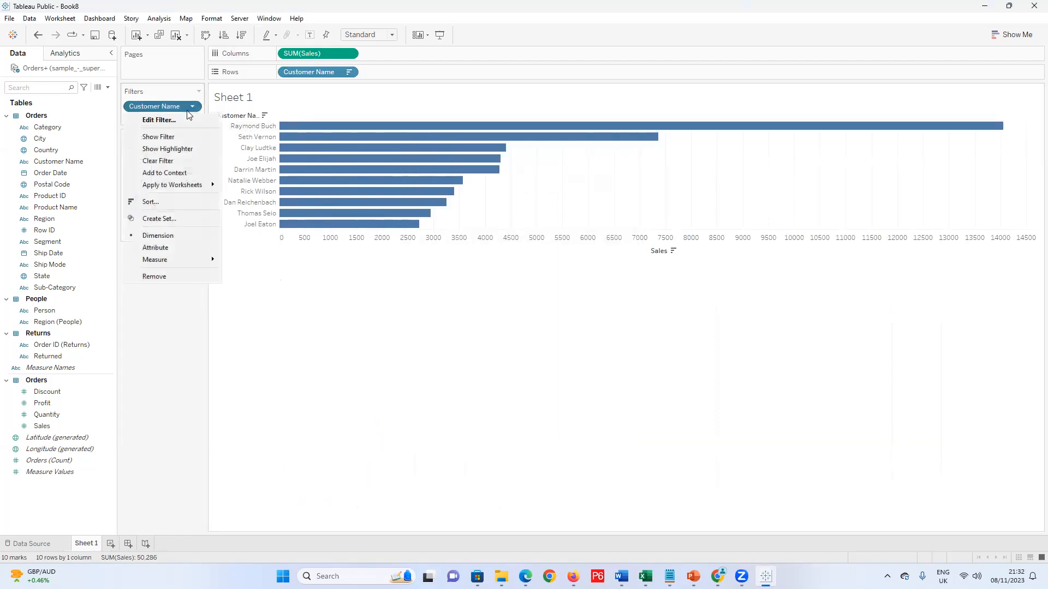
{"action": "left_click", "coordinate": [175, 137]}
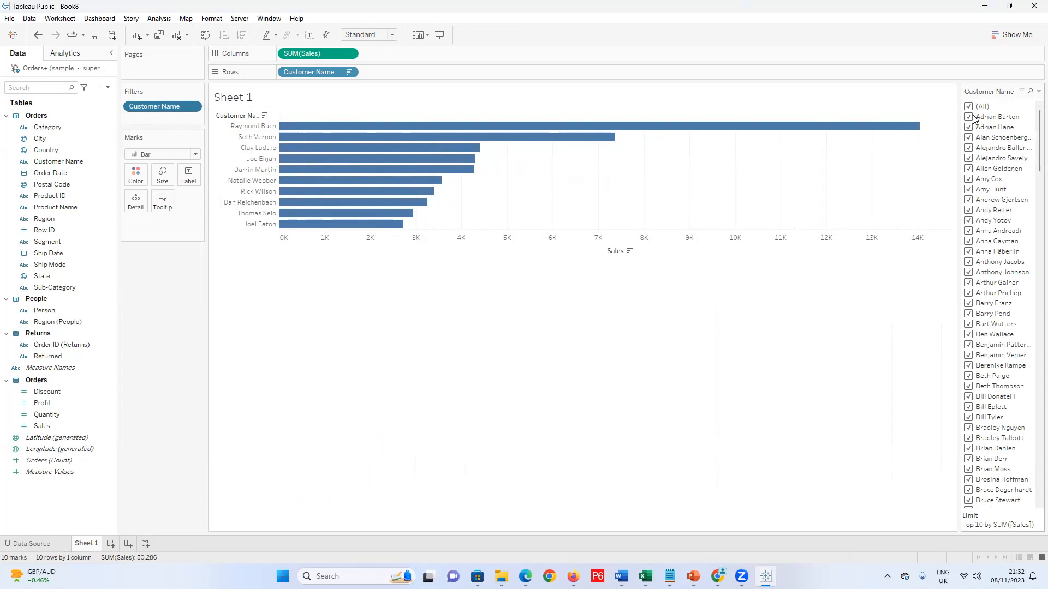
{"action": "left_click_drag", "start_coordinate": [1036, 148], "coordinate": [1035, 22]}
Undo the displayed filter and the top 10 customer filter, and sort the customers by Sales in descending order again
{"action": "left_click", "coordinate": [192, 106]}
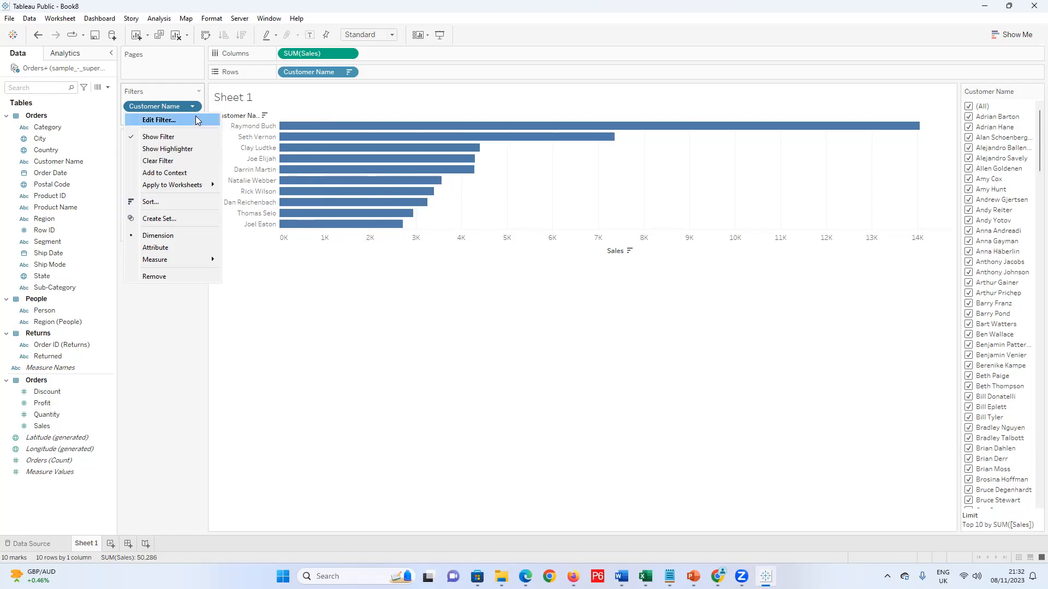
{"action": "left_click", "coordinate": [459, 291]}
{"action": "key", "text": "ctrl+z"}
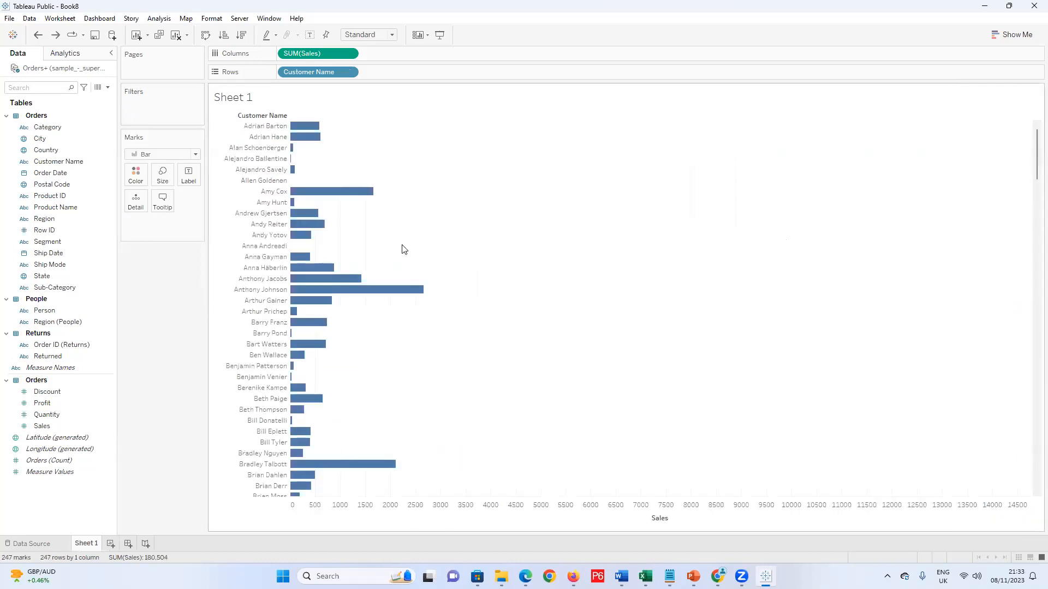
{"action": "left_click", "coordinate": [241, 35]}
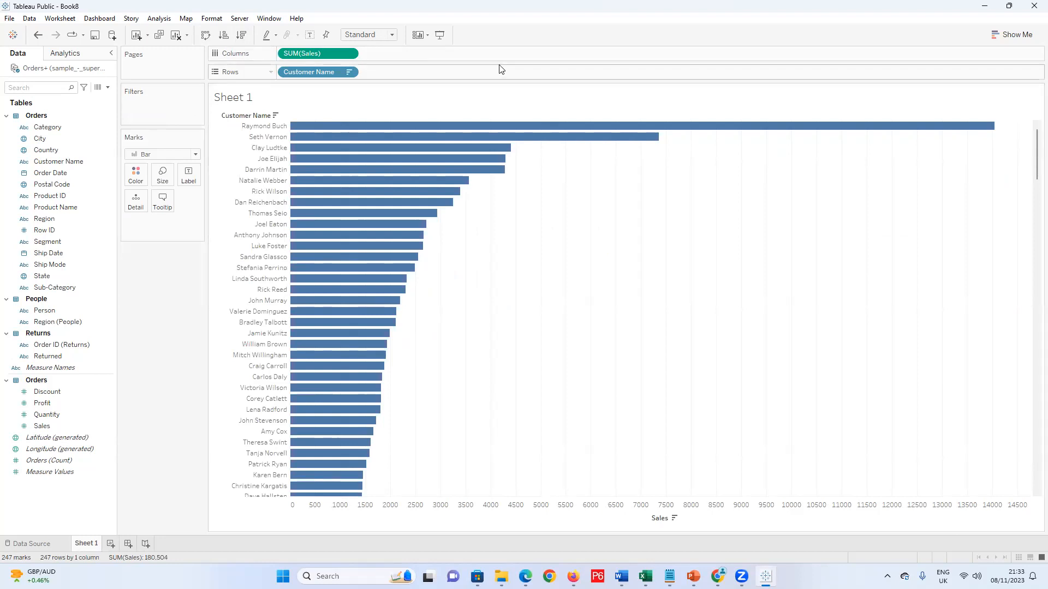
Set the Customer Name filter to top by sum of Sales and start a new parameter for the number of customers
{"action": "left_click", "coordinate": [348, 73]}
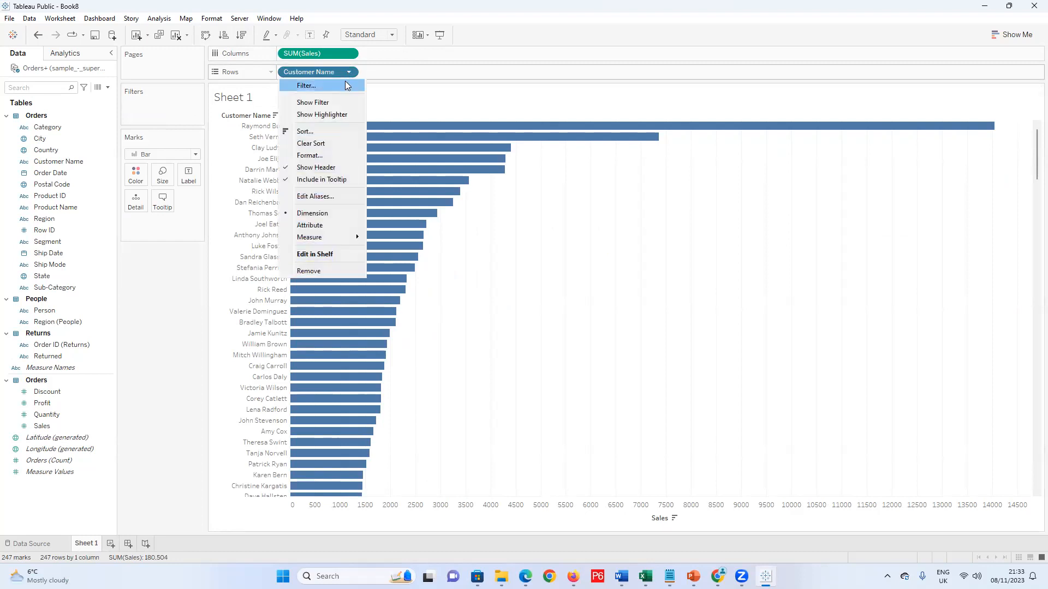
{"action": "left_click", "coordinate": [345, 83]}
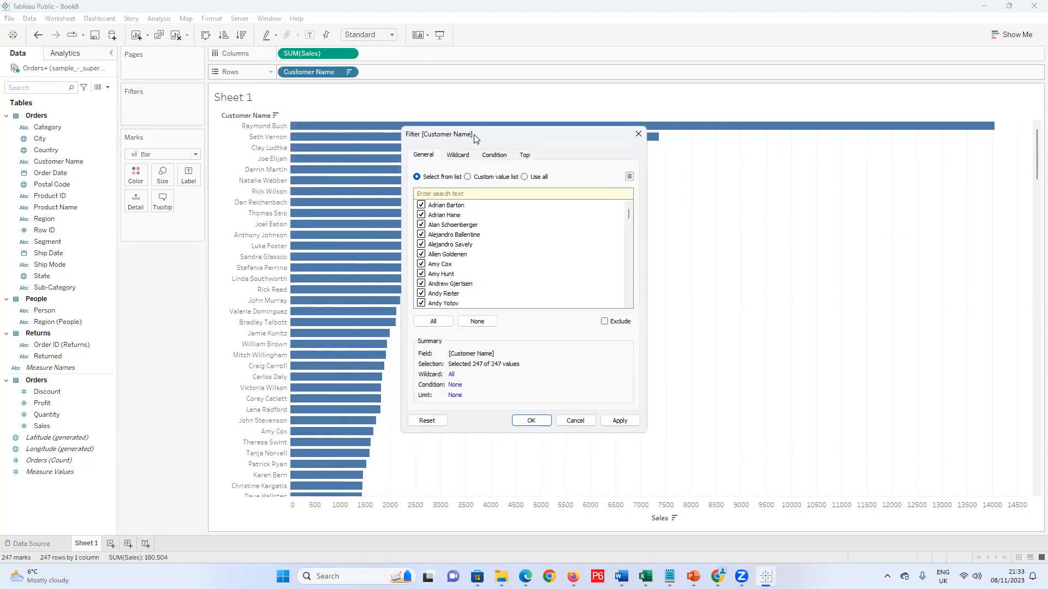
{"action": "left_click", "coordinate": [526, 156]}
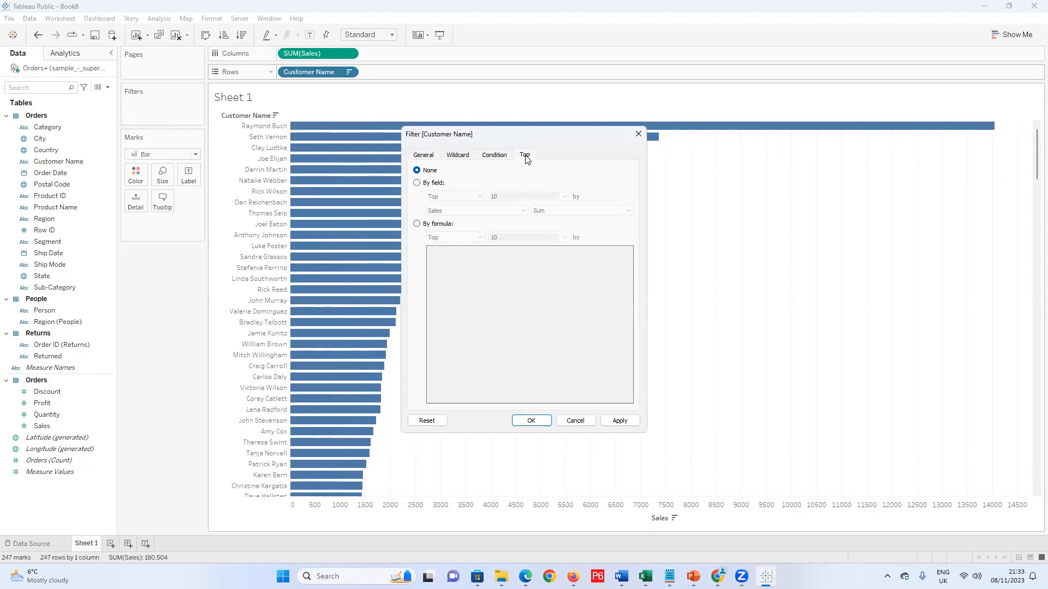
{"action": "left_click", "coordinate": [418, 183]}
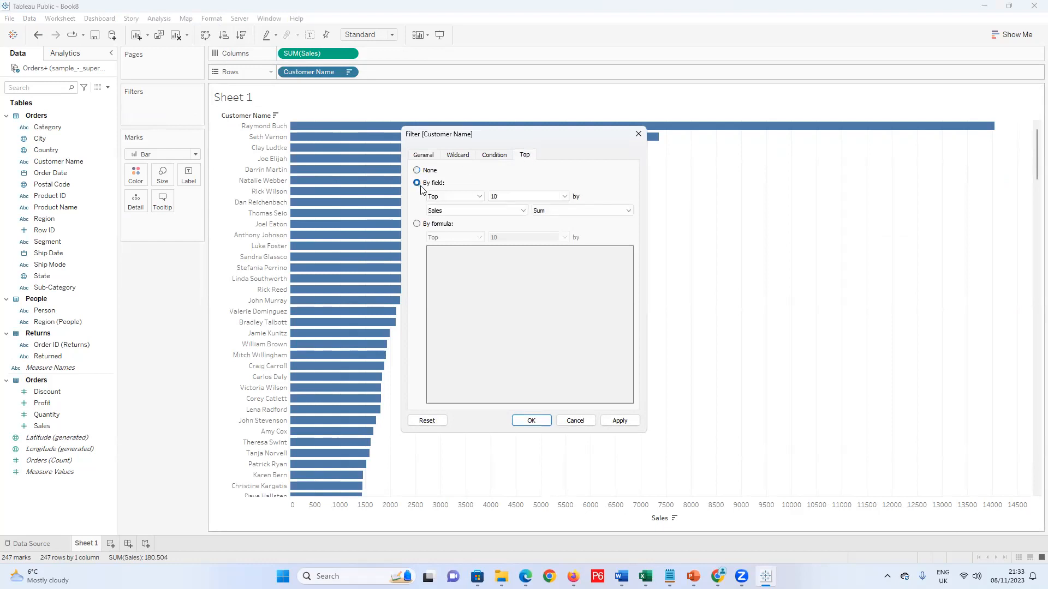
{"action": "left_click", "coordinate": [565, 196]}
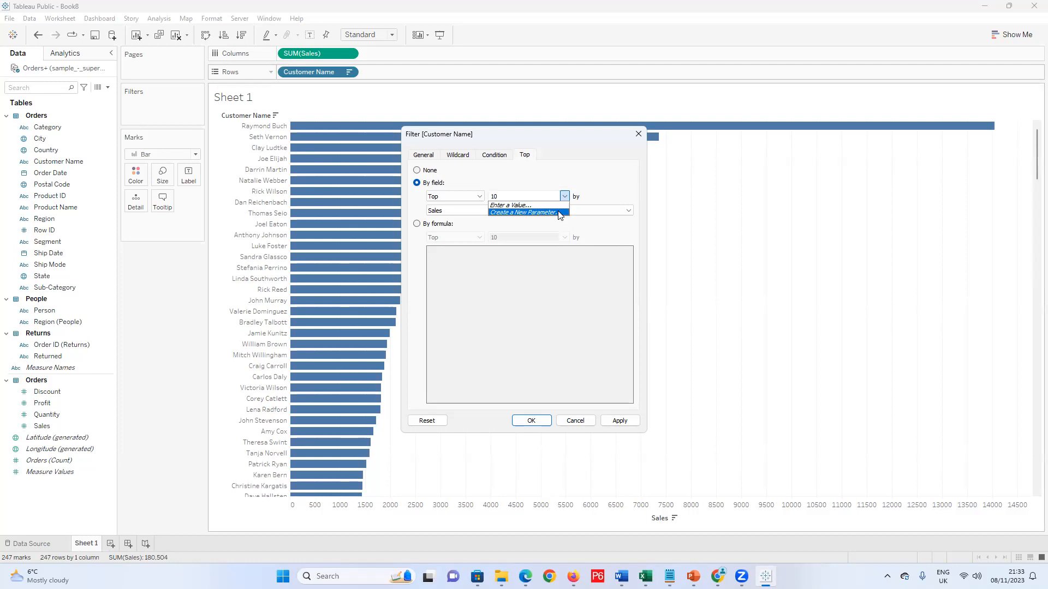
{"action": "left_click", "coordinate": [559, 212]}
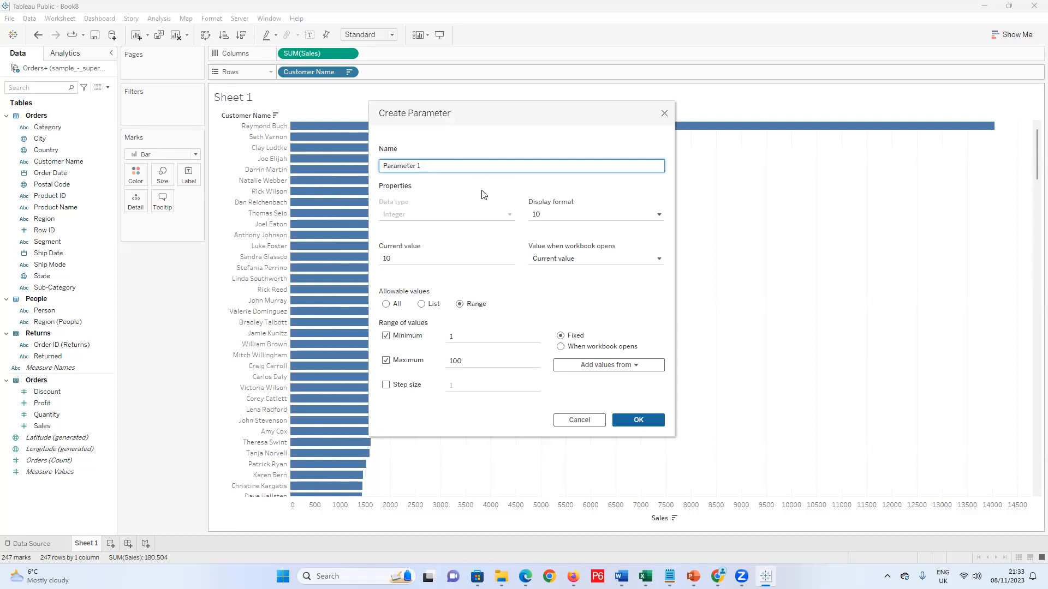
Name the new parameter "Top N Customers"
{"action": "left_click_drag", "start_coordinate": [430, 166], "coordinate": [365, 170]}
{"action": "type", "text": "Topm"}
{"action": "type", "text": " N"}
{"action": "type", "text": " Cu"}
{"action": "type", "text": "stomer"}
{"action": "type", "text": "s"}
{"action": "left_click", "coordinate": [622, 190]}
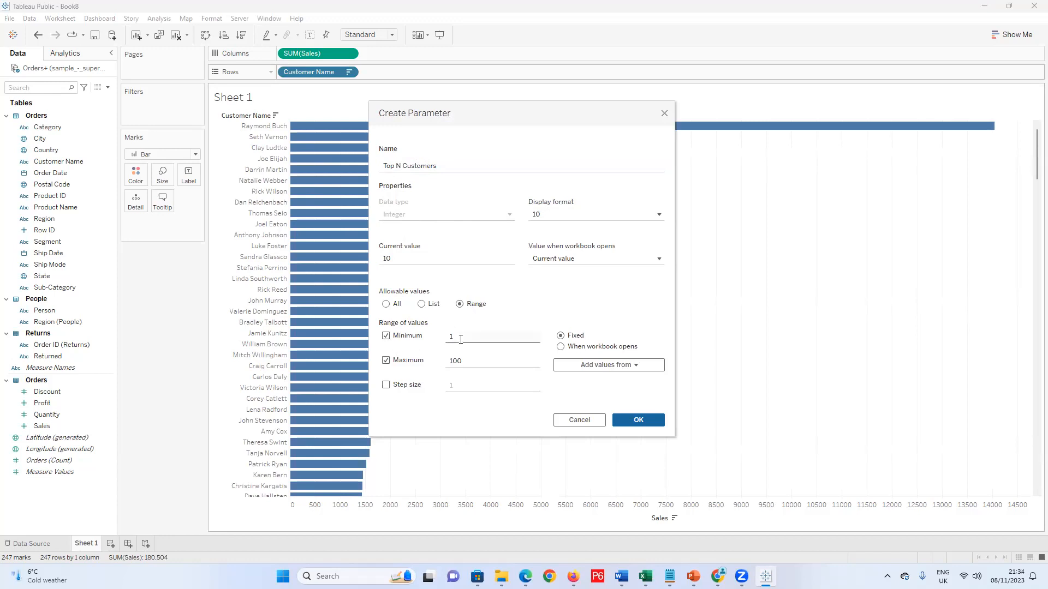
Enable a step size for the parameter's range of values and set it to 2
{"action": "left_click", "coordinate": [387, 385]}
{"action": "left_click", "coordinate": [447, 386]}
{"action": "type", "text": "2"}
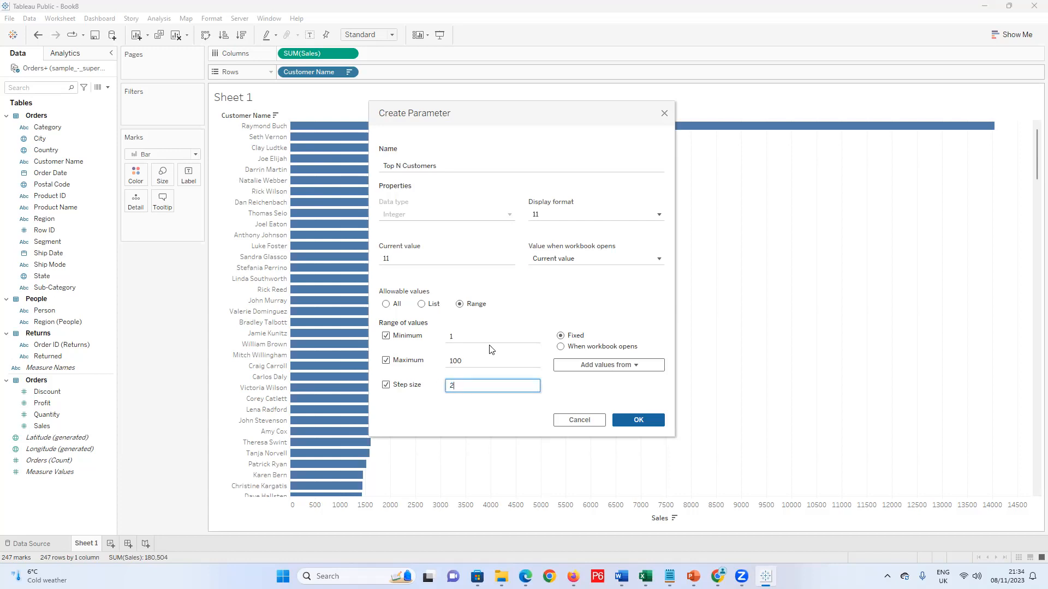
Try step sizes of 4, 5 and 1 for the parameter's range of values
{"action": "key", "text": "BackSpace"}
{"action": "type", "text": "4"}
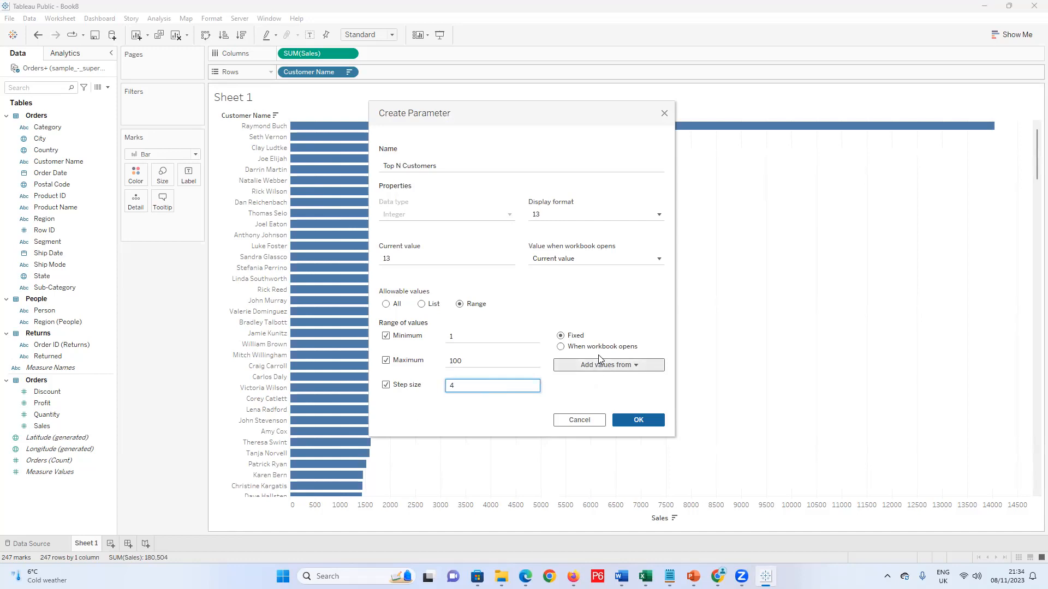
{"action": "key", "text": "BackSpace"}
{"action": "type", "text": "5"}
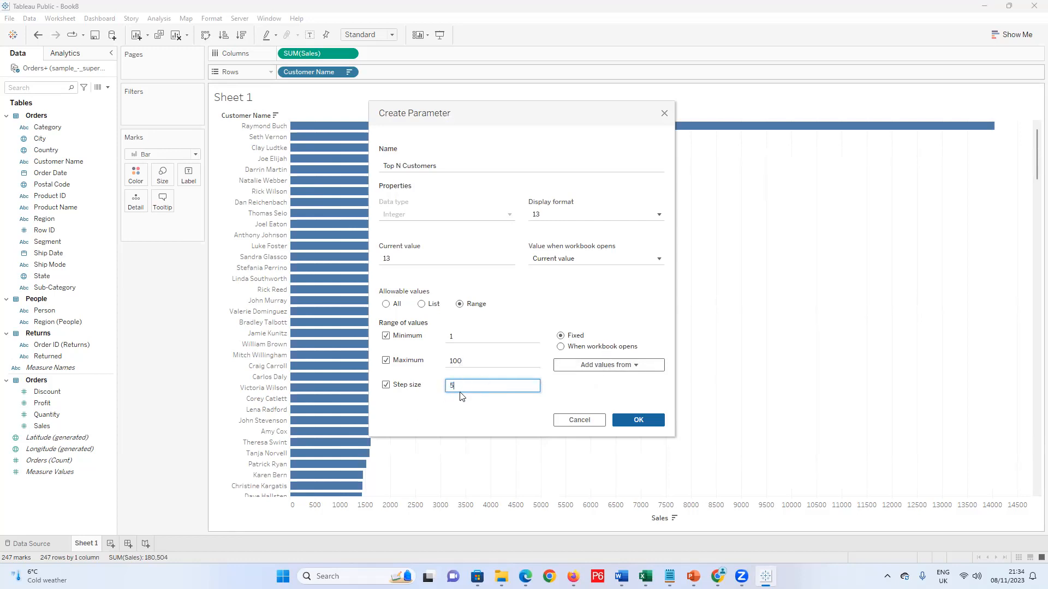
{"action": "key", "text": "BackSpace"}
{"action": "type", "text": "1"}
{"action": "left_click", "coordinate": [470, 409]}
Try allowing all values, return to a range with minimum, maximum and step size enabled, and cancel the new parameter
{"action": "left_click", "coordinate": [386, 304]}
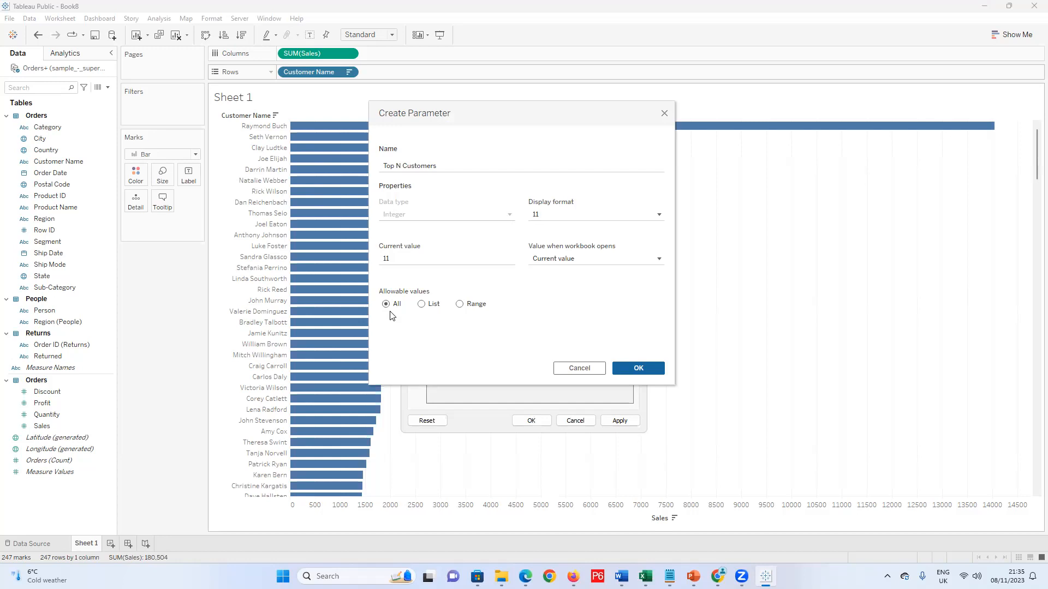
{"action": "left_click", "coordinate": [459, 305]}
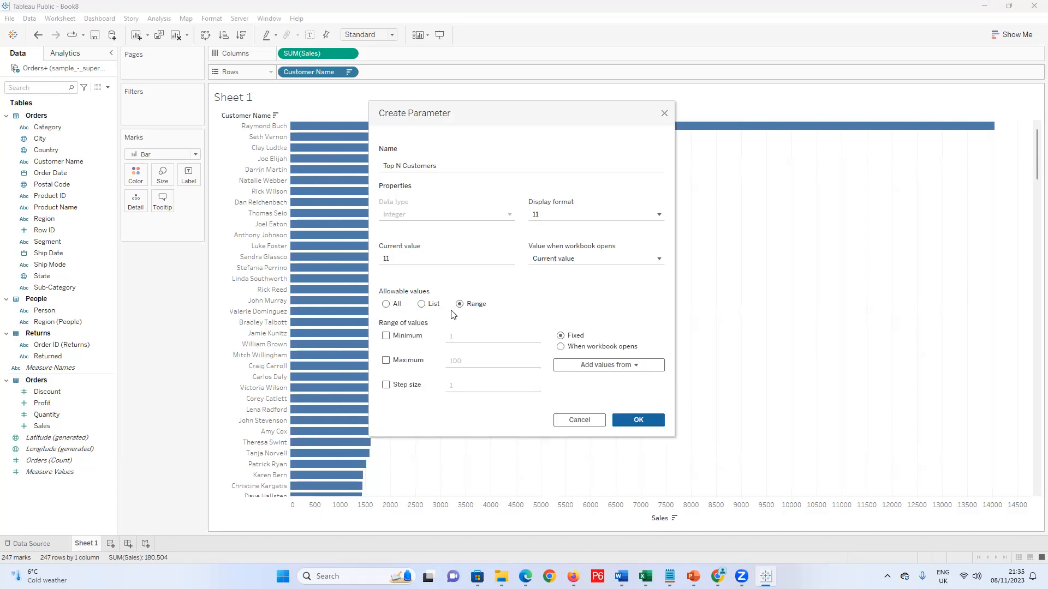
{"action": "left_click", "coordinate": [386, 337]}
{"action": "left_click", "coordinate": [386, 361]}
{"action": "left_click_drag", "start_coordinate": [463, 362], "coordinate": [426, 366]}
{"action": "left_click", "coordinate": [386, 385]}
{"action": "left_click", "coordinate": [579, 420]}
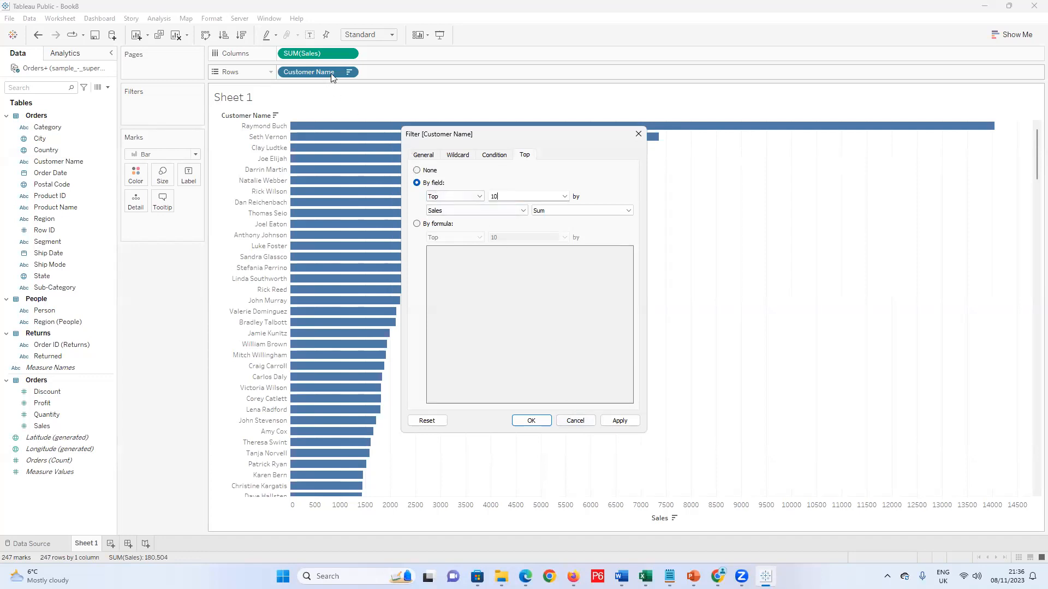
{"action": "left_click", "coordinate": [638, 134]}
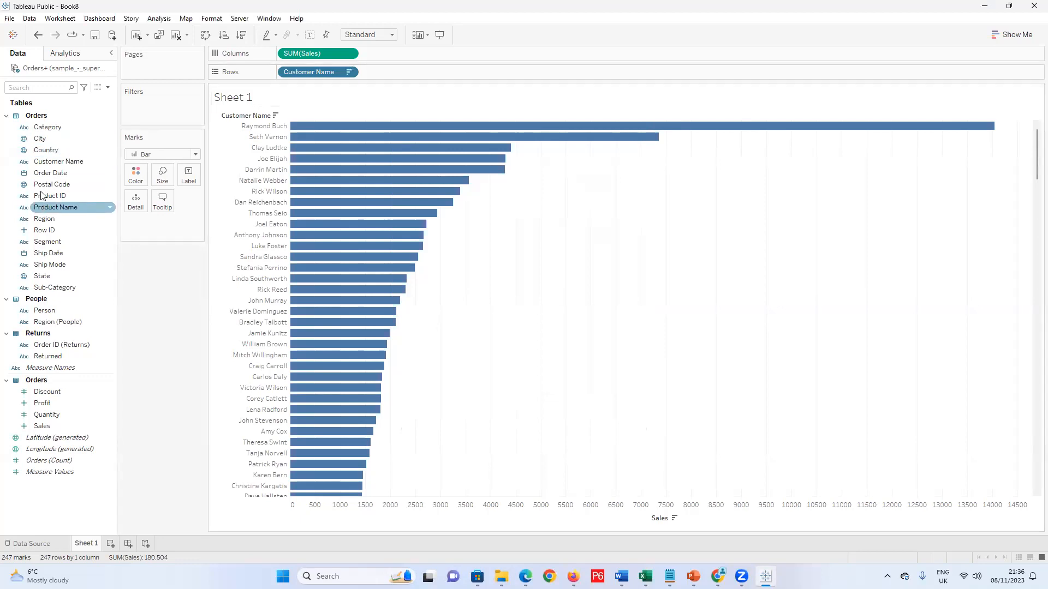
{"action": "left_click_drag", "start_coordinate": [46, 165], "coordinate": [163, 109]}
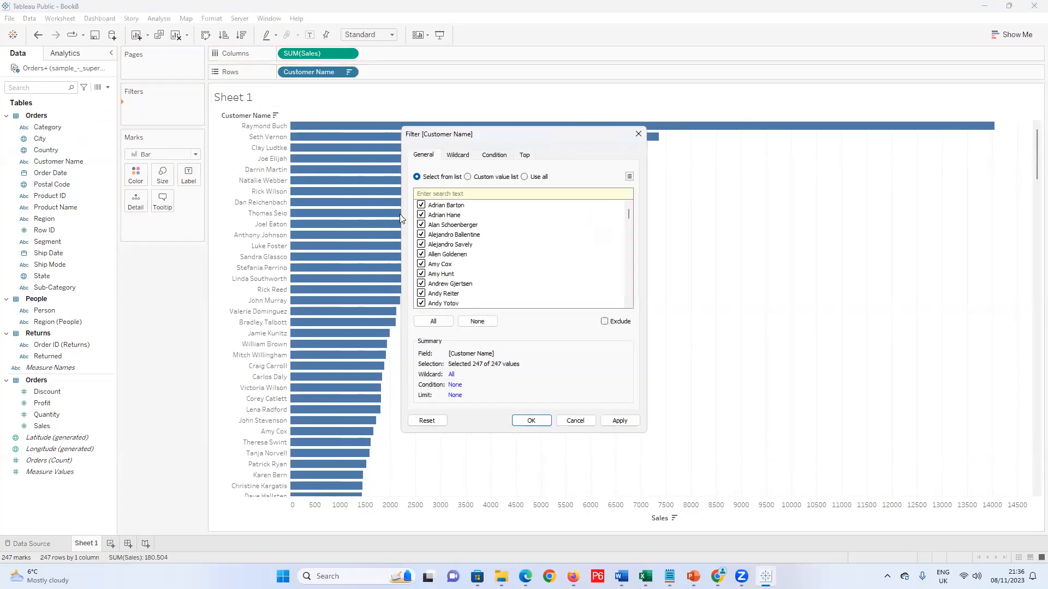
{"action": "left_click", "coordinate": [638, 134]}
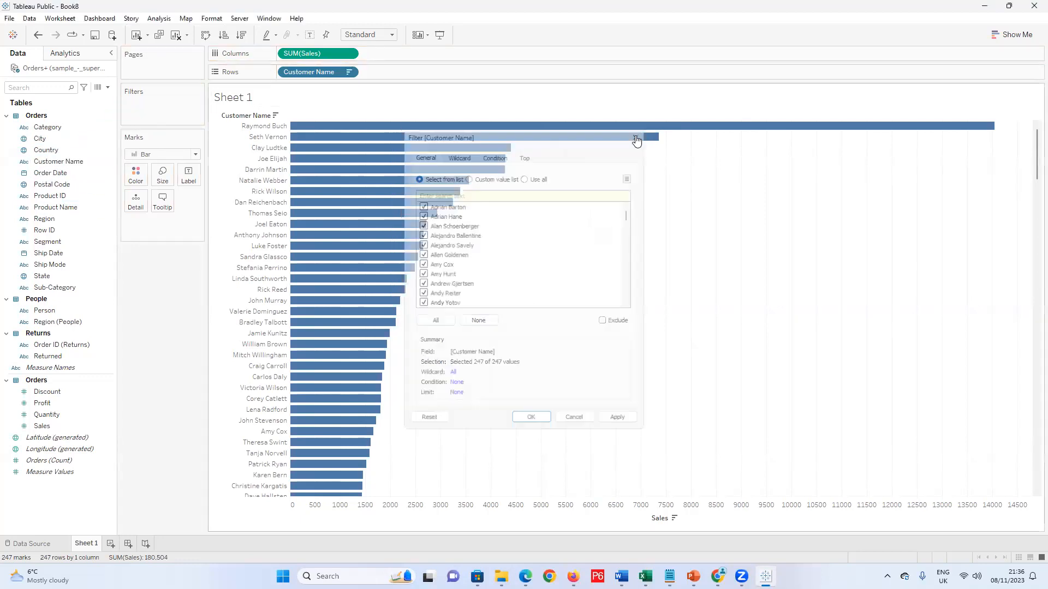
Filter Customer Name to the top by sum of Sales and start a new parameter for the number of customers
{"action": "left_click", "coordinate": [349, 72]}
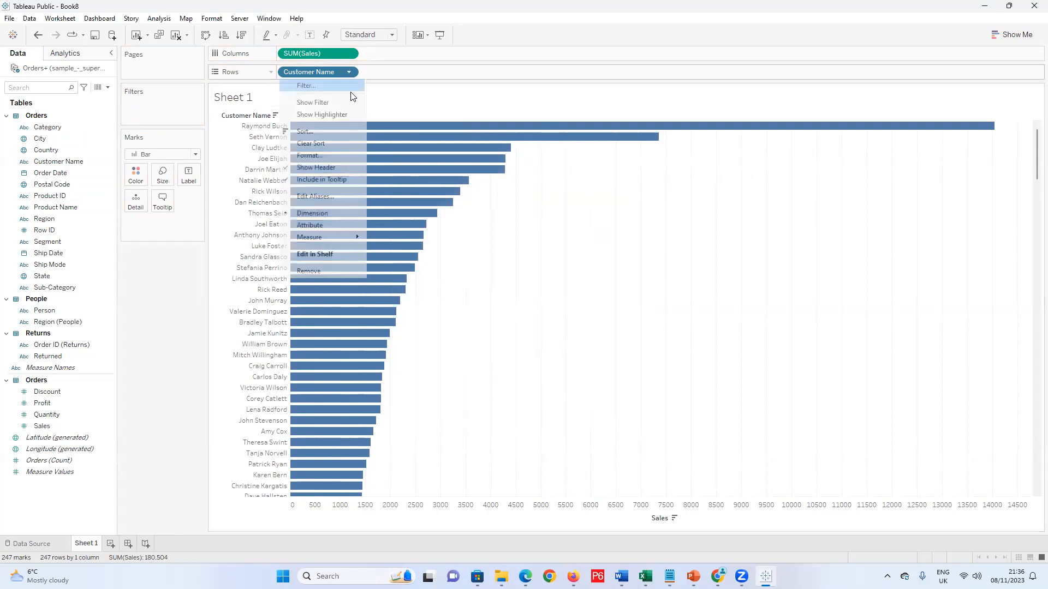
{"action": "left_click", "coordinate": [318, 85]}
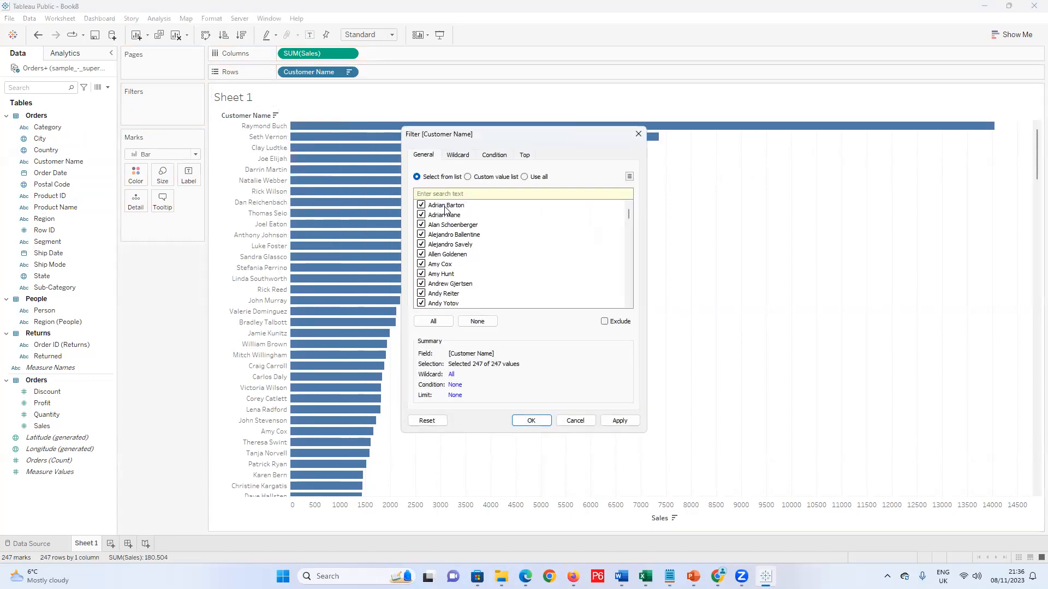
{"action": "left_click", "coordinate": [524, 156]}
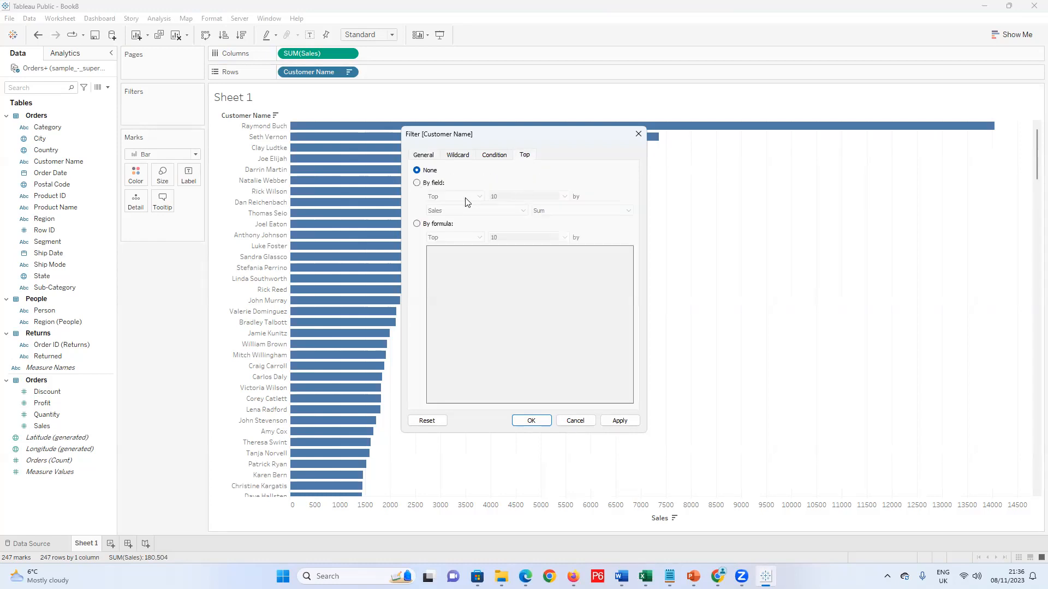
{"action": "left_click", "coordinate": [417, 184]}
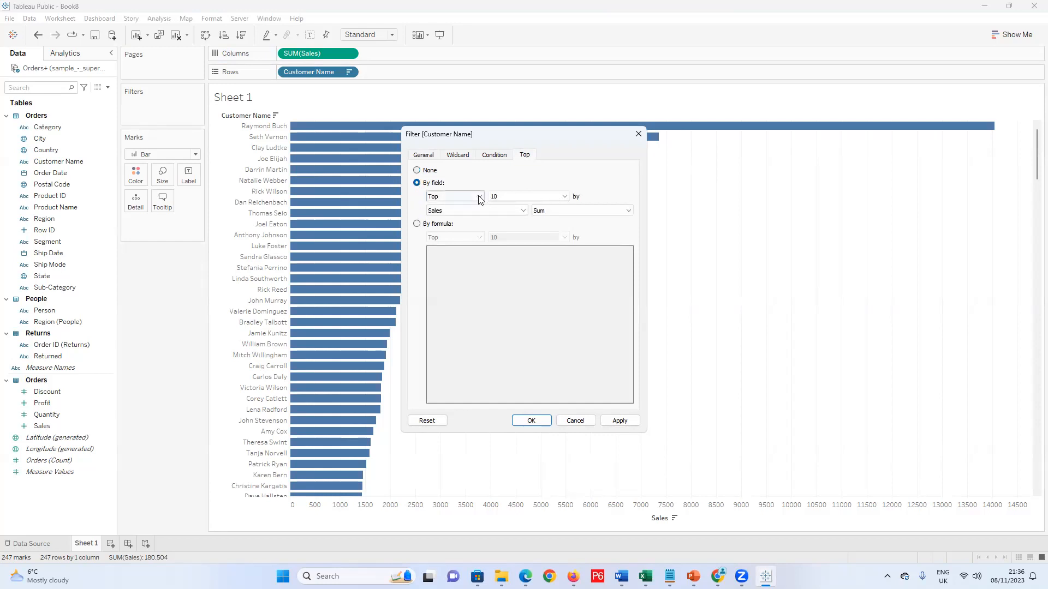
{"action": "left_click", "coordinate": [565, 198]}
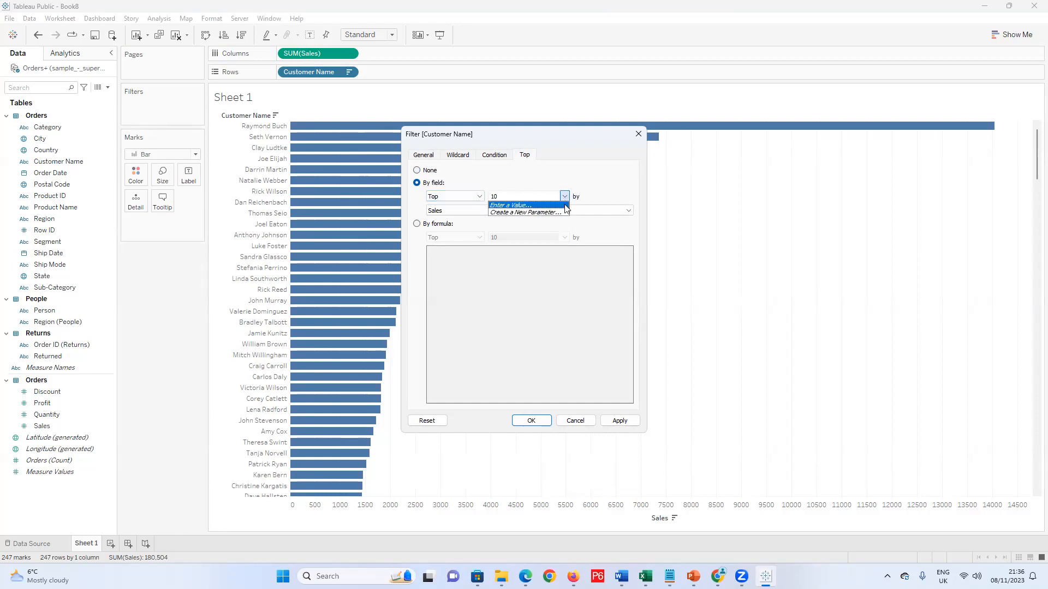
{"action": "left_click", "coordinate": [516, 212]}
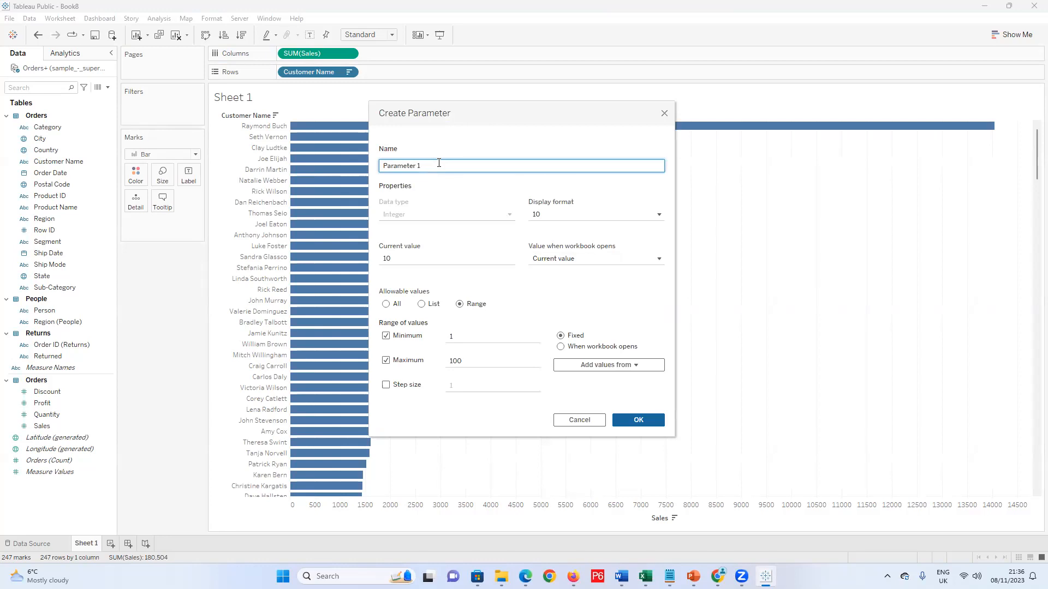
Name the new parameter "Top N Customer"
{"action": "left_click_drag", "start_coordinate": [371, 166], "coordinate": [355, 170]}
{"action": "type", "text": "Top N Customer"}
{"action": "left_click_drag", "start_coordinate": [445, 166], "coordinate": [400, 166]}
{"action": "left_click", "coordinate": [457, 168]}
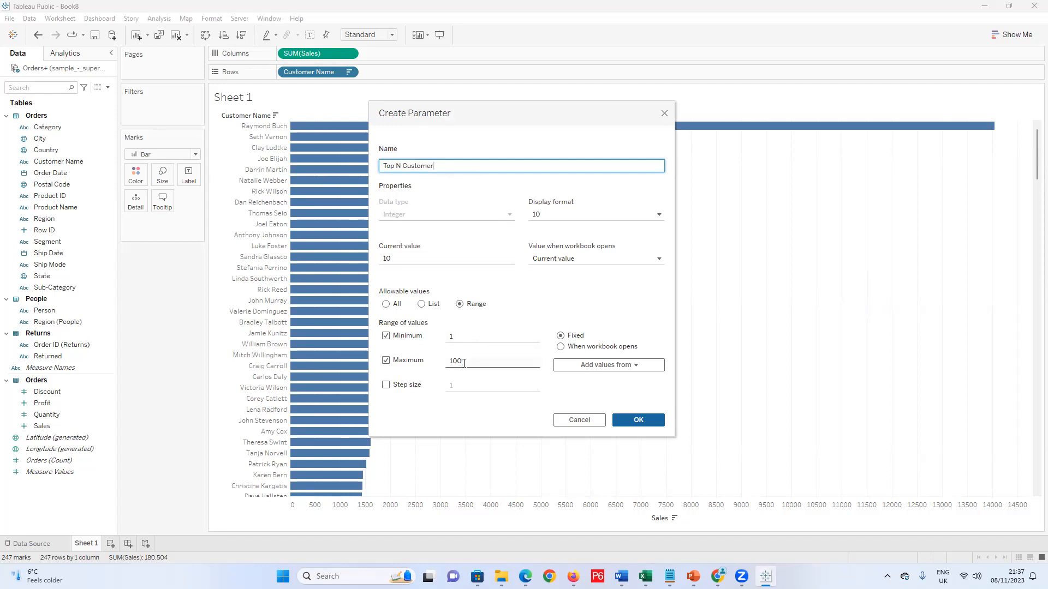
Enable a step size of 1 for the parameter, create it and apply it in the Customer Name top filter
{"action": "left_click", "coordinate": [385, 389]}
{"action": "left_click", "coordinate": [386, 387]}
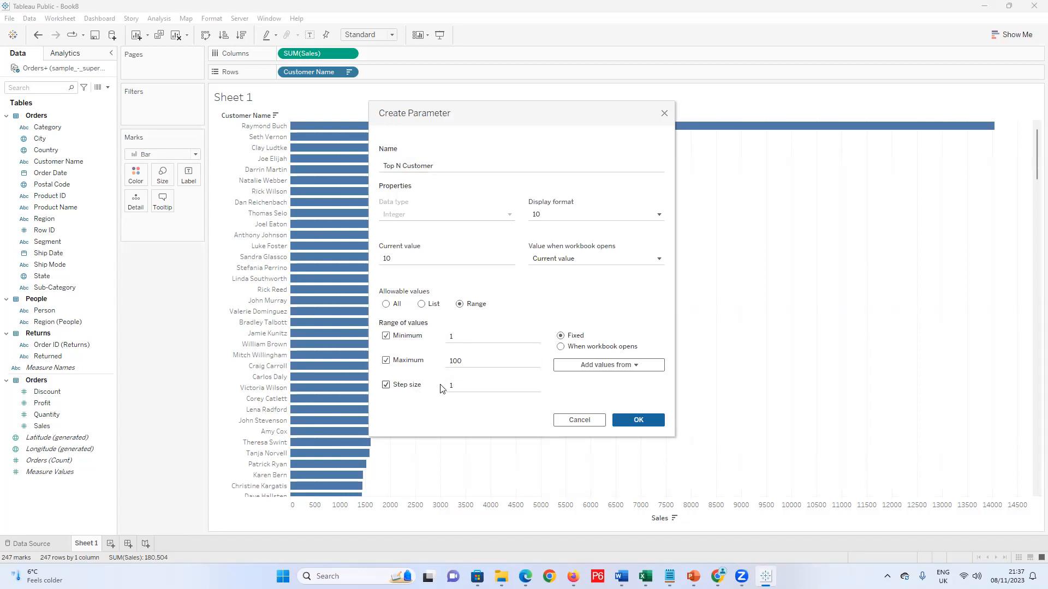
{"action": "left_click", "coordinate": [639, 420]}
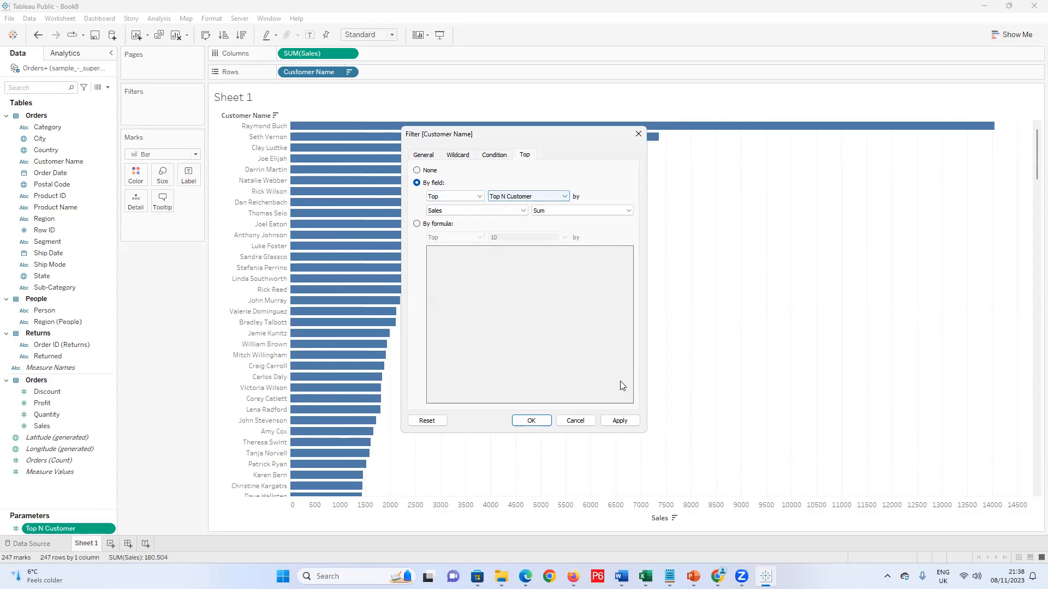
{"action": "left_click", "coordinate": [531, 422]}
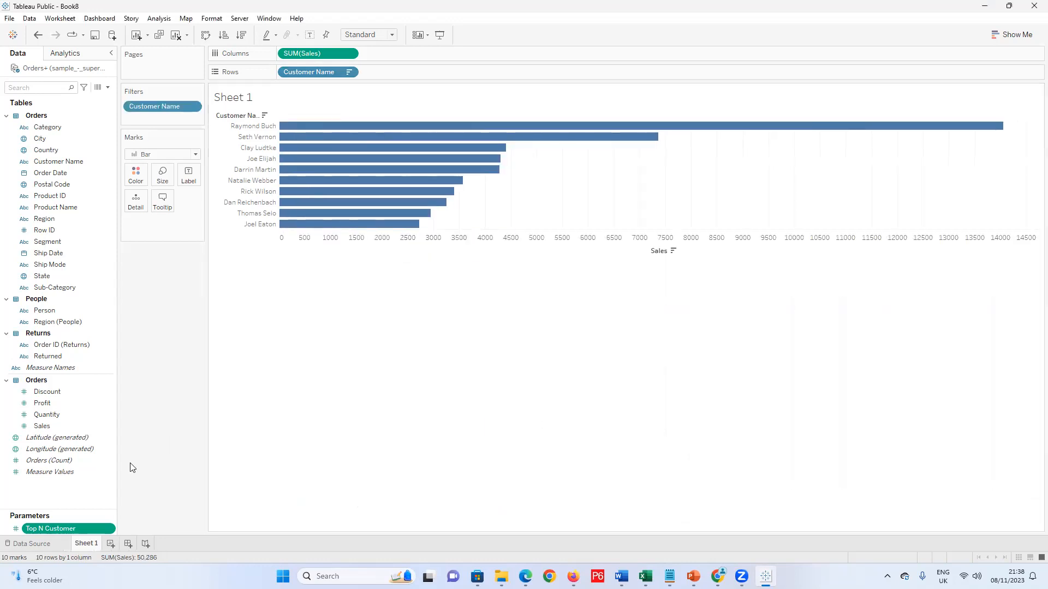
Show the Top N Customer parameter control on the sheet and raise its value stepwise to 22
{"action": "right_click", "coordinate": [53, 530]}
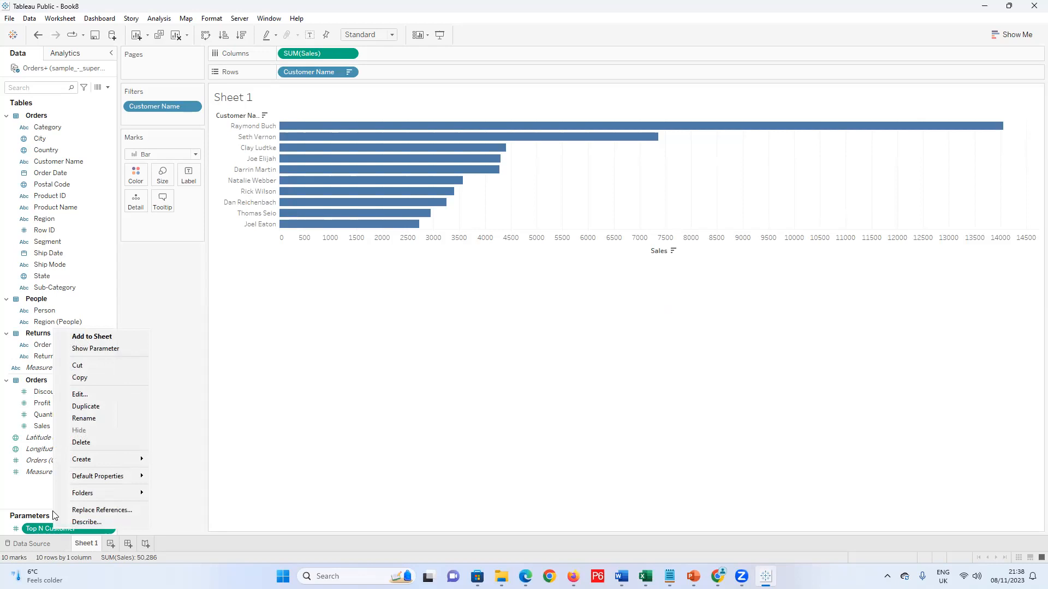
{"action": "left_click", "coordinate": [109, 349]}
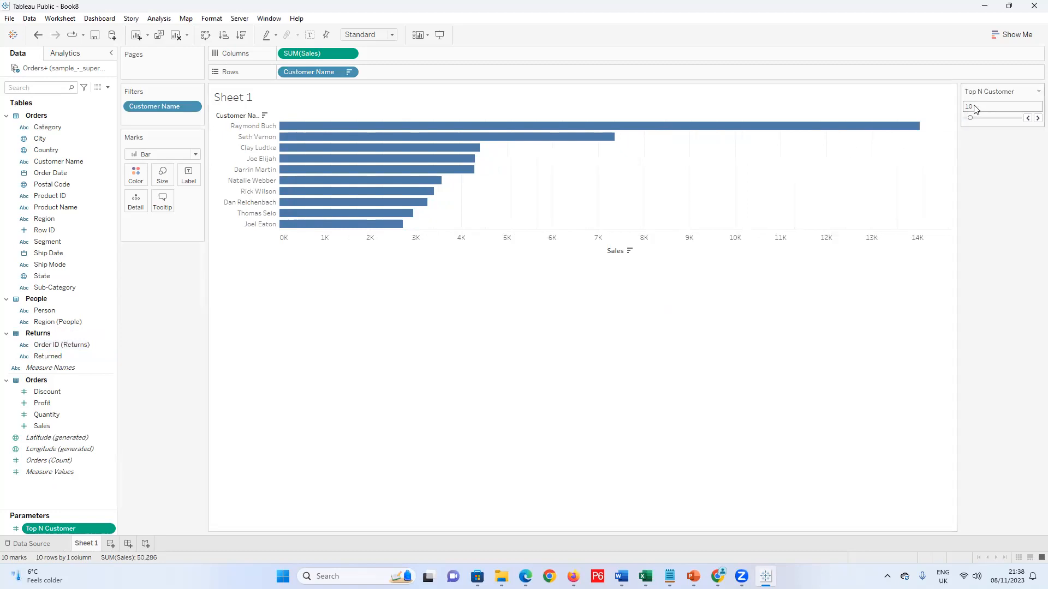
{"action": "left_click", "coordinate": [1036, 118]}
{"action": "left_click", "coordinate": [1037, 118]}
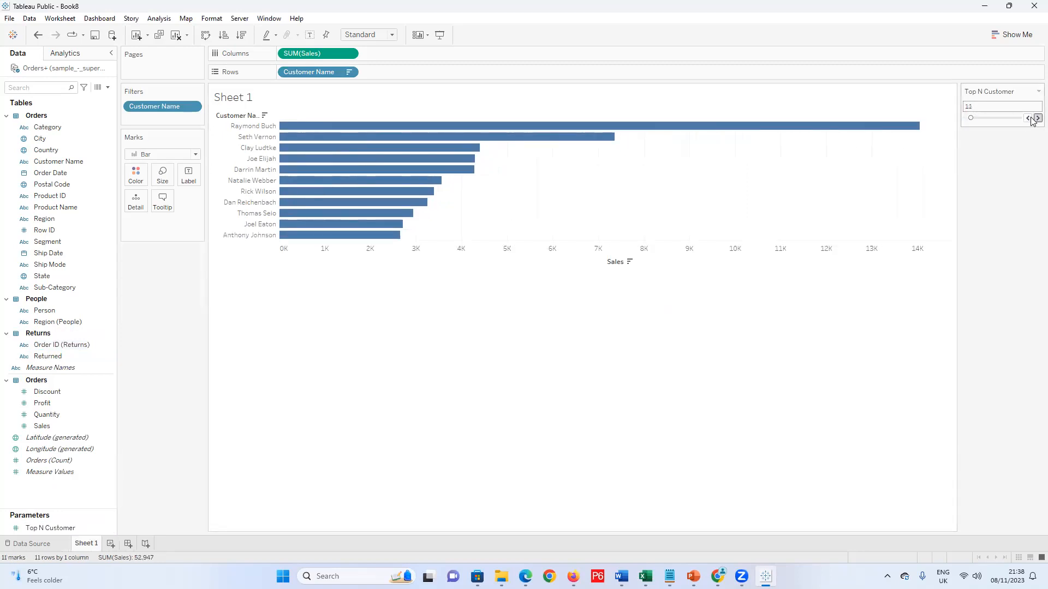
{"action": "left_click", "coordinate": [1036, 118]}
{"action": "left_click", "coordinate": [1037, 118]}
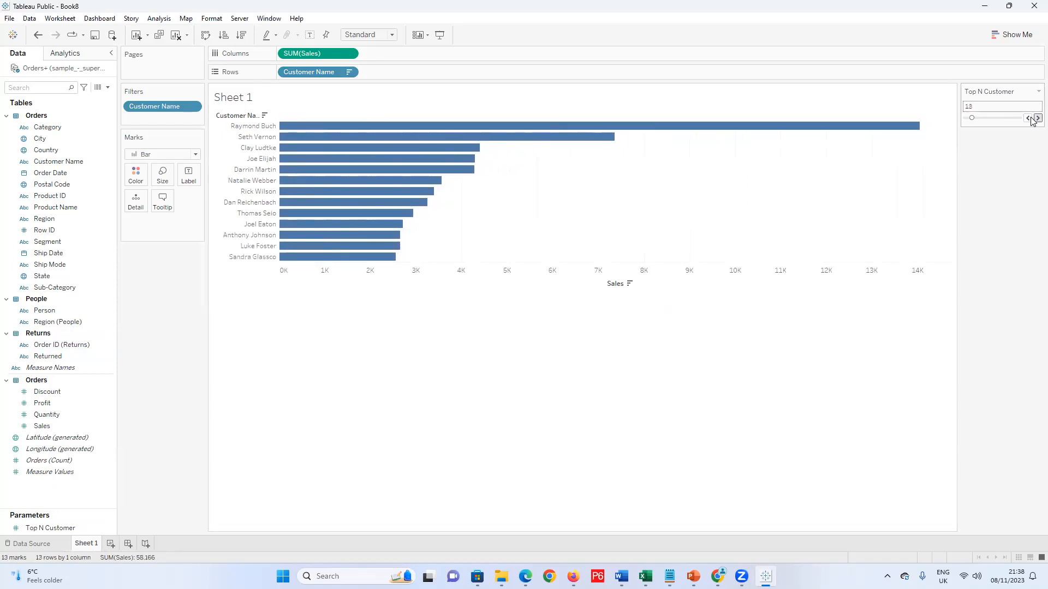
{"action": "left_click", "coordinate": [1036, 118]}
{"action": "left_click", "coordinate": [1037, 118]}
{"action": "left_click", "coordinate": [1036, 118]}
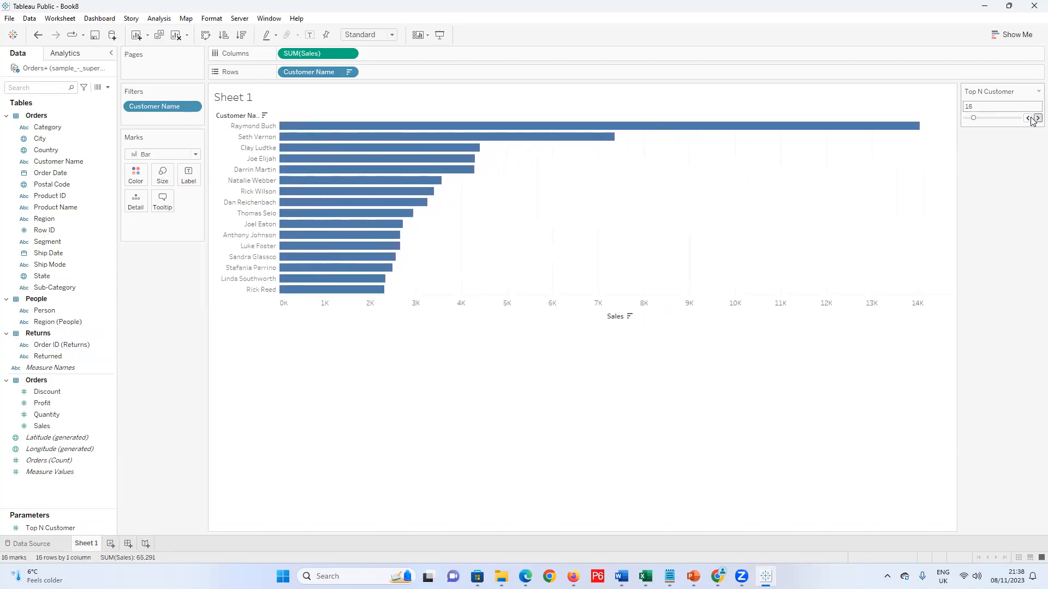
{"action": "left_click", "coordinate": [1037, 118]}
{"action": "left_click", "coordinate": [1036, 118]}
{"action": "left_click", "coordinate": [1037, 118]}
{"action": "left_click", "coordinate": [1037, 118]}
{"action": "left_click", "coordinate": [1037, 118]}
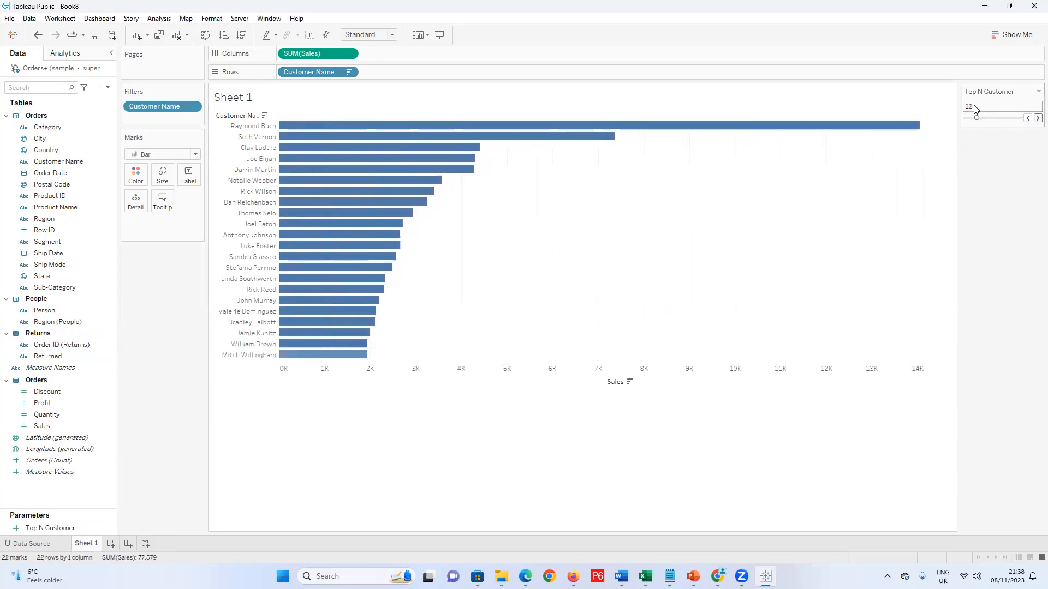
Change the Top N Customer control from a slider to Type In and set its value to 50
{"action": "left_click", "coordinate": [1037, 92]}
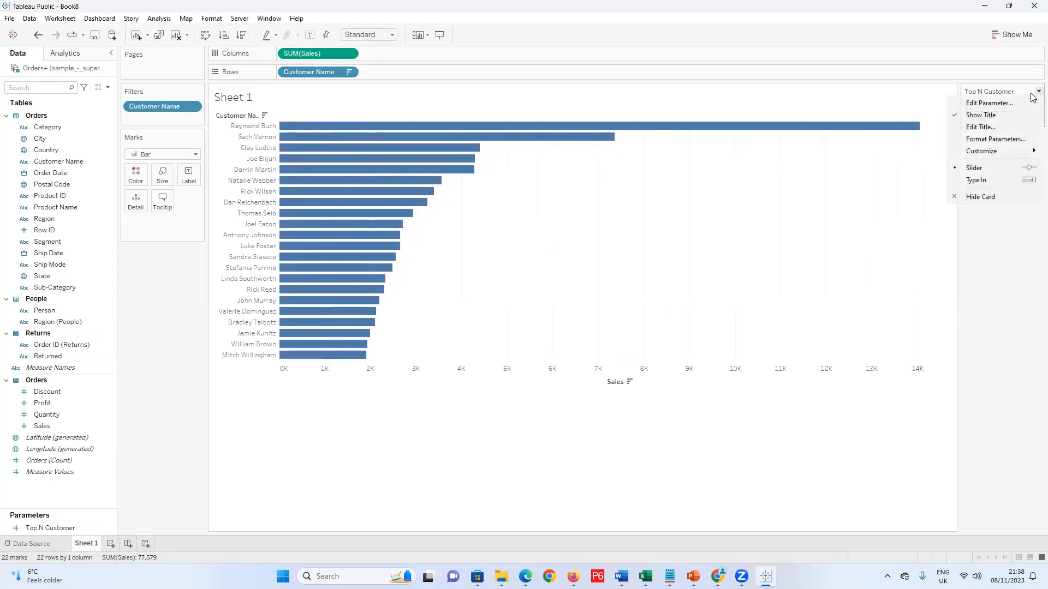
{"action": "left_click", "coordinate": [1006, 180]}
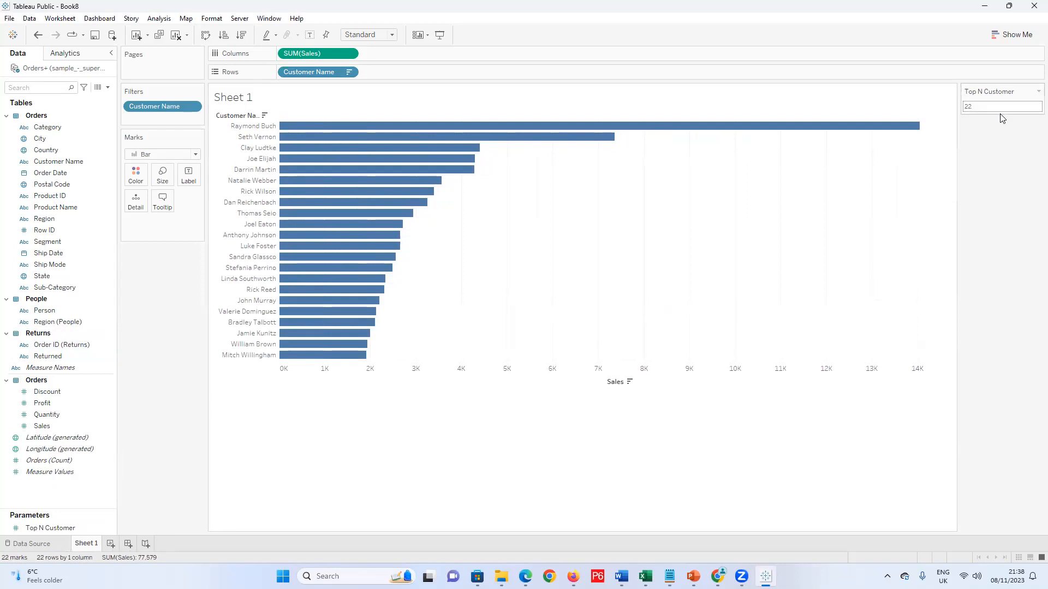
{"action": "left_click", "coordinate": [968, 107]}
{"action": "type", "text": "50"}
{"action": "key", "text": "Return"}
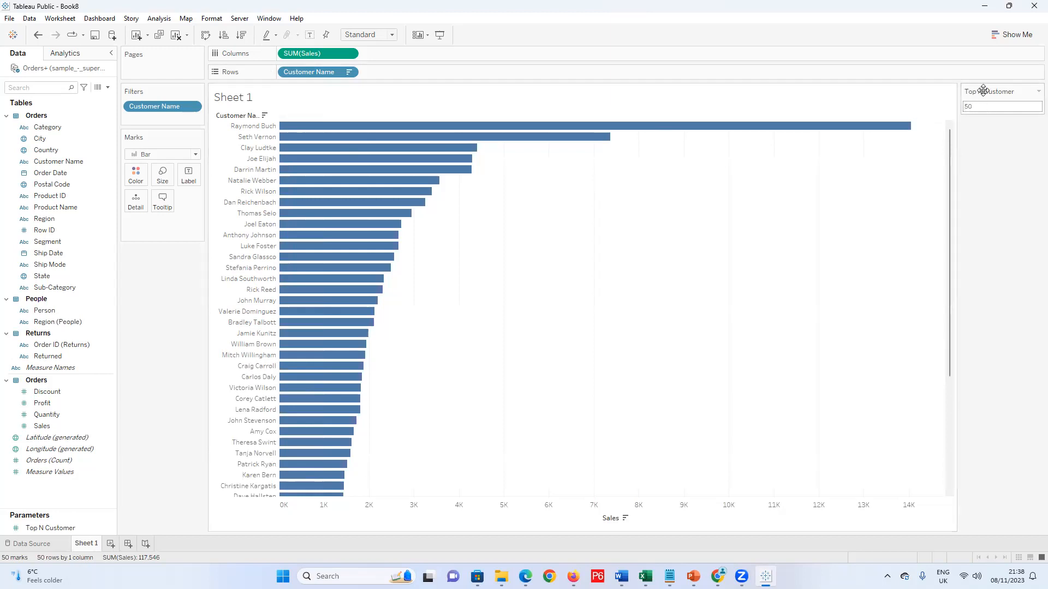
Set the Top N Customer parameter to 5
{"action": "double_click", "coordinate": [994, 106]}
{"action": "type", "text": "5"}
{"action": "key", "text": "Return"}
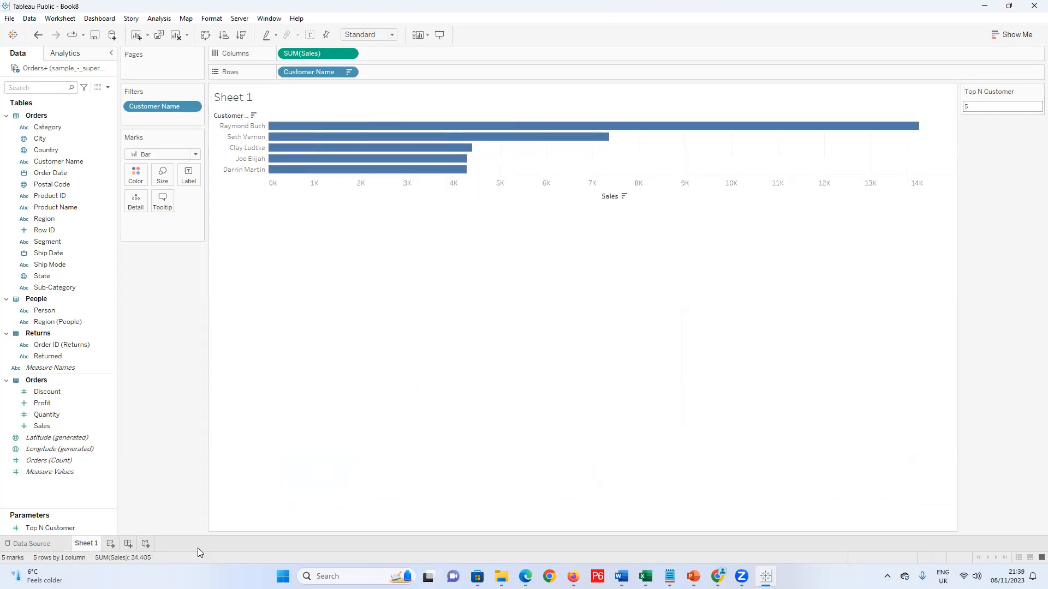
Create a dashboard containing Sheet 1 and set the dashboard size to Automatic
{"action": "left_click", "coordinate": [125, 547]}
{"action": "left_click_drag", "start_coordinate": [40, 180], "coordinate": [245, 196]}
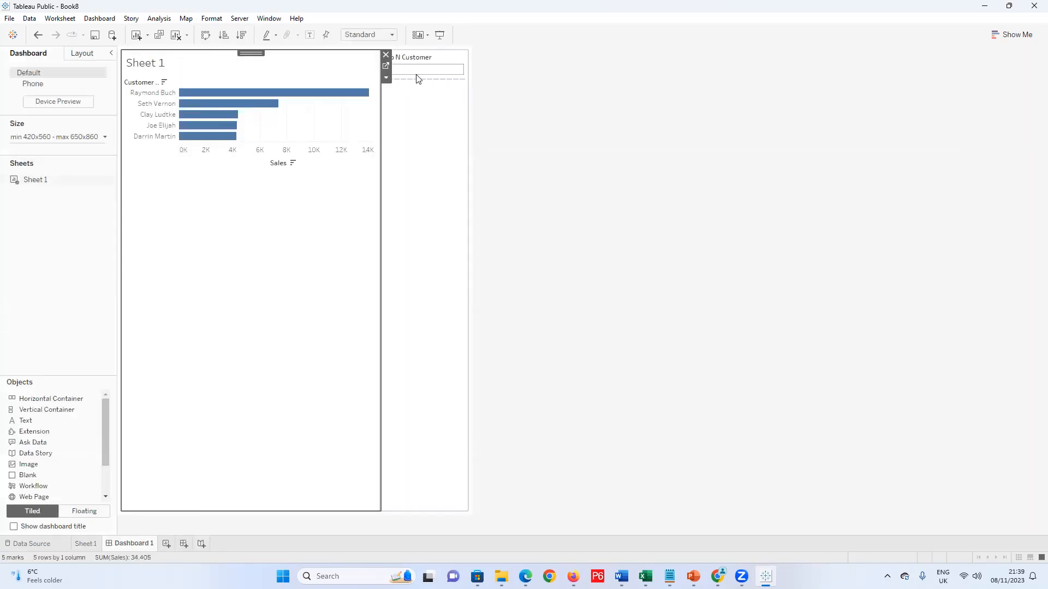
{"action": "left_click", "coordinate": [98, 137]}
{"action": "left_click", "coordinate": [111, 159]}
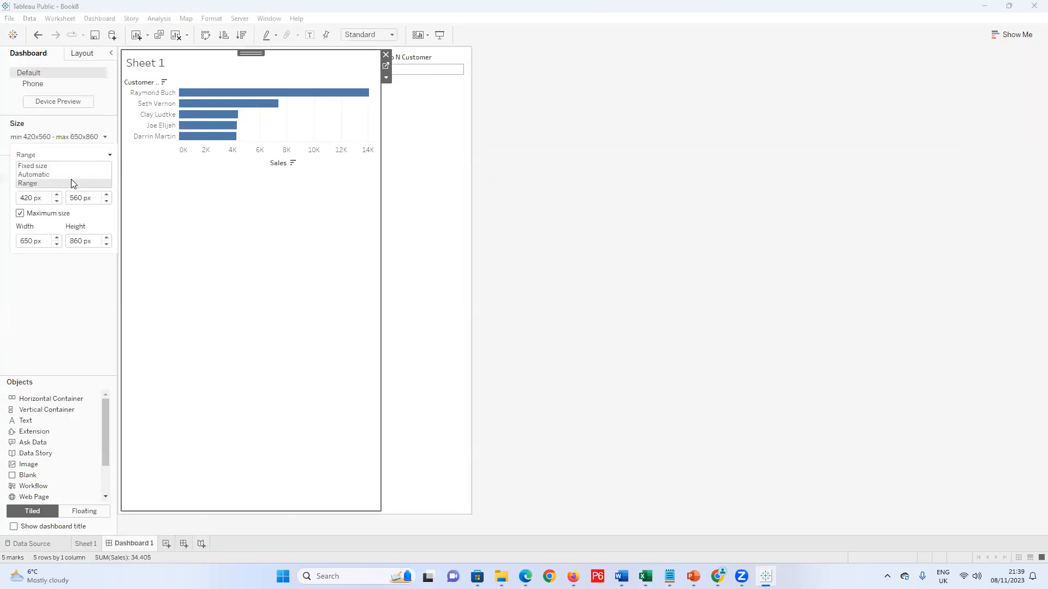
{"action": "left_click", "coordinate": [74, 172]}
{"action": "left_click", "coordinate": [996, 166]}
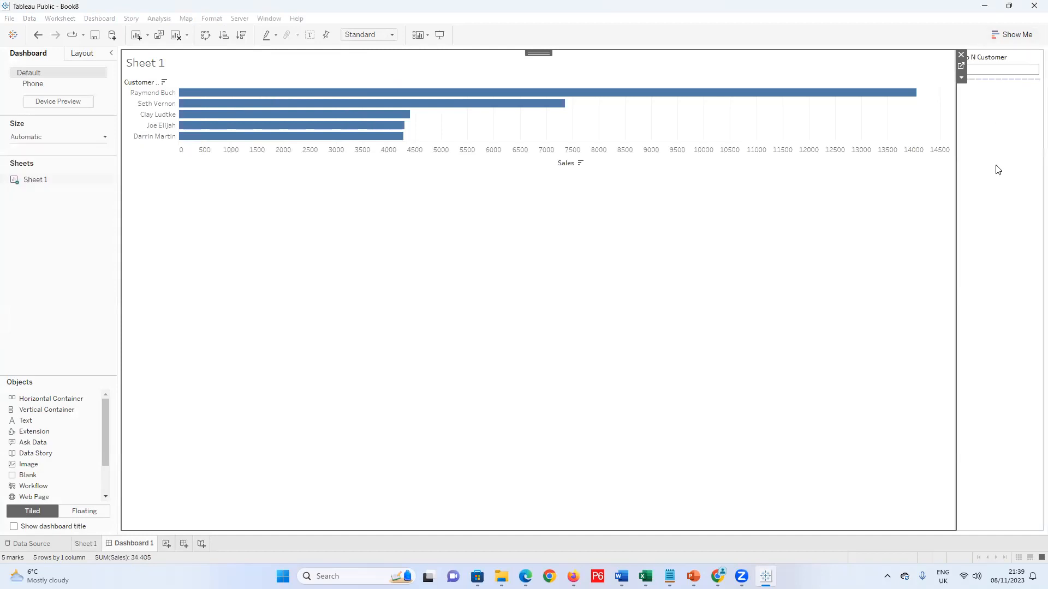
Change the title of the dashboard's parameter control to "Top Customer"
{"action": "left_click", "coordinate": [977, 61]}
{"action": "double_click", "coordinate": [977, 61]}
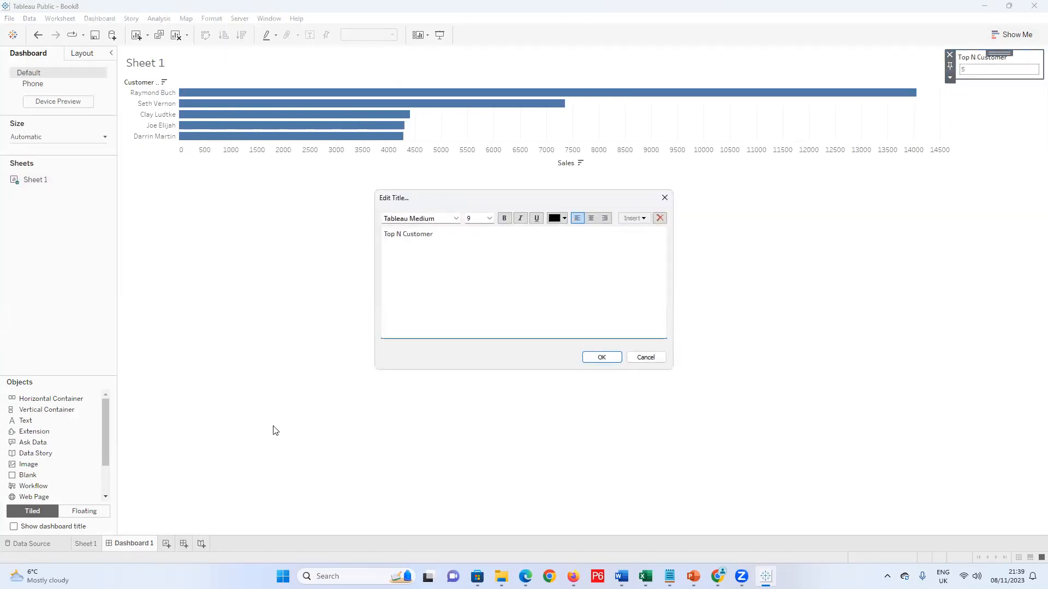
{"action": "key", "text": "BackSpace"}
{"action": "key", "text": "BackSpace"}
{"action": "key", "text": "BackSpace"}
{"action": "type", "text": "o"}
{"action": "key", "text": "BackSpace"}
{"action": "type", "text": "p"}
{"action": "left_click", "coordinate": [600, 358]}
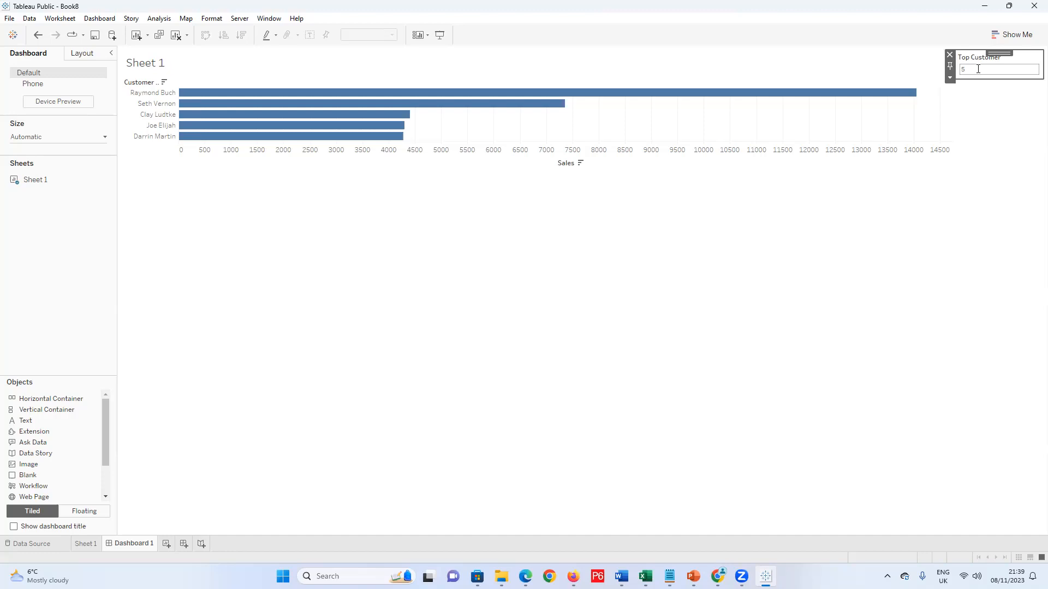
Set the dashboard's Top Customer parameter to 20 and return to Sheet 1
{"action": "key", "text": "BackSpace"}
{"action": "key", "text": "Return"}
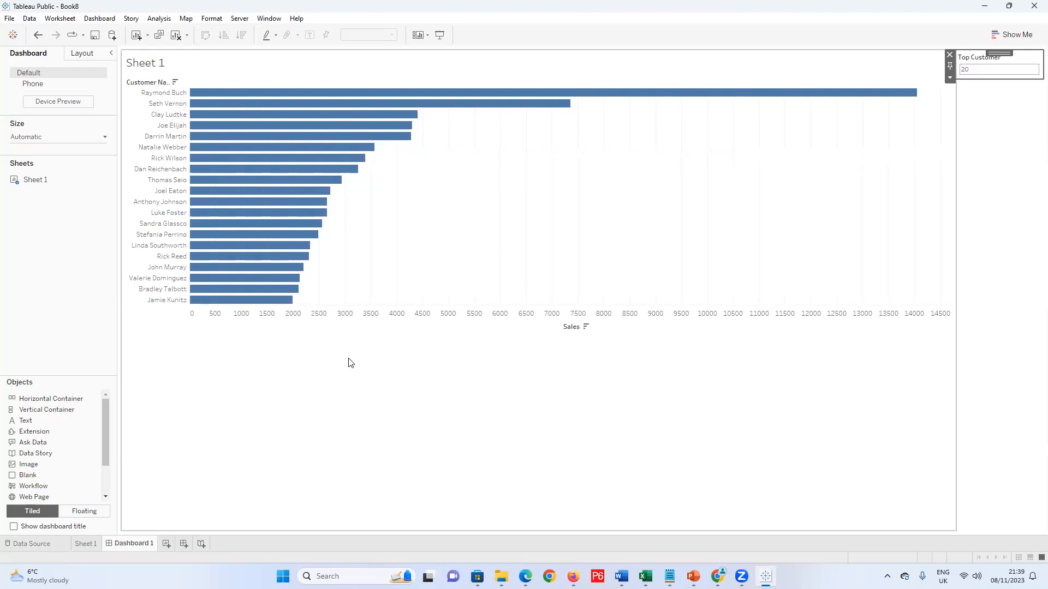
{"action": "left_click", "coordinate": [80, 545]}
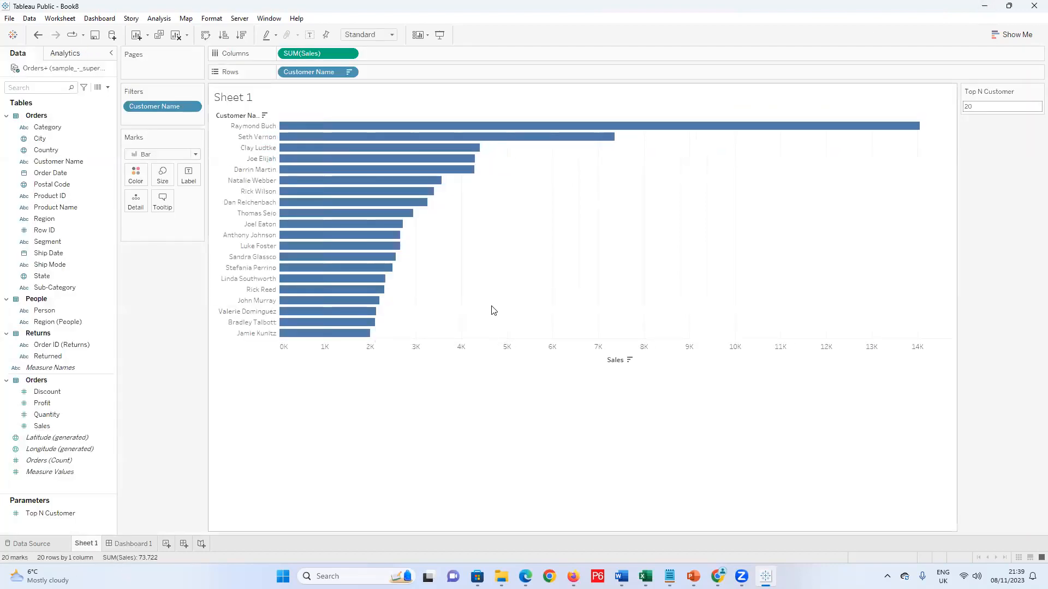
Delete the Top N Customer parameter and accept removal of the Customer Name filter that depends on it
{"action": "left_click", "coordinate": [83, 515]}
{"action": "right_click", "coordinate": [66, 516]}
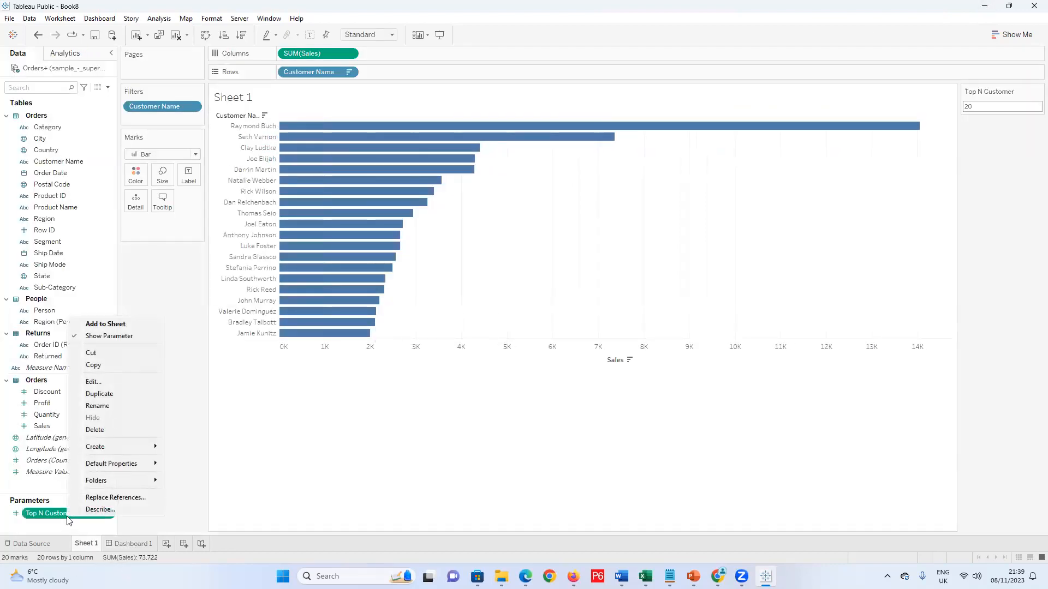
{"action": "left_click", "coordinate": [102, 431]}
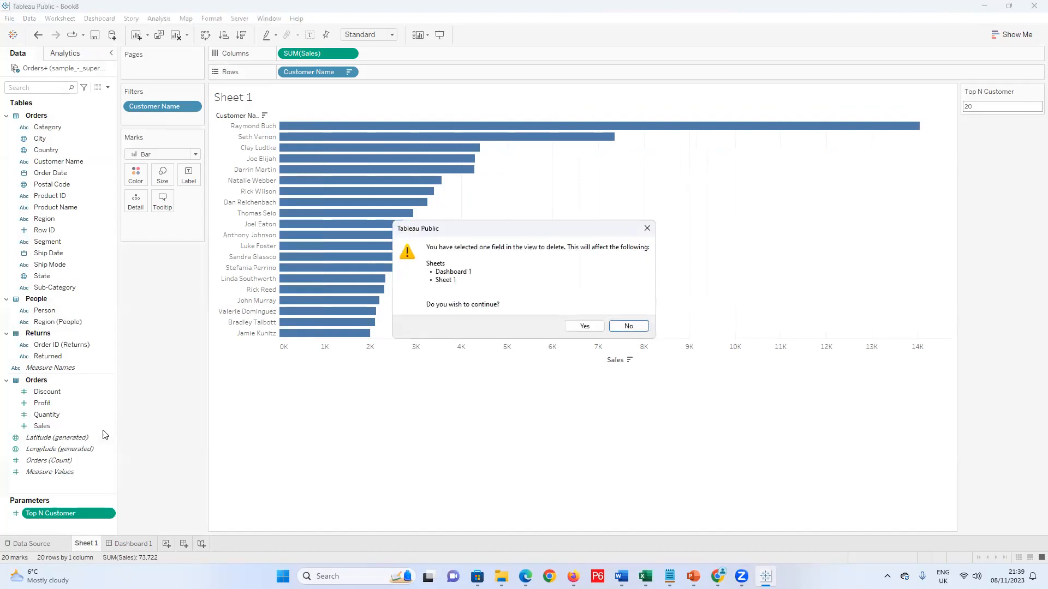
{"action": "left_click", "coordinate": [583, 327]}
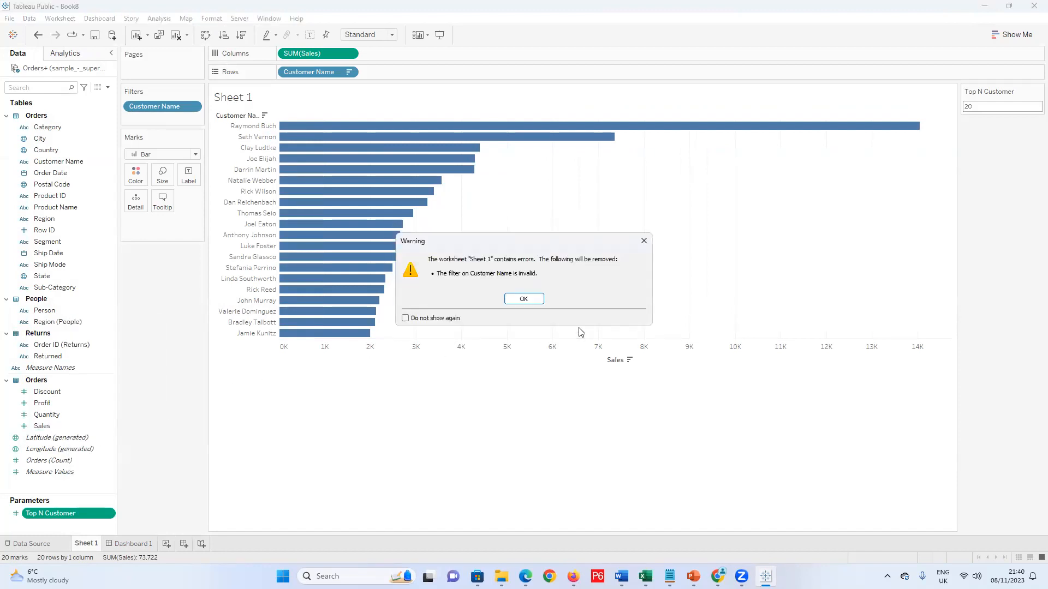
{"action": "left_click", "coordinate": [535, 304]}
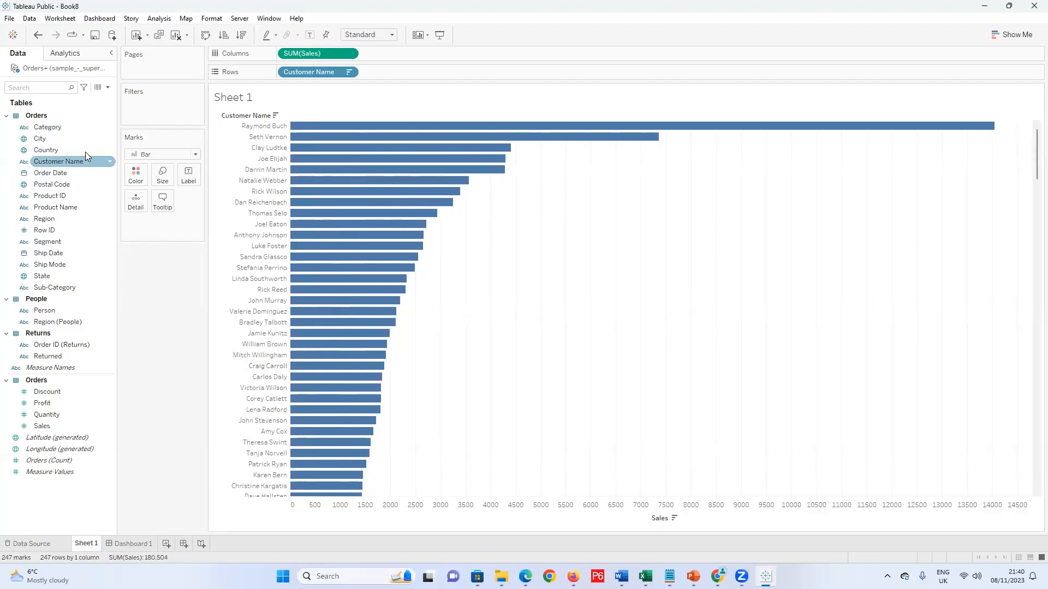
{"action": "left_click", "coordinate": [109, 89]}
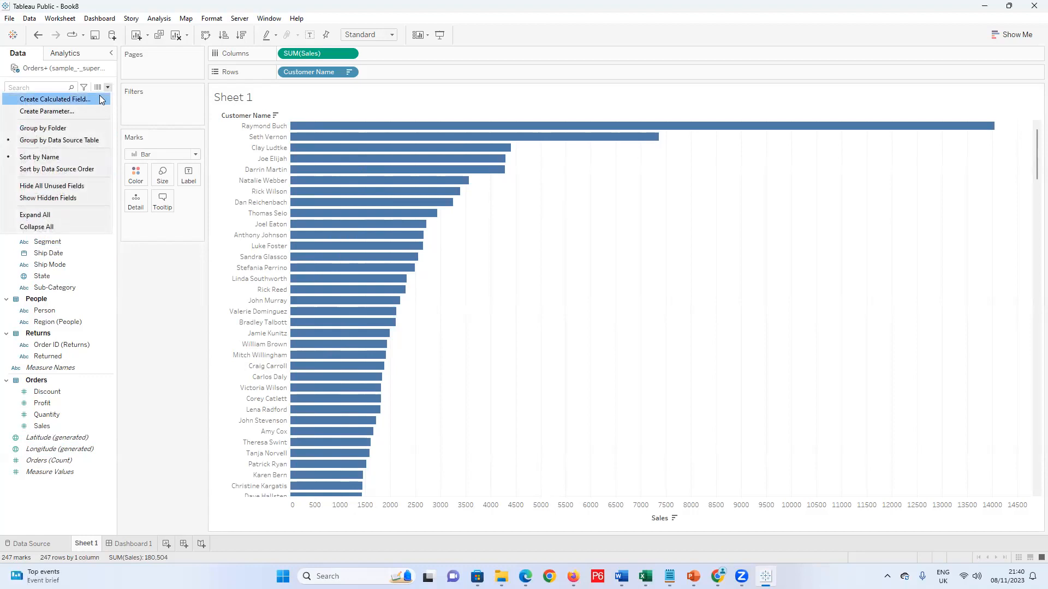
{"action": "left_click", "coordinate": [97, 100]}
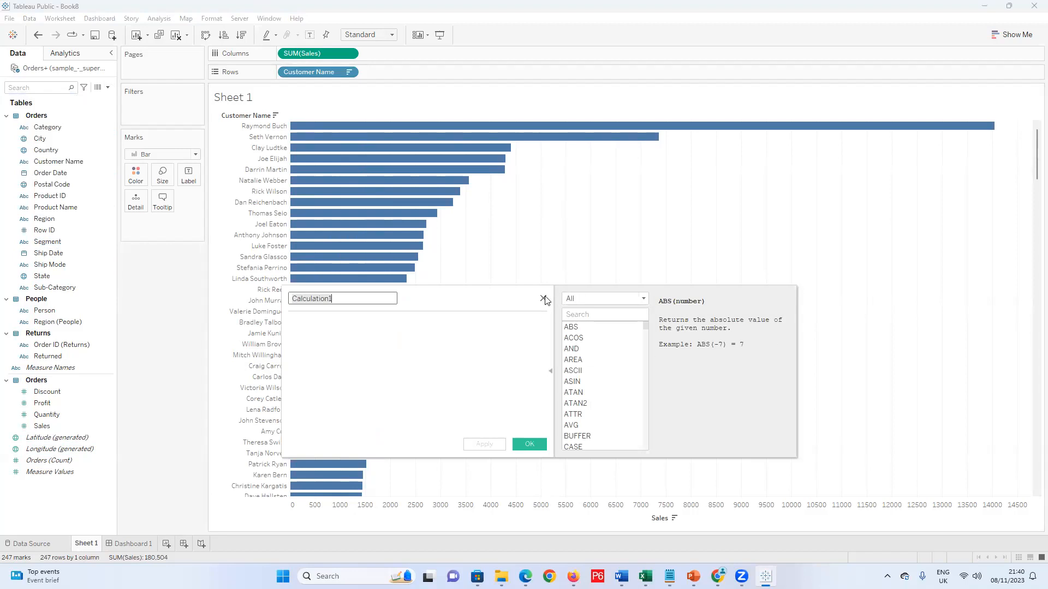
{"action": "left_click", "coordinate": [543, 299]}
Start a new parameter named "Top Customers" with the Integer data type
{"action": "left_click", "coordinate": [107, 87]}
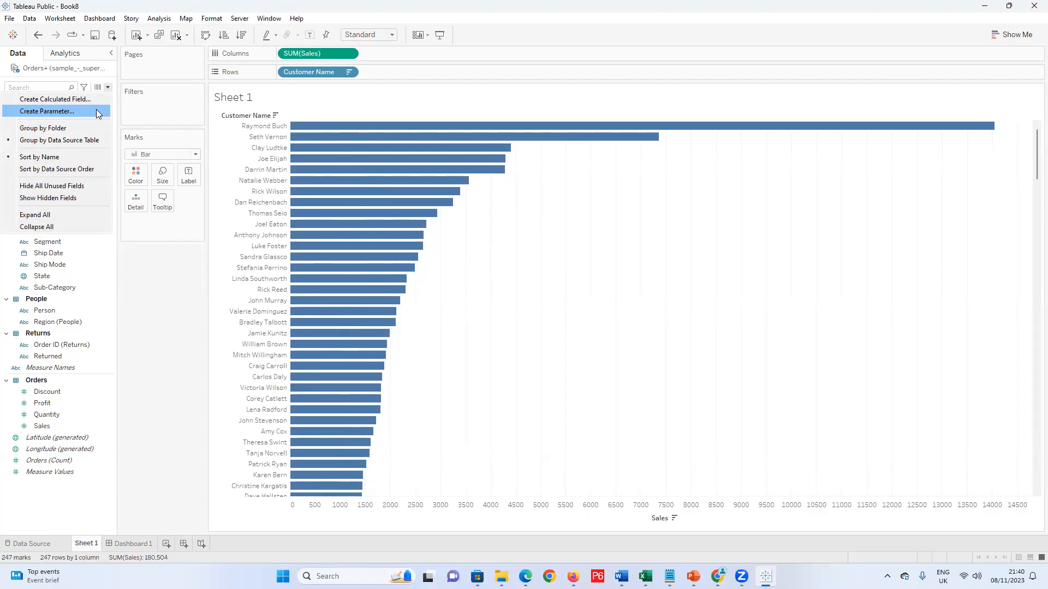
{"action": "left_click", "coordinate": [96, 112]}
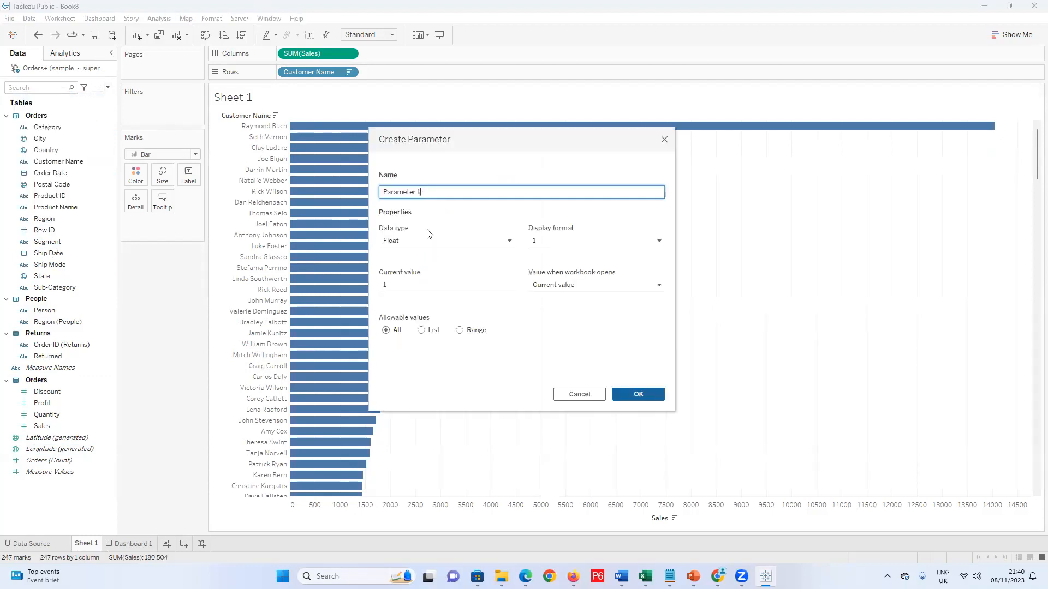
{"action": "left_click_drag", "start_coordinate": [451, 190], "coordinate": [319, 206]}
{"action": "type", "text": "Top Customers"}
{"action": "left_click", "coordinate": [510, 241]}
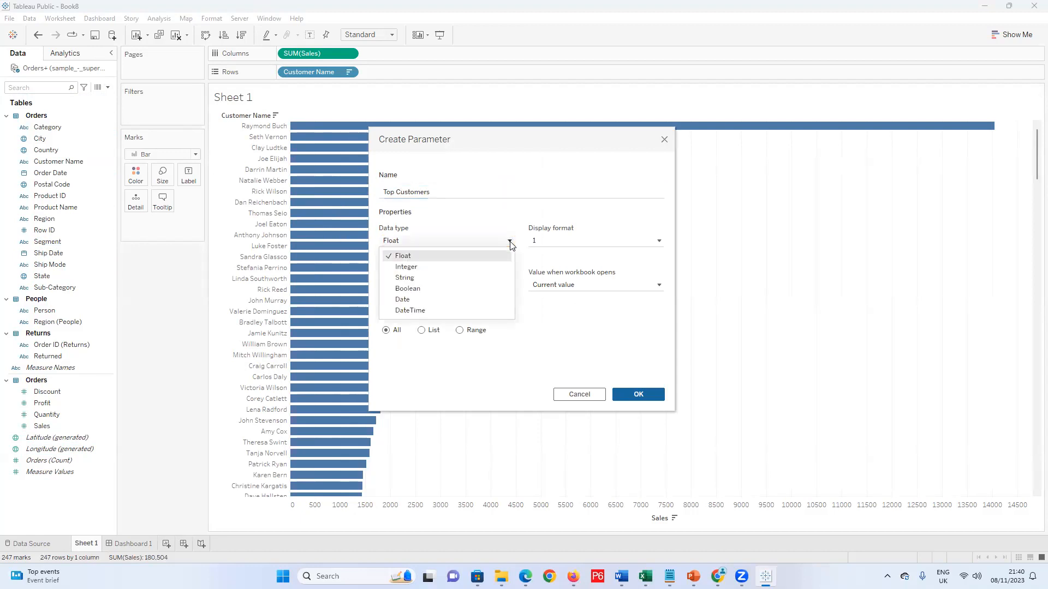
{"action": "left_click", "coordinate": [483, 267]}
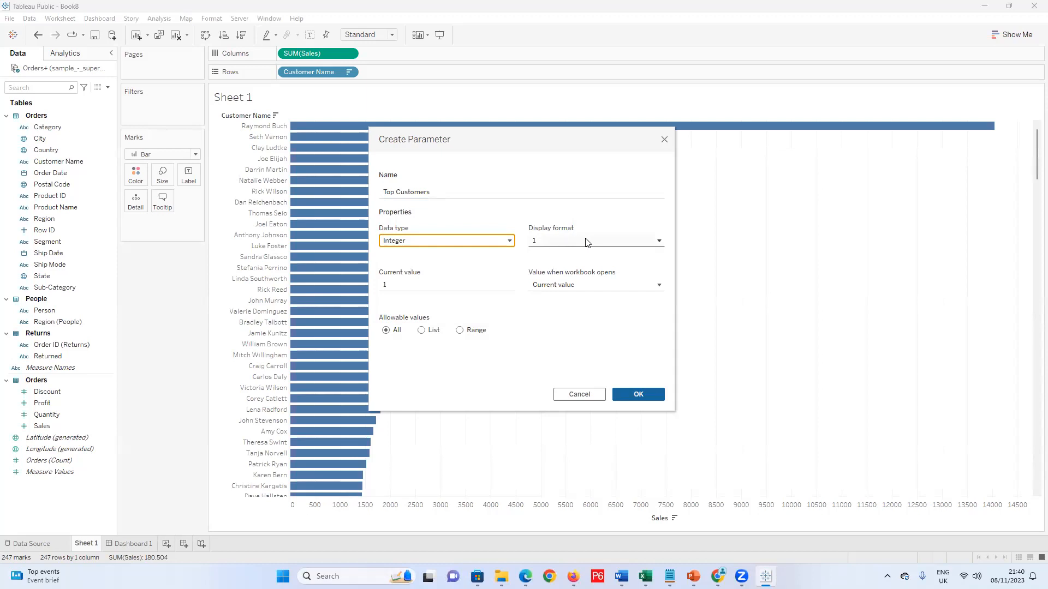
Review the display format options, keep Automatic, and create the Top Customers parameter
{"action": "left_click", "coordinate": [659, 241]}
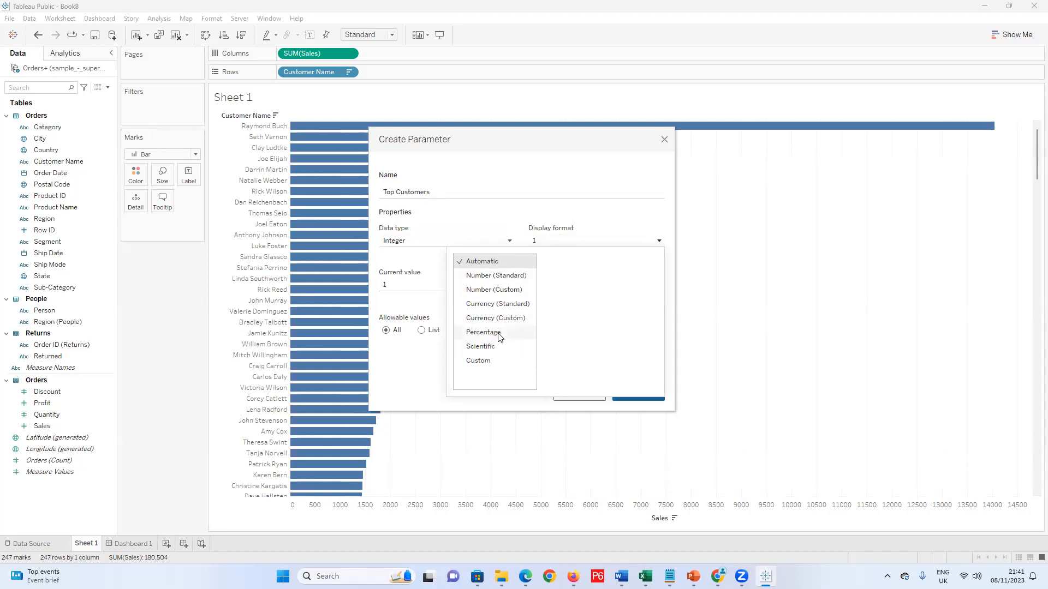
{"action": "left_click", "coordinate": [409, 368]}
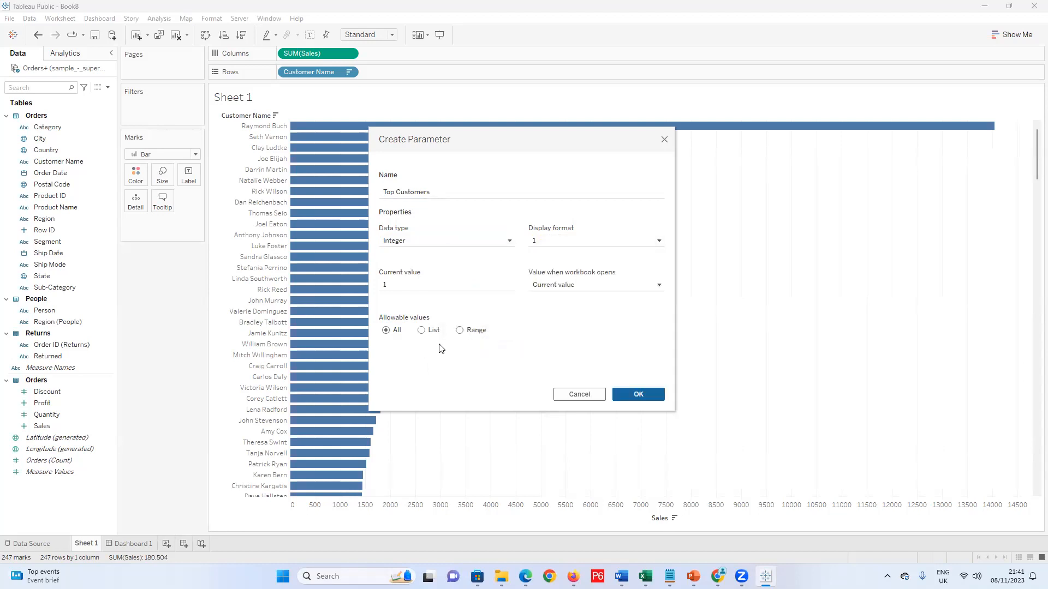
{"action": "left_click", "coordinate": [566, 240]}
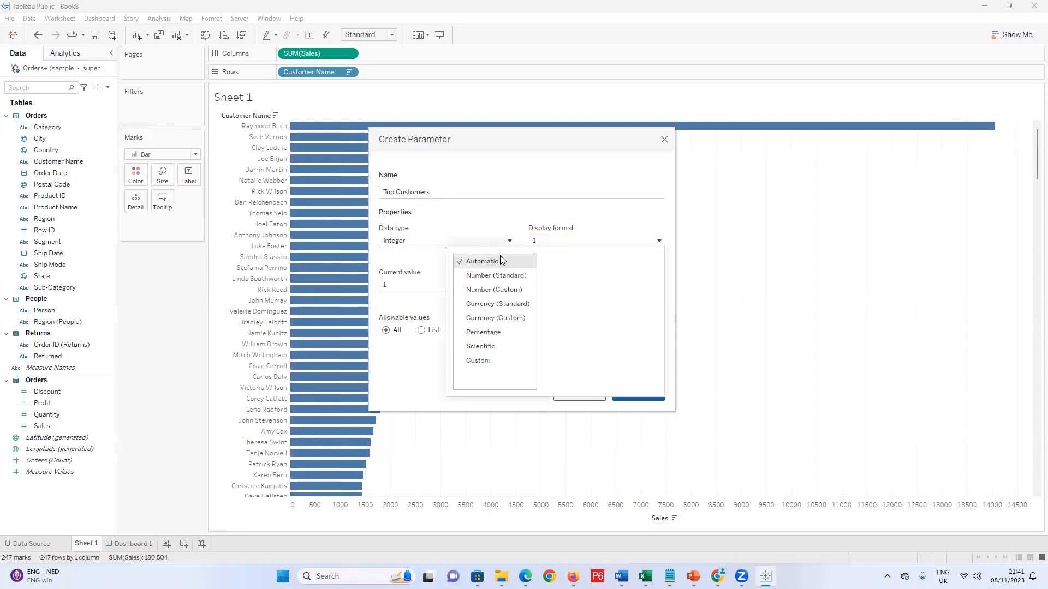
{"action": "left_click", "coordinate": [568, 243]}
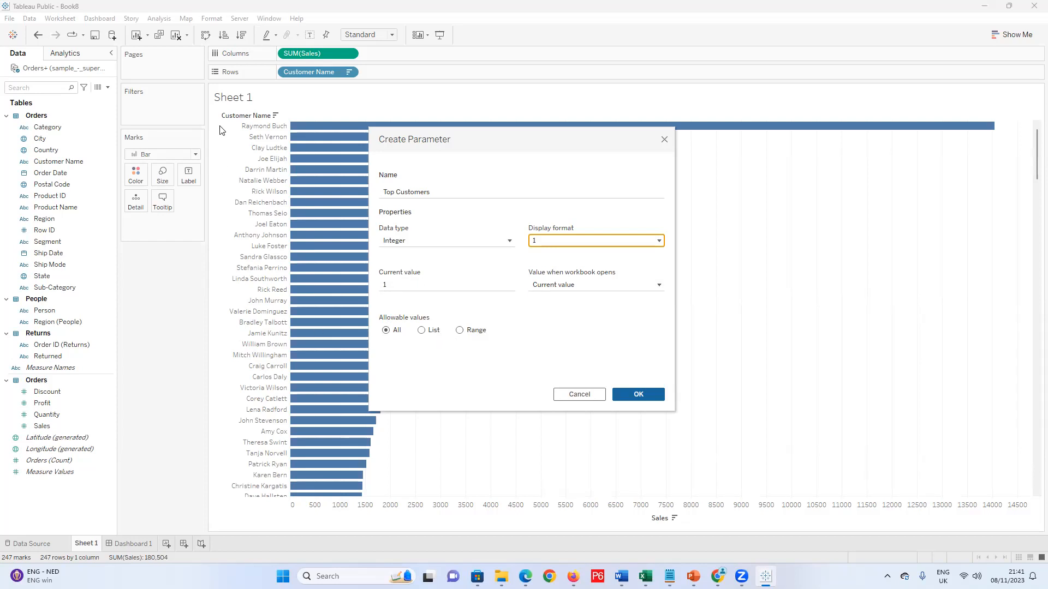
{"action": "left_click", "coordinate": [648, 400]}
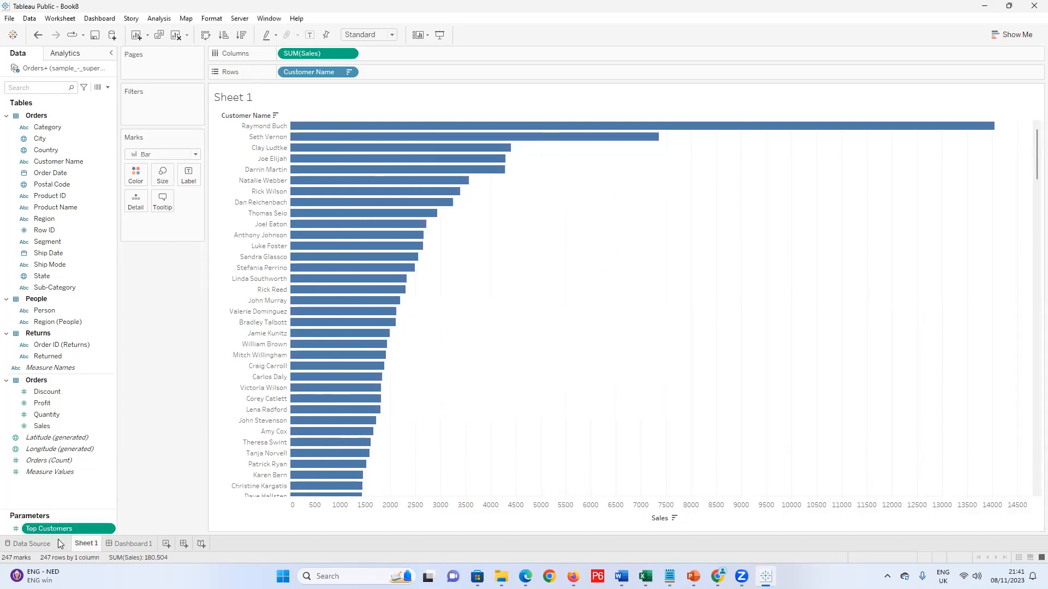
Show the Top Customers parameter control on Sheet 1 and set its value to 100
{"action": "right_click", "coordinate": [47, 529]}
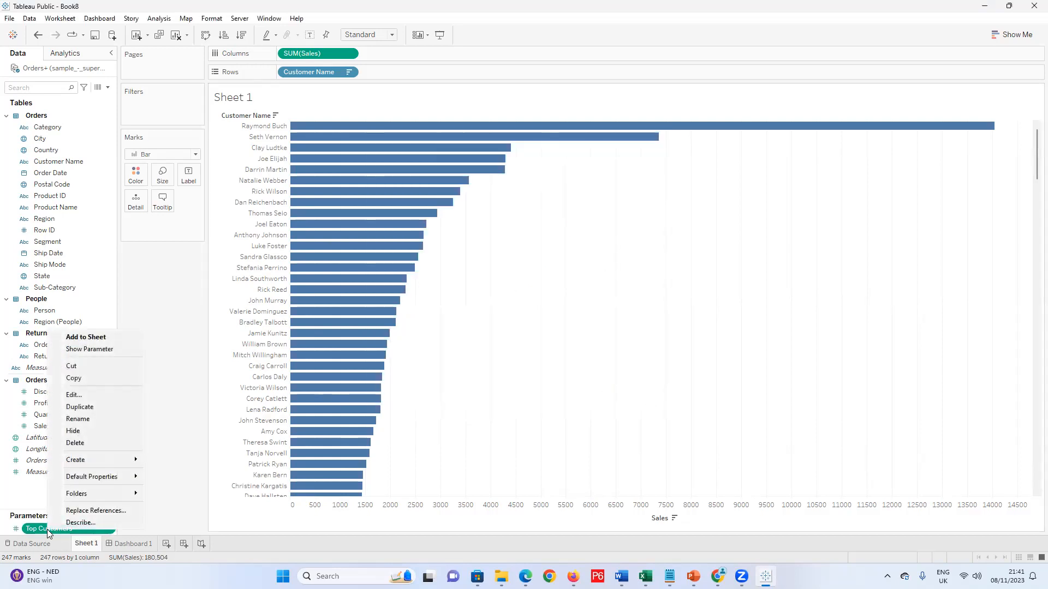
{"action": "left_click", "coordinate": [78, 350]}
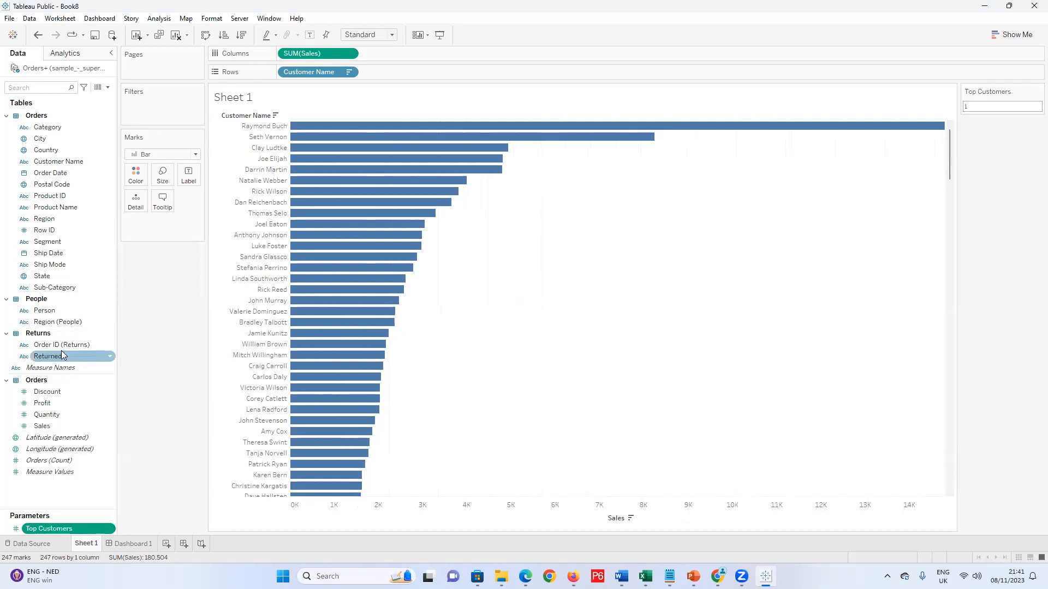
{"action": "left_click_drag", "start_coordinate": [969, 107], "coordinate": [951, 106]}
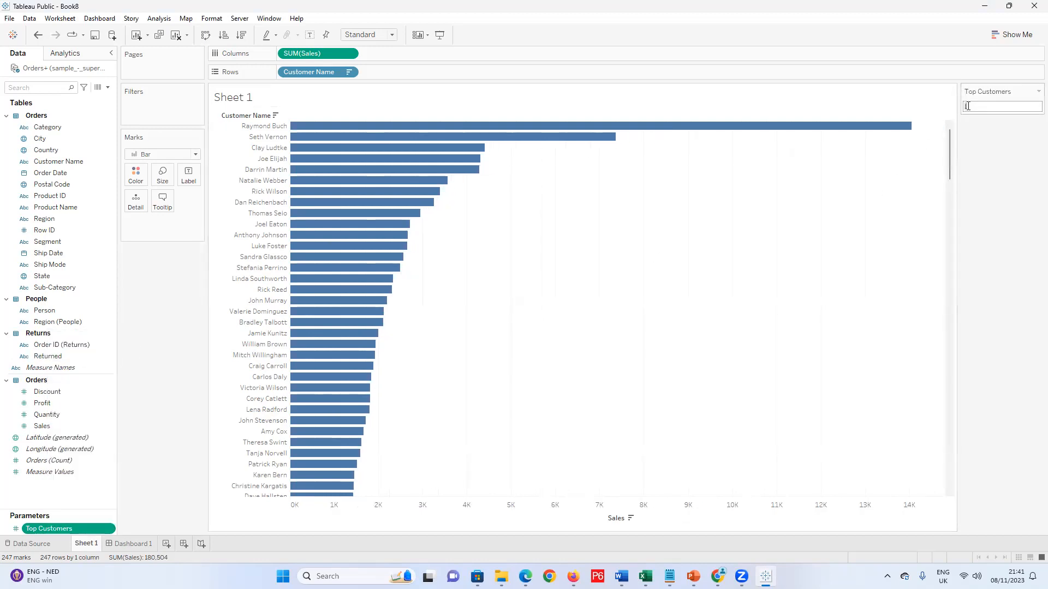
{"action": "type", "text": "100"}
{"action": "key", "text": "Return"}
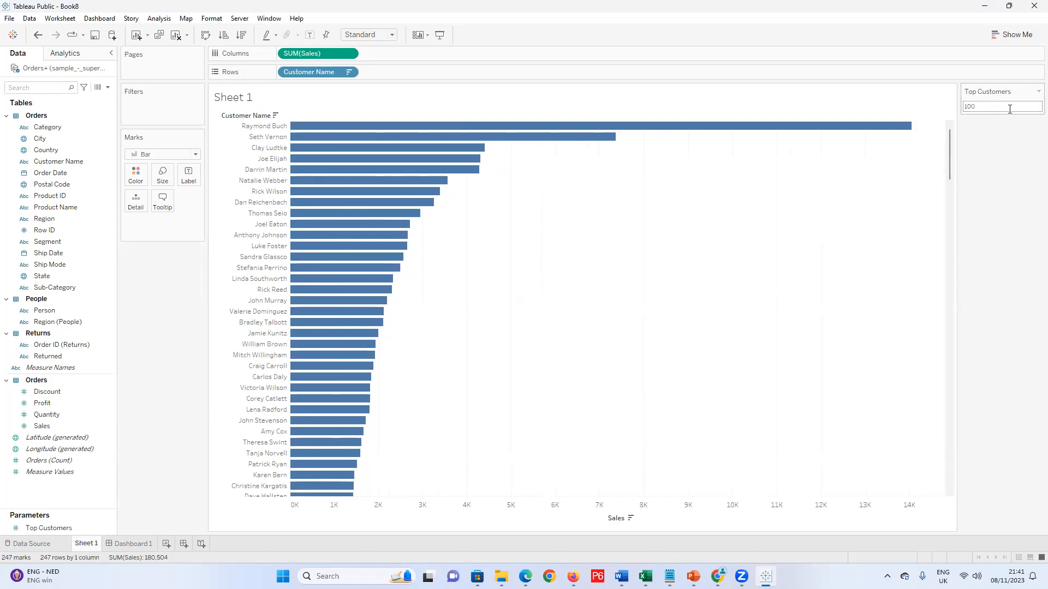
Set the Top Customers parameter to 5 and select the parameter in the data list
{"action": "mouse_move", "coordinate": [916, 126]}
{"action": "type", "text": "5"}
{"action": "key", "text": "Return"}
{"action": "left_click", "coordinate": [74, 529]}
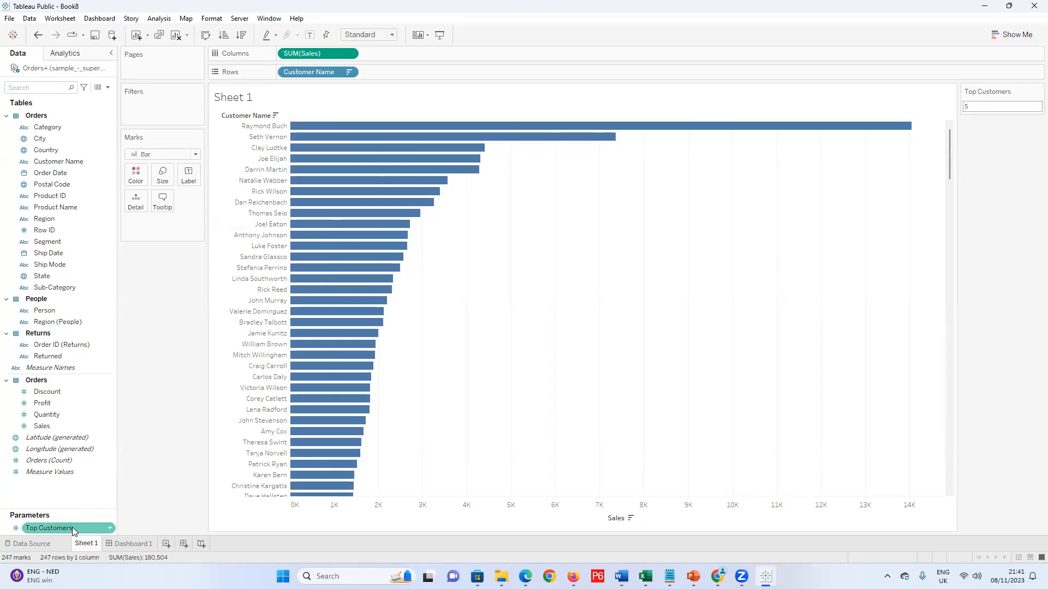
Apply a Top filter by field to Customer Name, using the Top Customers parameter by Sum of Sales
{"action": "left_click", "coordinate": [350, 75]}
{"action": "left_click", "coordinate": [320, 85]}
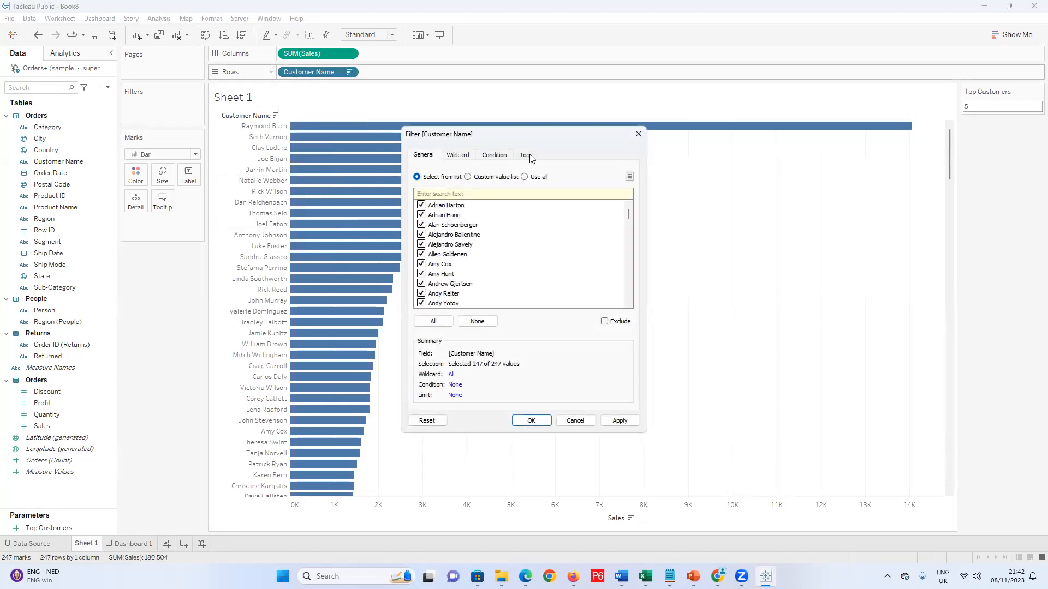
{"action": "left_click", "coordinate": [530, 157]}
{"action": "left_click", "coordinate": [417, 184]}
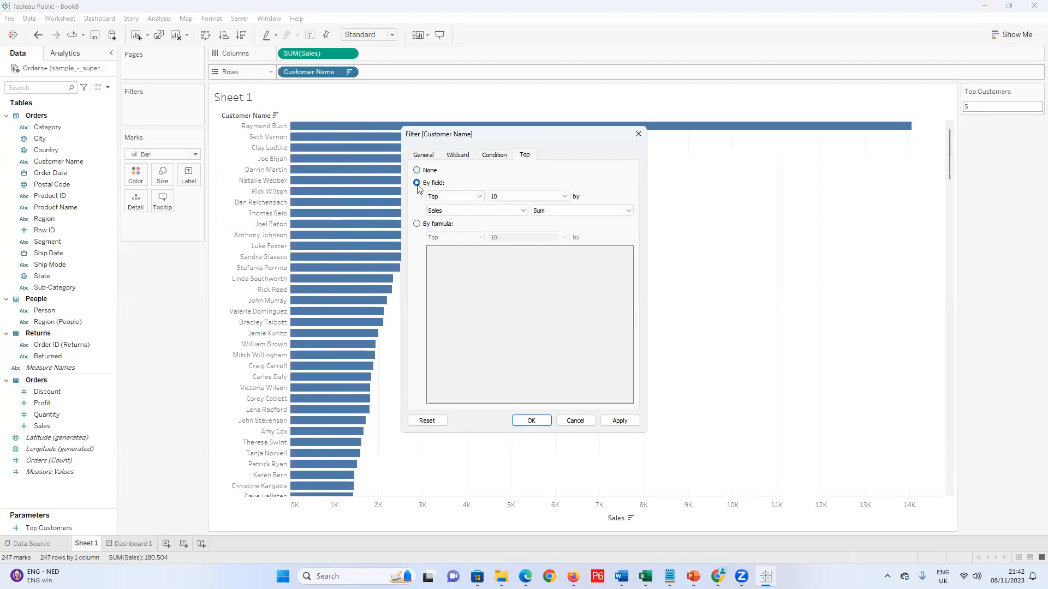
{"action": "left_click", "coordinate": [564, 197]}
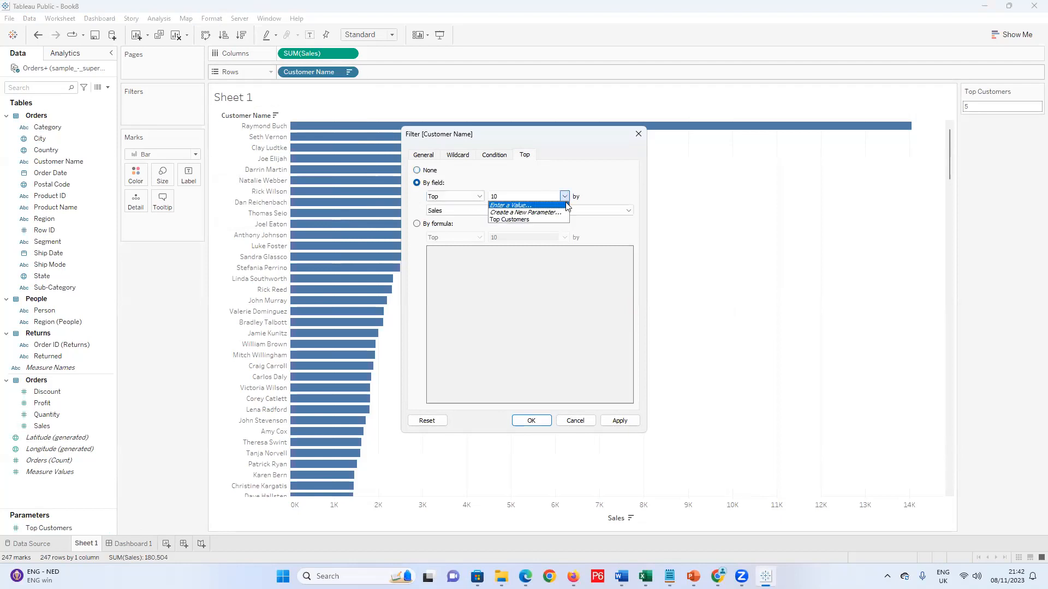
{"action": "left_click", "coordinate": [542, 220]}
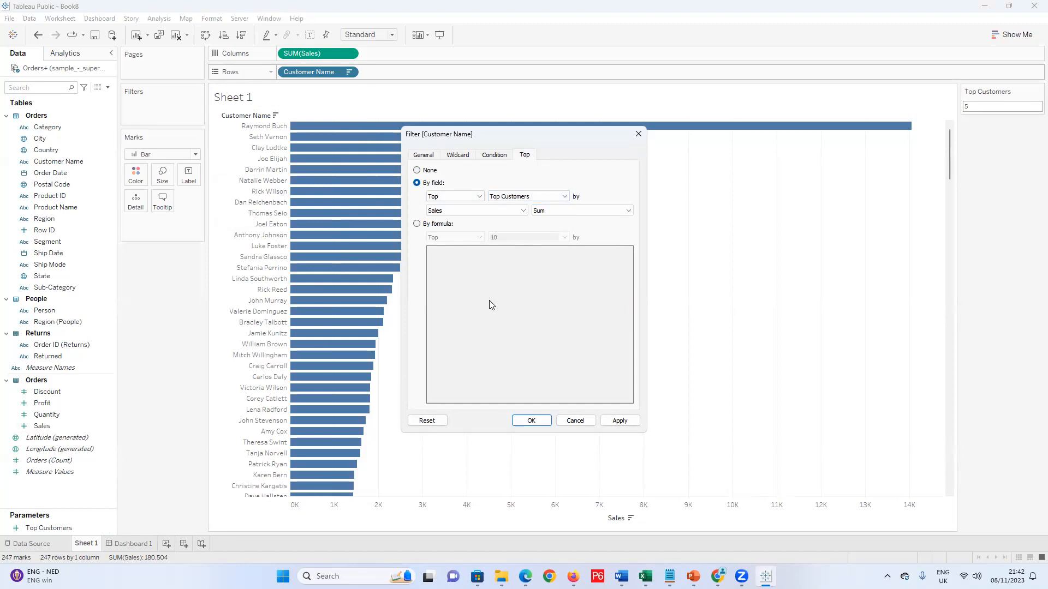
{"action": "left_click", "coordinate": [620, 422]}
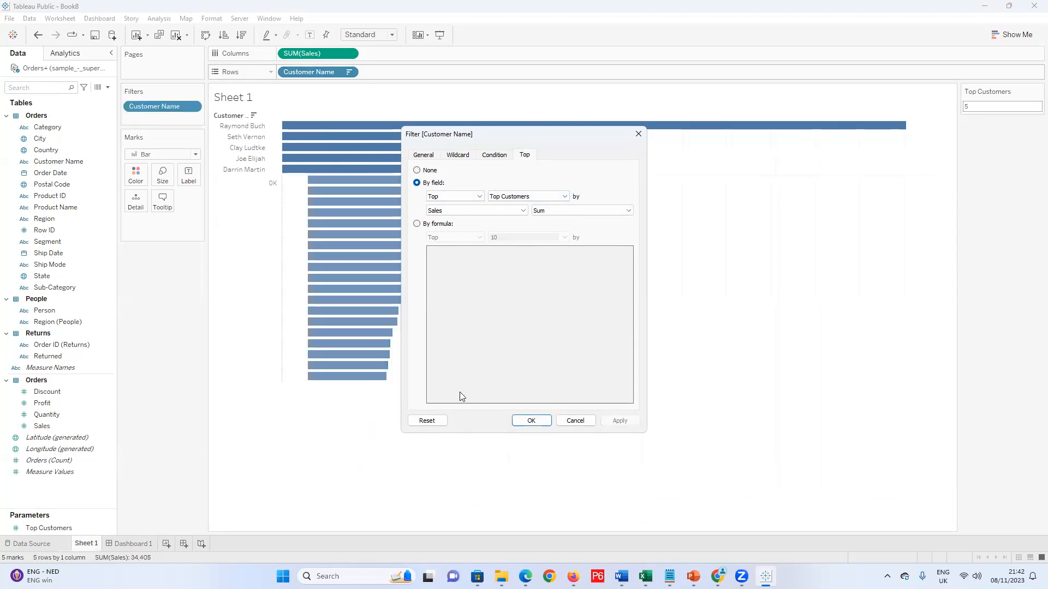
{"action": "left_click", "coordinate": [638, 137]}
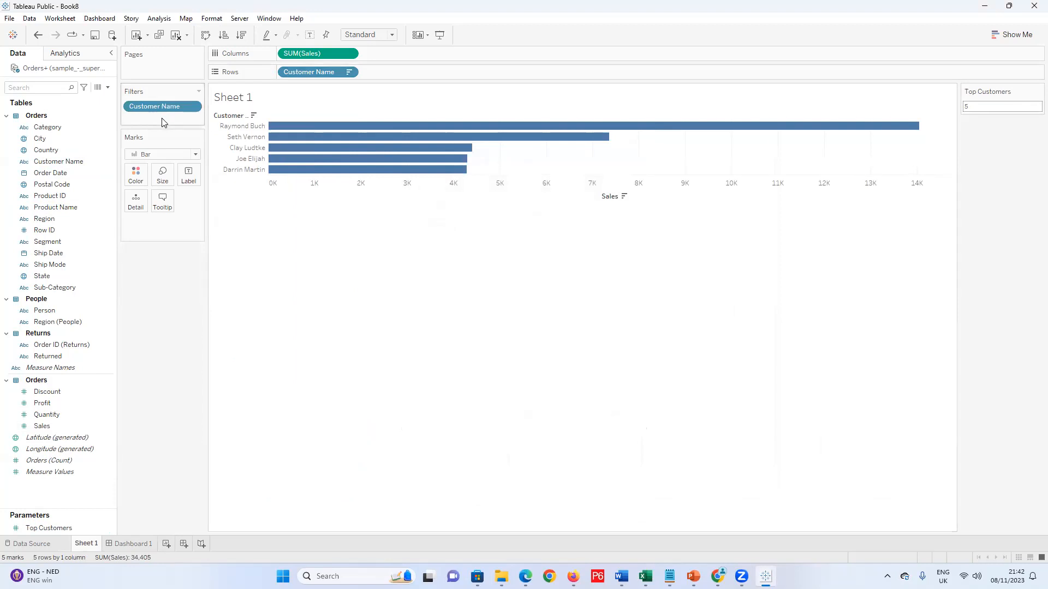
Remove the Customer Name filter and try to place the Top Customers parameter on the Filters shelf
{"action": "left_click_drag", "start_coordinate": [162, 117], "coordinate": [153, 126]}
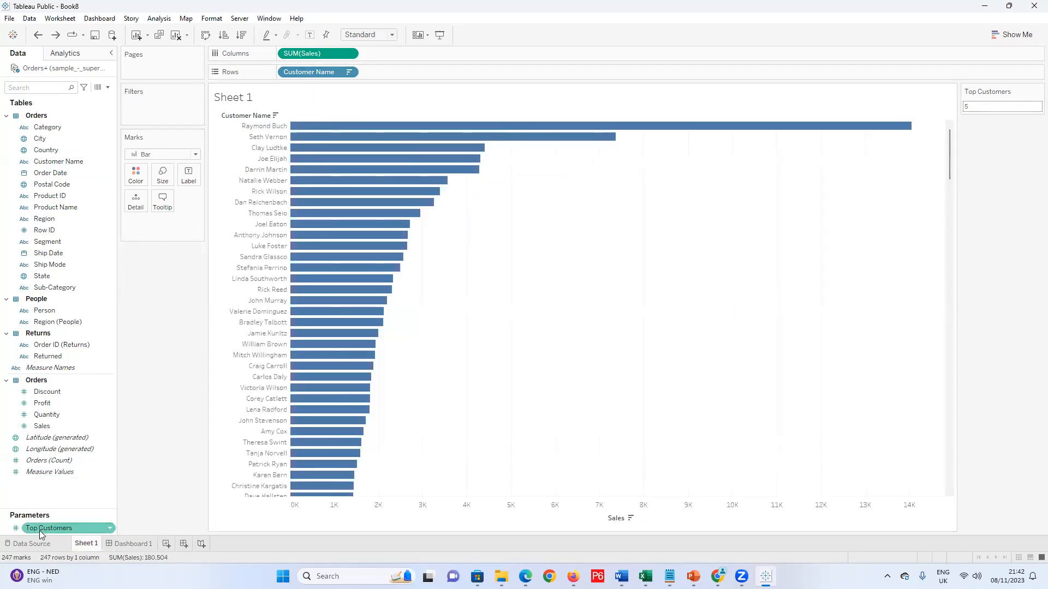
{"action": "left_click_drag", "start_coordinate": [40, 535], "coordinate": [141, 129]}
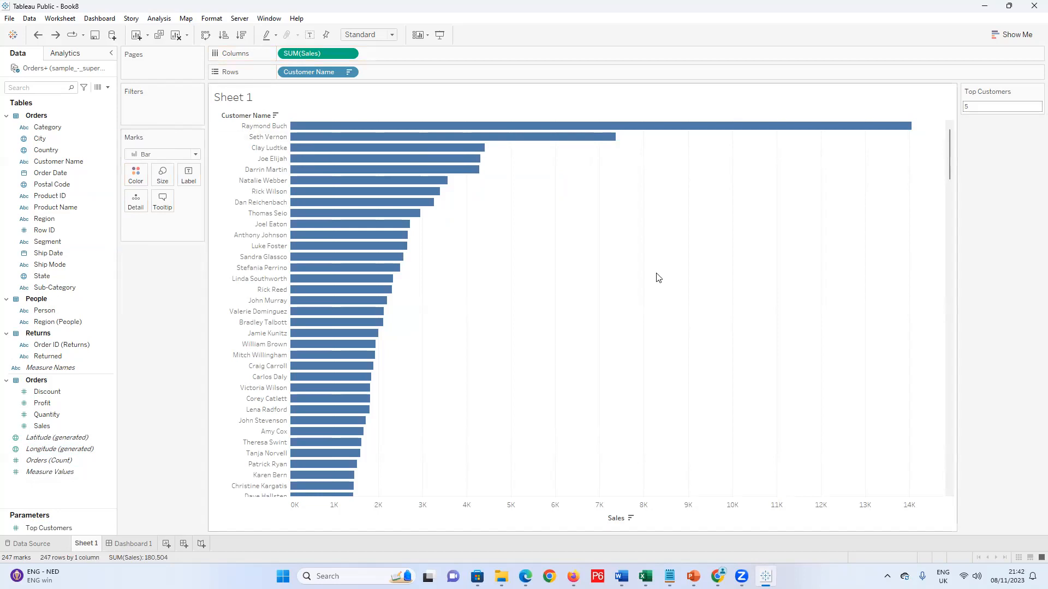
{"action": "left_click", "coordinate": [94, 426]}
{"action": "left_click_drag", "start_coordinate": [44, 528], "coordinate": [164, 97]}
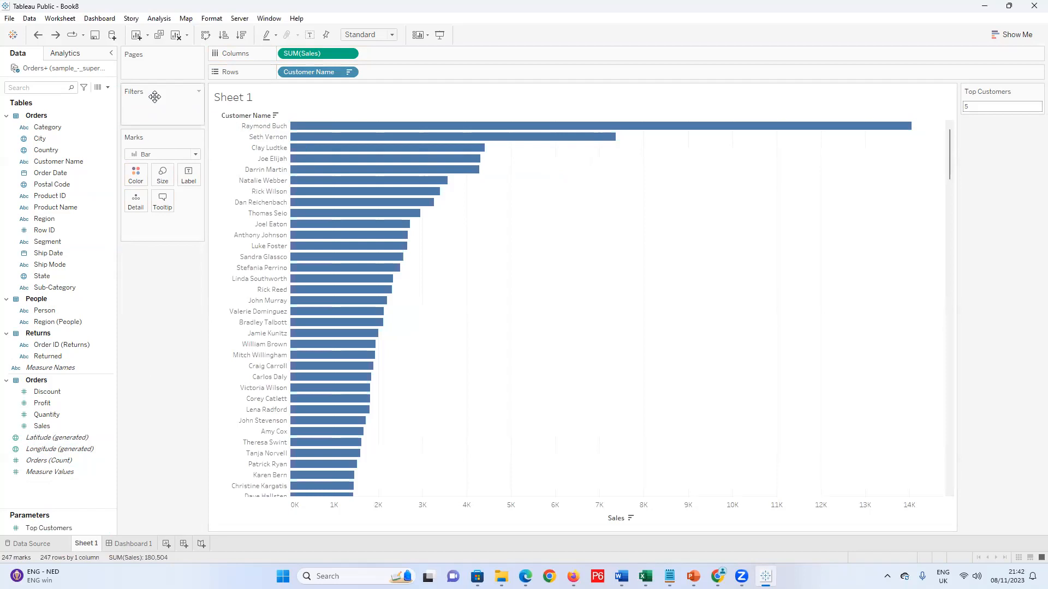
Filter Customer Name by field to the Top Customers parameter's number of customers, ranked by Sum of Sales
{"action": "left_click", "coordinate": [349, 73]}
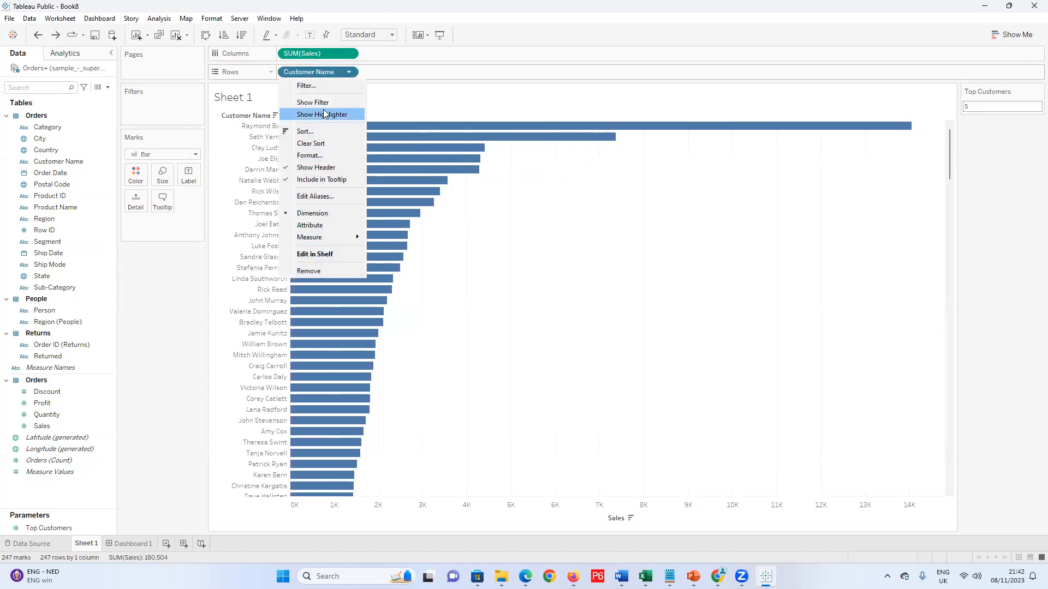
{"action": "left_click", "coordinate": [304, 86]}
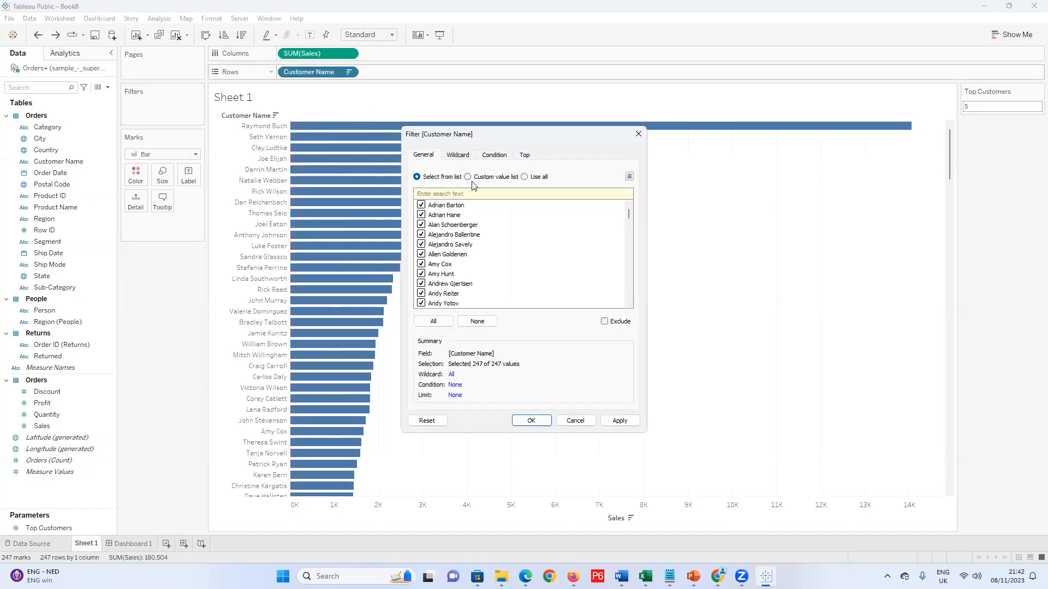
{"action": "left_click", "coordinate": [524, 155]}
{"action": "left_click", "coordinate": [417, 183]}
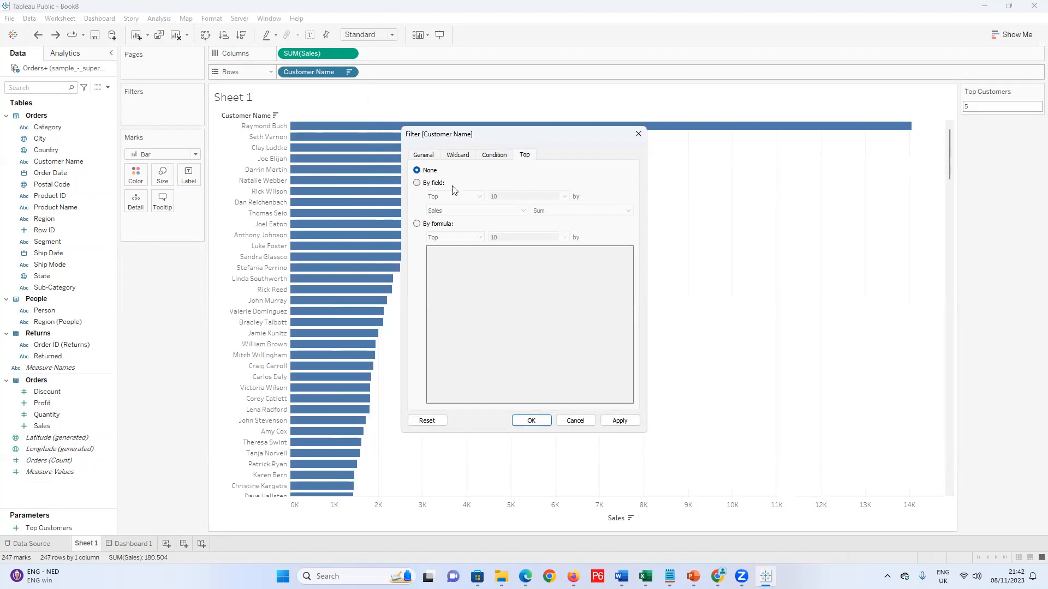
{"action": "left_click", "coordinate": [564, 196]}
{"action": "left_click", "coordinate": [536, 220]}
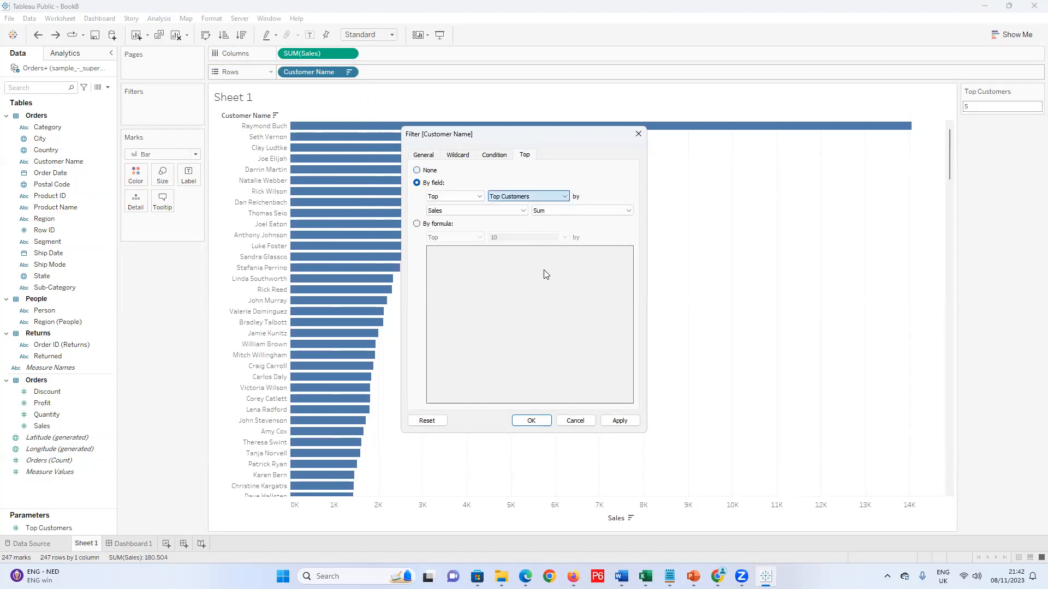
{"action": "left_click", "coordinate": [531, 421]}
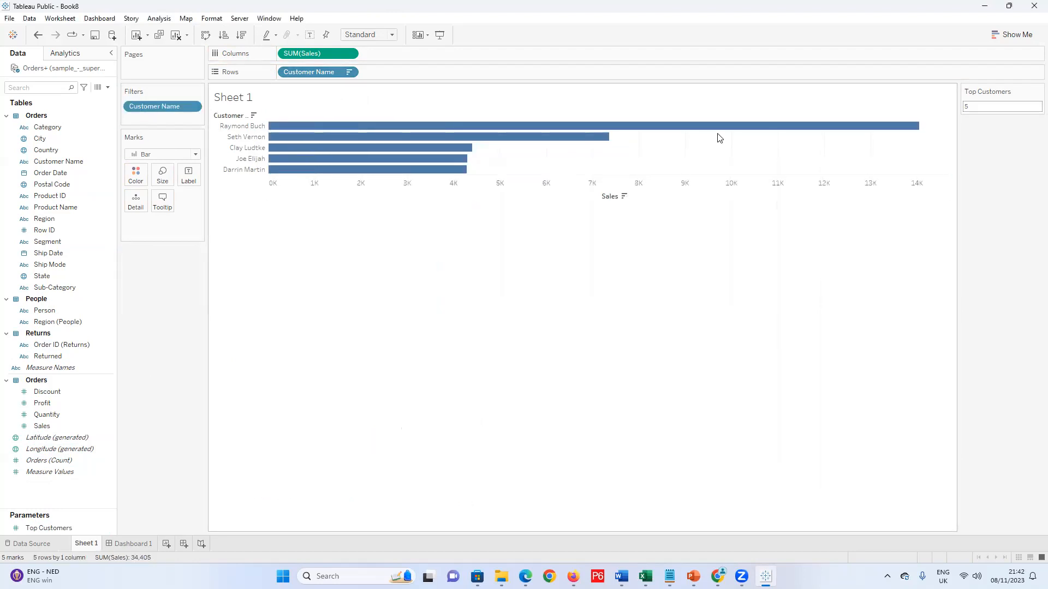
Set the Top Customers parameter to 10
{"action": "left_click_drag", "start_coordinate": [990, 103], "coordinate": [944, 103]}
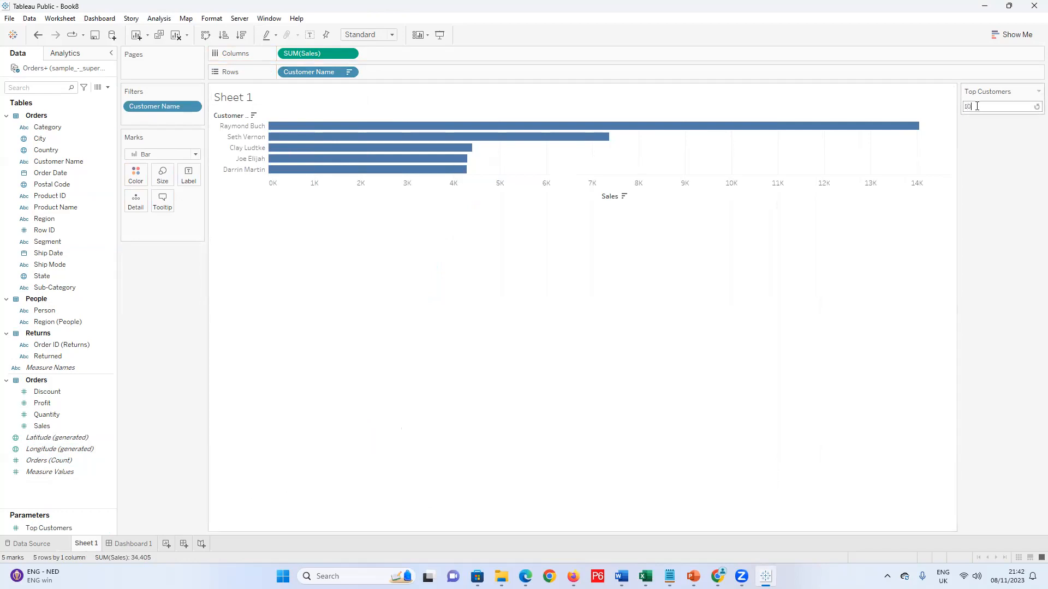
{"action": "key", "text": "Return"}
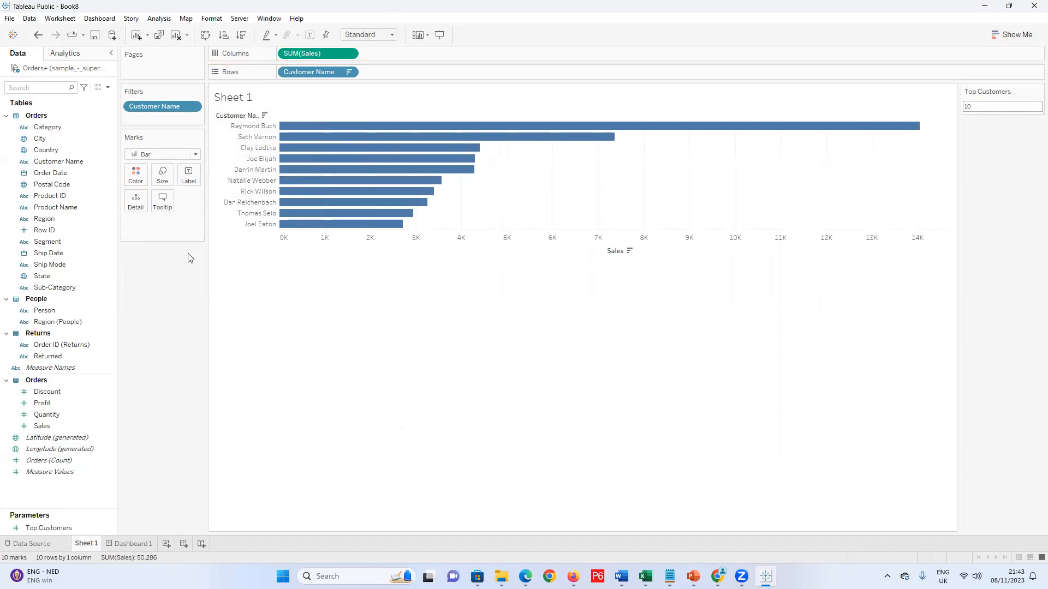
Add an ad hoc INDEX() calculation to the Marks card of the customer sales chart
{"action": "double_click", "coordinate": [167, 228]}
{"action": "type", "text": "inde"}
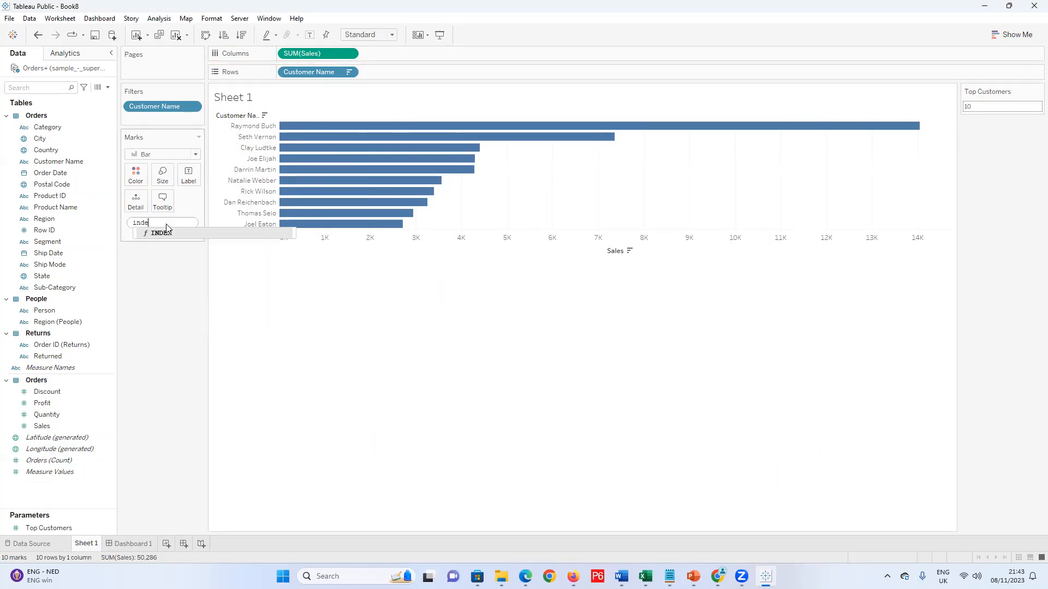
{"action": "left_click", "coordinate": [168, 234]}
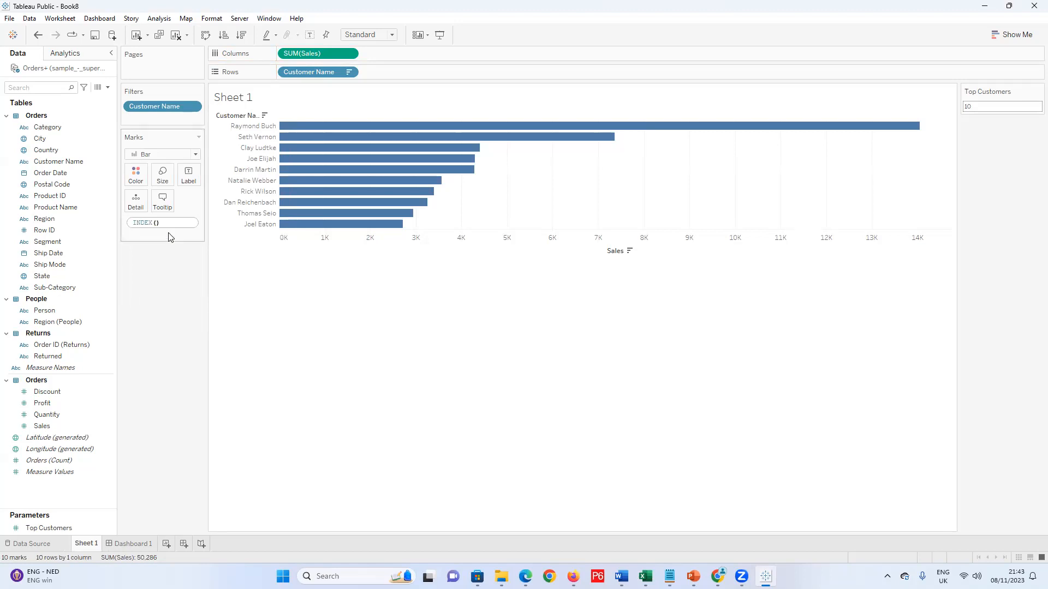
{"action": "key", "text": "Return"}
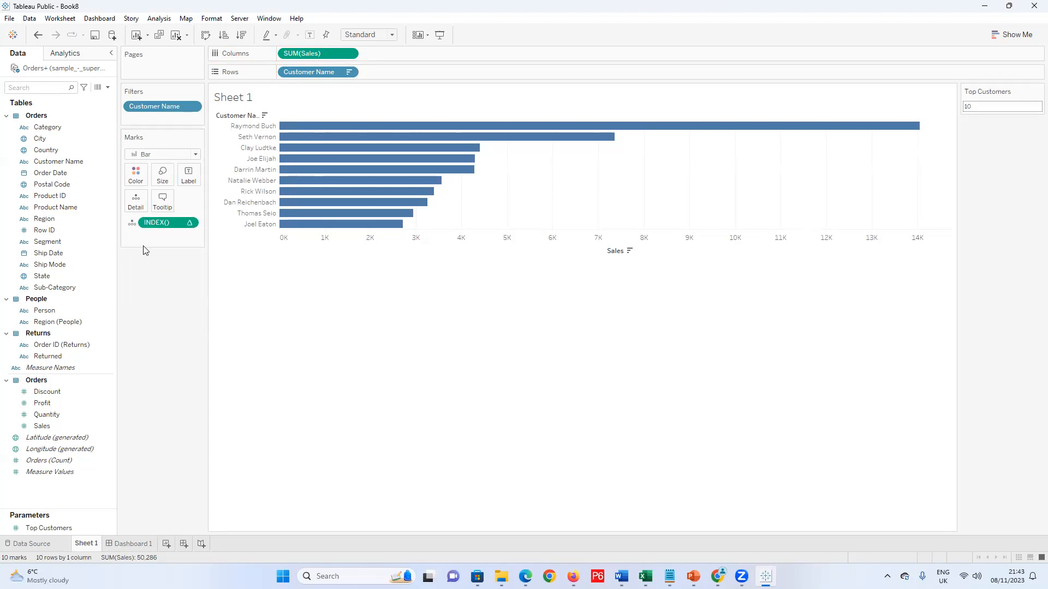
Try the continuous INDEX() calculation ahead of SUM(Sales) on Columns, undo it, and try it on Rows
{"action": "left_click_drag", "start_coordinate": [146, 233], "coordinate": [279, 52]}
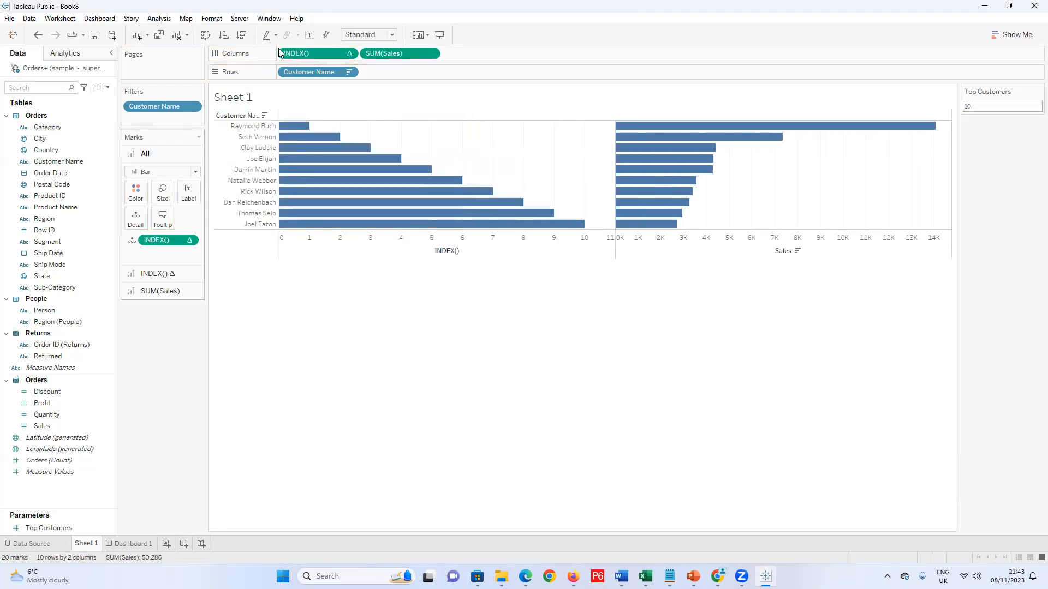
{"action": "key", "text": "ctrl+z"}
{"action": "left_click_drag", "start_coordinate": [160, 223], "coordinate": [296, 71]}
{"action": "left_click_drag", "start_coordinate": [396, 72], "coordinate": [255, 85]}
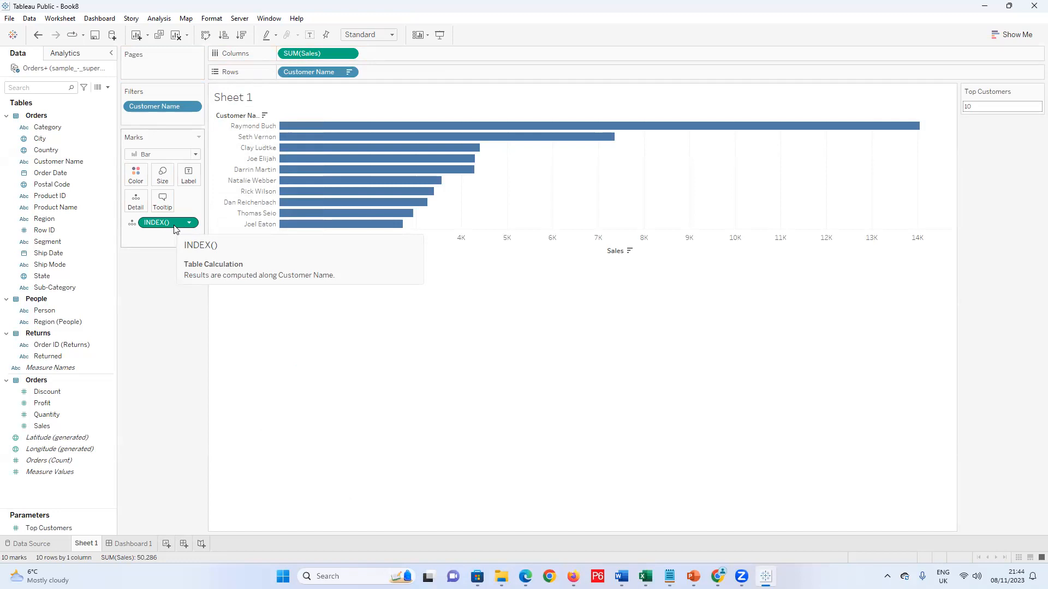
Convert the INDEX() calculation on the Marks card to discrete, and remove it from the view
{"action": "mouse_move", "coordinate": [173, 224]}
{"action": "left_mouse_down"}
{"action": "mouse_move", "coordinate": [278, 74]}
{"action": "mouse_move", "coordinate": [376, 62]}
{"action": "mouse_move", "coordinate": [349, 72]}
{"action": "mouse_move", "coordinate": [272, 72]}
{"action": "mouse_move", "coordinate": [273, 63]}
{"action": "mouse_move", "coordinate": [234, 180]}
{"action": "mouse_move", "coordinate": [190, 227]}
{"action": "left_mouse_up"}
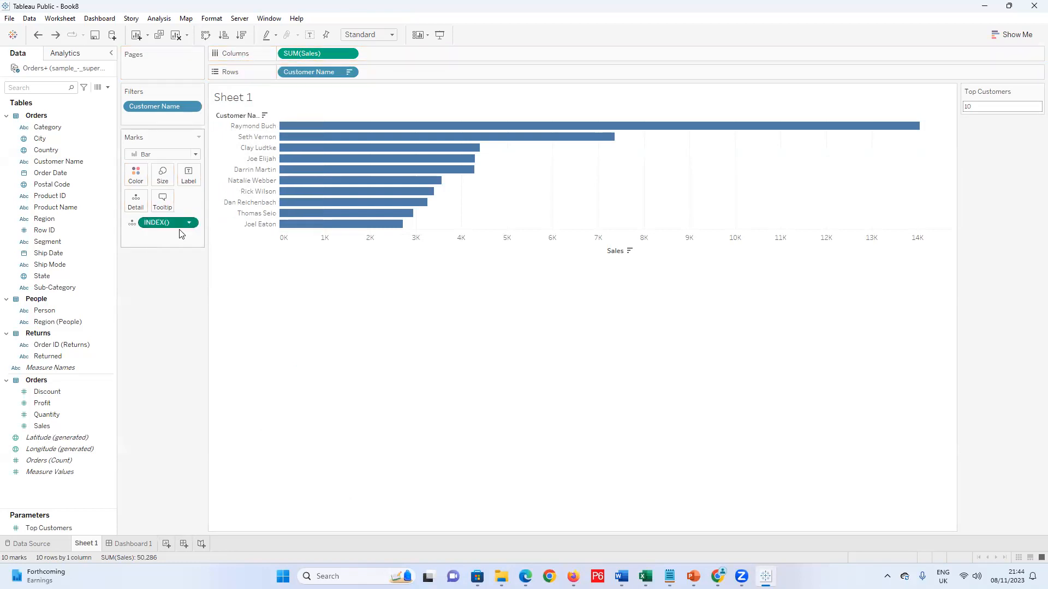
{"action": "right_click", "coordinate": [178, 223]}
{"action": "left_click", "coordinate": [178, 266]}
{"action": "left_click", "coordinate": [189, 223]}
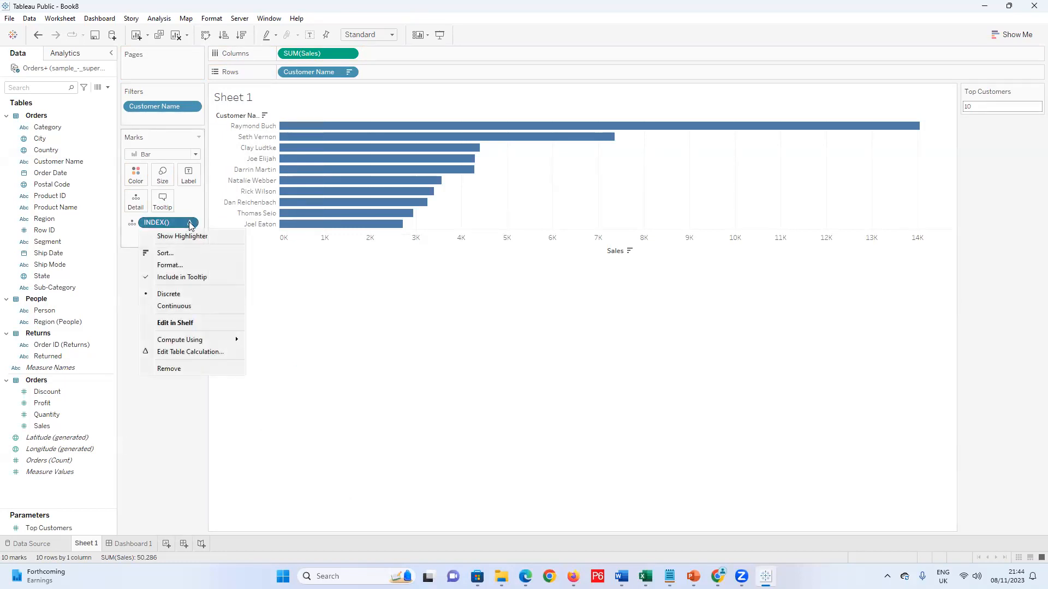
{"action": "left_click", "coordinate": [124, 294]}
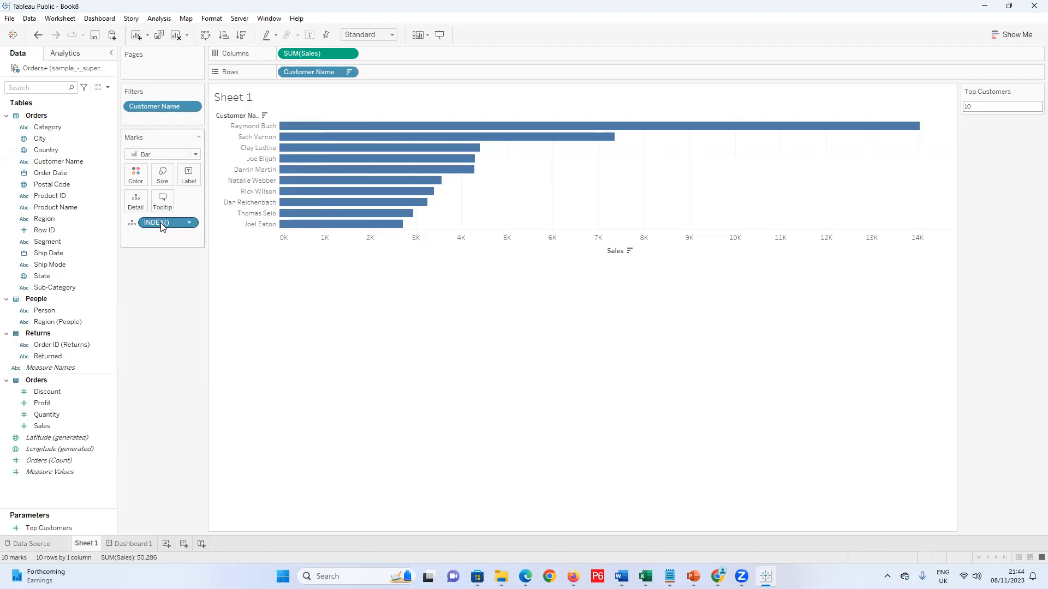
{"action": "right_click", "coordinate": [162, 222]}
{"action": "key", "text": "Escape"}
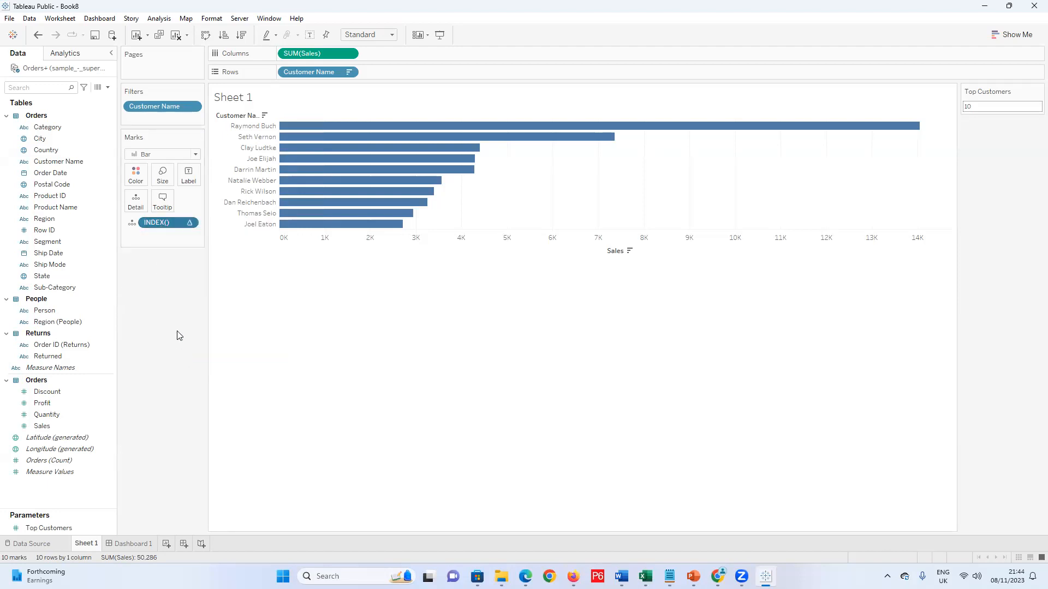
{"action": "right_click", "coordinate": [180, 222]}
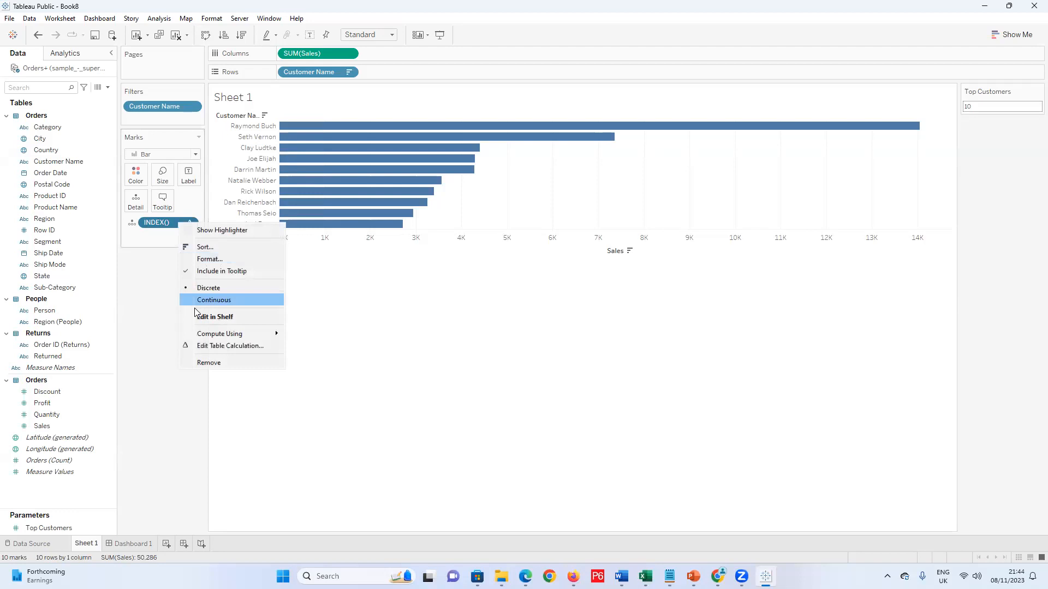
{"action": "left_click", "coordinate": [205, 362]}
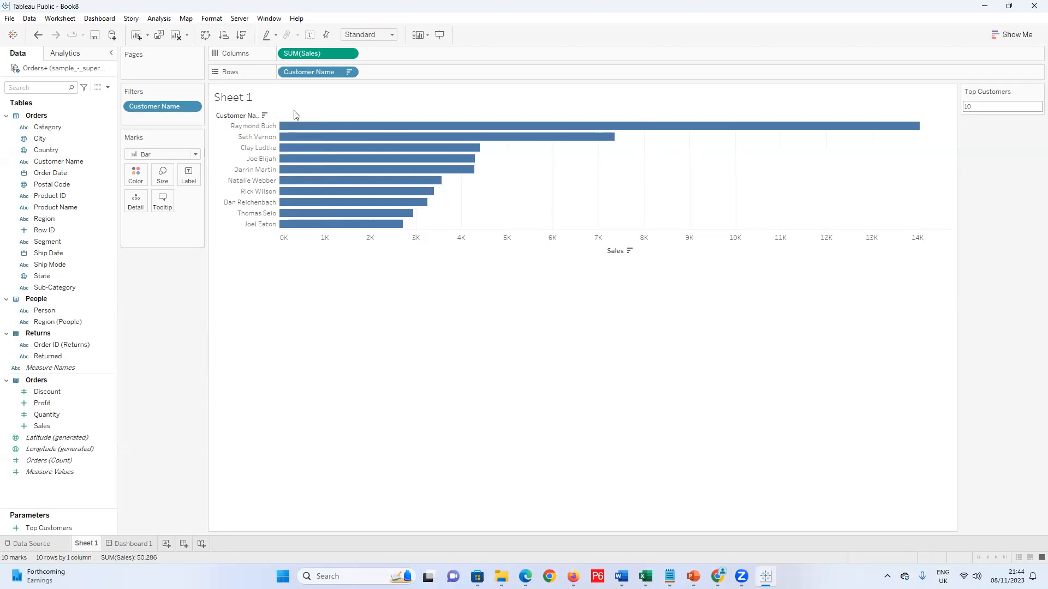
Create the INDEX() calculation on the Marks card again
{"action": "double_click", "coordinate": [152, 233]}
{"action": "type", "text": "i"}
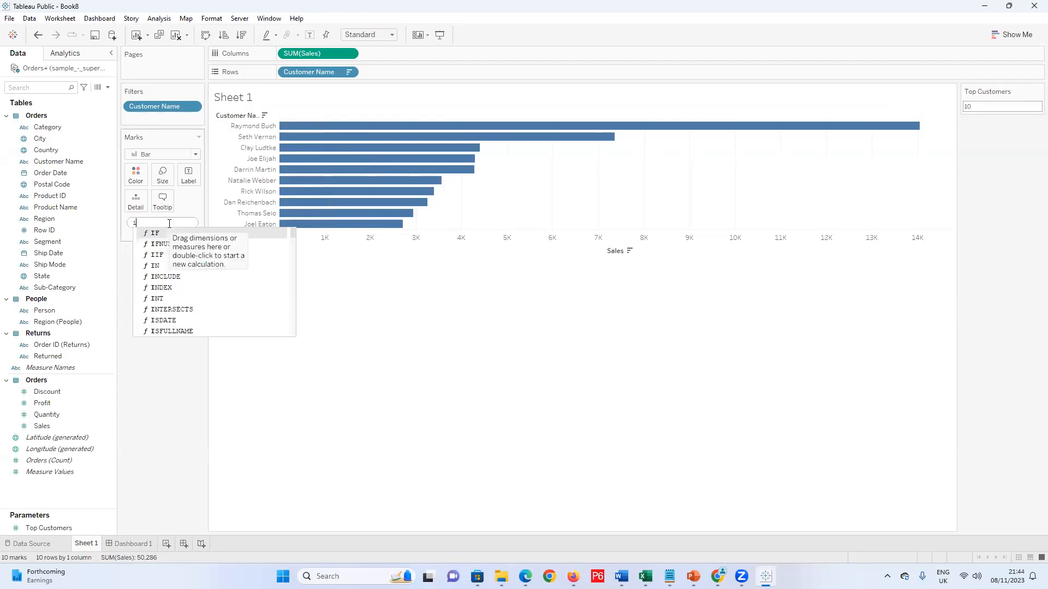
{"action": "type", "text": "rde"}
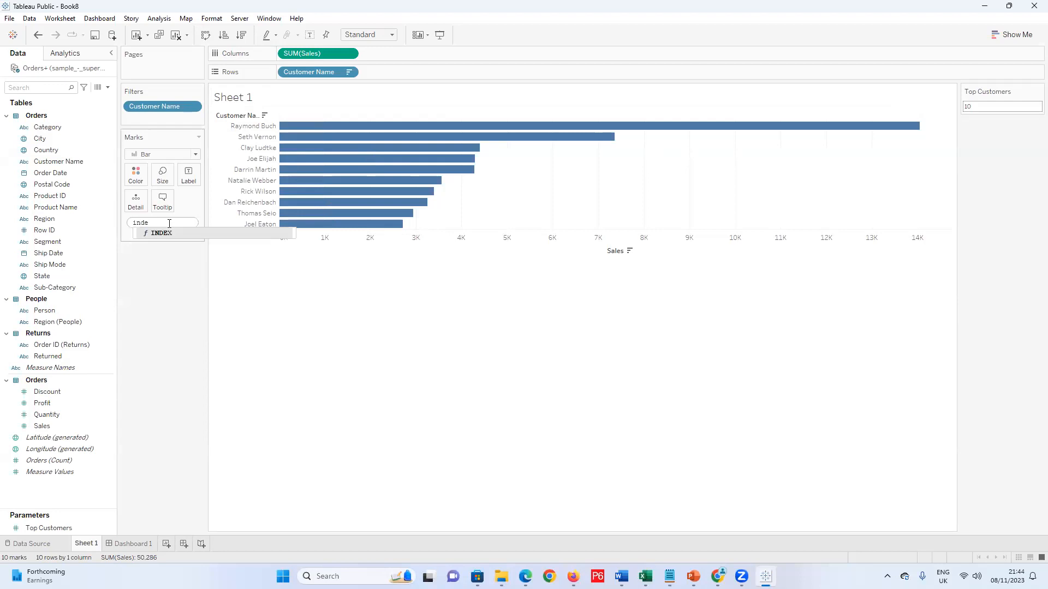
{"action": "left_click", "coordinate": [153, 234]}
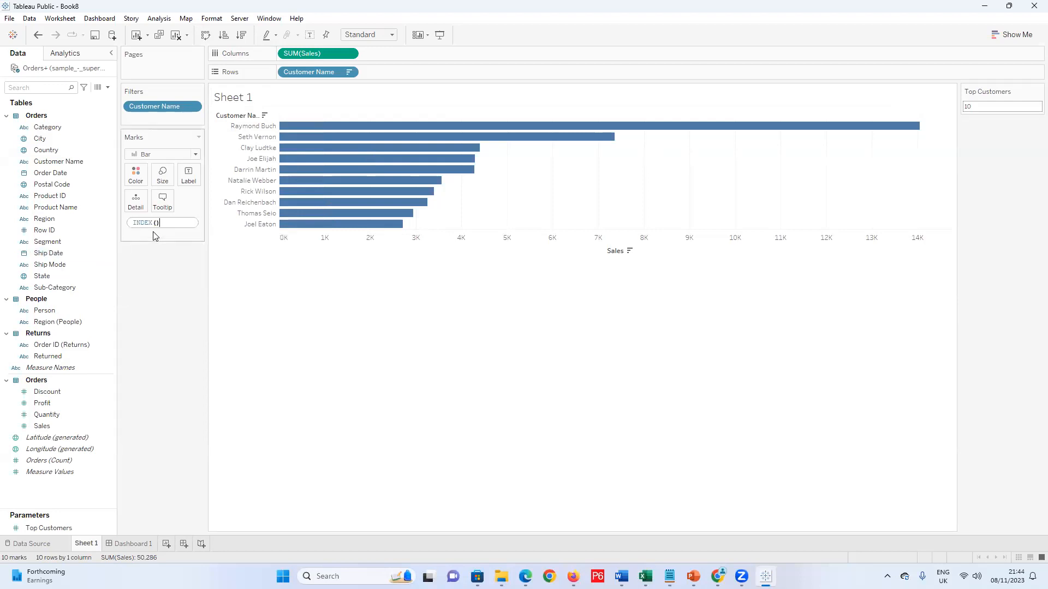
{"action": "key", "text": "Return"}
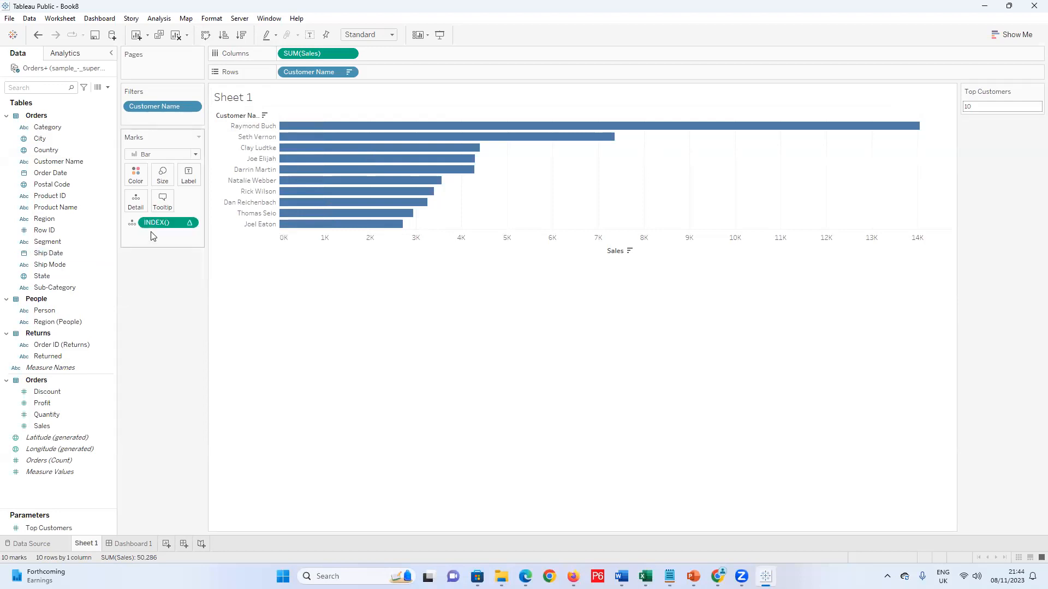
Convert the INDEX() calculation to discrete and place it before Customer Name on the Rows shelf
{"action": "left_click", "coordinate": [190, 224]}
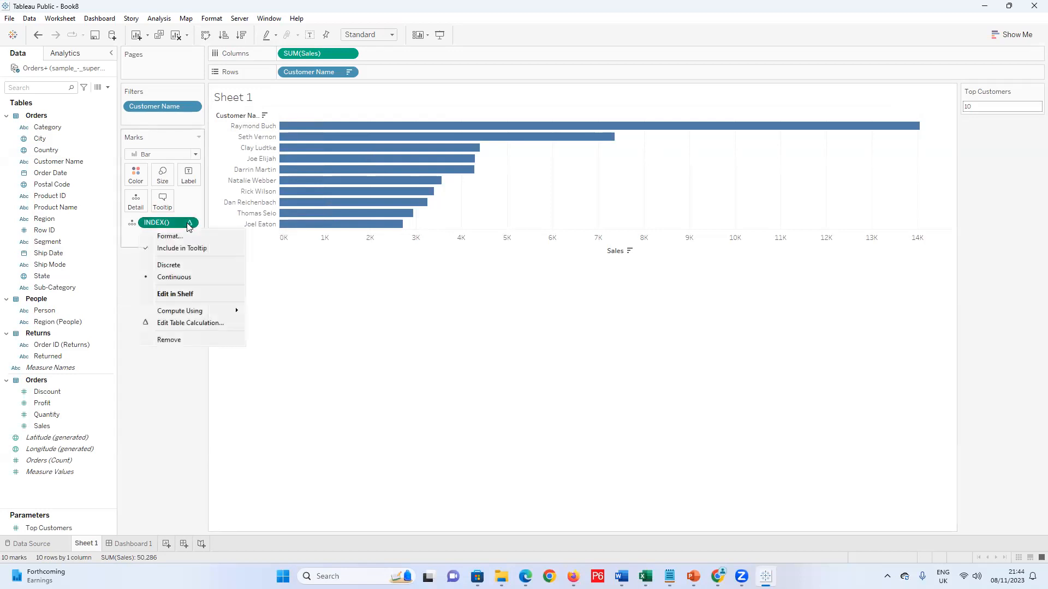
{"action": "left_click", "coordinate": [180, 267]}
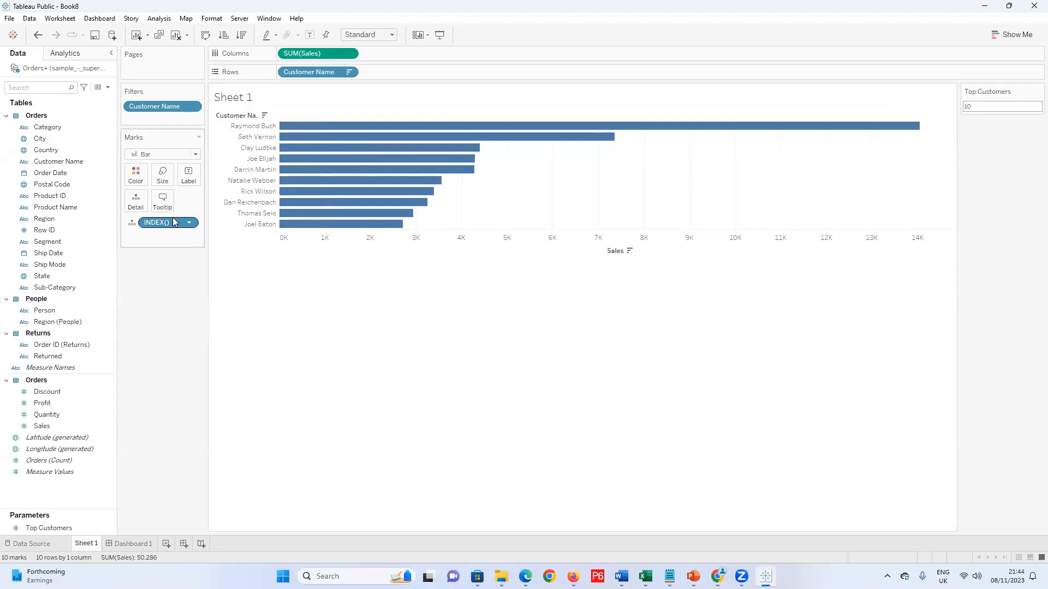
{"action": "left_click_drag", "start_coordinate": [157, 225], "coordinate": [277, 73]}
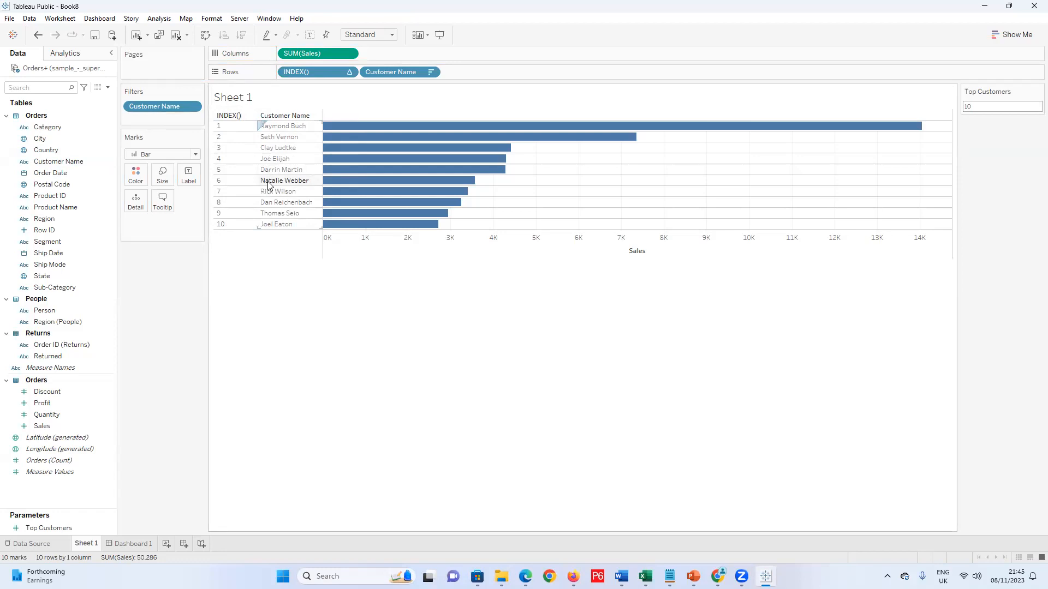
Start a new calculated field and name it In Top N
{"action": "left_click", "coordinate": [108, 88]}
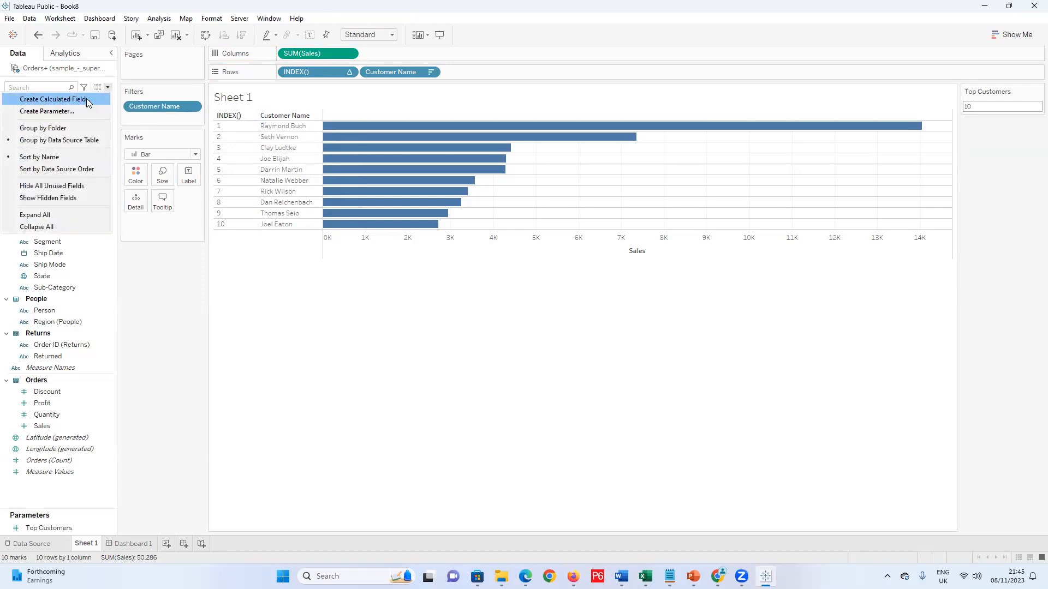
{"action": "left_click", "coordinate": [88, 101]}
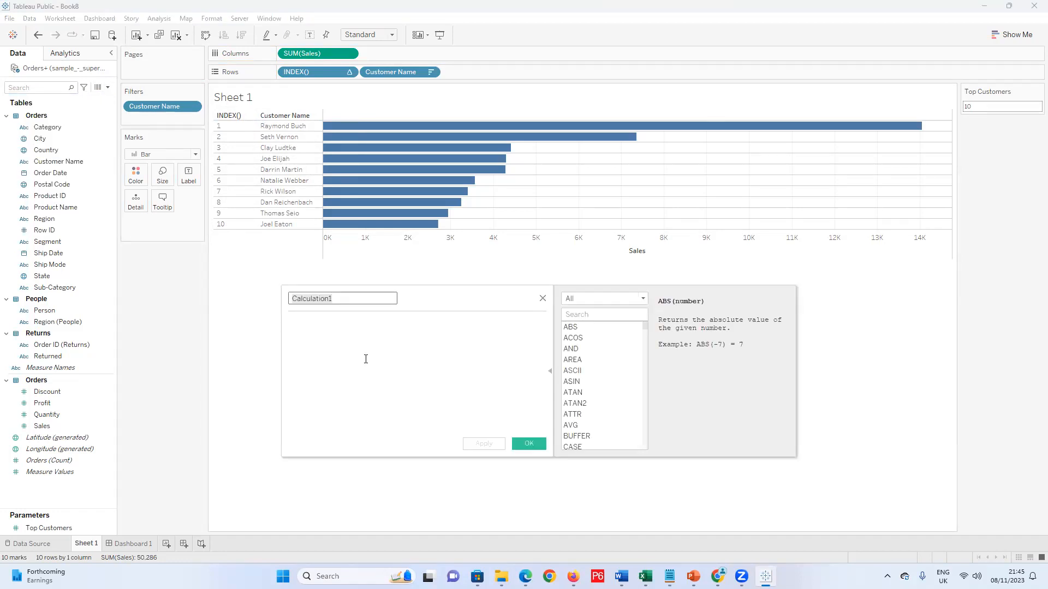
{"action": "type", "text": "In top"}
{"action": "key", "text": "BackSpace"}
{"action": "key", "text": "BackSpace"}
{"action": "key", "text": "BackSpace"}
{"action": "type", "text": "Top"}
{"action": "type", "text": " T"}
{"action": "key", "text": "BackSpace"}
{"action": "type", "text": "N"}
Enter the formula INDEX()<=[Top Customers] for the In Top N calculated field and save it
{"action": "left_click", "coordinate": [426, 360]}
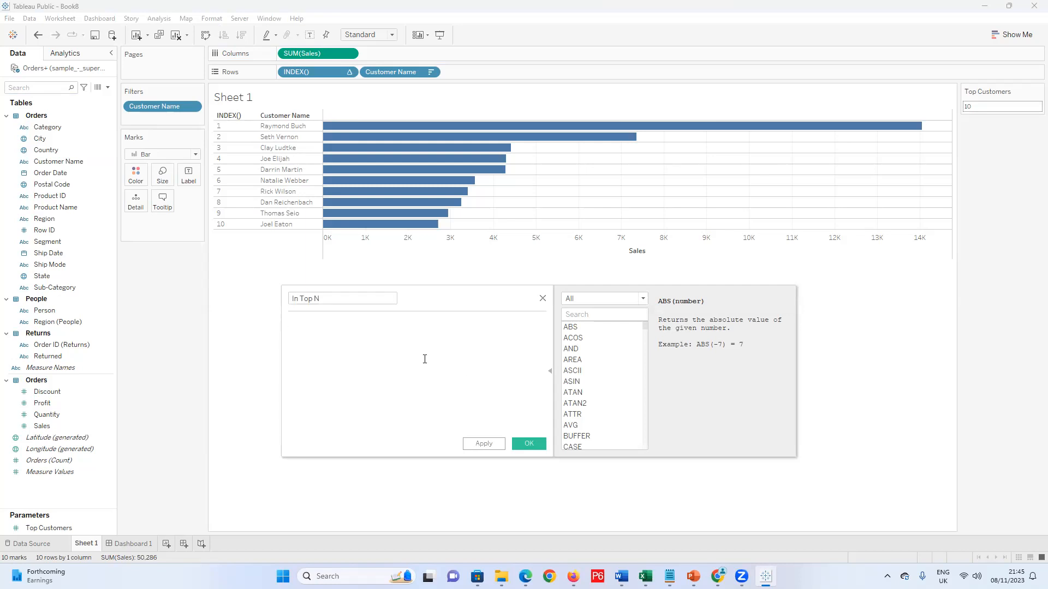
{"action": "type", "text": "Inde"}
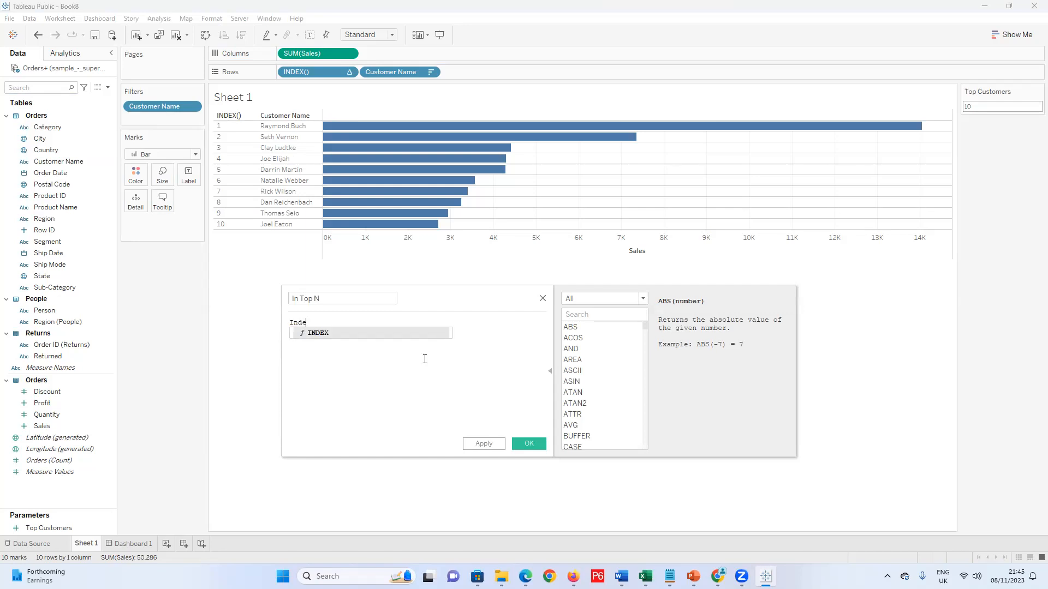
{"action": "left_click", "coordinate": [368, 333]}
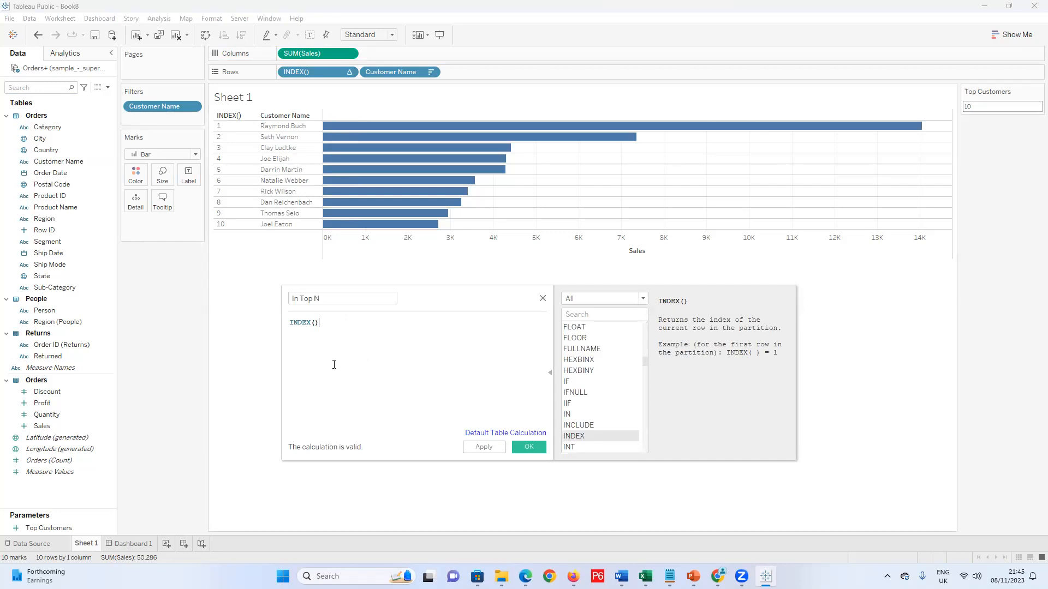
{"action": "type", "text": "<=t"}
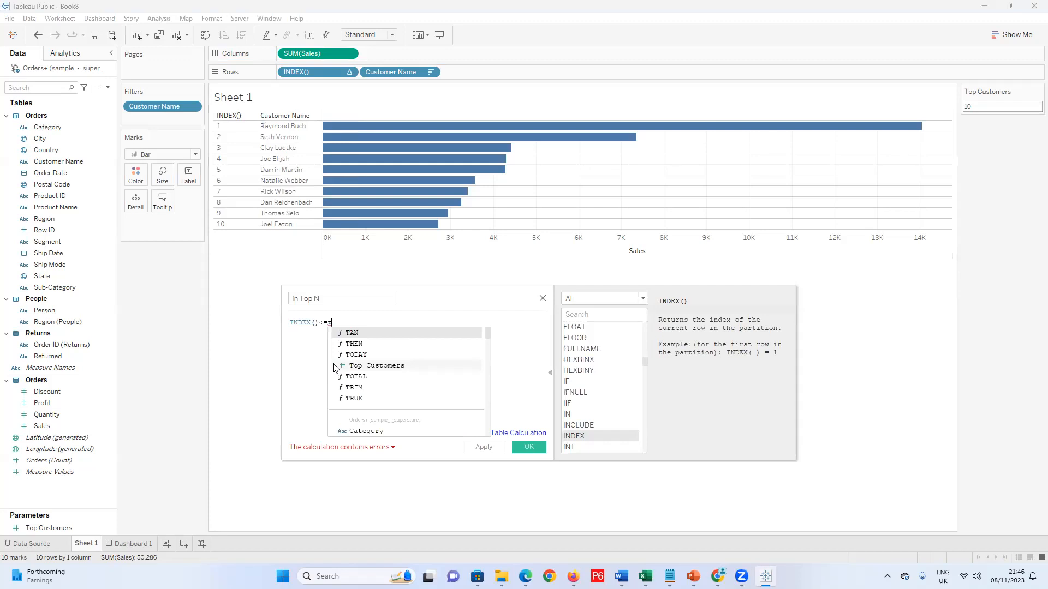
{"action": "double_click", "coordinate": [391, 365]}
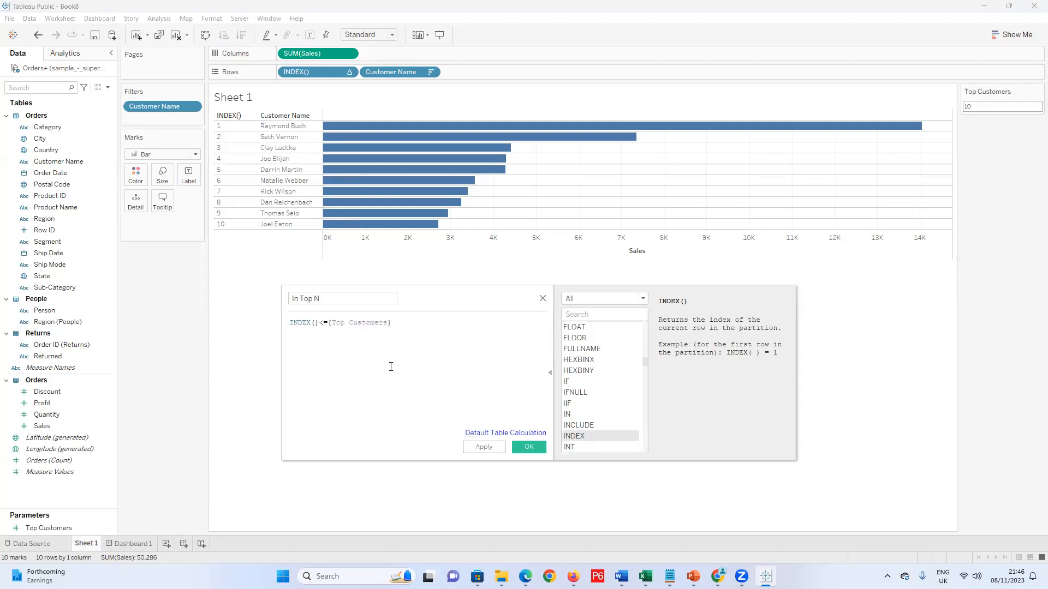
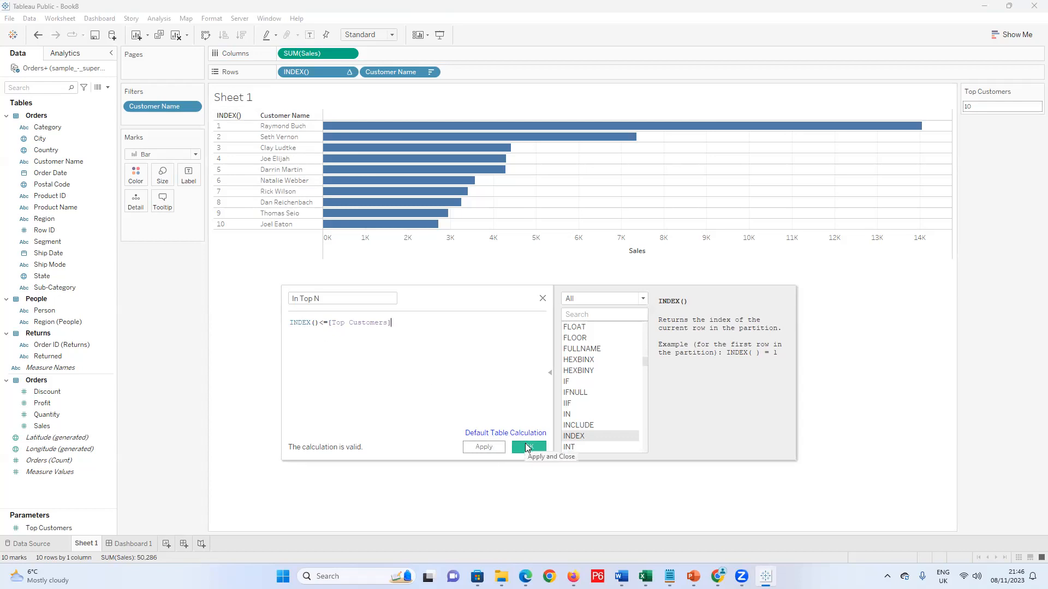
{"action": "left_click", "coordinate": [528, 448]}
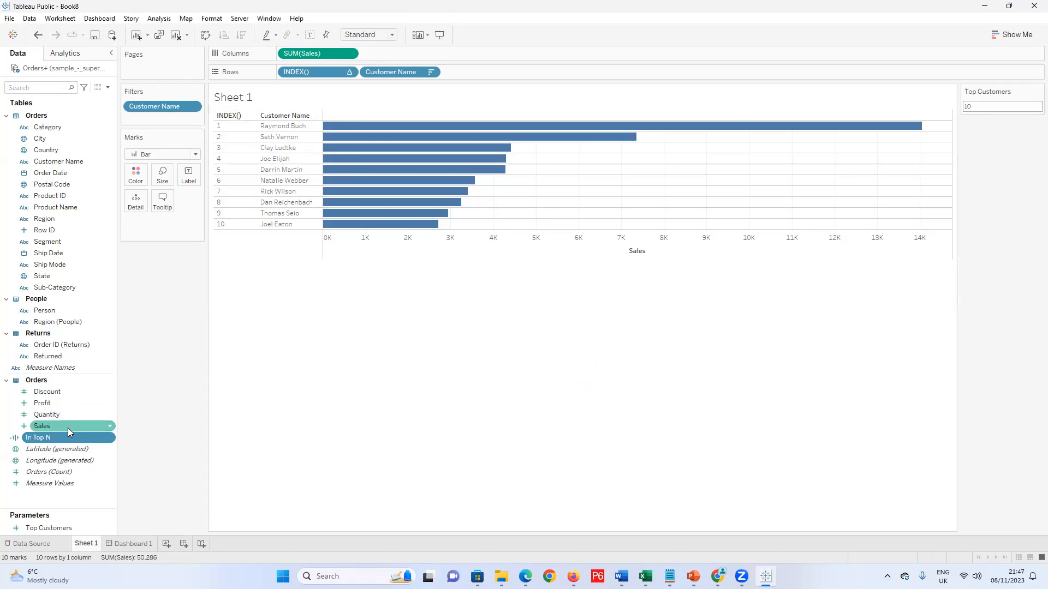
Filter the sheet by the In Top N field, keeping only True
{"action": "left_click_drag", "start_coordinate": [61, 437], "coordinate": [156, 116]}
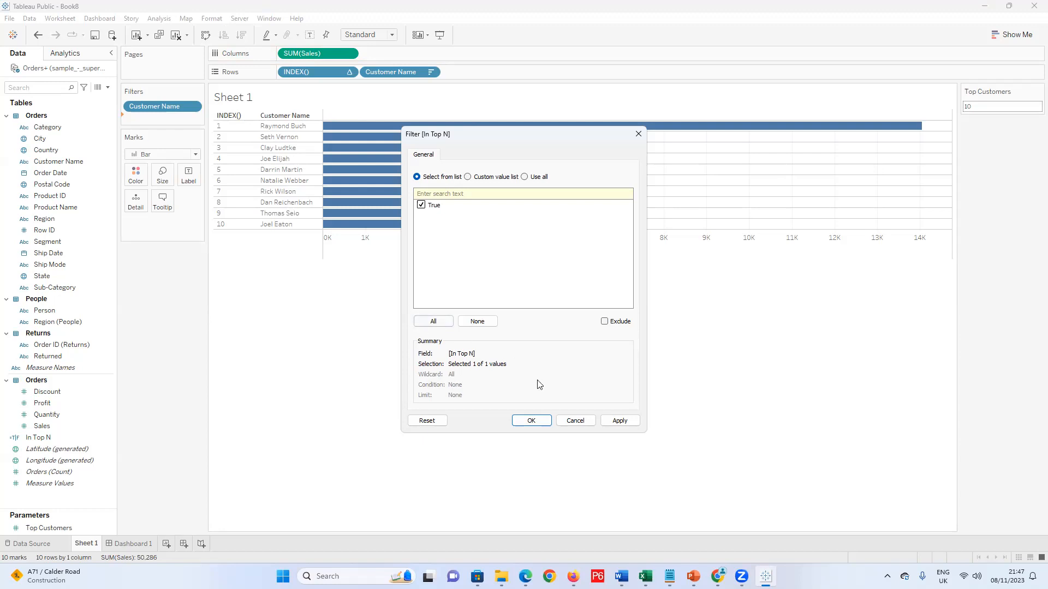
{"action": "left_click", "coordinate": [539, 422]}
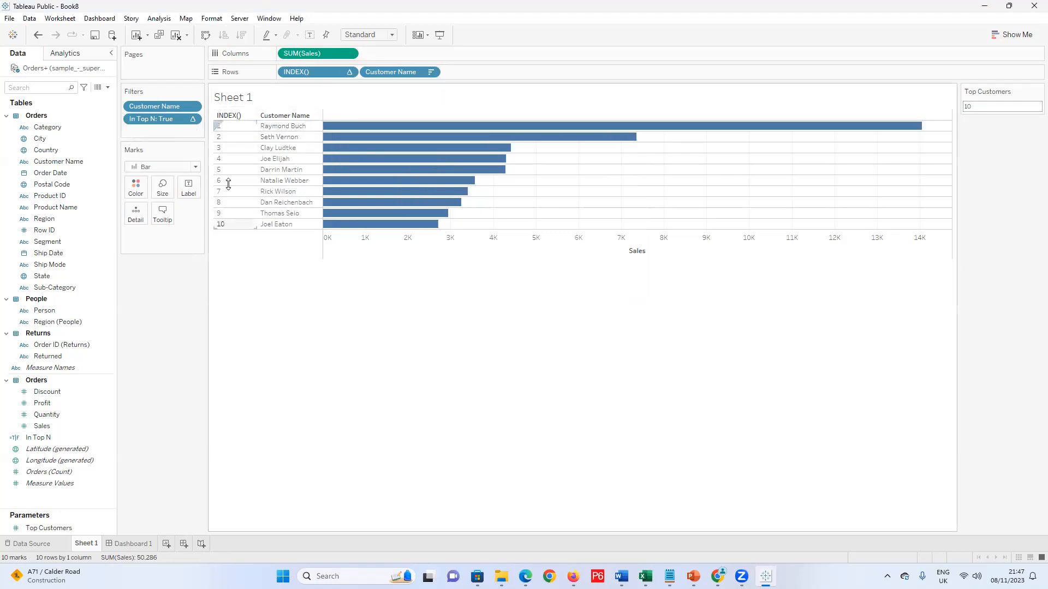
Hide the field labels for rows above the index and customer name columns
{"action": "right_click", "coordinate": [245, 121]}
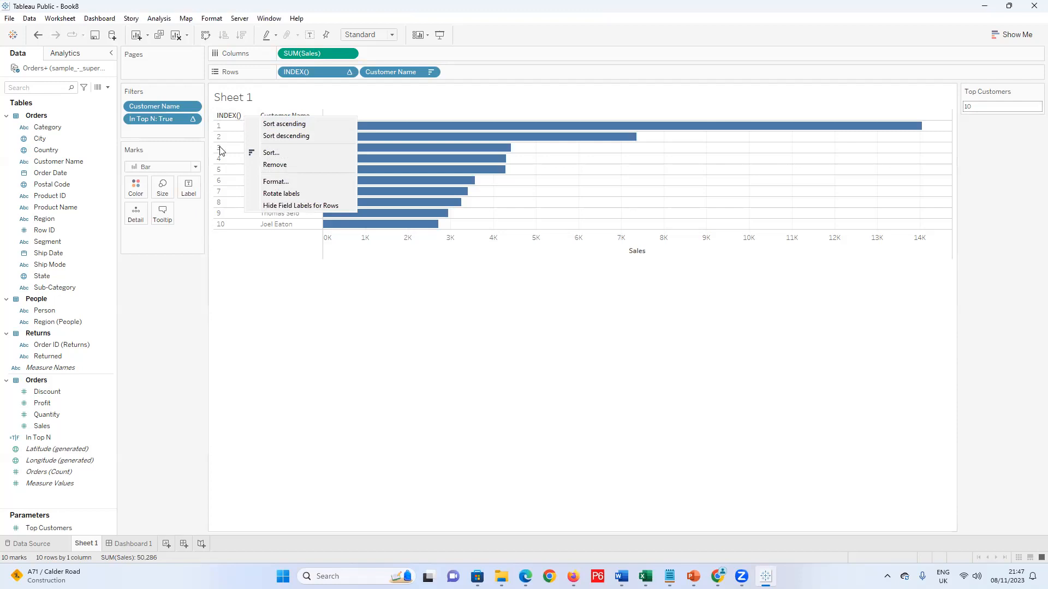
{"action": "left_click", "coordinate": [235, 258]}
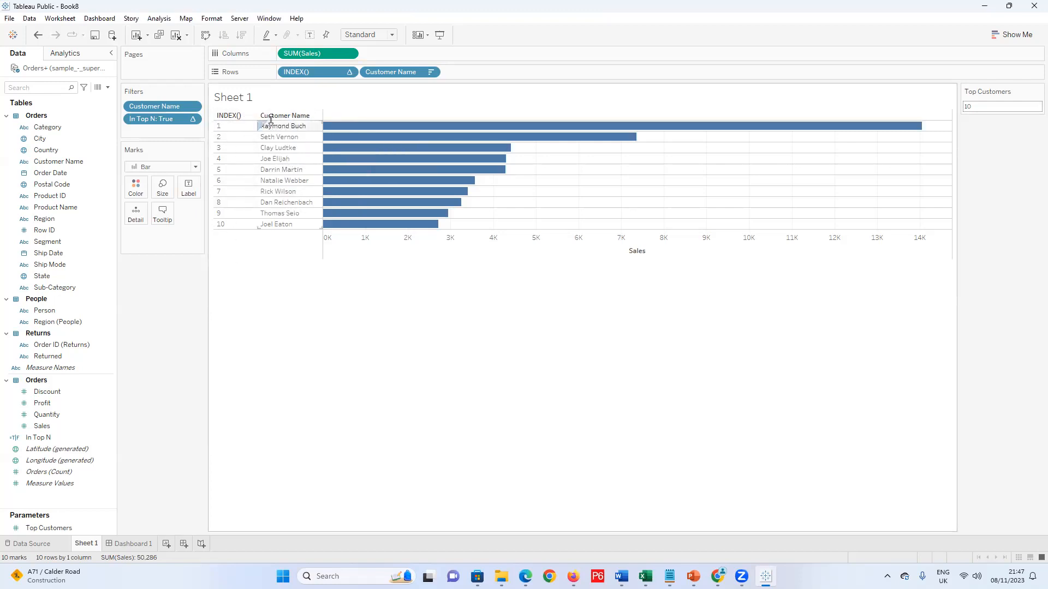
{"action": "right_click", "coordinate": [239, 120]}
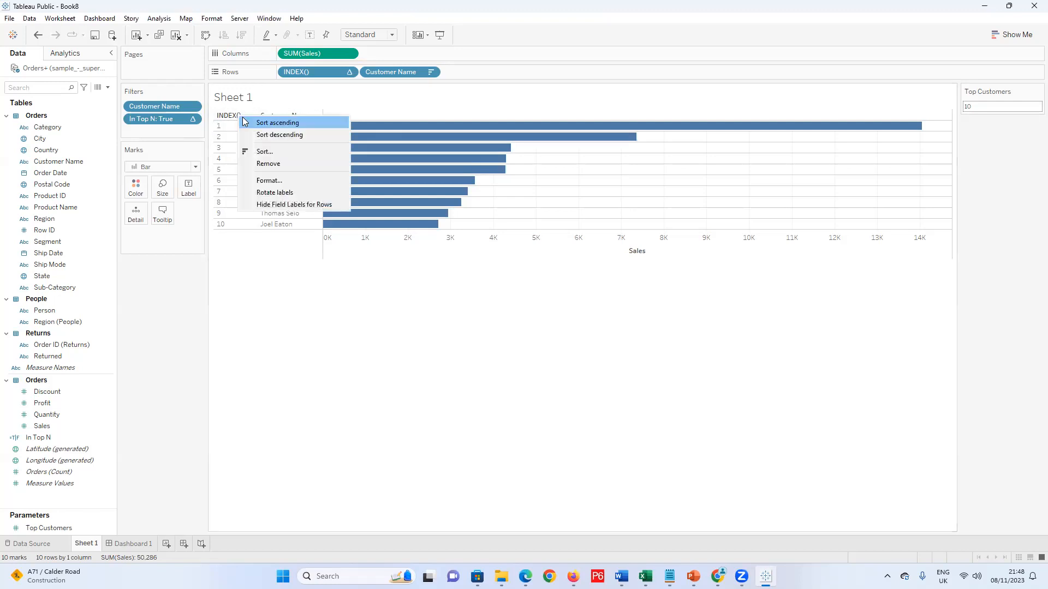
{"action": "left_click", "coordinate": [290, 204]}
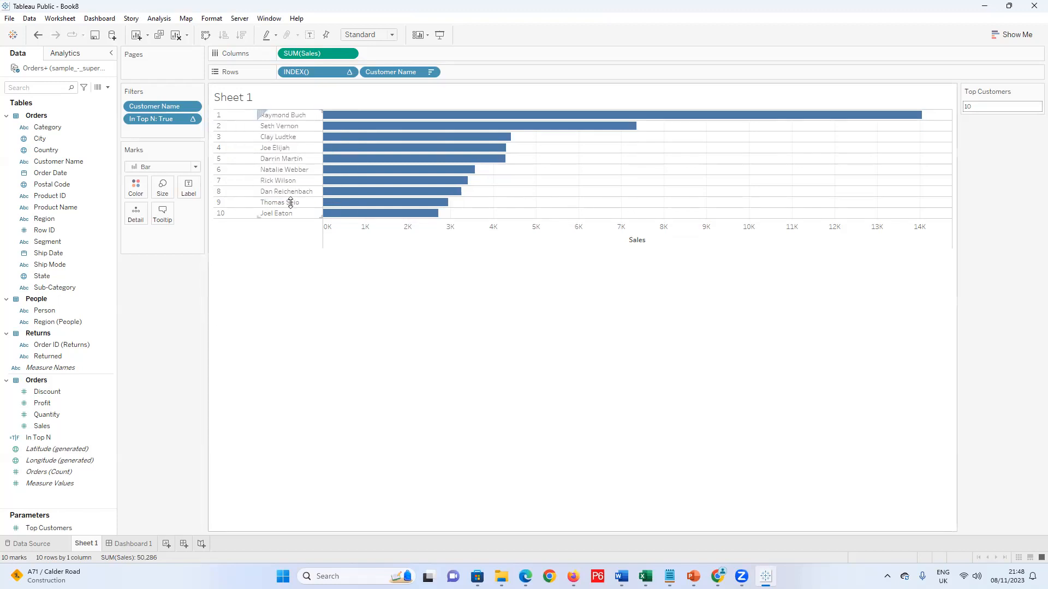
Undo the hiding of the row field labels above the index and customer name columns
{"action": "key", "text": "ctrl+z"}
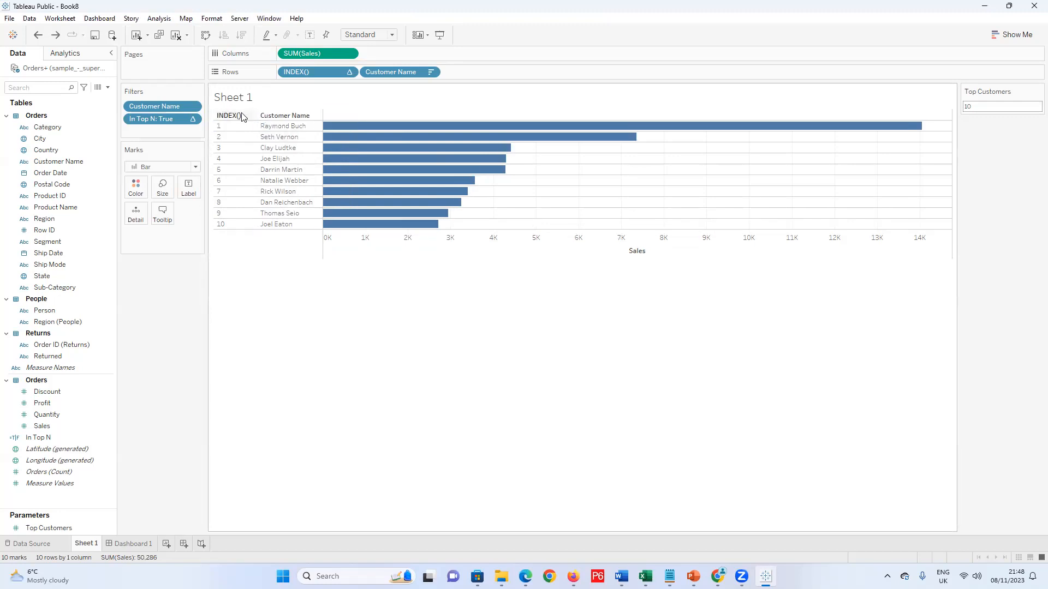
{"action": "right_click", "coordinate": [235, 116]}
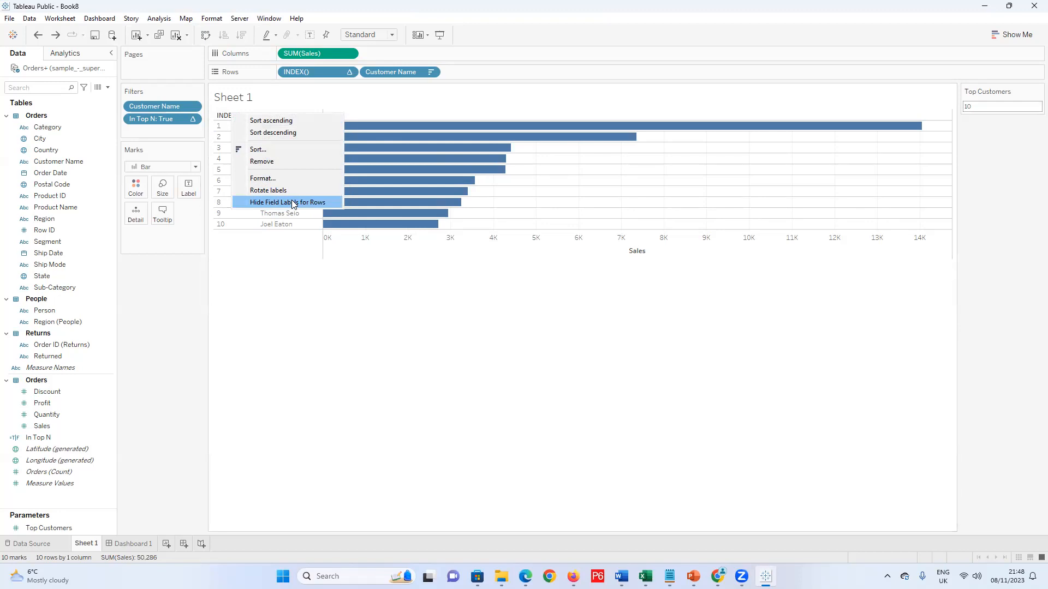
{"action": "left_click", "coordinate": [291, 327]}
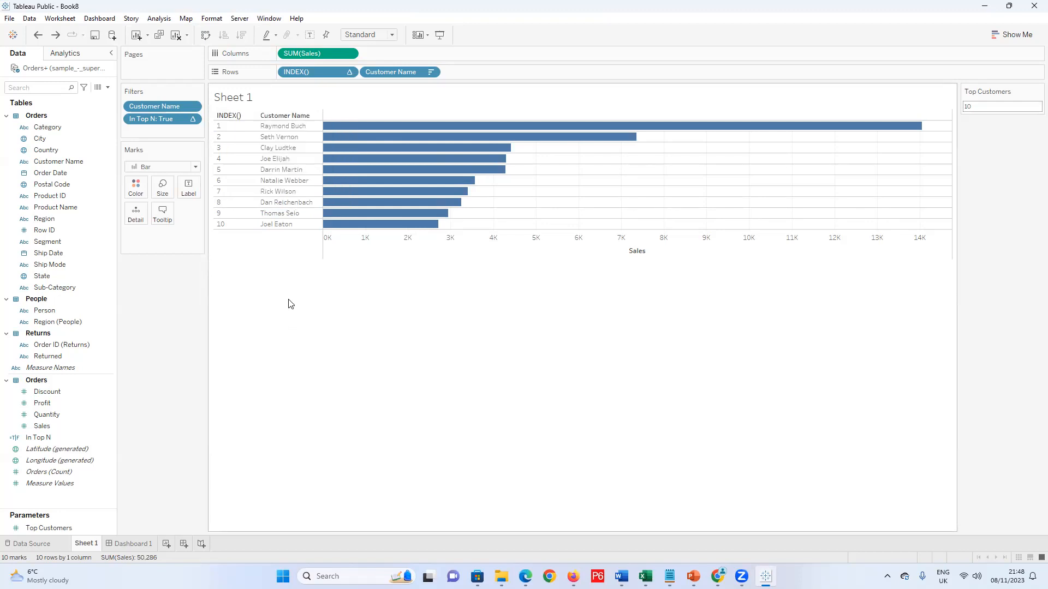
Review the value selection in the In Top N filter on the sheet
{"action": "left_click", "coordinate": [23, 439]}
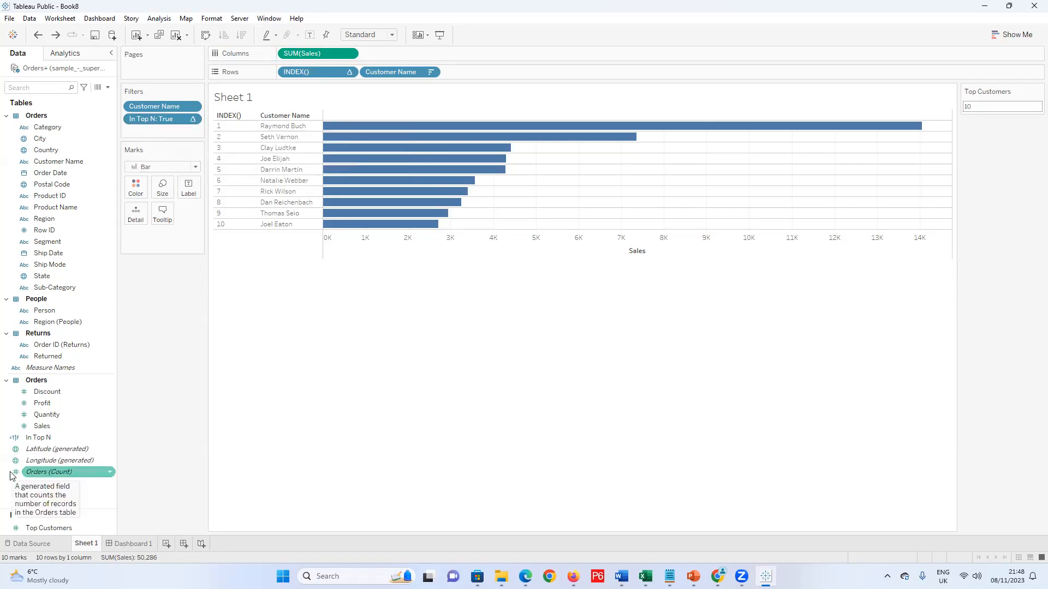
{"action": "left_click", "coordinate": [192, 118]}
{"action": "left_click", "coordinate": [158, 132]}
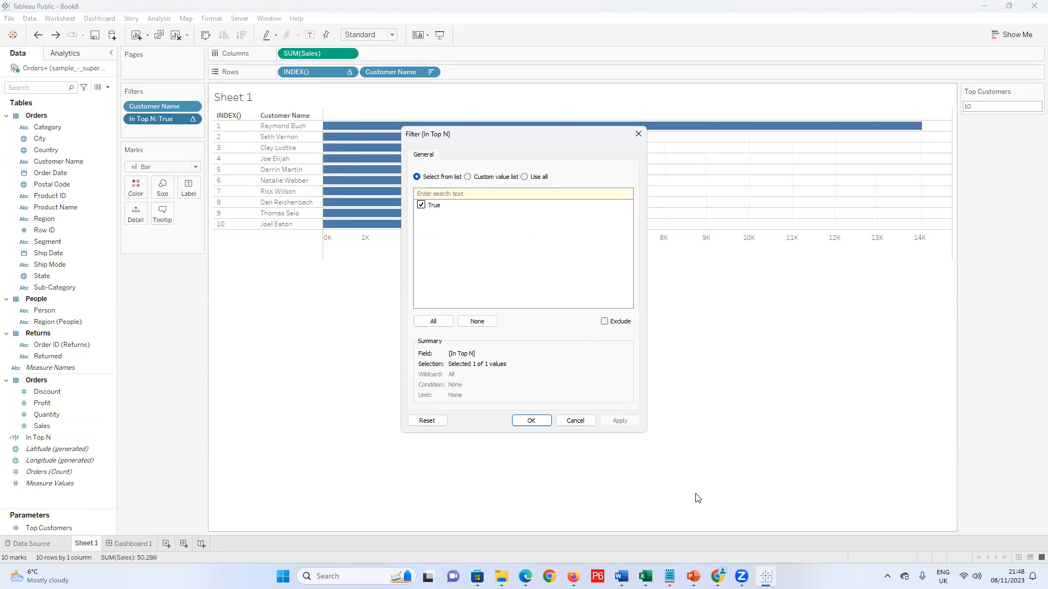
{"action": "left_click", "coordinate": [531, 420]}
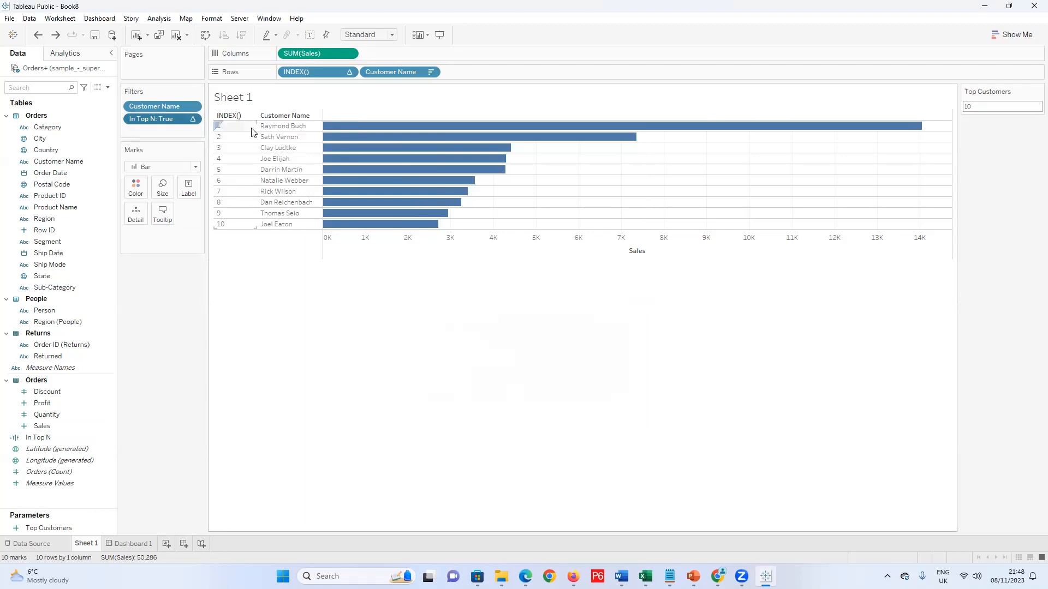
Hide the field labels for rows above the INDEX() and Customer Name columns
{"action": "right_click", "coordinate": [278, 115]}
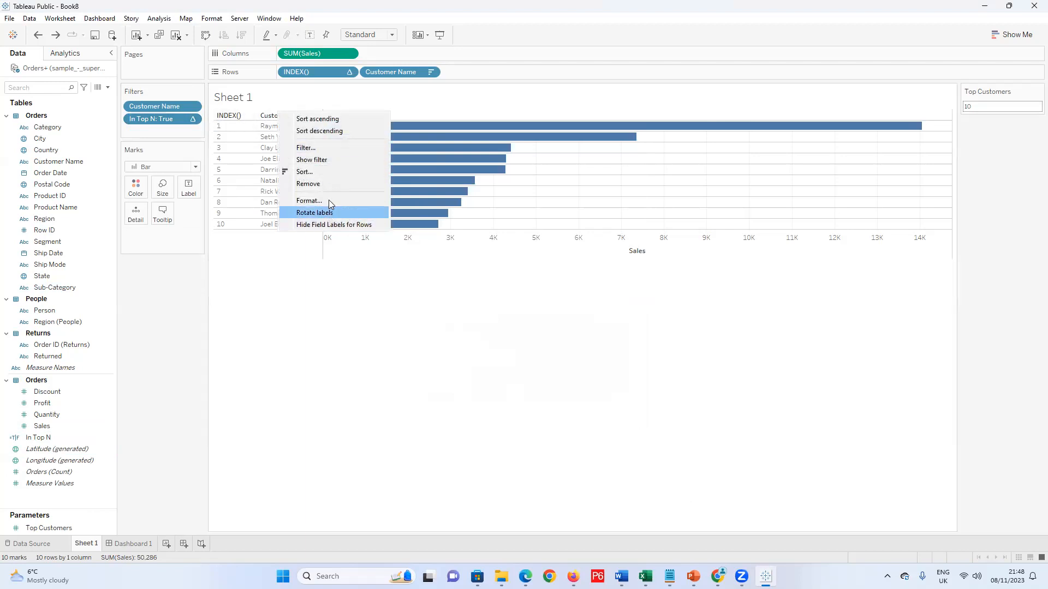
{"action": "right_click", "coordinate": [259, 118]}
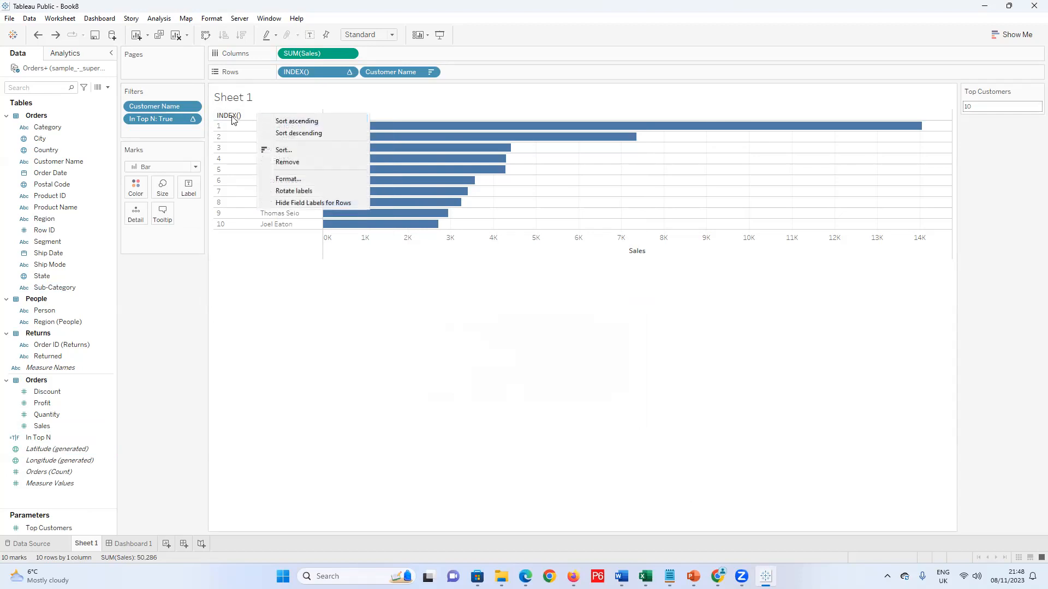
{"action": "right_click", "coordinate": [234, 118]}
{"action": "right_click", "coordinate": [285, 113]}
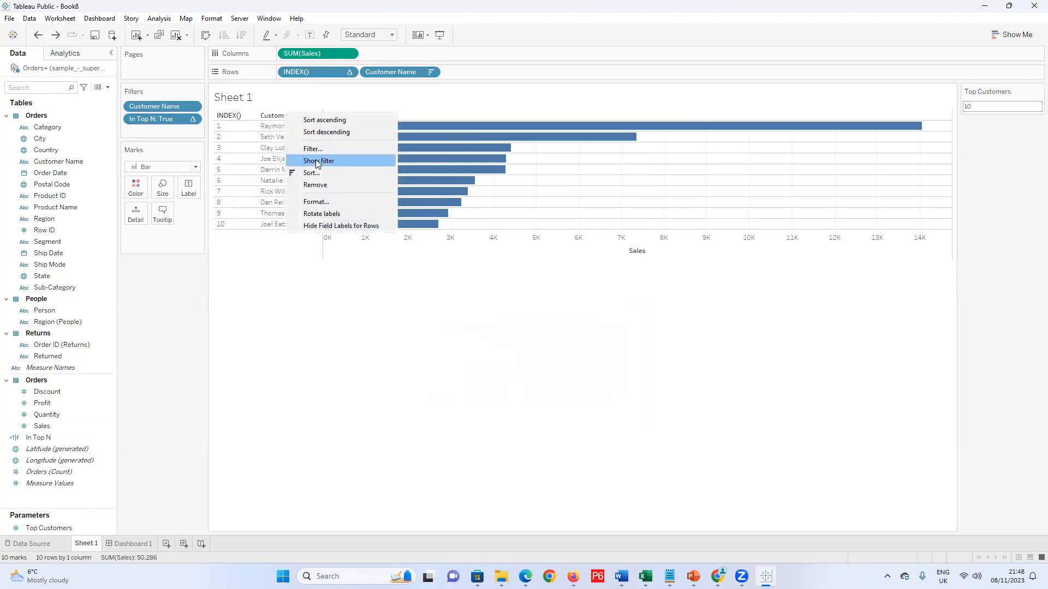
{"action": "left_click", "coordinate": [331, 228]}
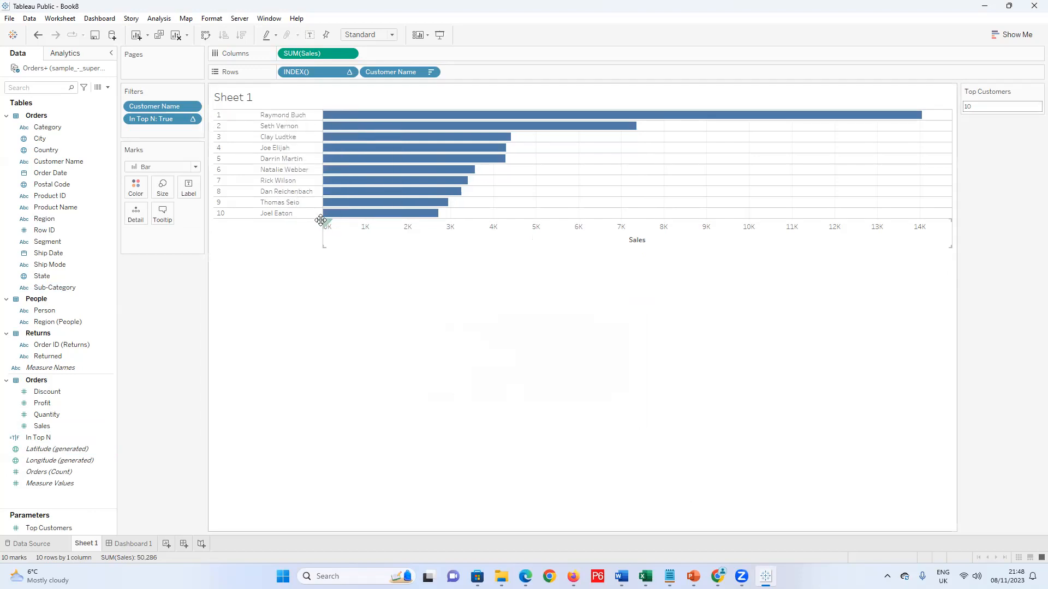
Open the sheet title for editing and replace the sheet name placeholder with the word Top
{"action": "double_click", "coordinate": [254, 102]}
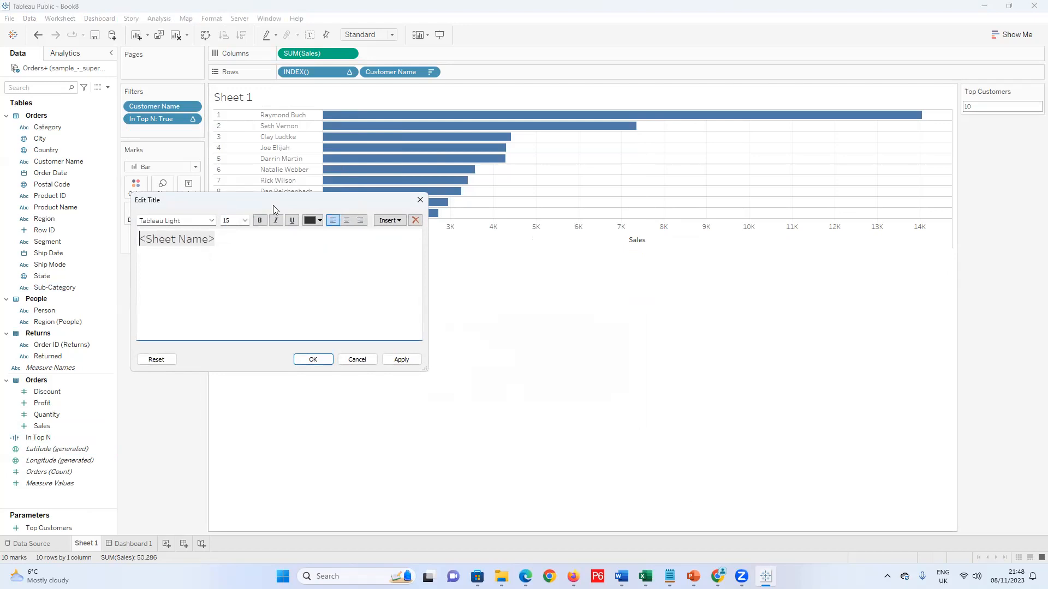
{"action": "left_click_drag", "start_coordinate": [273, 205], "coordinate": [493, 250]}
{"action": "double_click", "coordinate": [405, 285]}
{"action": "left_click", "coordinate": [442, 285]}
{"action": "left_click_drag", "start_coordinate": [442, 284], "coordinate": [340, 290]}
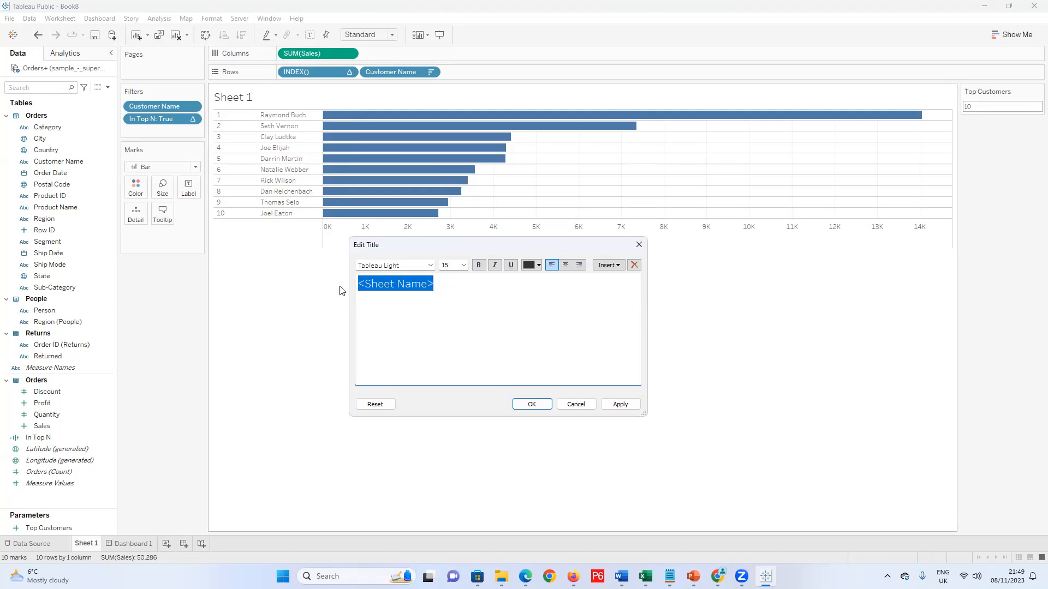
{"action": "type", "text": "Sal"}
{"action": "key", "text": "BackSpace"}
{"action": "key", "text": "BackSpace"}
{"action": "key", "text": "BackSpace"}
{"action": "type", "text": "Top"}
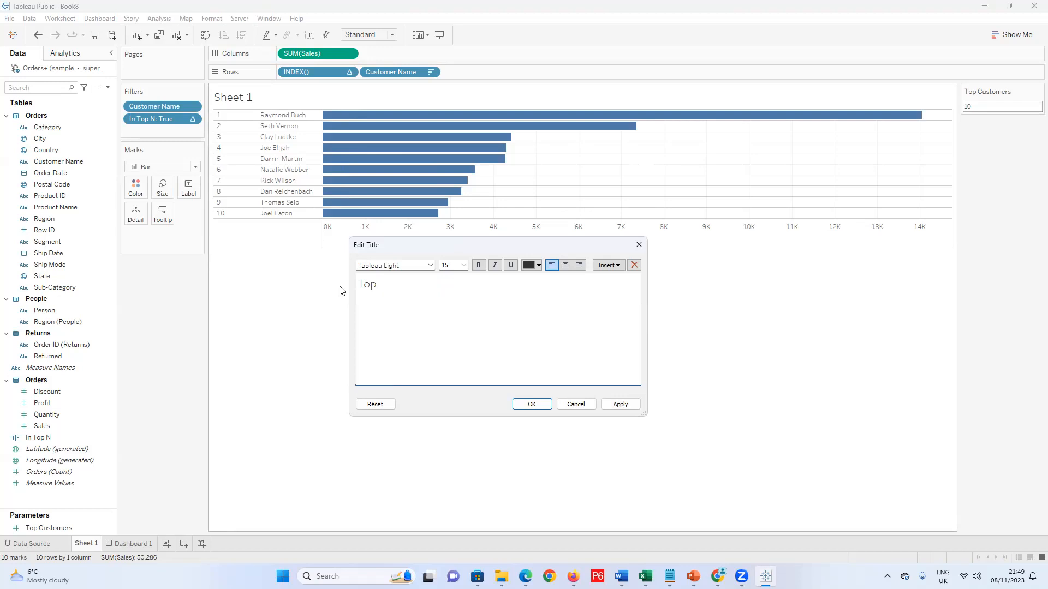
Add the Top Customers parameter followed by the word Customer to the sheet title and apply it
{"action": "left_click", "coordinate": [617, 265]}
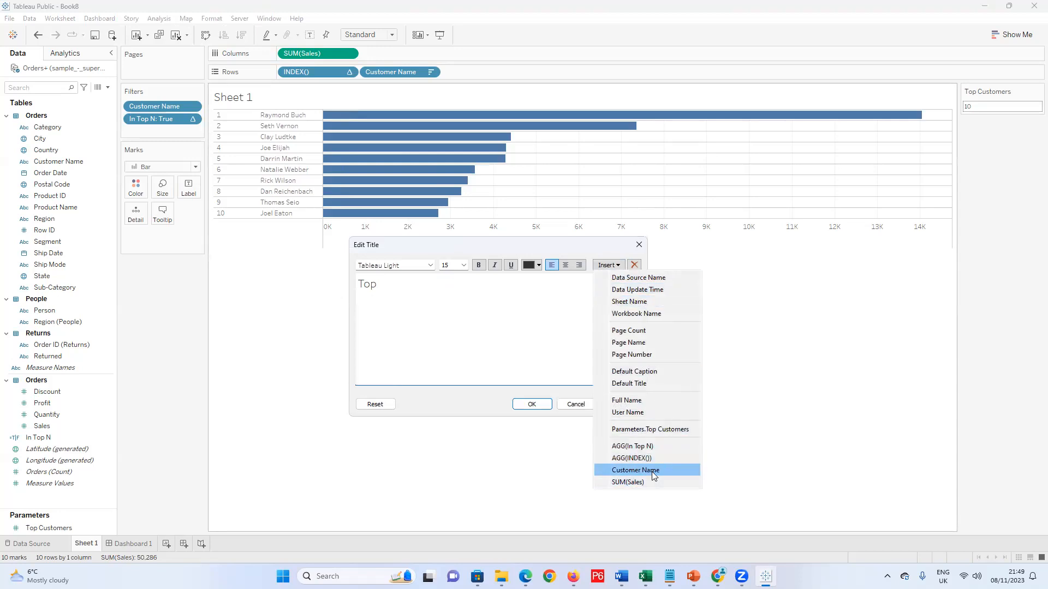
{"action": "left_click", "coordinate": [655, 431]}
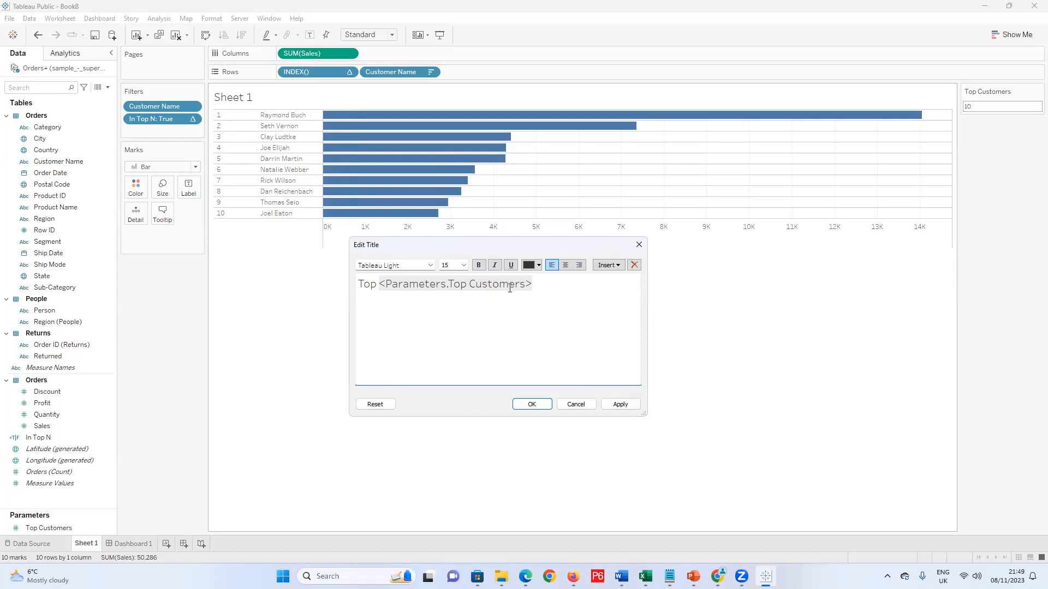
{"action": "type", "text": "Customer"}
{"action": "left_click", "coordinate": [618, 407]}
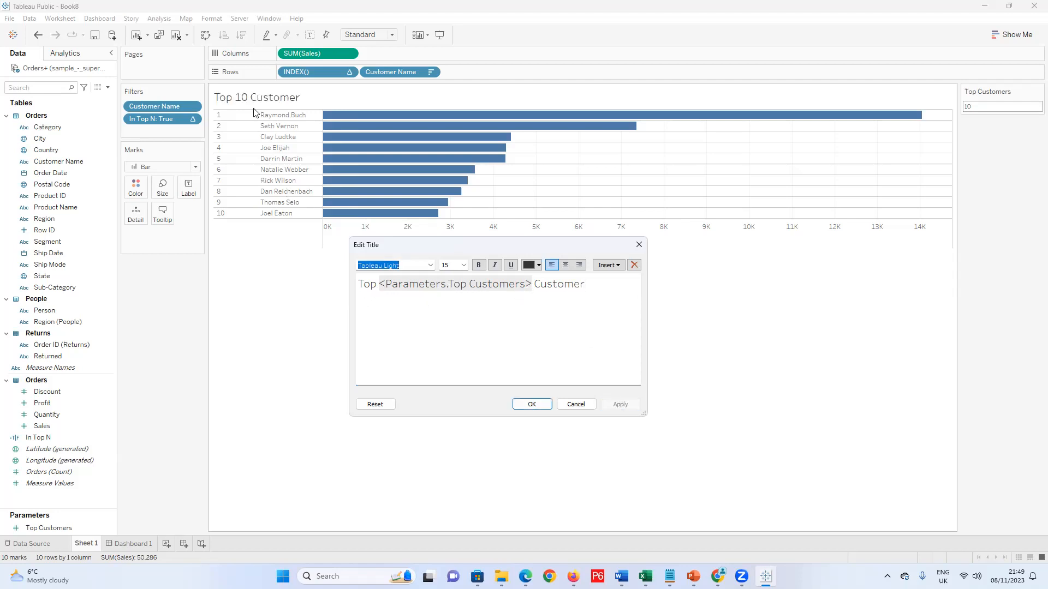
{"action": "left_click", "coordinate": [638, 244]}
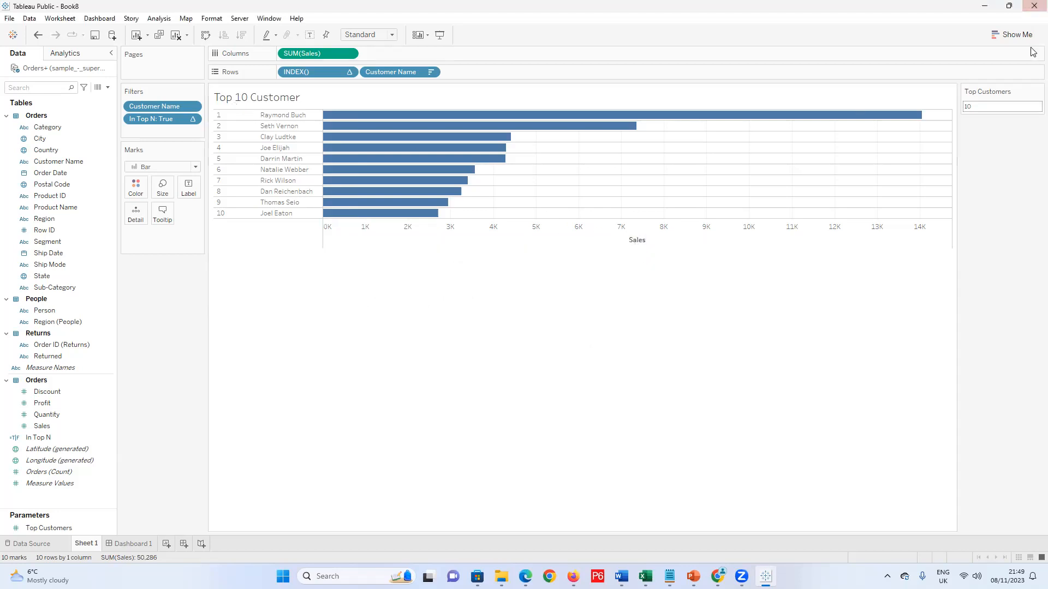
Test the dynamic title and chart by setting the Top Customers parameter to 19 and to 25
{"action": "left_click", "coordinate": [999, 106]}
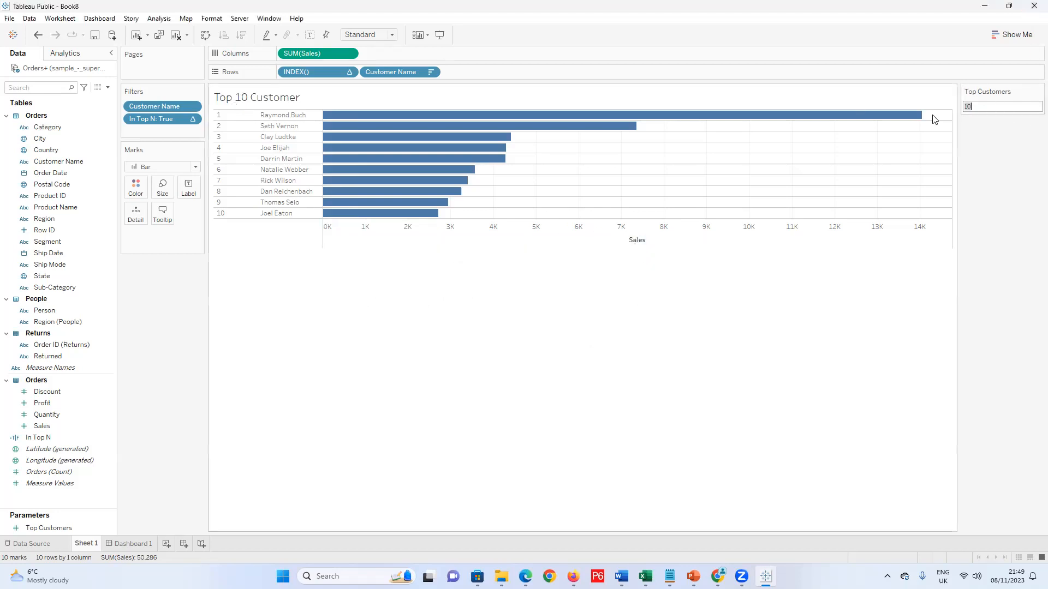
{"action": "type", "text": "19"}
{"action": "key", "text": "Return"}
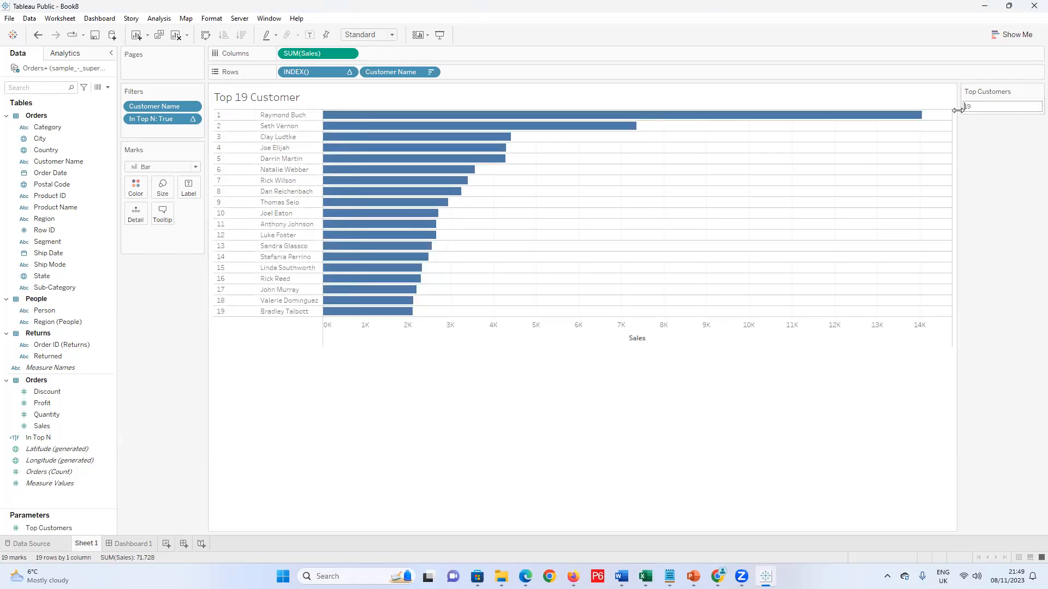
{"action": "left_click_drag", "start_coordinate": [1009, 106], "coordinate": [930, 115]}
{"action": "type", "text": "25"}
{"action": "key", "text": "Return"}
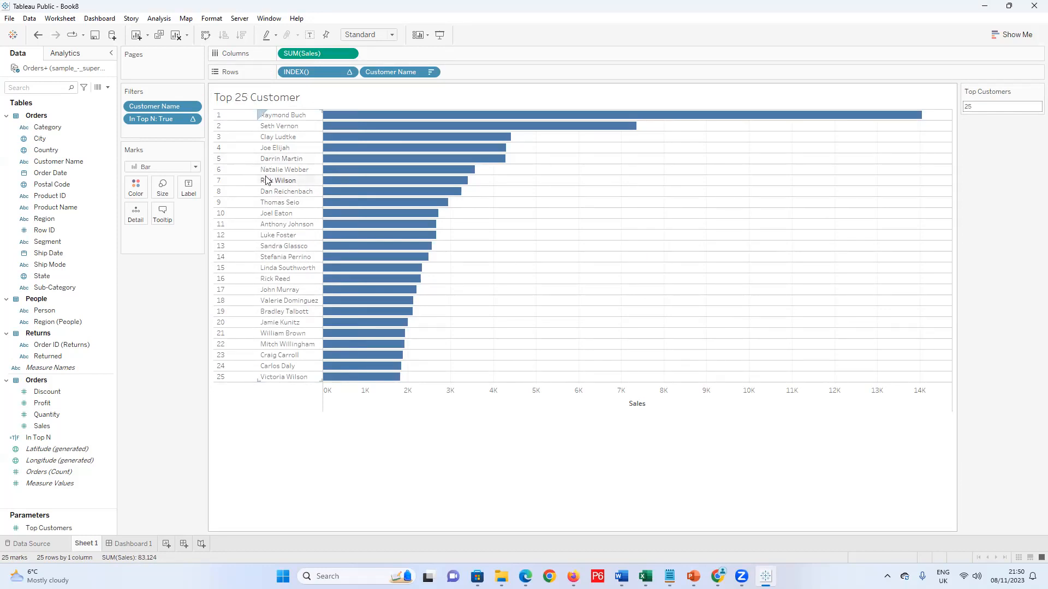
Rewrite the sheet title as Top <Parameters.Top Customers> Customers, inserting the parameter in place of a typed N
{"action": "double_click", "coordinate": [315, 103]}
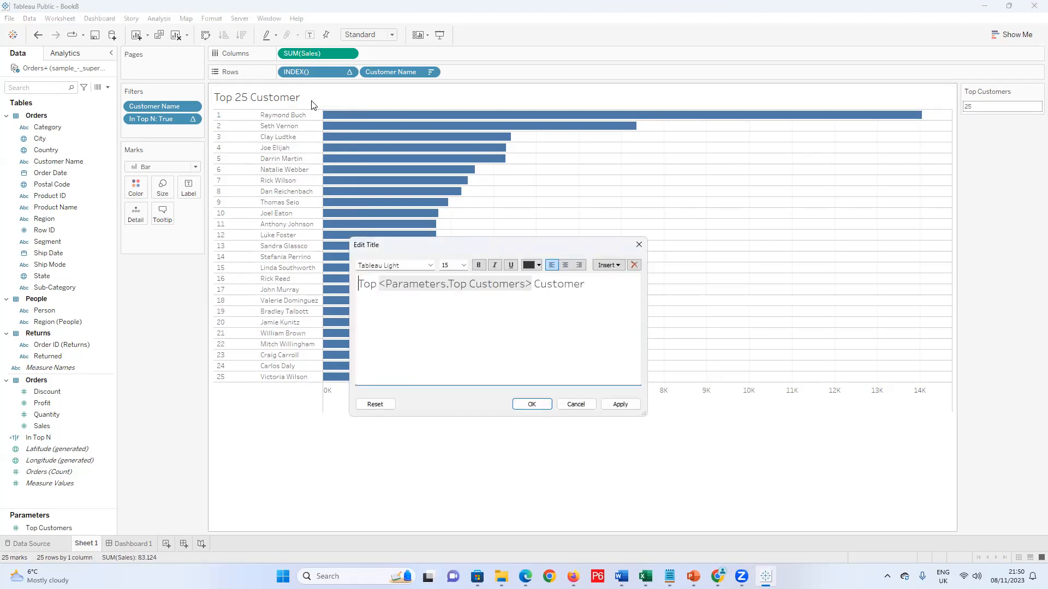
{"action": "key", "text": "ctrl+a"}
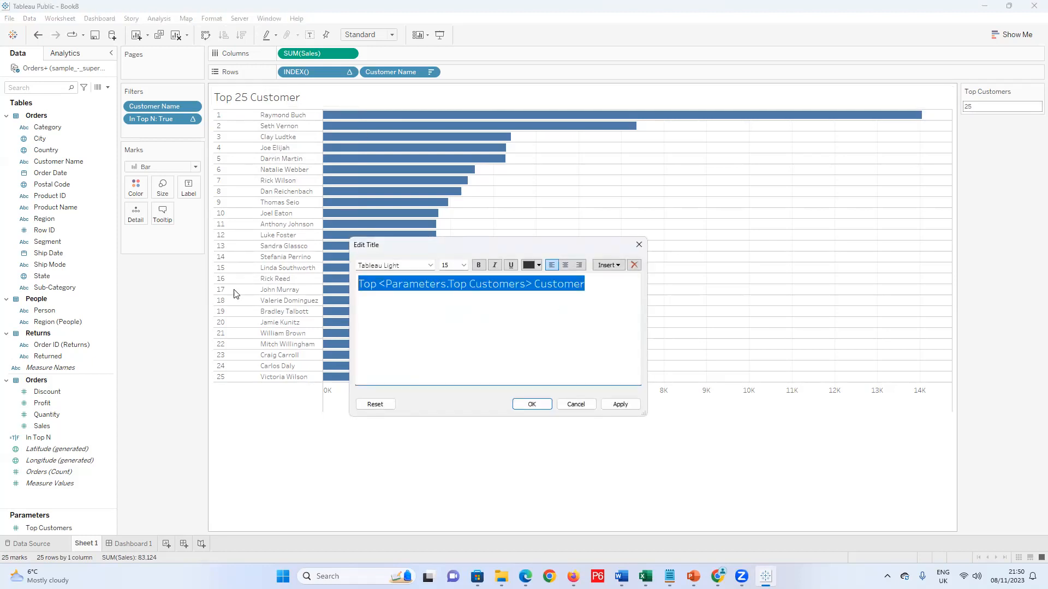
{"action": "type", "text": "Top"}
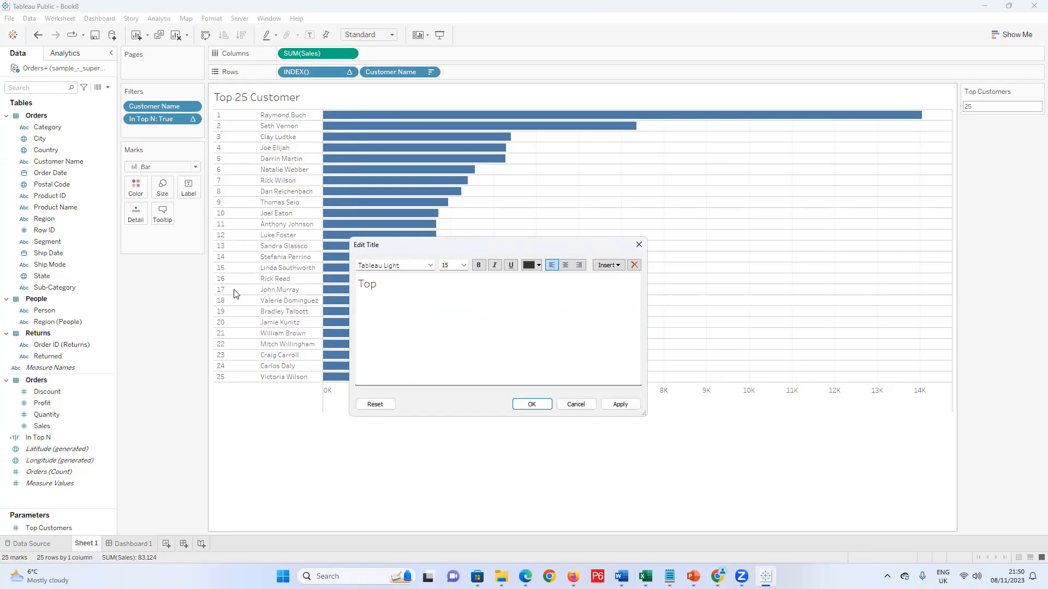
{"action": "type", "text": "N"}
{"action": "type", "text": "Customers"}
{"action": "left_click_drag", "start_coordinate": [387, 284], "coordinate": [378, 285]}
{"action": "left_click", "coordinate": [610, 266]}
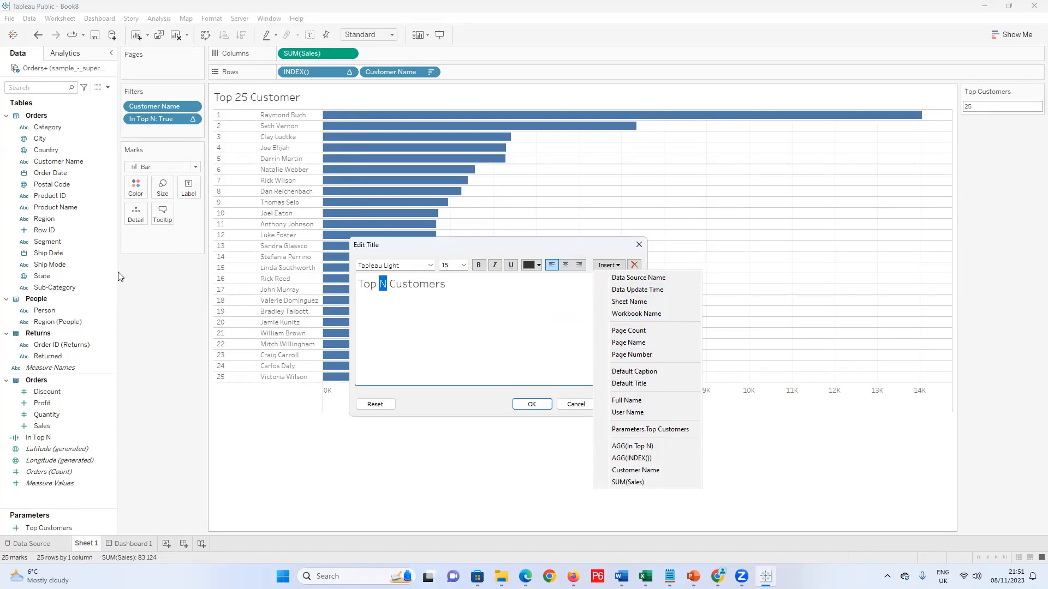
{"action": "left_click", "coordinate": [644, 430]}
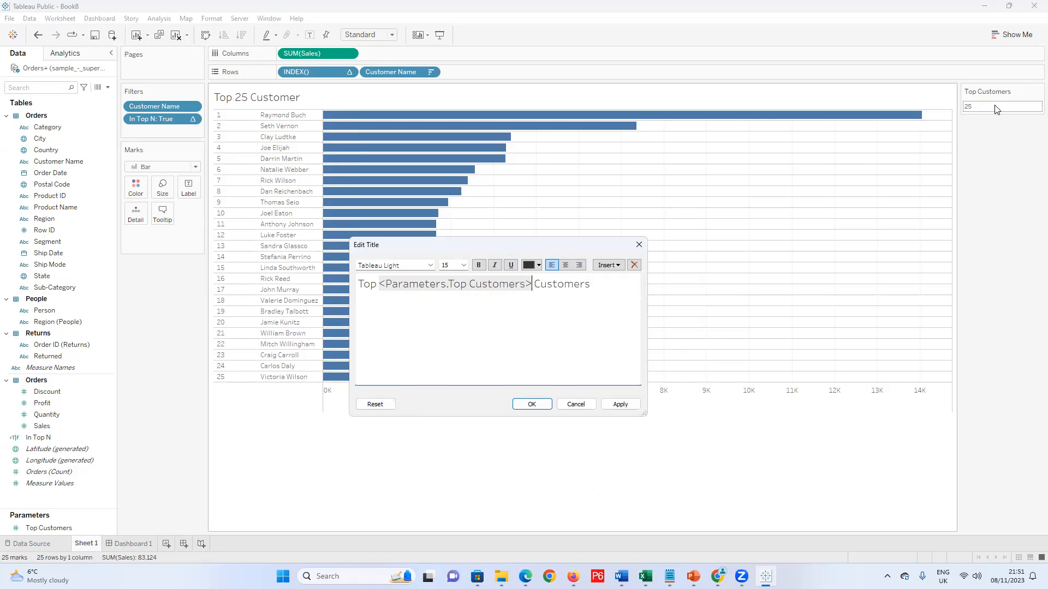
{"action": "left_click", "coordinate": [533, 406]}
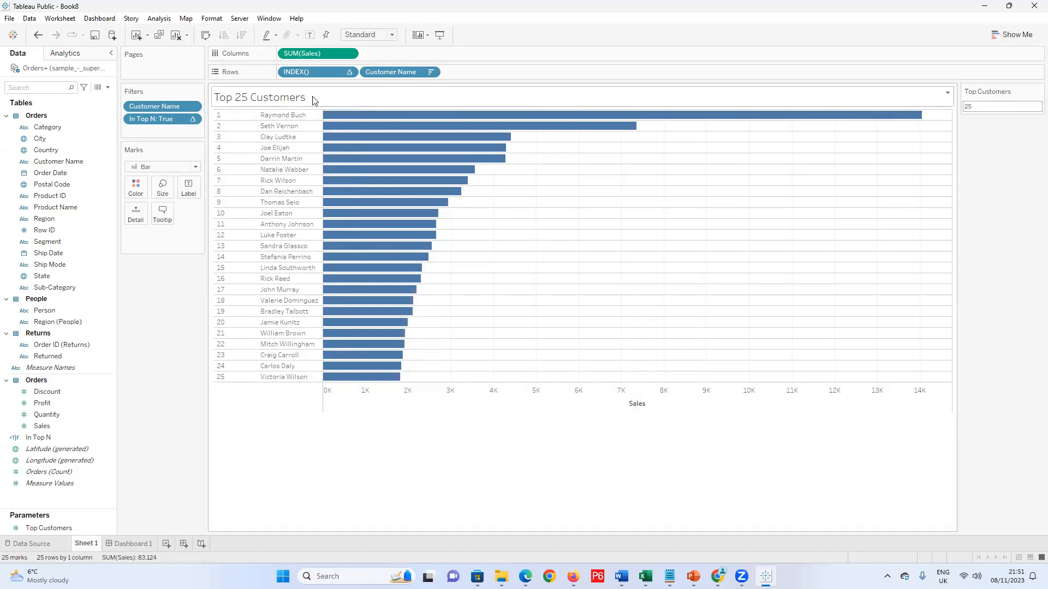
Test the Top Customers parameter with the values 20, 10 and 3 in turn
{"action": "double_click", "coordinate": [995, 106]}
{"action": "type", "text": "20"}
{"action": "key", "text": "Return"}
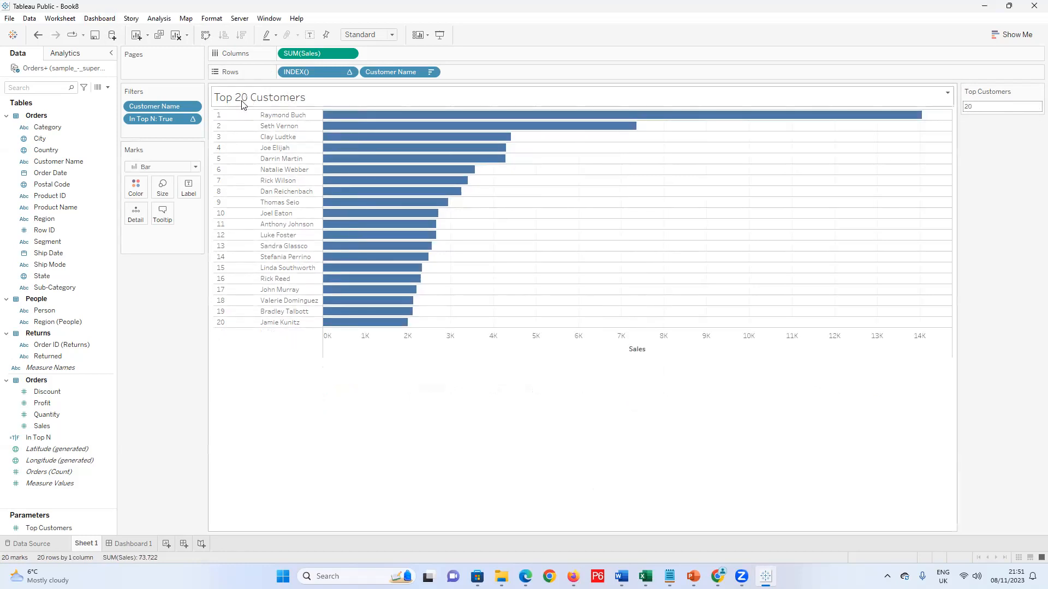
{"action": "left_click_drag", "start_coordinate": [983, 106], "coordinate": [952, 110]}
{"action": "type", "text": "10"}
{"action": "key", "text": "Return"}
{"action": "type", "text": "3"}
{"action": "key", "text": "Return"}
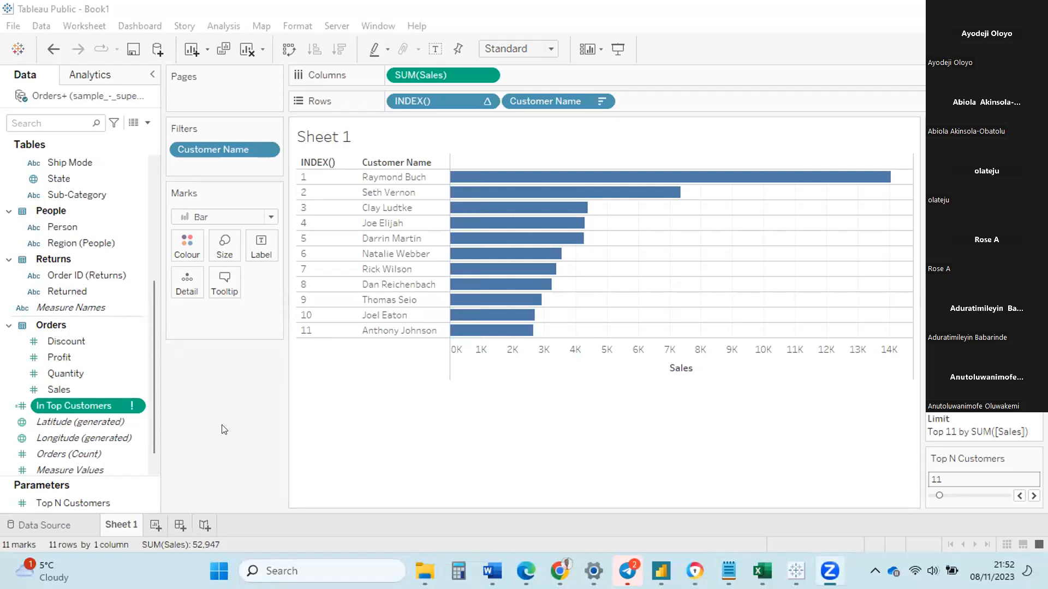
Correct the In Top Customers calculation to INDEX()<=[Top N Customers] and save it
{"action": "right_click", "coordinate": [124, 404]}
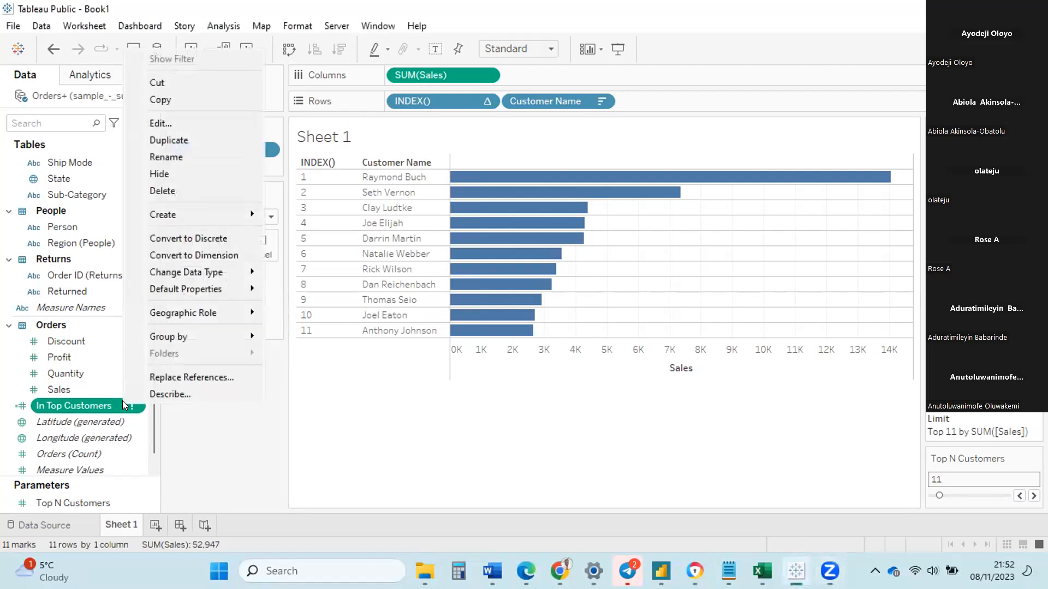
{"action": "left_click", "coordinate": [164, 122]}
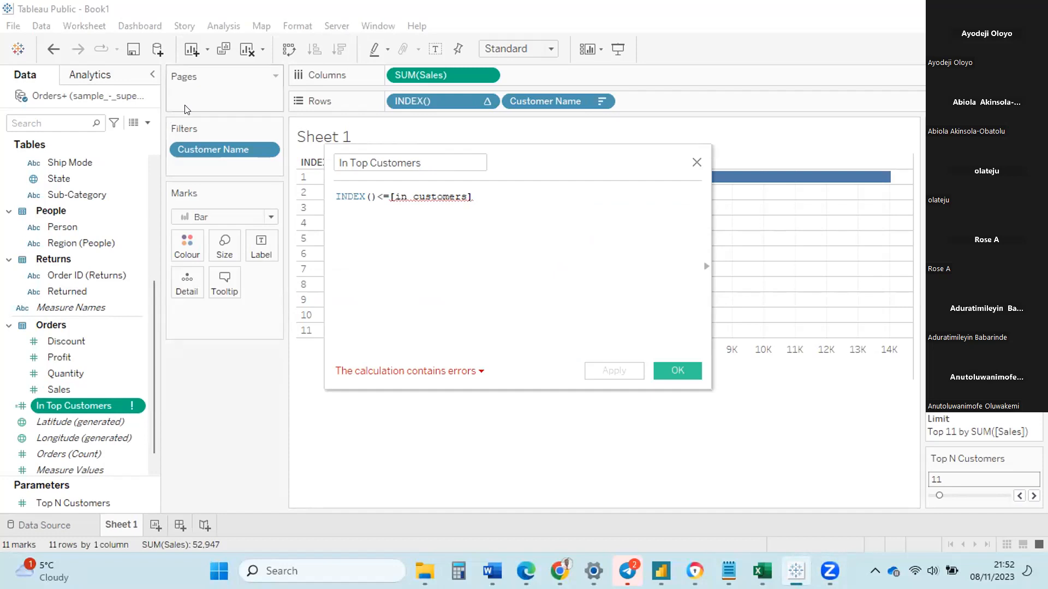
{"action": "key", "text": "BackSpace"}
{"action": "key", "text": "BackSpace"}
{"action": "key", "text": "BackSpace"}
{"action": "key", "text": "BackSpace"}
{"action": "key", "text": "BackSpace"}
{"action": "key", "text": "BackSpace"}
{"action": "key", "text": "BackSpace"}
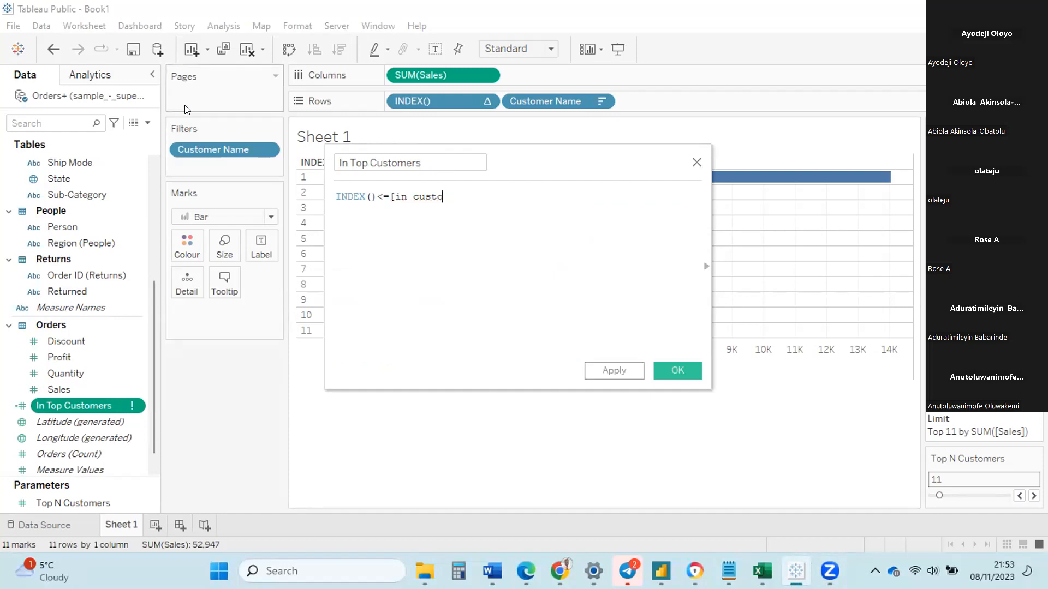
{"action": "key", "text": "BackSpace"}
{"action": "key", "text": "BackSpace"}
{"action": "key", "text": "BackSpace"}
{"action": "key", "text": "BackSpace"}
{"action": "key", "text": "BackSpace"}
{"action": "key", "text": "BackSpace"}
{"action": "key", "text": "BackSpace"}
{"action": "key", "text": "BackSpace"}
{"action": "key", "text": "BackSpace"}
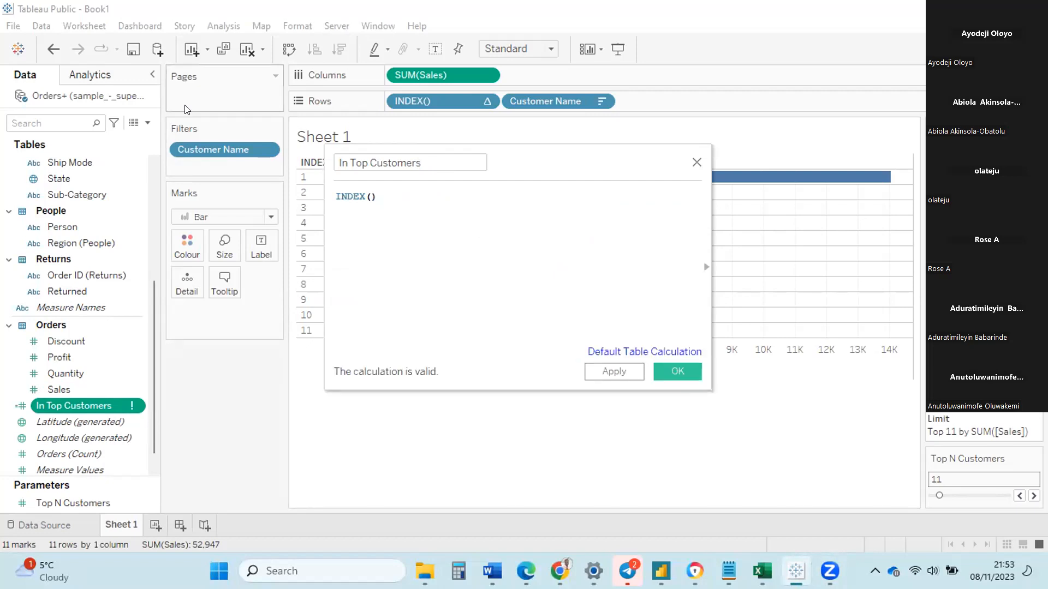
{"action": "type", "text": "<="}
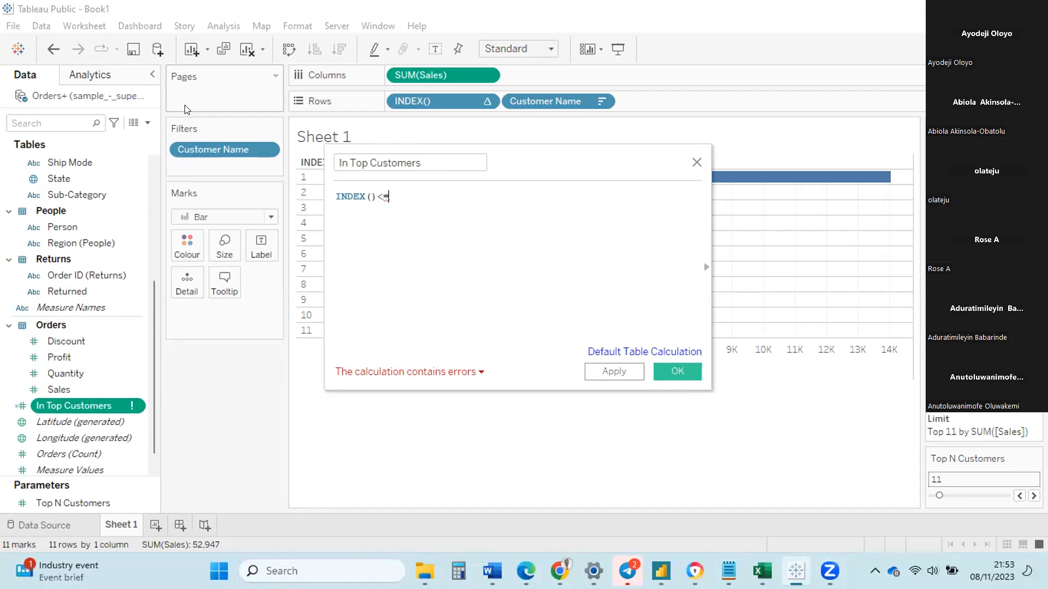
{"action": "type", "text": "[Top N"}
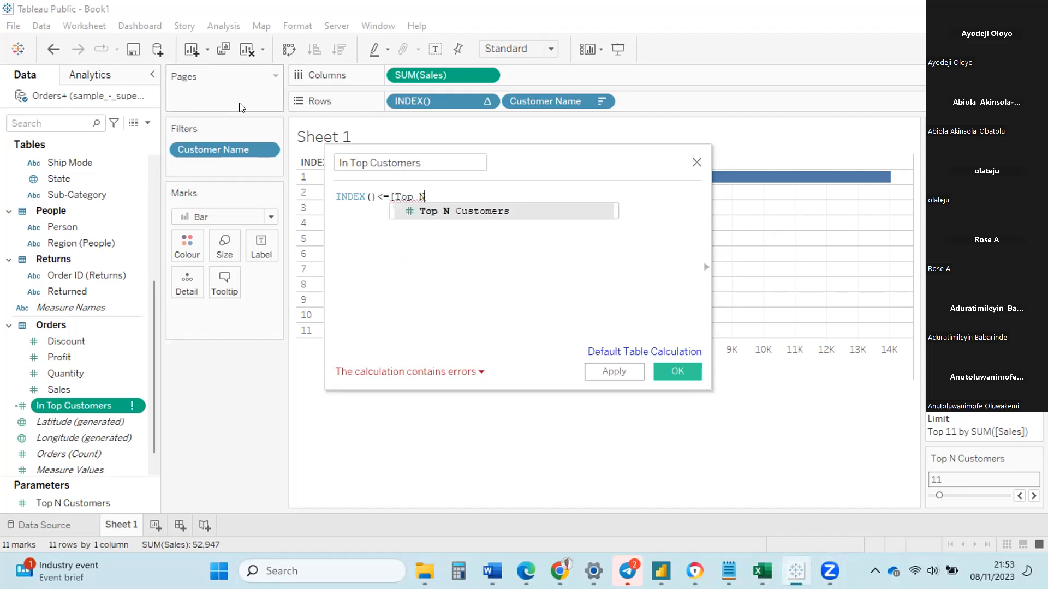
{"action": "left_click", "coordinate": [437, 216]}
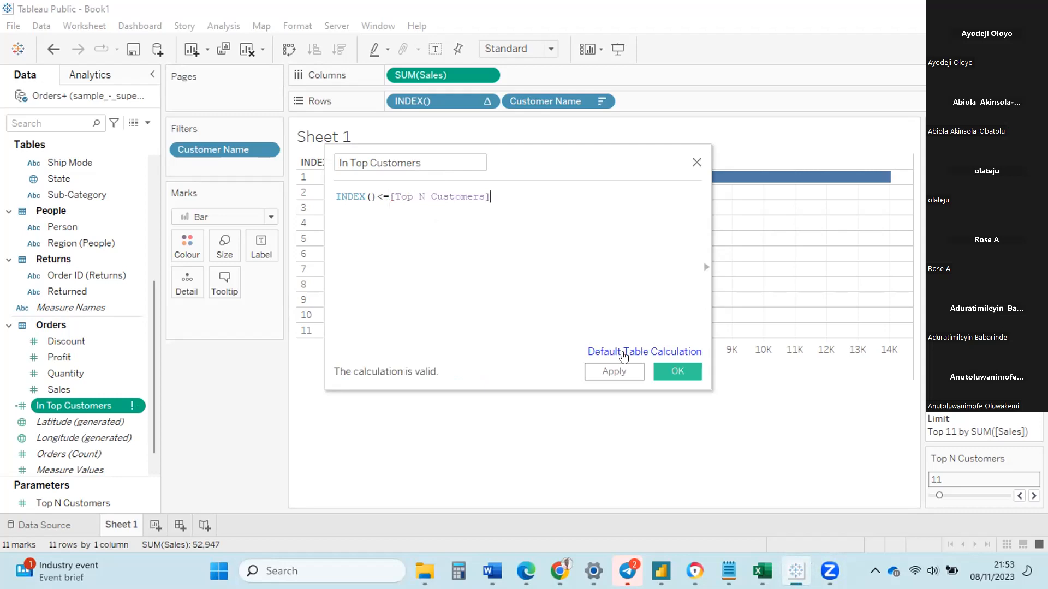
{"action": "left_click", "coordinate": [677, 374]}
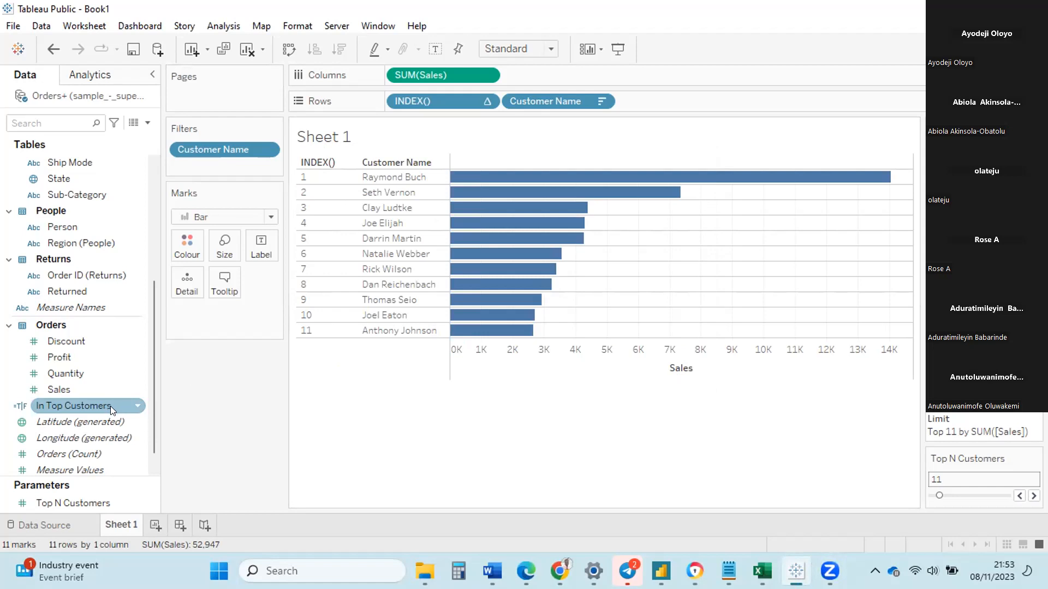
Replace the Customer Name filter with an In Top Customers filter that keeps only True
{"action": "left_click_drag", "start_coordinate": [216, 151], "coordinate": [211, 390]}
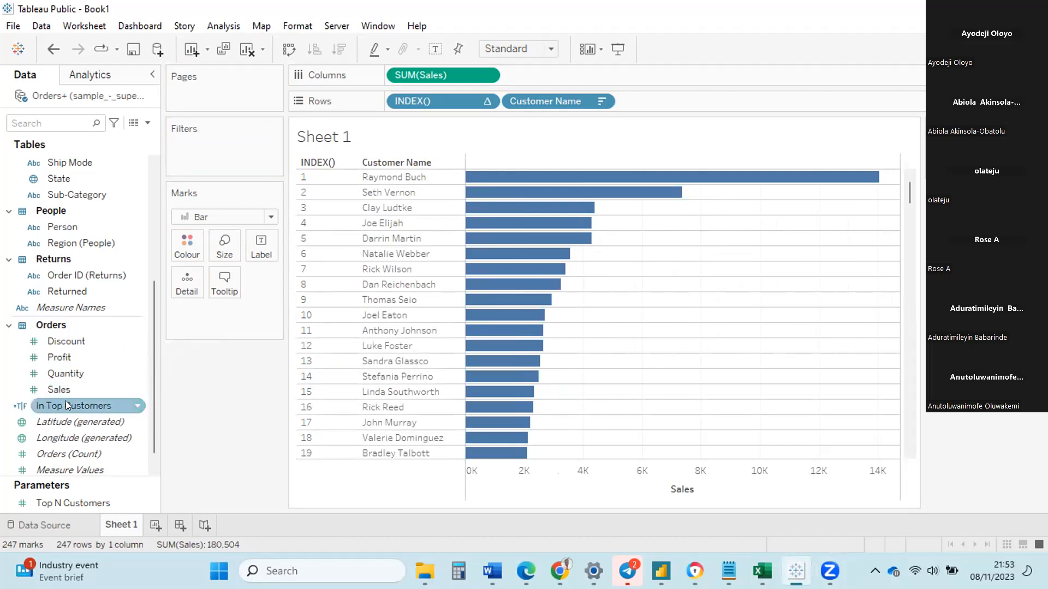
{"action": "left_click_drag", "start_coordinate": [66, 400], "coordinate": [199, 159]}
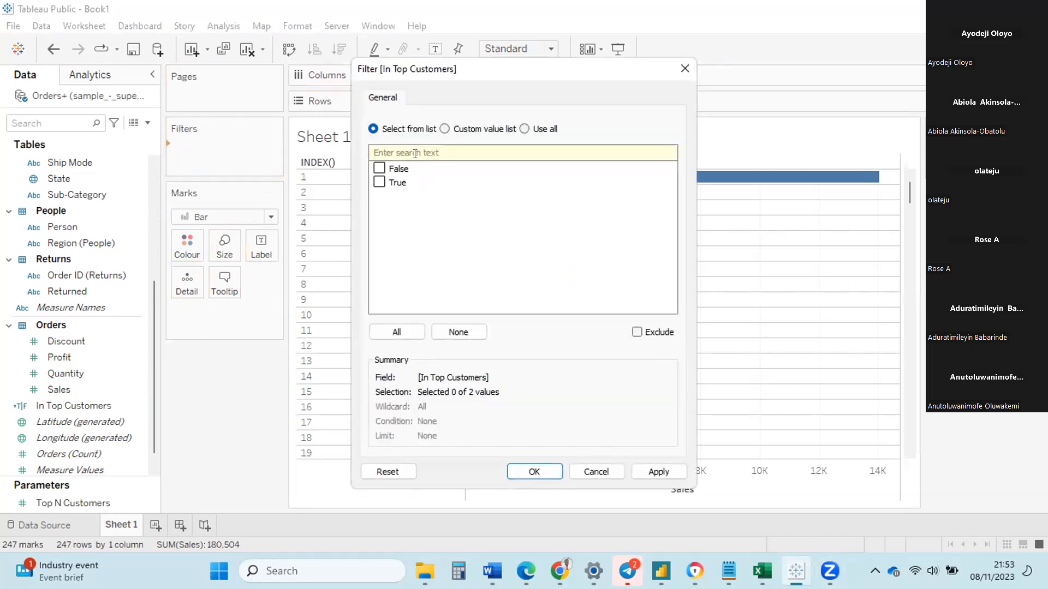
{"action": "left_click", "coordinate": [381, 185]}
{"action": "left_click", "coordinate": [659, 472]}
{"action": "left_click", "coordinate": [535, 472]}
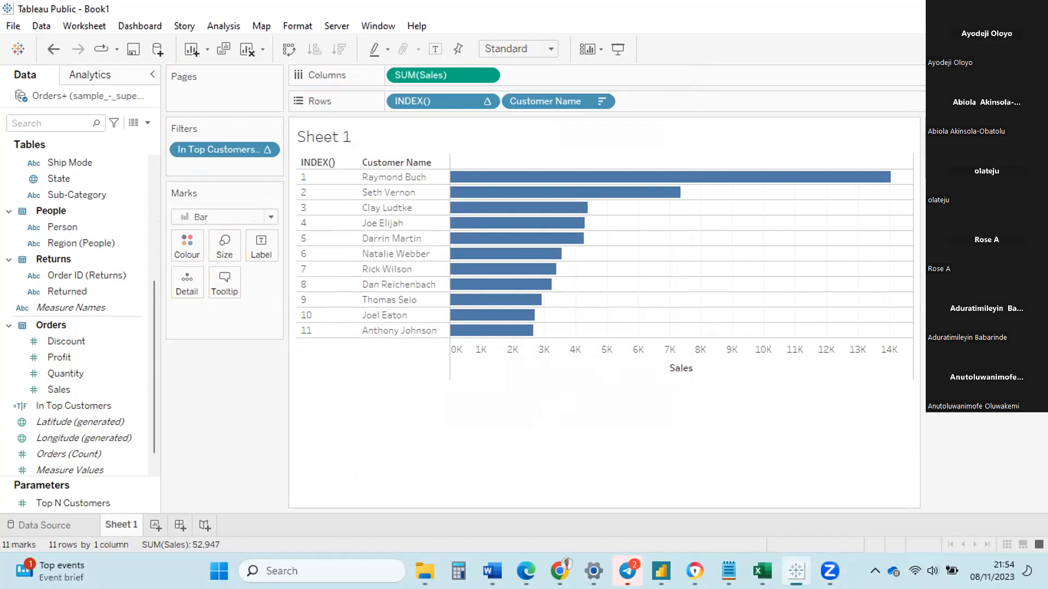
Test the filter by raising the Top N Customers parameter one at a time to 14, and then set it to 20
{"action": "key", "text": "Right"}
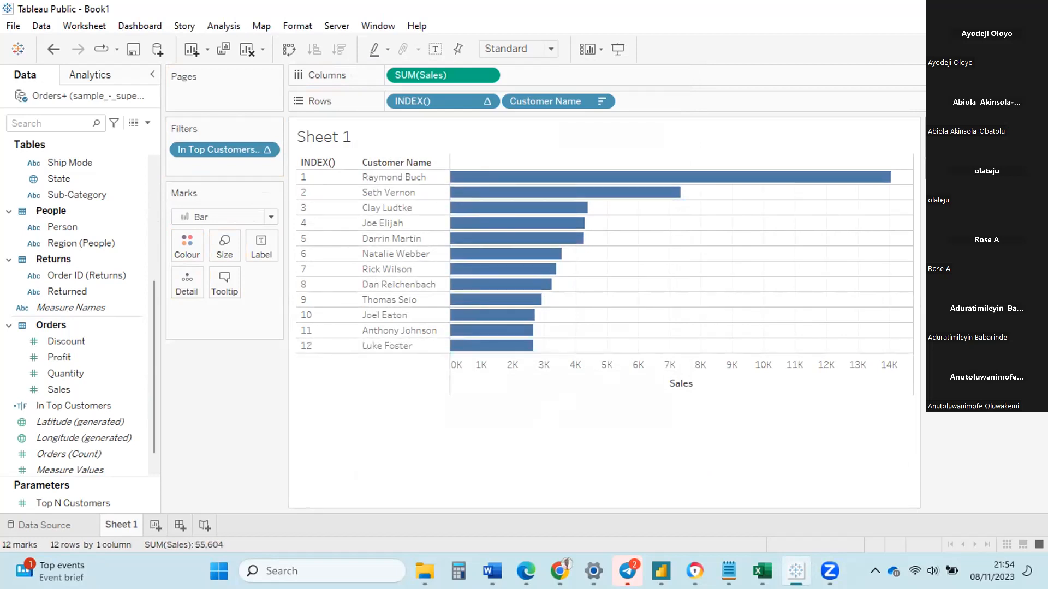
{"action": "key", "text": "Right"}
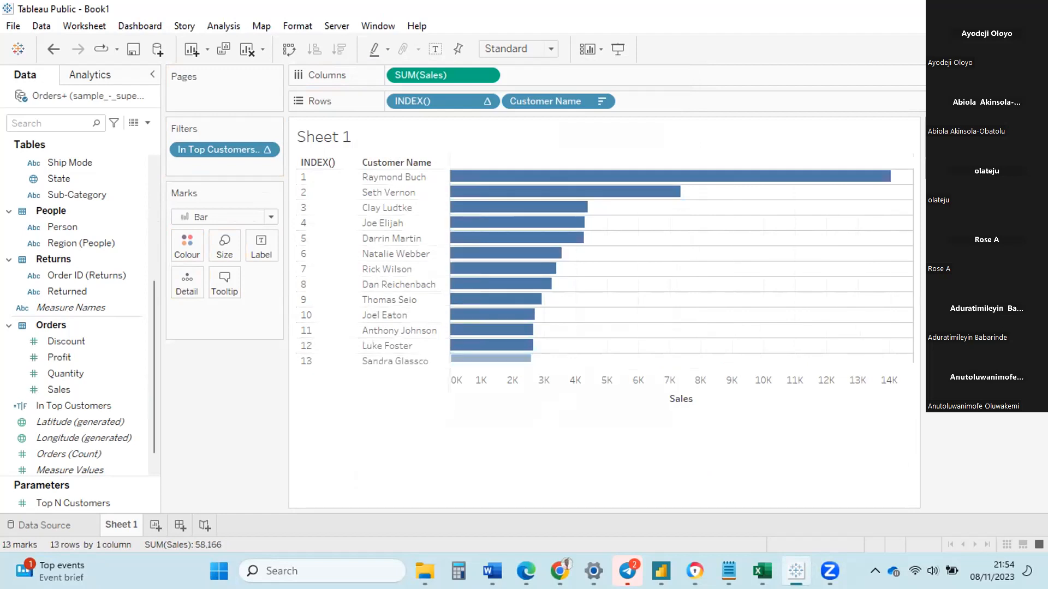
{"action": "key", "text": "Right"}
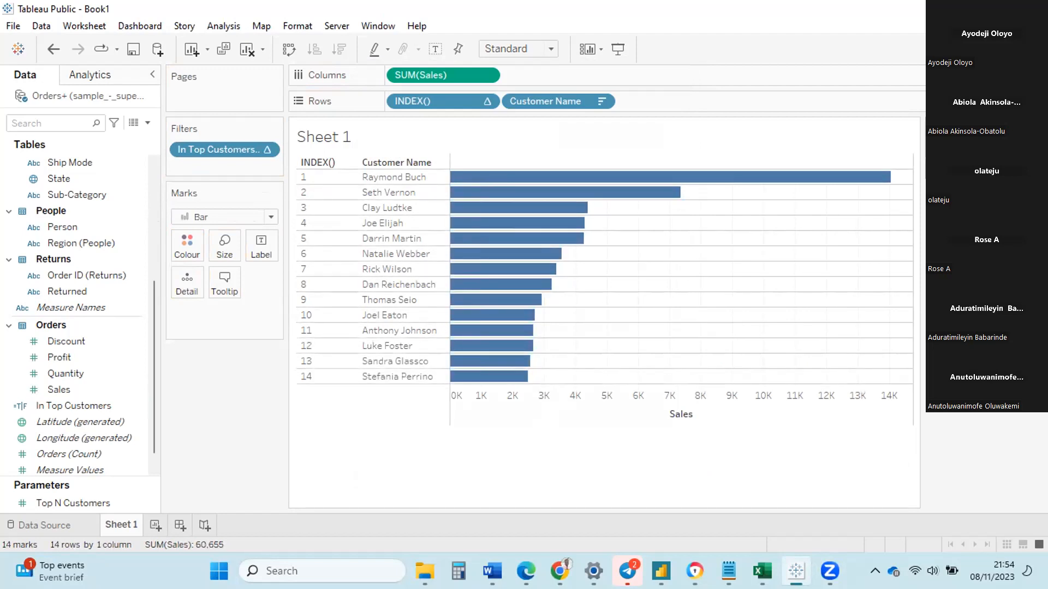
{"action": "left_click", "coordinate": [1035, 128]}
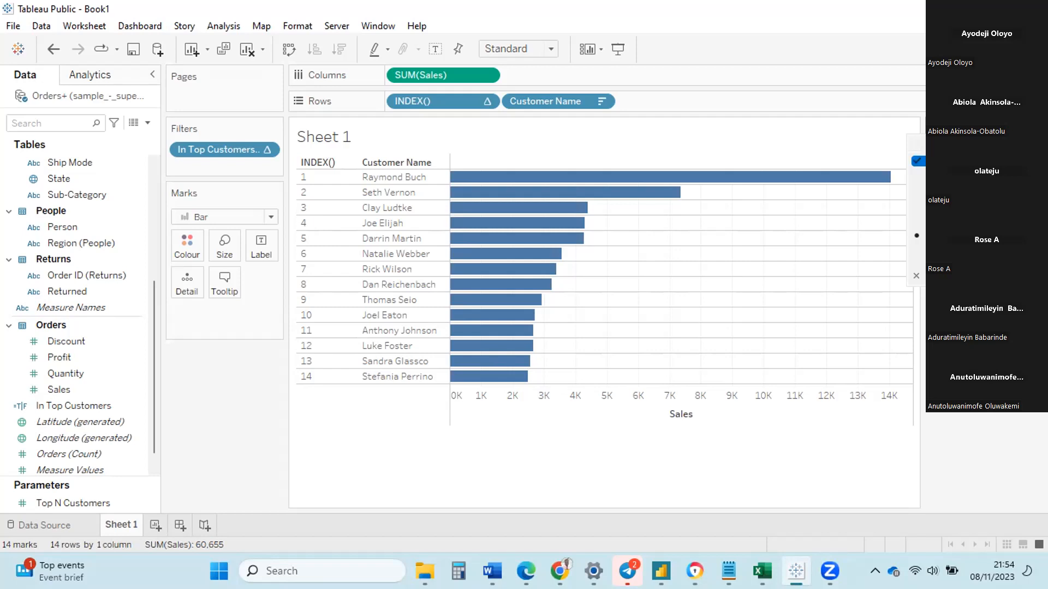
{"action": "left_click", "coordinate": [919, 252]}
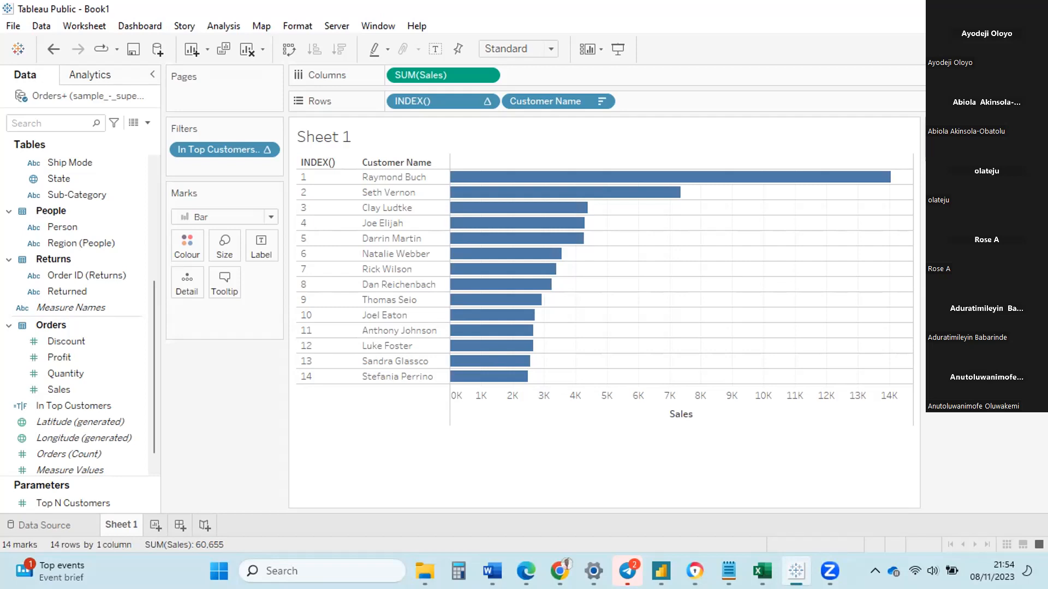
{"action": "key", "text": "Return"}
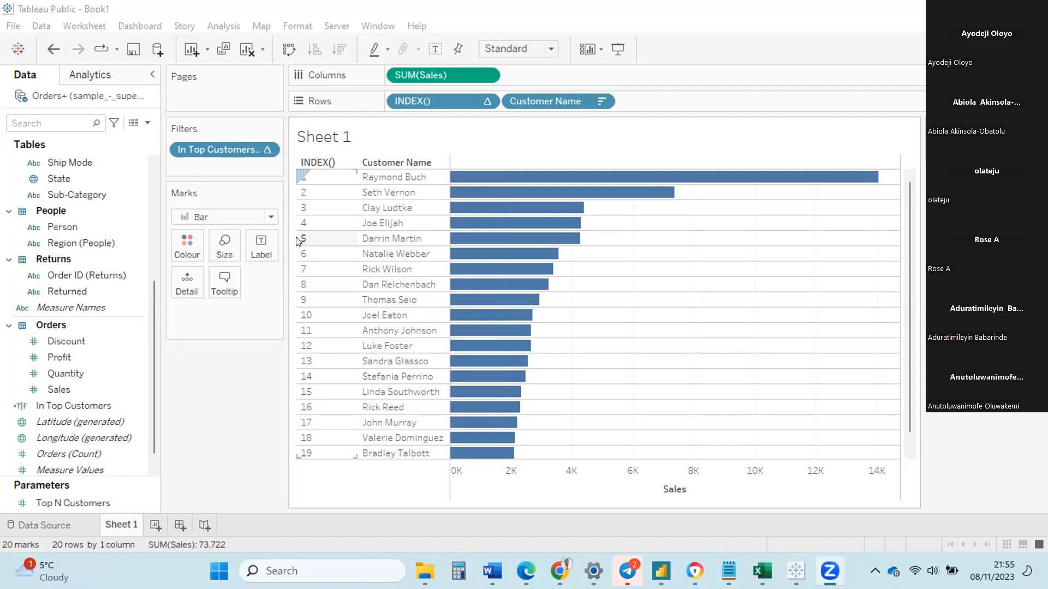
Hide the field labels for rows above the INDEX() and Customer Name columns
{"action": "right_click", "coordinate": [334, 164]}
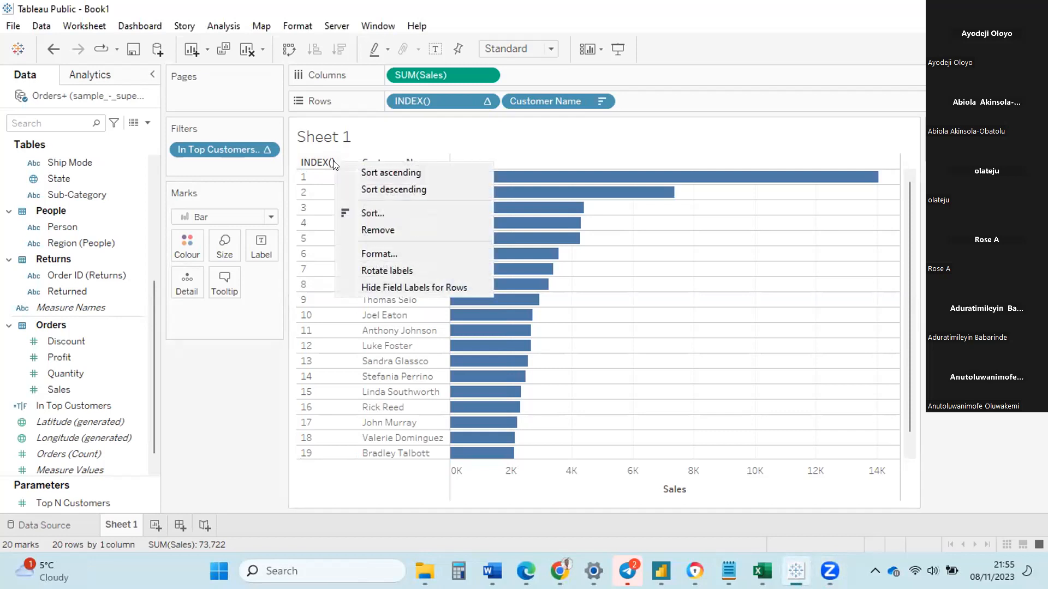
{"action": "left_click", "coordinate": [390, 288]}
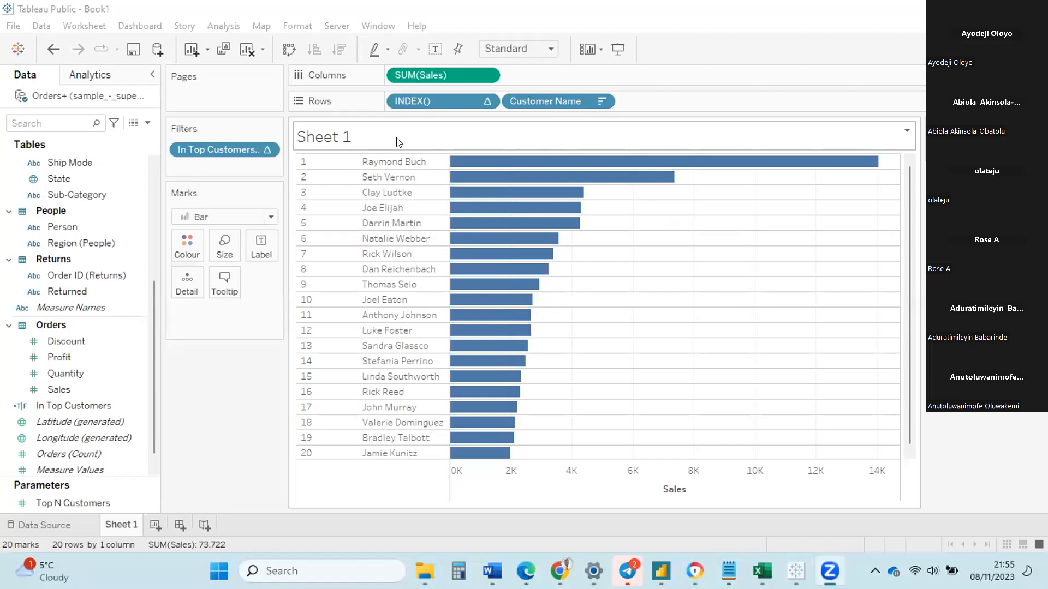
Replace the sheet title text with Top <Parameters.Top N Customers> Customers, inserting the parameter between the two words
{"action": "double_click", "coordinate": [397, 143]}
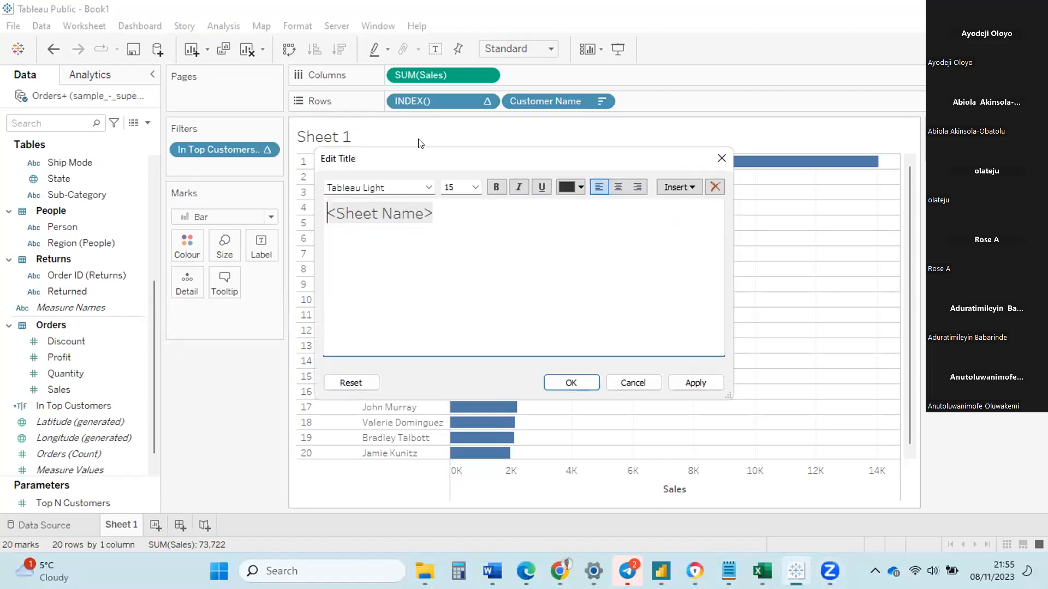
{"action": "double_click", "coordinate": [365, 223]}
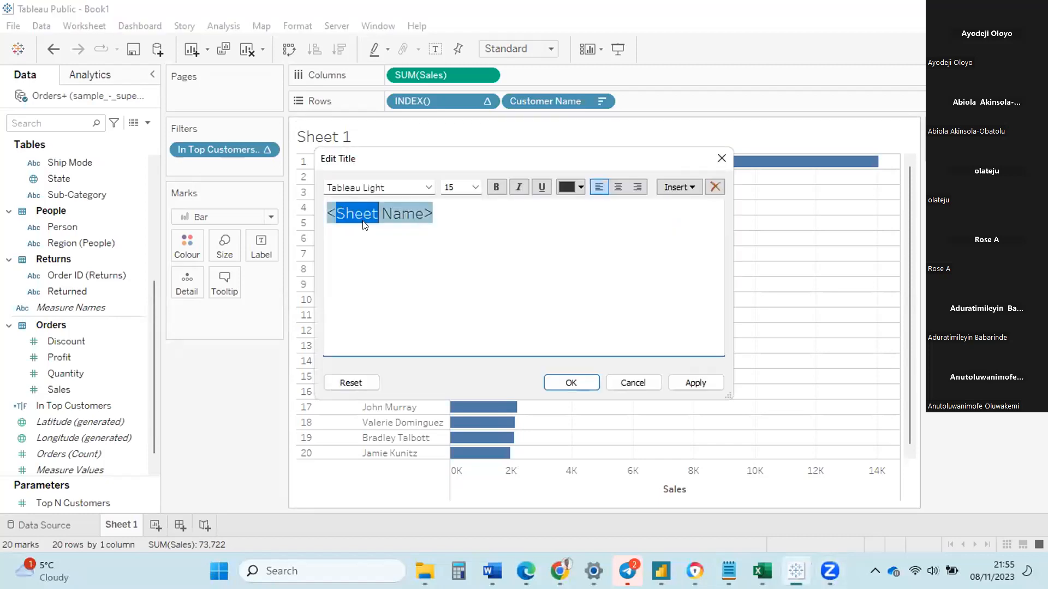
{"action": "key", "text": "ctrl+a"}
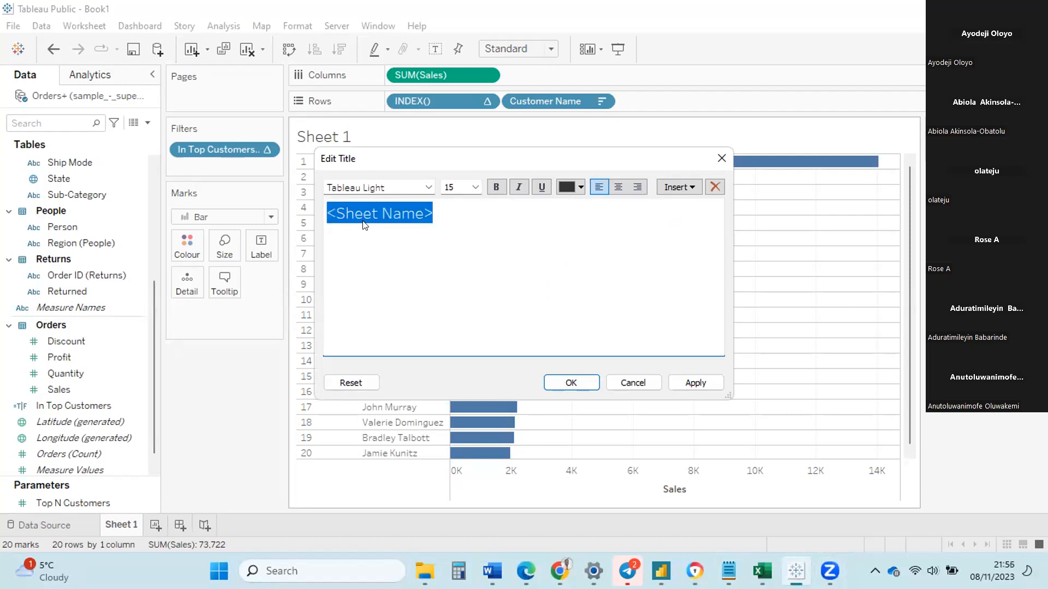
{"action": "type", "text": "TOP"}
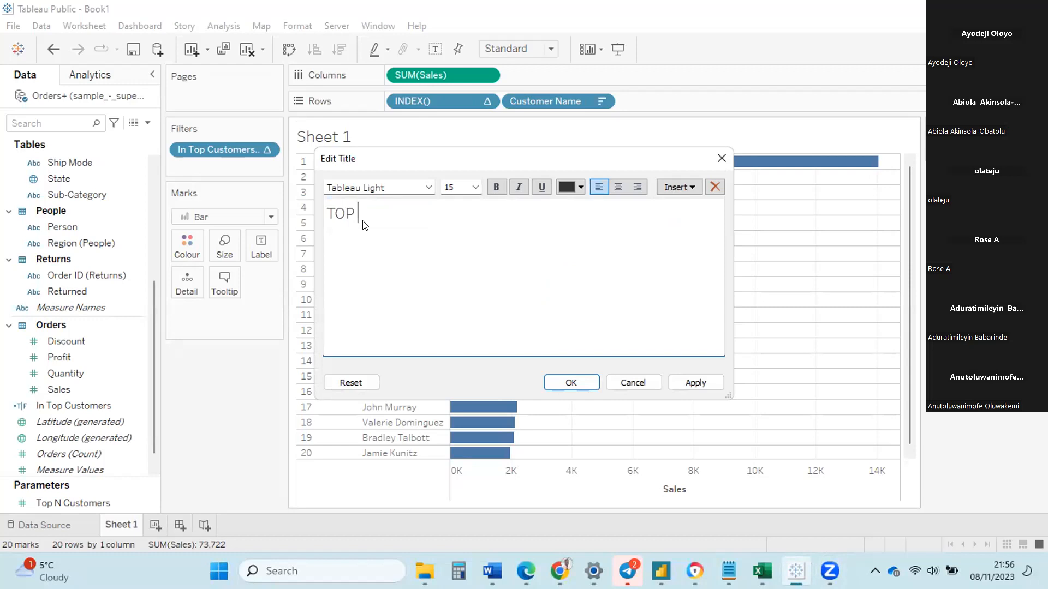
{"action": "key", "text": "BackSpace"}
{"action": "key", "text": "BackSpace"}
{"action": "key", "text": "BackSpace"}
{"action": "type", "text": "op"}
{"action": "left_click", "coordinate": [682, 174]}
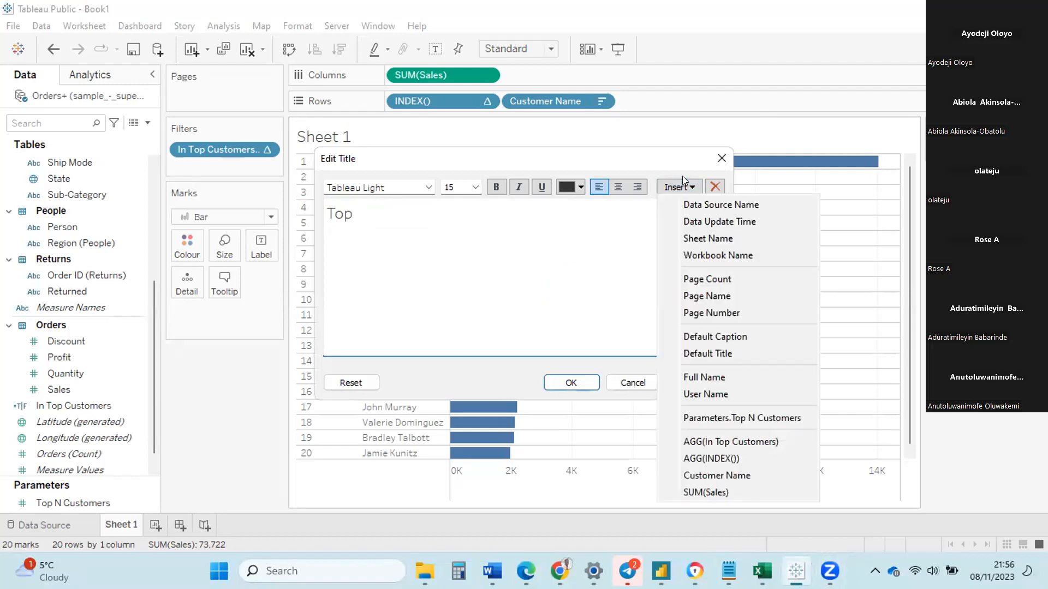
{"action": "left_click", "coordinate": [720, 418]}
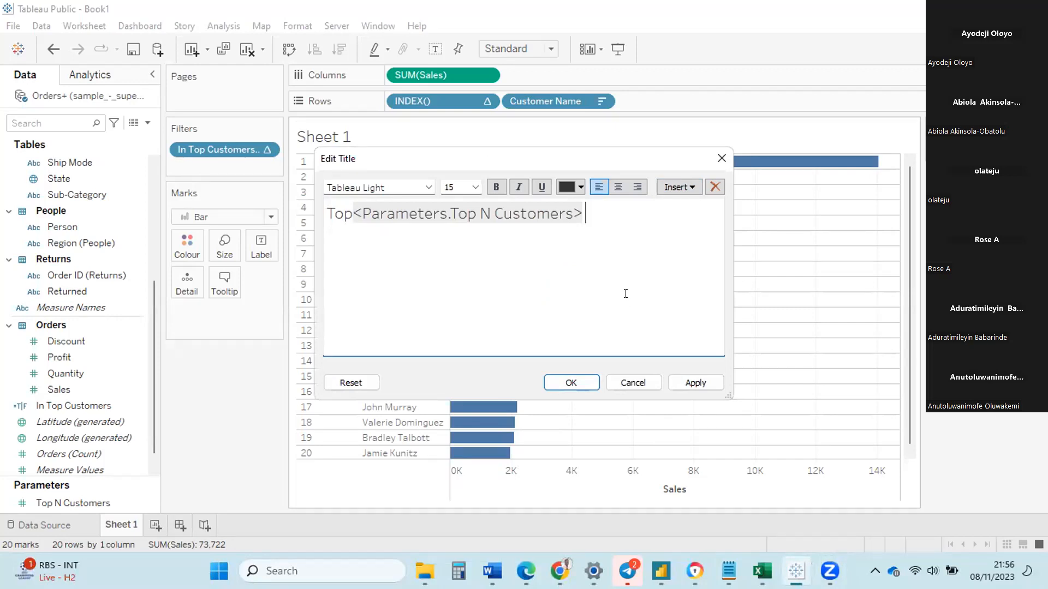
{"action": "type", "text": "Customers"}
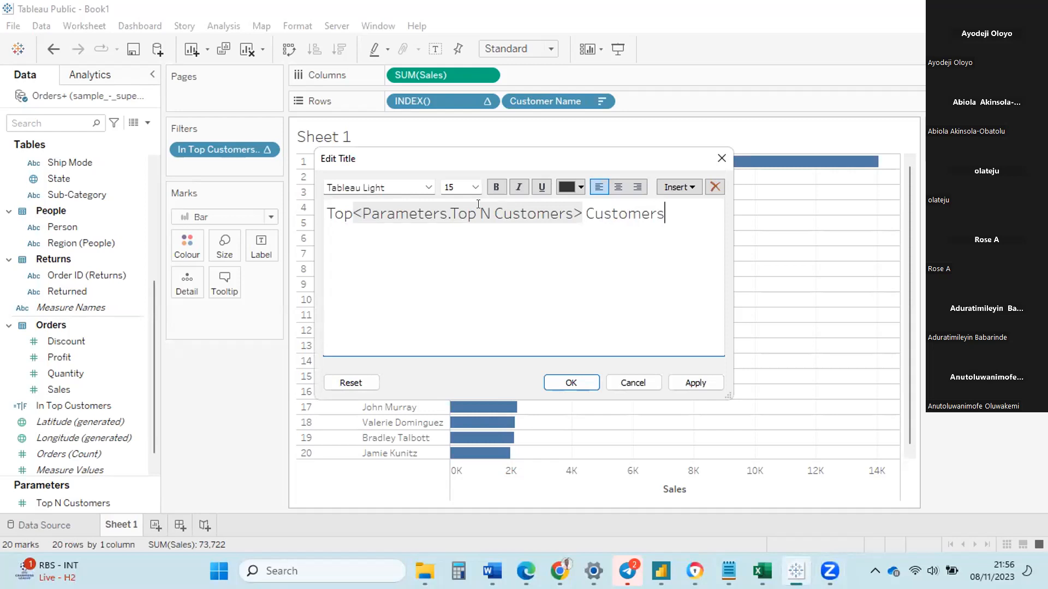
{"action": "left_click", "coordinate": [351, 212]}
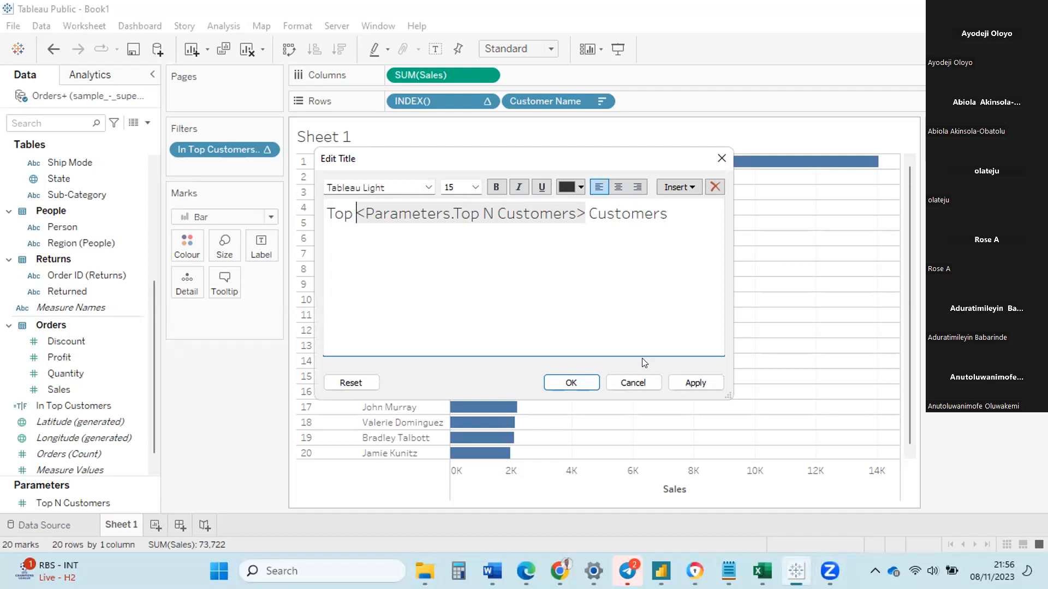
Colour the Top N Customers parameter in the title orange and apply the title
{"action": "double_click", "coordinate": [368, 207]}
{"action": "left_click_drag", "start_coordinate": [367, 207], "coordinate": [410, 222]}
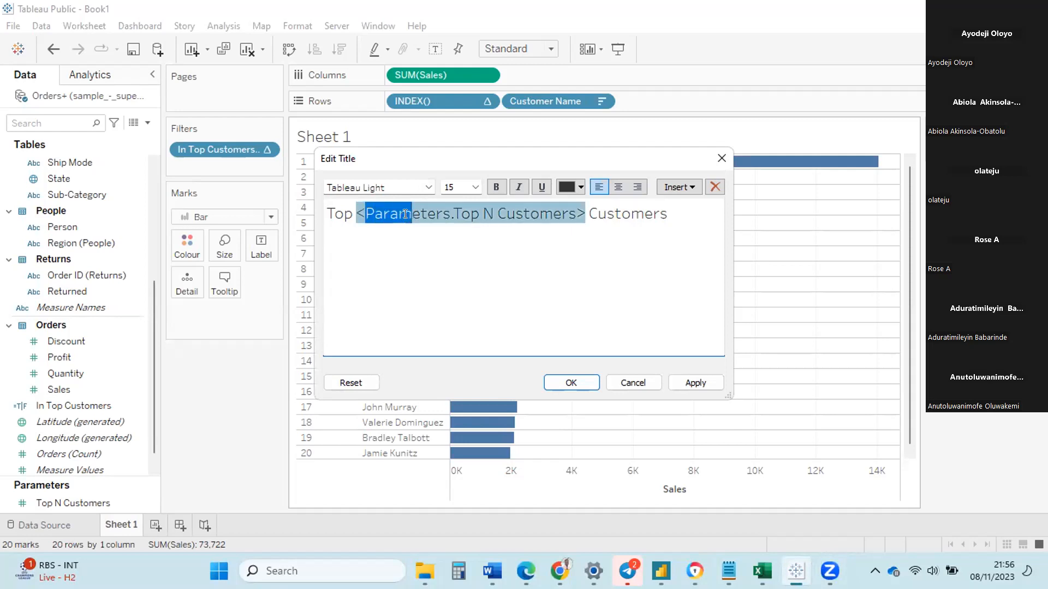
{"action": "left_click", "coordinate": [409, 251]}
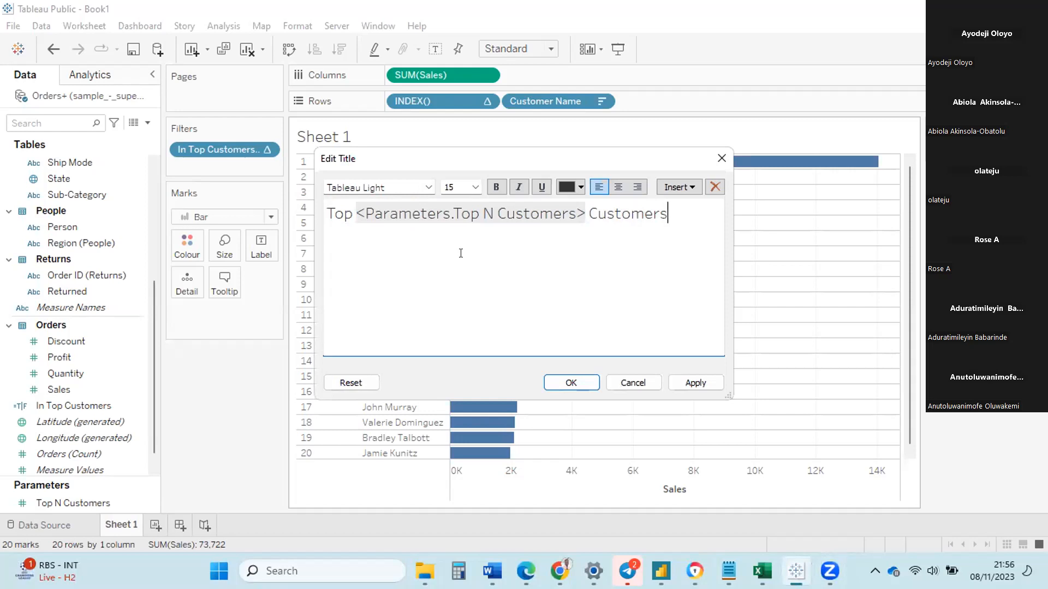
{"action": "left_click_drag", "start_coordinate": [353, 214], "coordinate": [582, 210]}
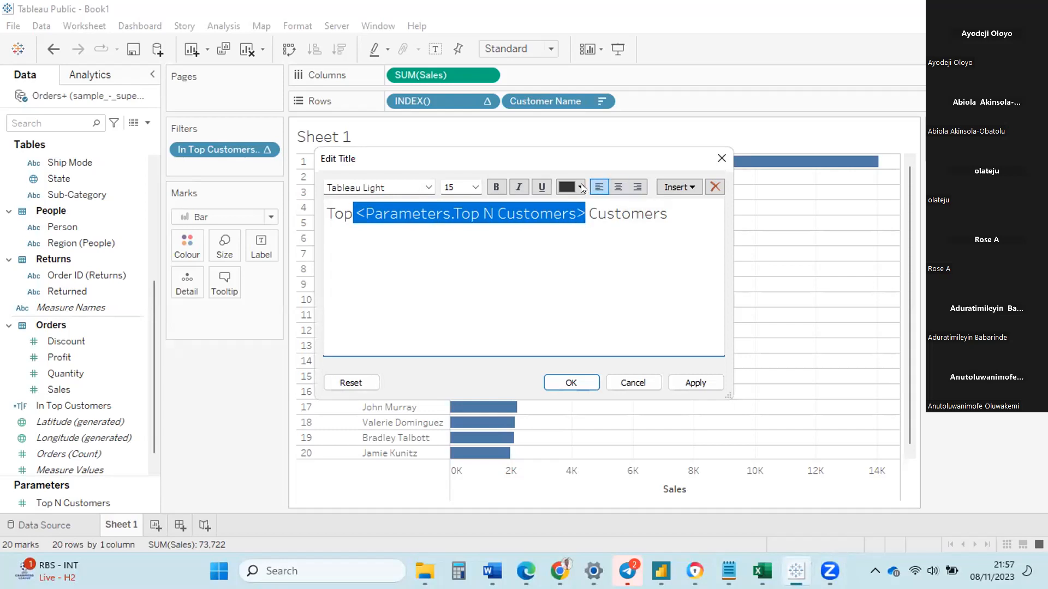
{"action": "left_click", "coordinate": [582, 188]}
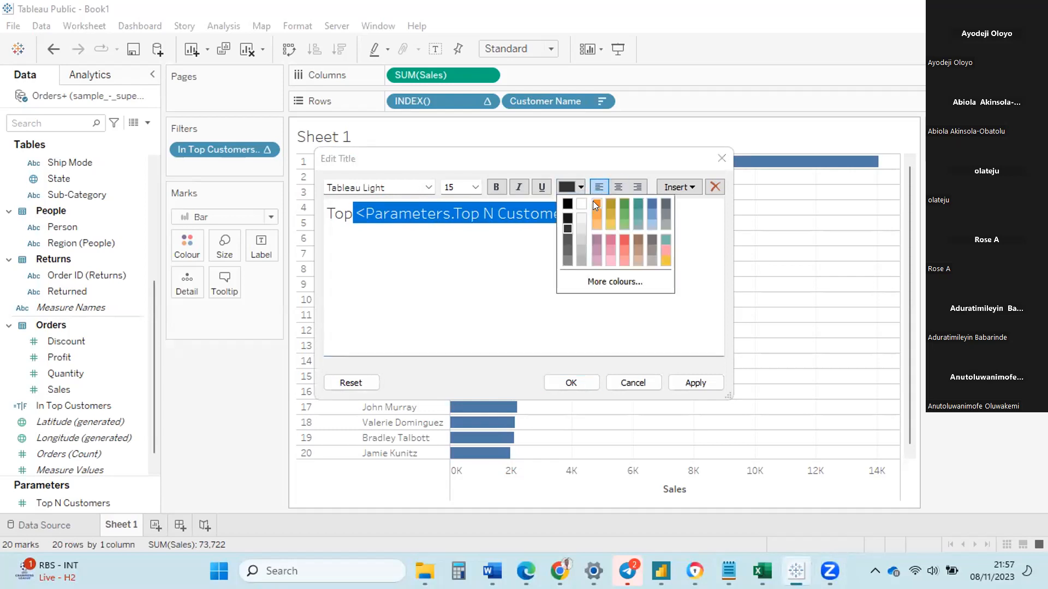
{"action": "left_click", "coordinate": [595, 204]}
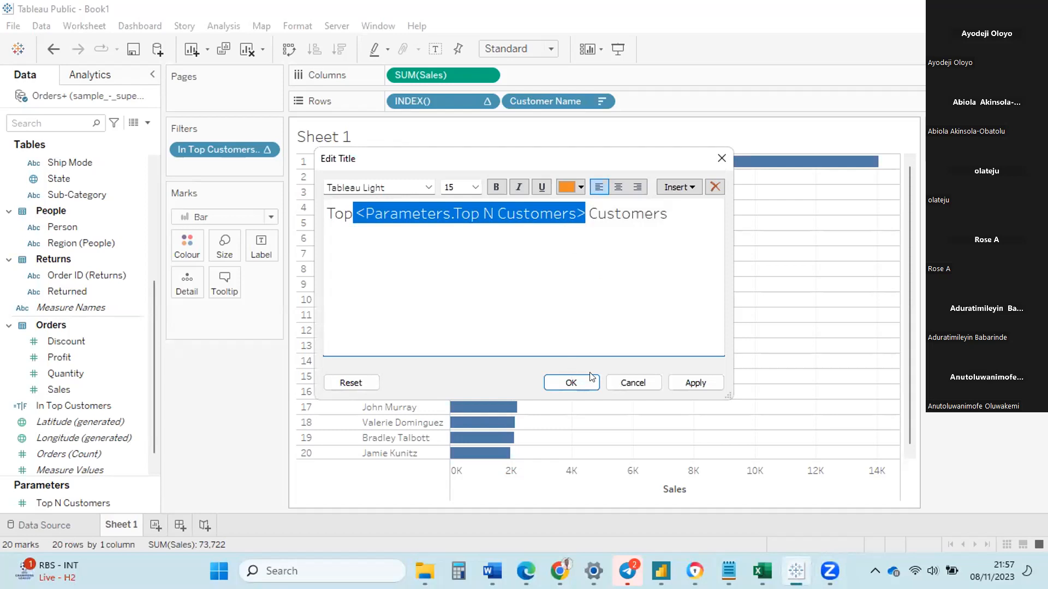
{"action": "left_click", "coordinate": [676, 382]}
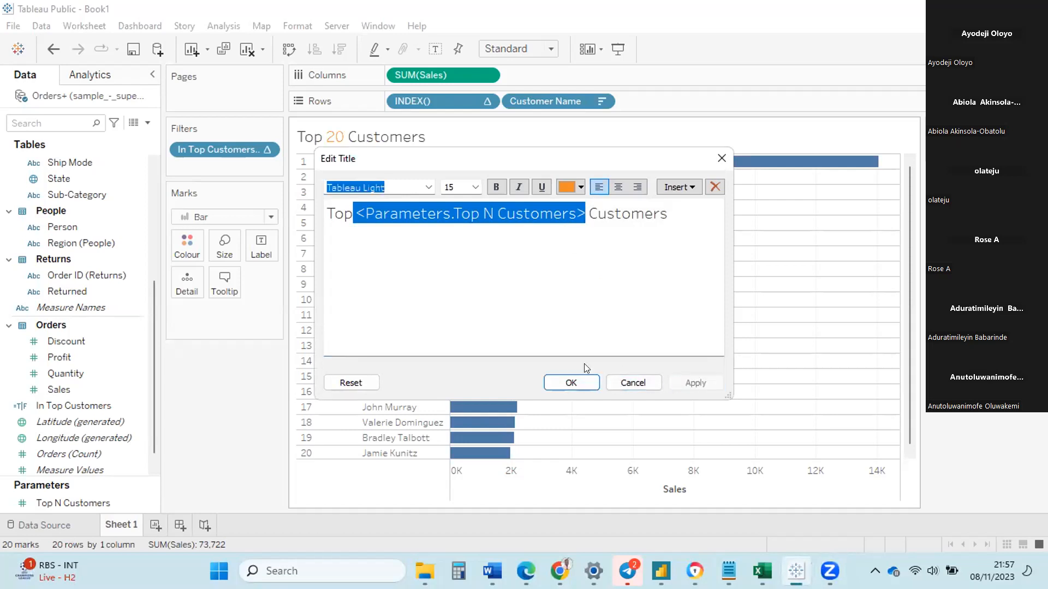
{"action": "left_click", "coordinate": [567, 384]}
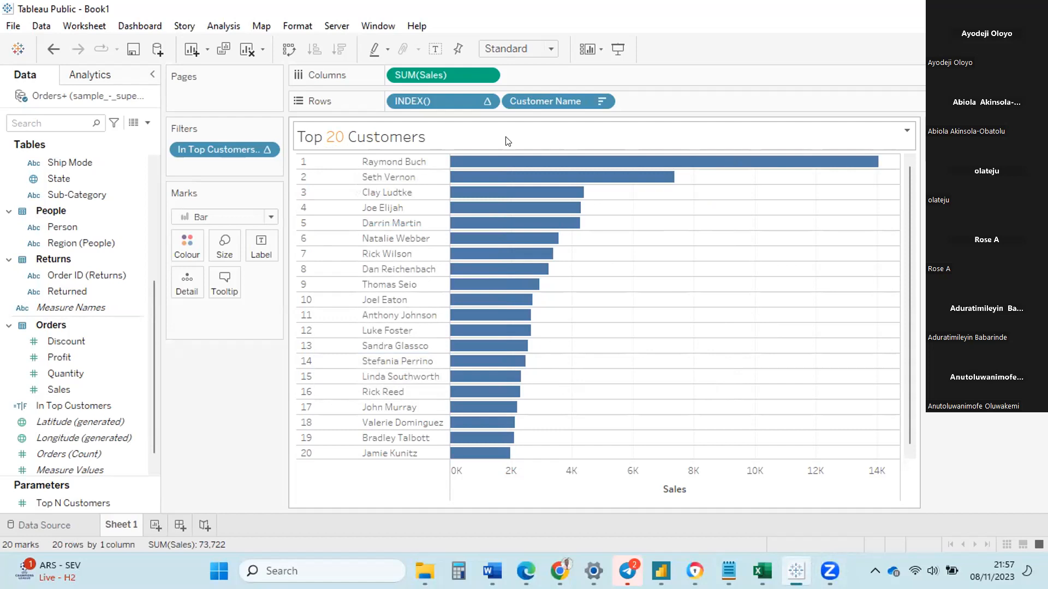
Review the sheet title's text and parameter in the title editor, leaving it as is
{"action": "right_click", "coordinate": [453, 139]}
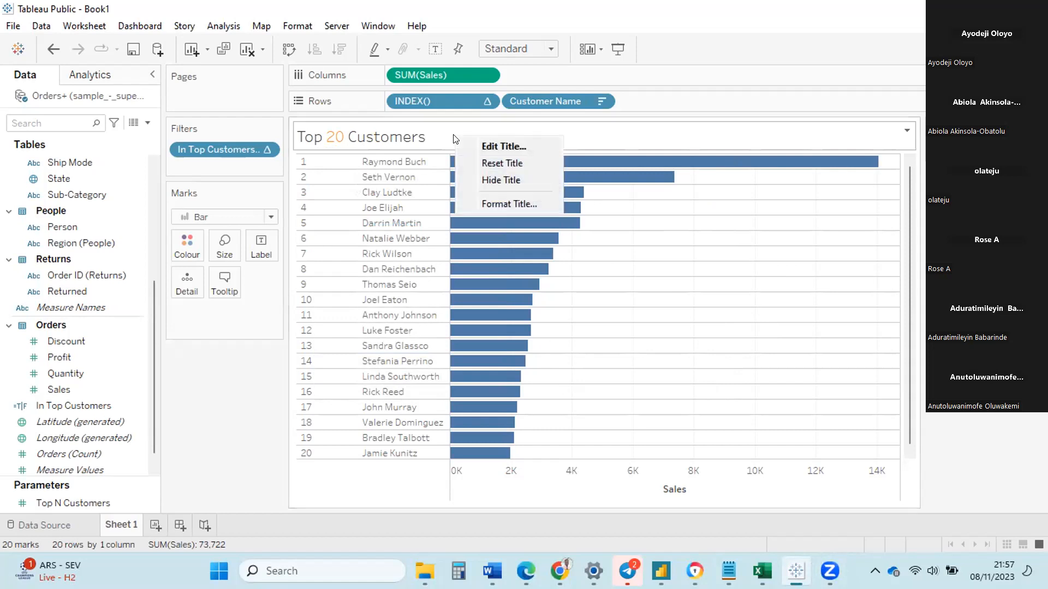
{"action": "left_click", "coordinate": [484, 148]}
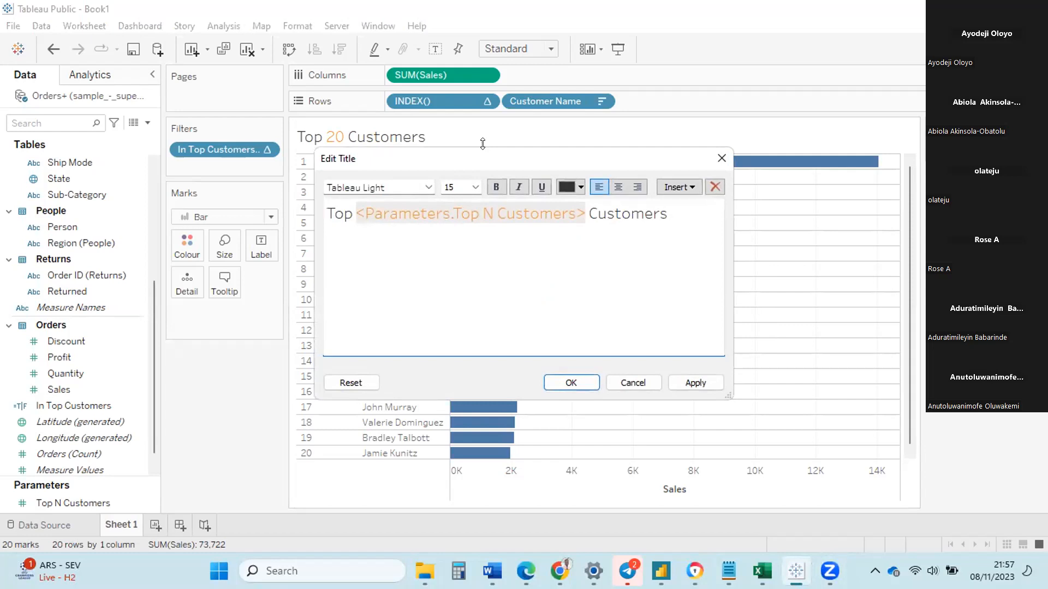
{"action": "left_click", "coordinate": [718, 155]}
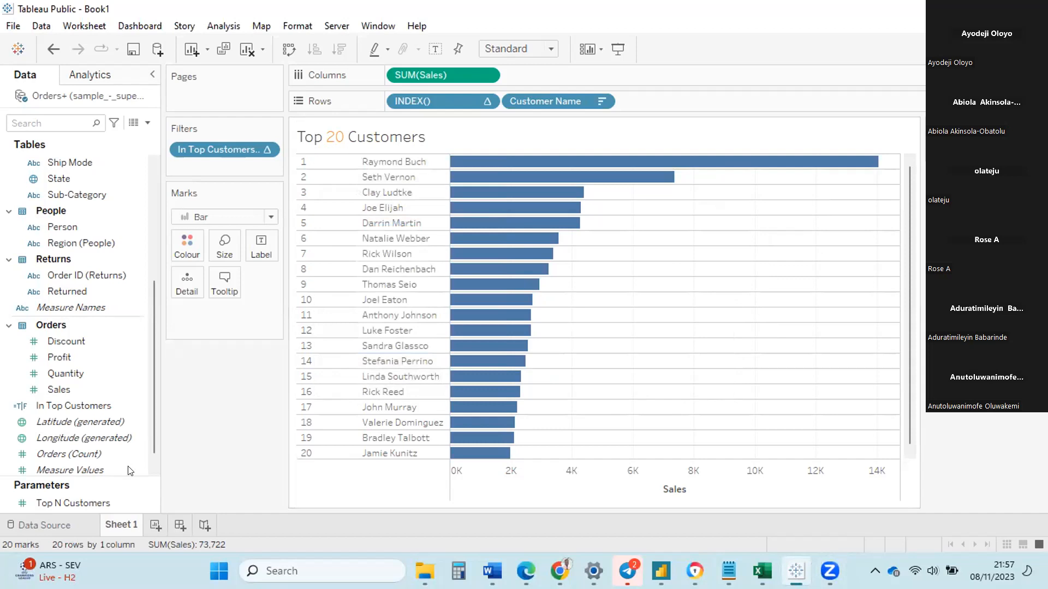
Set the Top N Customers parameter to 10
{"action": "left_click", "coordinate": [87, 503]}
{"action": "key", "text": "Return"}
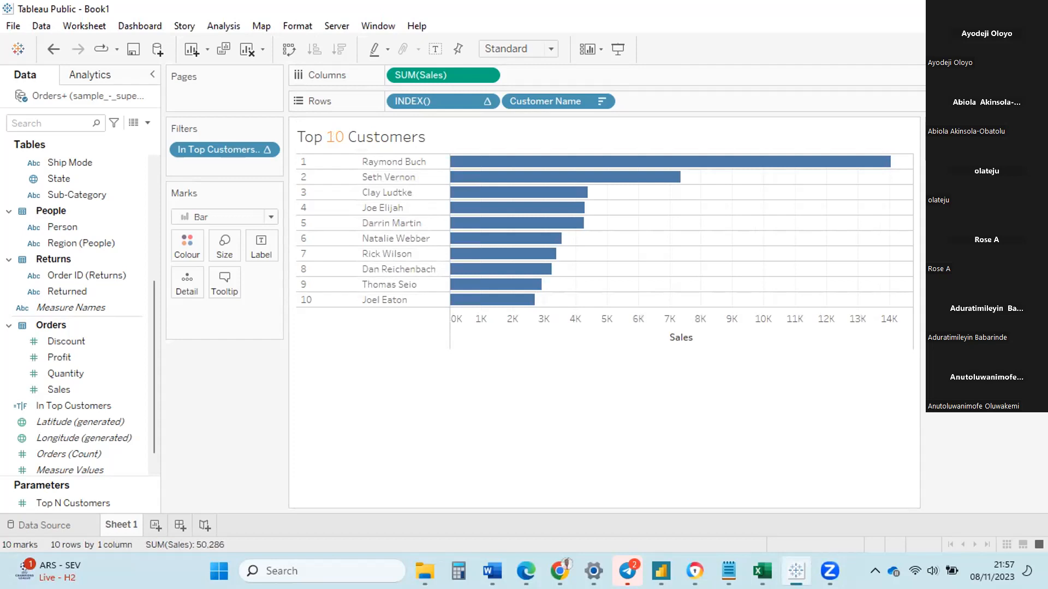
{"action": "left_click", "coordinate": [1034, 126]}
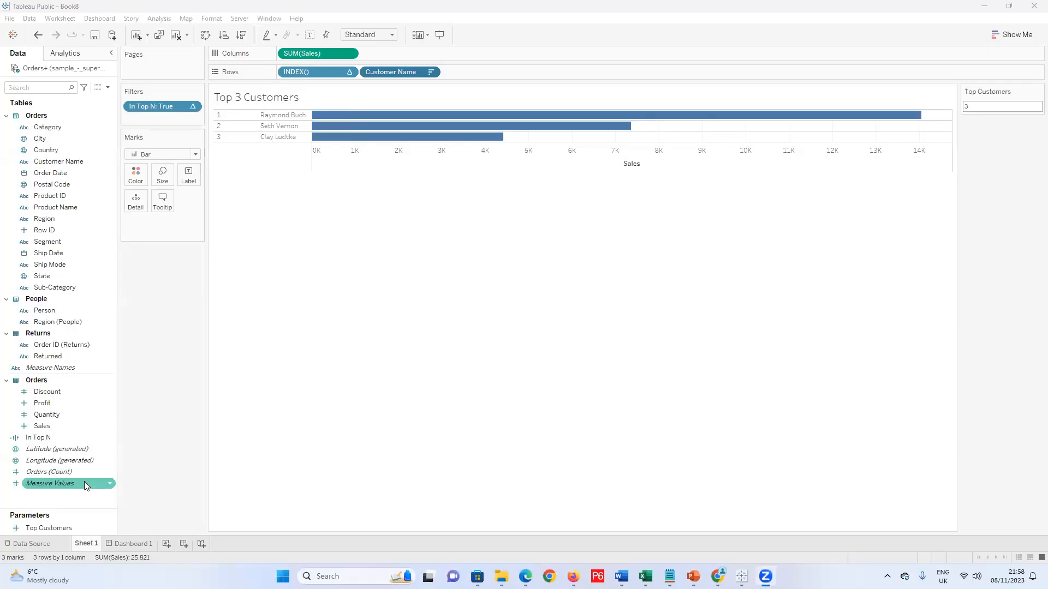
Rename the Top Customers parameter in Book8 to Top, keeping it off the chart's columns
{"action": "double_click", "coordinate": [55, 528]}
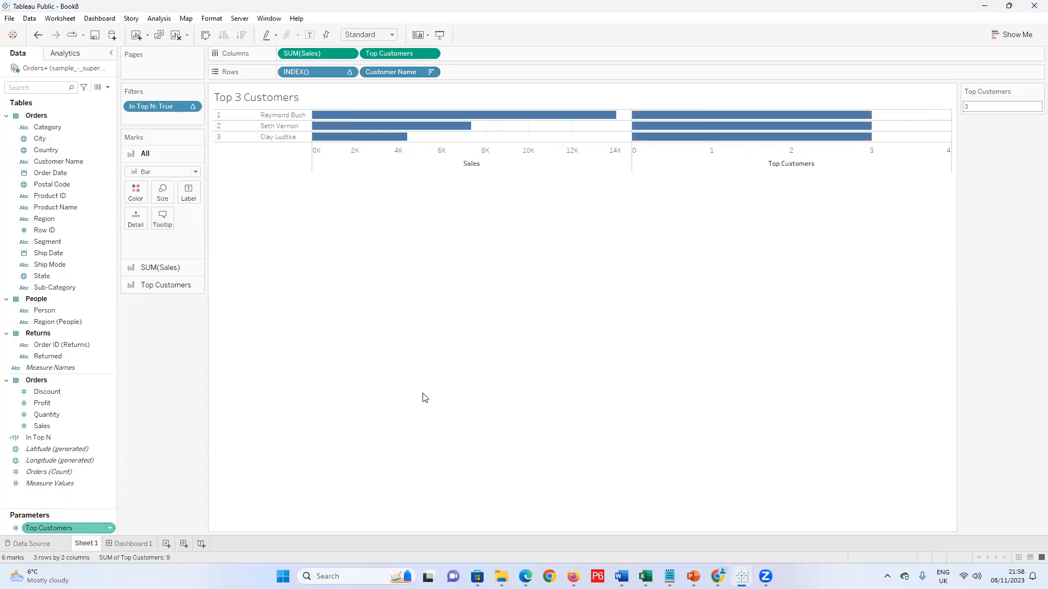
{"action": "key", "text": "ctrl+z"}
{"action": "right_click", "coordinate": [62, 525]}
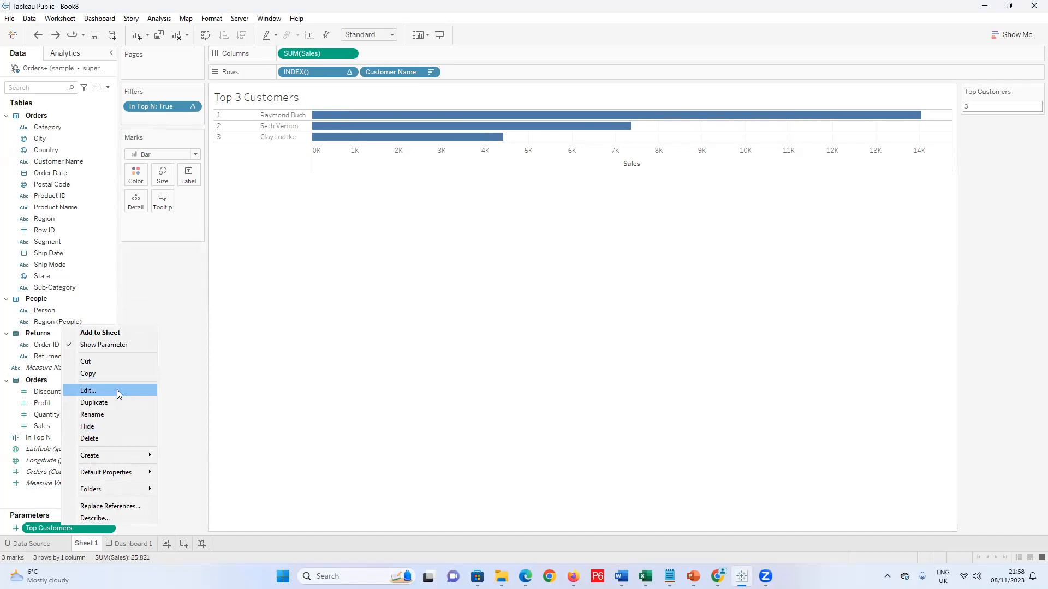
{"action": "left_click", "coordinate": [112, 415]}
{"action": "left_click", "coordinate": [73, 525]}
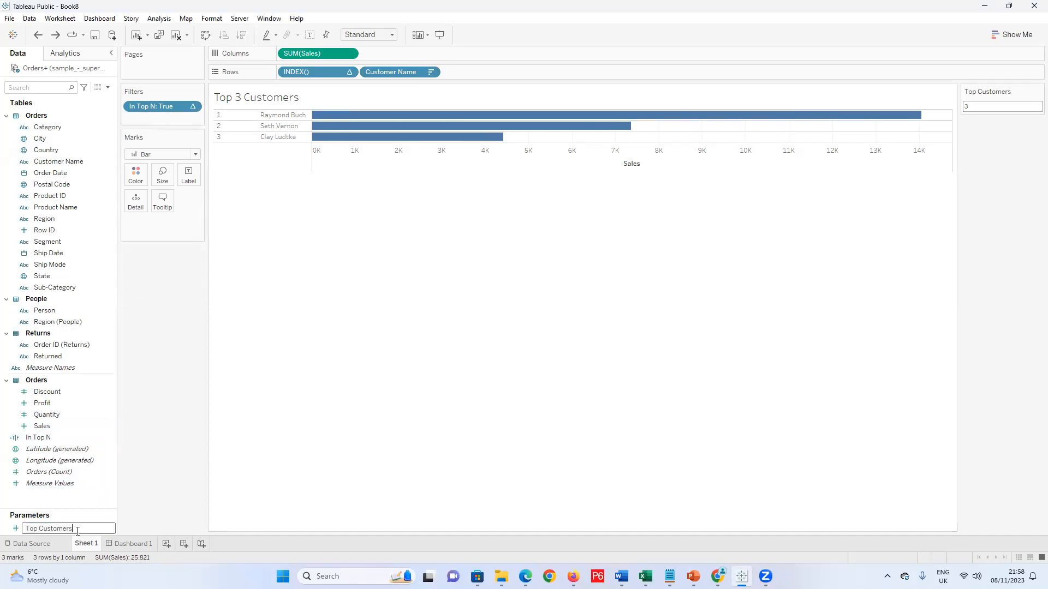
{"action": "key", "text": "BackSpace"}
{"action": "key", "text": "BackSpace"}
{"action": "key", "text": "BackSpace"}
{"action": "key", "text": "BackSpace"}
{"action": "key", "text": "BackSpace"}
{"action": "key", "text": "BackSpace"}
{"action": "key", "text": "BackSpace"}
{"action": "key", "text": "BackSpace"}
{"action": "key", "text": "BackSpace"}
{"action": "key", "text": "Return"}
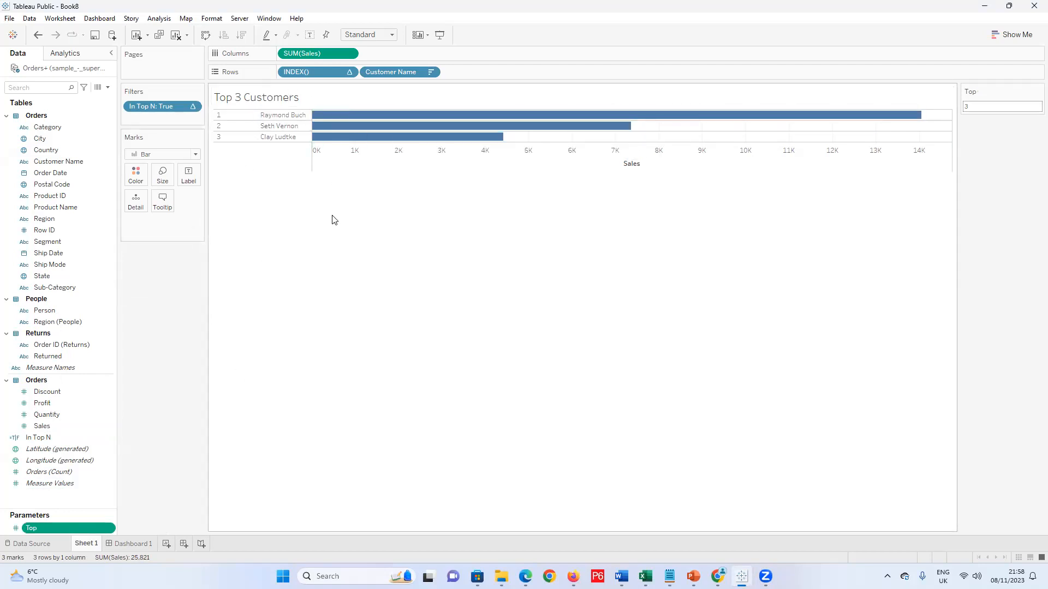
Create a new worksheet and plot Sales in rows against the year of Order Date in columns
{"action": "left_click", "coordinate": [166, 544]}
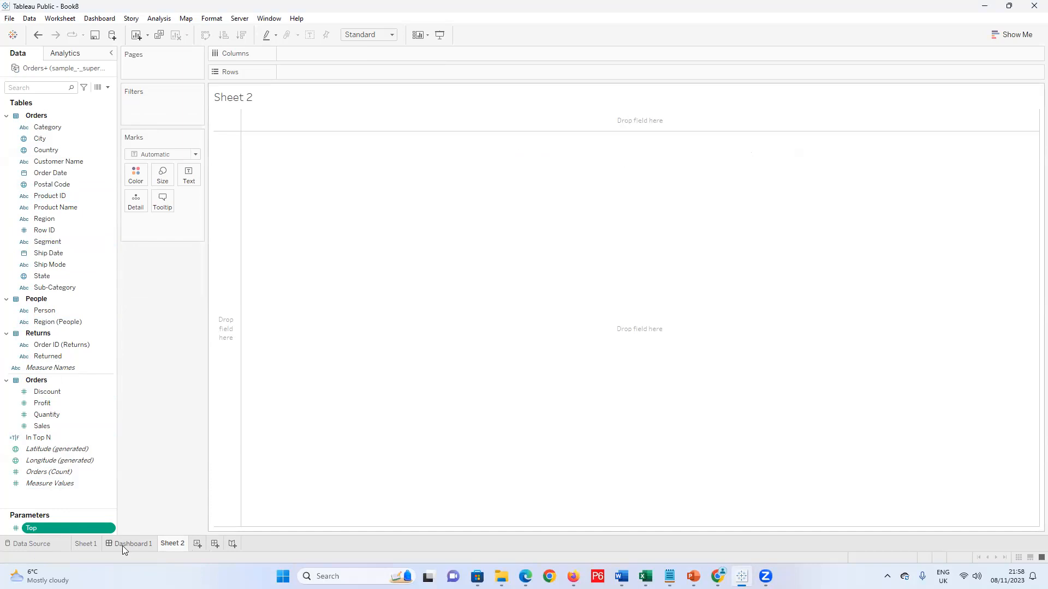
{"action": "mouse_move", "coordinate": [109, 545]}
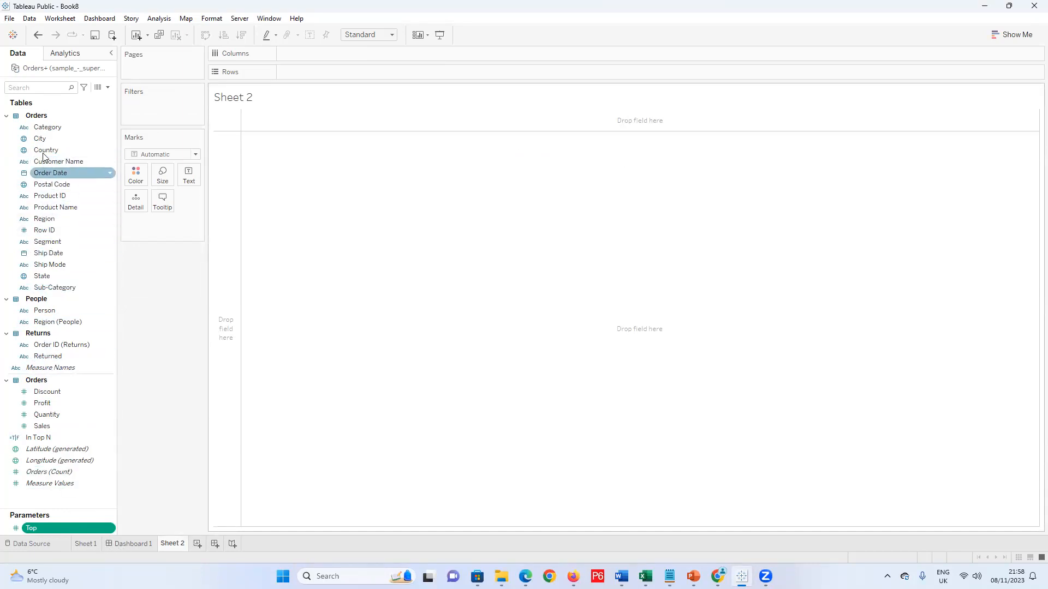
{"action": "left_click_drag", "start_coordinate": [50, 173], "coordinate": [338, 55]}
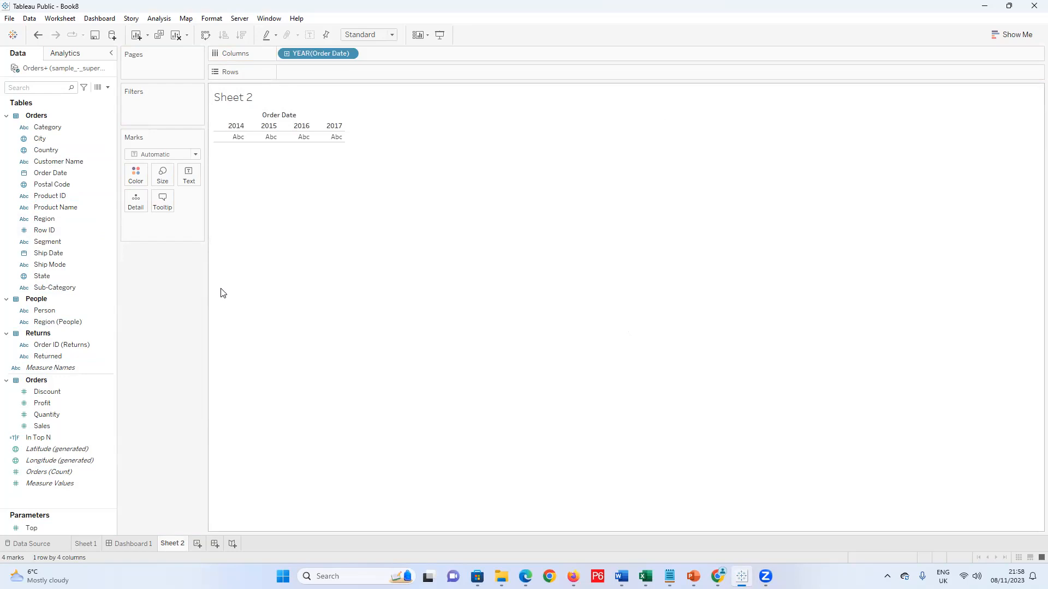
{"action": "left_click", "coordinate": [48, 277]}
{"action": "left_click_drag", "start_coordinate": [42, 426], "coordinate": [307, 72]}
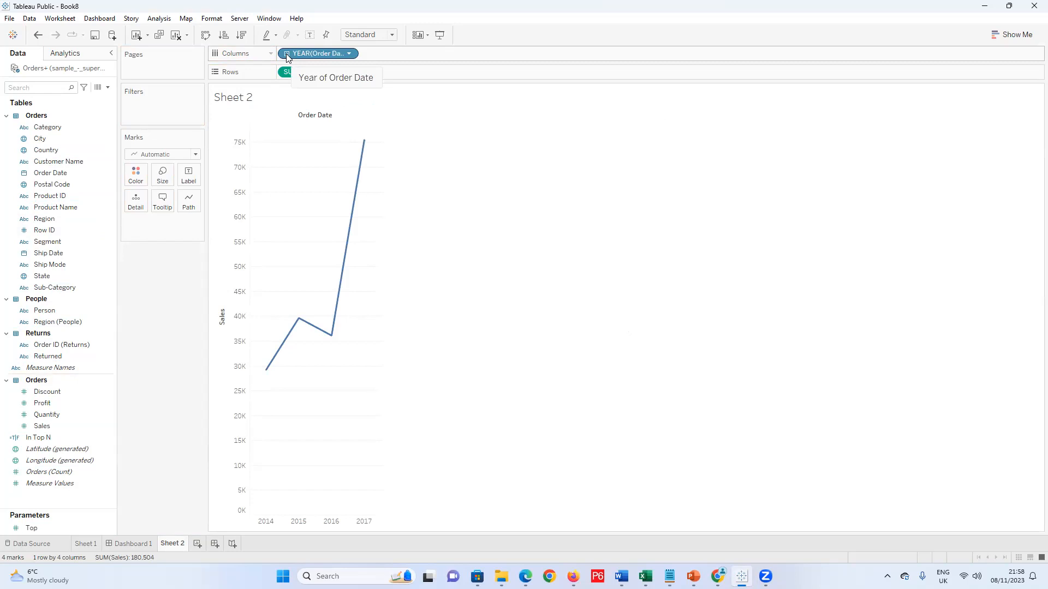
Expand the year of Order Date down to quarters and undo the expansion
{"action": "left_click", "coordinate": [287, 54]}
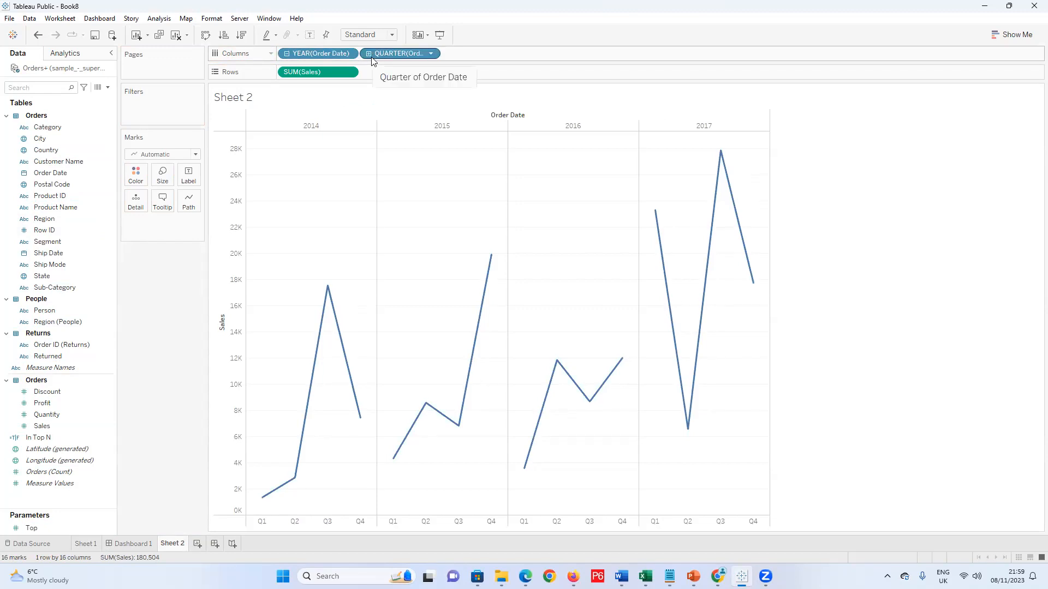
{"action": "left_click", "coordinate": [431, 54]}
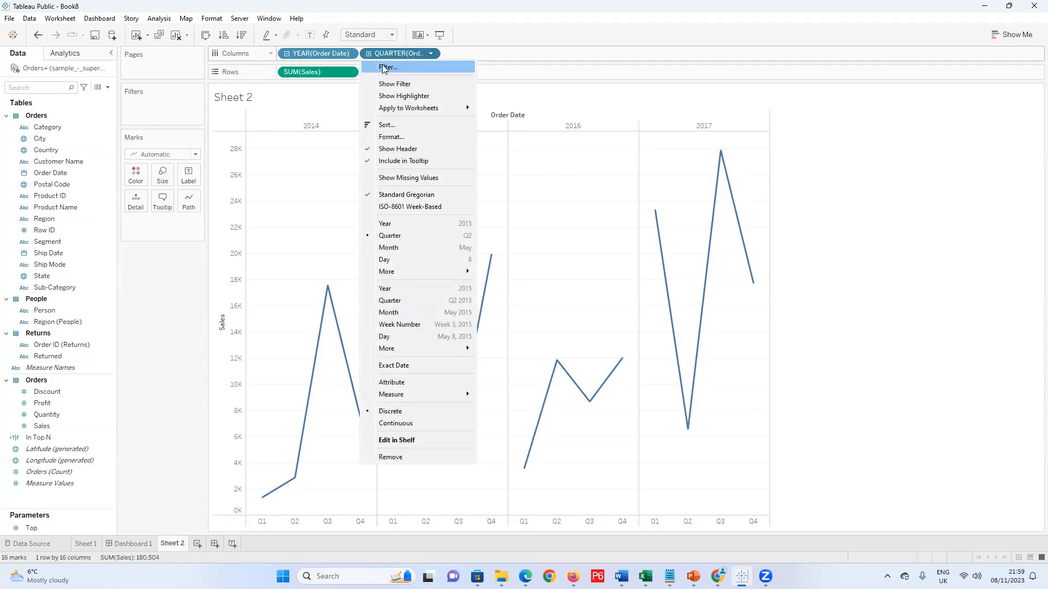
{"action": "left_click", "coordinate": [157, 251]}
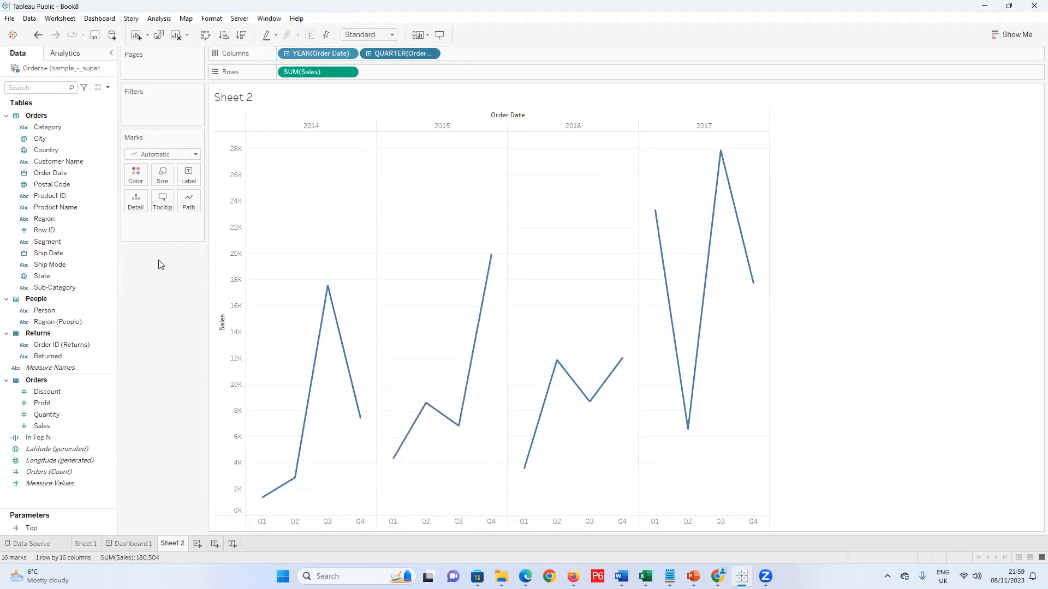
{"action": "key", "text": "ctrl+z"}
Try Order Date in columns as a continuous month, followed by a continuous quarter
{"action": "left_click", "coordinate": [348, 52]}
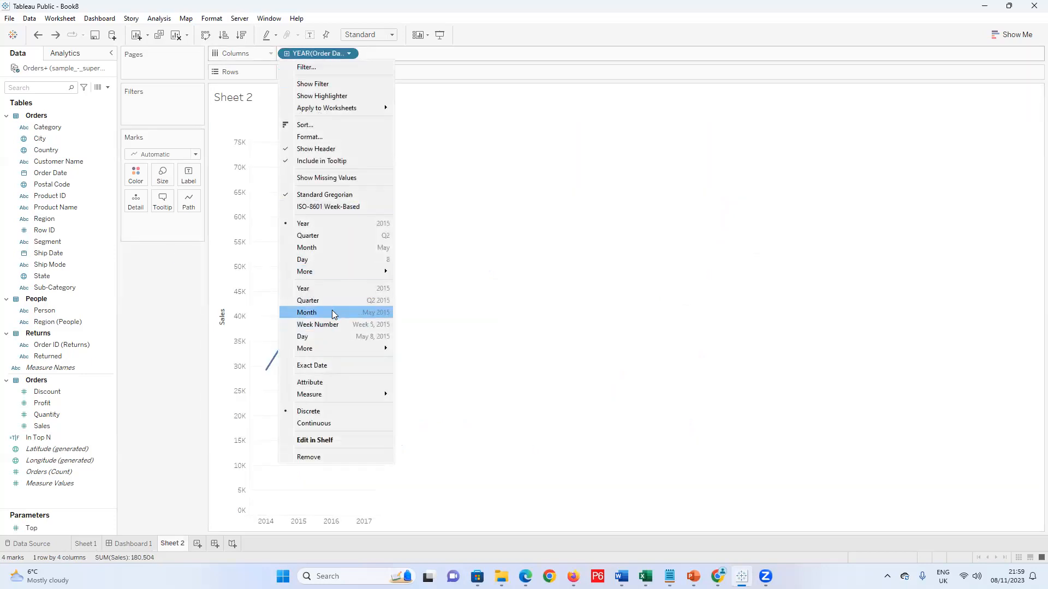
{"action": "left_click", "coordinate": [332, 313]}
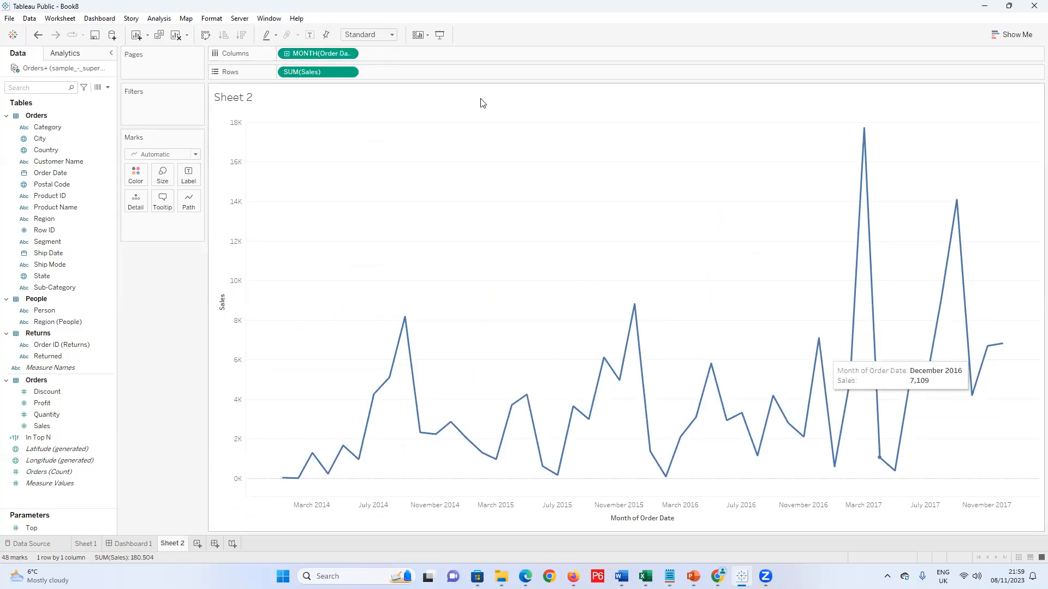
{"action": "left_click", "coordinate": [352, 55]}
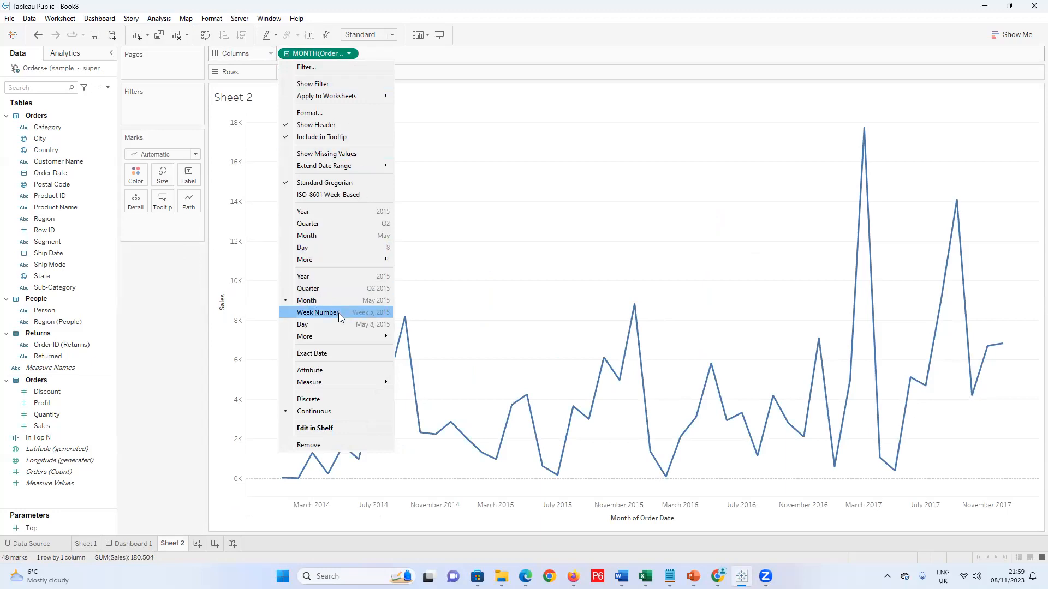
{"action": "left_click", "coordinate": [341, 291]}
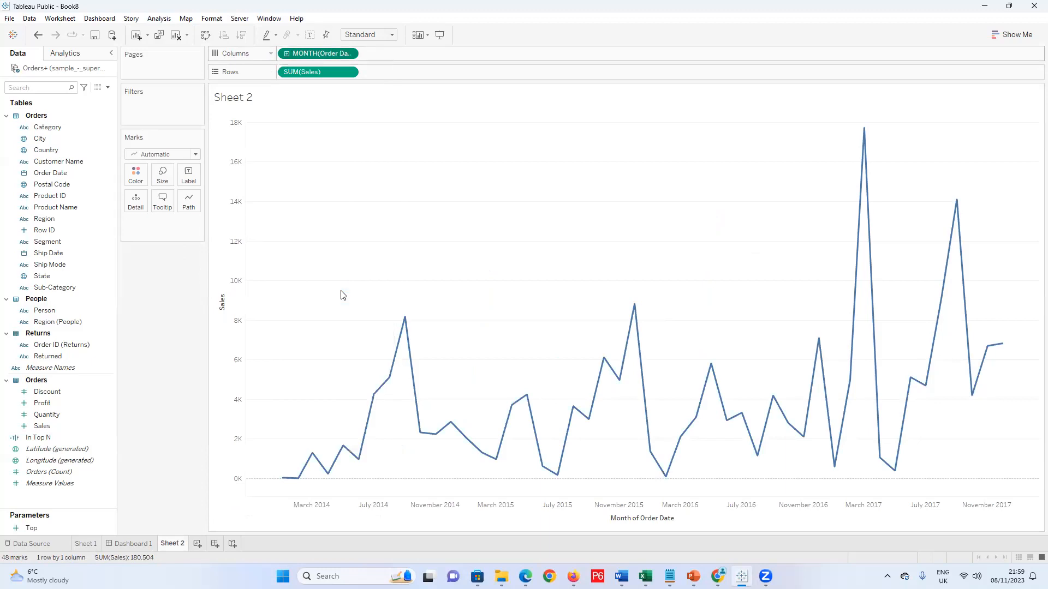
Try Order Date in columns as a discrete month, followed by a discrete day
{"action": "left_click", "coordinate": [350, 54]}
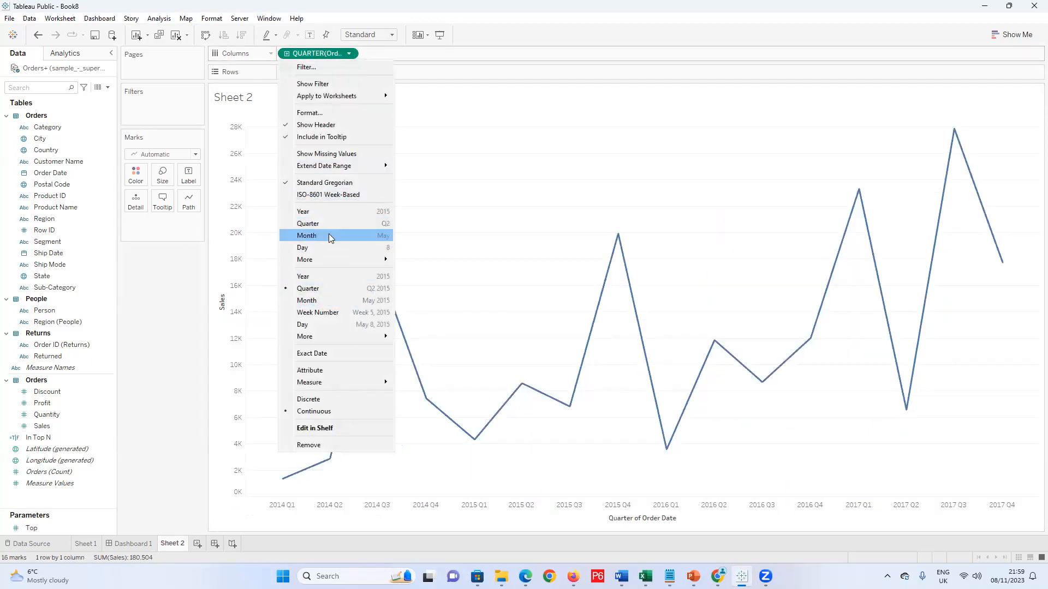
{"action": "left_click", "coordinate": [330, 235]}
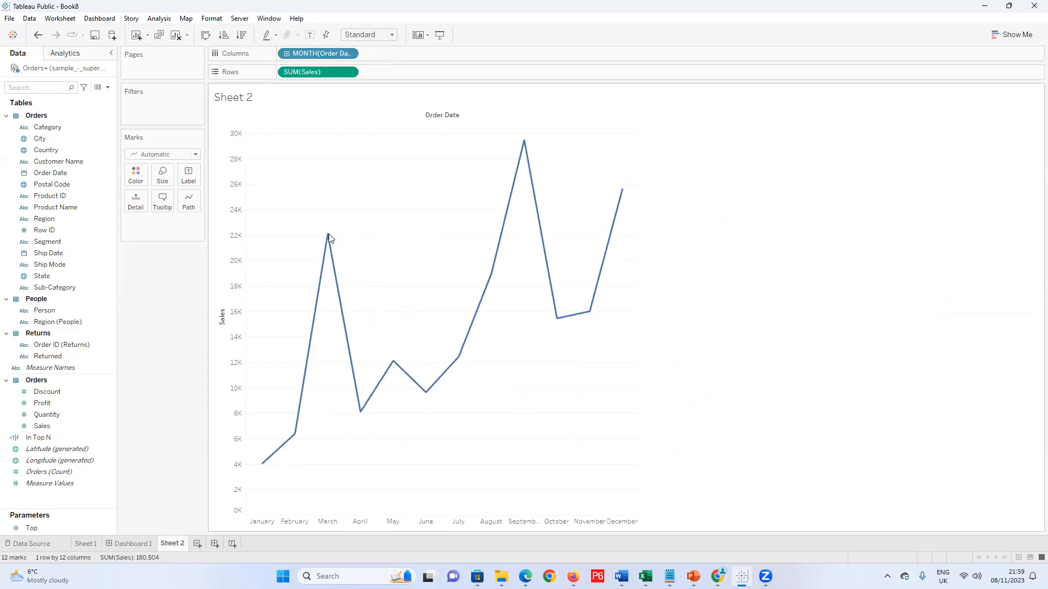
{"action": "left_click", "coordinate": [349, 54]}
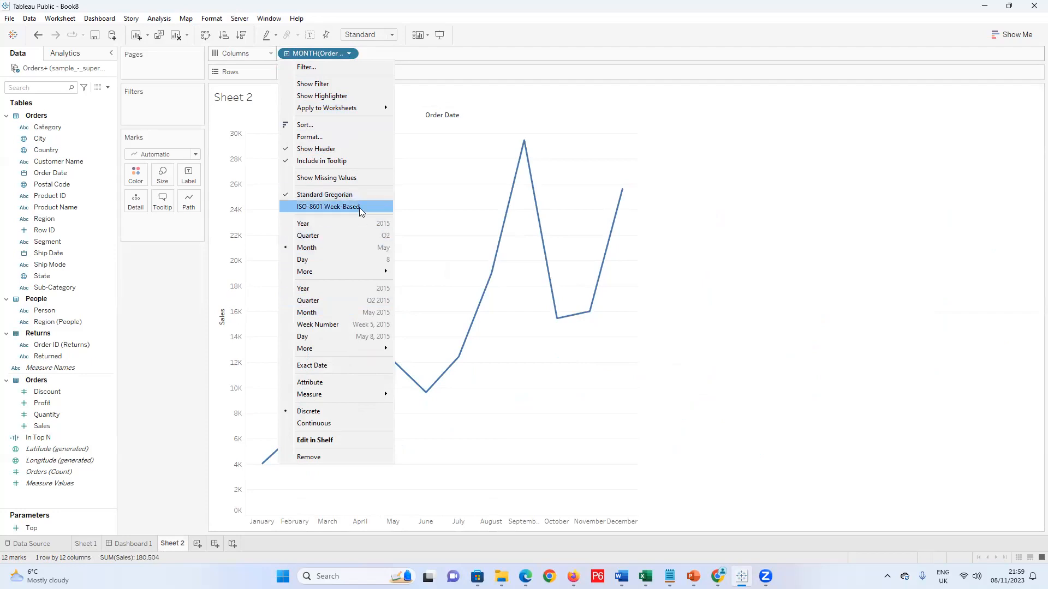
{"action": "left_click", "coordinate": [353, 260]}
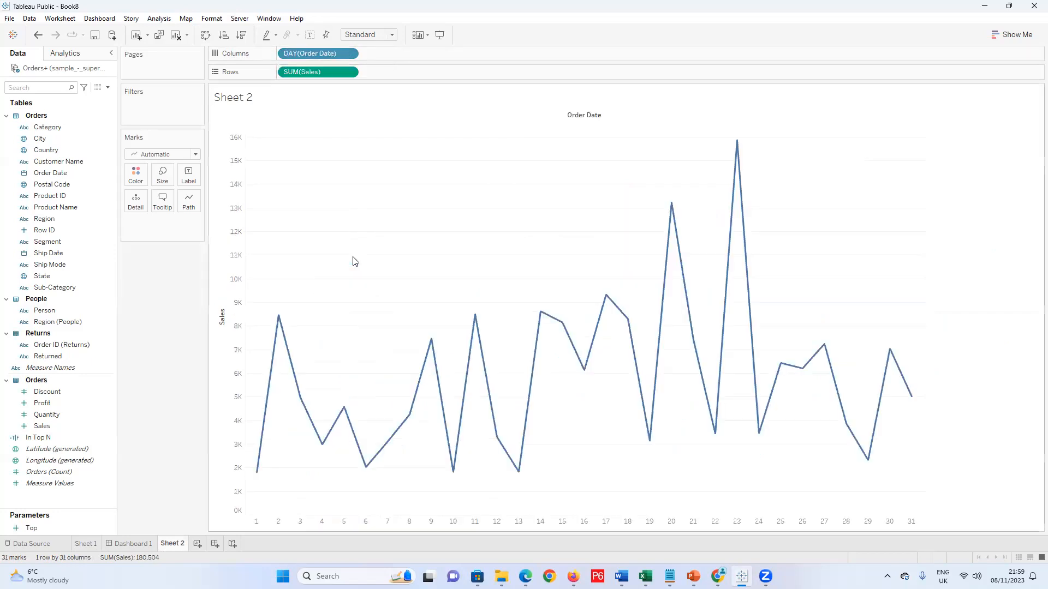
Compare the continuous month of Order Date with its discrete month, returning to the continuous one
{"action": "left_click", "coordinate": [349, 53]}
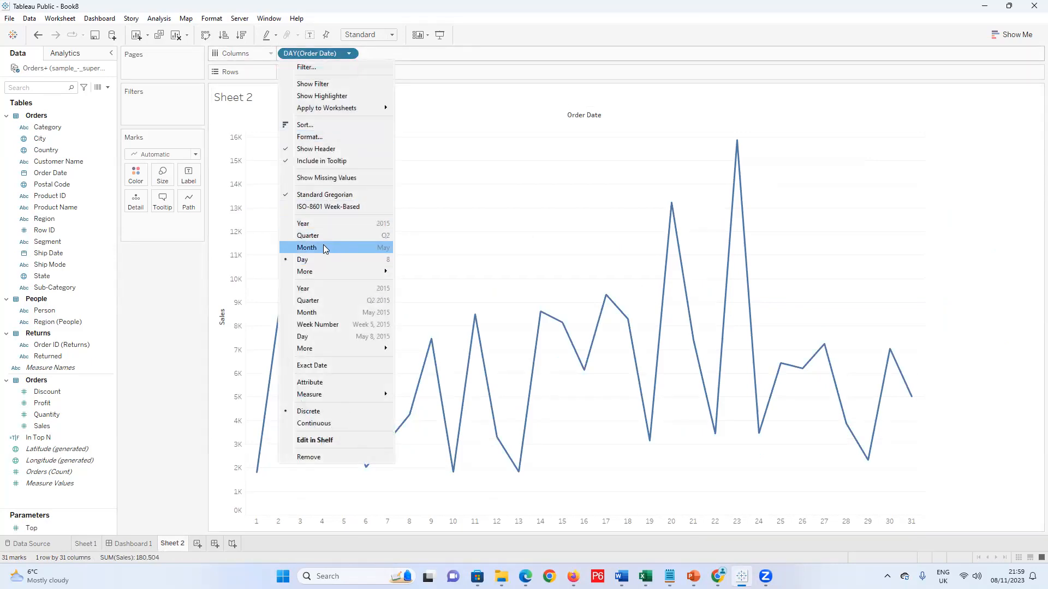
{"action": "left_click", "coordinate": [341, 312]}
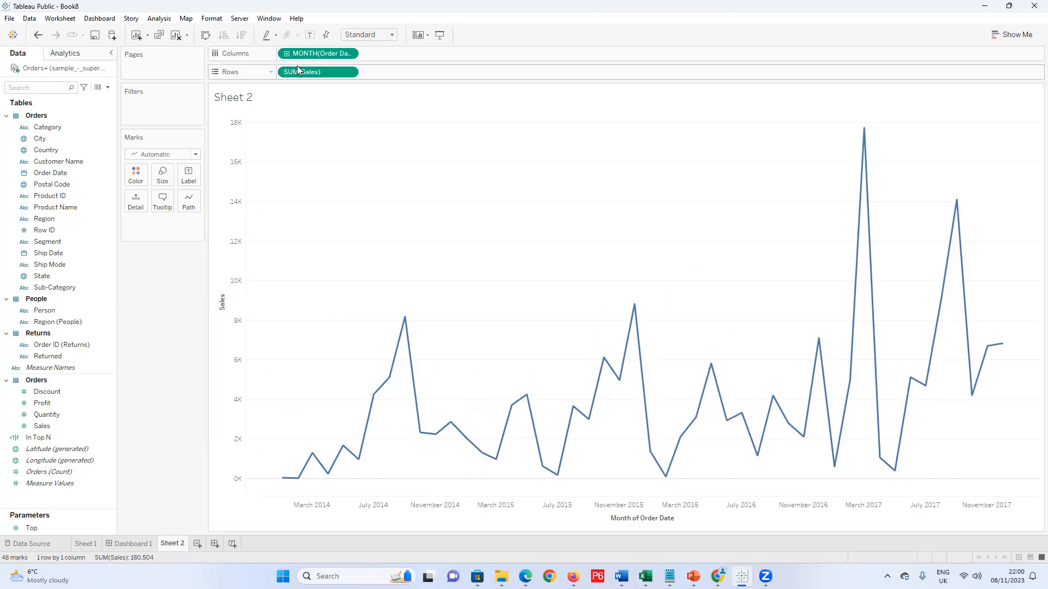
{"action": "left_click", "coordinate": [349, 54]}
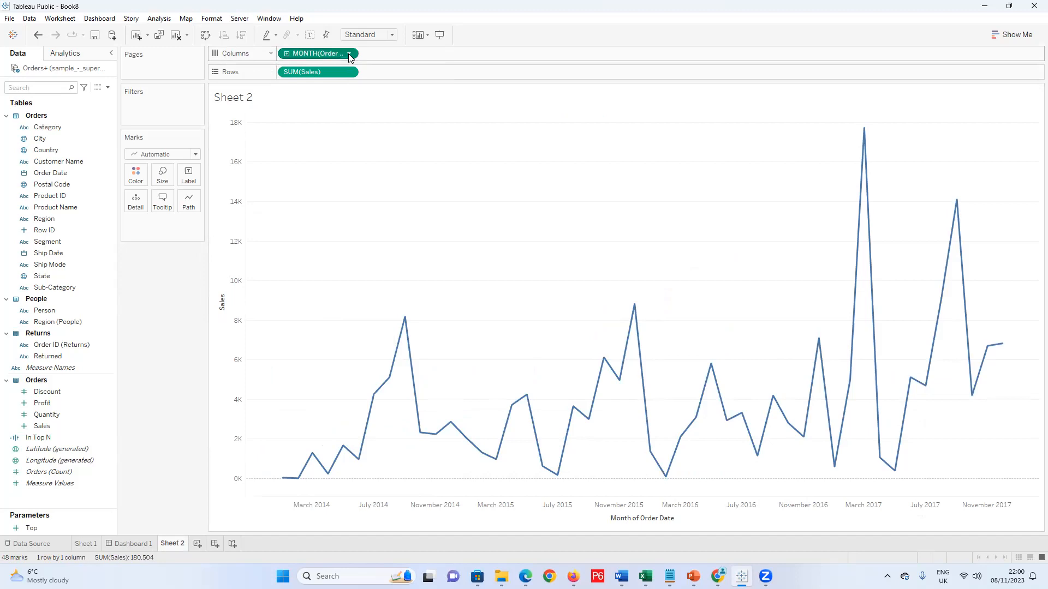
{"action": "left_click", "coordinate": [315, 237]}
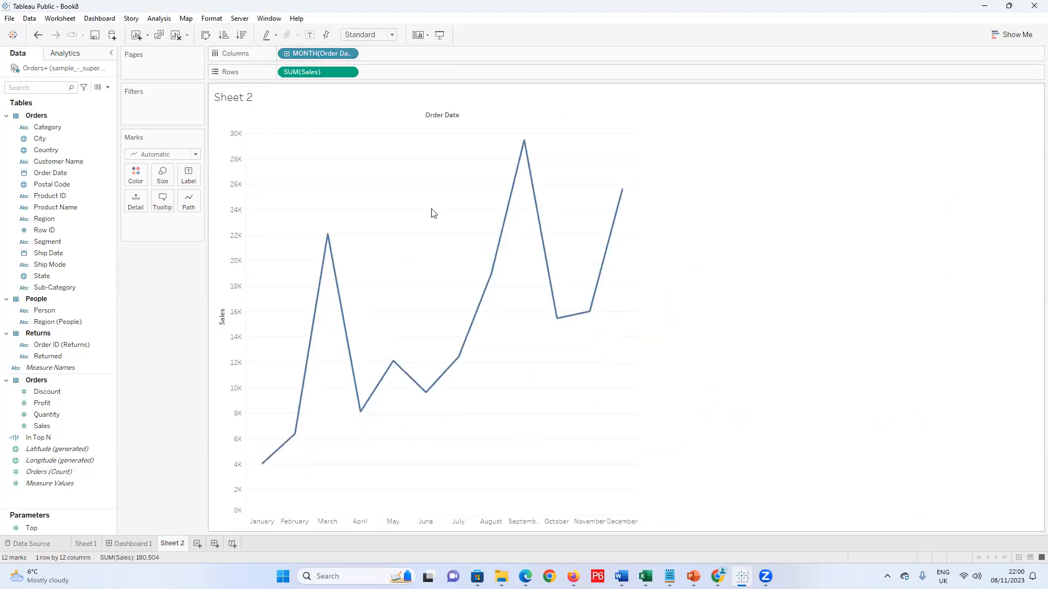
{"action": "left_click", "coordinate": [352, 54]}
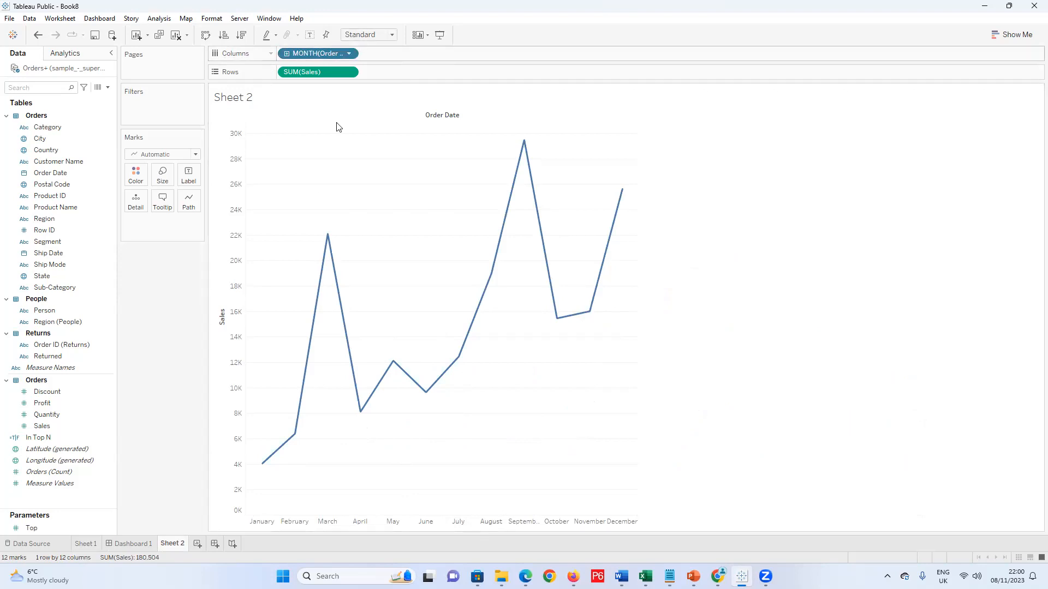
{"action": "left_click", "coordinate": [327, 311]}
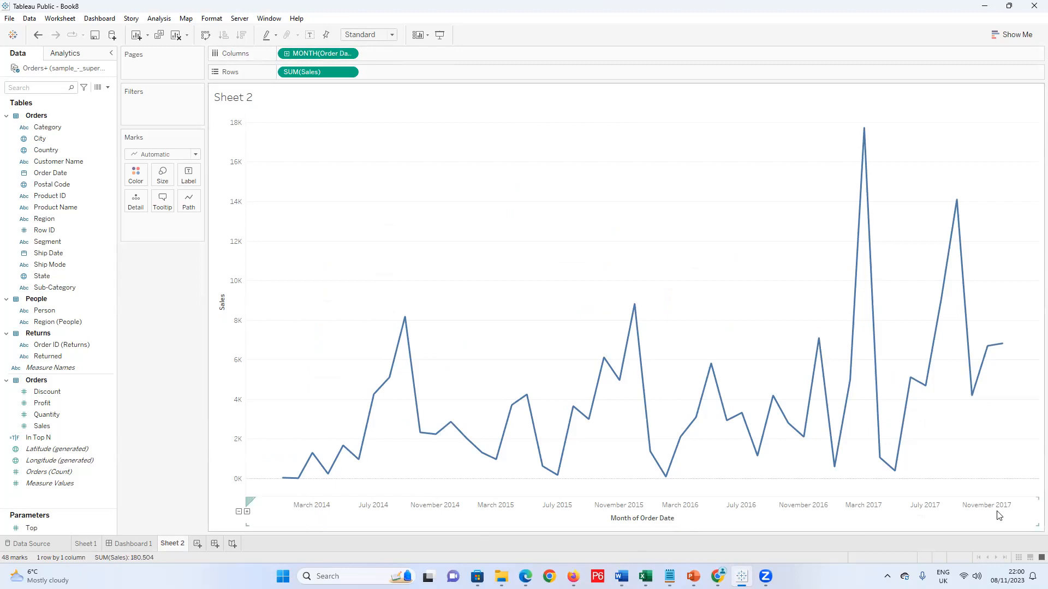
Switch Order Date to the discrete month once more and set it back to the continuous month with year
{"action": "left_click", "coordinate": [349, 53]}
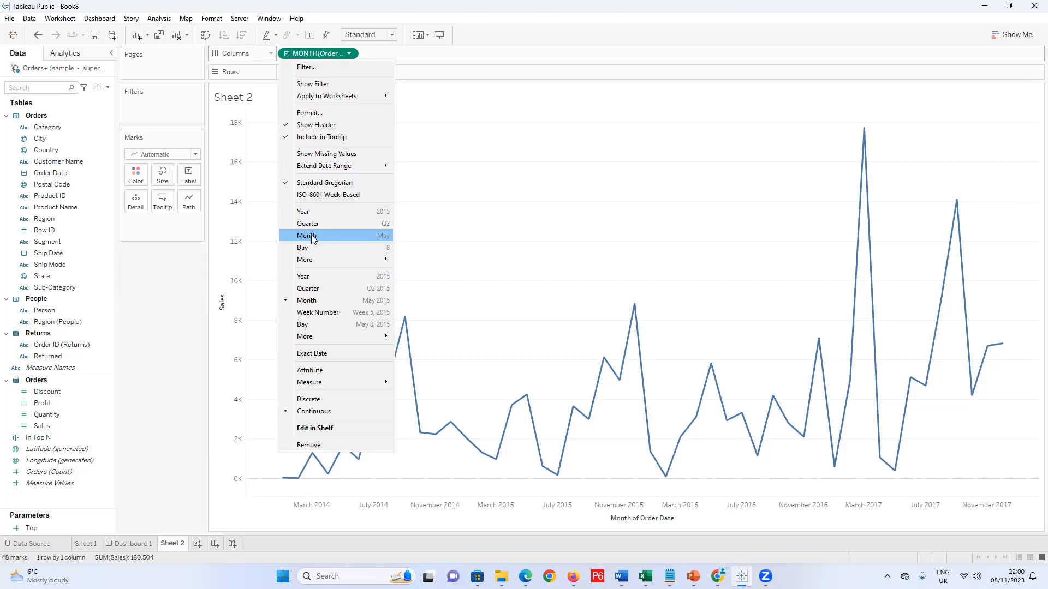
{"action": "left_click", "coordinate": [312, 236]}
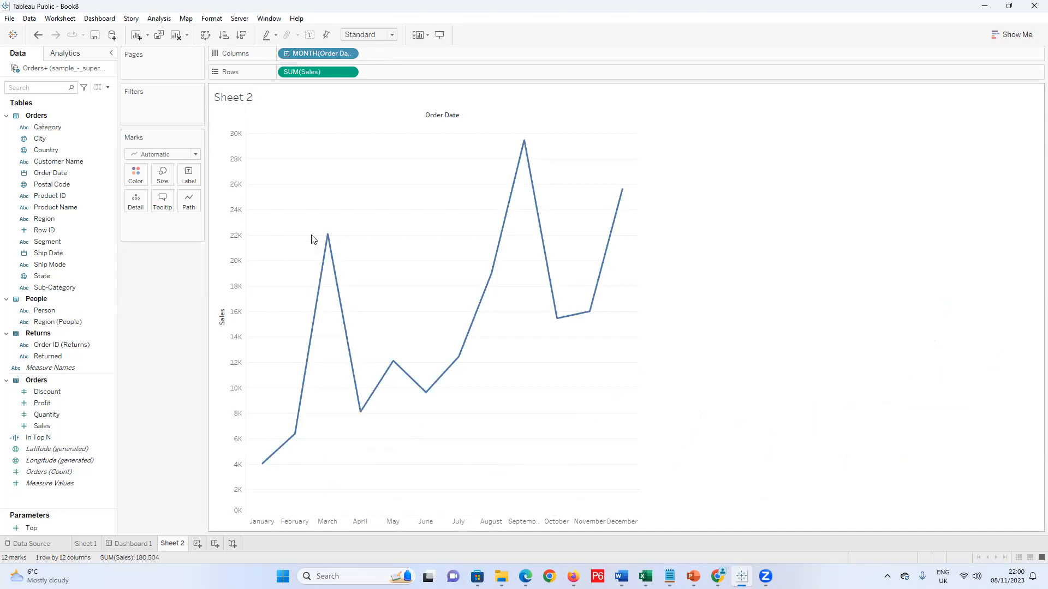
{"action": "left_click", "coordinate": [349, 54]}
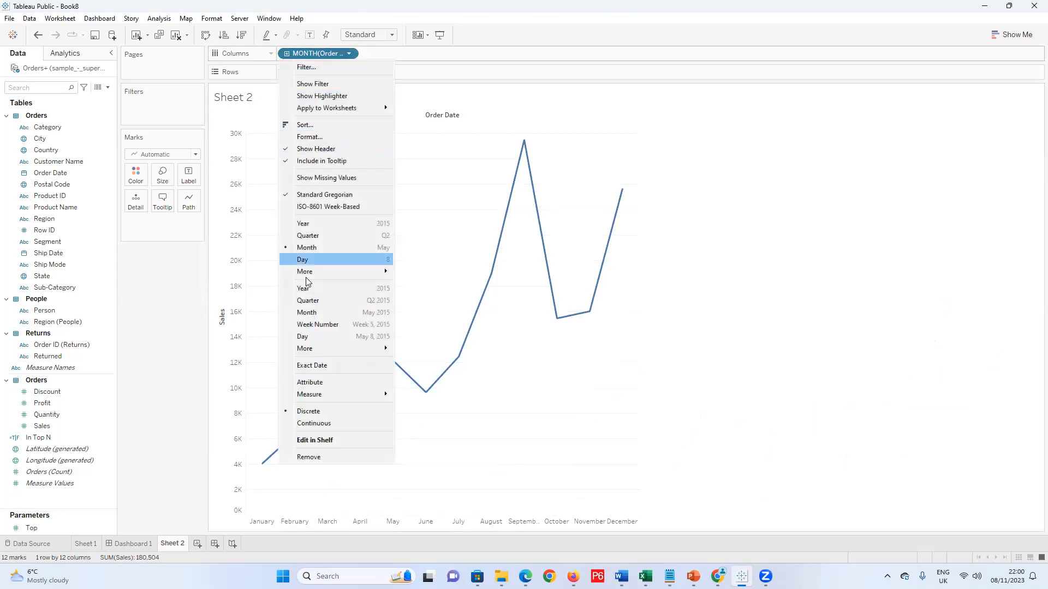
{"action": "left_click", "coordinate": [310, 317]}
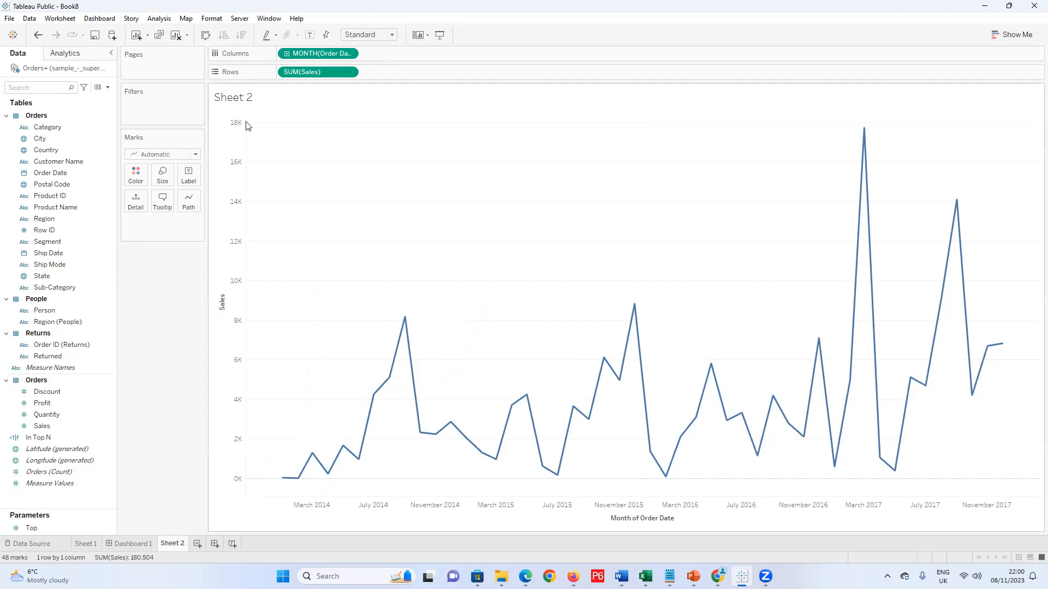
Change the mark type of the Sales by Order Date chart to Bar
{"action": "left_click", "coordinate": [195, 155]}
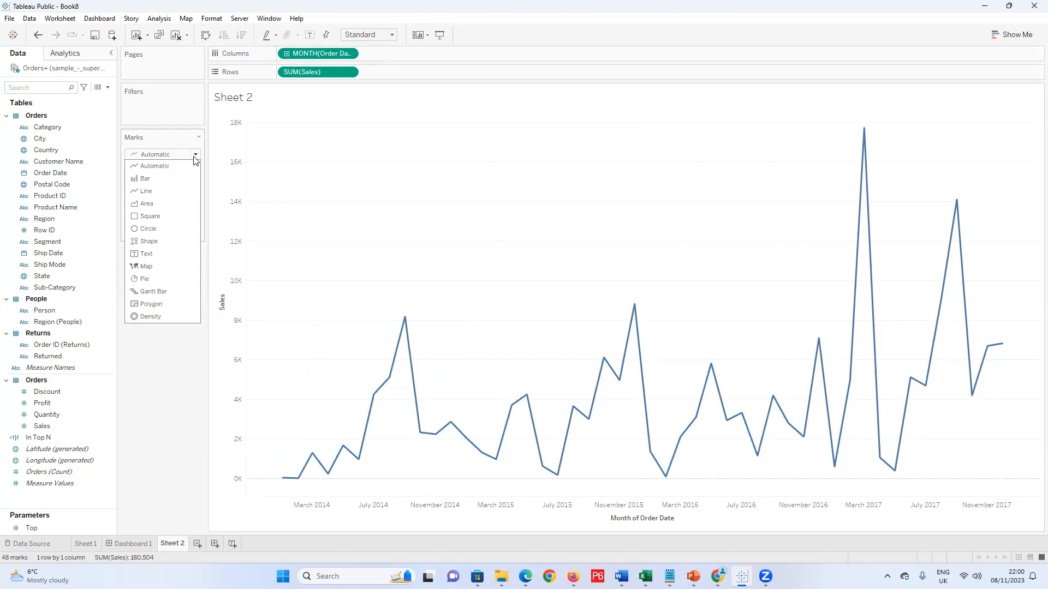
{"action": "left_click", "coordinate": [174, 178]}
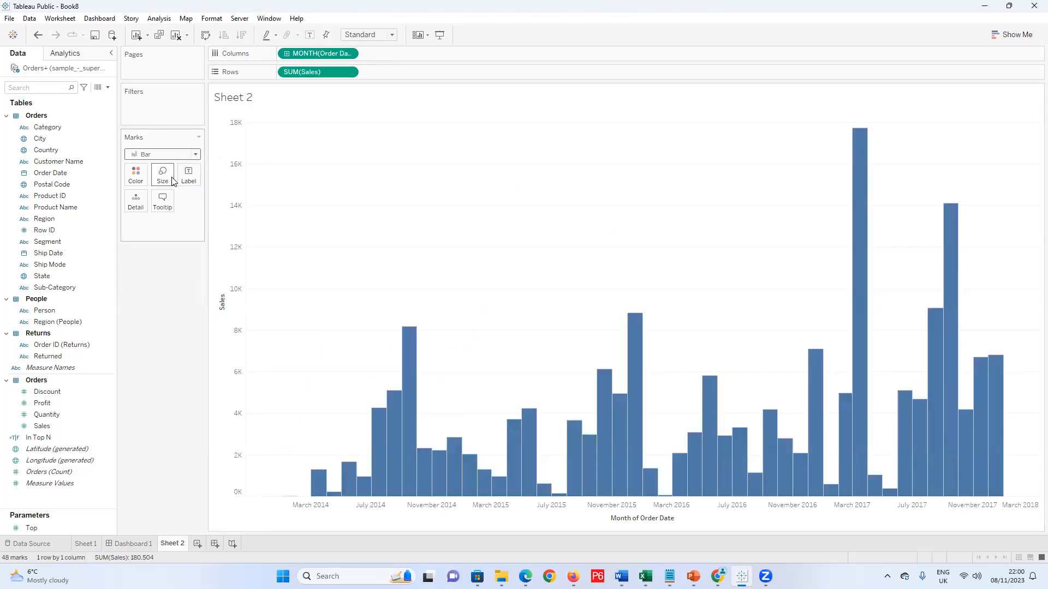
Drill Order Date down to week and day, and return it to the continuous week number
{"action": "left_click", "coordinate": [287, 53]}
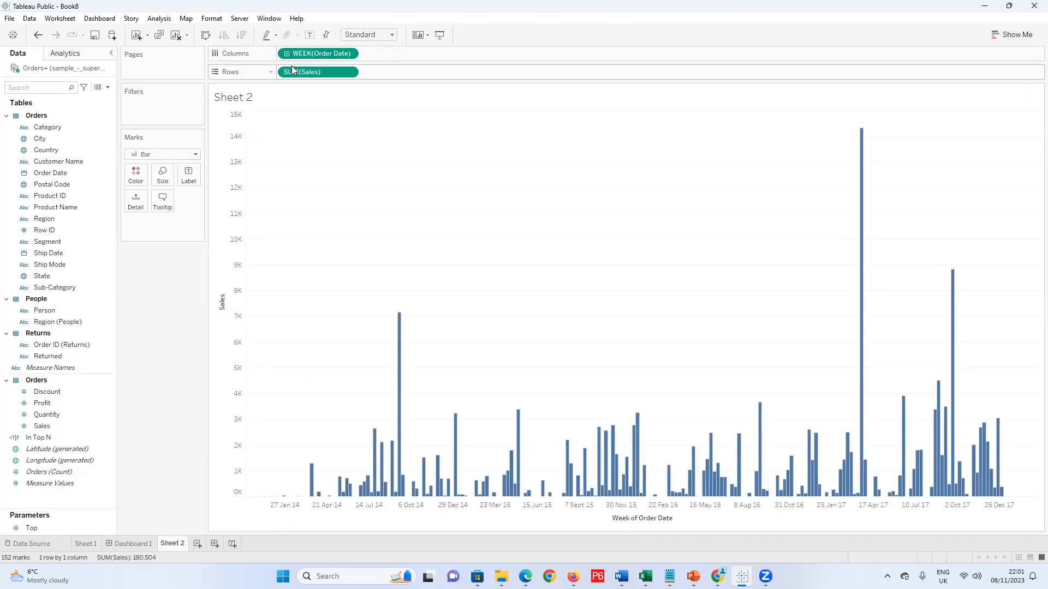
{"action": "left_click", "coordinate": [287, 55]}
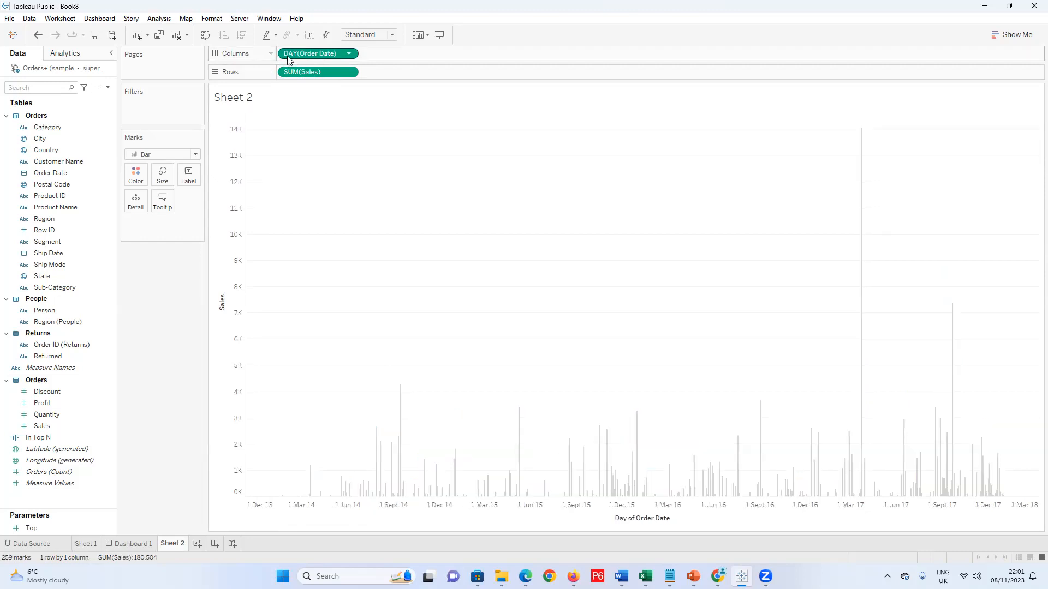
{"action": "left_click", "coordinate": [348, 54]}
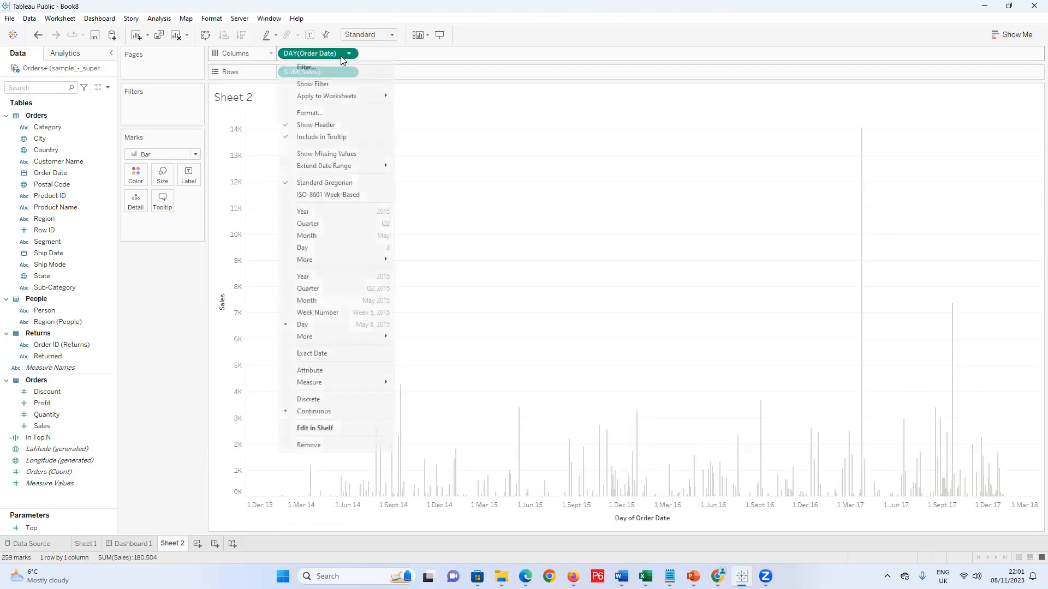
{"action": "left_click", "coordinate": [322, 313]}
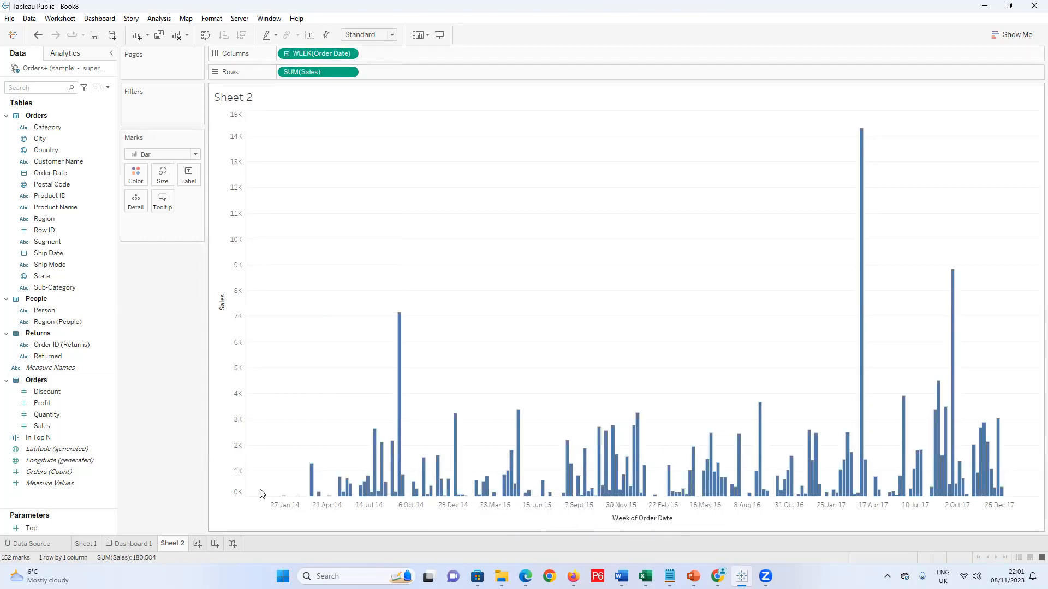
Compare Order Date as a discrete day with the continuous day
{"action": "left_click", "coordinate": [348, 53]}
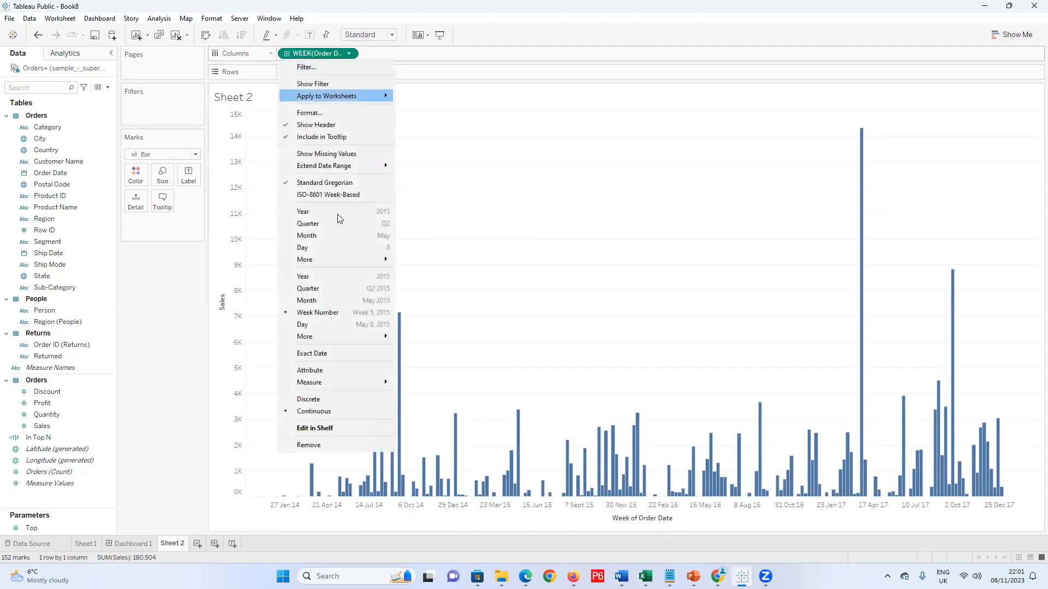
{"action": "left_click", "coordinate": [321, 248]}
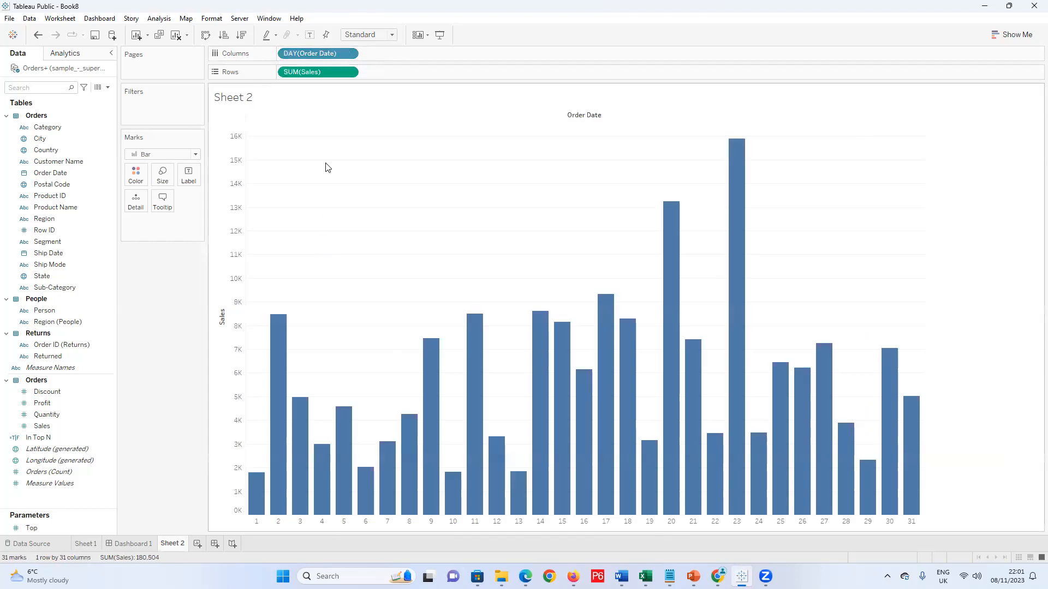
{"action": "left_click", "coordinate": [349, 54]}
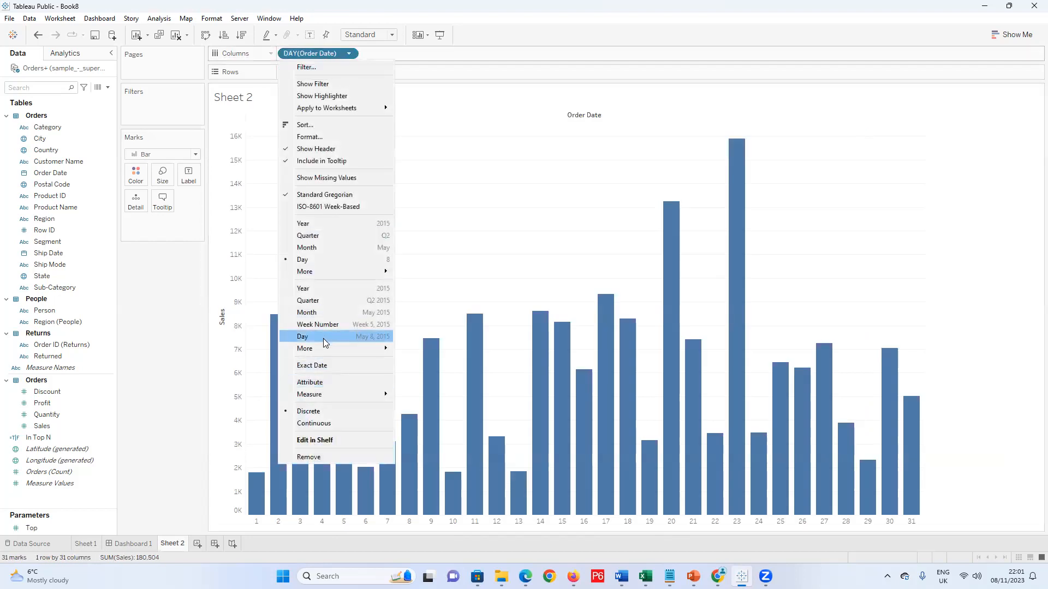
{"action": "left_click", "coordinate": [324, 336]}
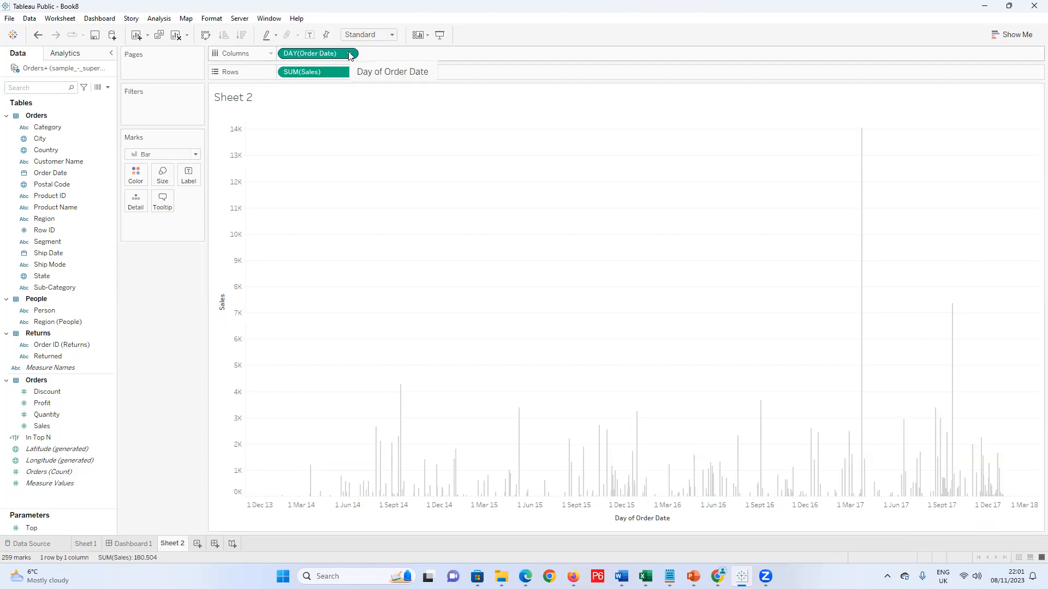
Remove Order Date from the columns, add it there again and set it to the continuous day
{"action": "left_click_drag", "start_coordinate": [300, 55], "coordinate": [156, 295]}
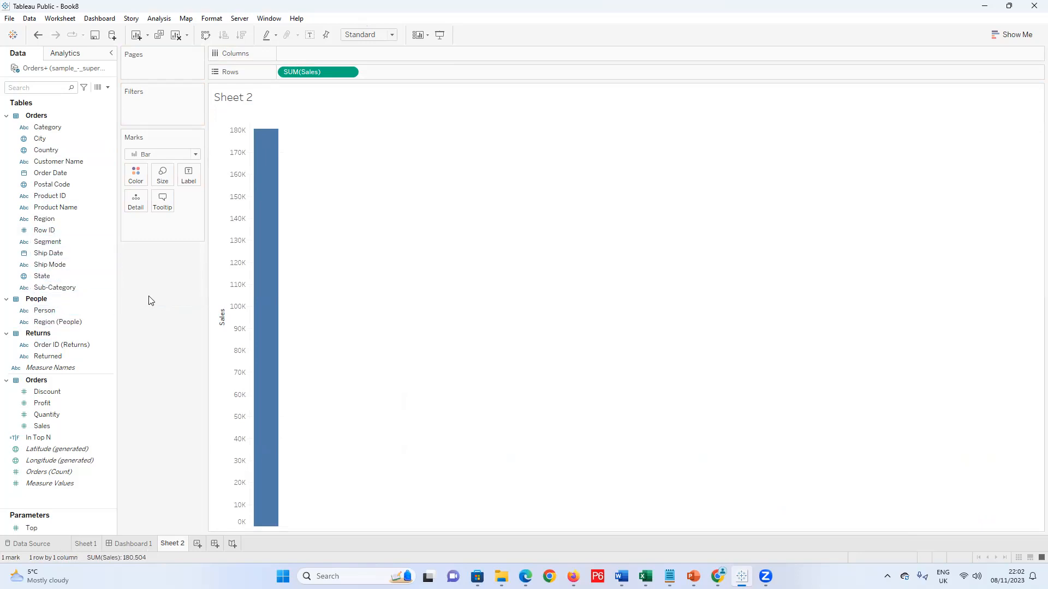
{"action": "left_click_drag", "start_coordinate": [50, 173], "coordinate": [303, 55]}
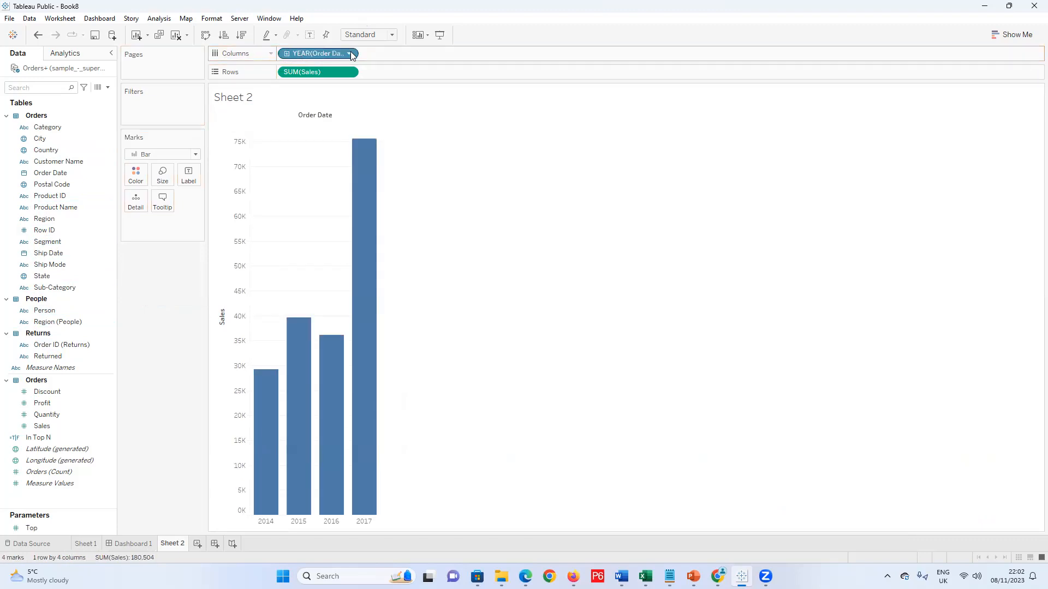
{"action": "left_click", "coordinate": [348, 53]}
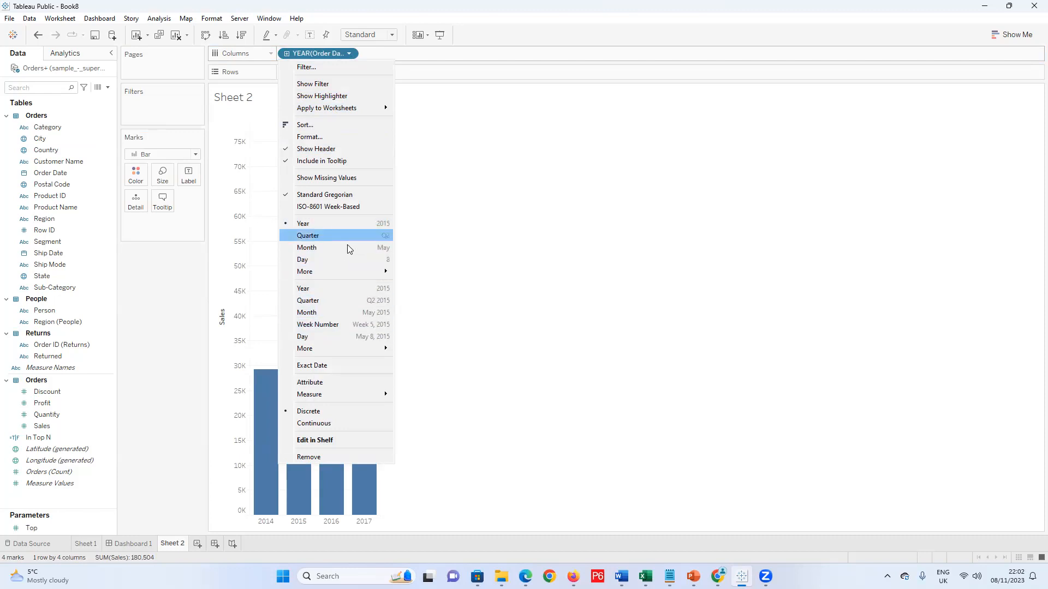
{"action": "left_click", "coordinate": [328, 338]}
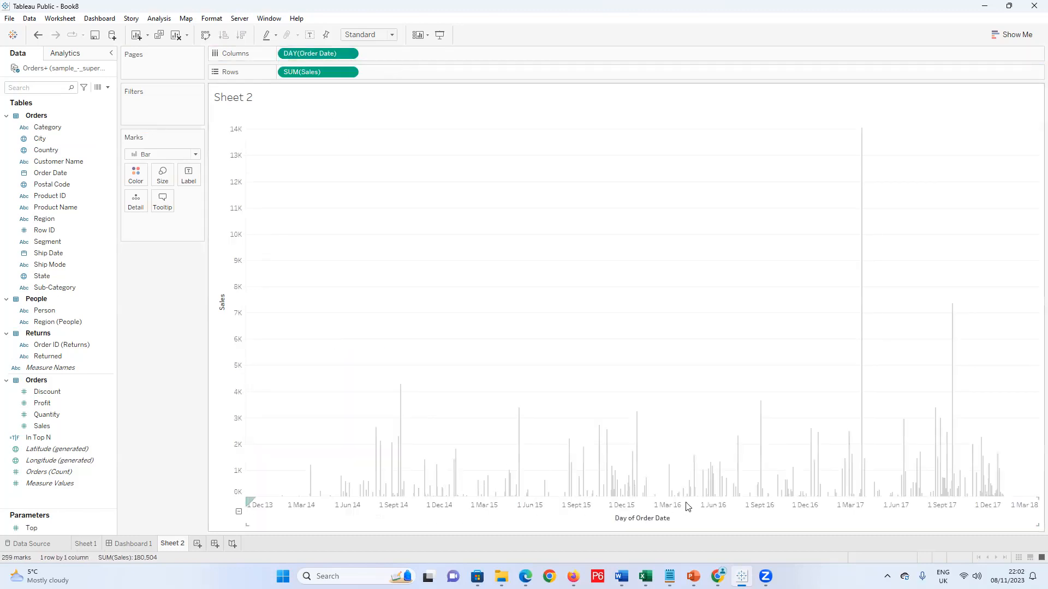
{"action": "left_click", "coordinate": [350, 53]}
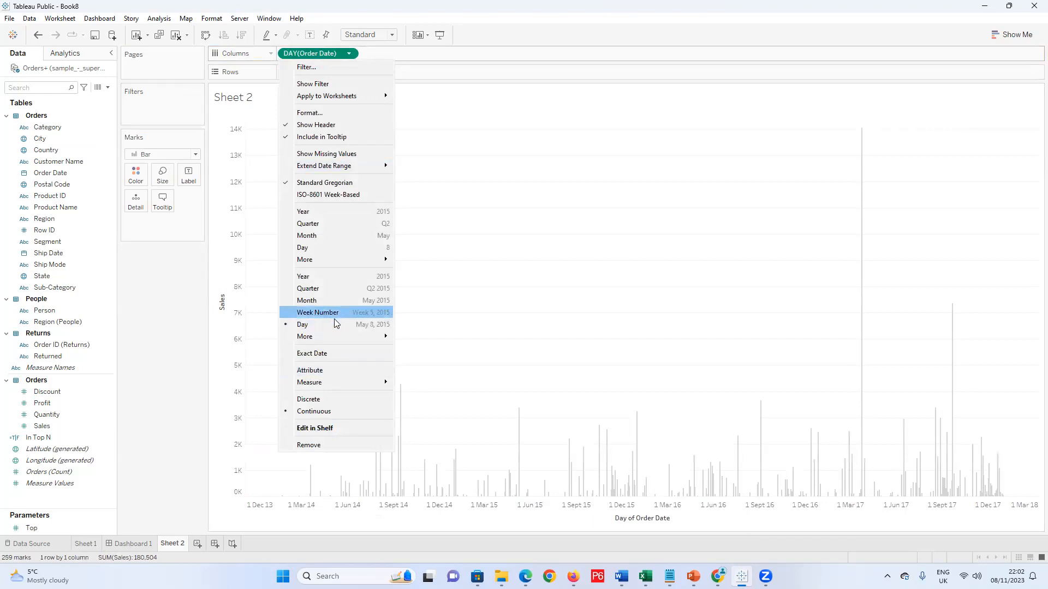
{"action": "left_click", "coordinate": [156, 364]}
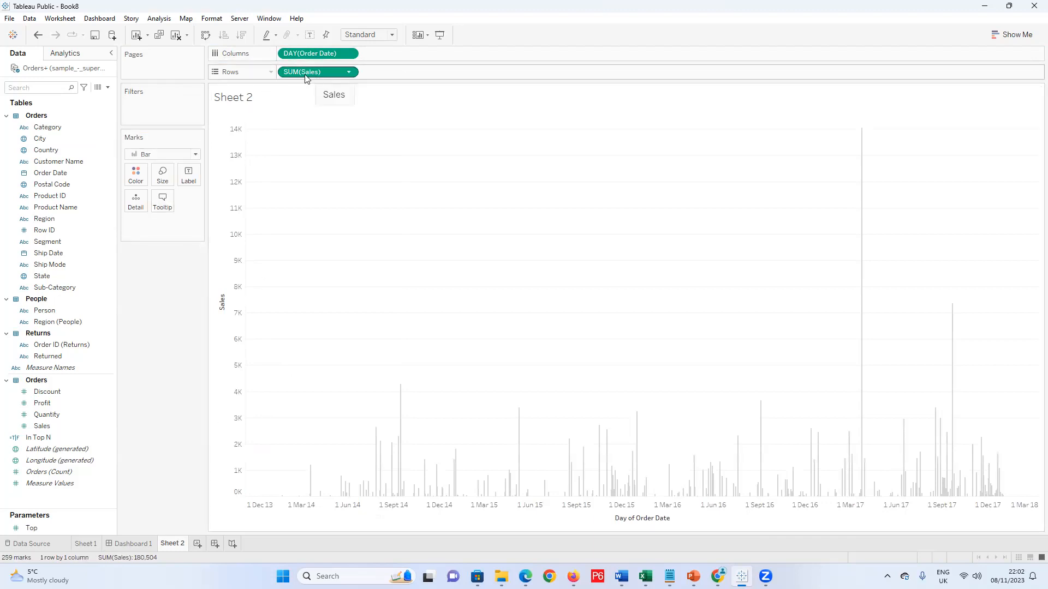
Duplicate the Sales measure in the rows and apply a Moving Average quick table calculation to the copy
{"action": "left_click_drag", "start_coordinate": [300, 74], "coordinate": [418, 75]}
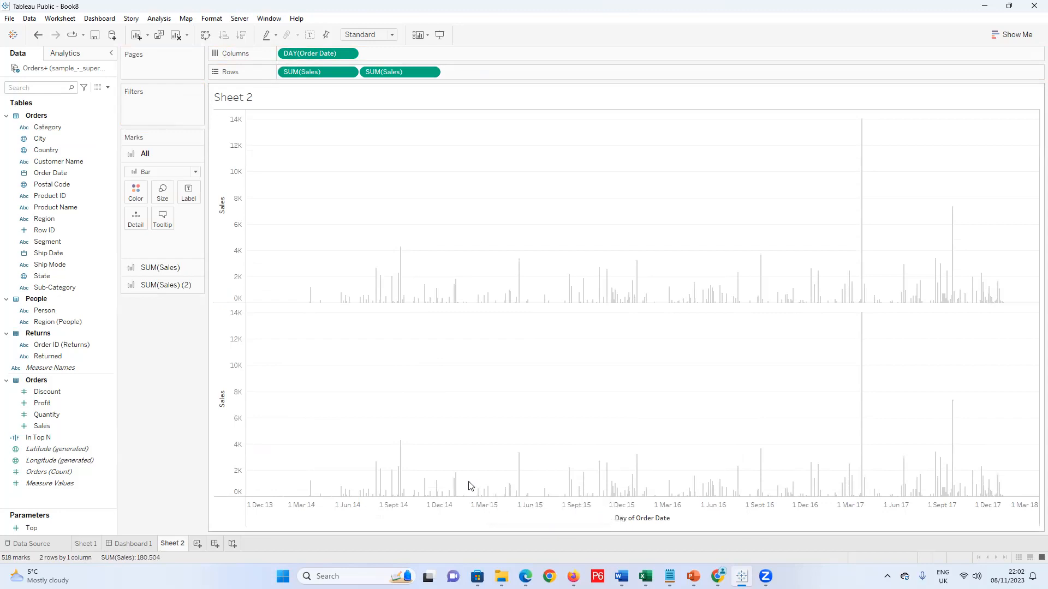
{"action": "left_click", "coordinate": [431, 72]}
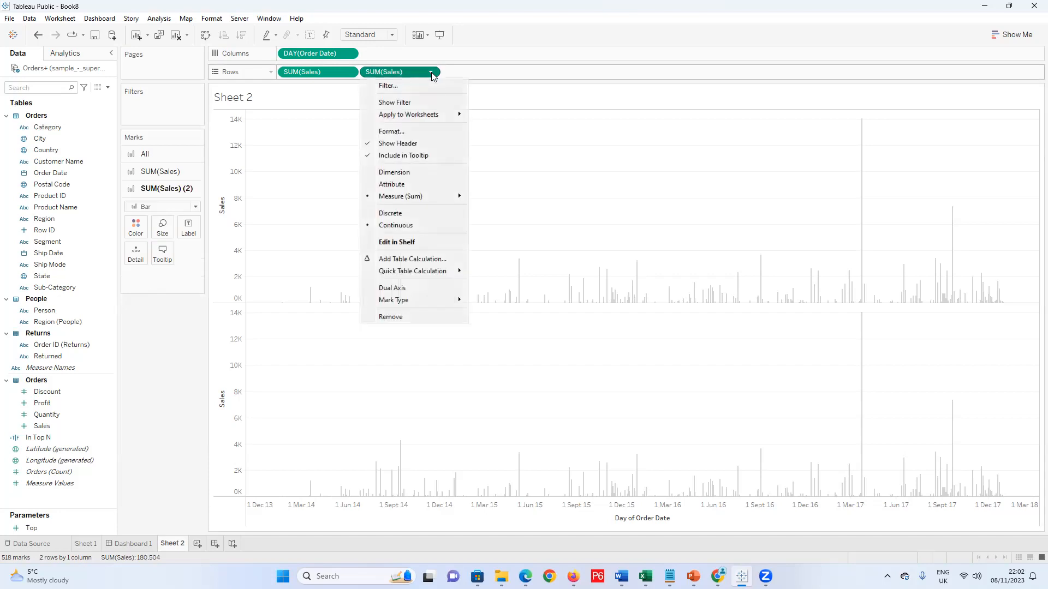
{"action": "mouse_move", "coordinate": [440, 275]}
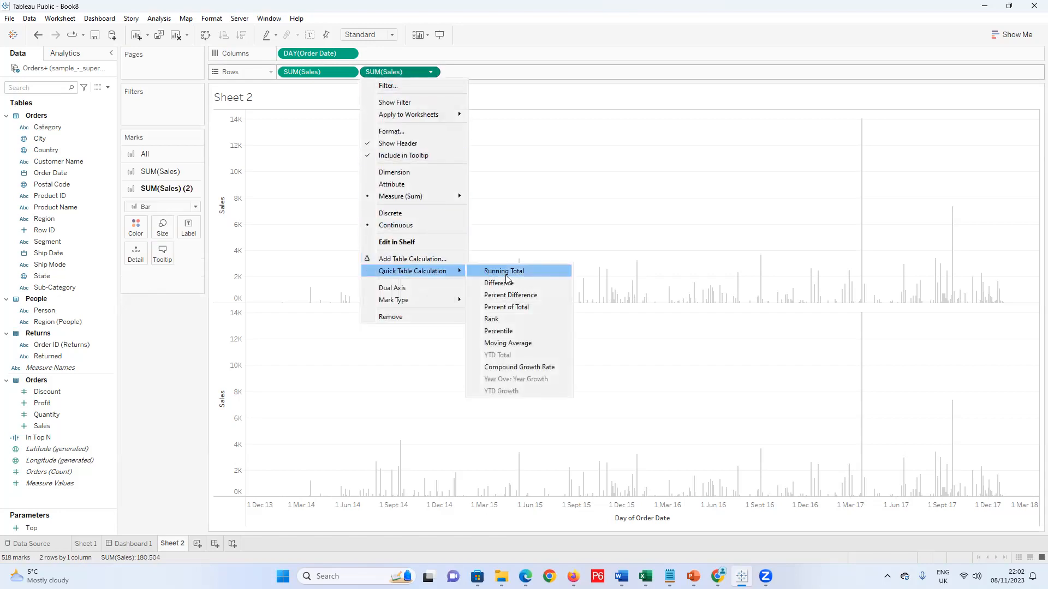
{"action": "left_click", "coordinate": [521, 346]}
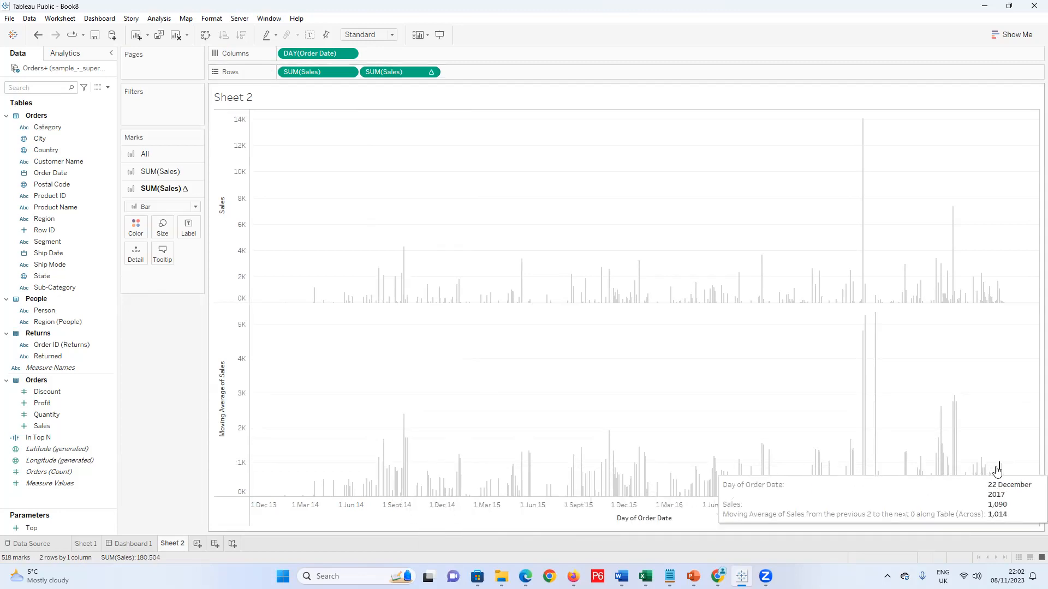
Display the moving average of Sales as a line and combine it with the Sales bars on a dual axis
{"action": "left_click", "coordinate": [197, 212]}
{"action": "left_click", "coordinate": [162, 240]}
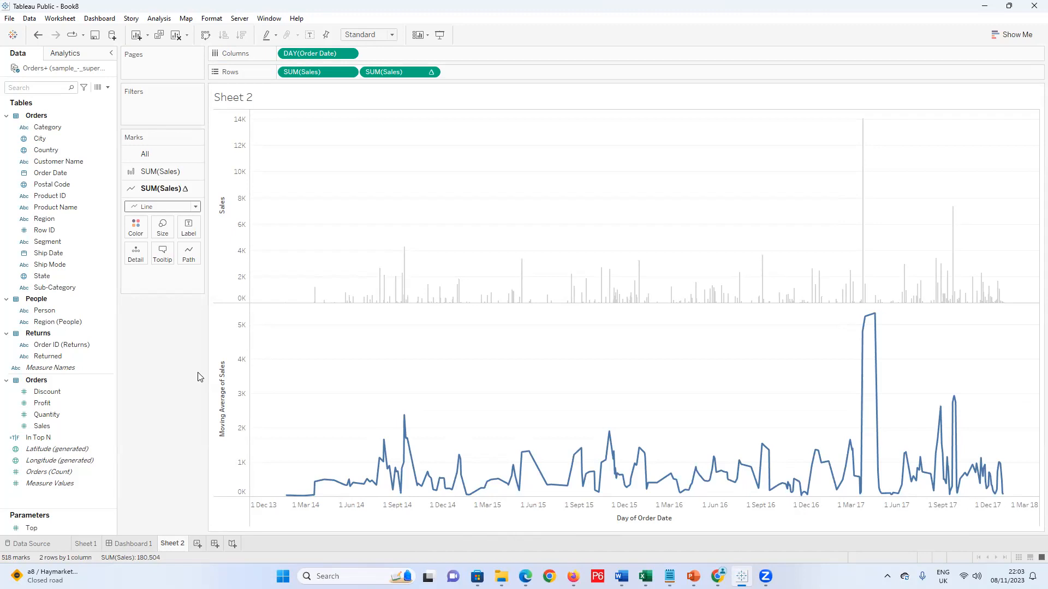
{"action": "left_click", "coordinate": [431, 73]}
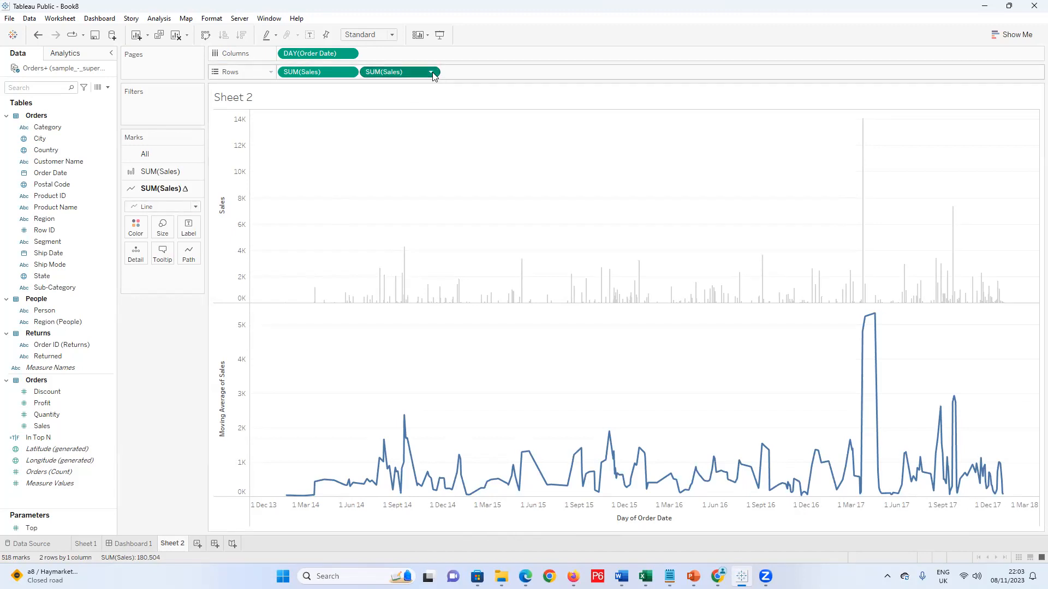
{"action": "mouse_move", "coordinate": [453, 189]}
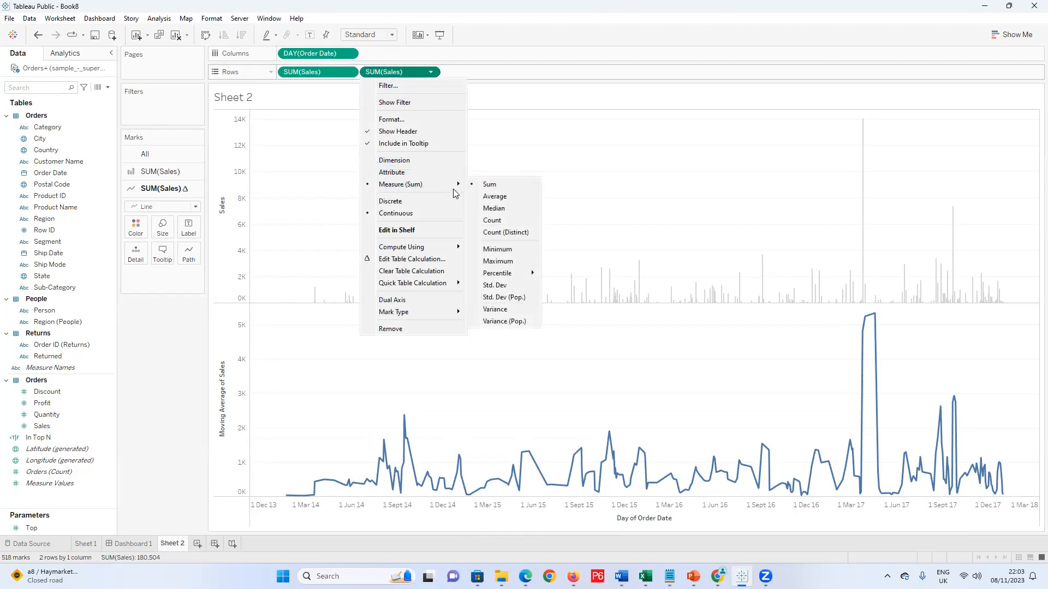
{"action": "left_click", "coordinate": [437, 301]}
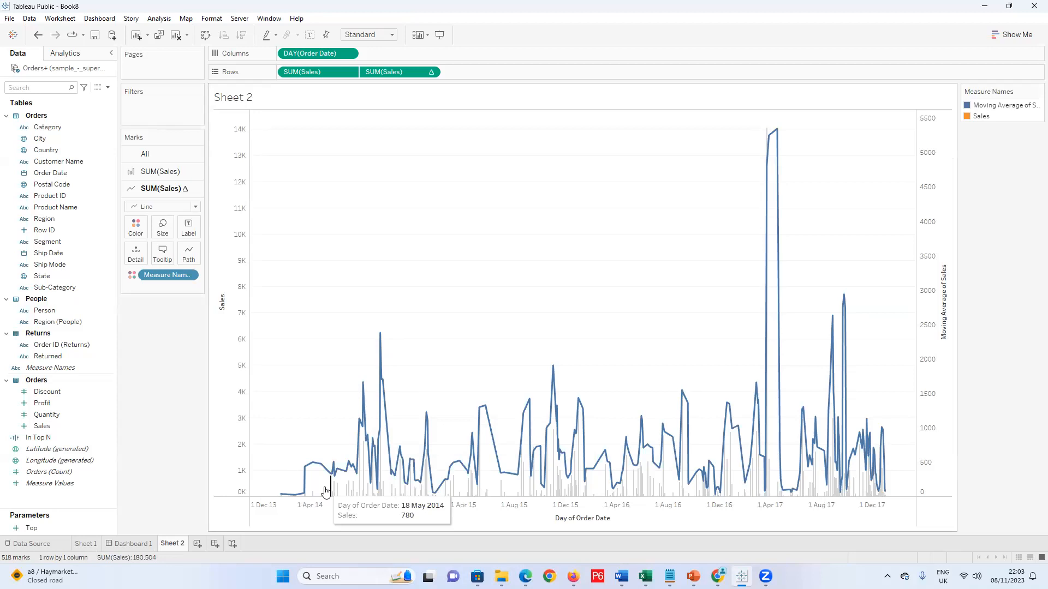
Set Order Date in the columns of the dual-axis chart to the continuous week number
{"action": "left_click", "coordinate": [349, 54]}
{"action": "left_click", "coordinate": [350, 55]}
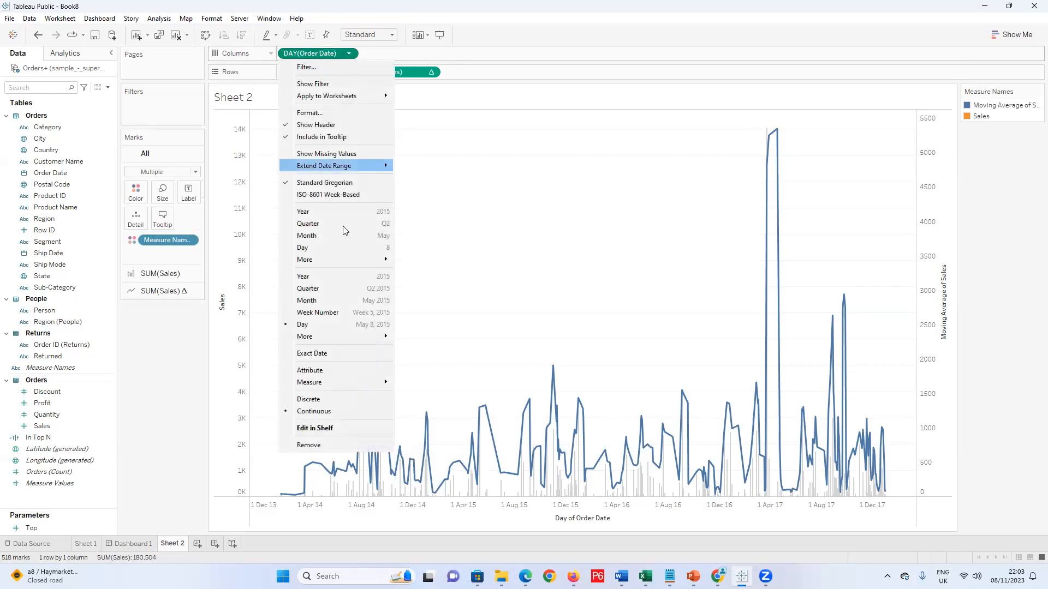
{"action": "left_click", "coordinate": [326, 312]}
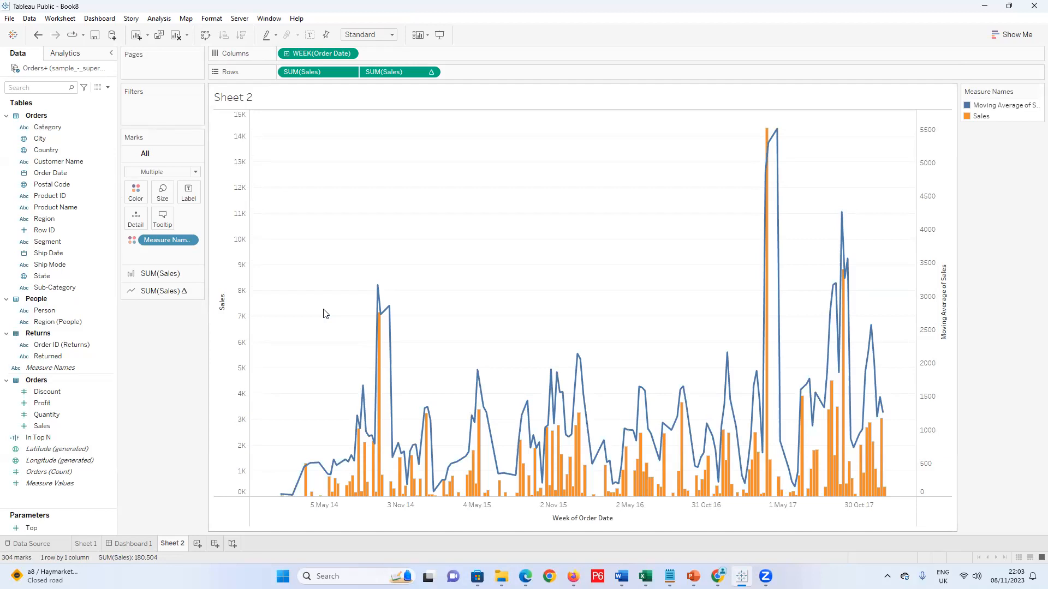
Open the options of the weekly Order Date field in the columns
{"action": "left_click", "coordinate": [349, 53]}
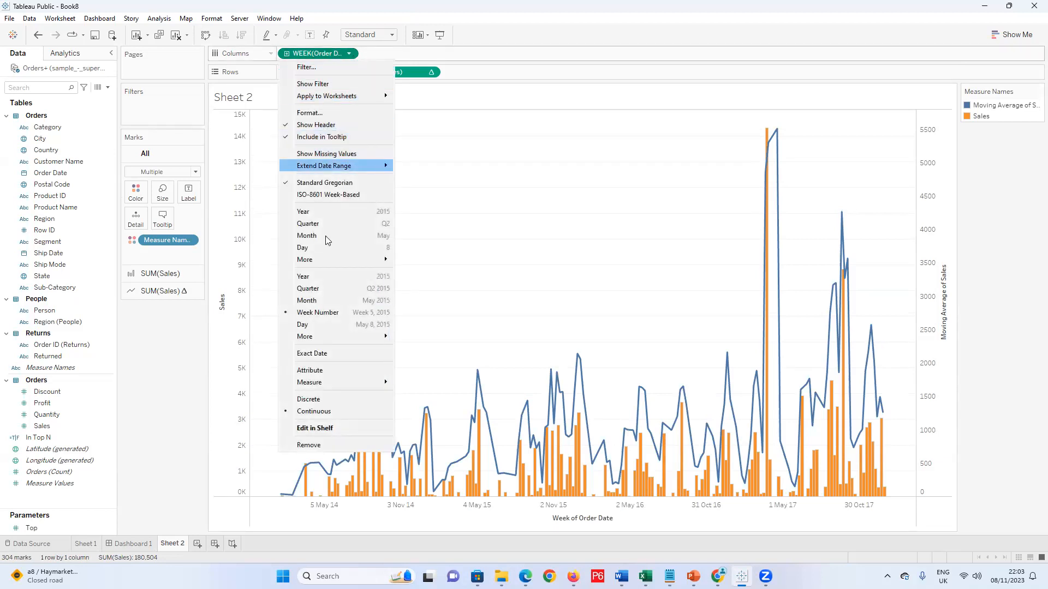
Preview the order date by continuous month, and undo the date-level changes back to the daily view
{"action": "left_click", "coordinate": [332, 301]}
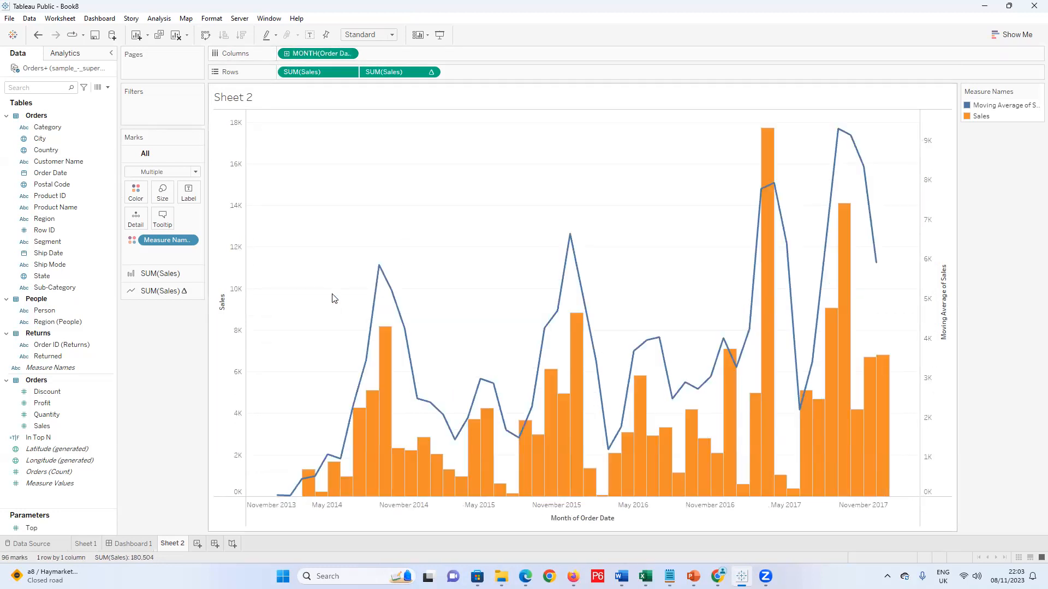
{"action": "key", "text": "ctrl+z"}
{"action": "key", "text": "ctrl+z"}
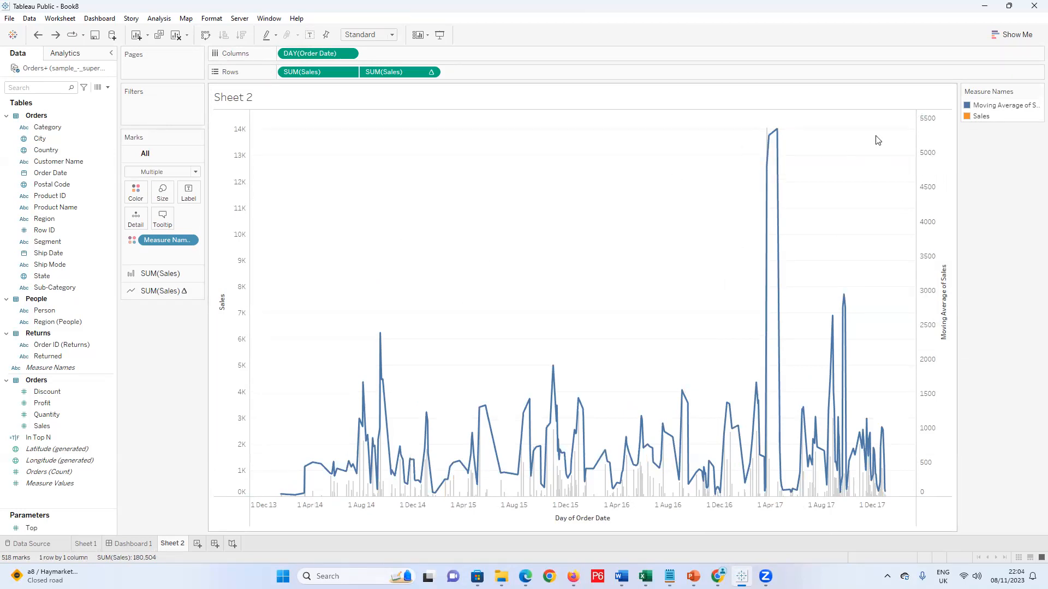
Try synchronizing the Moving Average of Sales axis with the Sales axis and hiding its header
{"action": "right_click", "coordinate": [926, 124]}
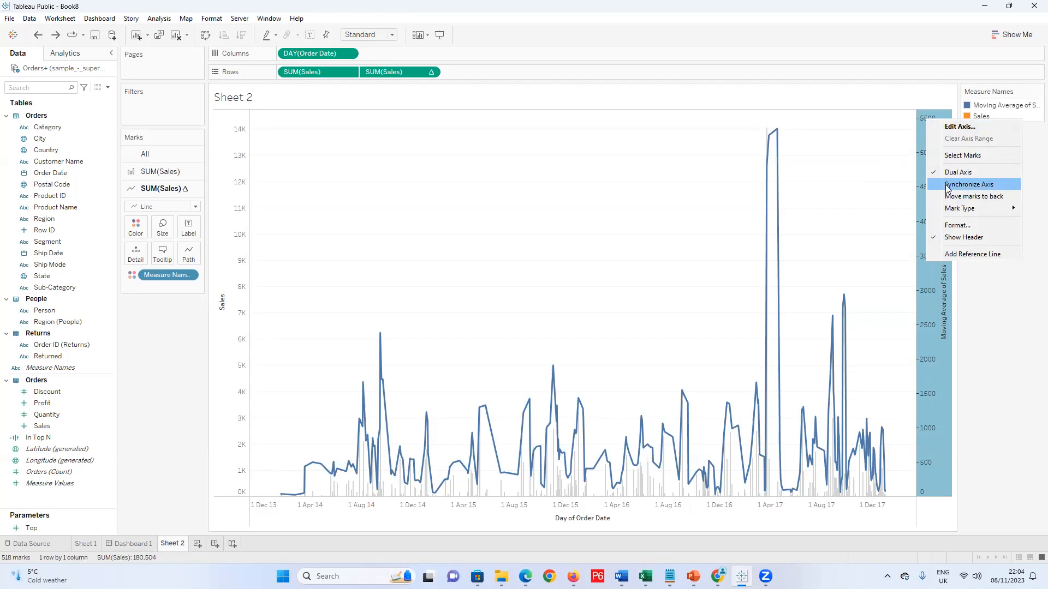
{"action": "left_click", "coordinate": [947, 187]}
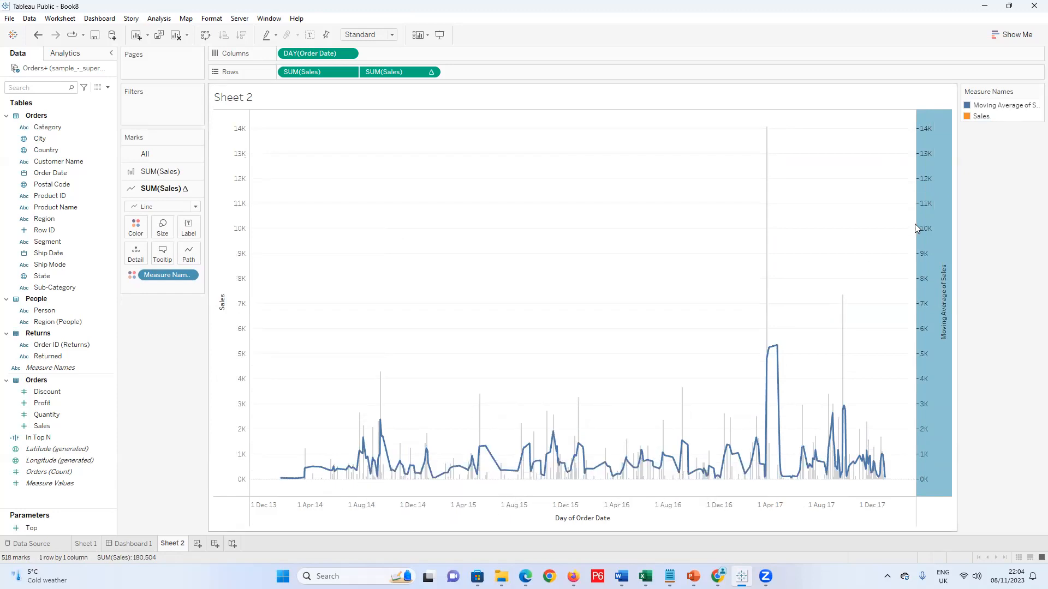
{"action": "right_click", "coordinate": [936, 218]}
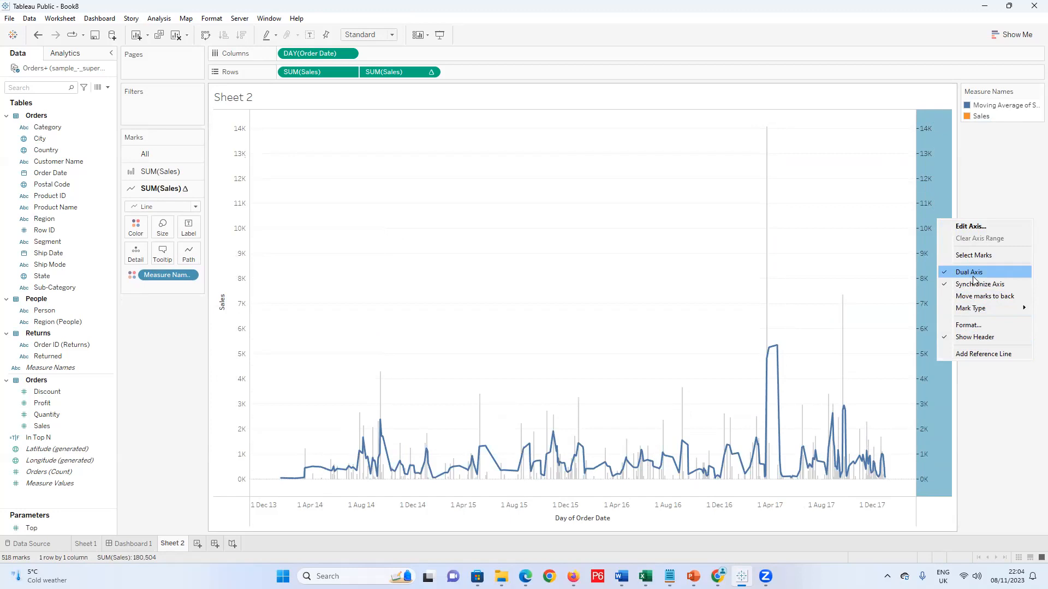
{"action": "left_click", "coordinate": [974, 335]}
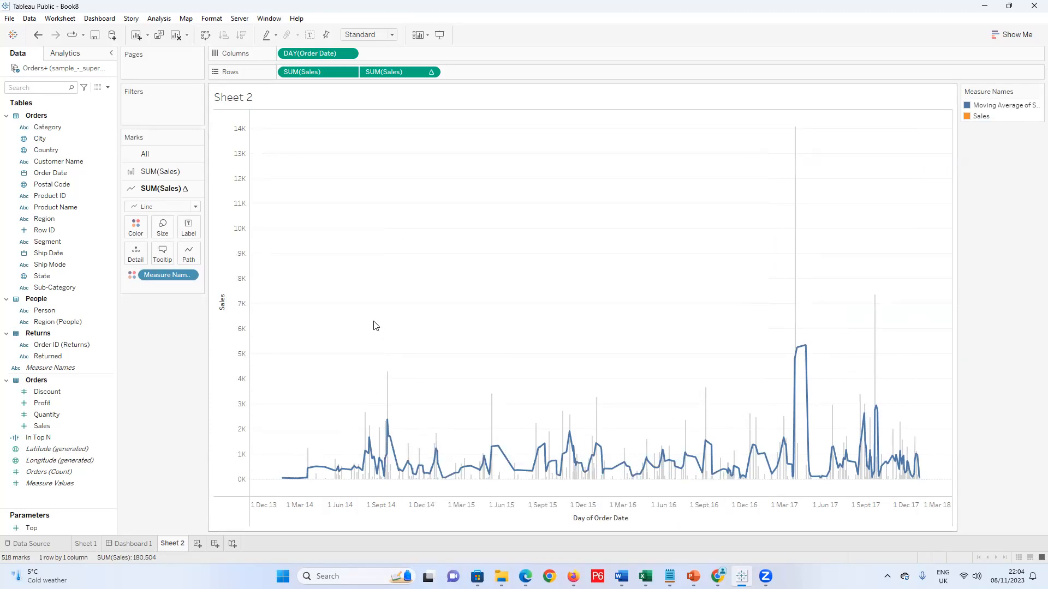
Undo the hidden header, axis synchronization, dual axis and line mark type to return to two separate bar charts
{"action": "key", "text": "ctrl+z"}
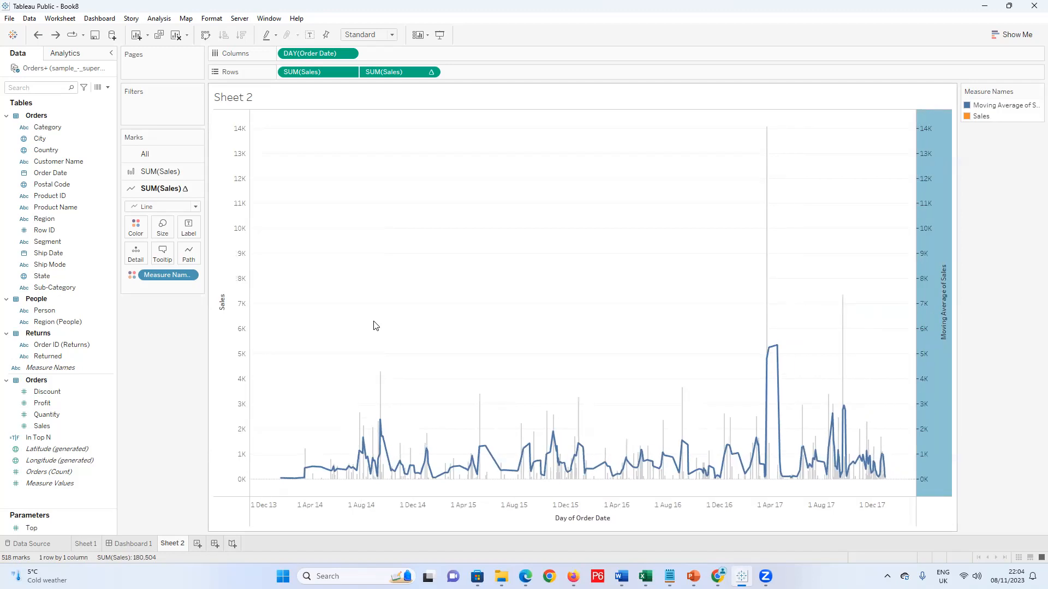
{"action": "key", "text": "ctrl+z"}
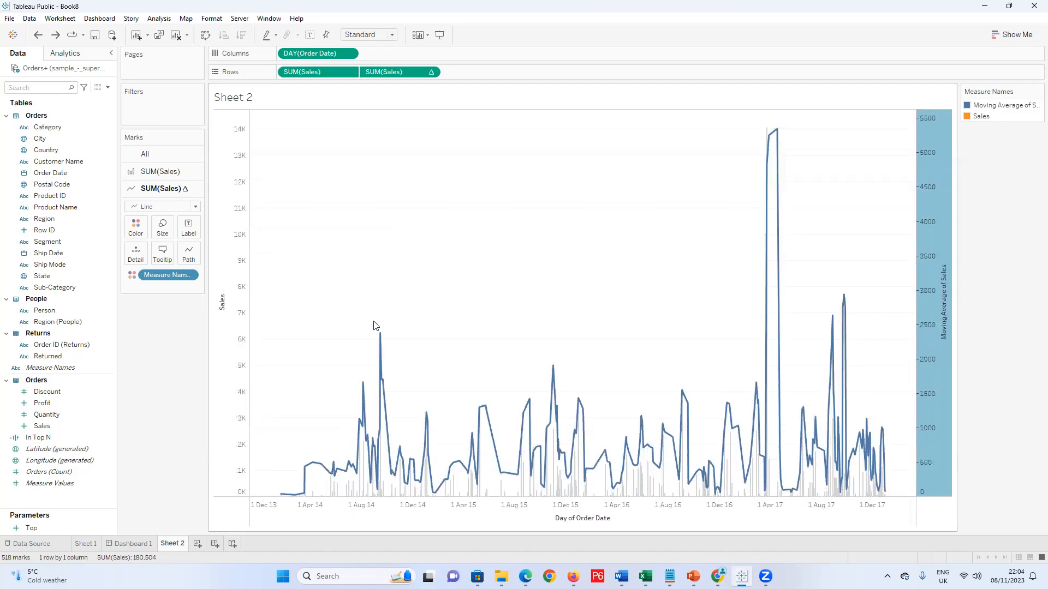
{"action": "key", "text": "ctrl+z"}
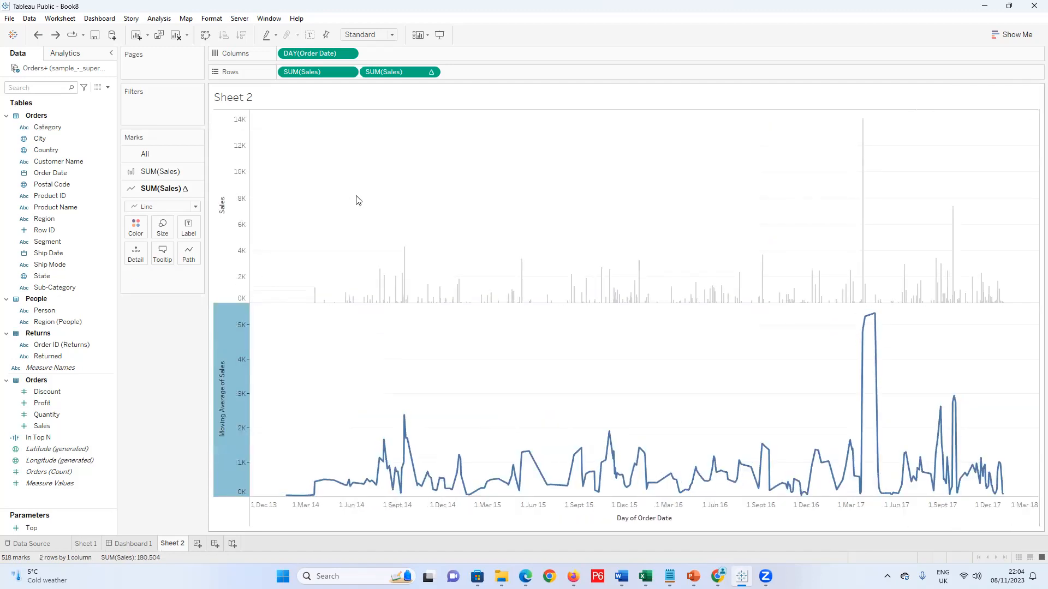
{"action": "key", "text": "ctrl+z"}
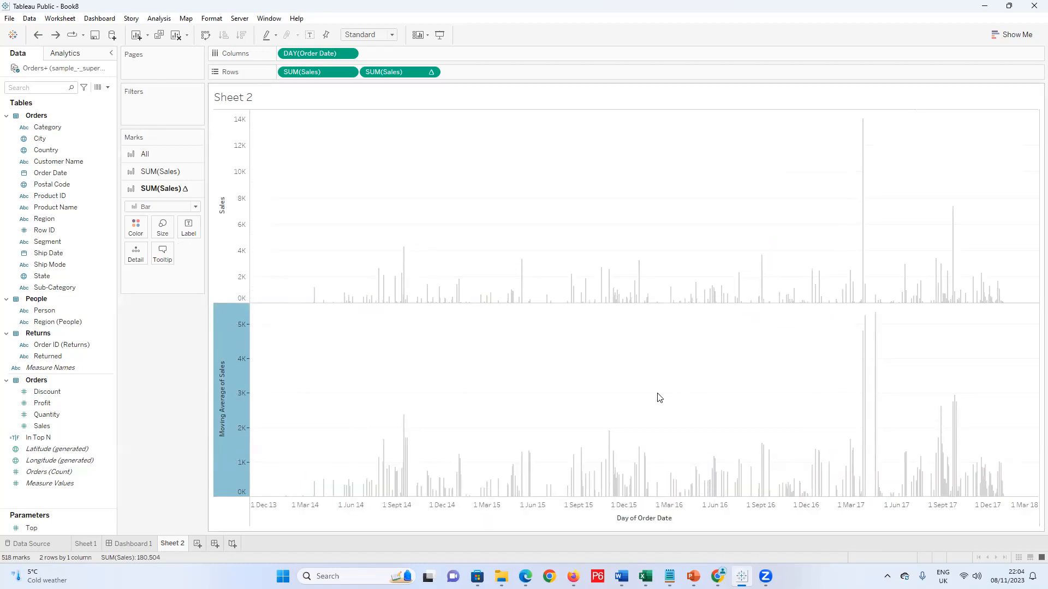
Try reapplying the Moving Average quick table calculation to the second Sales measure and combining both measures on a dual axis
{"action": "left_click", "coordinate": [431, 72]}
{"action": "mouse_move", "coordinate": [451, 285]}
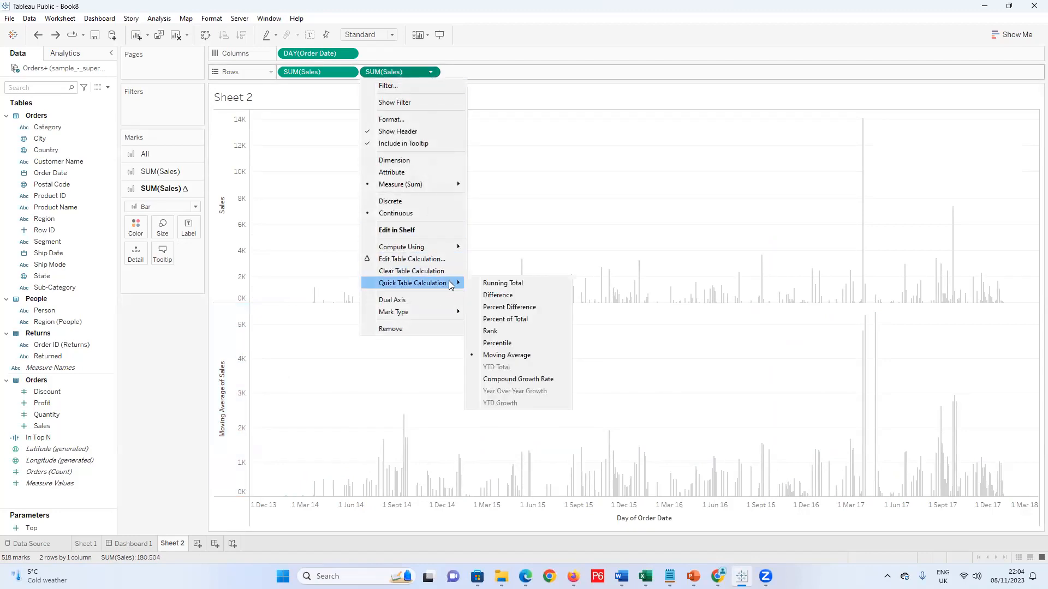
{"action": "left_click", "coordinate": [510, 355]}
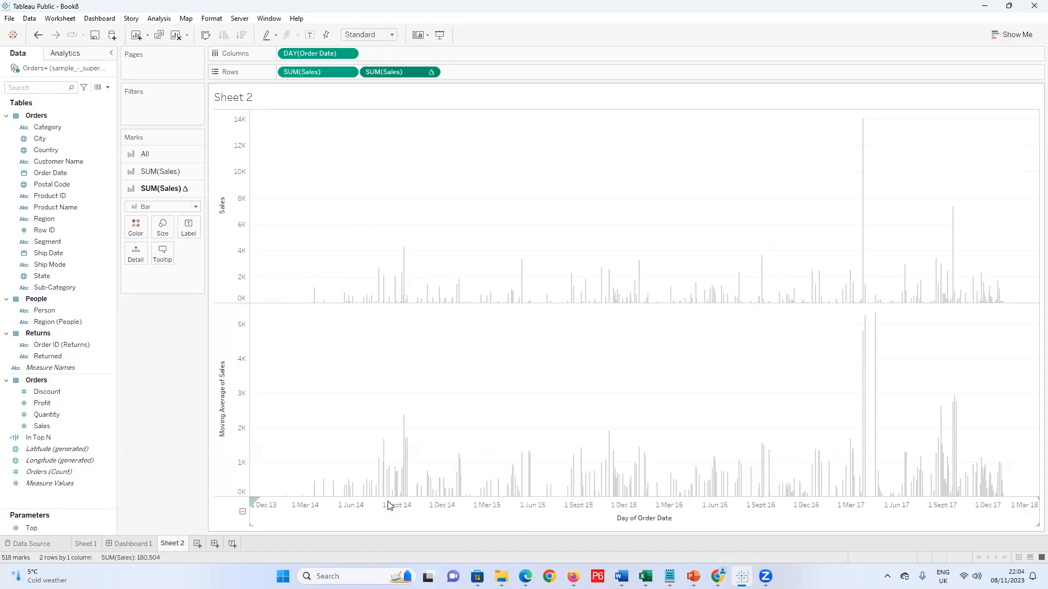
{"action": "left_click", "coordinate": [195, 173]}
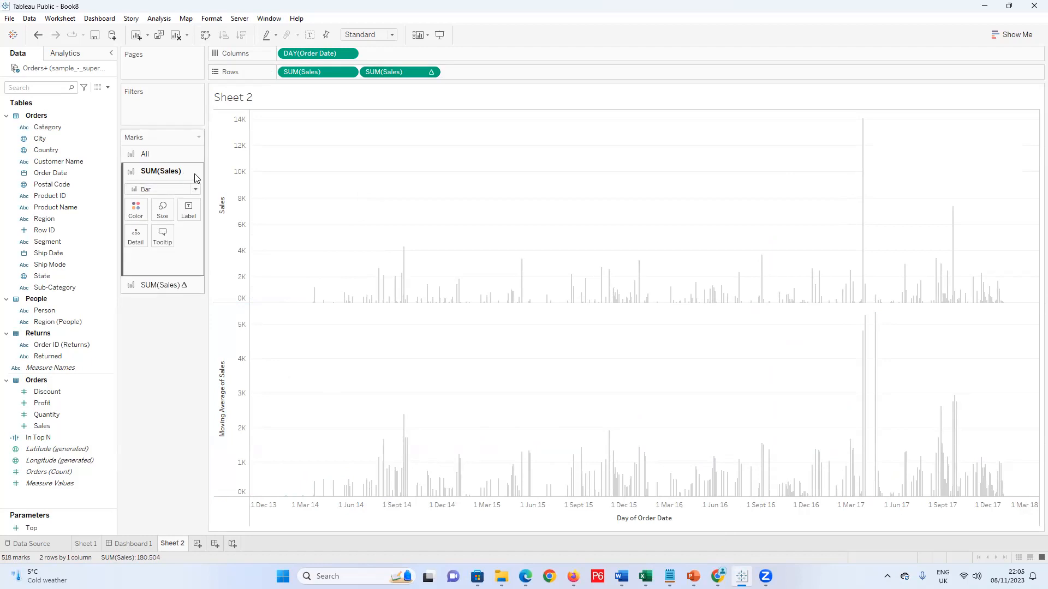
{"action": "left_click", "coordinate": [176, 281]}
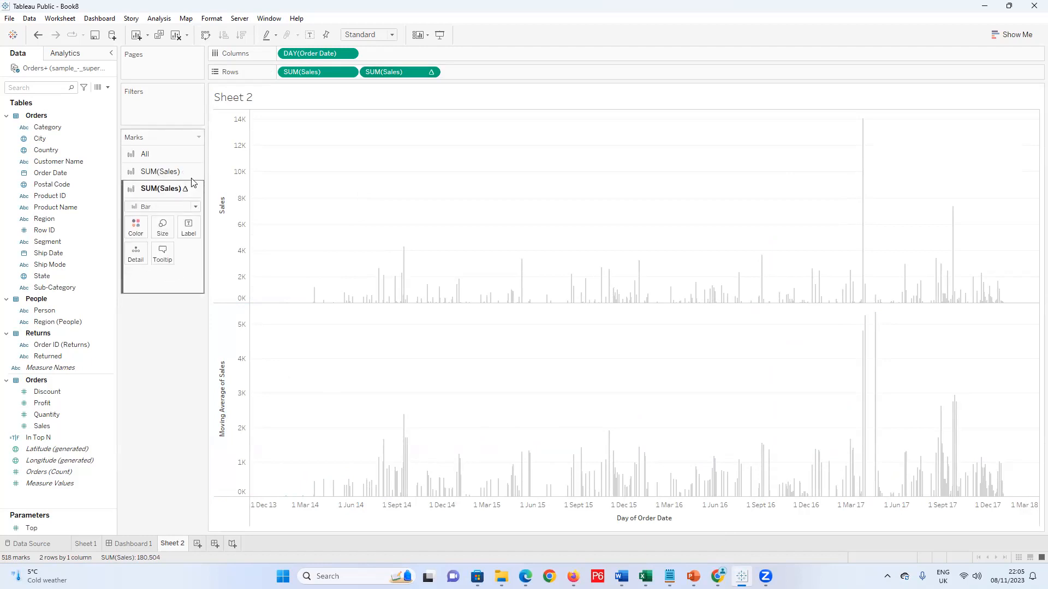
{"action": "left_click", "coordinate": [431, 73]}
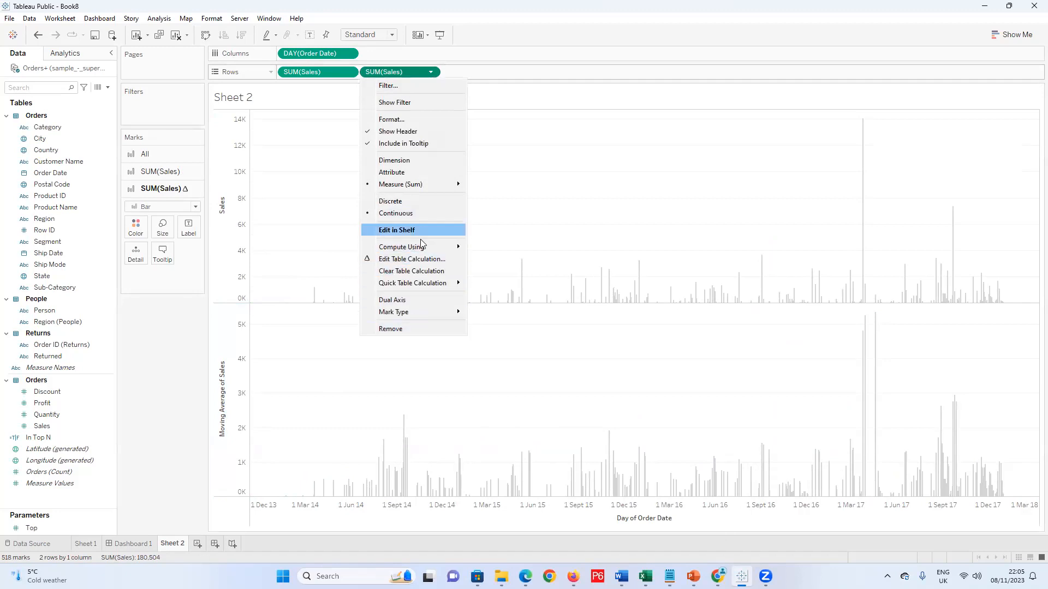
{"action": "left_click", "coordinate": [395, 298]}
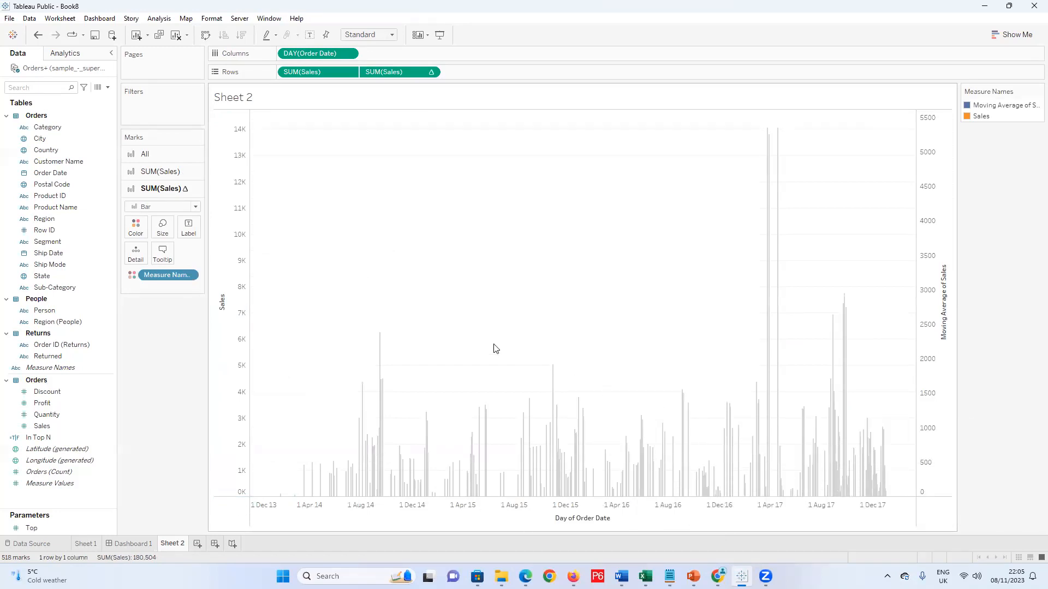
Undo the dual axis and the table calculation, and reapply Moving Average to the second Sales measure
{"action": "key", "text": "ctrl+z"}
{"action": "key", "text": "ctrl+z"}
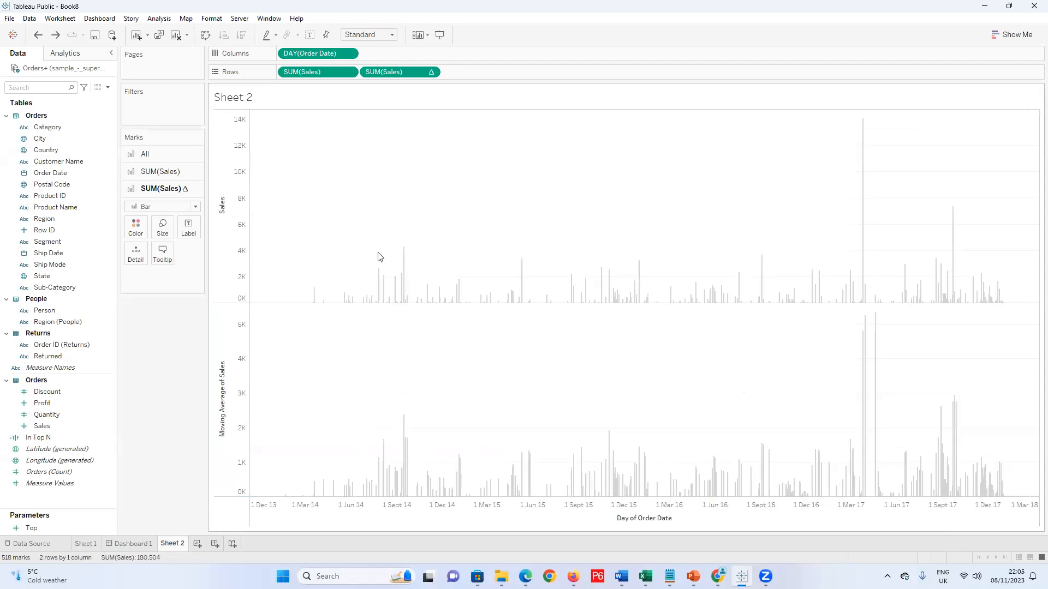
{"action": "left_click", "coordinate": [432, 73]}
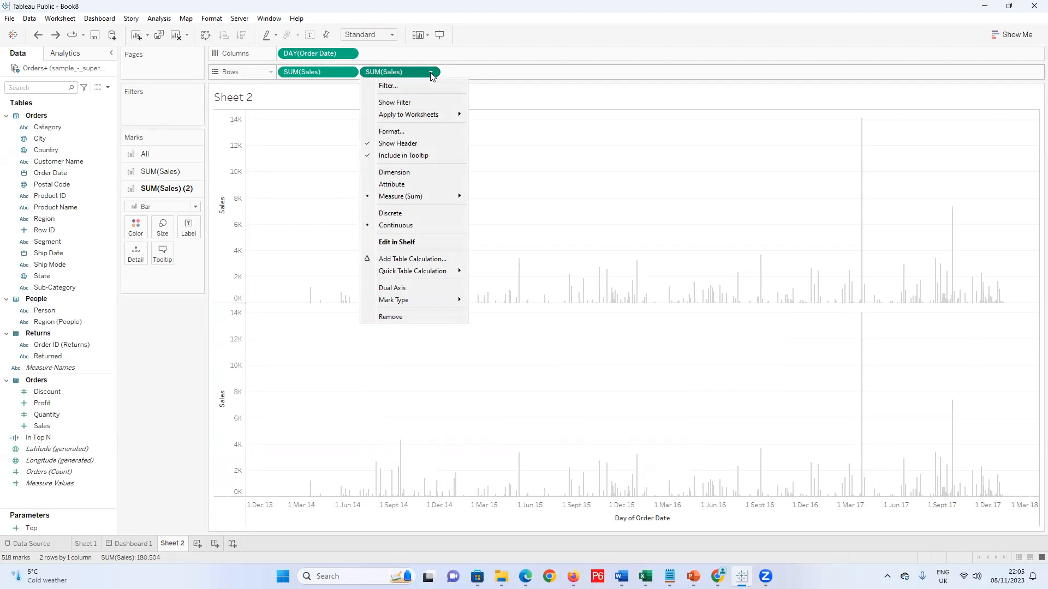
{"action": "mouse_move", "coordinate": [455, 279]}
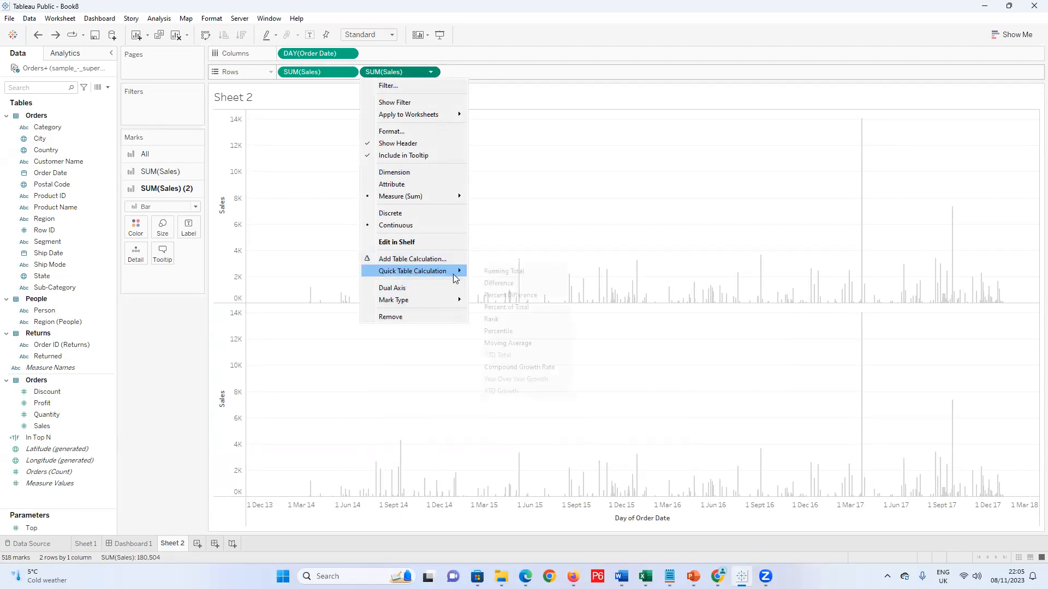
{"action": "left_click", "coordinate": [540, 344]}
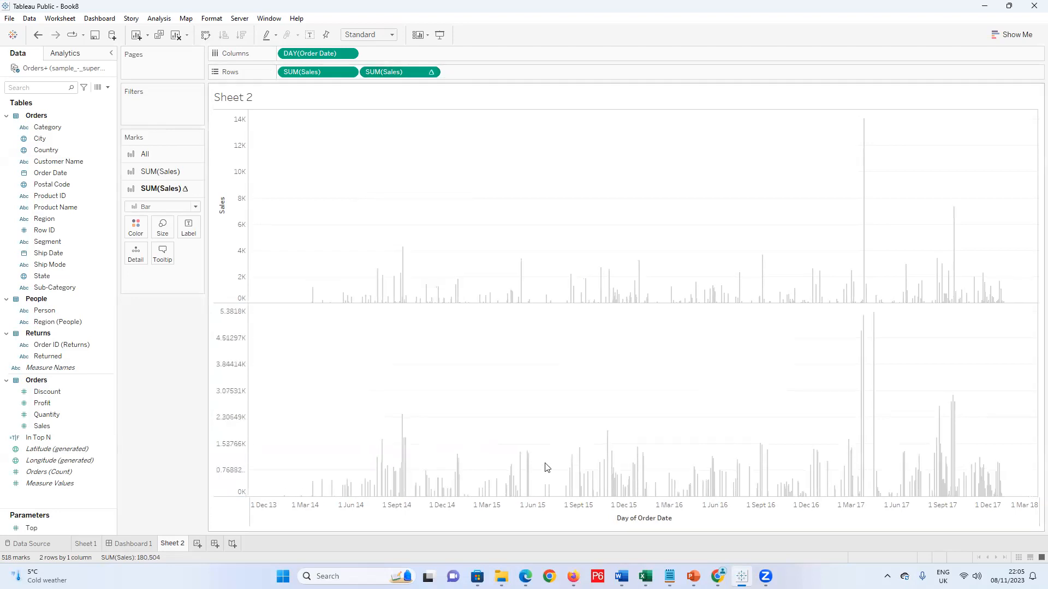
Change the moving average marks to Line and combine them with the Sales bars on a dual axis
{"action": "left_click", "coordinate": [195, 208]}
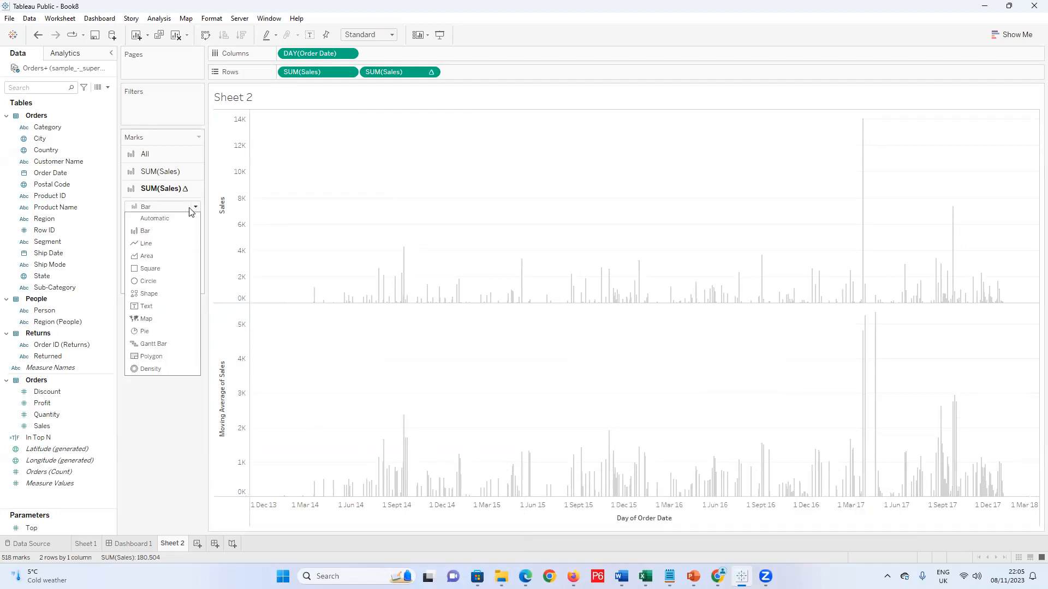
{"action": "left_click", "coordinate": [181, 242]}
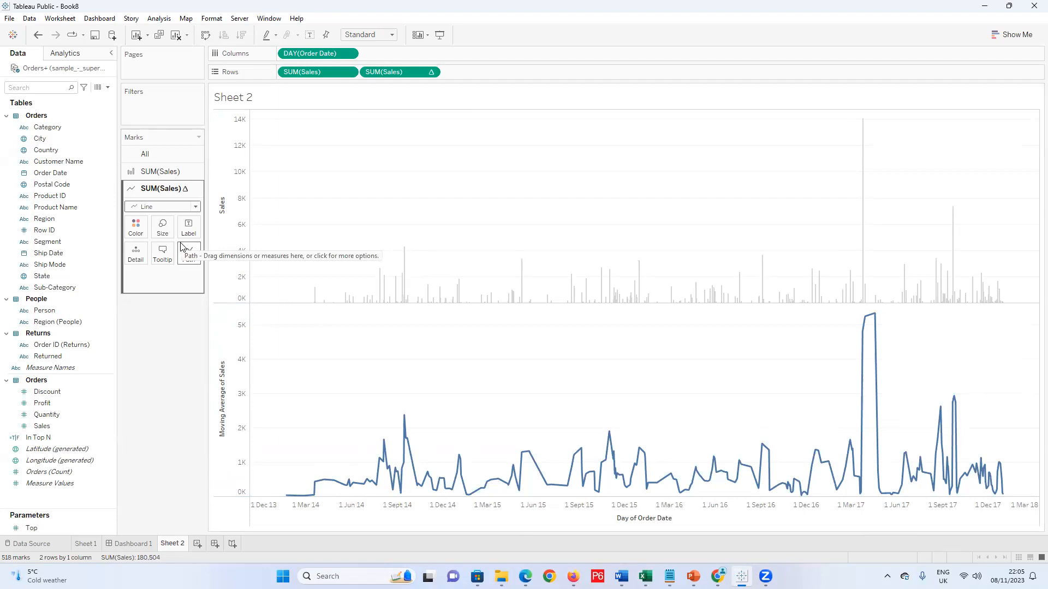
{"action": "left_click", "coordinate": [432, 73]}
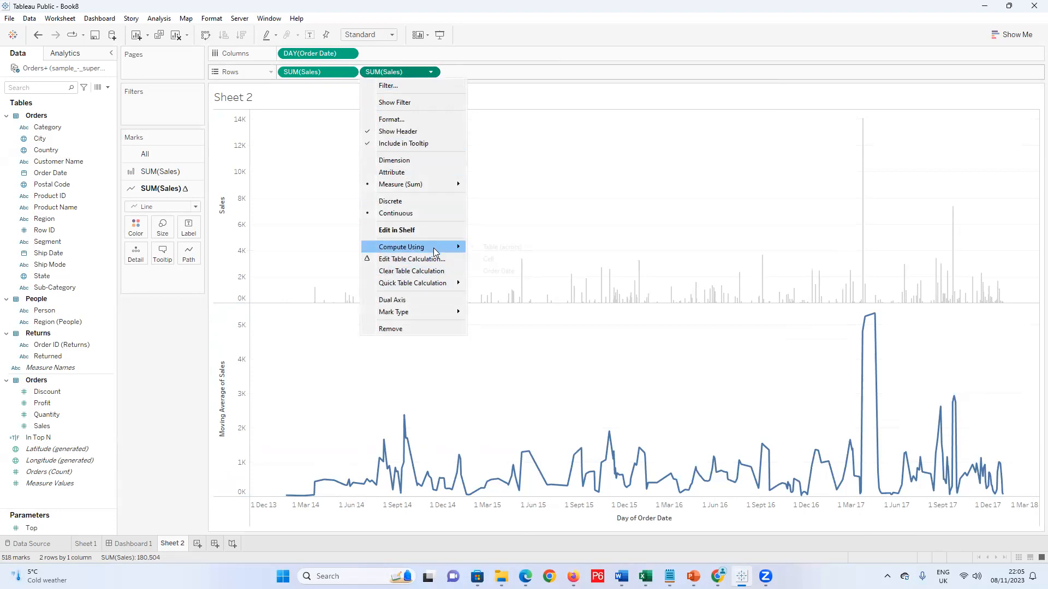
{"action": "left_click", "coordinate": [434, 301]}
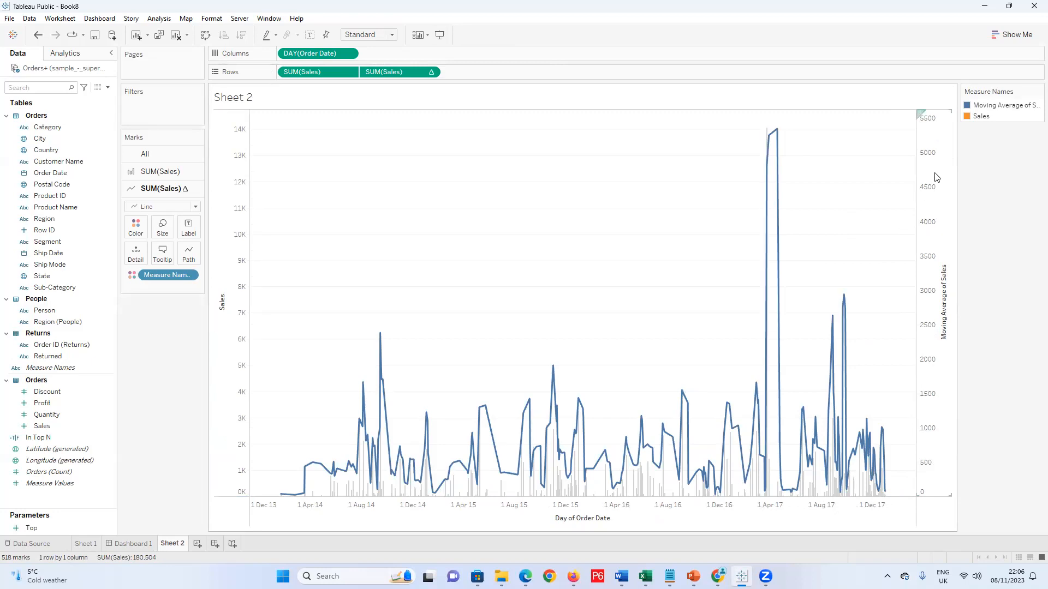
Synchronize the Moving Average of Sales axis with the Sales axis
{"action": "right_click", "coordinate": [928, 148]}
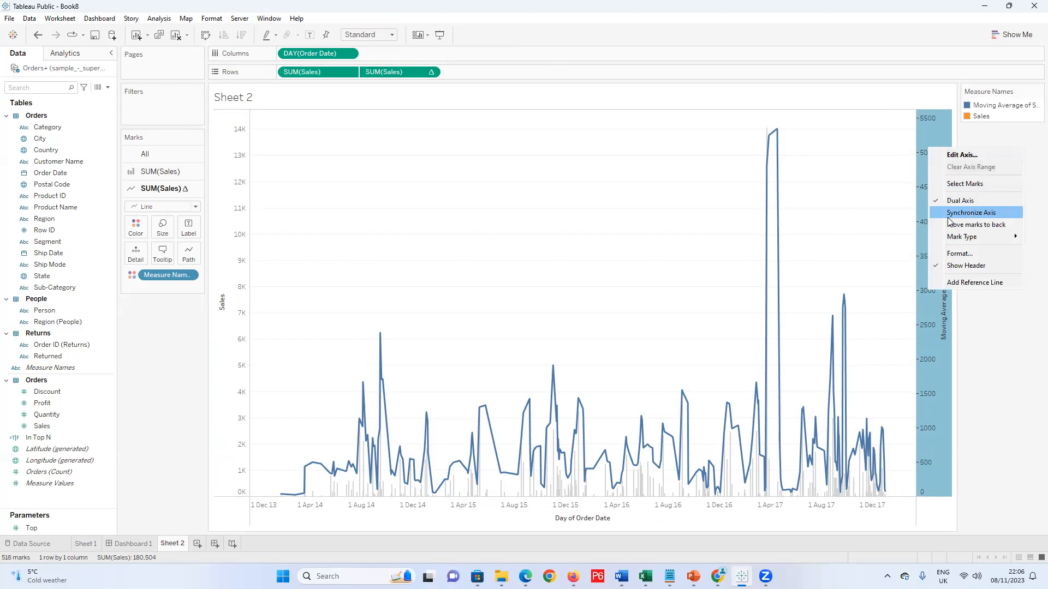
{"action": "left_click", "coordinate": [922, 145]}
{"action": "right_click", "coordinate": [922, 145]}
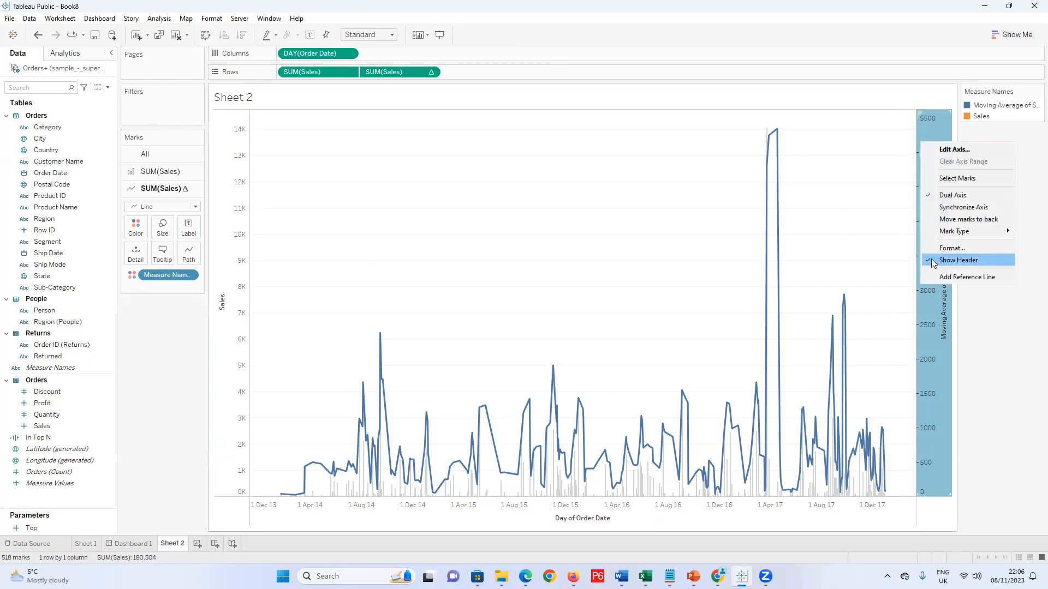
{"action": "left_click", "coordinate": [943, 209]}
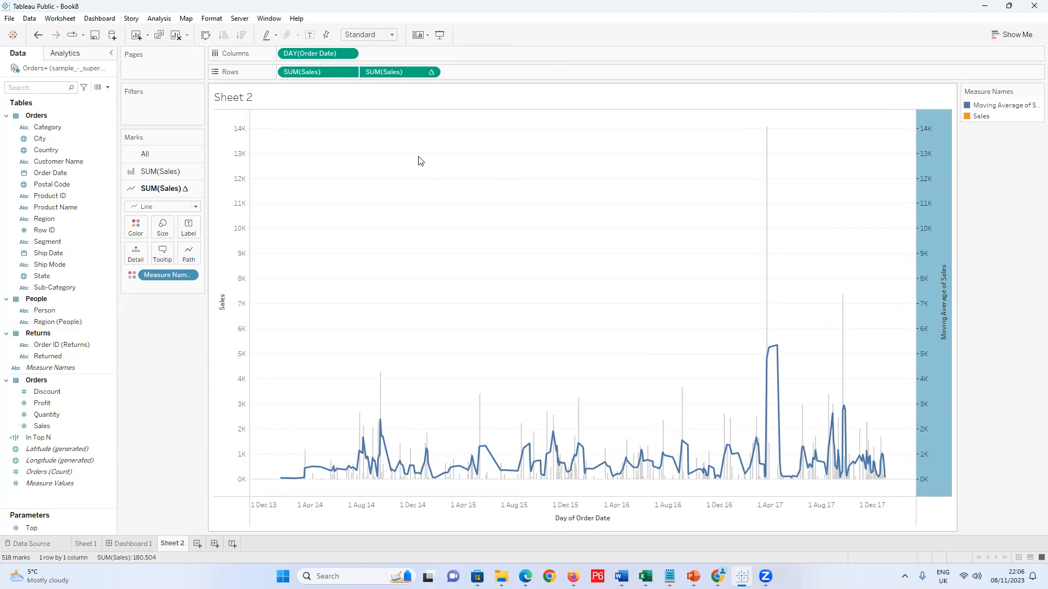
Review the table calculation settings of the moving average, including its type, window and compute direction
{"action": "left_click", "coordinate": [432, 73]}
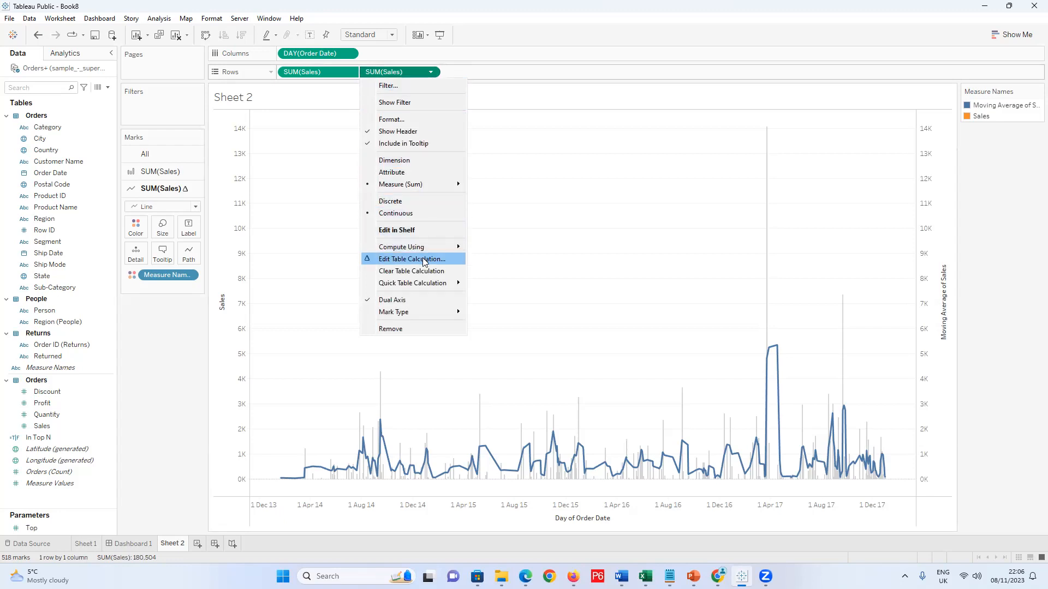
{"action": "left_click", "coordinate": [422, 259]}
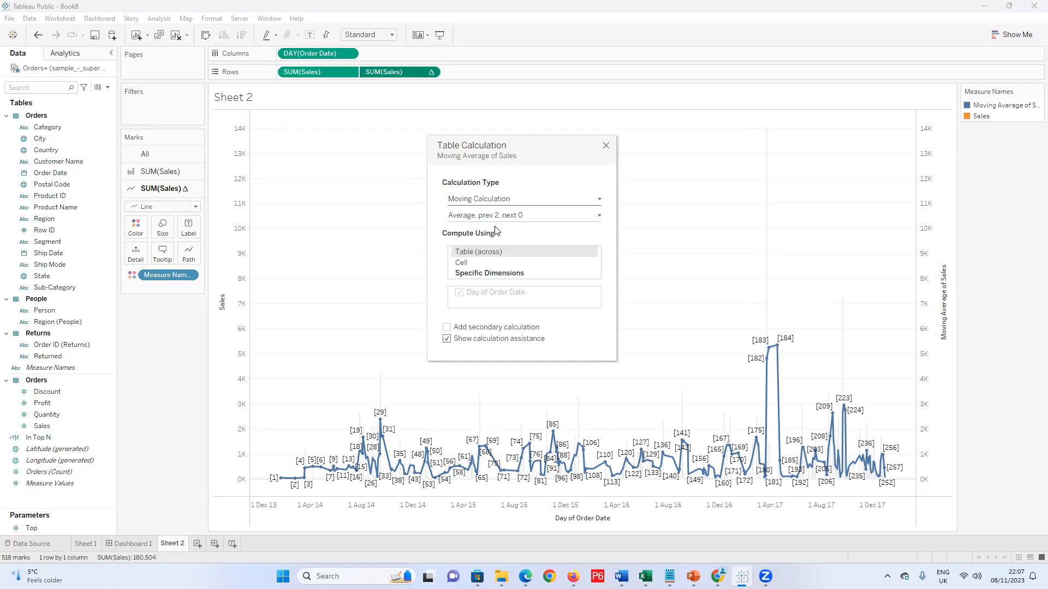
{"action": "left_click", "coordinate": [606, 146]}
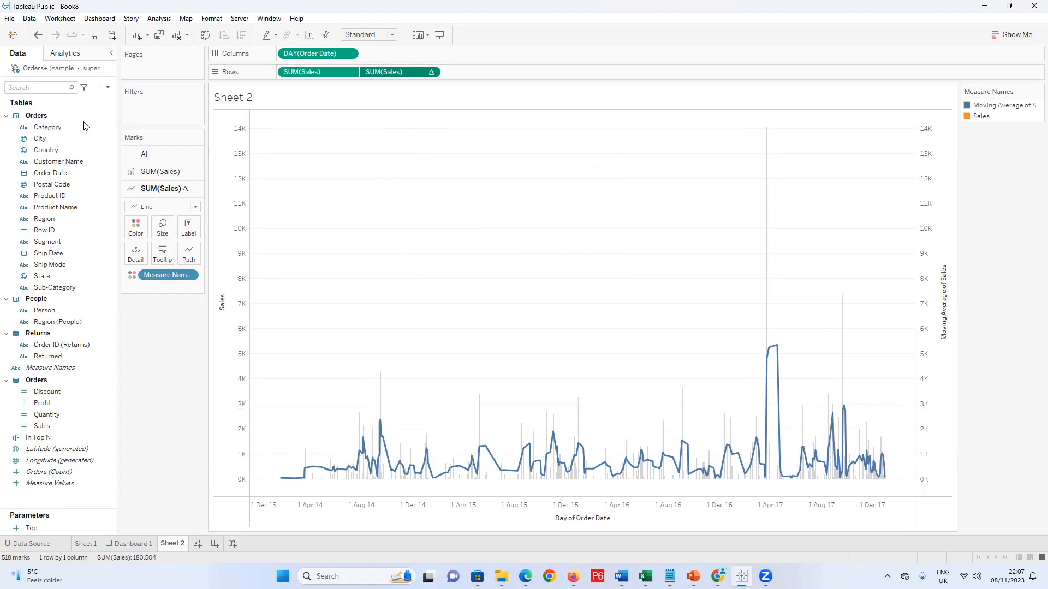
Start a new parameter named "N days" with the Integer data type
{"action": "left_click", "coordinate": [109, 88]}
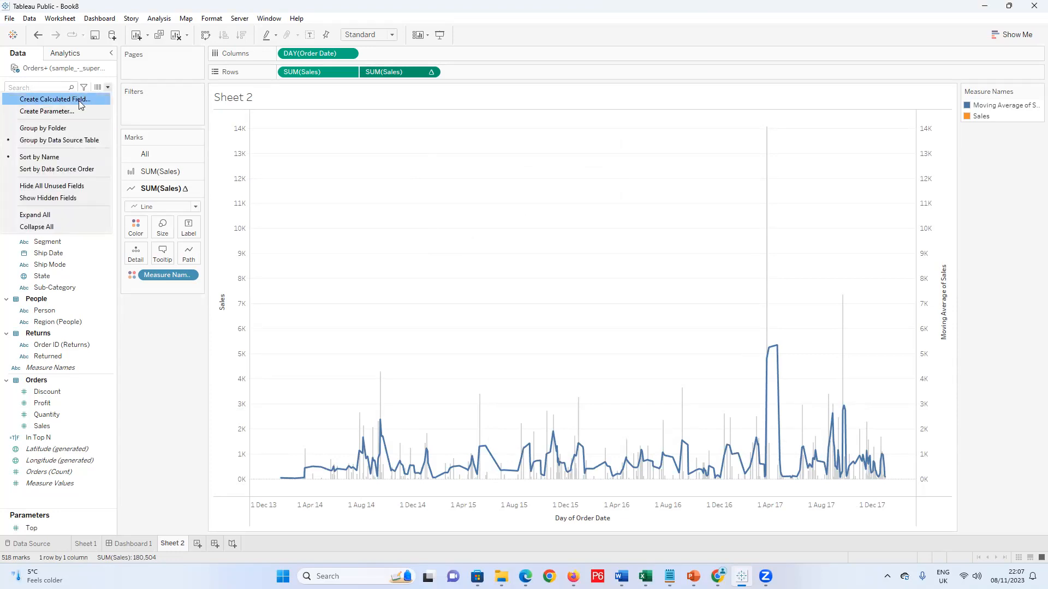
{"action": "left_click", "coordinate": [76, 109]}
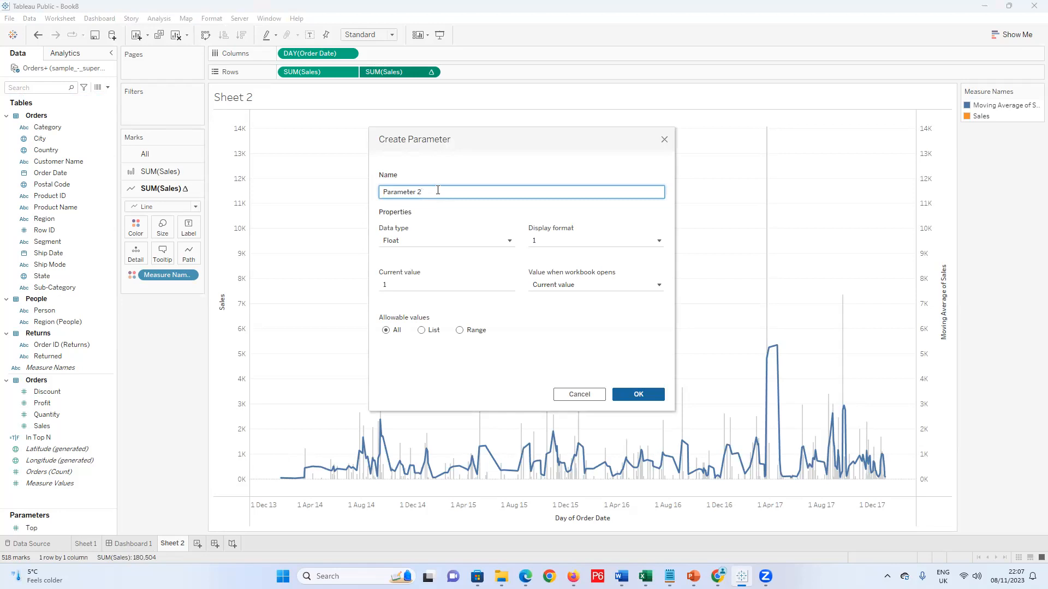
{"action": "left_click_drag", "start_coordinate": [432, 192], "coordinate": [347, 208]}
{"action": "type", "text": "N days"}
{"action": "left_click", "coordinate": [509, 242]}
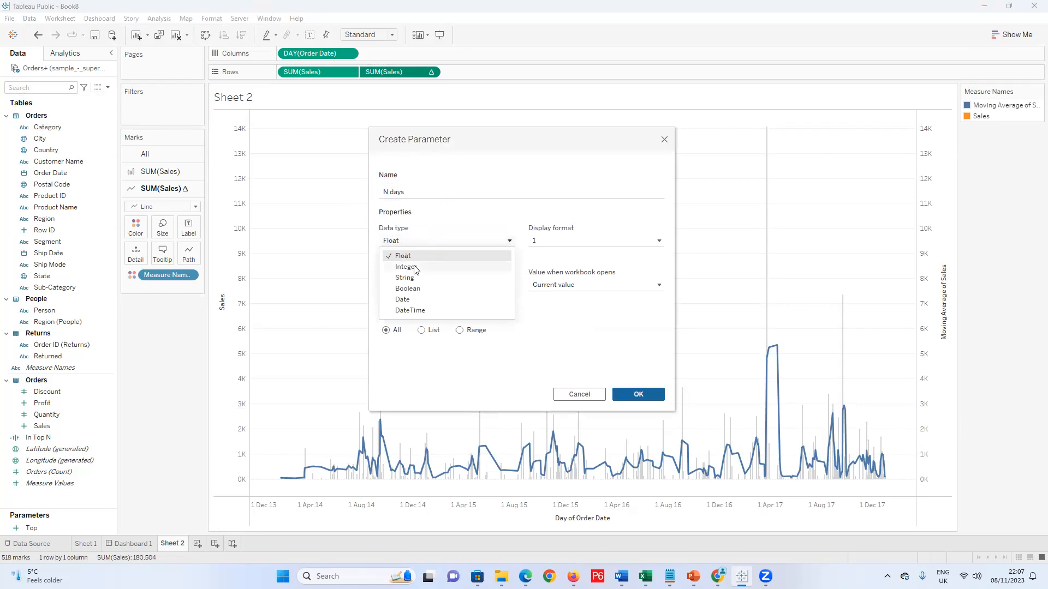
{"action": "left_click", "coordinate": [417, 267]}
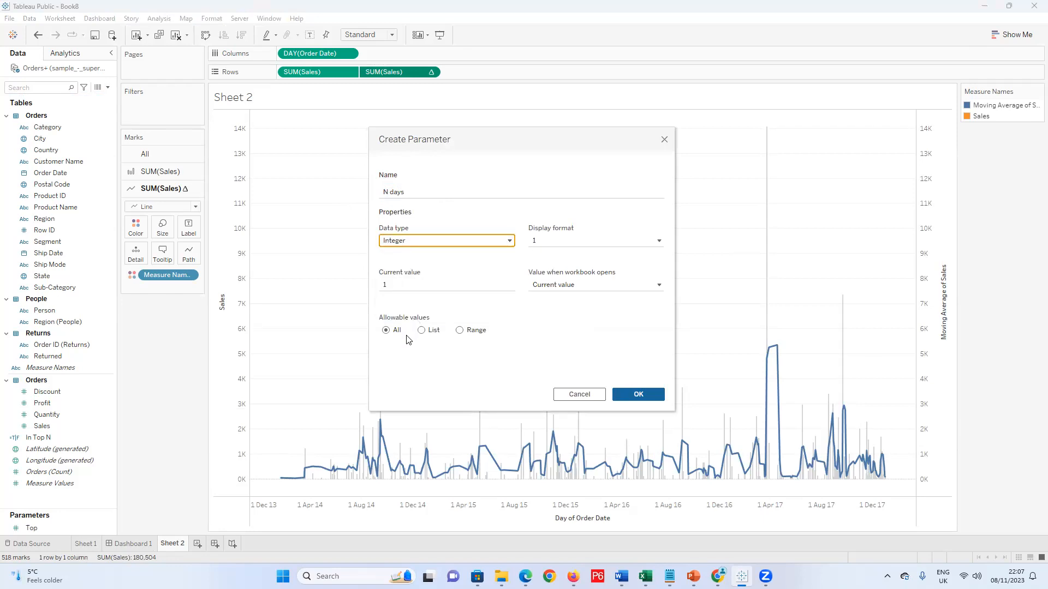
Restrict the N days parameter to a range from 1 to 100 with step size 1, and create it
{"action": "left_click", "coordinate": [460, 331]}
{"action": "left_click", "coordinate": [386, 362]}
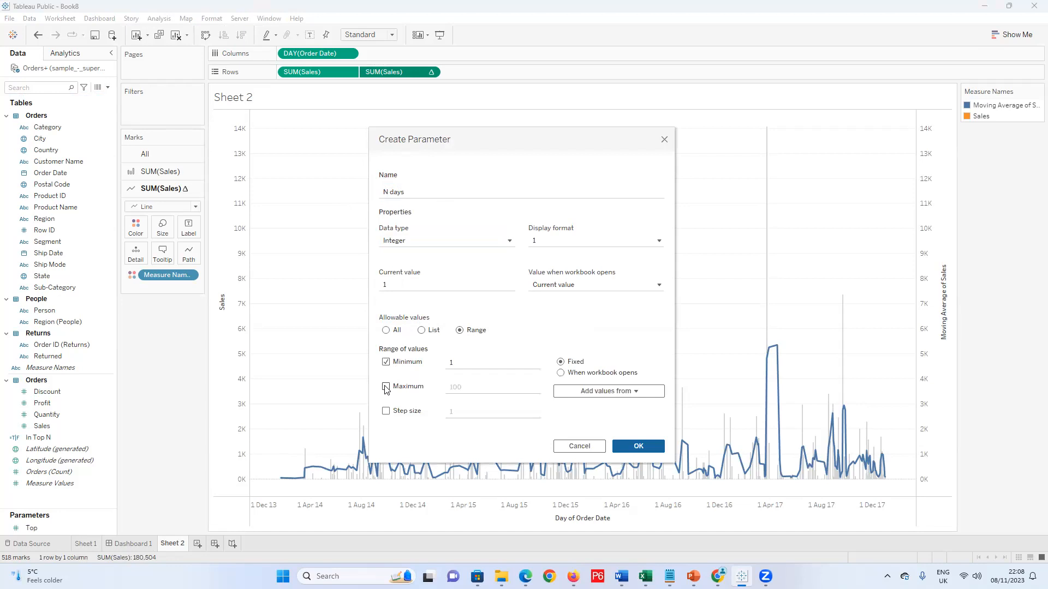
{"action": "left_click", "coordinate": [386, 387]}
{"action": "left_click", "coordinate": [386, 411]}
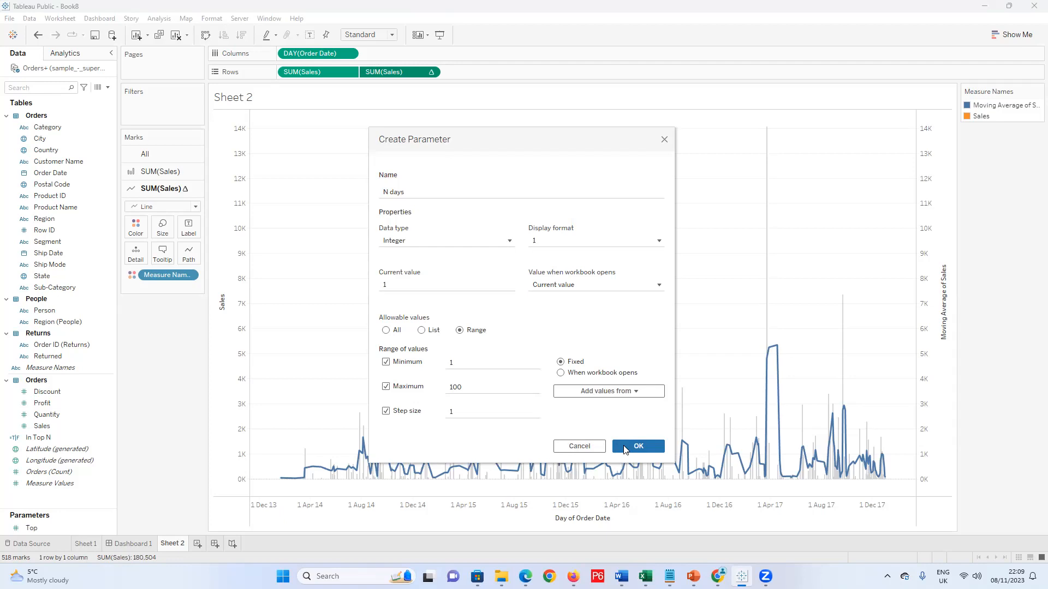
{"action": "left_click", "coordinate": [625, 448]}
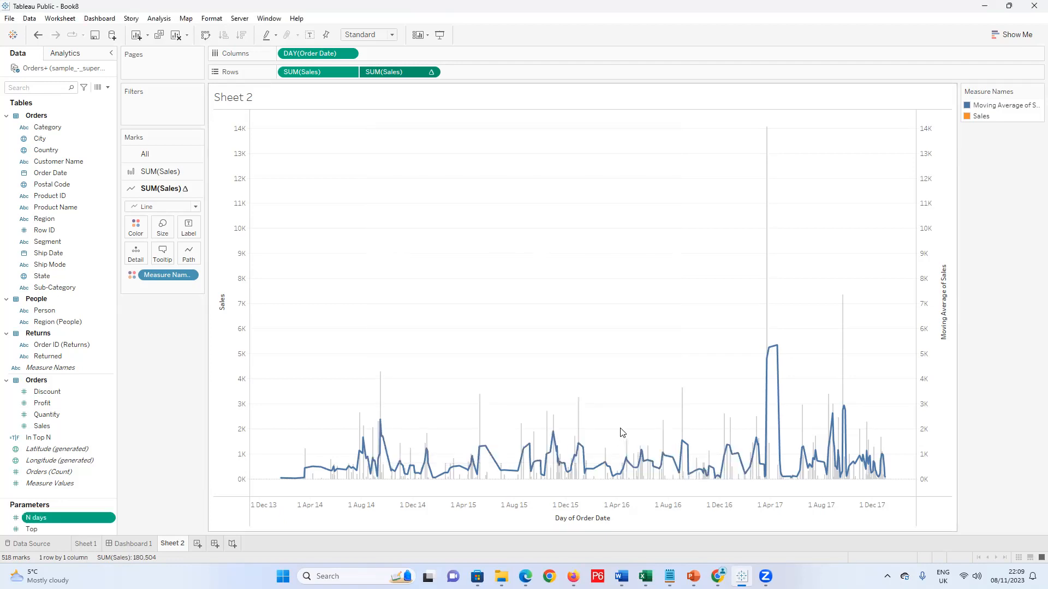
Show the N days parameter control on the sheet and test it by stepping the value up and back to 1
{"action": "right_click", "coordinate": [45, 518]}
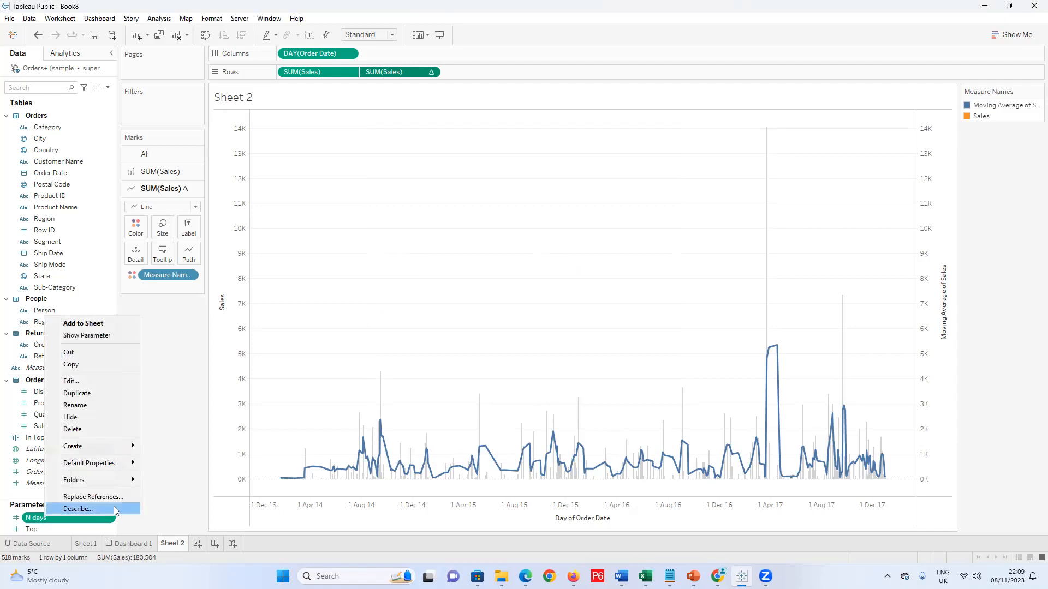
{"action": "left_click", "coordinate": [89, 335]}
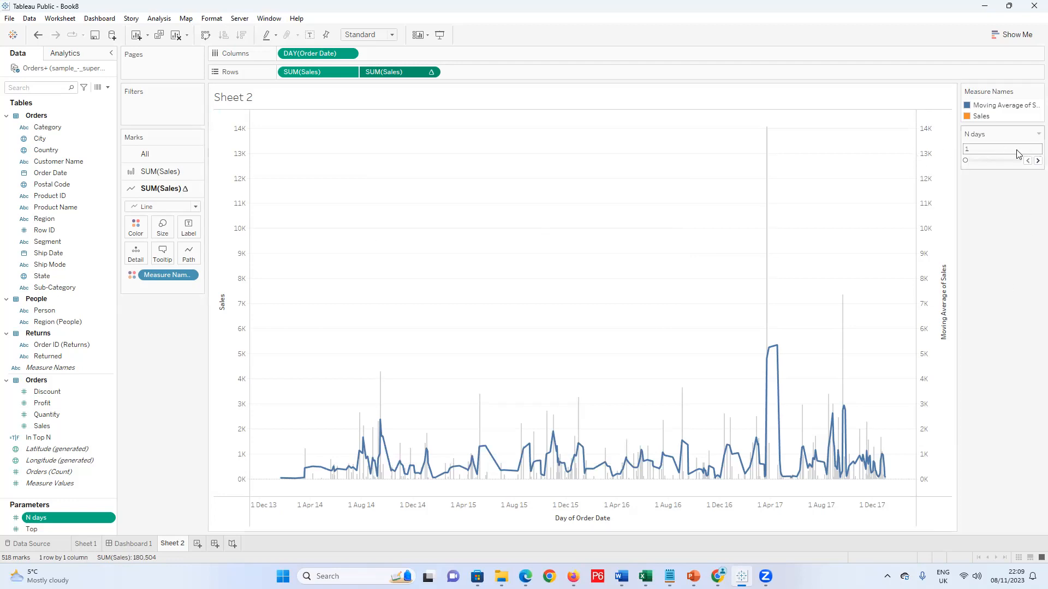
{"action": "left_click", "coordinate": [1038, 160]}
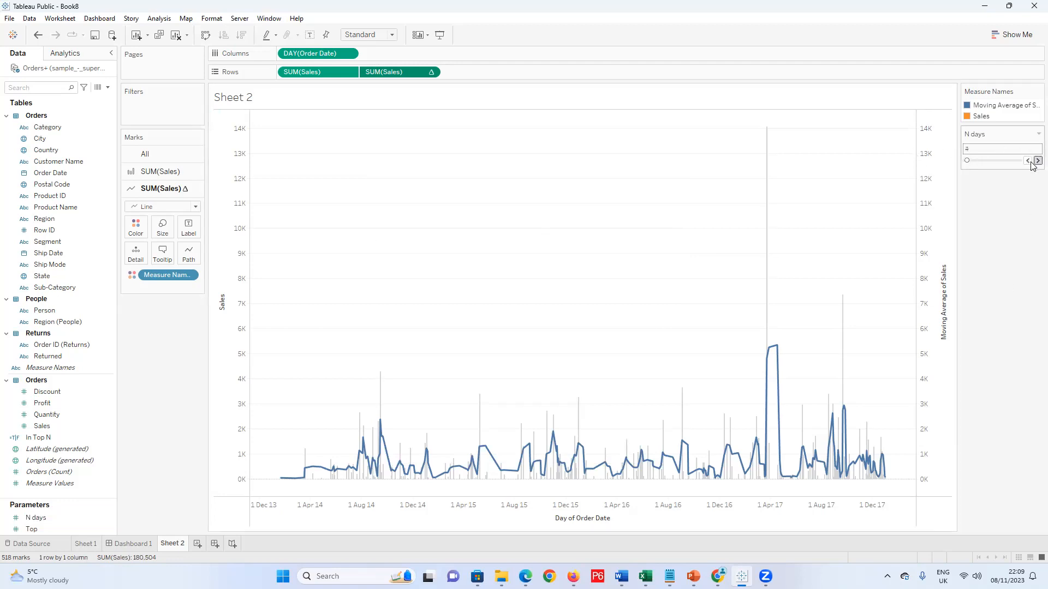
{"action": "left_click", "coordinate": [1028, 161]}
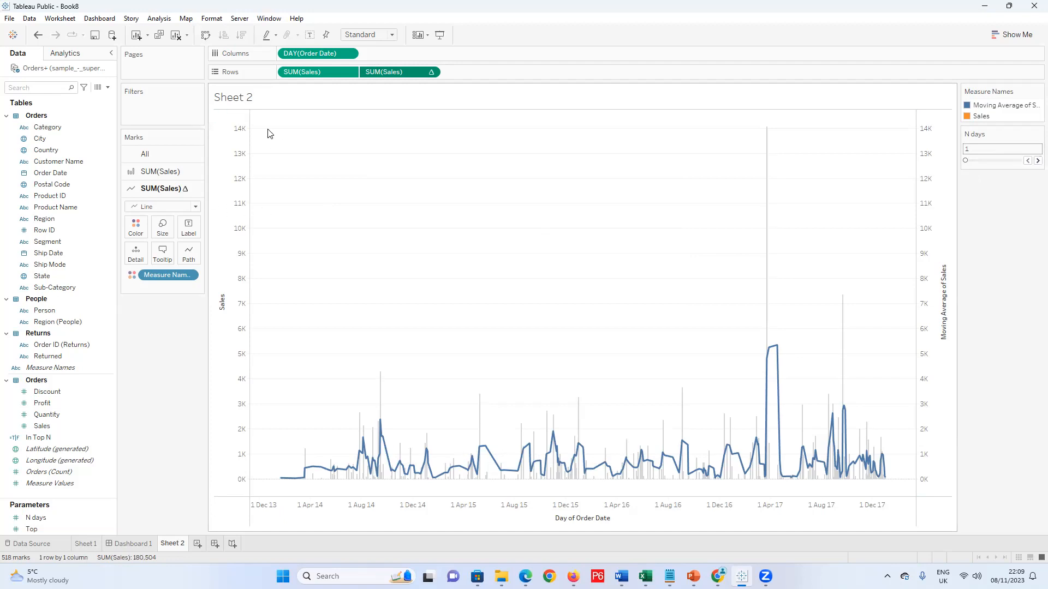
Review the previous and next values settings in the moving average's table calculation, leaving them as they are
{"action": "left_click", "coordinate": [430, 72]}
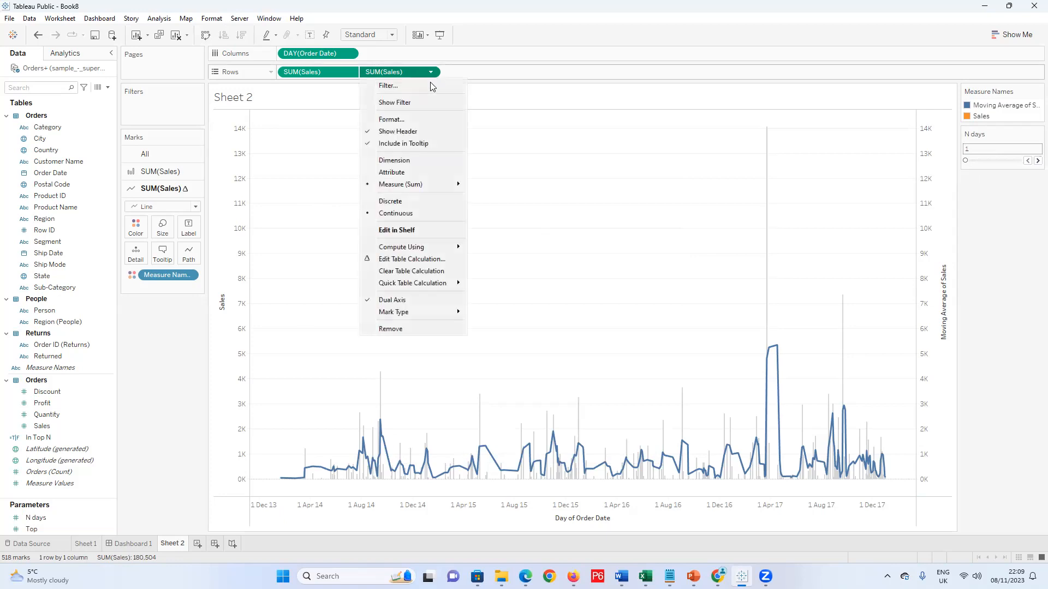
{"action": "left_click", "coordinate": [423, 259]}
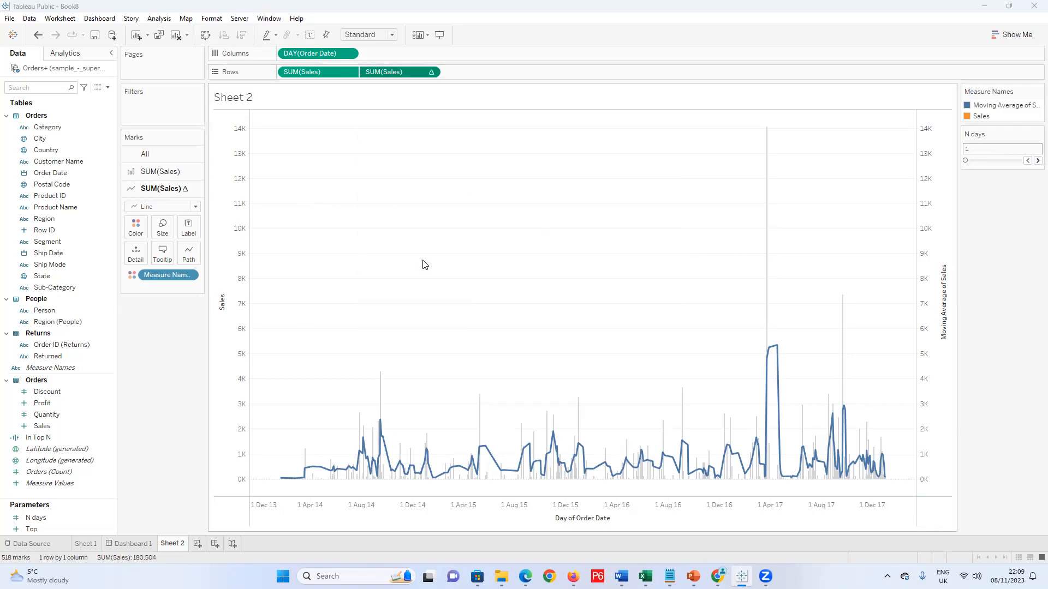
{"action": "left_click", "coordinate": [486, 216]}
{"action": "left_click", "coordinate": [540, 264]}
{"action": "left_click_drag", "start_coordinate": [540, 264], "coordinate": [515, 268]}
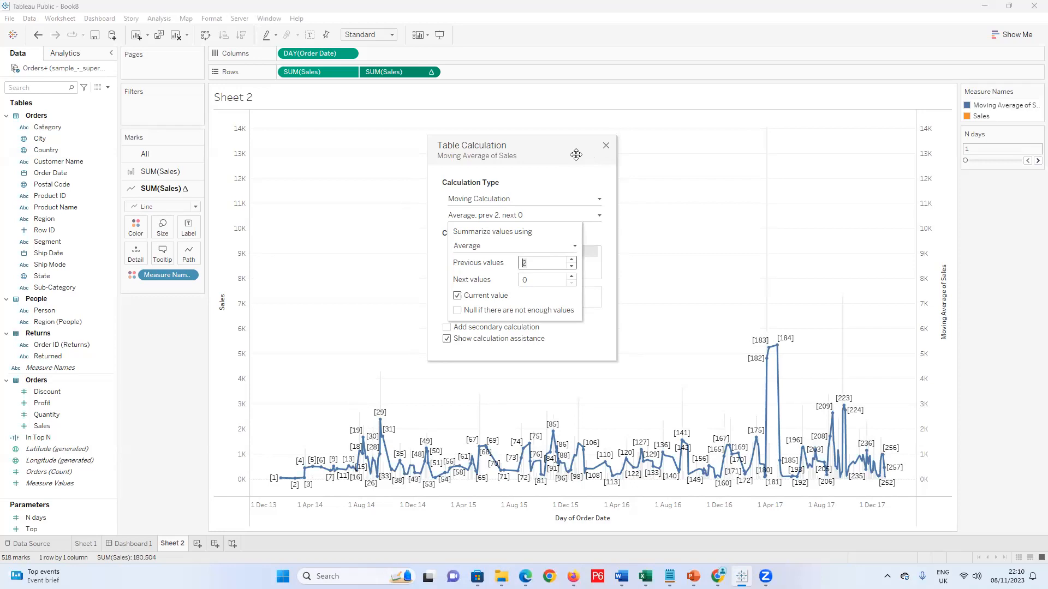
{"action": "left_click", "coordinate": [607, 147]}
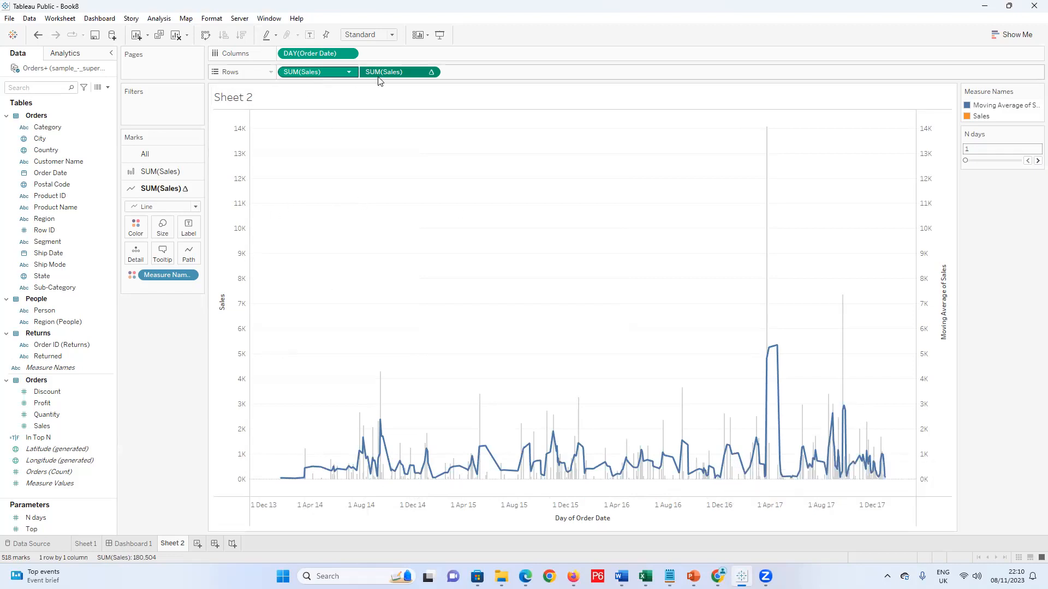
Set the moving average's table calculation to use 7 previous values
{"action": "left_click", "coordinate": [431, 72]}
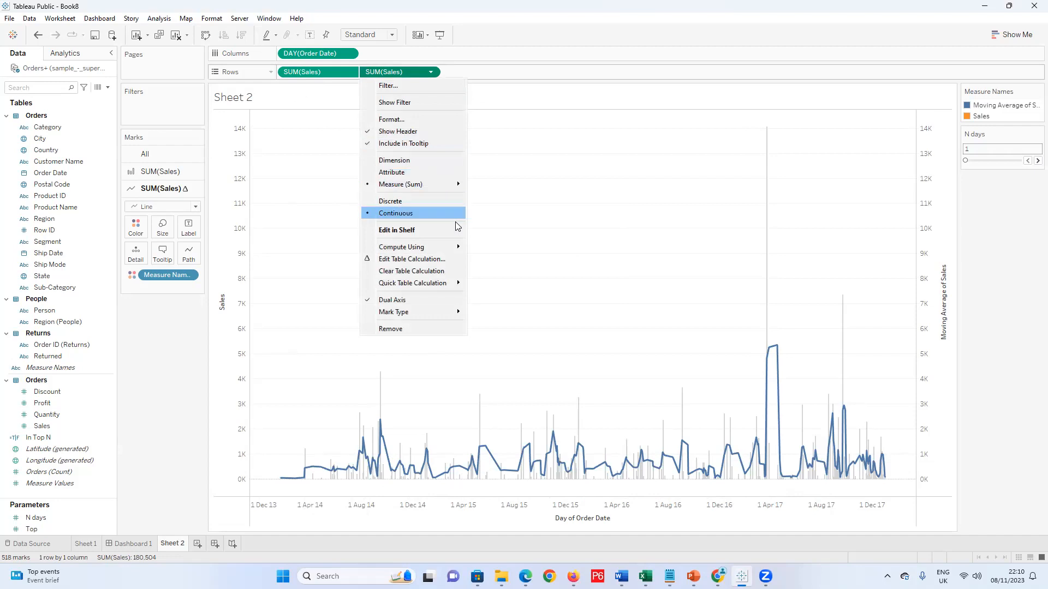
{"action": "left_click", "coordinate": [419, 259]}
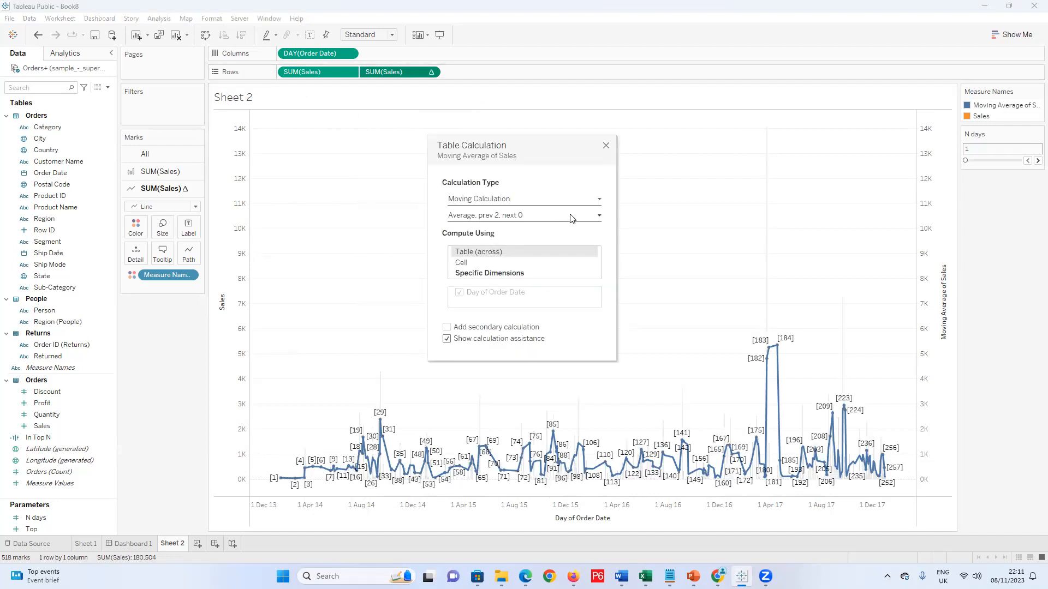
{"action": "left_click", "coordinate": [570, 215]}
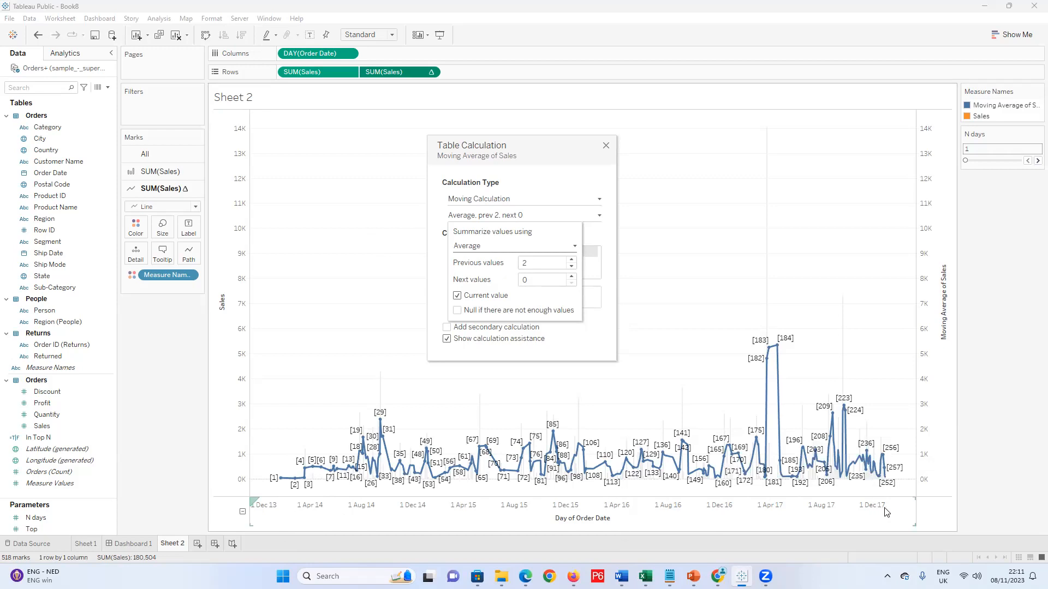
{"action": "left_click", "coordinate": [586, 171]}
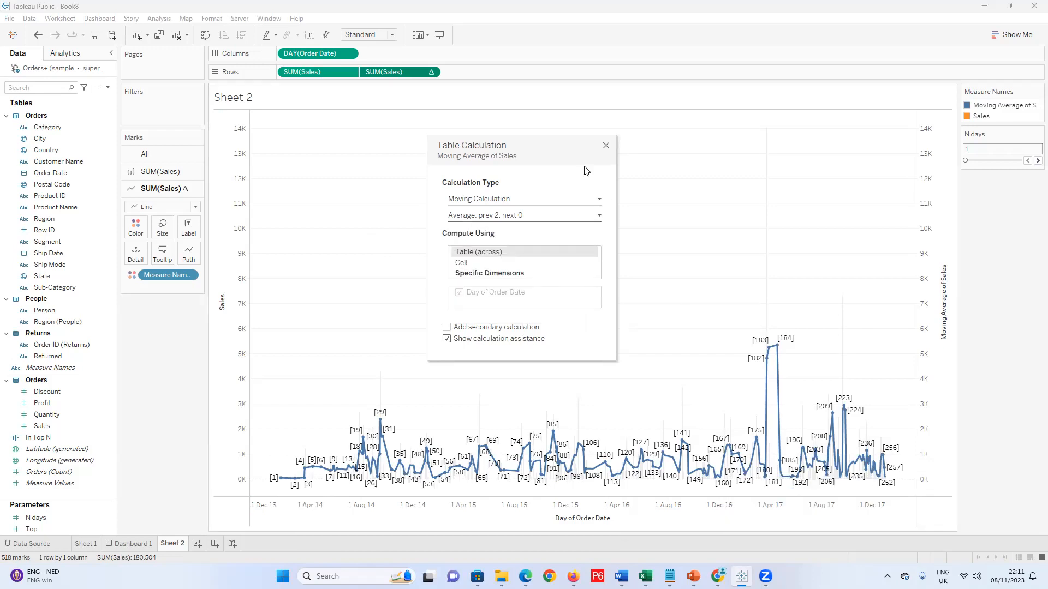
{"action": "left_click", "coordinate": [497, 218]}
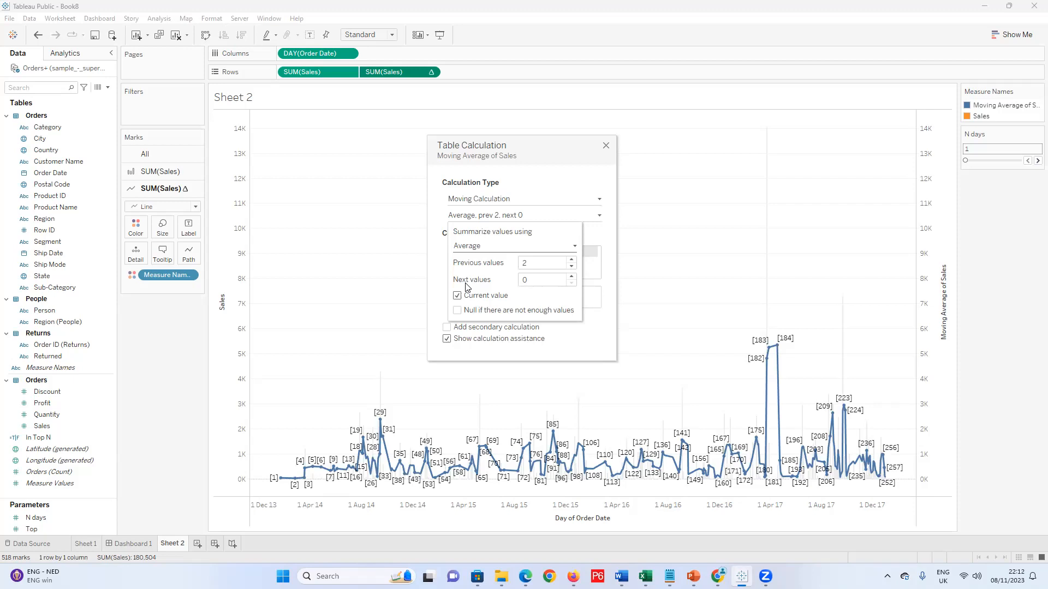
{"action": "double_click", "coordinate": [525, 262]}
{"action": "type", "text": "7"}
{"action": "left_click", "coordinate": [605, 275]}
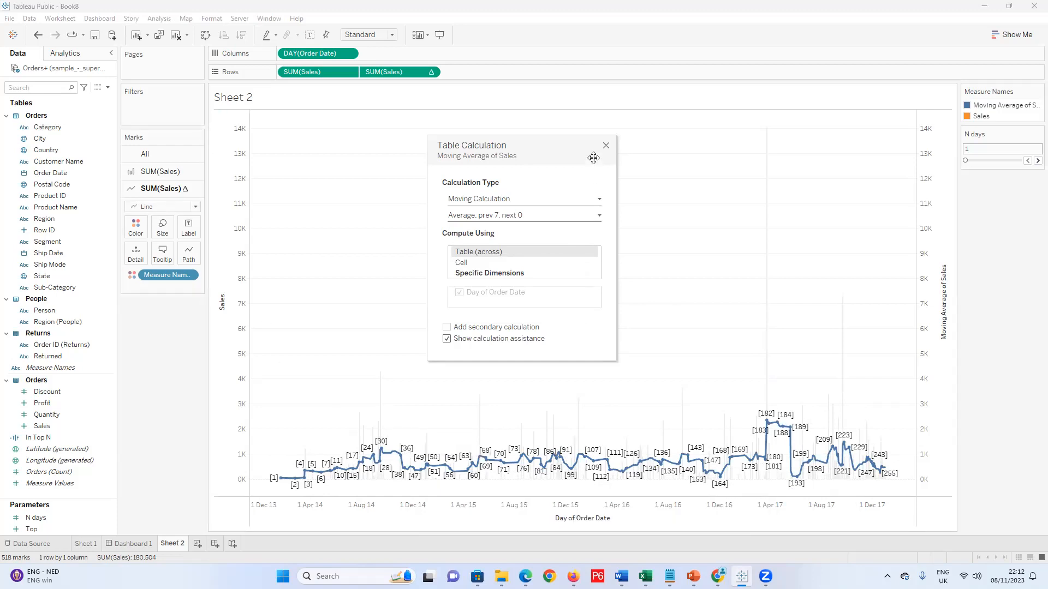
{"action": "left_click", "coordinate": [606, 145]}
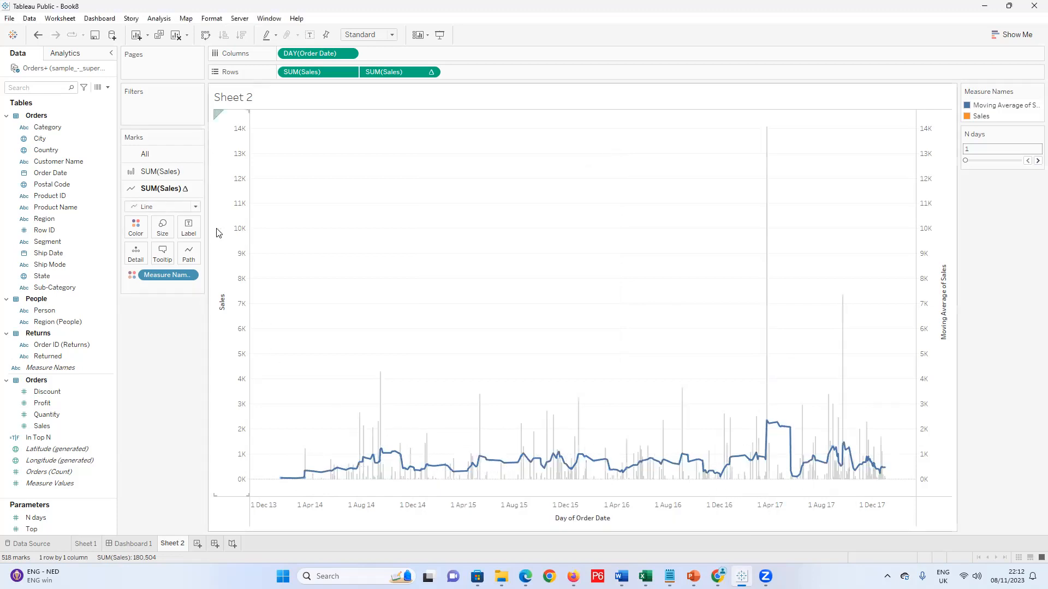
Try the Area mark type for the moving average and undo it
{"action": "left_click", "coordinate": [196, 208]}
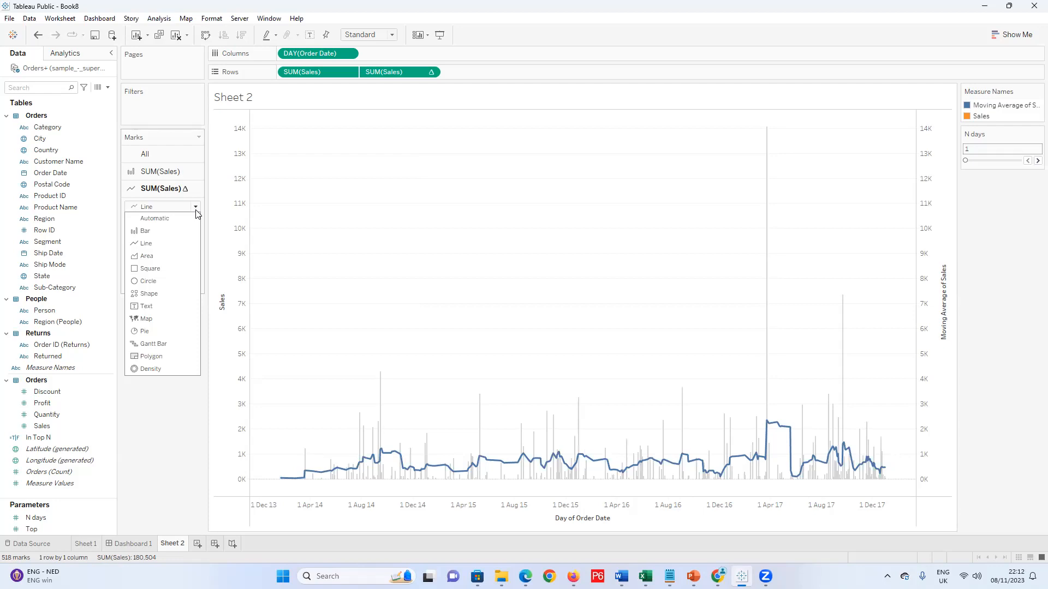
{"action": "left_click", "coordinate": [166, 256]}
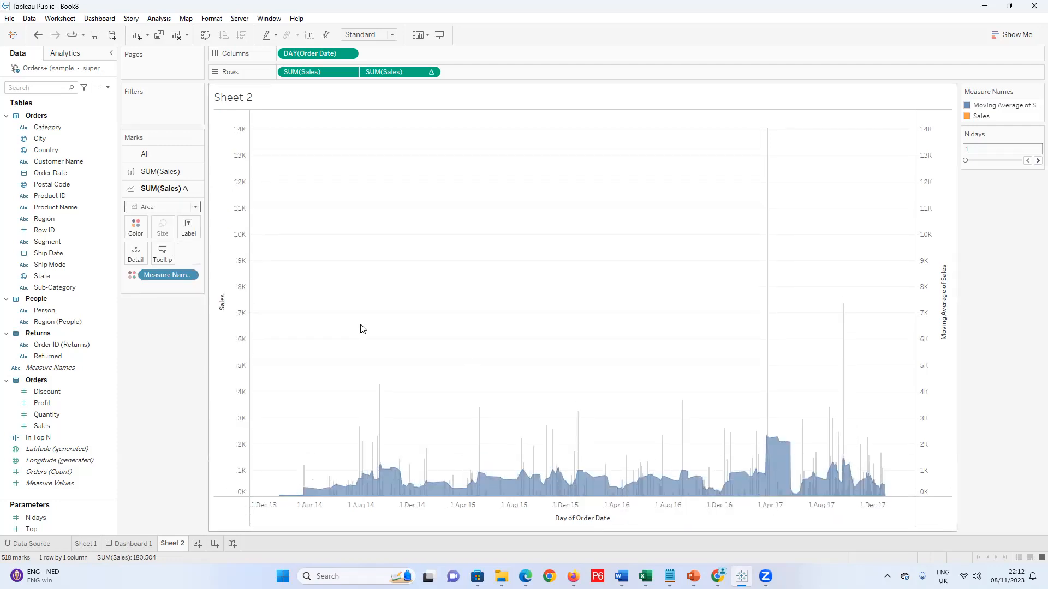
{"action": "key", "text": "ctrl+z"}
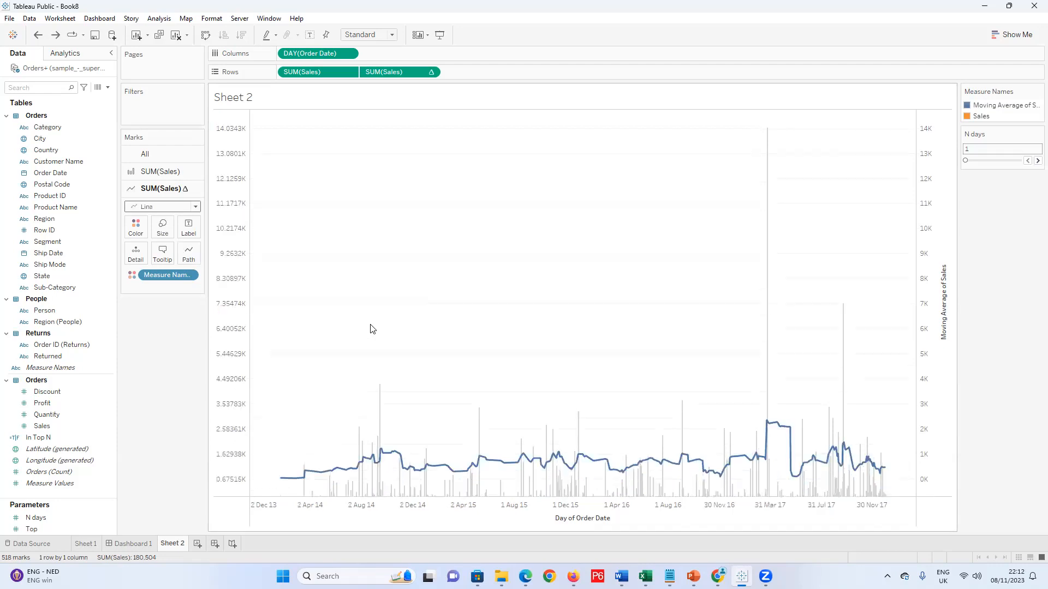
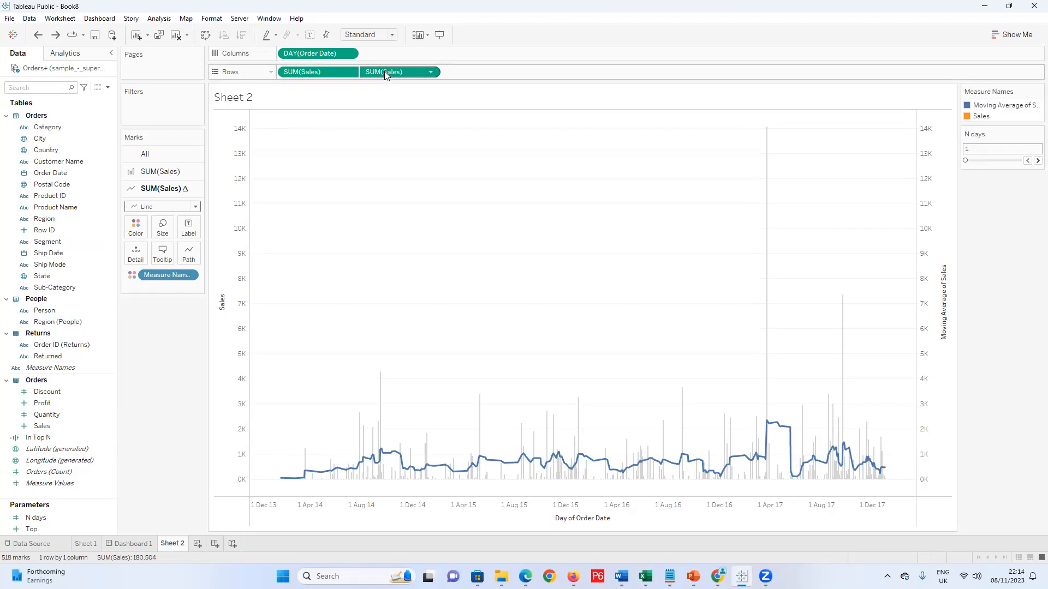
Save the moving average from Rows as a calculated field in the Orders measures, keeping the default name
{"action": "left_click_drag", "start_coordinate": [387, 70], "coordinate": [50, 436]}
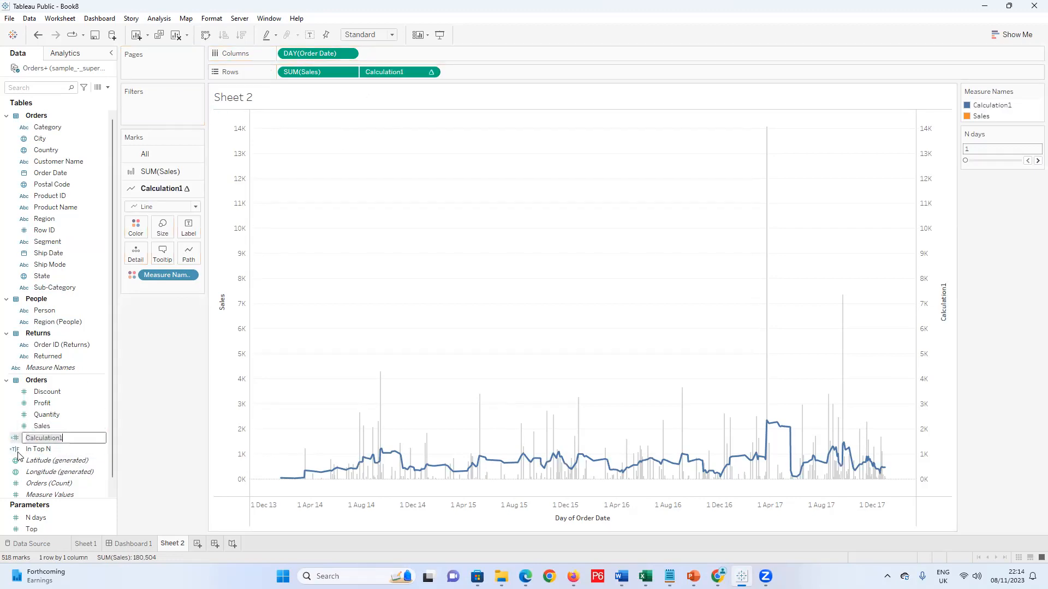
{"action": "key", "text": "Return"}
{"action": "right_click", "coordinate": [18, 443]}
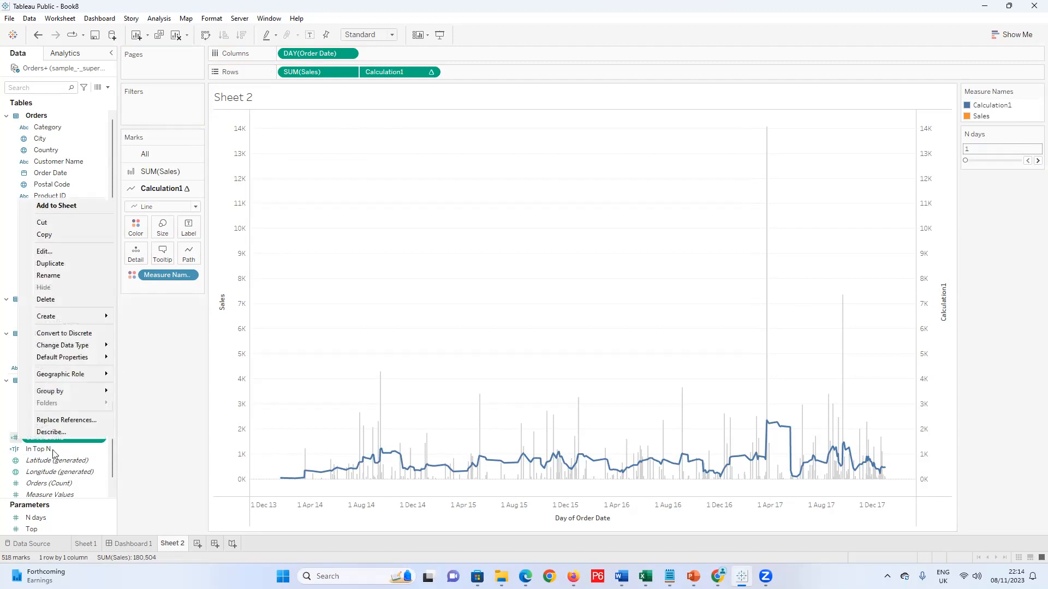
{"action": "left_click", "coordinate": [147, 438]}
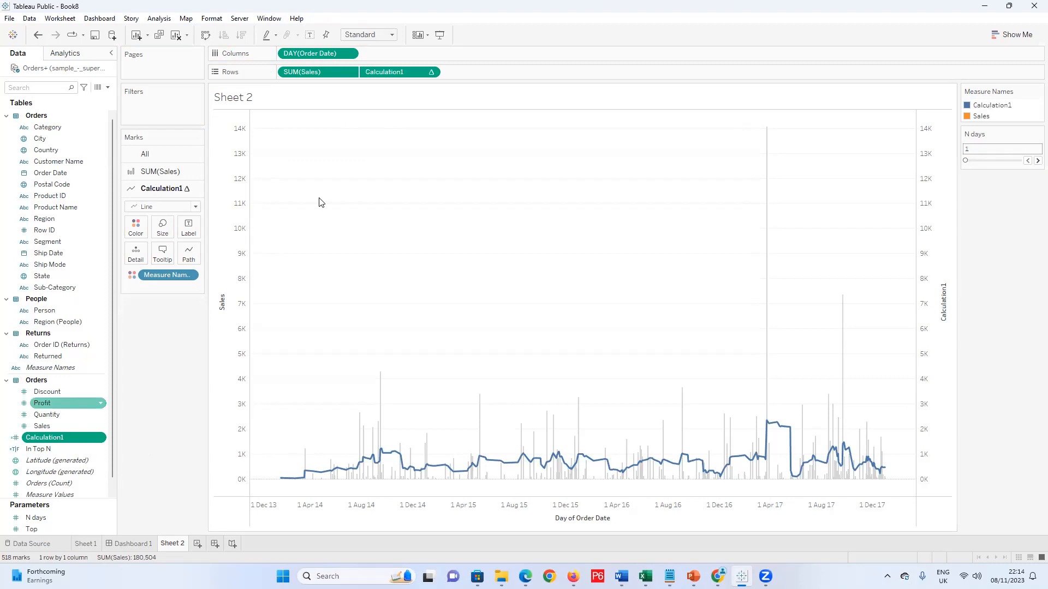
Edit the calculated field's WINDOW_AVG formula, replacing the -7 start offset with -[N days]
{"action": "right_click", "coordinate": [55, 437]}
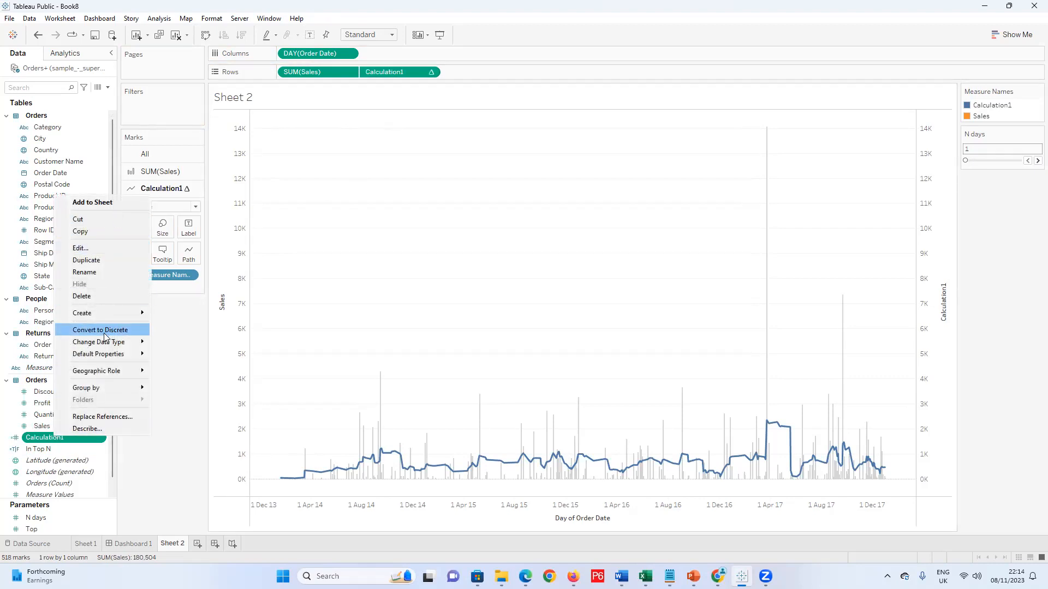
{"action": "left_click", "coordinate": [116, 249]}
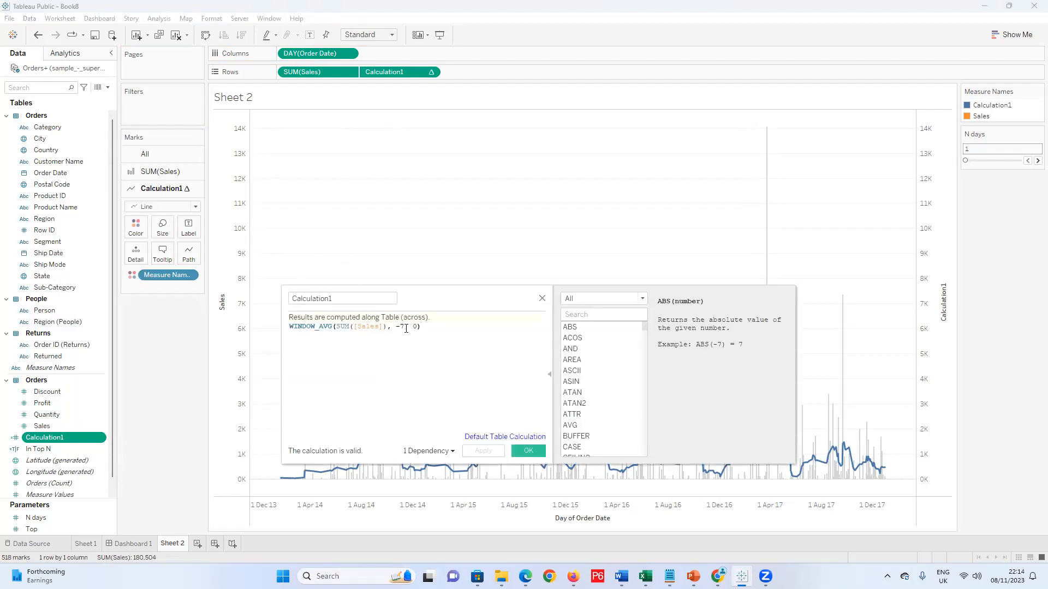
{"action": "left_click", "coordinate": [403, 327]}
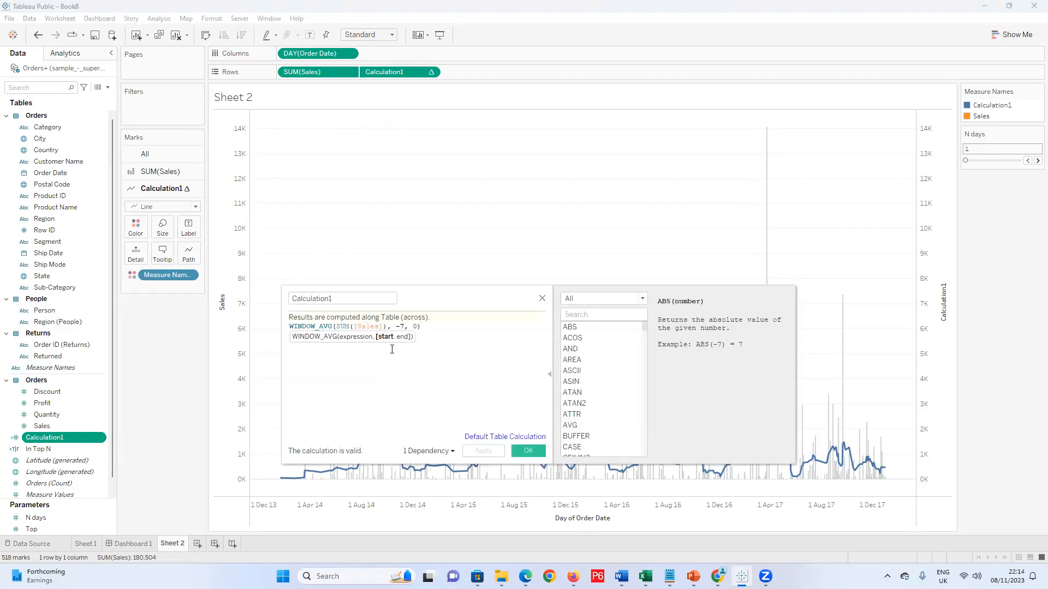
{"action": "key", "text": "BackSpace"}
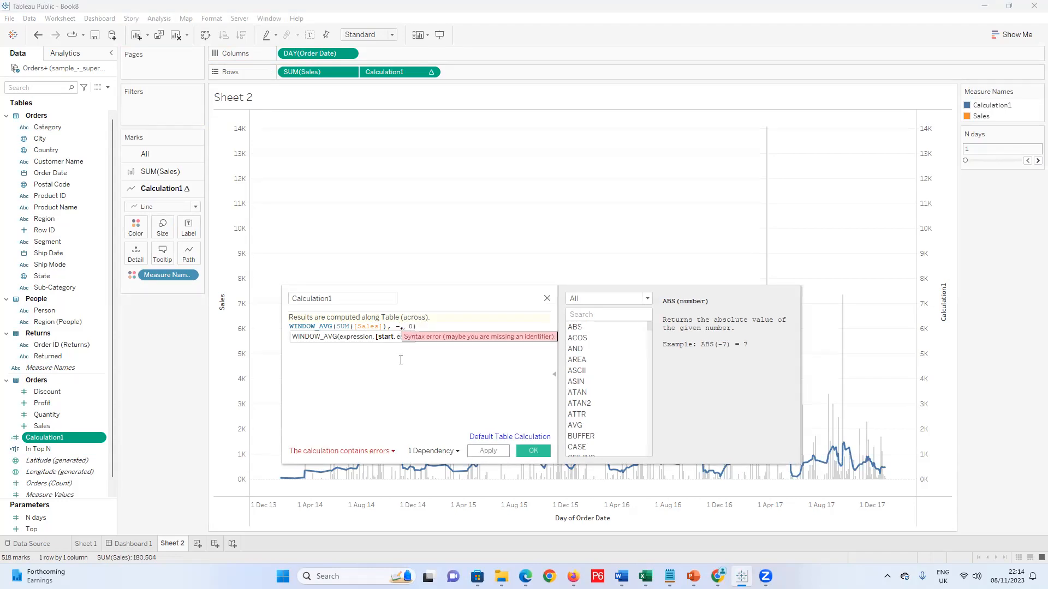
{"action": "type", "text": "N"}
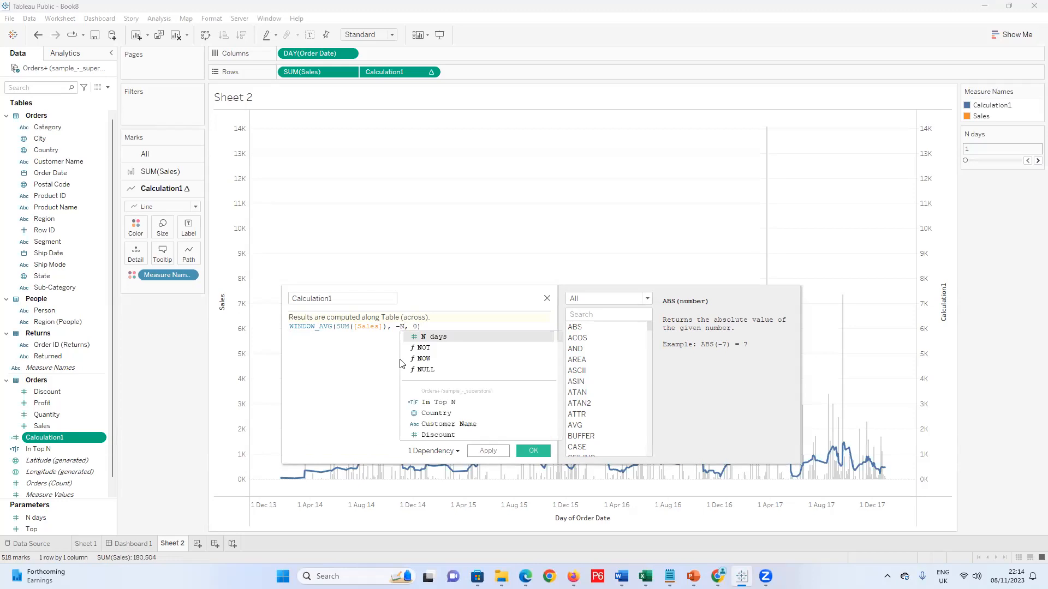
{"action": "double_click", "coordinate": [461, 338]}
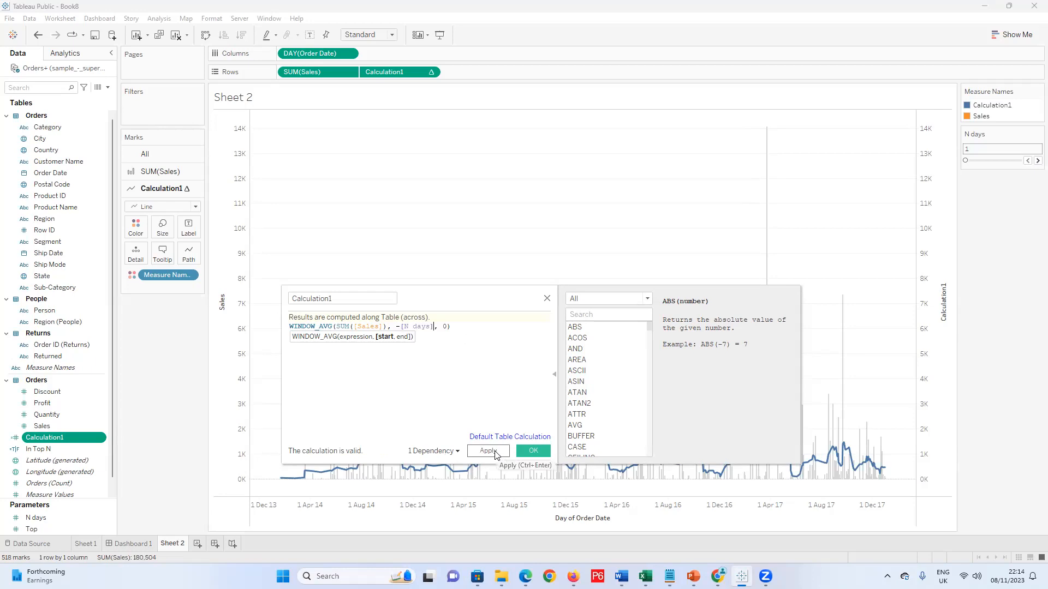
Discard the formula edit and undo both the calculated field and the 7-value window of the moving average
{"action": "left_click_drag", "start_coordinate": [453, 327], "coordinate": [232, 329]}
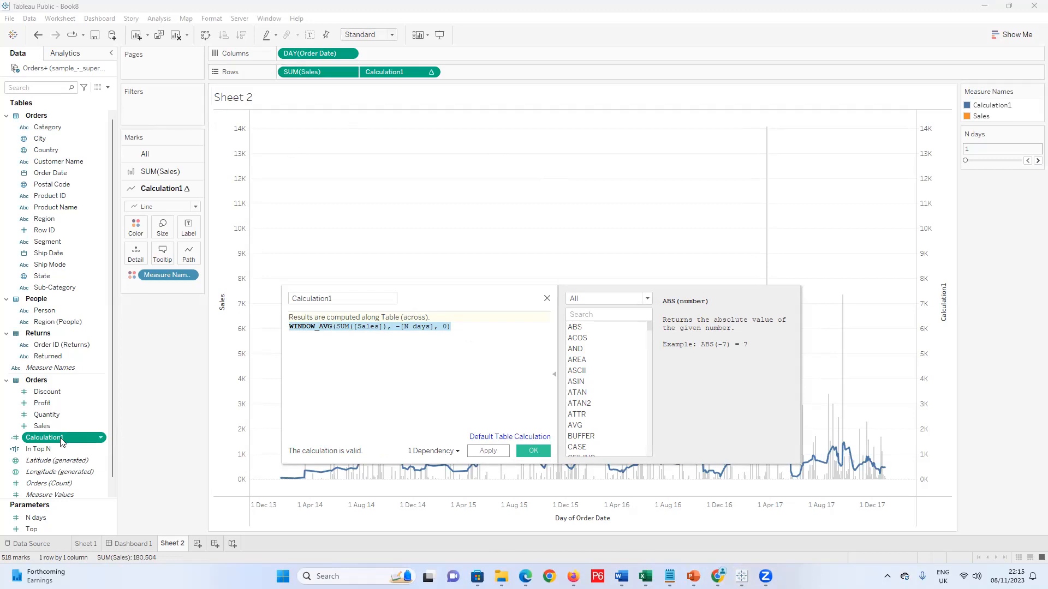
{"action": "left_click", "coordinate": [547, 298]}
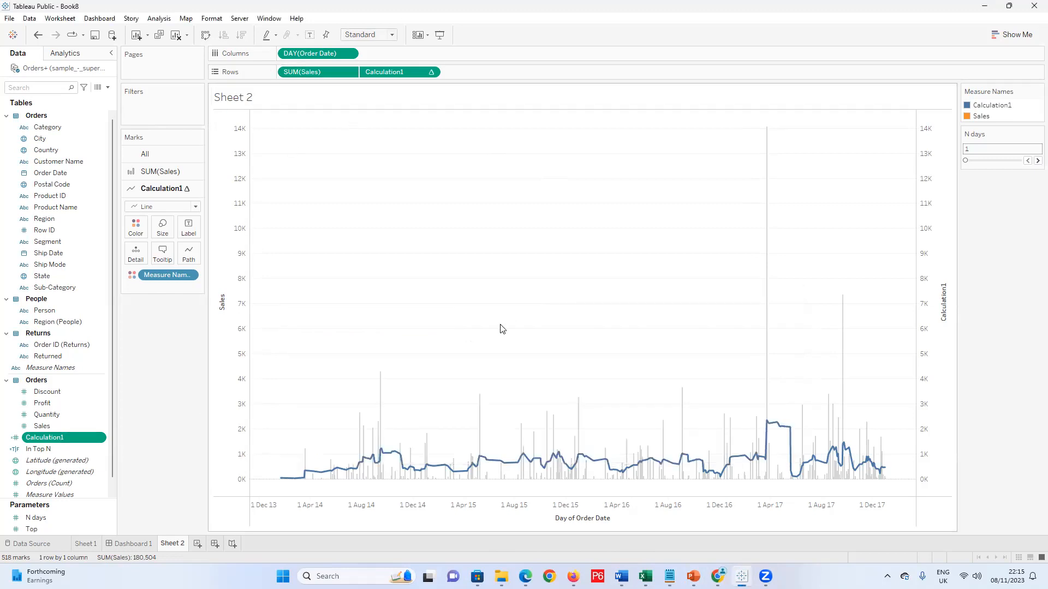
{"action": "key", "text": "ctrl+z"}
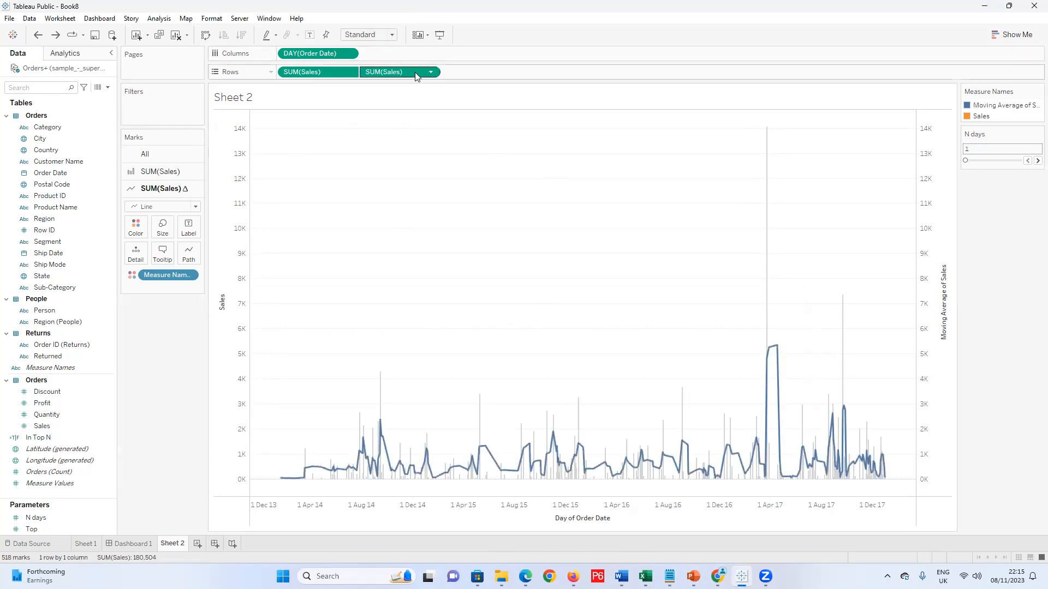
Review how many previous and next values the moving average's table calculation uses, leaving its settings as they are
{"action": "left_click", "coordinate": [431, 72]}
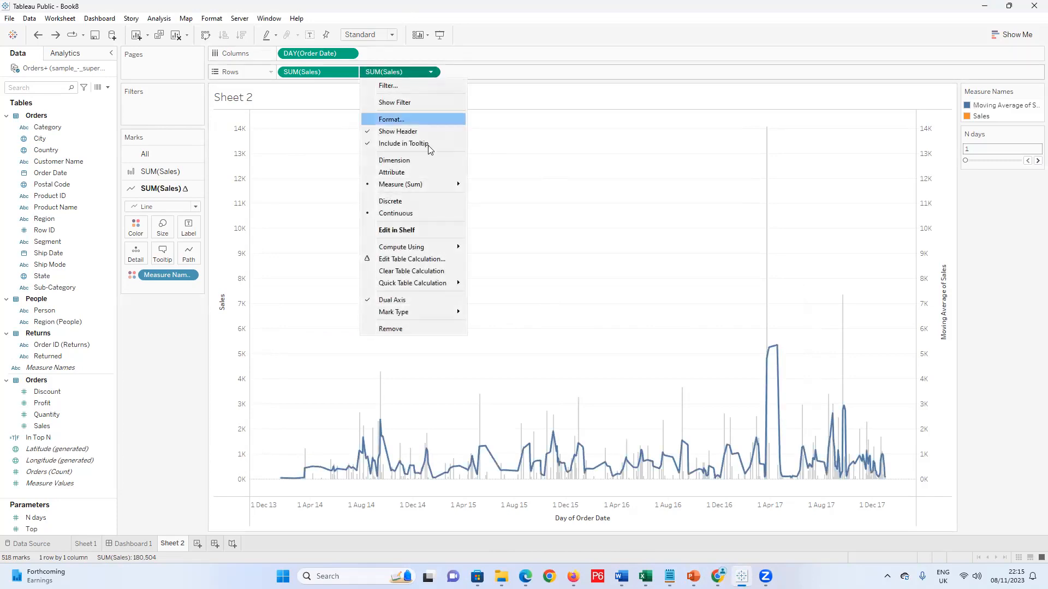
{"action": "left_click", "coordinate": [413, 260]}
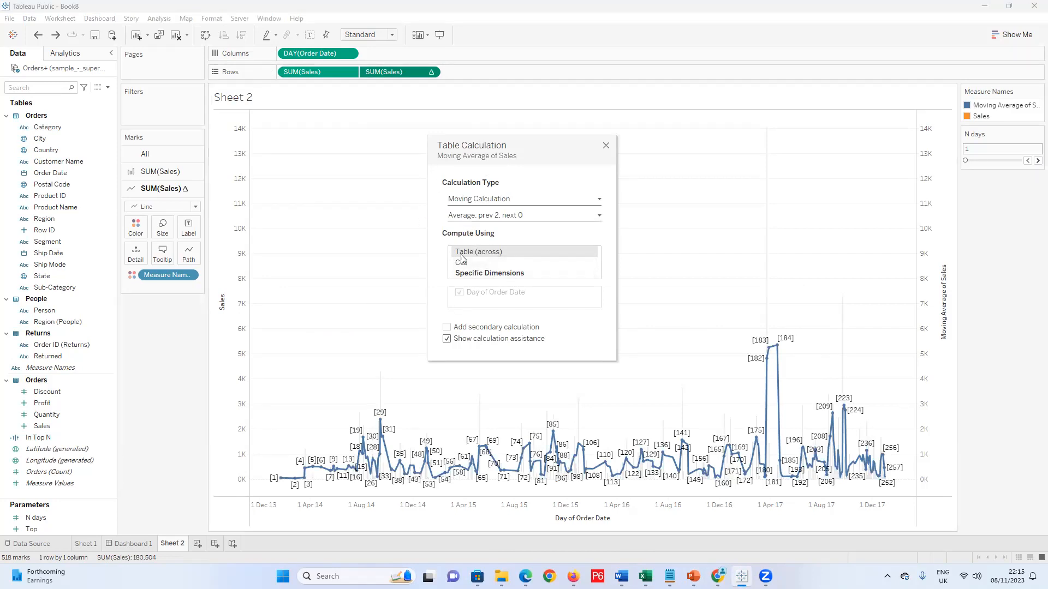
{"action": "left_click", "coordinate": [568, 217]}
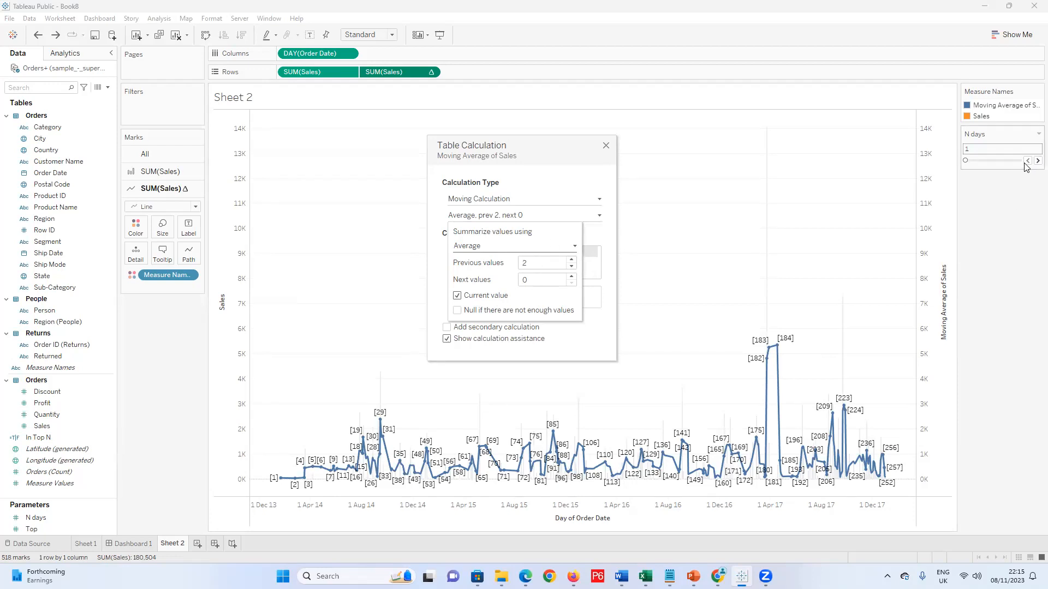
{"action": "left_click", "coordinate": [606, 146]}
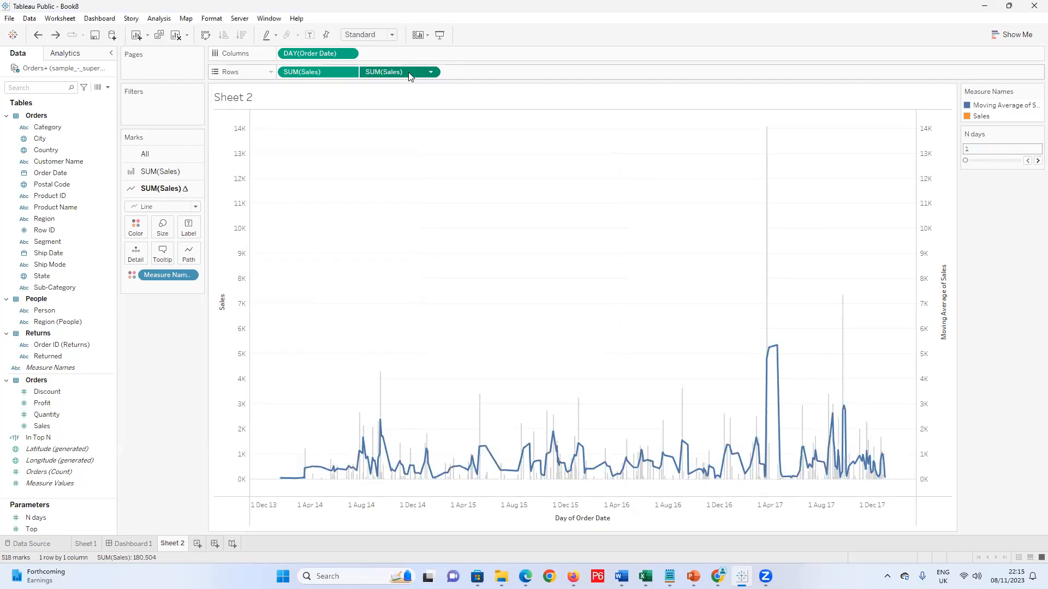
Save the moving average from Rows as a calculated field in the Orders measures, named Moving Average
{"action": "left_click_drag", "start_coordinate": [410, 73], "coordinate": [61, 428]}
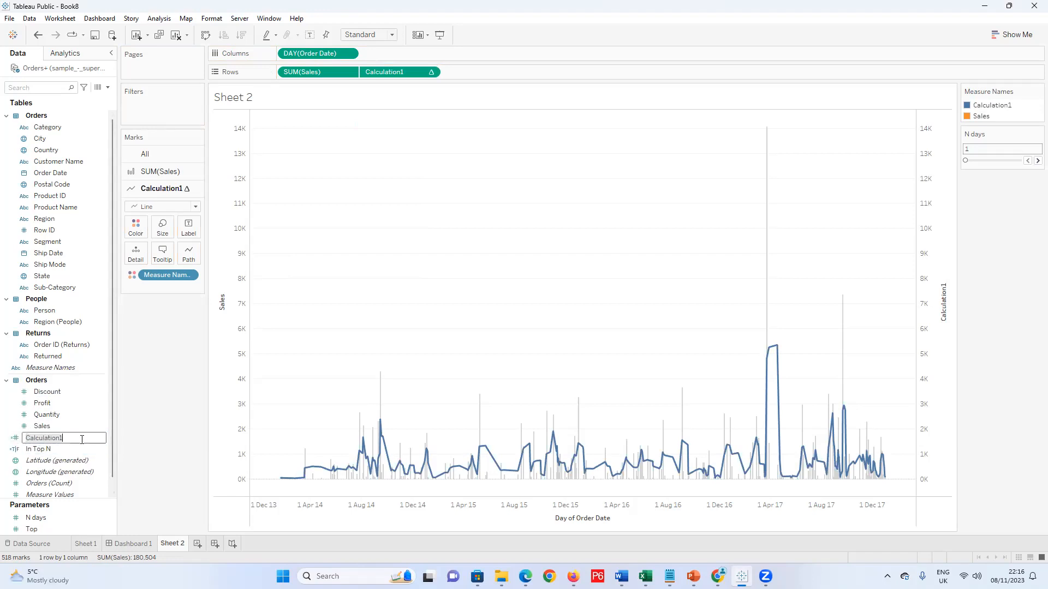
{"action": "type", "text": "Moving Average"}
{"action": "key", "text": "Return"}
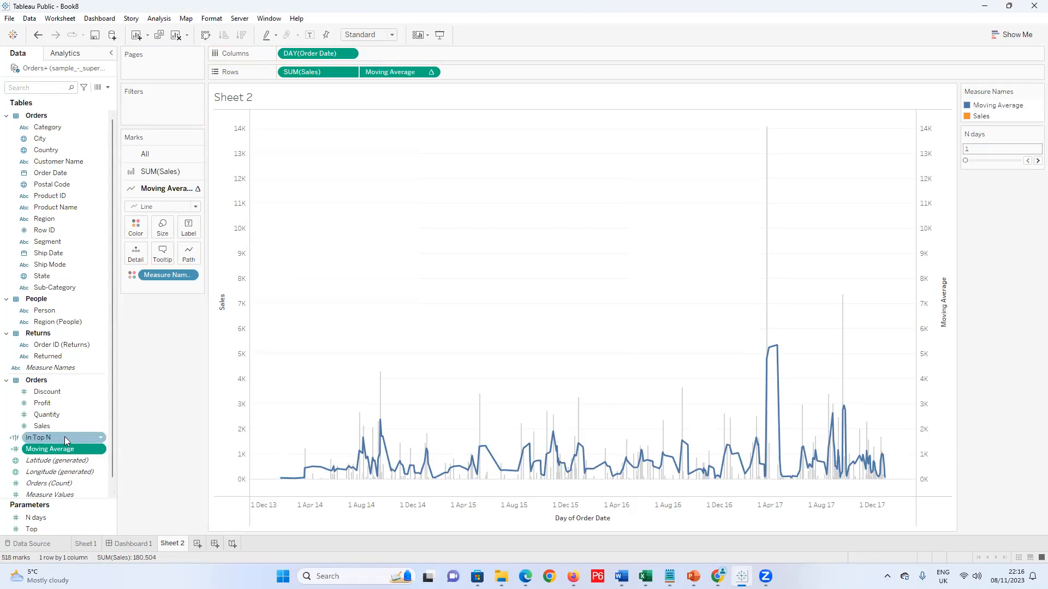
Edit the Moving Average field's WINDOW_AVG formula, replacing the -2 start offset with -[N days]
{"action": "right_click", "coordinate": [43, 451]}
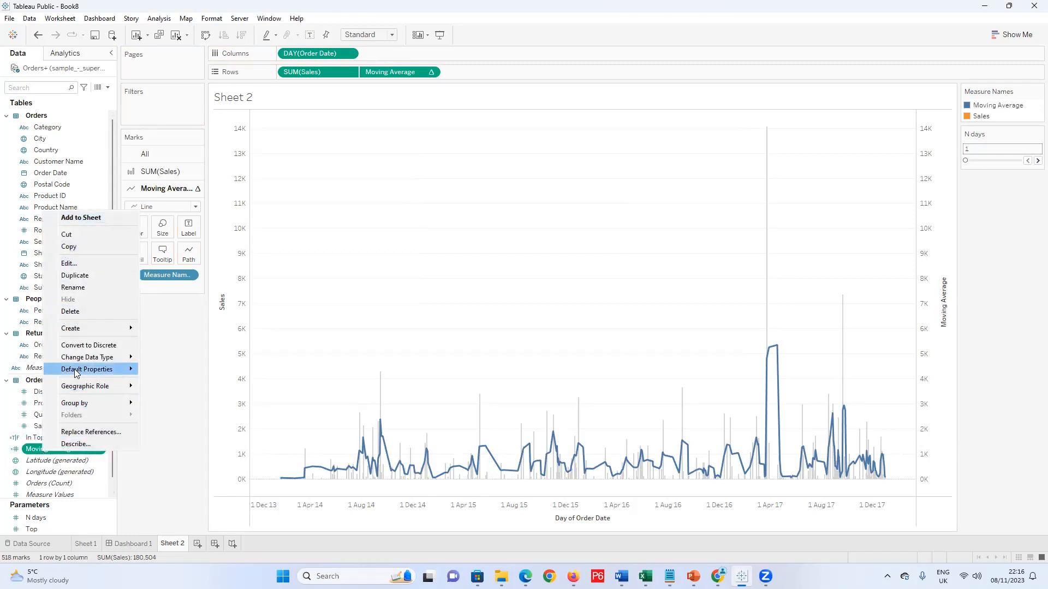
{"action": "left_click", "coordinate": [86, 261]}
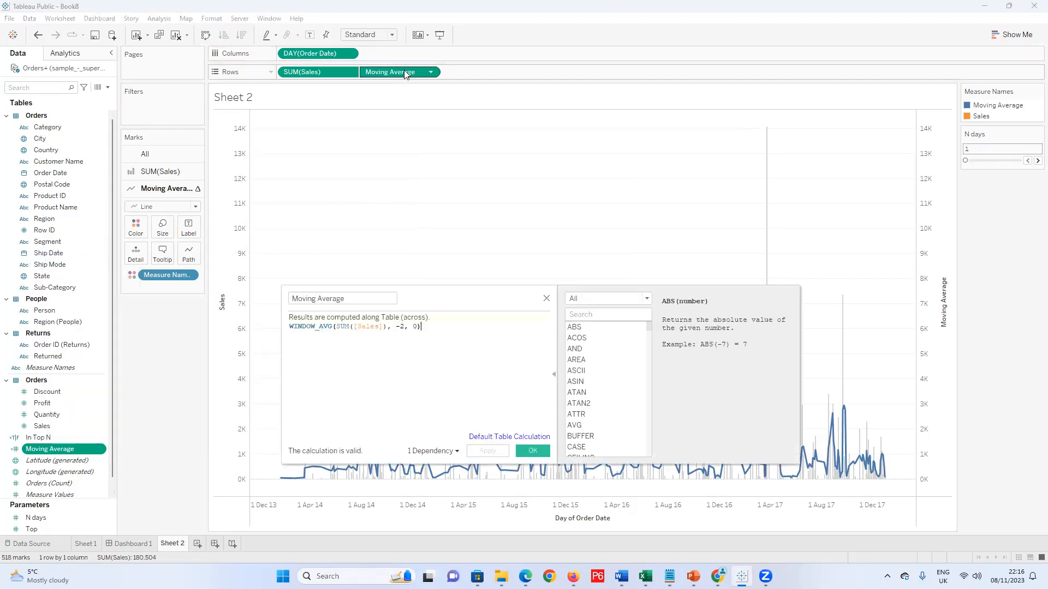
{"action": "left_click", "coordinate": [404, 328]}
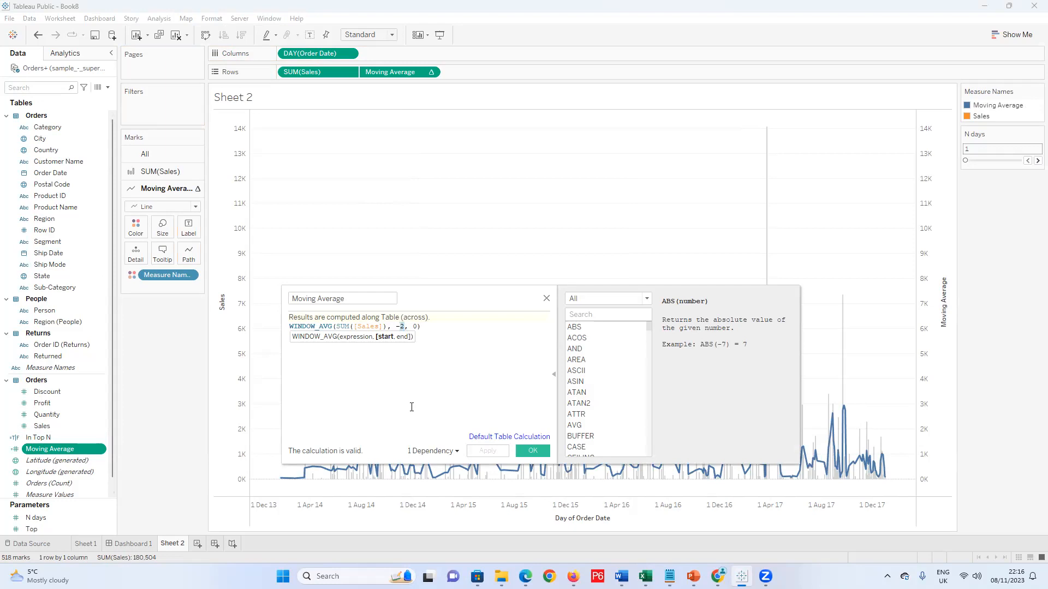
{"action": "type", "text": "nd"}
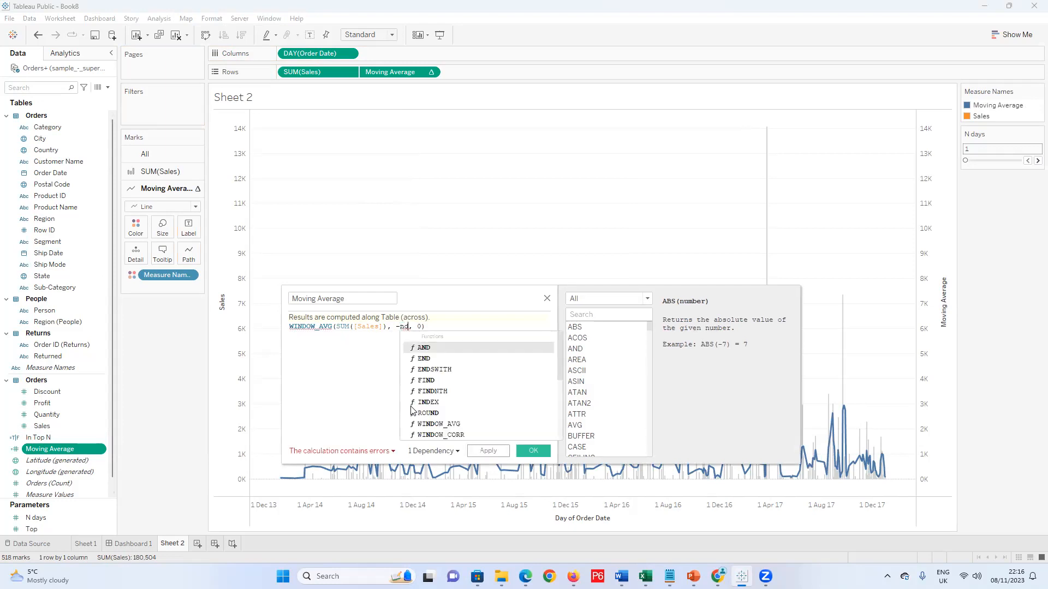
{"action": "key", "text": "BackSpace"}
{"action": "key", "text": "BackSpace"}
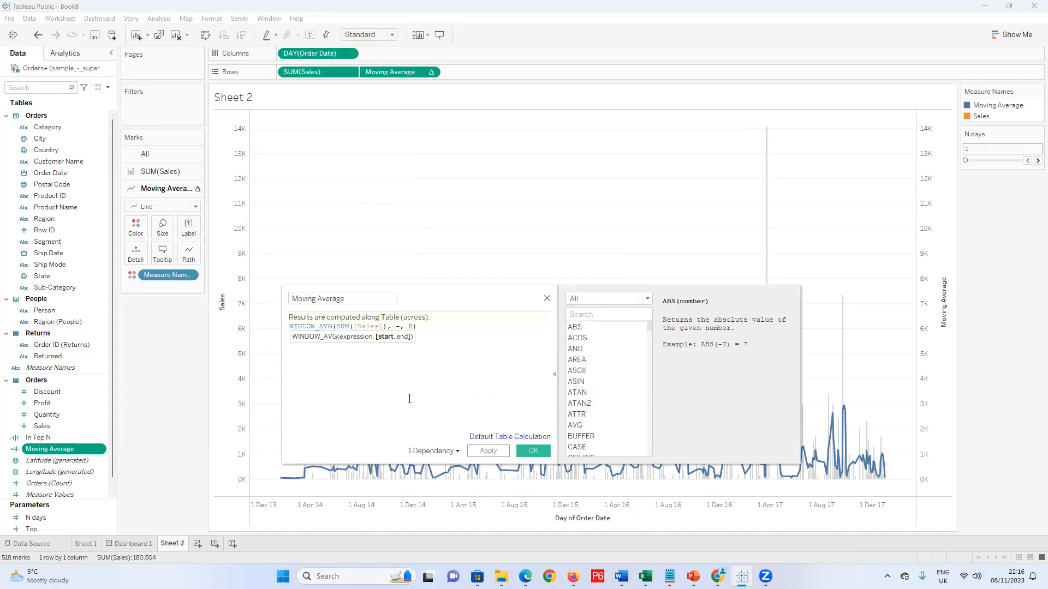
{"action": "type", "text": "N"}
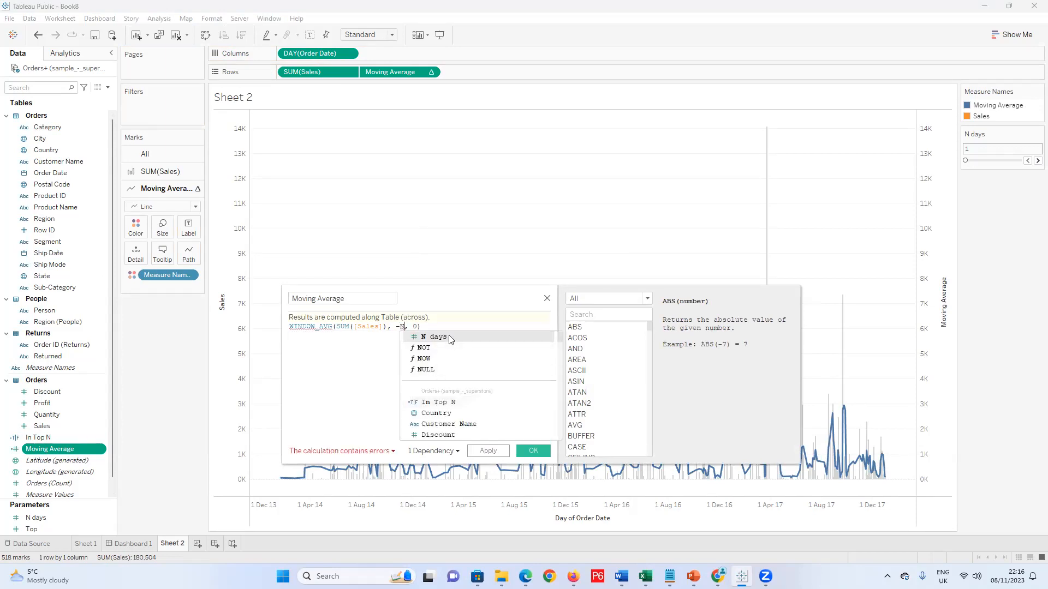
{"action": "left_click", "coordinate": [452, 337]}
{"action": "left_click", "coordinate": [300, 337]}
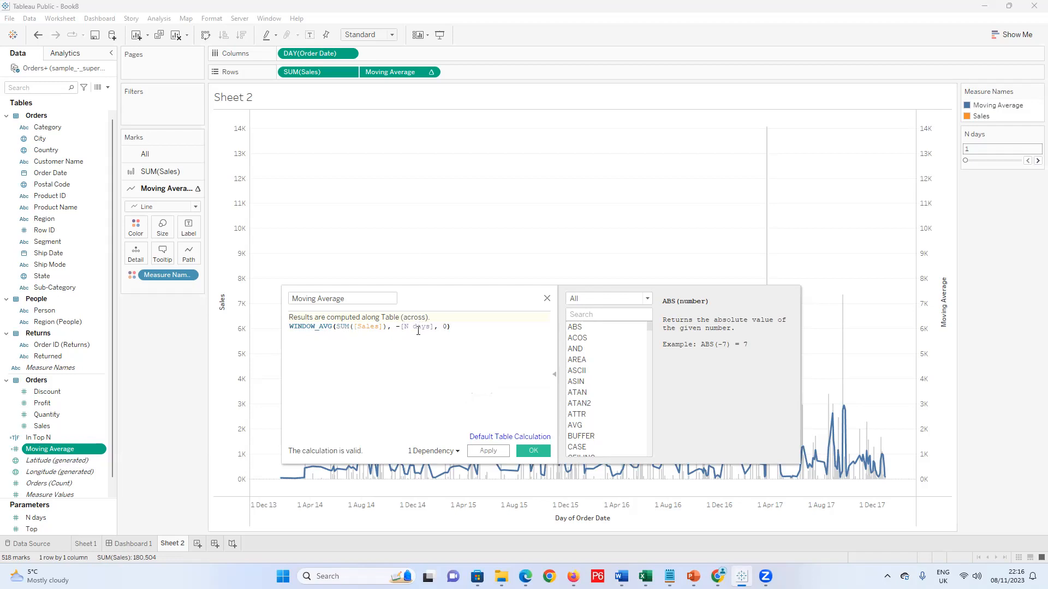
{"action": "left_click", "coordinate": [537, 452]}
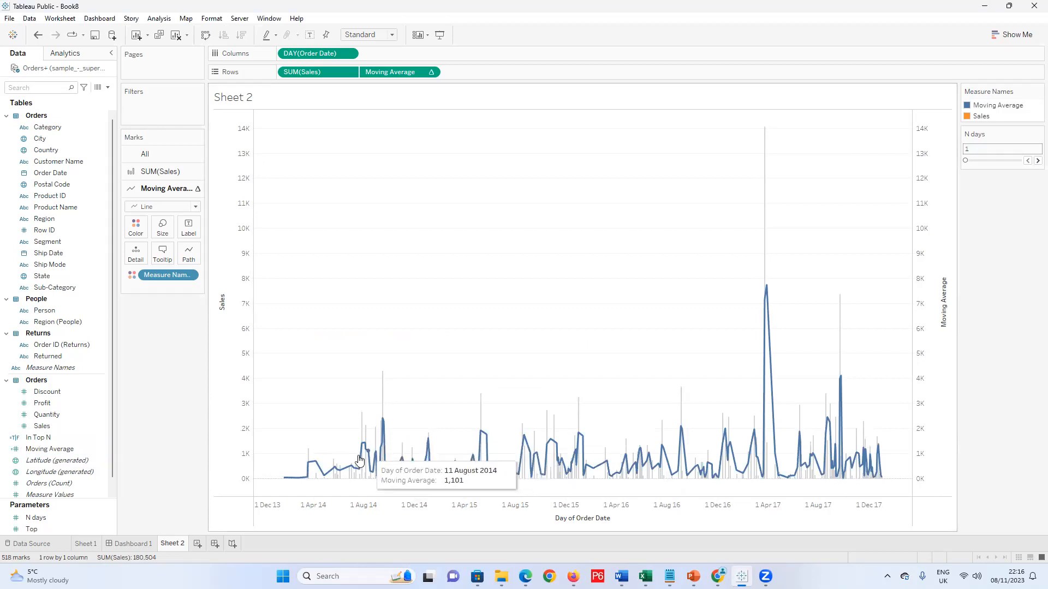
Test the N days parameter on the moving average line, stepping it up past 8 and trying 99 and 38
{"action": "left_click", "coordinate": [1035, 161]}
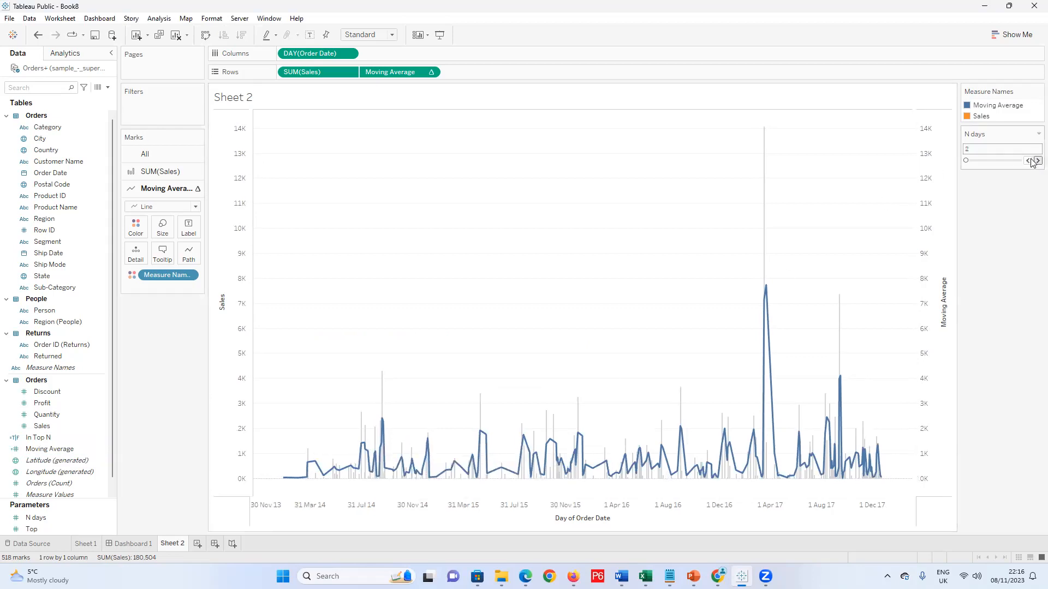
{"action": "left_click", "coordinate": [1034, 161]}
{"action": "left_click", "coordinate": [1036, 161]}
{"action": "left_click", "coordinate": [1035, 161]}
{"action": "left_click", "coordinate": [1035, 160]}
{"action": "left_click", "coordinate": [1034, 161]}
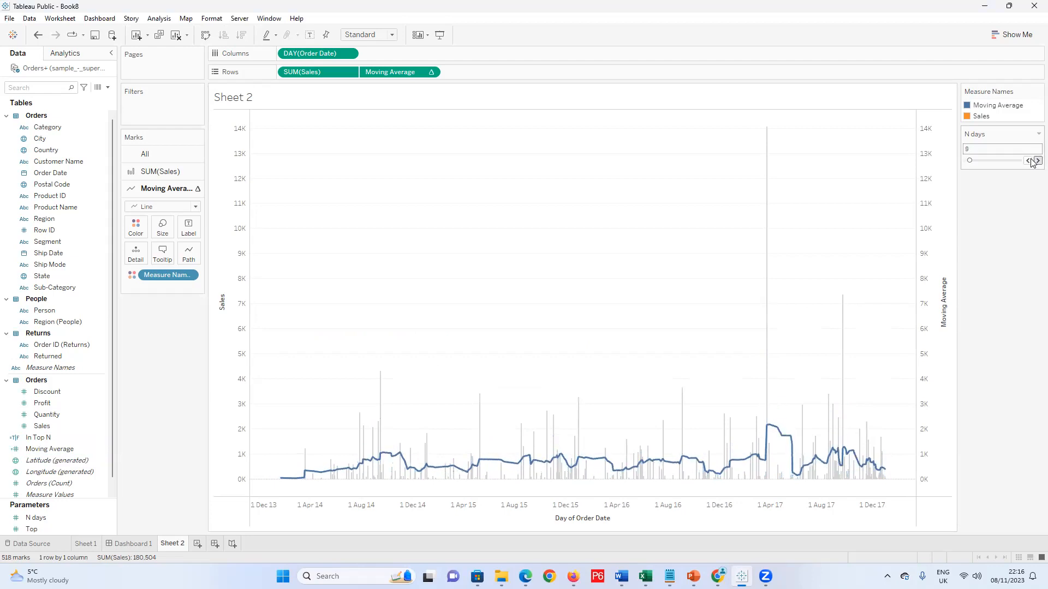
{"action": "left_click", "coordinate": [1034, 161]}
{"action": "left_click_drag", "start_coordinate": [970, 162], "coordinate": [1023, 164]}
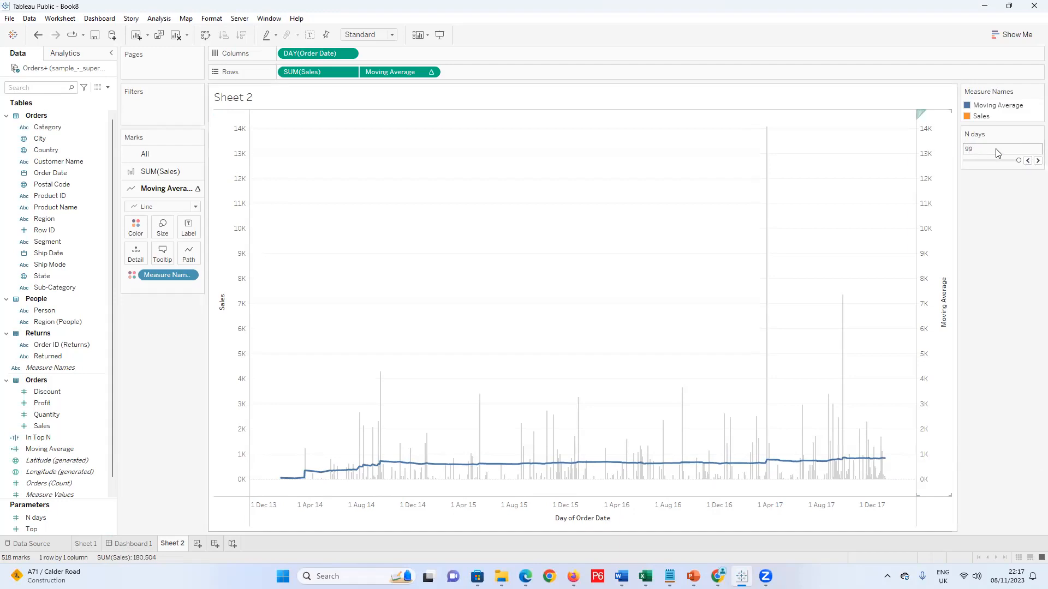
{"action": "left_click_drag", "start_coordinate": [1018, 161], "coordinate": [984, 161]}
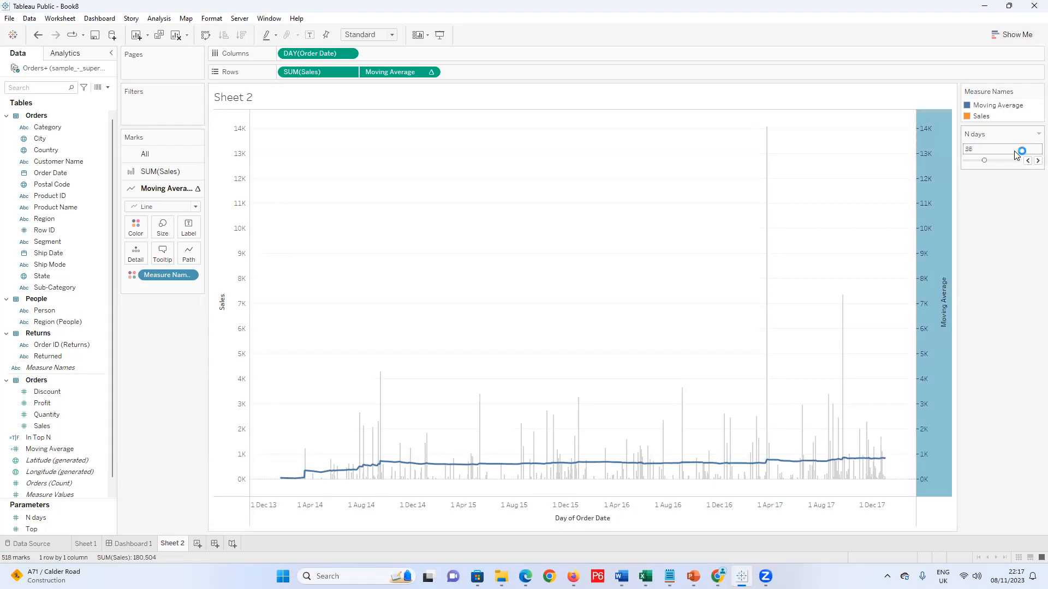
Switch the N days parameter control from a slider to a type-in field and set it to 25
{"action": "left_click", "coordinate": [1039, 134]}
{"action": "left_click", "coordinate": [1008, 224]}
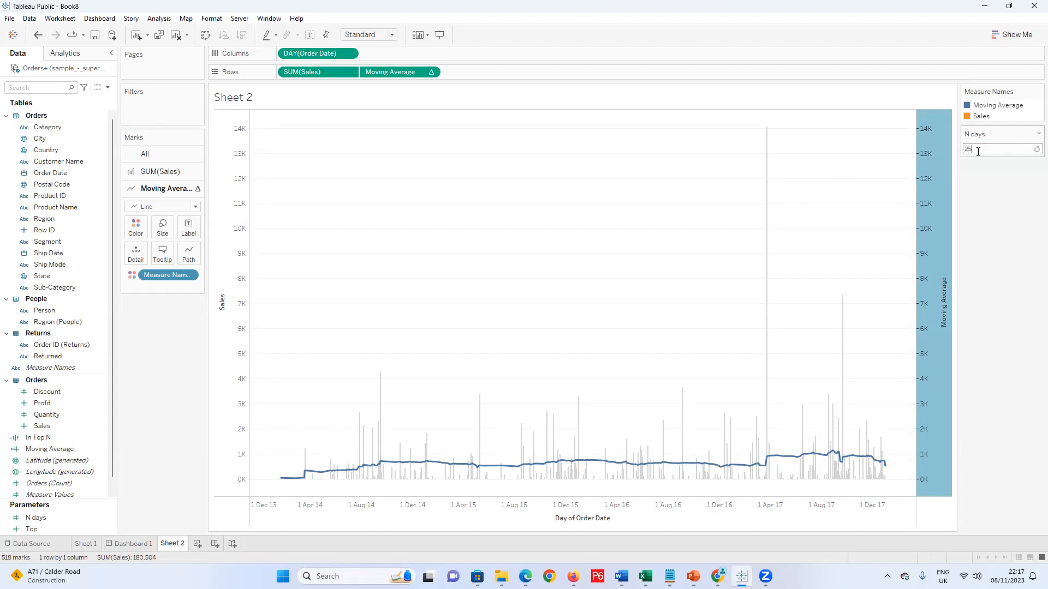
{"action": "key", "text": "Return"}
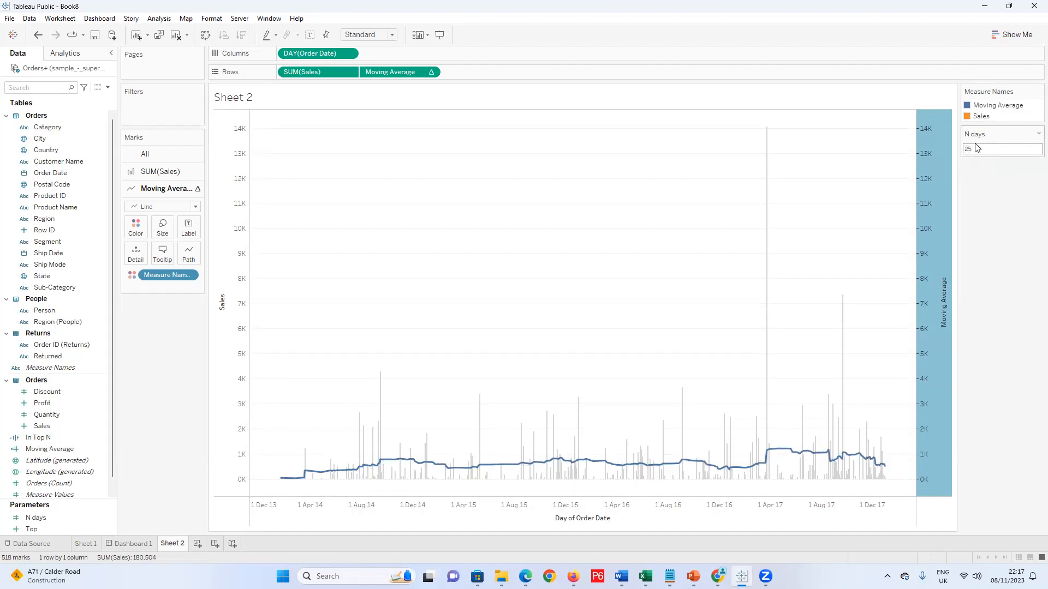
Hide the header of the secondary Moving Average axis
{"action": "right_click", "coordinate": [929, 189]}
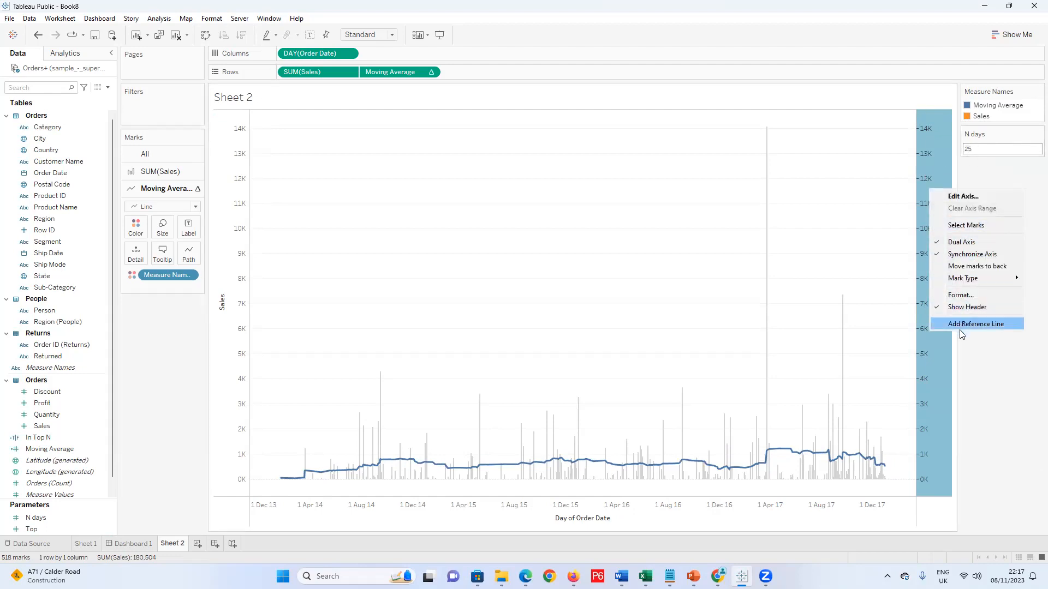
{"action": "left_click", "coordinate": [956, 307]}
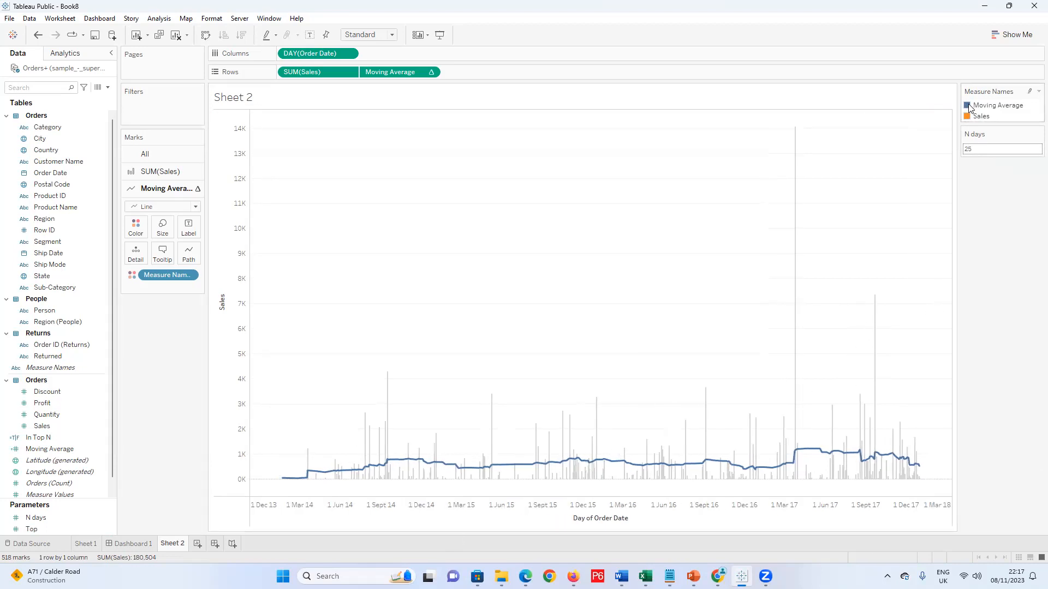
Edit the Measure Names colors, assigning orange to Moving Average and green to Sales
{"action": "left_click", "coordinate": [158, 171]}
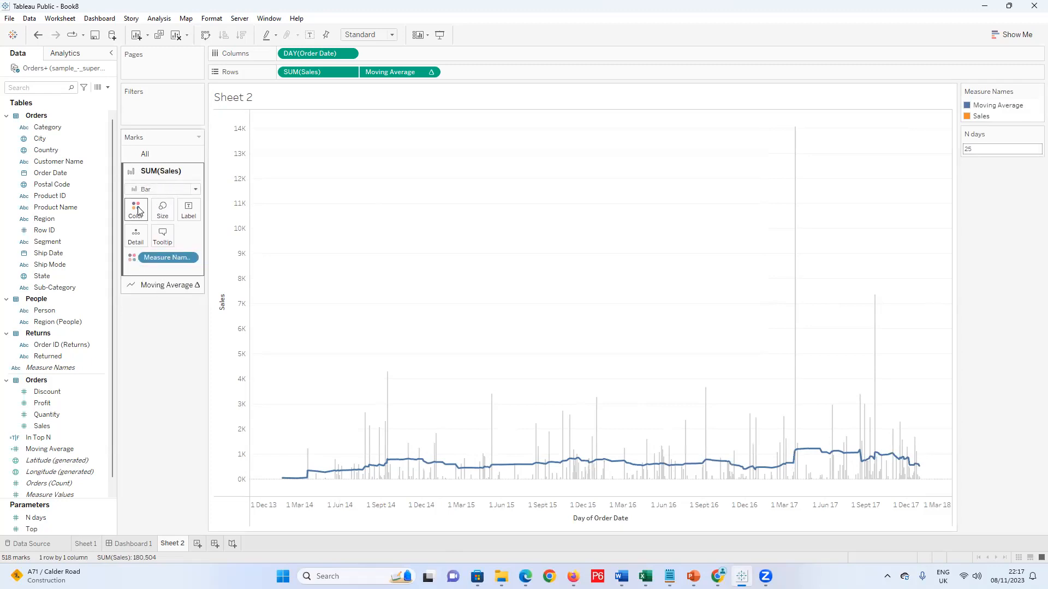
{"action": "left_click", "coordinate": [143, 287]}
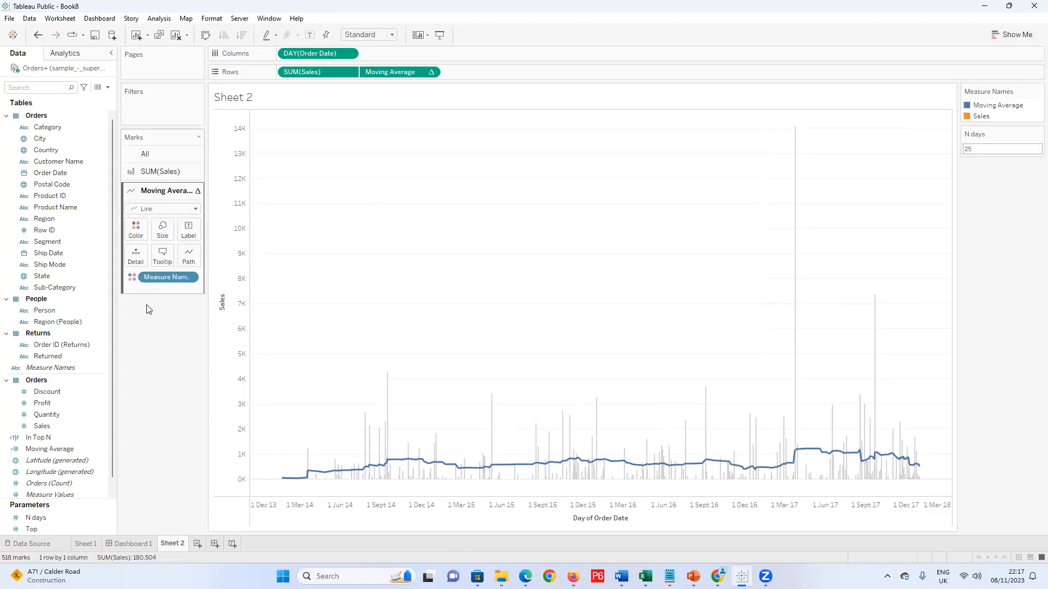
{"action": "left_click", "coordinate": [136, 227]}
{"action": "left_click", "coordinate": [175, 262]}
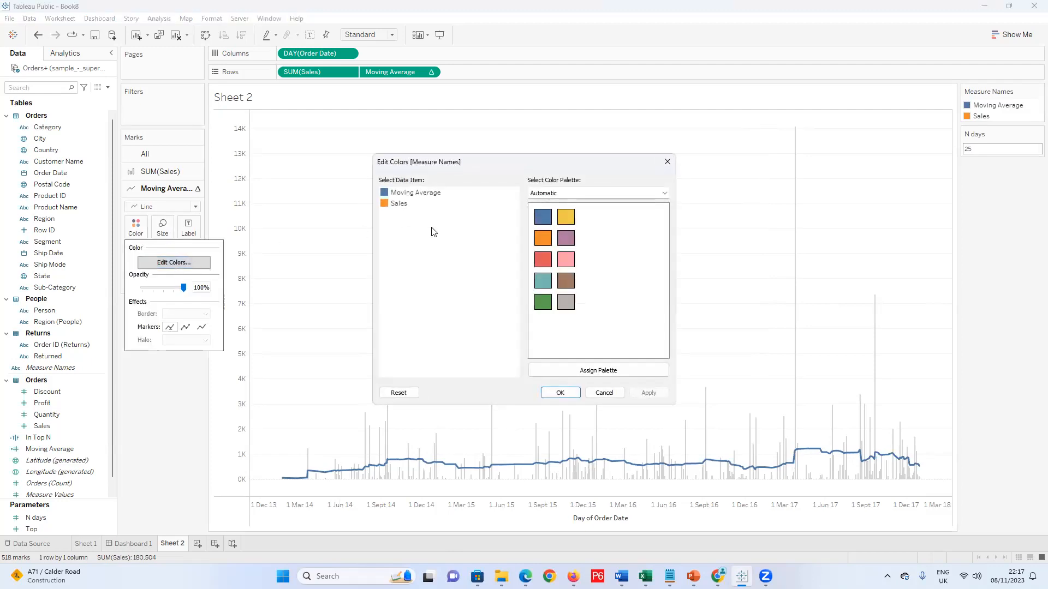
{"action": "left_click", "coordinate": [382, 195]}
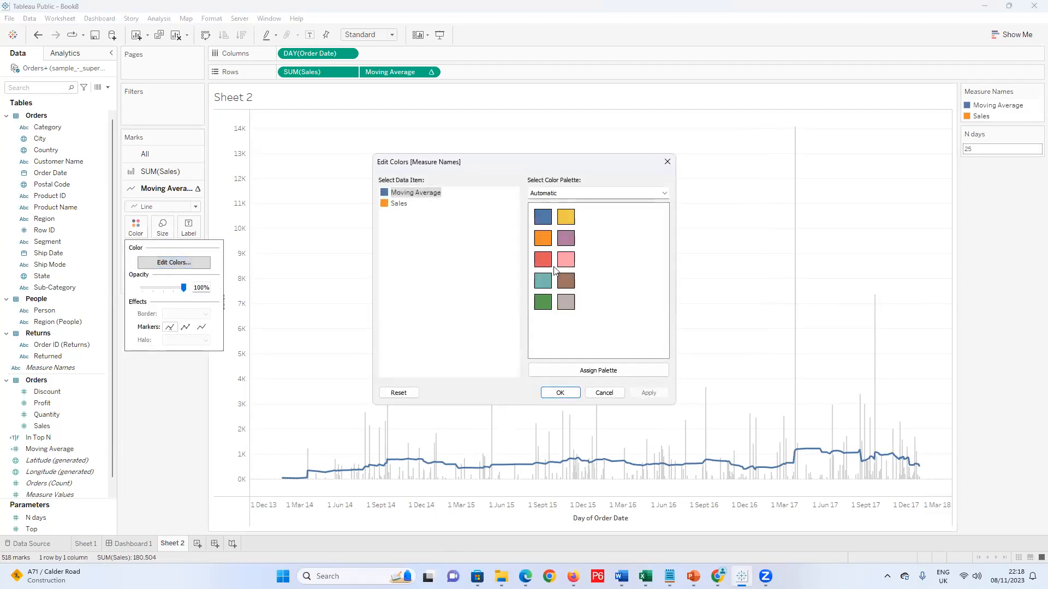
{"action": "left_click", "coordinate": [543, 239]}
{"action": "left_click", "coordinate": [389, 207]}
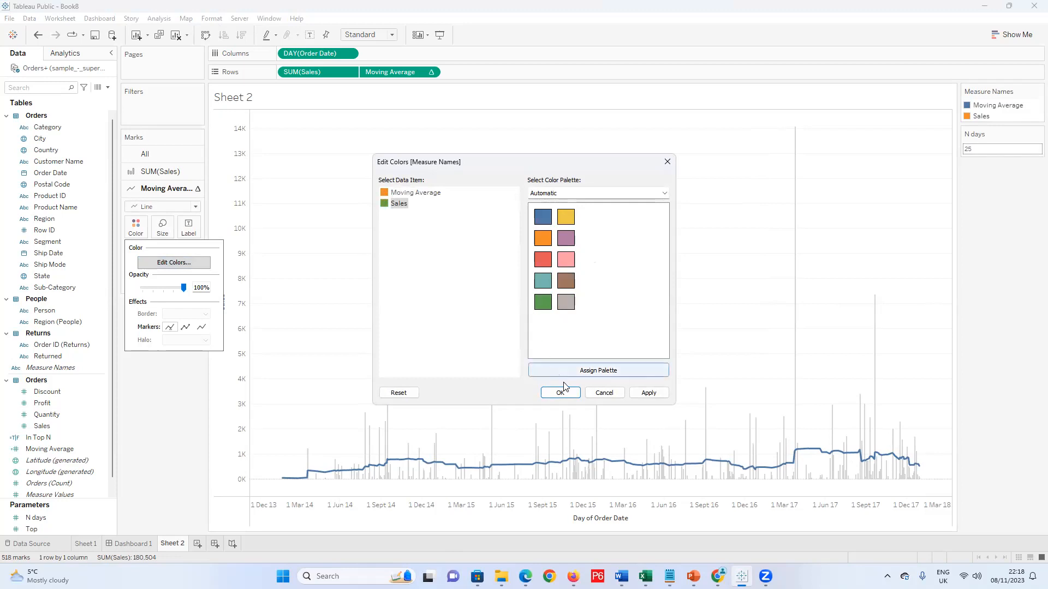
{"action": "left_click", "coordinate": [648, 393]}
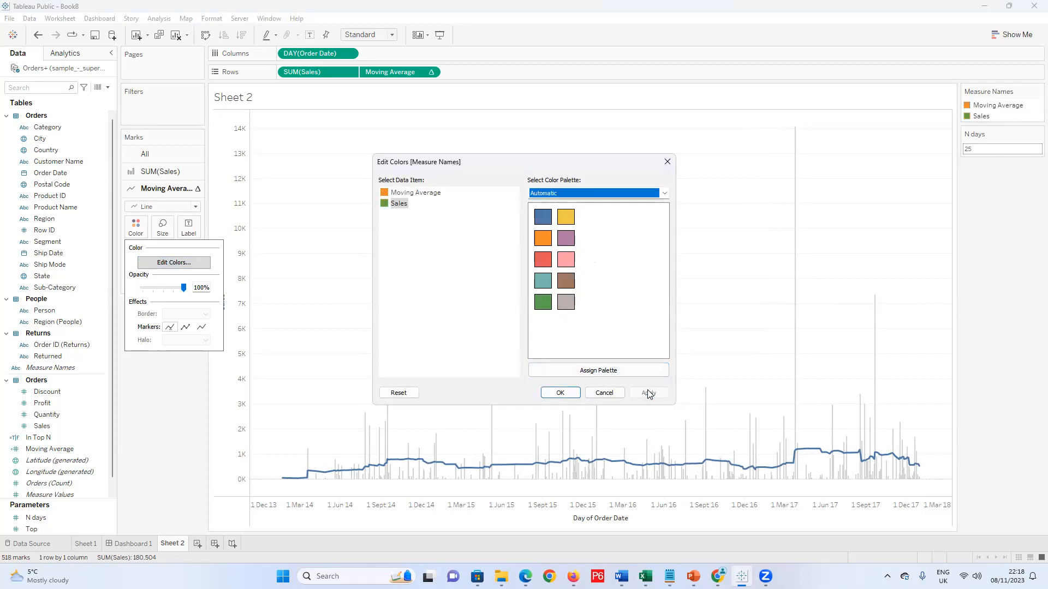
{"action": "left_click", "coordinate": [560, 394]}
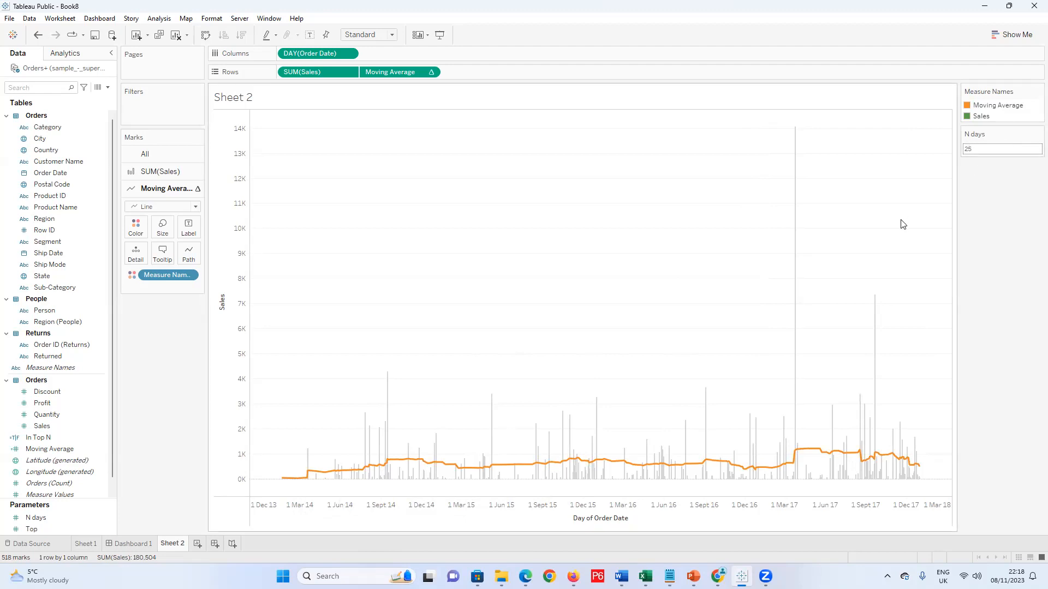
Set the N days parameter to 30
{"action": "left_click", "coordinate": [988, 150]}
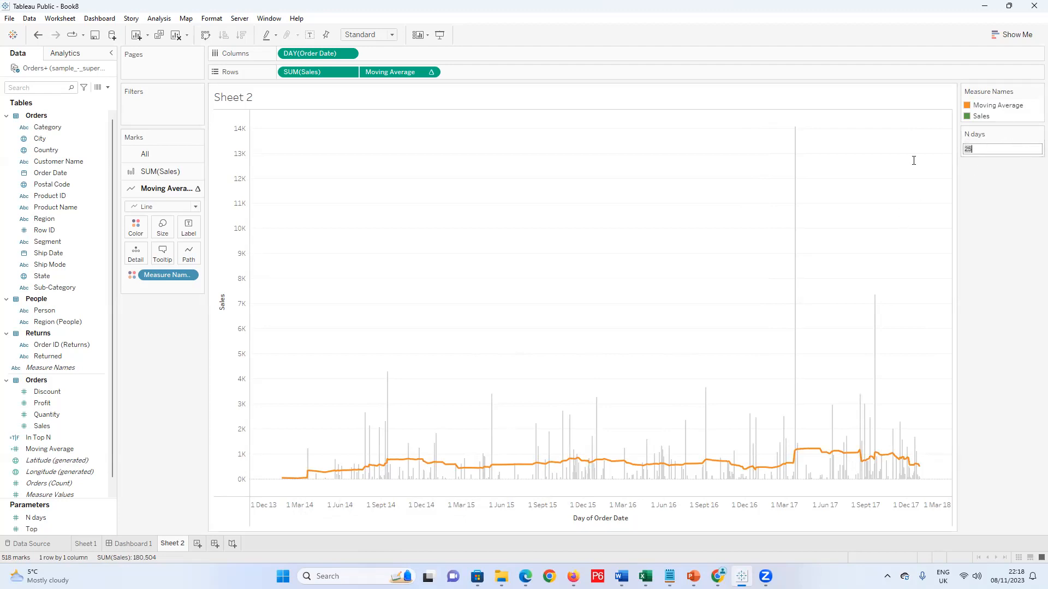
{"action": "type", "text": "30"}
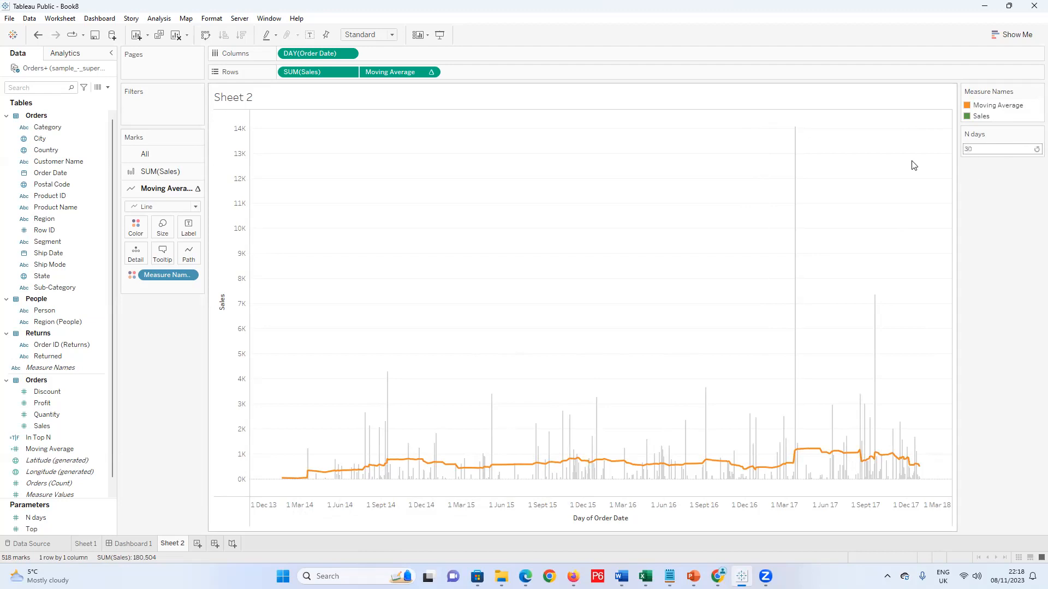
{"action": "key", "text": "Return"}
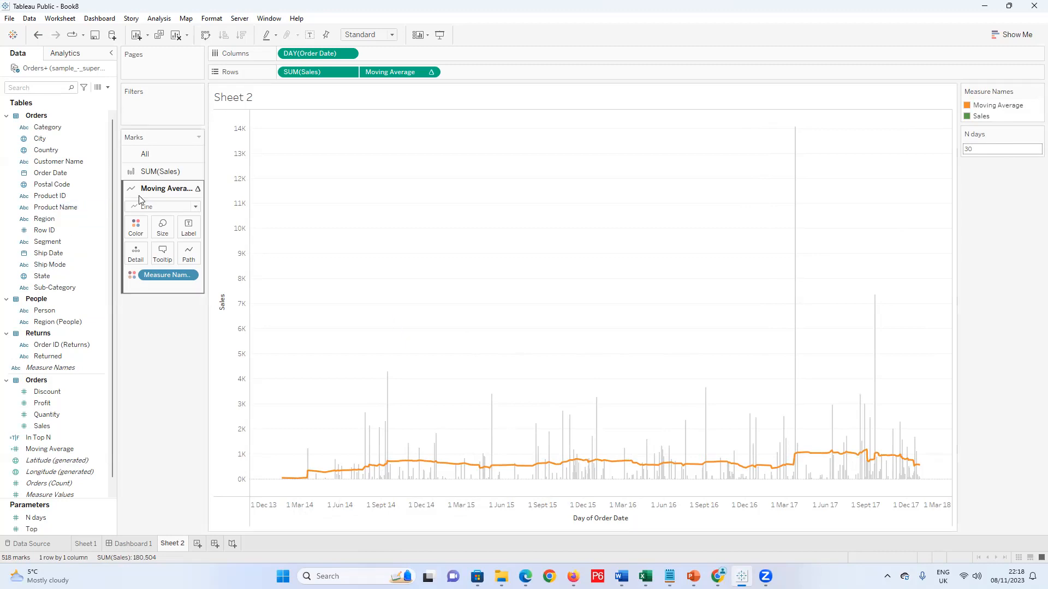
Try the Bar mark type for Moving Average, then return it to Line
{"action": "left_click", "coordinate": [194, 206]}
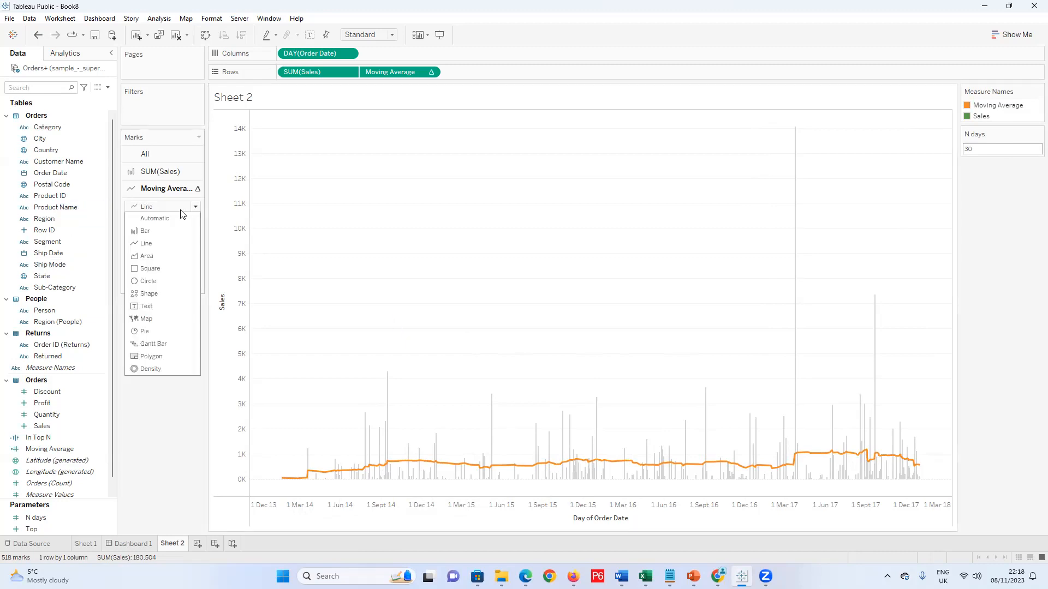
{"action": "left_click", "coordinate": [166, 236]}
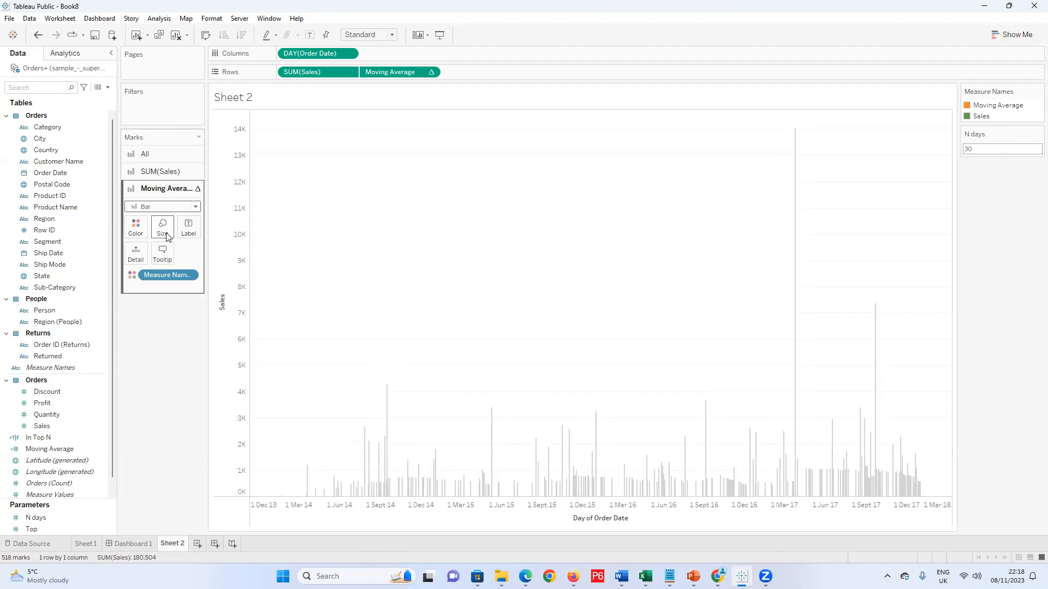
{"action": "left_click", "coordinate": [194, 207]}
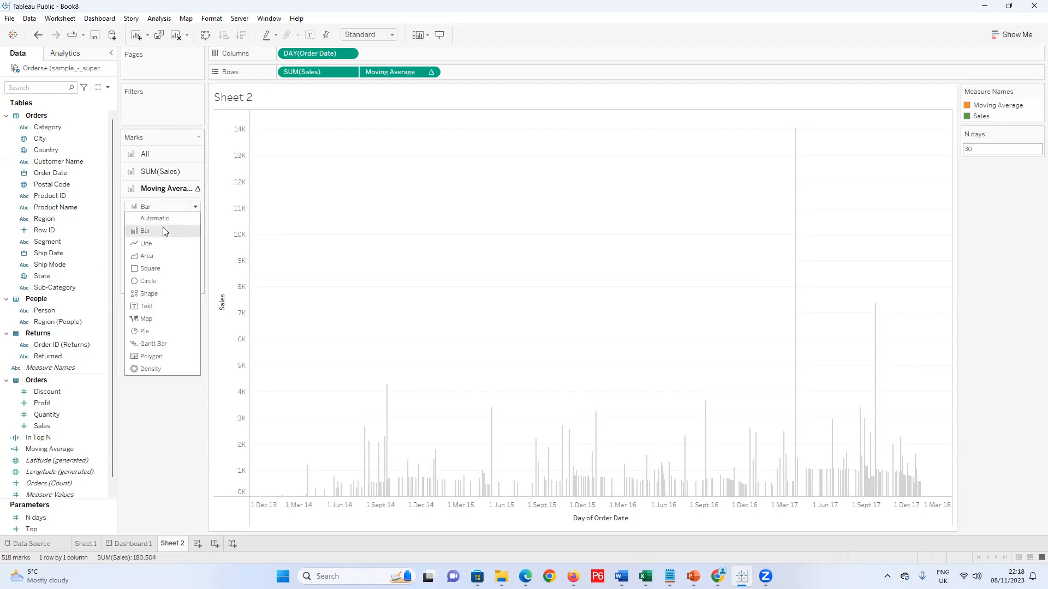
{"action": "left_click", "coordinate": [160, 244]}
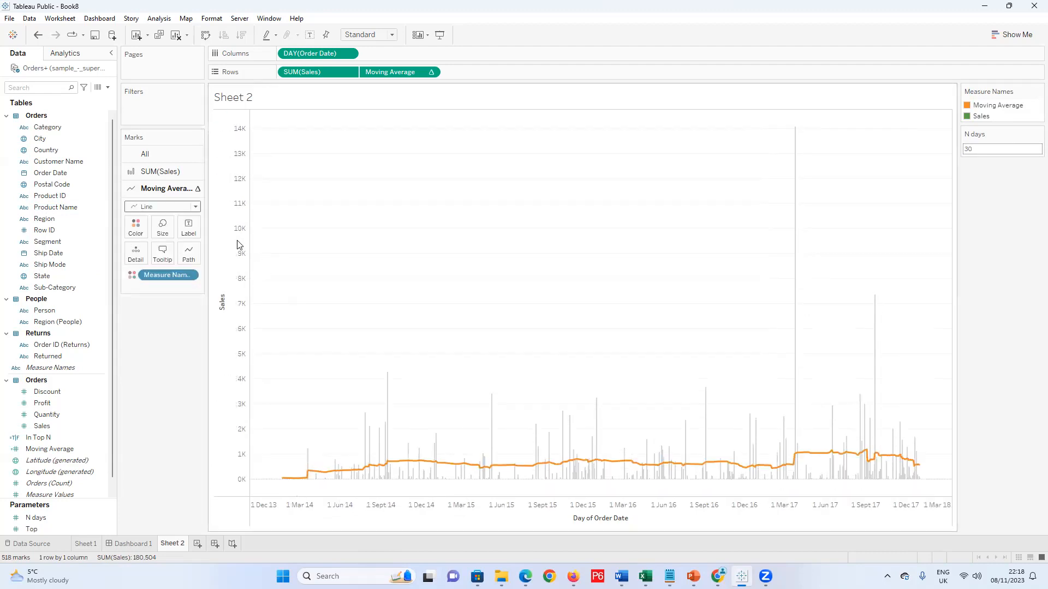
Change the Moving Average mark type to Area
{"action": "left_click", "coordinate": [195, 207]}
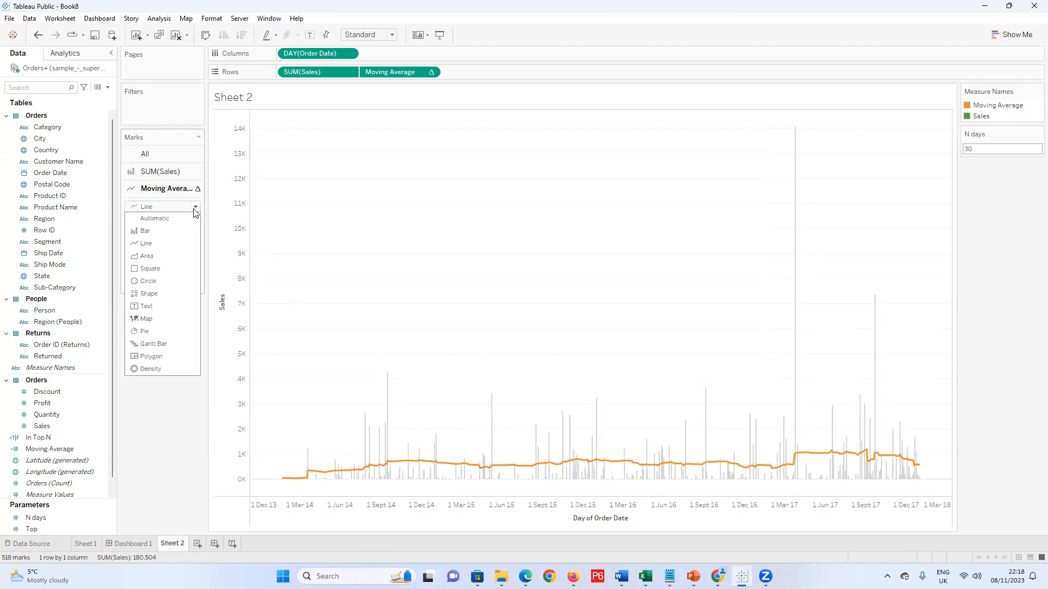
{"action": "left_click", "coordinate": [161, 254]}
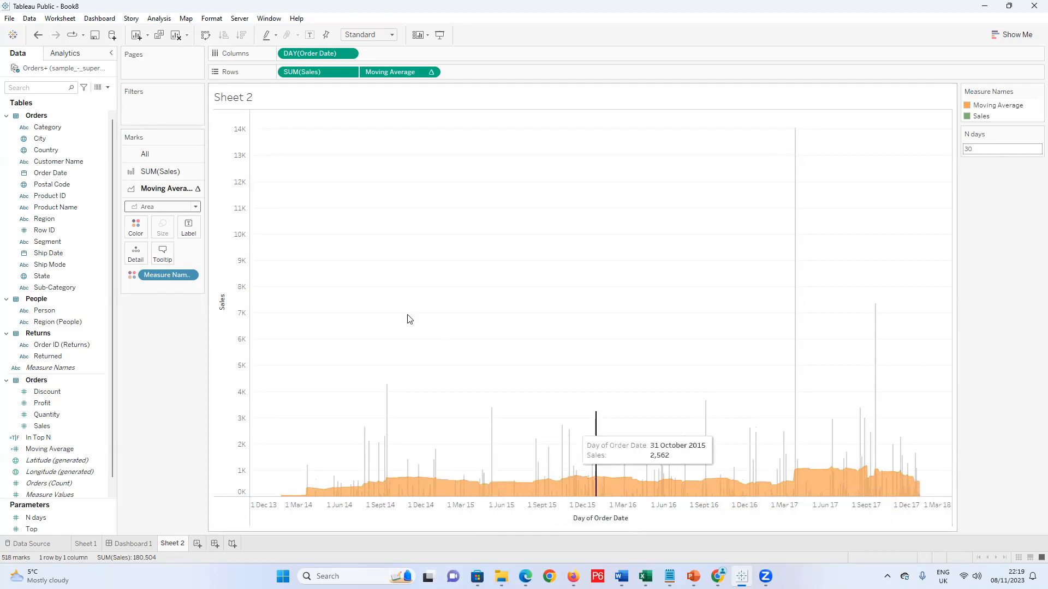
{"action": "left_click", "coordinate": [195, 207]}
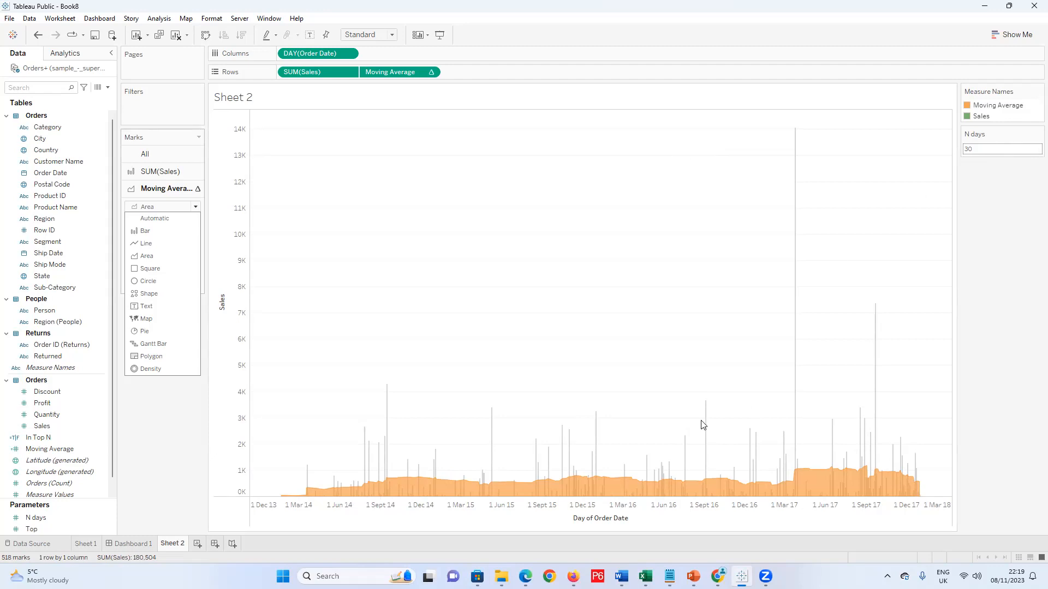
Move Dashboard 1 behind Sheet 2 in the sheet order and return to Sheet 2
{"action": "left_click", "coordinate": [131, 543]}
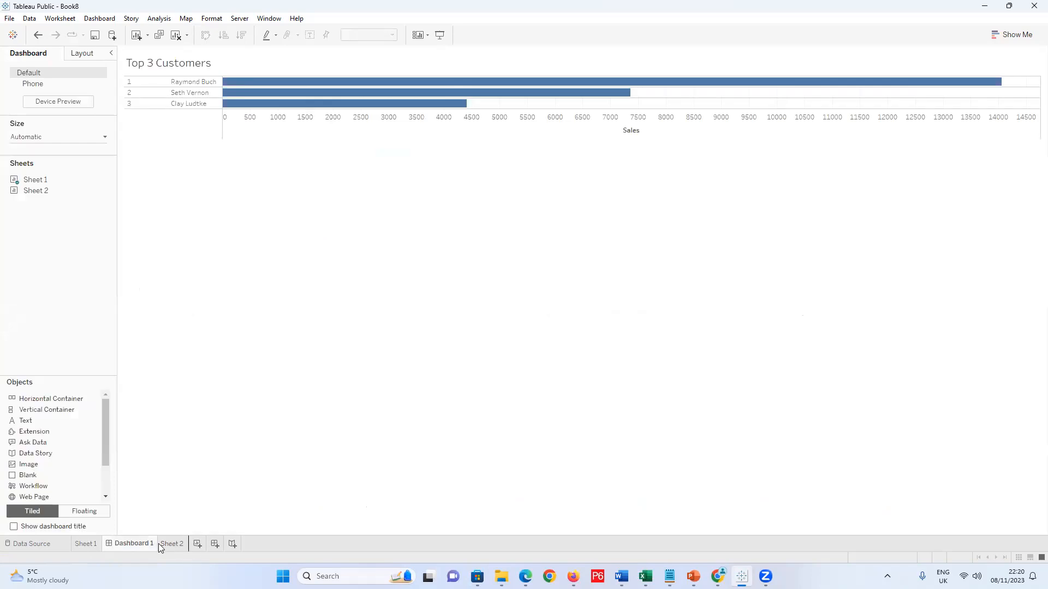
{"action": "left_click_drag", "start_coordinate": [130, 539], "coordinate": [187, 548]}
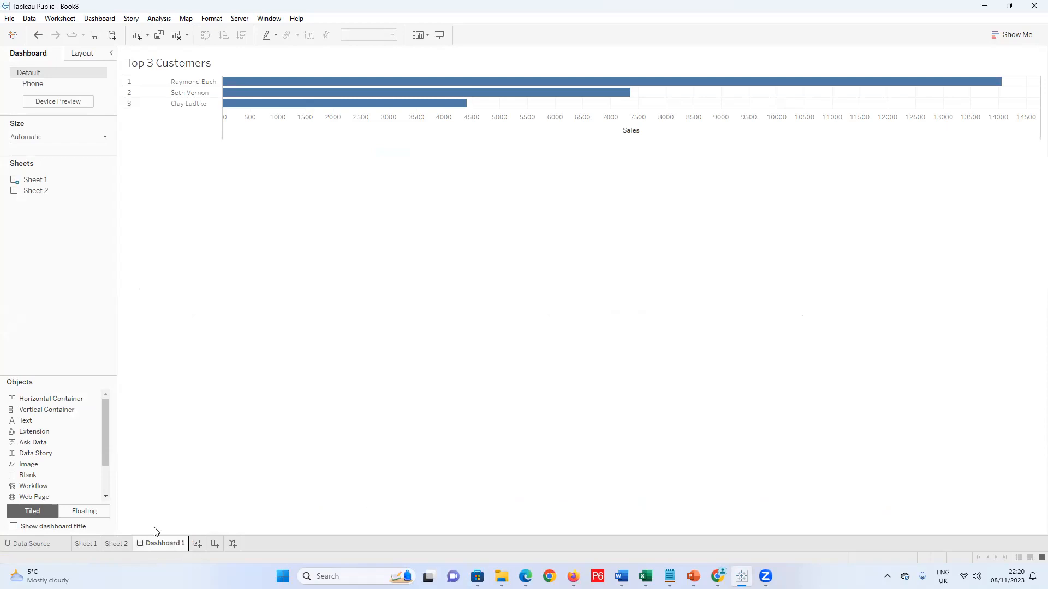
{"action": "left_click", "coordinate": [119, 545]}
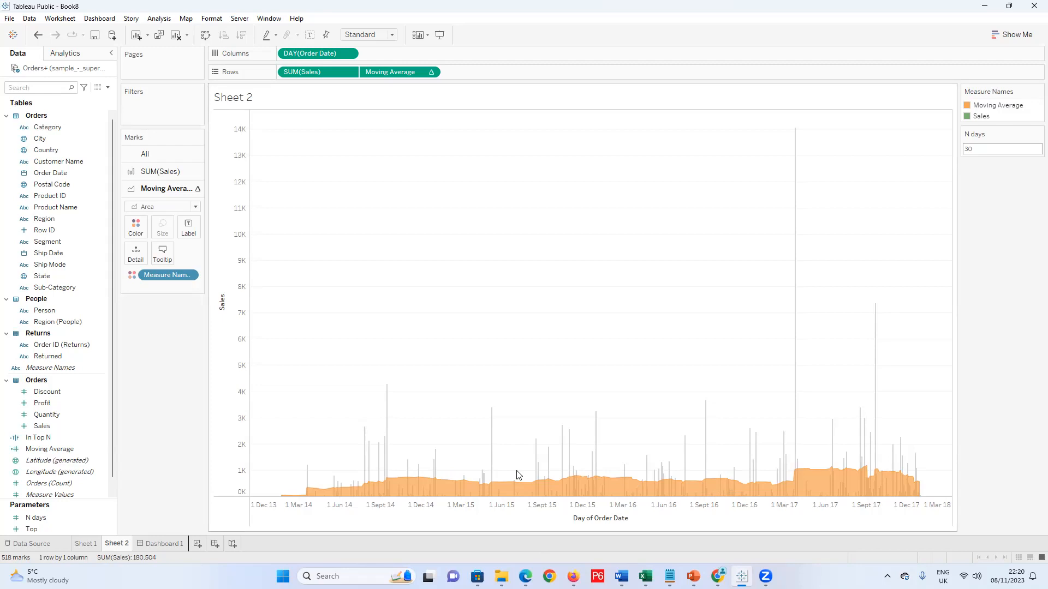
Add a new worksheet and delete Dashboard 1 from the workbook
{"action": "left_click", "coordinate": [198, 546]}
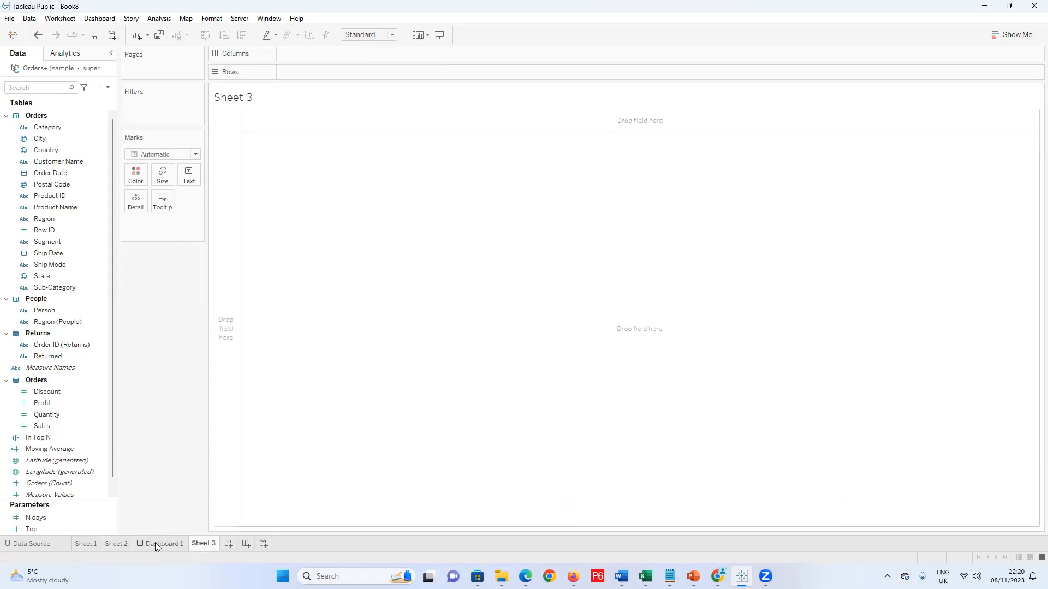
{"action": "mouse_move", "coordinate": [139, 543]}
{"action": "left_mouse_down"}
{"action": "mouse_move", "coordinate": [261, 543]}
{"action": "mouse_move", "coordinate": [184, 548]}
{"action": "left_mouse_up"}
{"action": "right_click", "coordinate": [172, 548]}
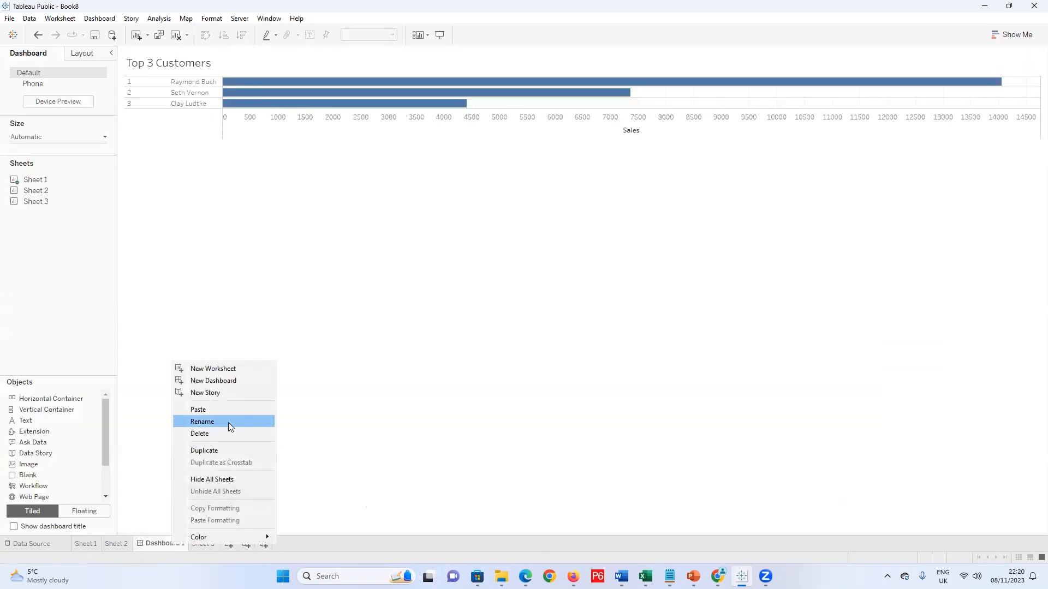
{"action": "left_click", "coordinate": [215, 433]}
Delete Sheet 2 from the workbook
{"action": "left_click", "coordinate": [114, 545]}
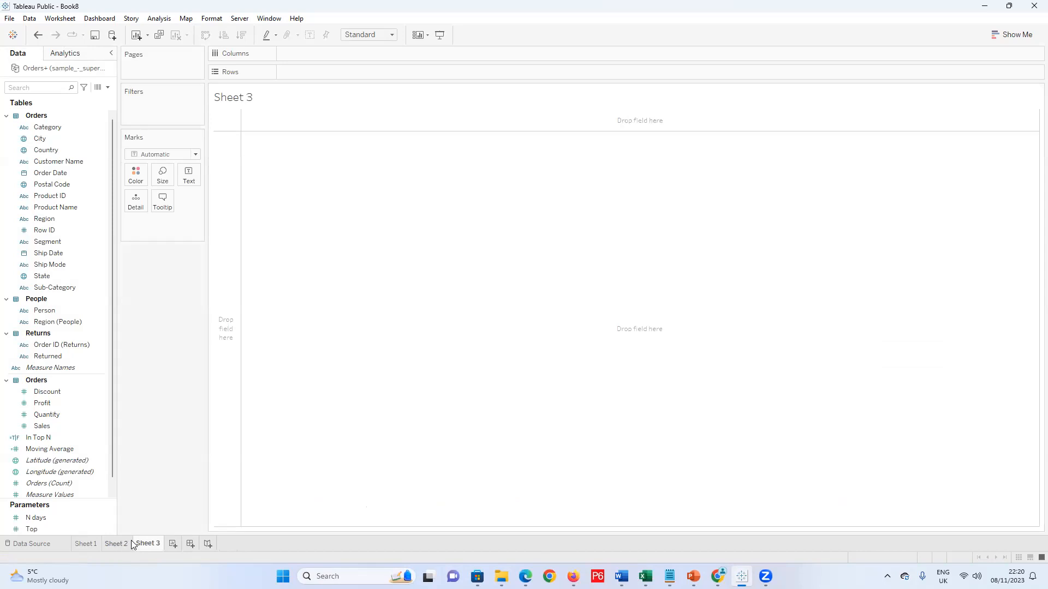
{"action": "right_click", "coordinate": [125, 544]}
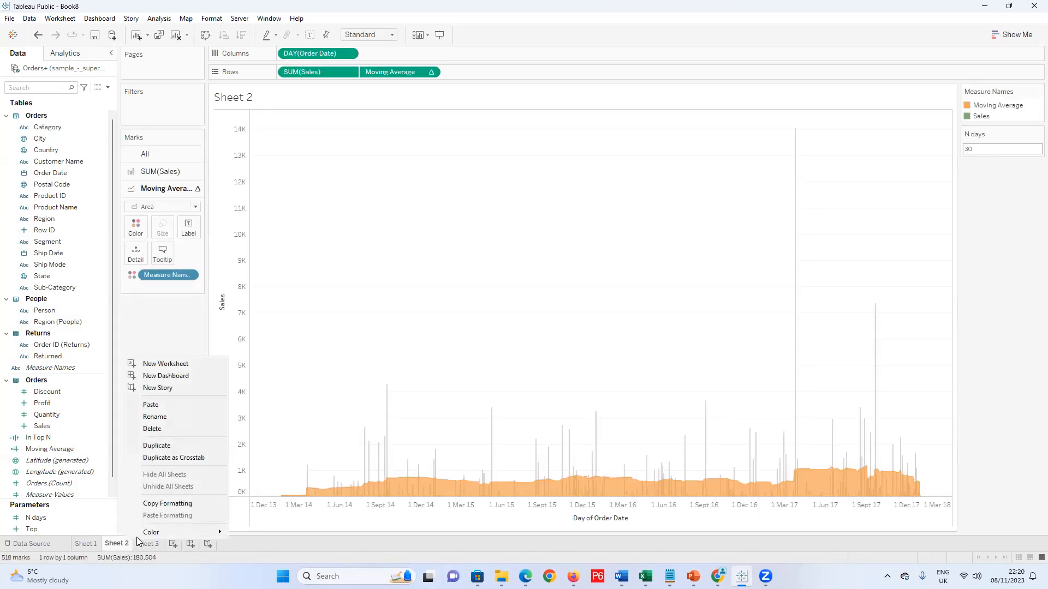
{"action": "left_click", "coordinate": [172, 429]}
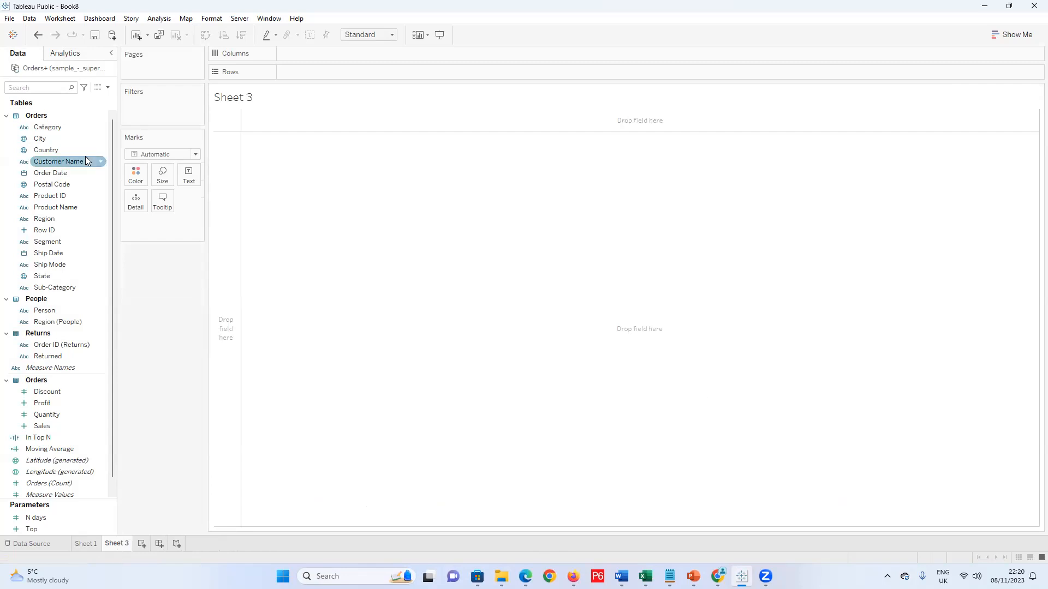
Place Order Date on Columns and Sales on Rows in the empty Sheet 3
{"action": "left_click_drag", "start_coordinate": [90, 156], "coordinate": [225, 50]}
{"action": "left_click", "coordinate": [57, 163]}
{"action": "left_click", "coordinate": [53, 173]}
{"action": "left_click_drag", "start_coordinate": [55, 172], "coordinate": [332, 54]}
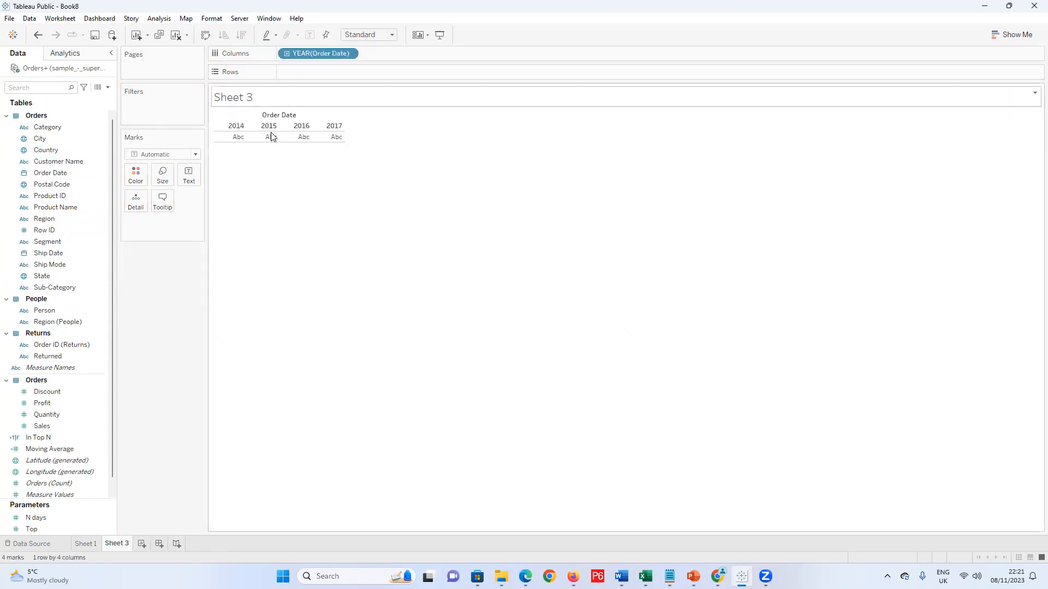
{"action": "left_click_drag", "start_coordinate": [42, 426], "coordinate": [328, 70]}
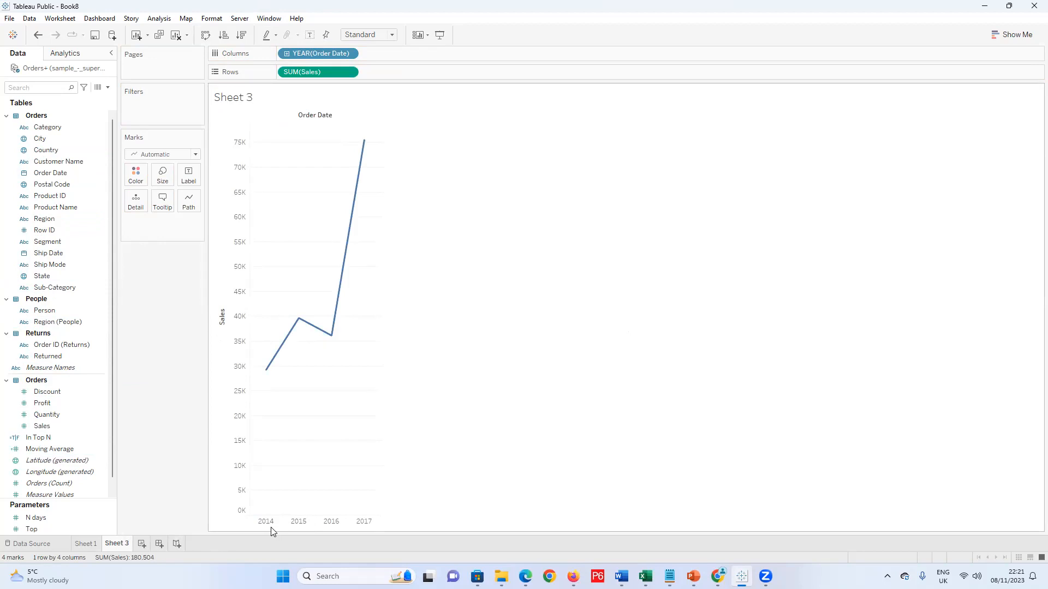
Set Order Date on Columns to the discrete Day date part
{"action": "mouse_move", "coordinate": [332, 341]}
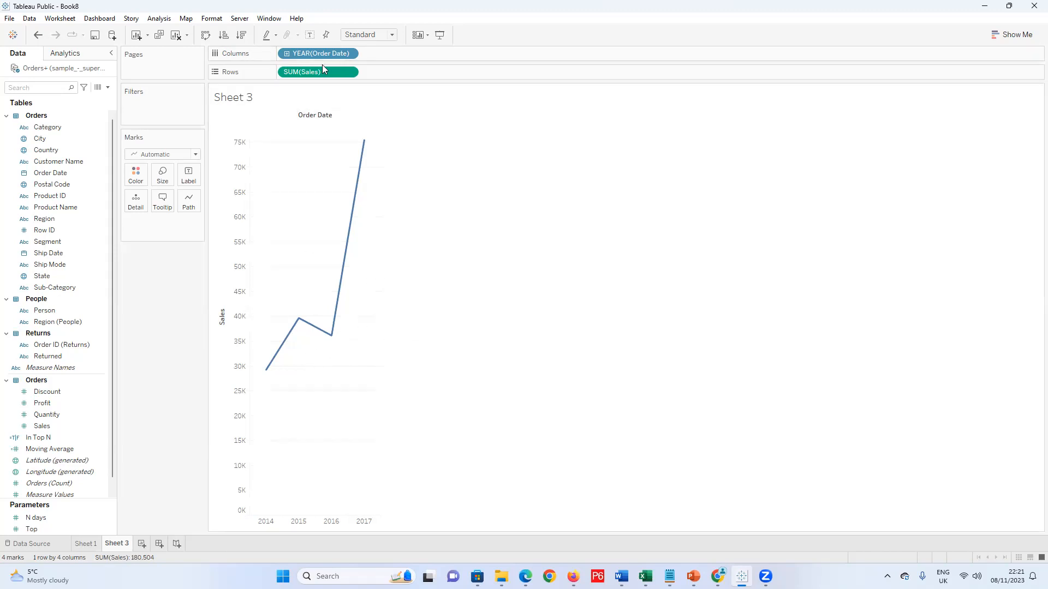
{"action": "left_click", "coordinate": [350, 55]}
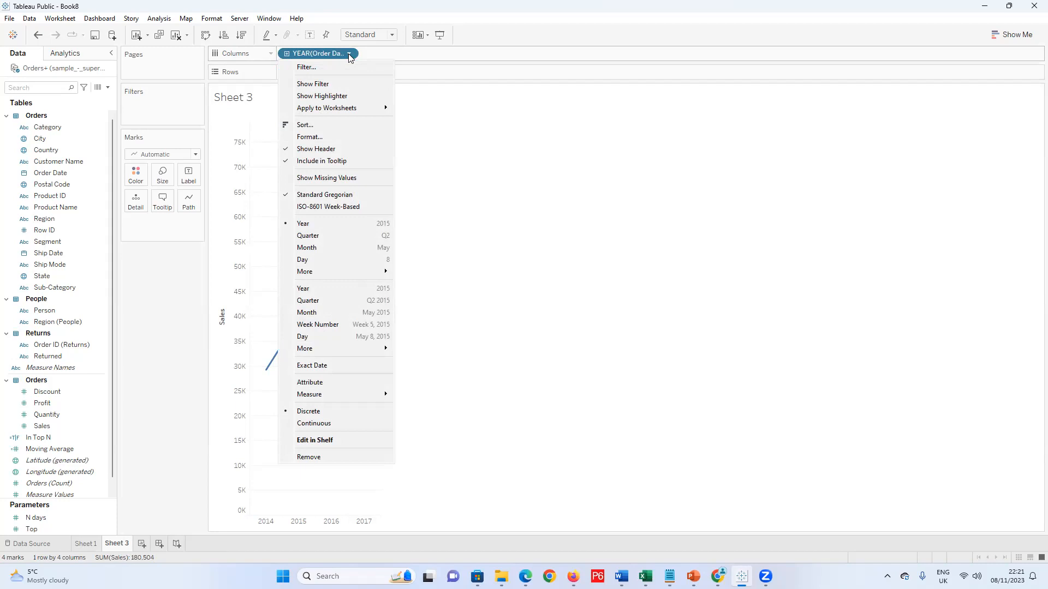
{"action": "left_click", "coordinate": [344, 259]}
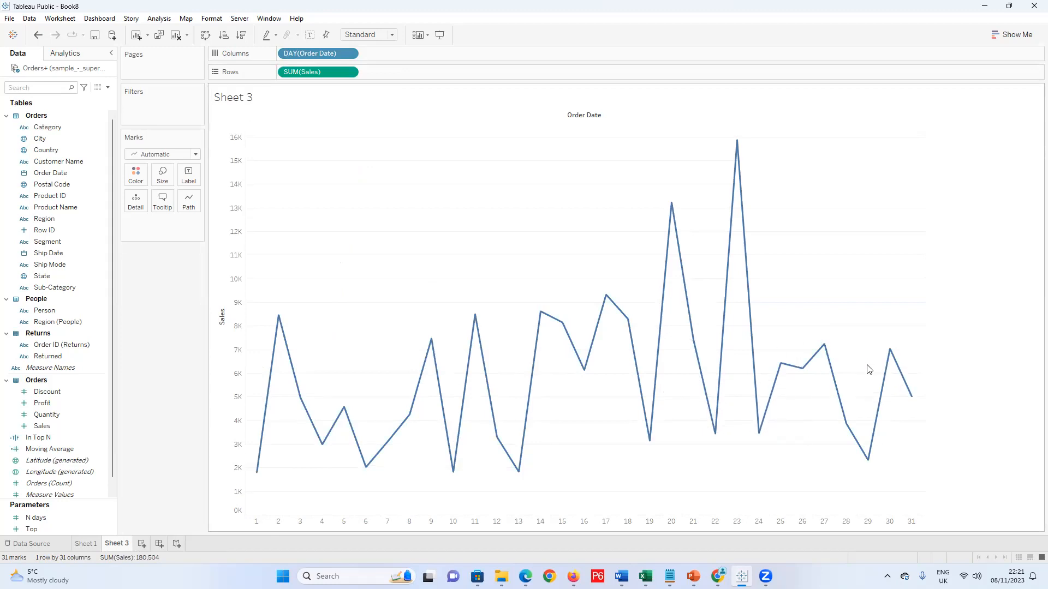
Set Order Date on Columns to the continuous Day level that keeps month and year
{"action": "left_click", "coordinate": [348, 53]}
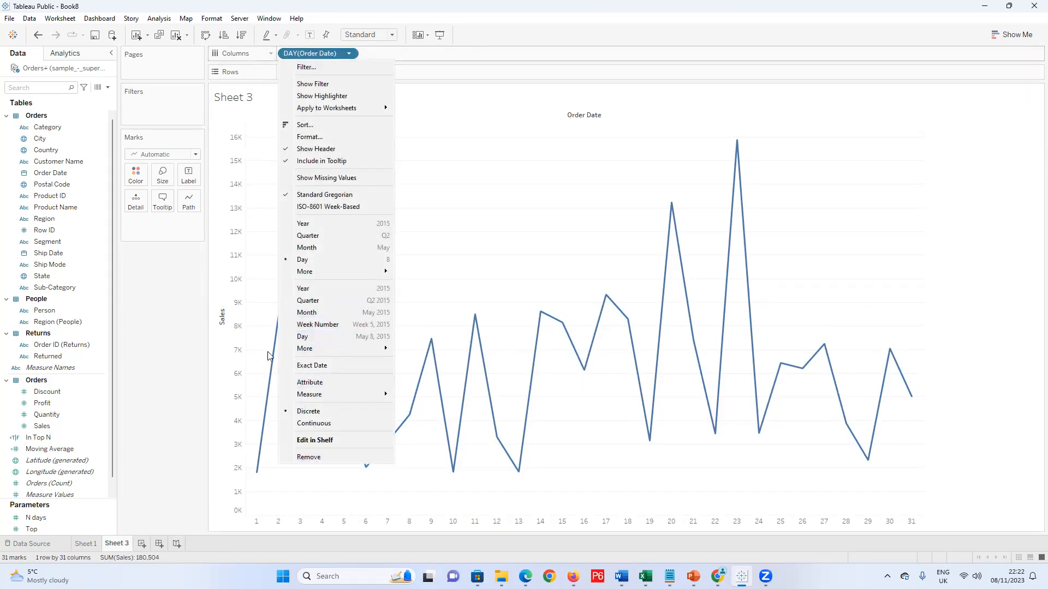
{"action": "mouse_move", "coordinate": [289, 354]}
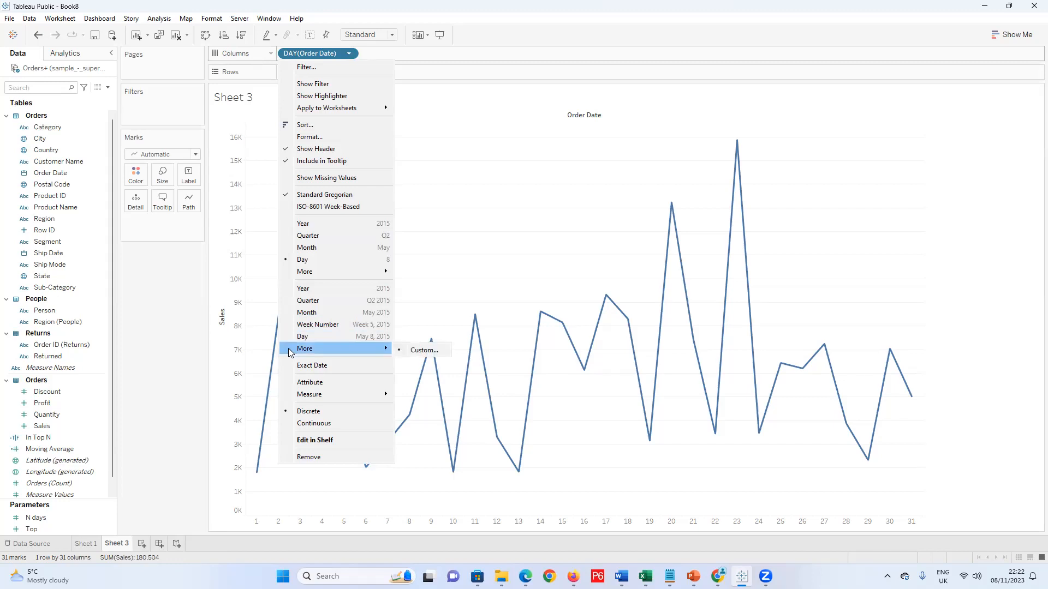
{"action": "left_click", "coordinate": [320, 337]}
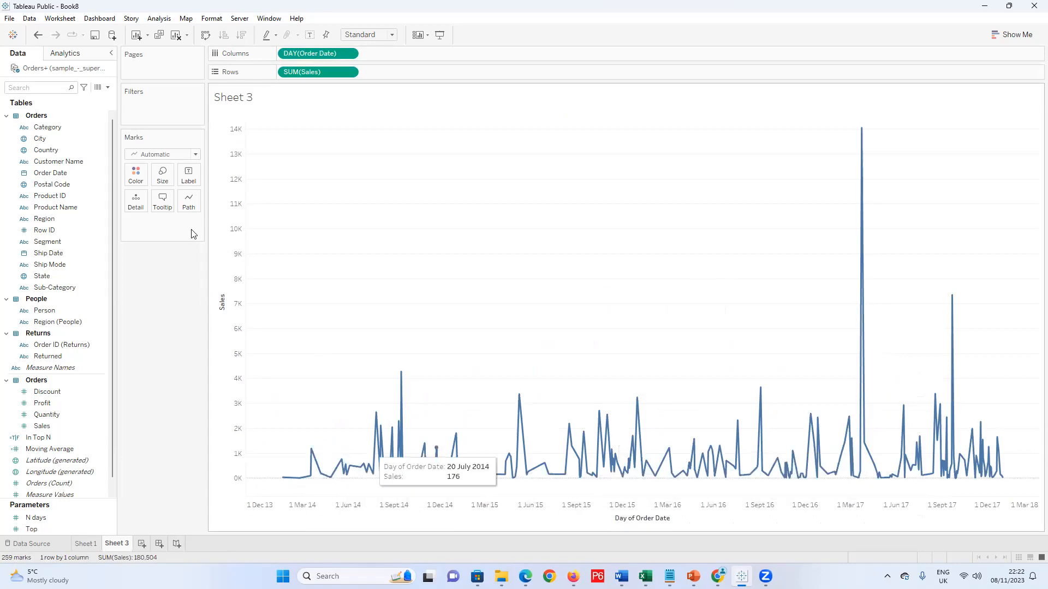
Change the daily sales chart's mark type to Bar
{"action": "left_click", "coordinate": [192, 155]}
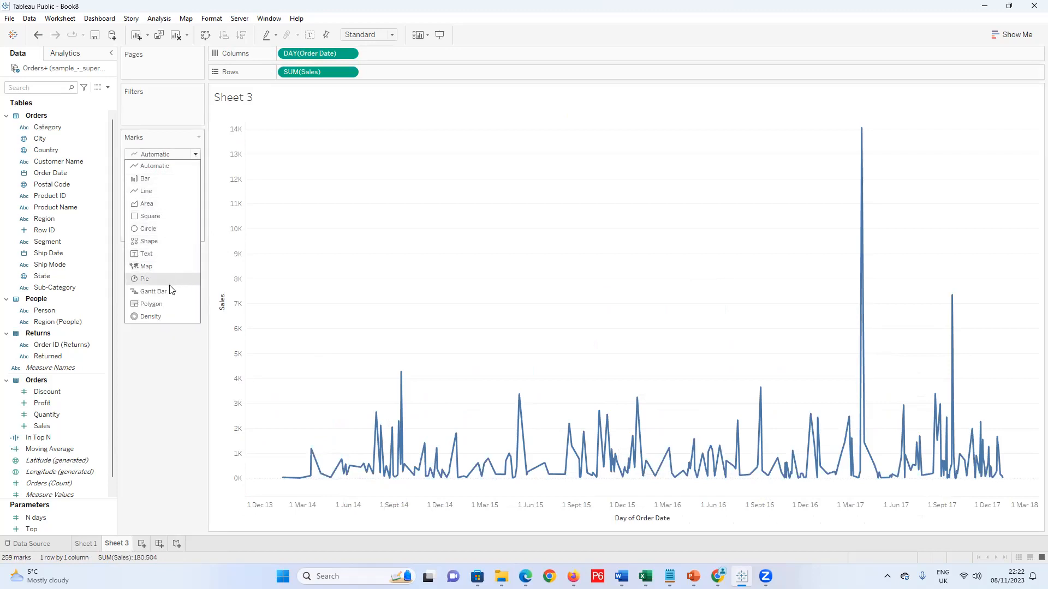
{"action": "left_click", "coordinate": [154, 179]}
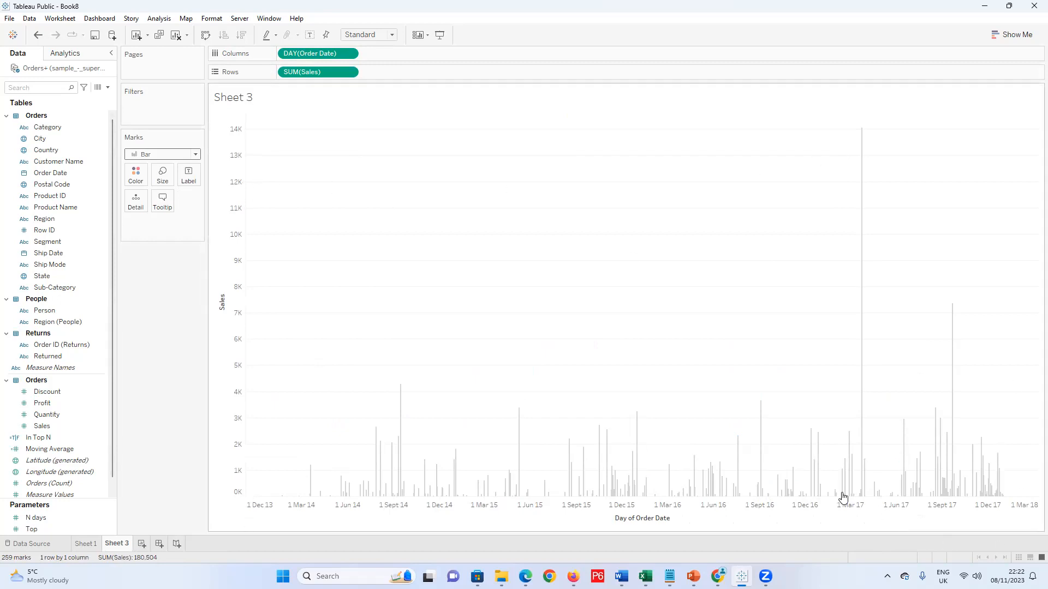
{"action": "mouse_move", "coordinate": [865, 135]}
{"action": "mouse_move", "coordinate": [957, 352]}
{"action": "mouse_move", "coordinate": [400, 402]}
{"action": "mouse_move", "coordinate": [313, 496]}
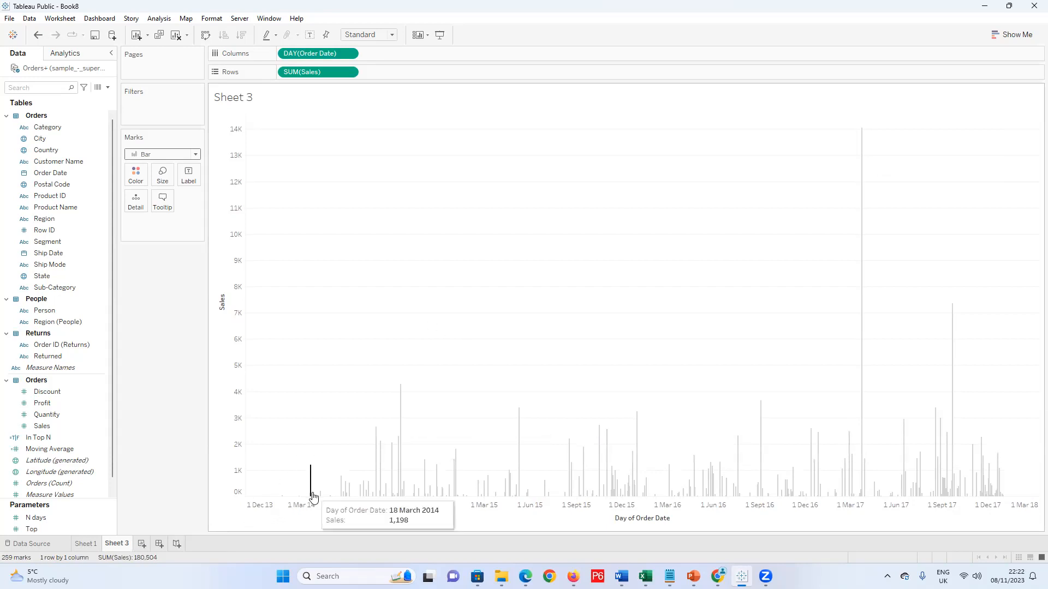
{"action": "mouse_move", "coordinate": [972, 476]}
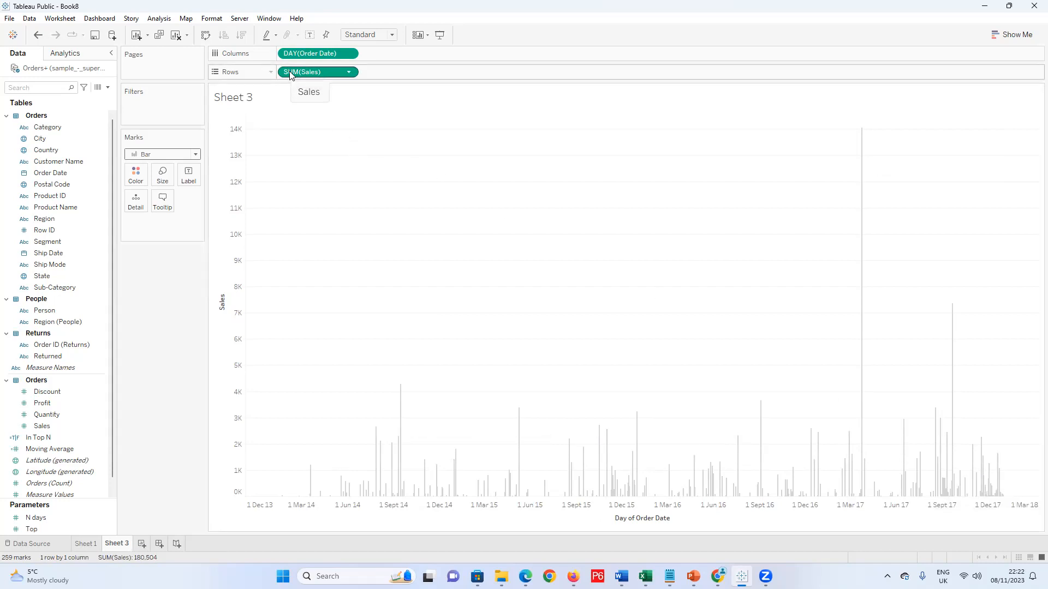
Duplicate SUM(Sales) on Rows and apply the Moving Average quick table calculation to the copy
{"action": "left_click_drag", "start_coordinate": [291, 75], "coordinate": [385, 77]}
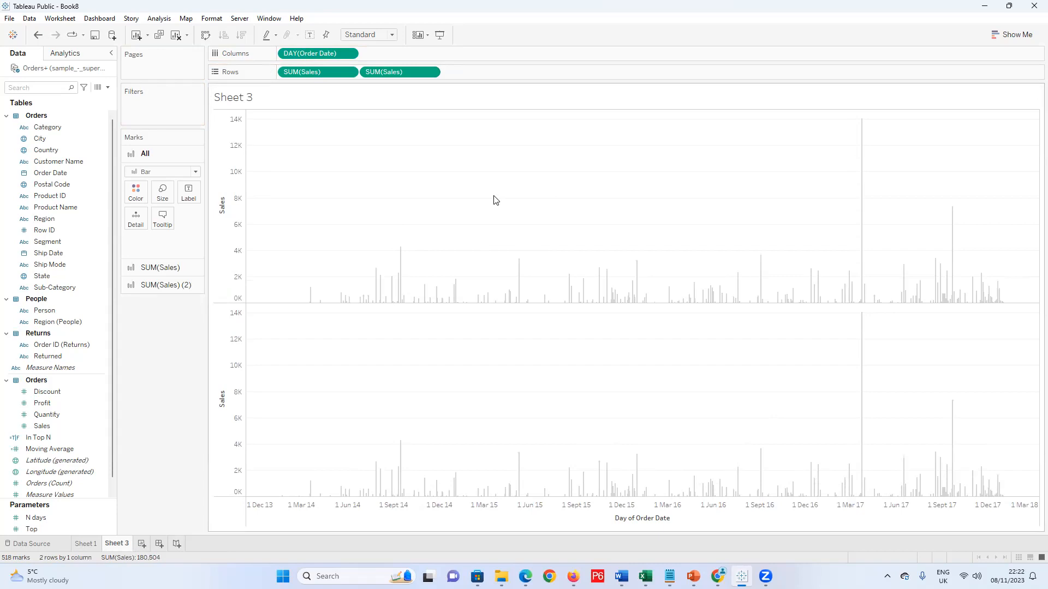
{"action": "left_click", "coordinate": [432, 74]}
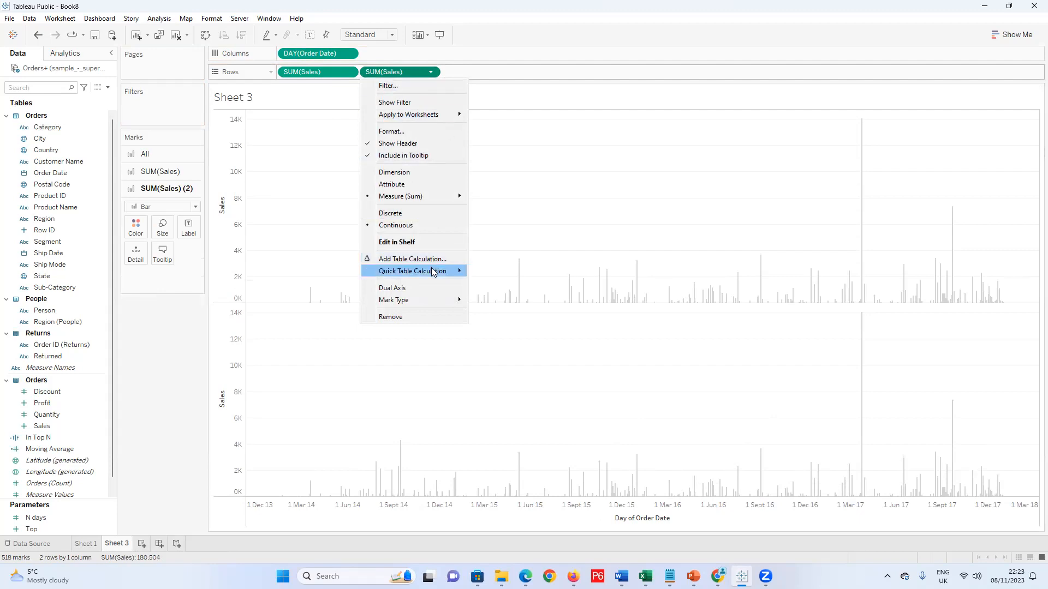
{"action": "mouse_move", "coordinate": [433, 271]}
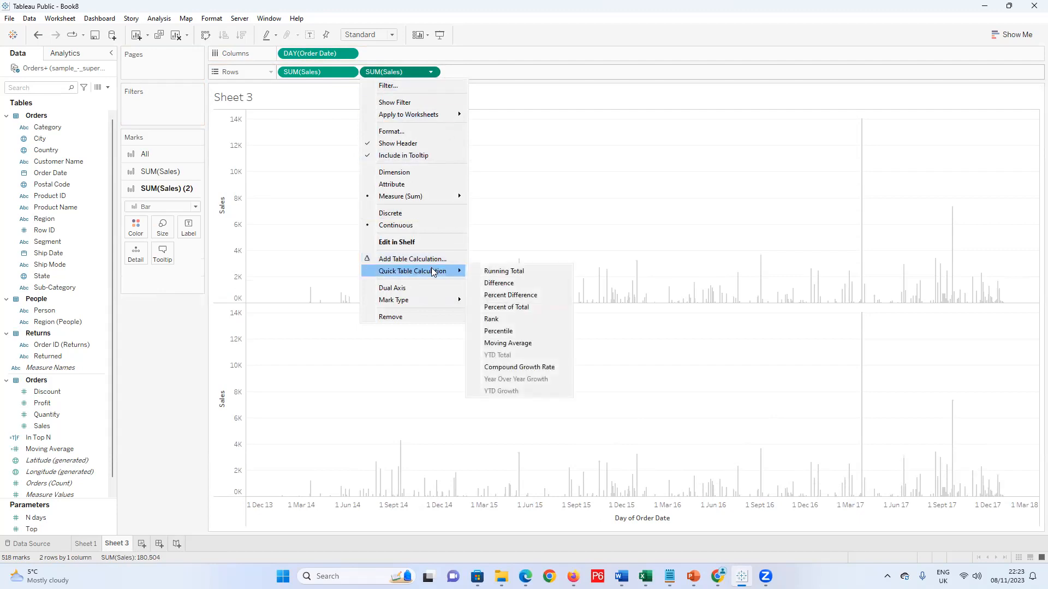
{"action": "left_click", "coordinate": [533, 343]}
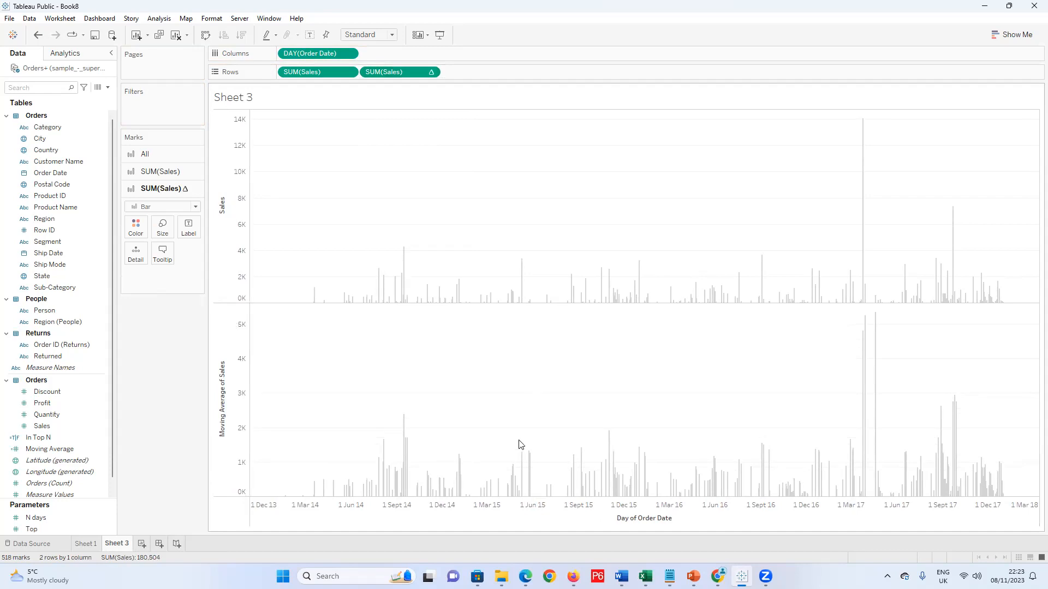
Change the mark type of the moving average SUM(Sales) to Line
{"action": "left_click", "coordinate": [196, 208]}
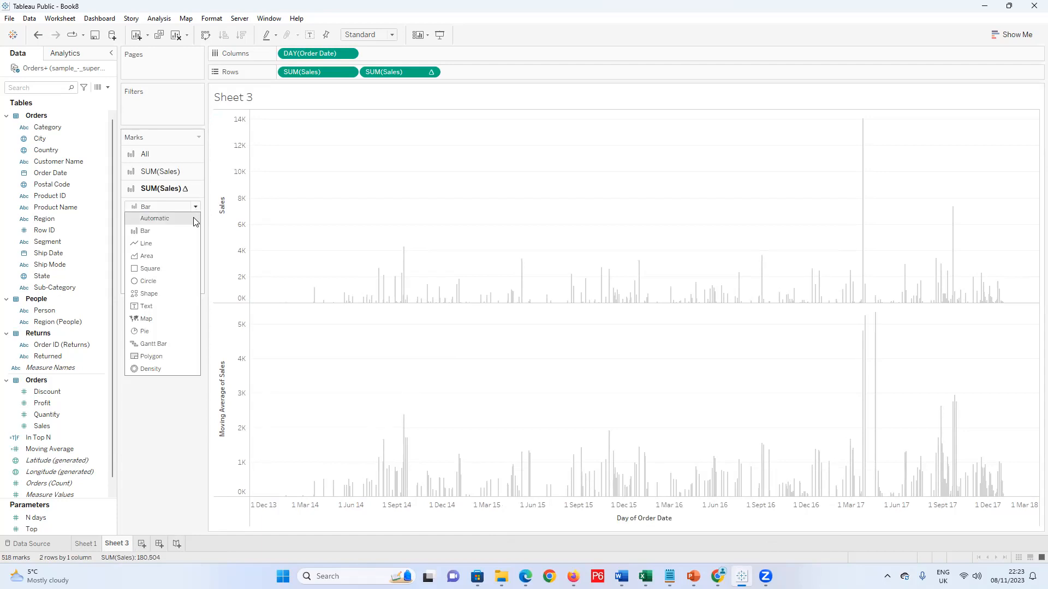
{"action": "left_click", "coordinate": [162, 244]}
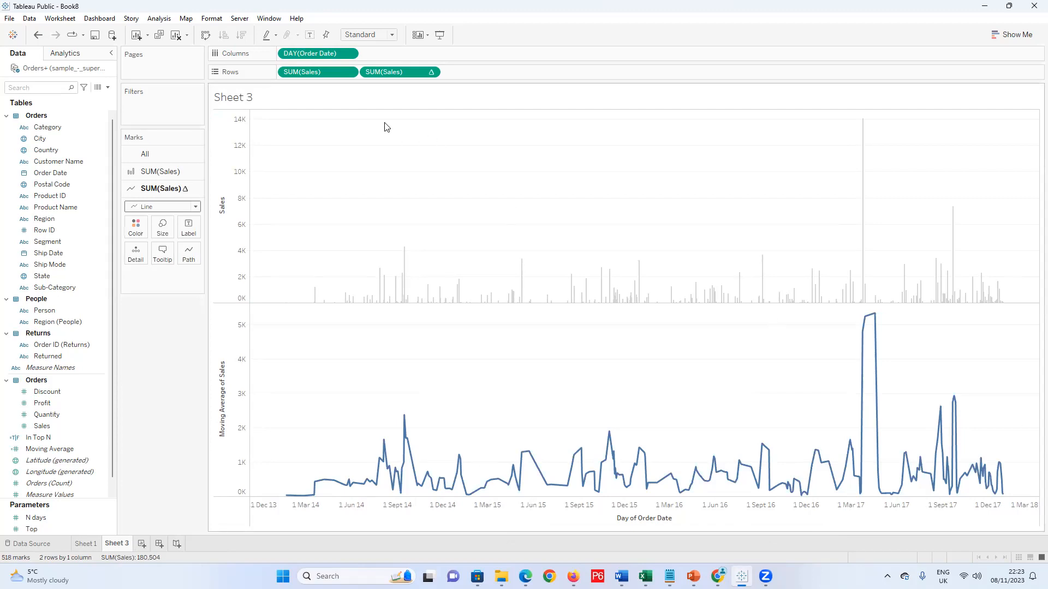
Review the moving average table calculation's calculation type, summary function, and previous and next value settings
{"action": "left_click", "coordinate": [431, 74]}
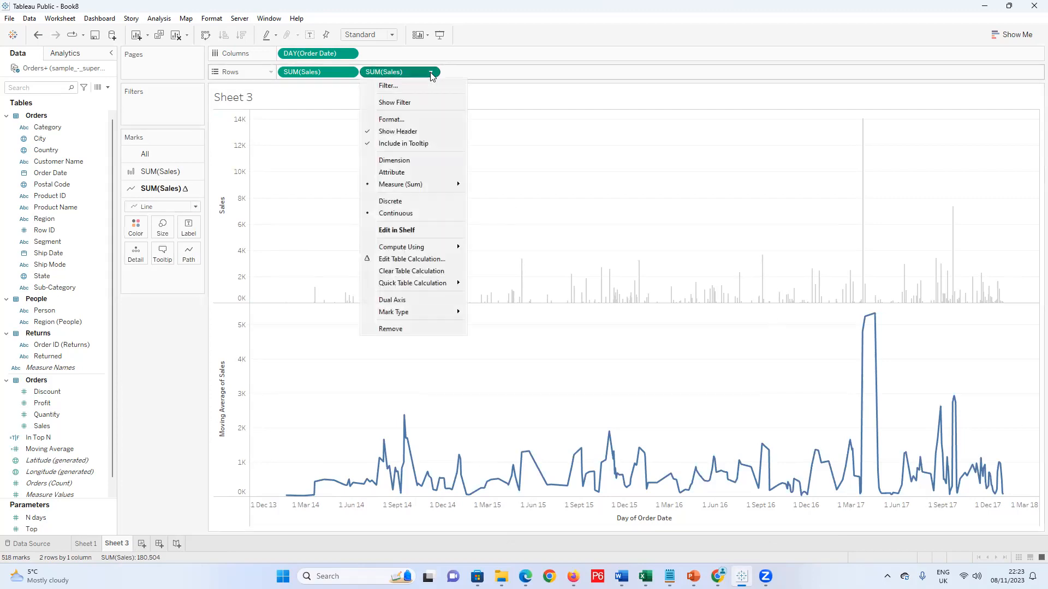
{"action": "left_click", "coordinate": [429, 260]}
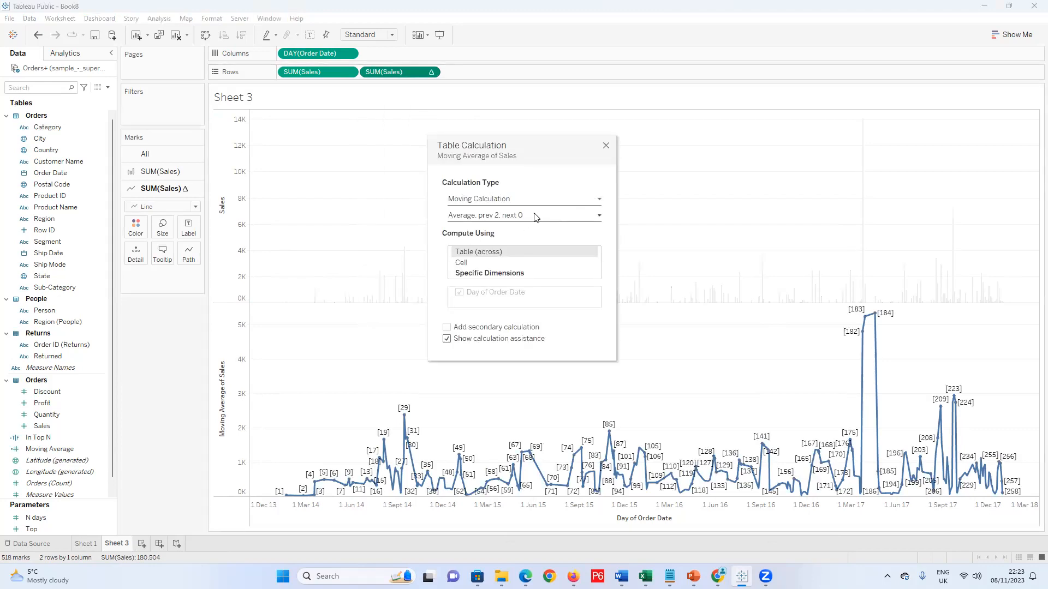
{"action": "left_click", "coordinate": [597, 201]}
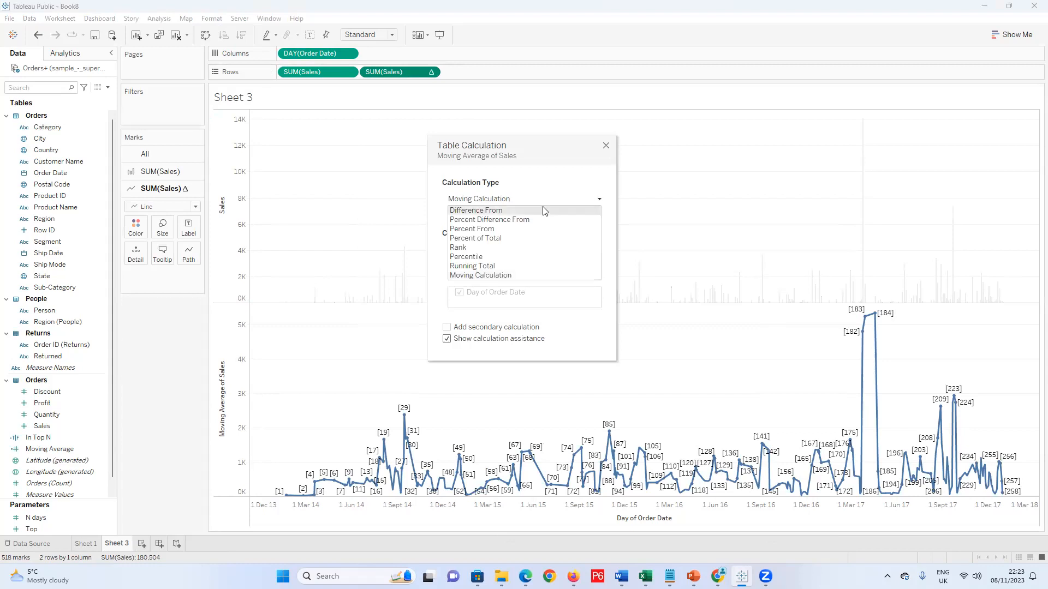
{"action": "left_click", "coordinate": [597, 200]}
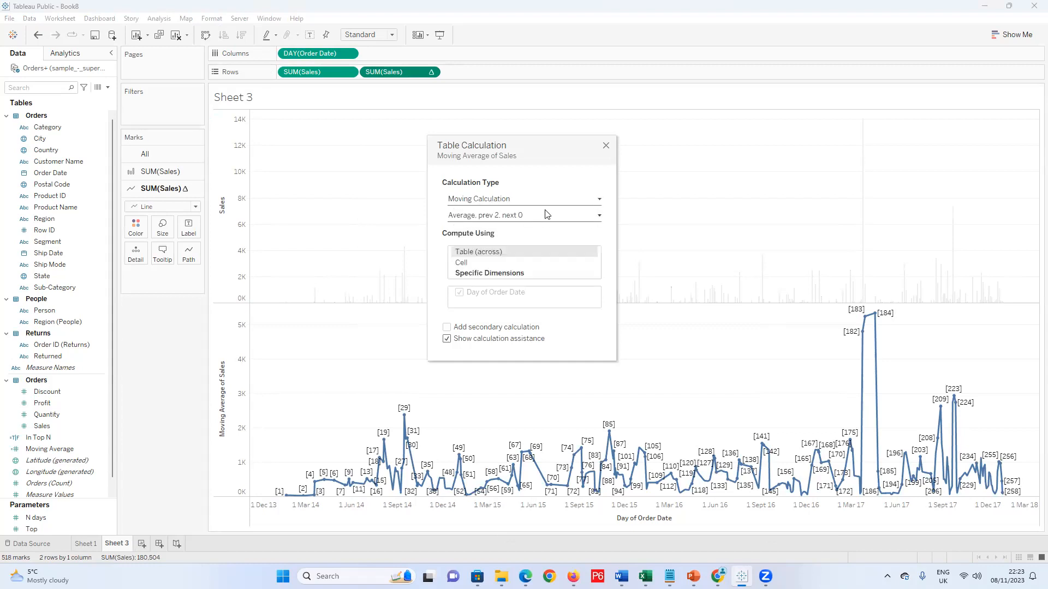
{"action": "left_click", "coordinate": [517, 217]}
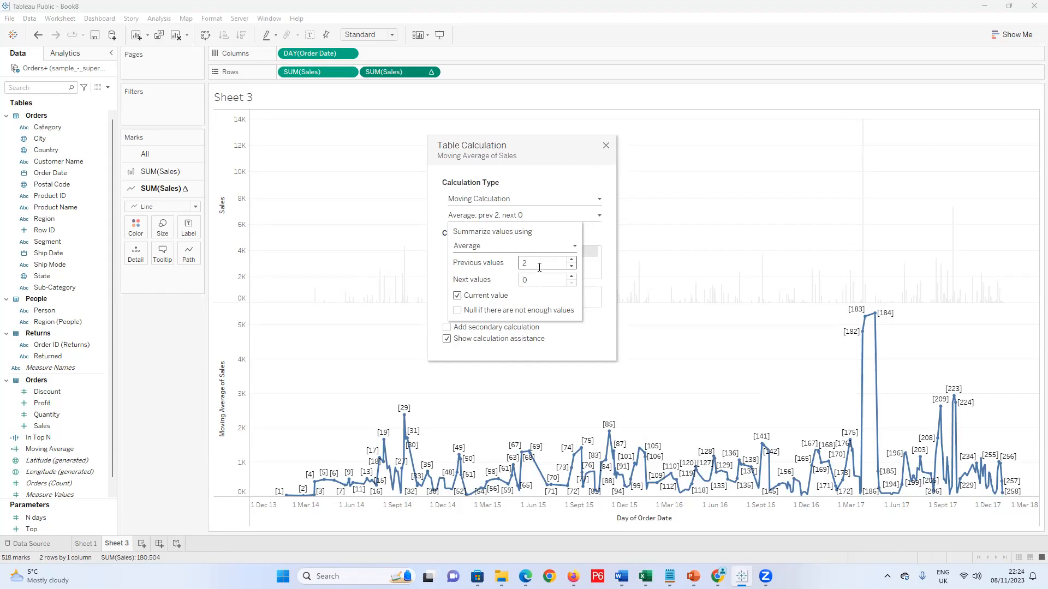
{"action": "type", "text": "2"}
{"action": "left_click", "coordinate": [605, 145]}
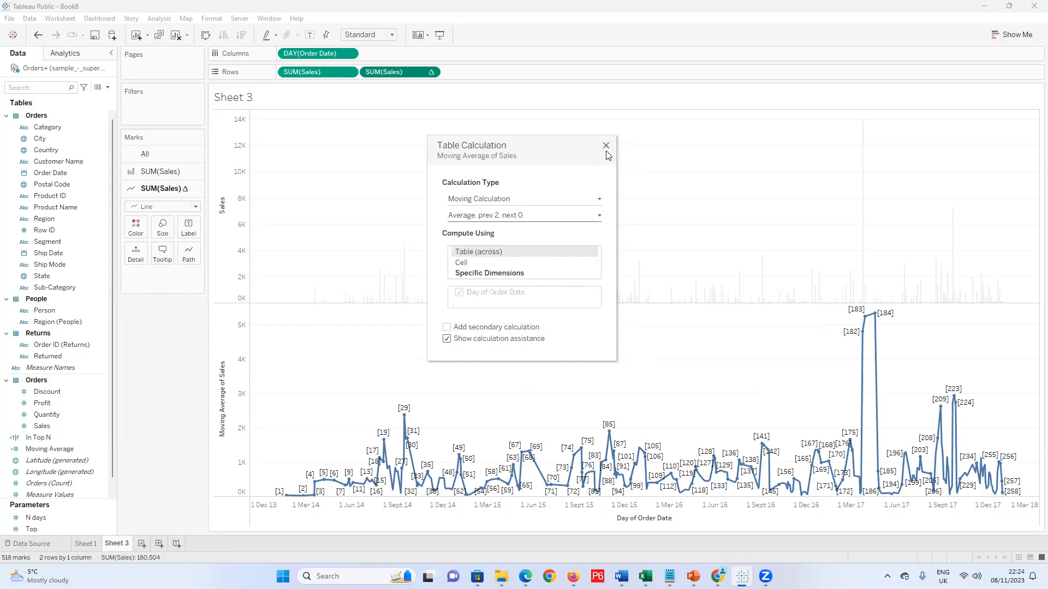
{"action": "left_click", "coordinate": [606, 146]}
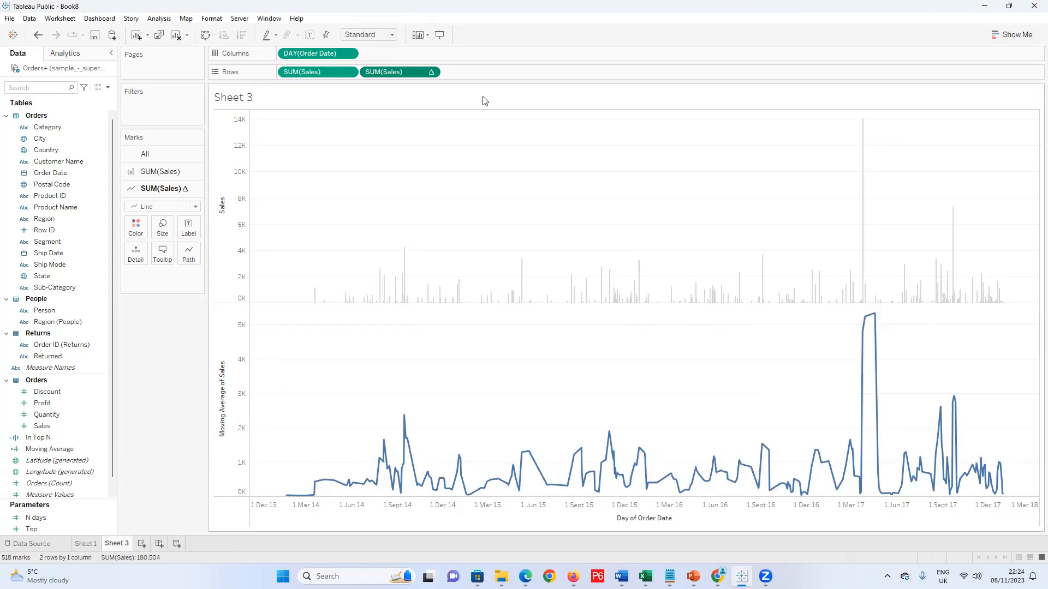
Combine the daily sales bars and the moving average line on a dual axis and synchronize the two axes
{"action": "left_click", "coordinate": [431, 72]}
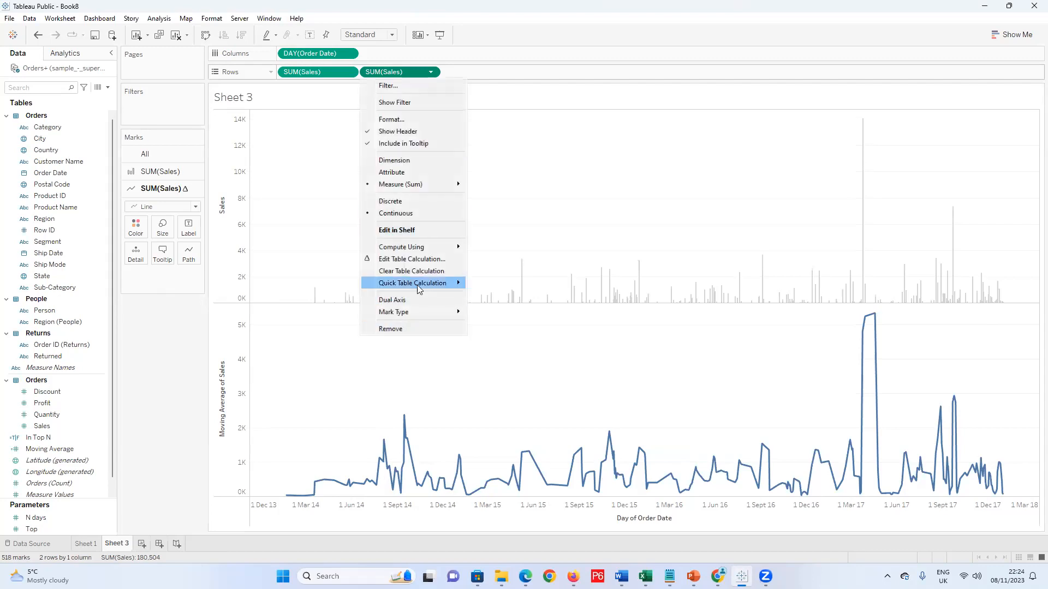
{"action": "left_click", "coordinate": [410, 300]}
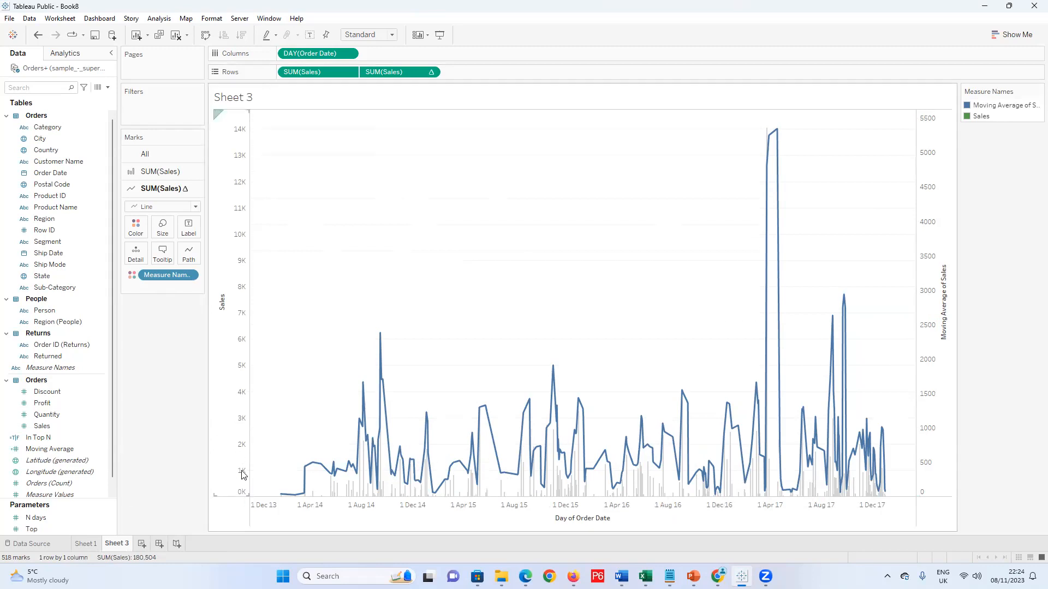
{"action": "mouse_move", "coordinate": [844, 405]}
{"action": "right_click", "coordinate": [924, 254]}
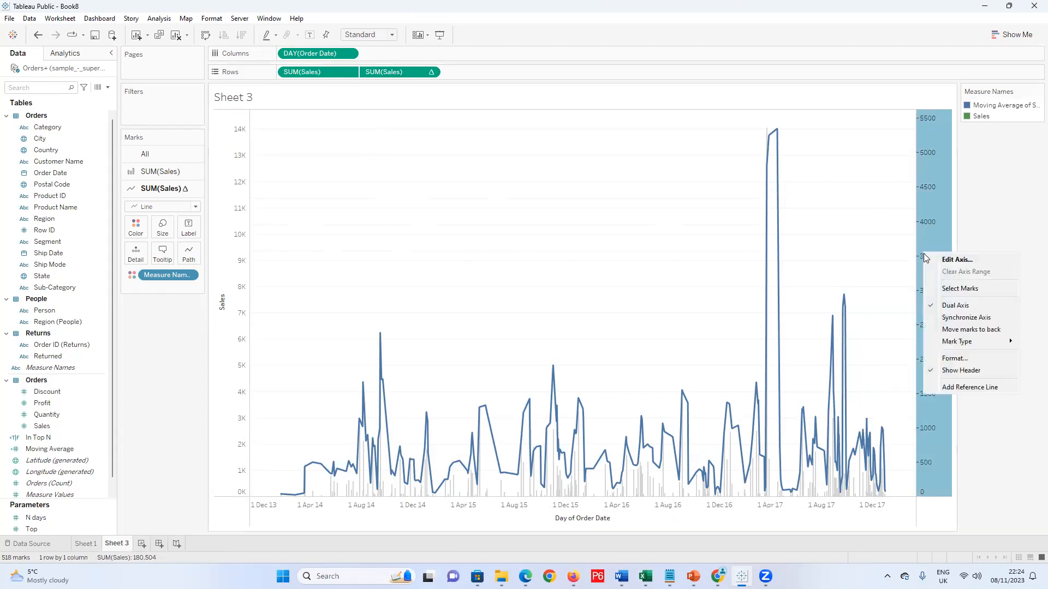
{"action": "left_click", "coordinate": [938, 317]}
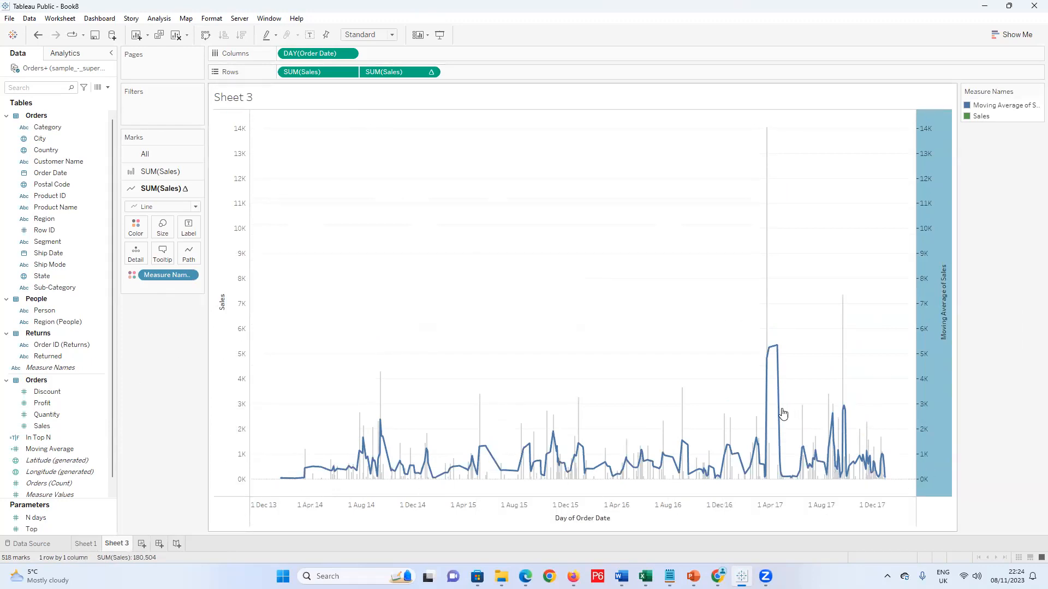
{"action": "mouse_move", "coordinate": [671, 474]}
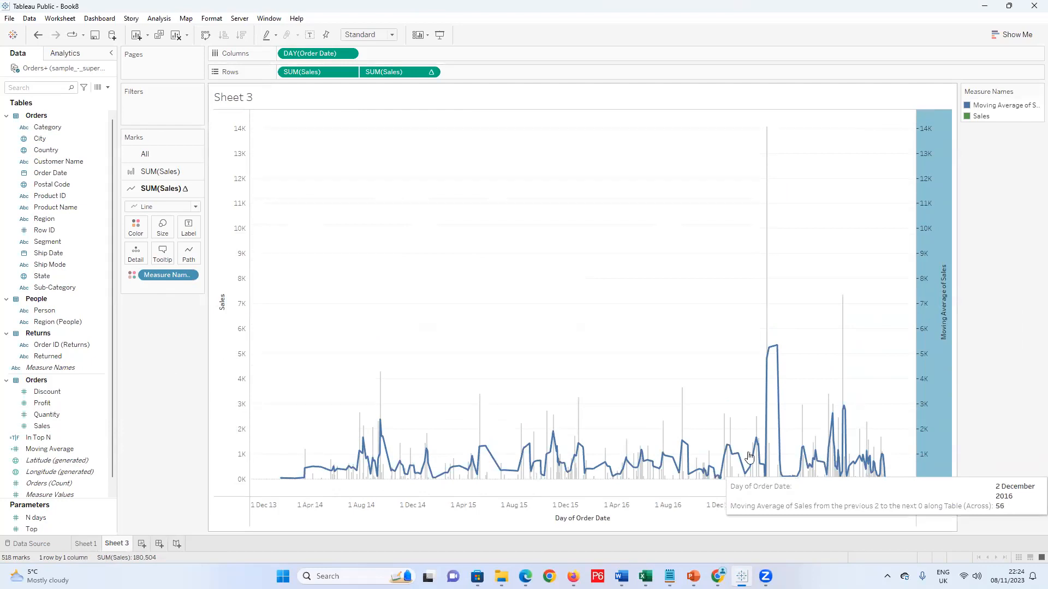
Hide the header of the Moving Average of Sales axis
{"action": "right_click", "coordinate": [937, 197]}
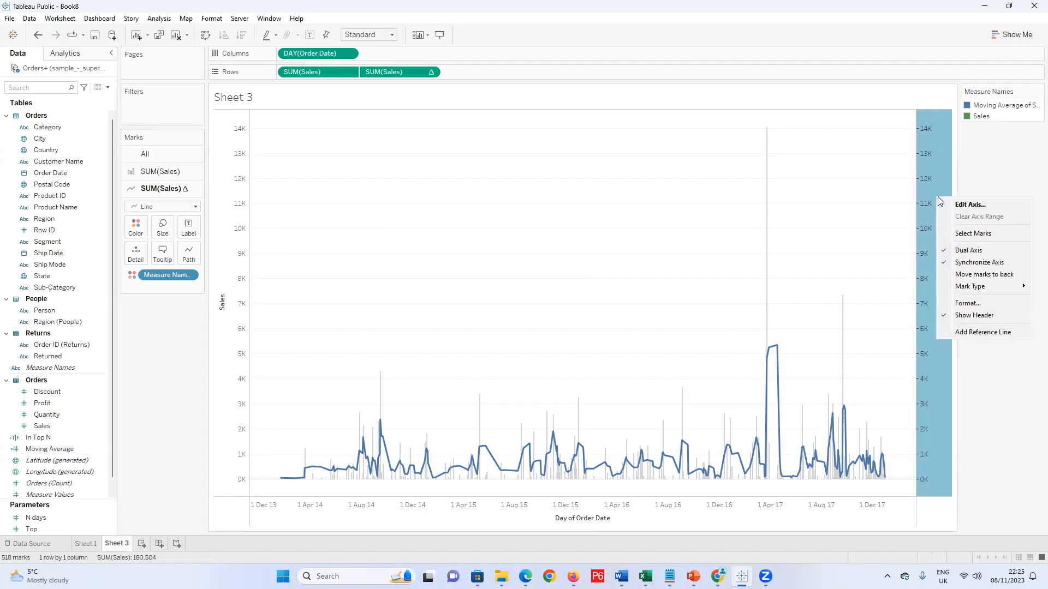
{"action": "left_click", "coordinate": [964, 315]}
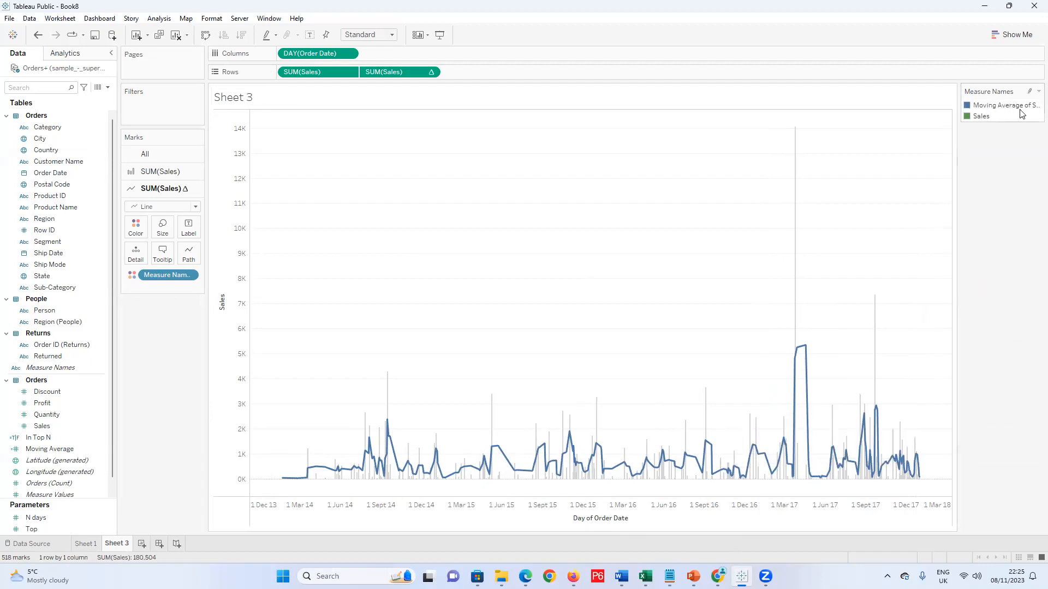
{"action": "left_click", "coordinate": [86, 246]}
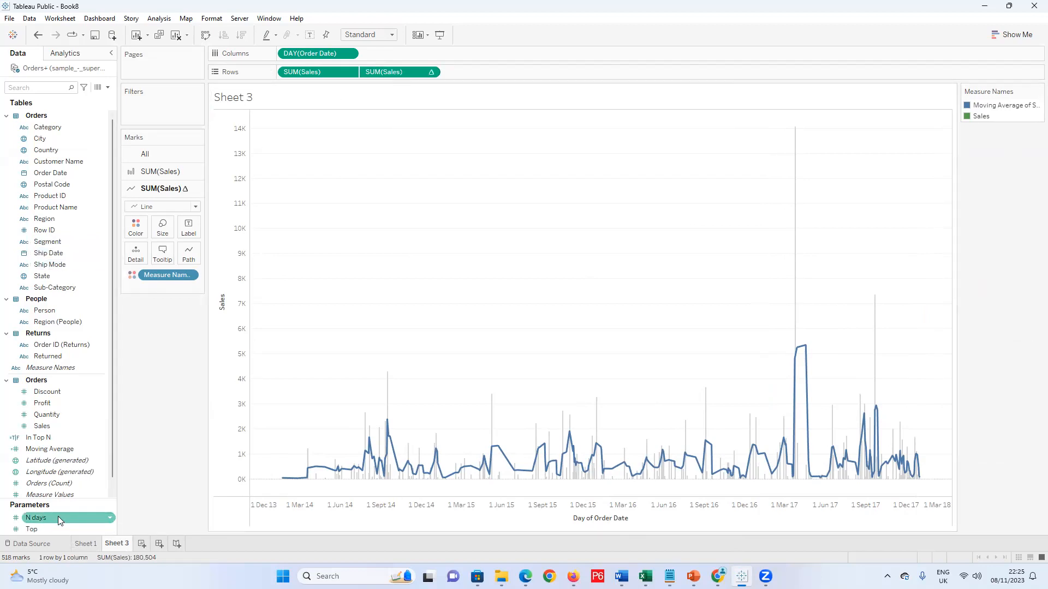
{"action": "left_click", "coordinate": [109, 88]}
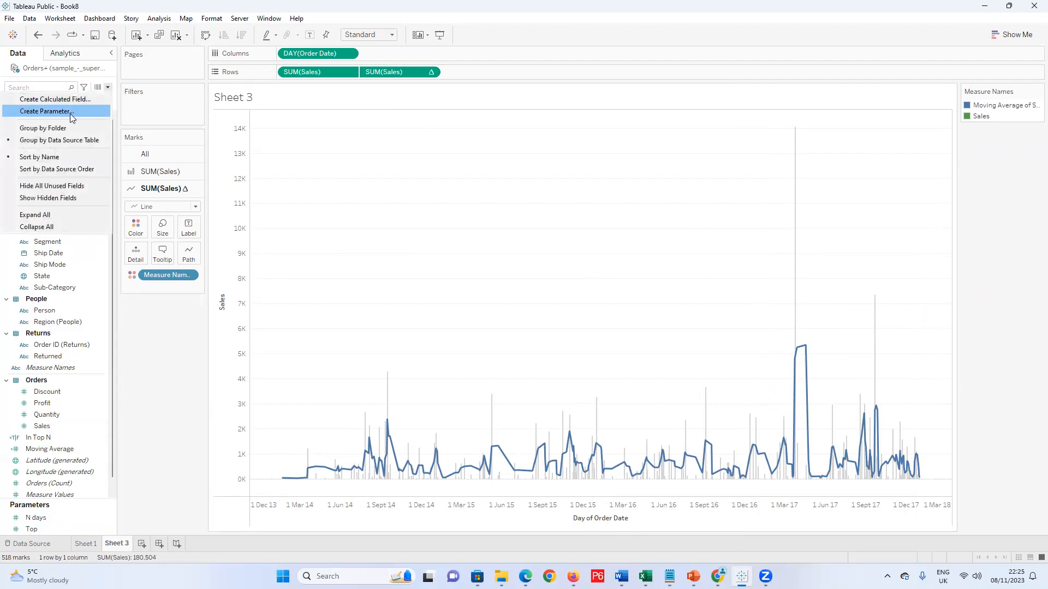
{"action": "left_click", "coordinate": [145, 419]}
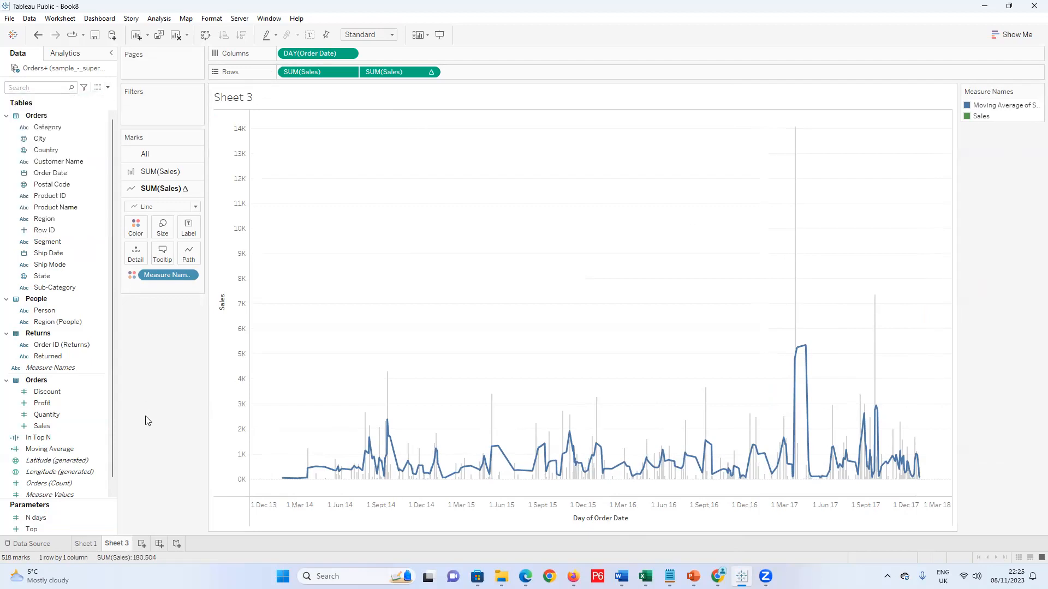
{"action": "double_click", "coordinate": [48, 518]}
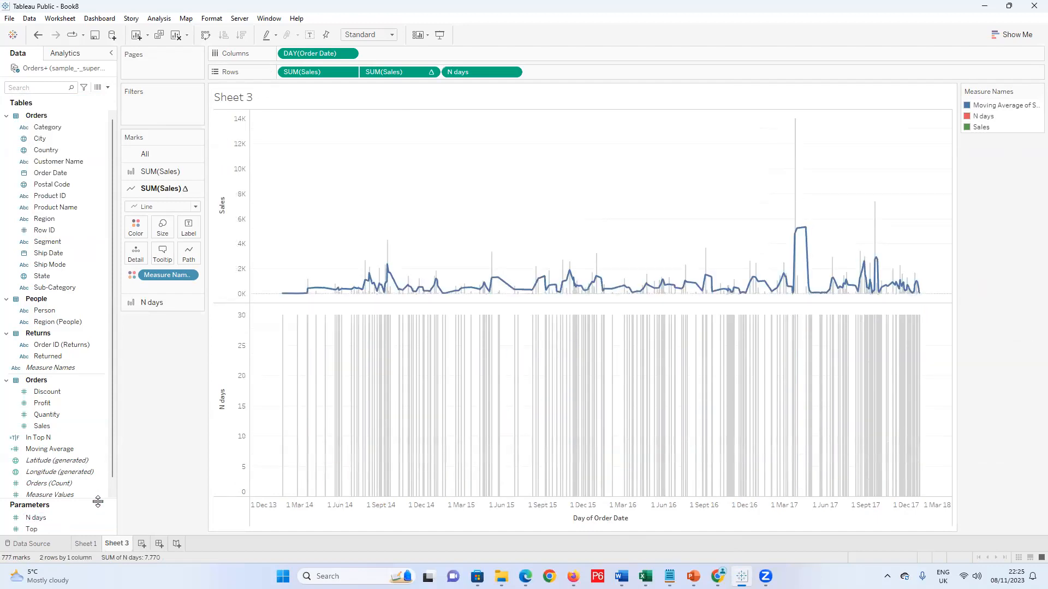
{"action": "key", "text": "ctrl+z"}
Review the N days parameter's data type, display format, current value and allowable range
{"action": "right_click", "coordinate": [66, 517]}
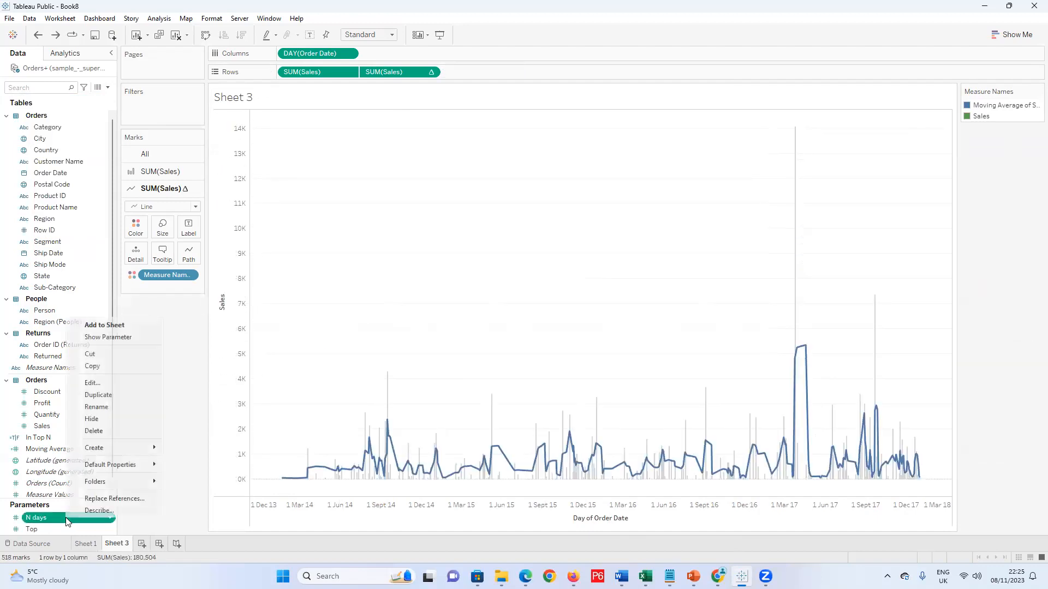
{"action": "left_click", "coordinate": [103, 381]}
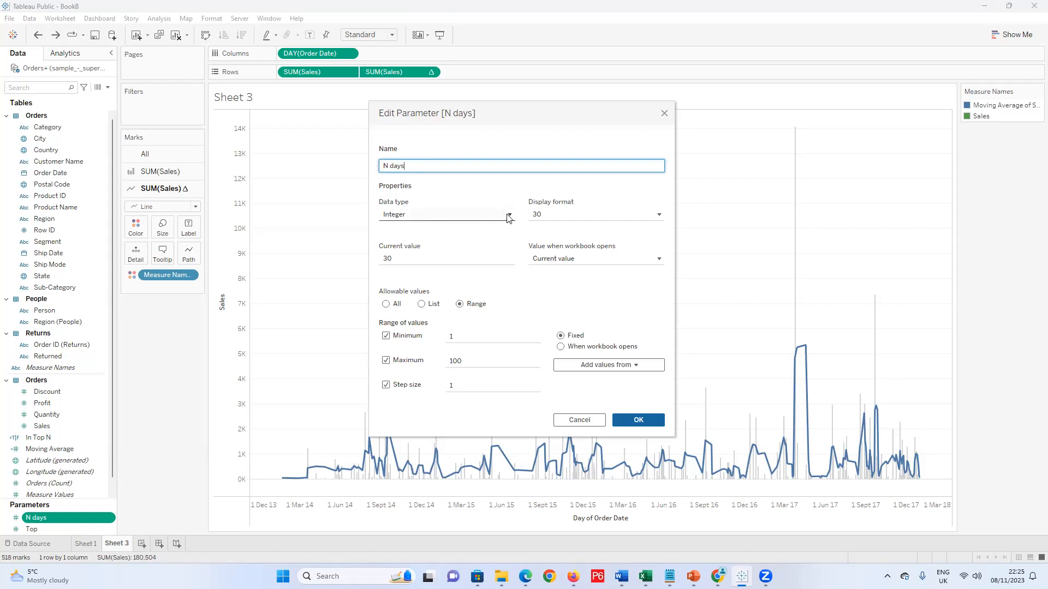
{"action": "left_click", "coordinate": [652, 216]}
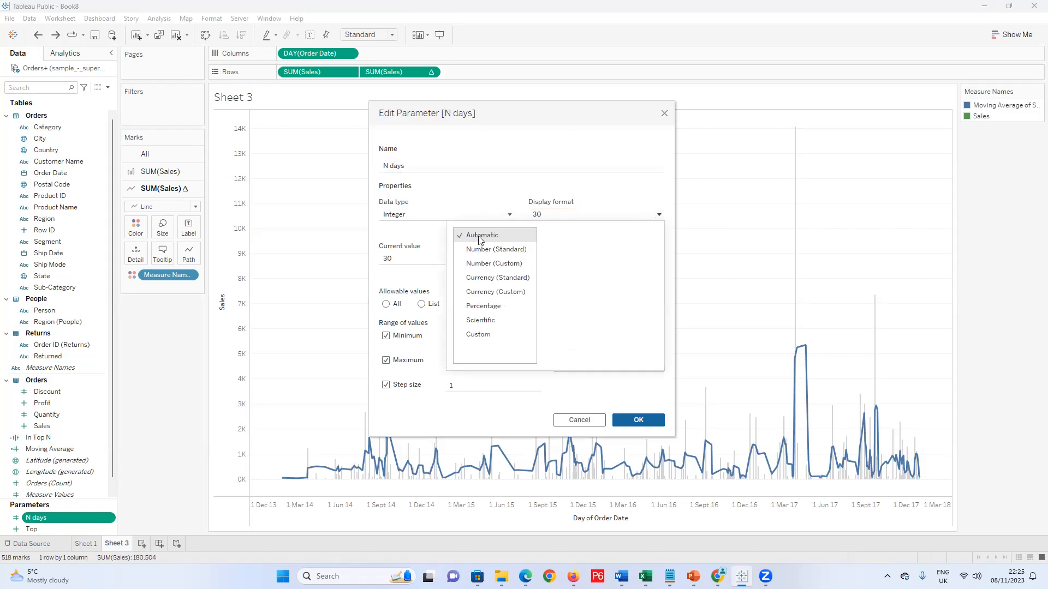
{"action": "left_click", "coordinate": [424, 249]}
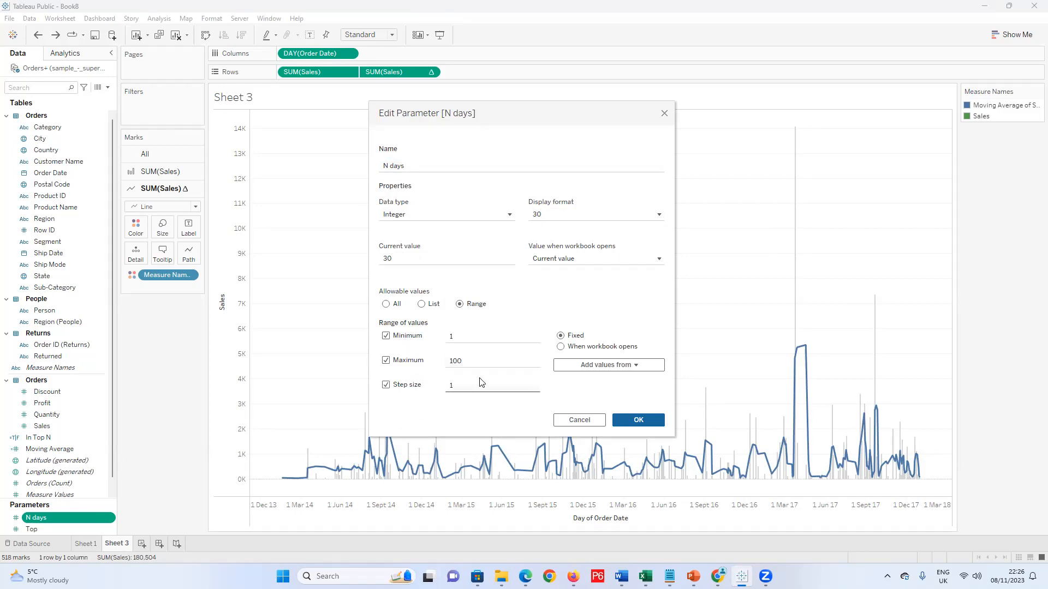
{"action": "left_click", "coordinate": [639, 421]}
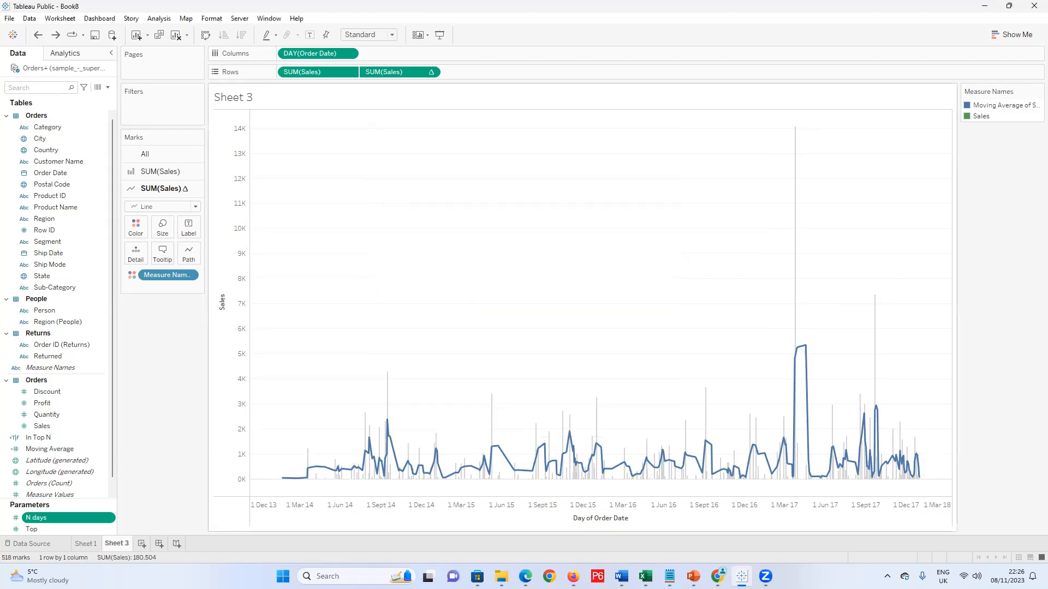
Show the N days parameter control on the sheet and set it to 89
{"action": "right_click", "coordinate": [65, 523]}
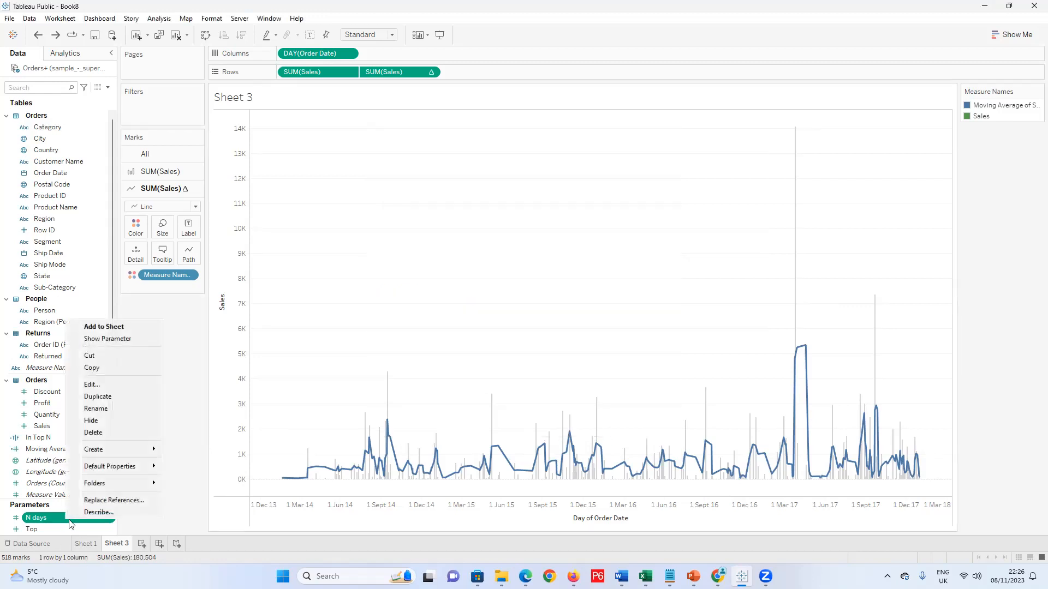
{"action": "left_click", "coordinate": [113, 342]}
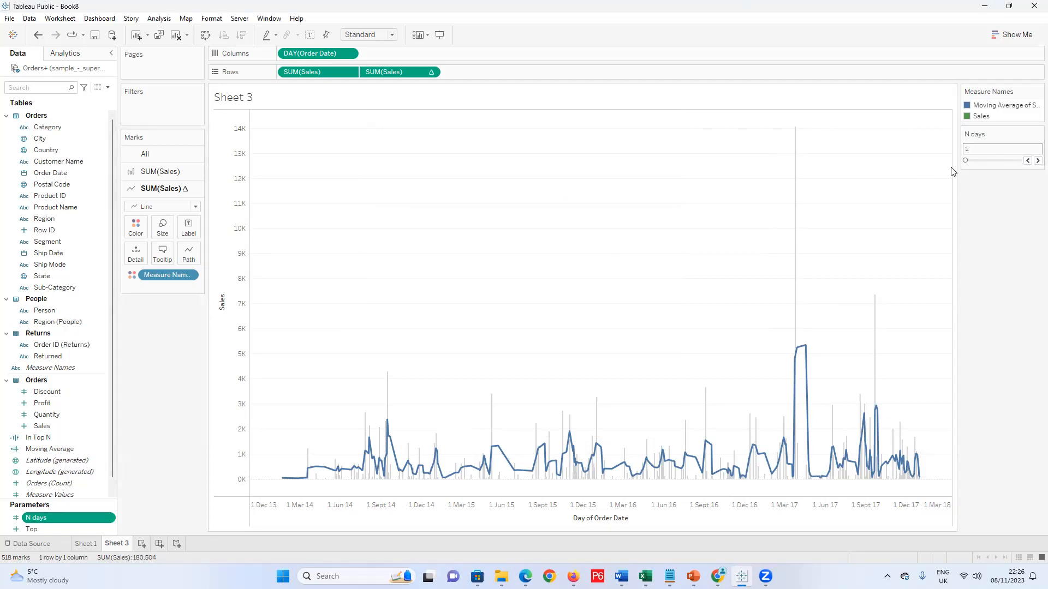
{"action": "mouse_move", "coordinate": [1004, 164]}
{"action": "left_mouse_down"}
{"action": "mouse_move", "coordinate": [966, 164]}
{"action": "mouse_move", "coordinate": [1013, 163]}
{"action": "left_mouse_up"}
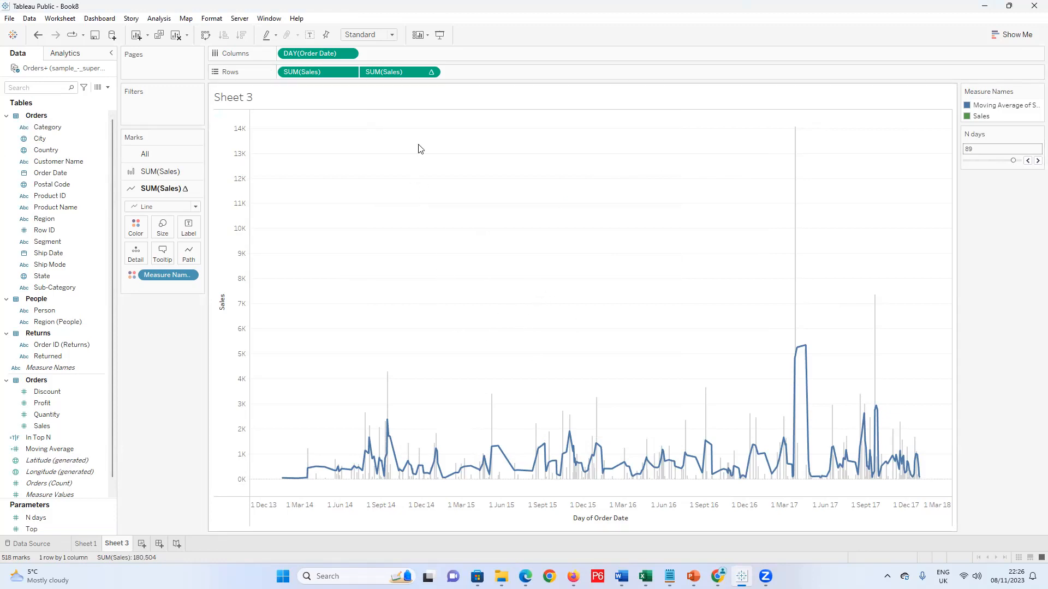
Try setting the moving average table calculation's previous values to 3
{"action": "left_click", "coordinate": [431, 72]}
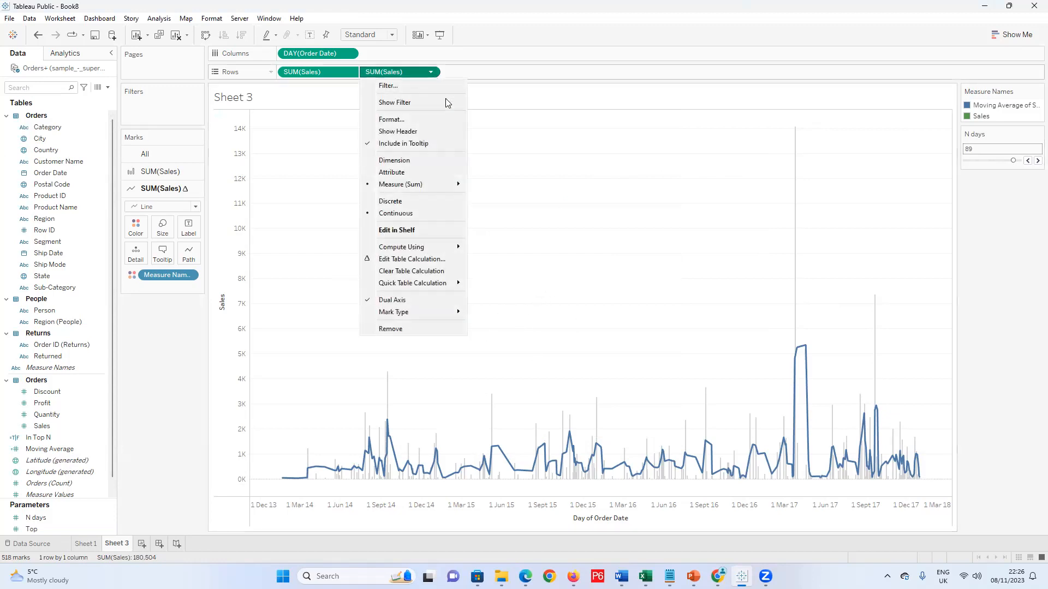
{"action": "left_click", "coordinate": [434, 259]}
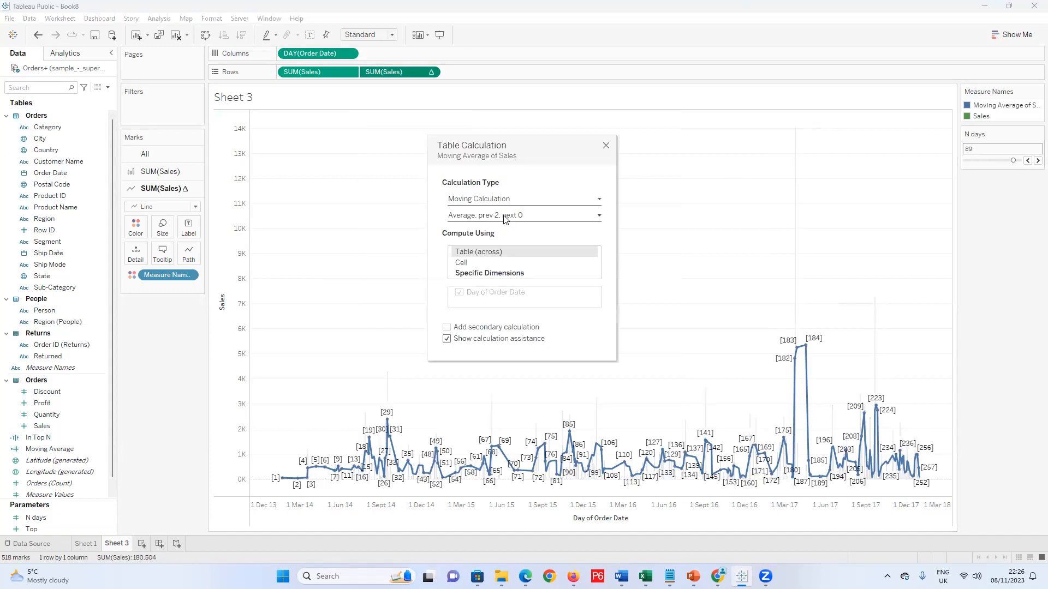
{"action": "left_click", "coordinate": [504, 217]}
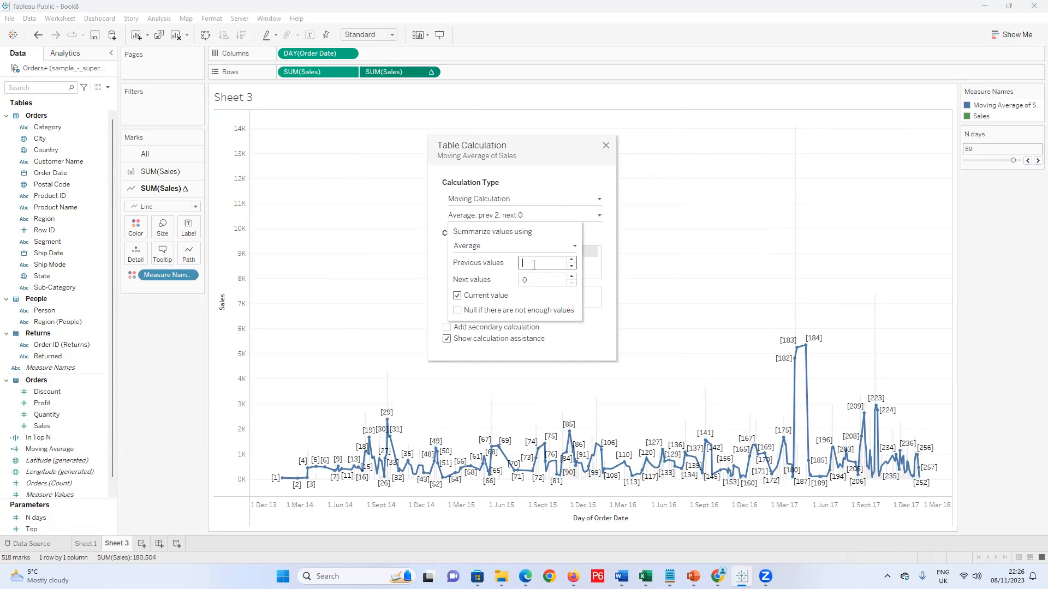
{"action": "left_click", "coordinate": [572, 261]}
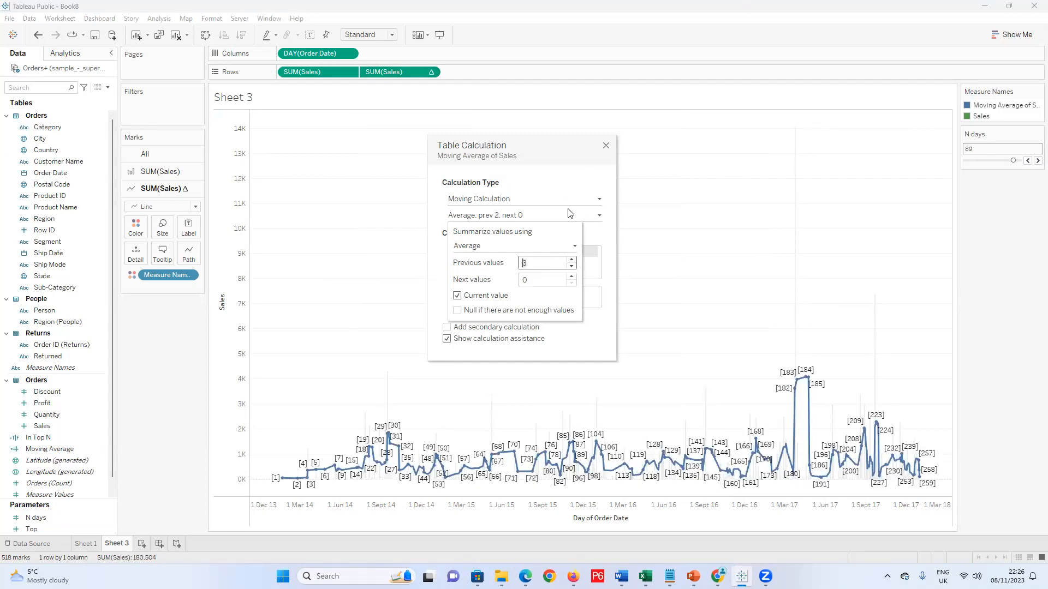
{"action": "left_click", "coordinate": [606, 146]}
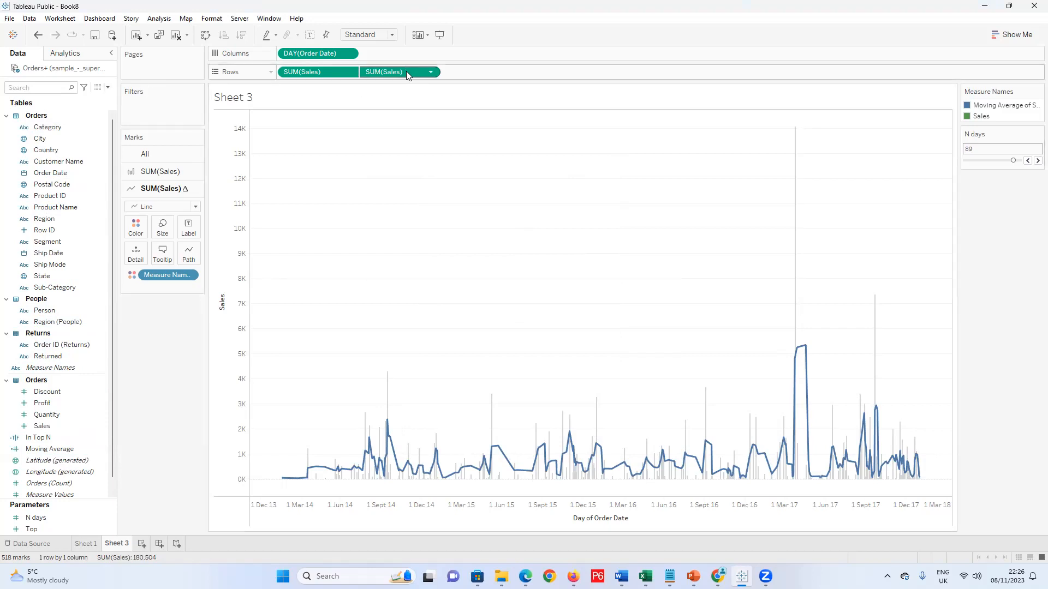
Save the moving average SUM(Sales) from Rows as a calculated field among the Orders measures
{"action": "mouse_move", "coordinate": [406, 72]}
{"action": "left_mouse_down"}
{"action": "mouse_move", "coordinate": [352, 182]}
{"action": "mouse_move", "coordinate": [421, 72]}
{"action": "mouse_move", "coordinate": [412, 75]}
{"action": "left_mouse_up"}
{"action": "left_click", "coordinate": [431, 73]}
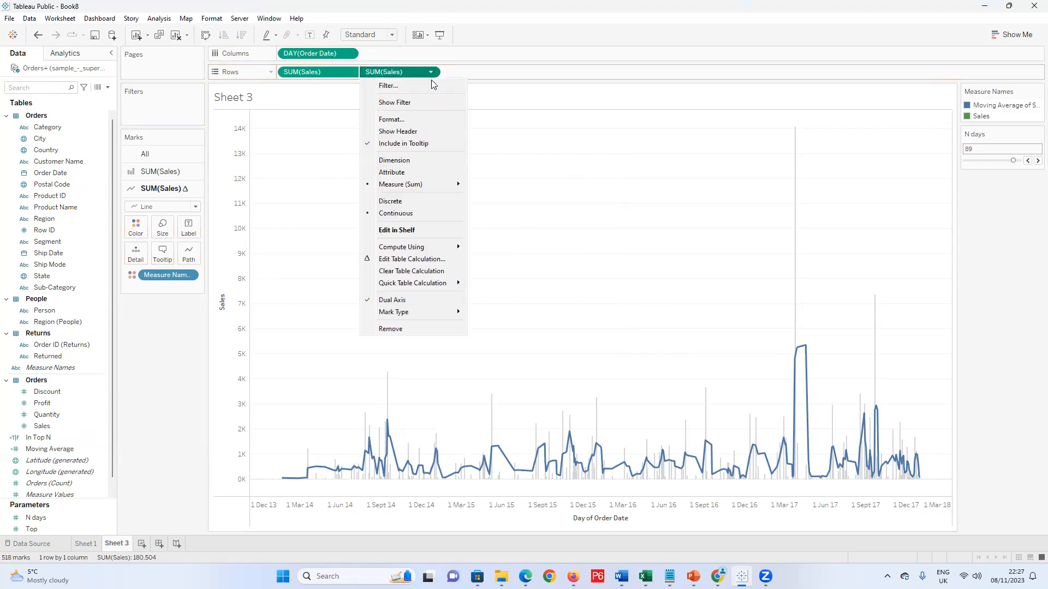
{"action": "mouse_move", "coordinate": [439, 285]}
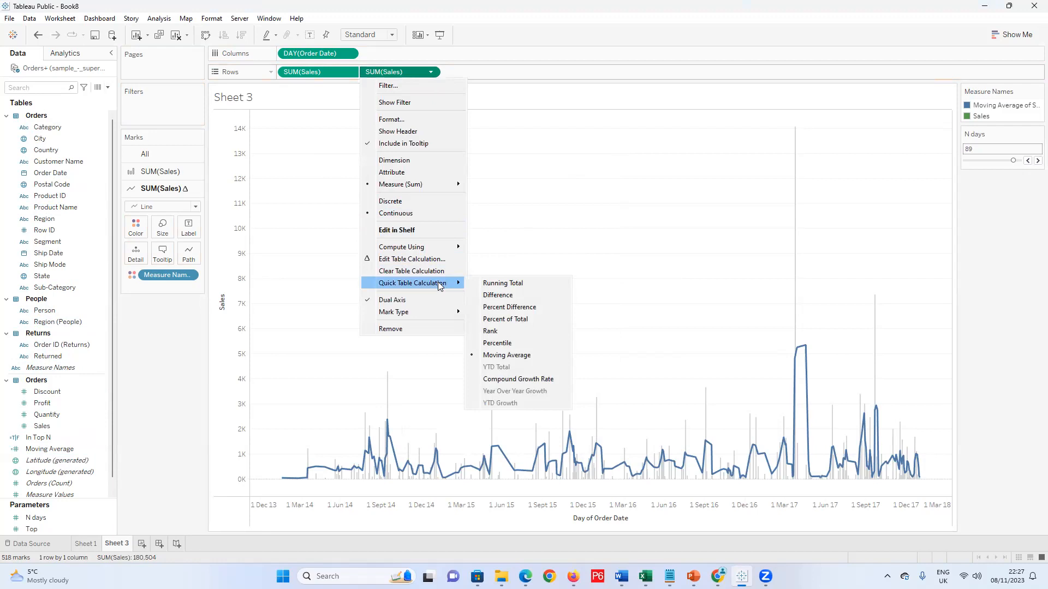
{"action": "left_click", "coordinate": [400, 67]}
{"action": "left_click_drag", "start_coordinate": [399, 67], "coordinate": [56, 417]}
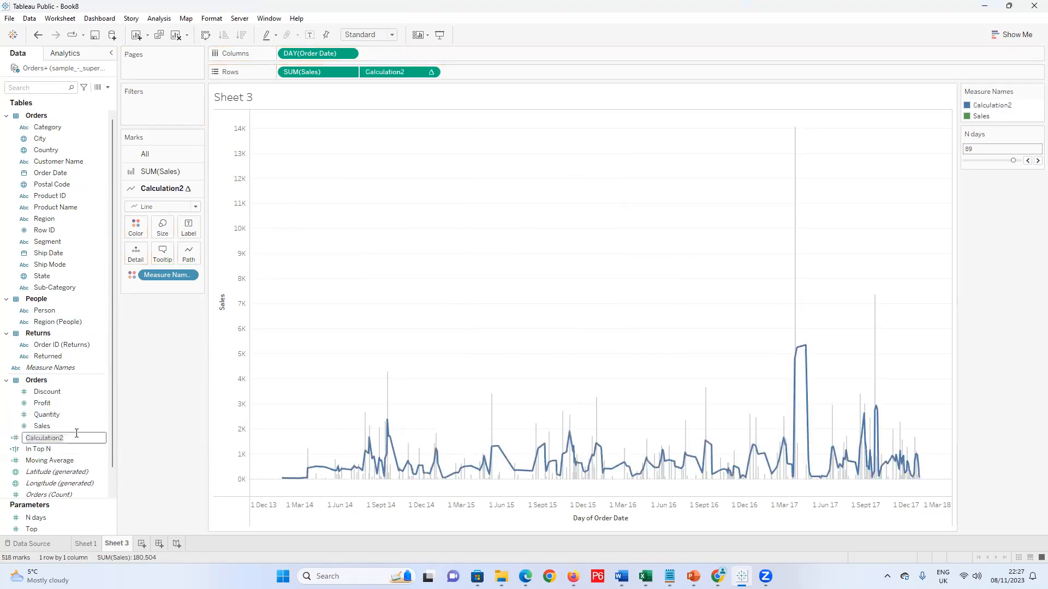
Try deleting the Calculation2 field from the Orders measures
{"action": "right_click", "coordinate": [15, 440]}
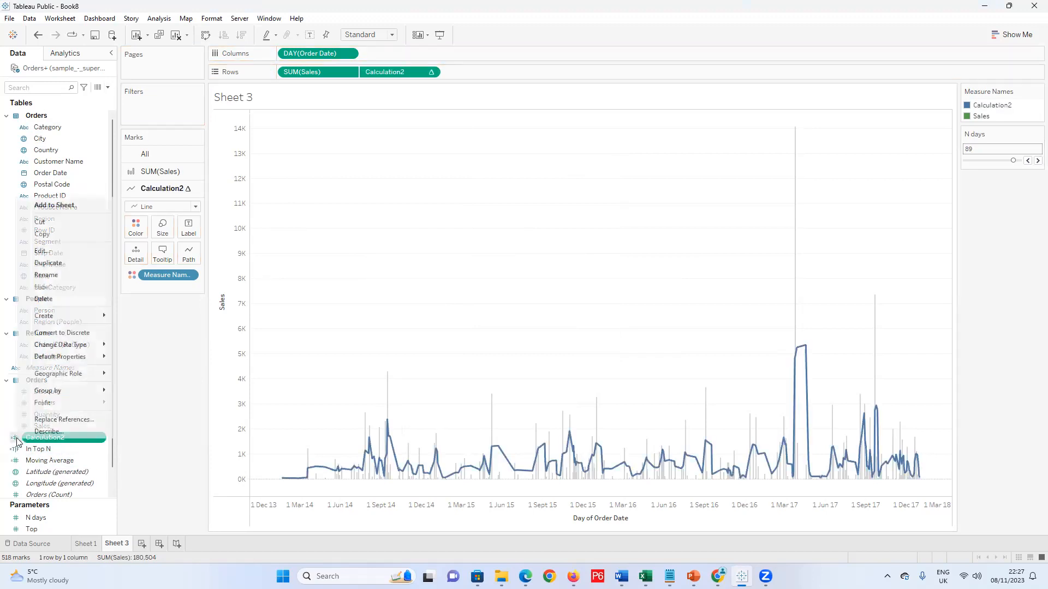
{"action": "left_click", "coordinate": [59, 303]}
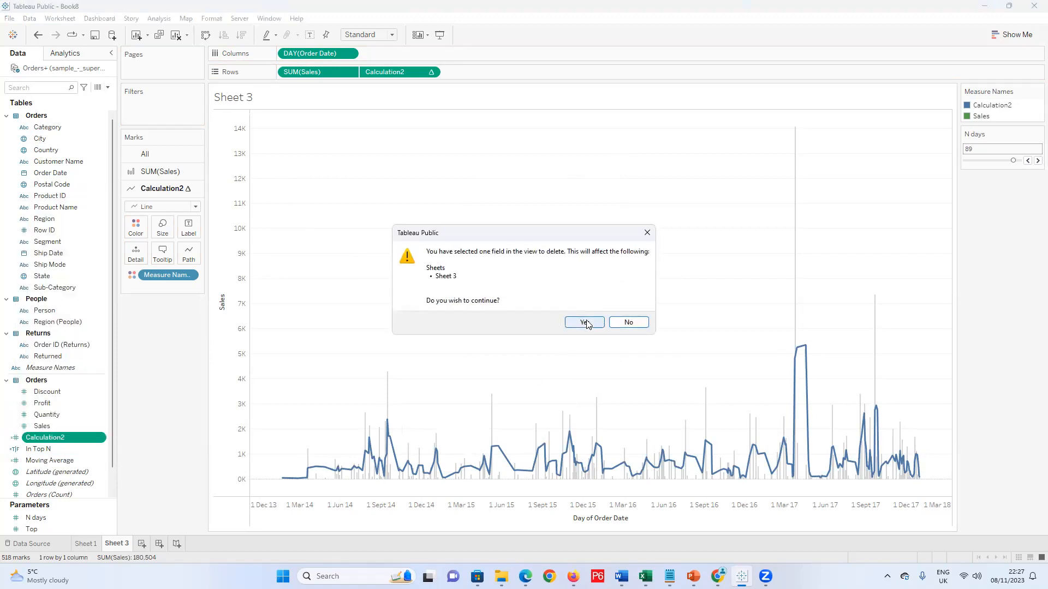
{"action": "left_click", "coordinate": [582, 324]}
{"action": "left_click", "coordinate": [100, 451]}
{"action": "key", "text": "ctrl+z"}
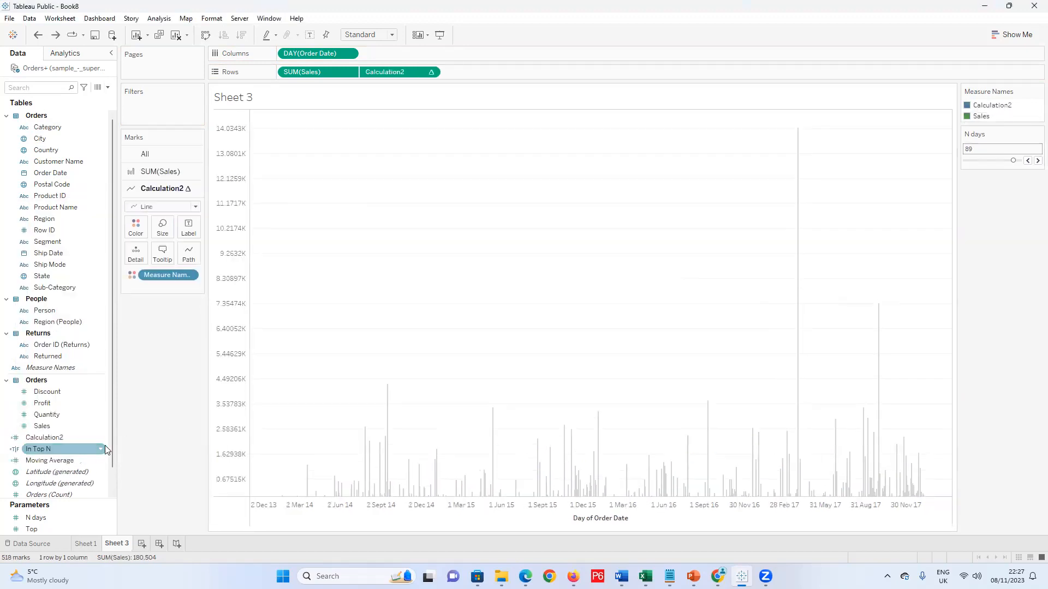
Delete the old Moving Average calculated field from the Orders measures
{"action": "right_click", "coordinate": [52, 462]}
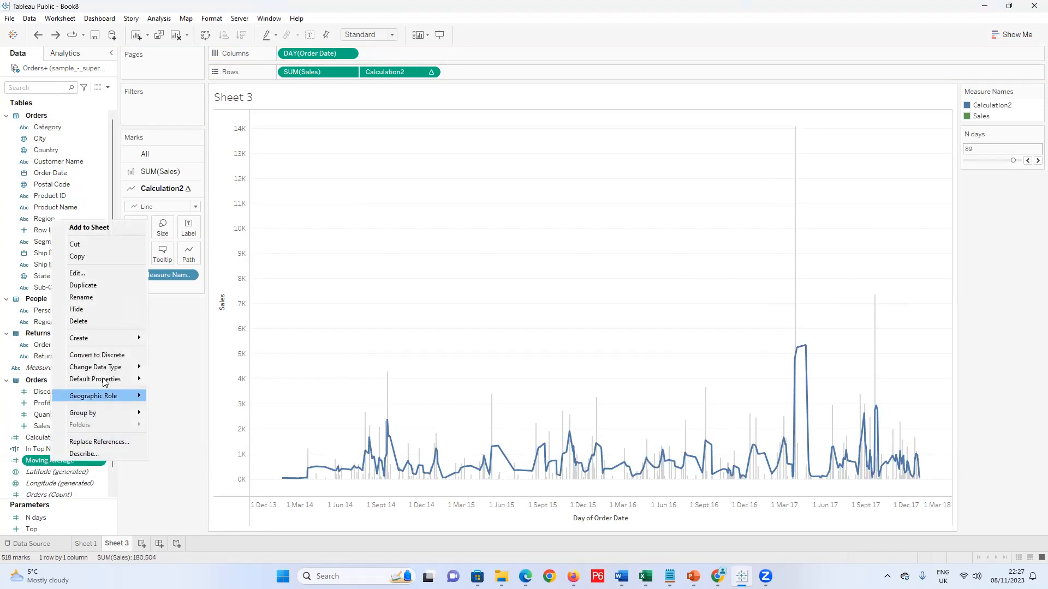
{"action": "left_click", "coordinate": [96, 322]}
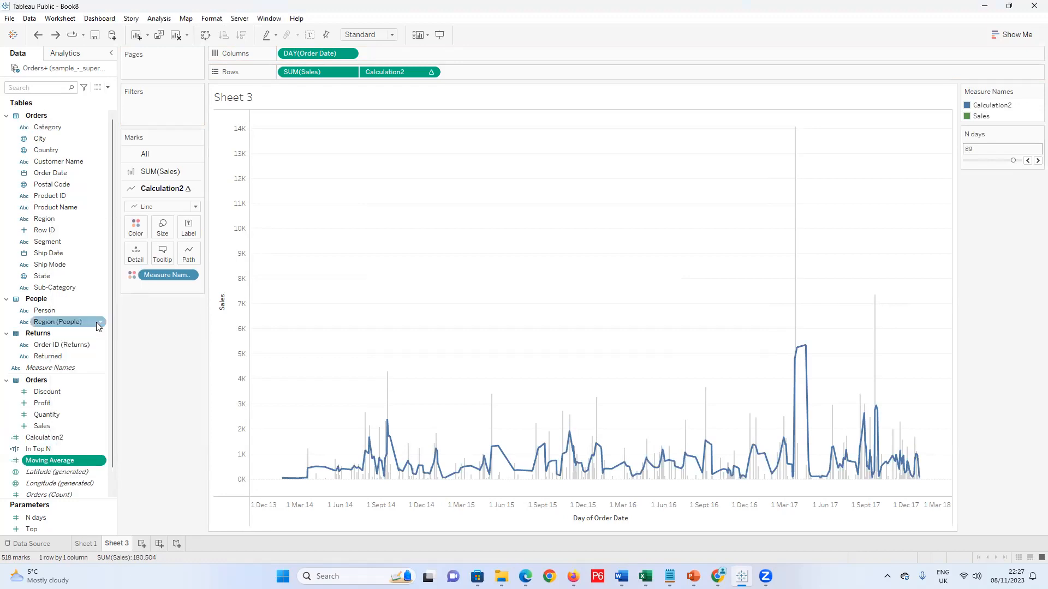
{"action": "left_click", "coordinate": [61, 439]}
{"action": "double_click", "coordinate": [60, 440]}
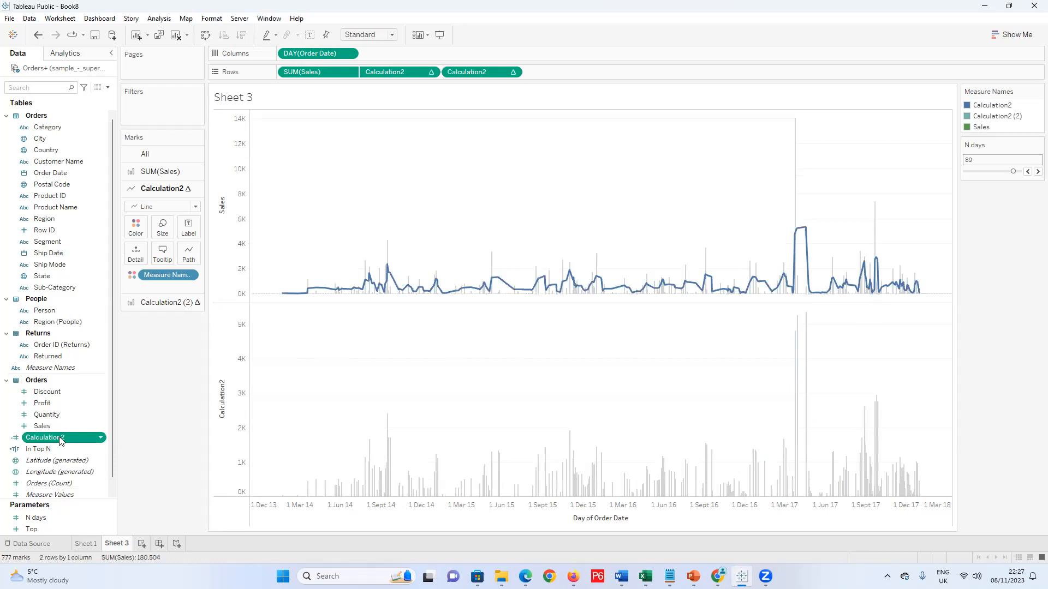
{"action": "key", "text": "ctrl+z"}
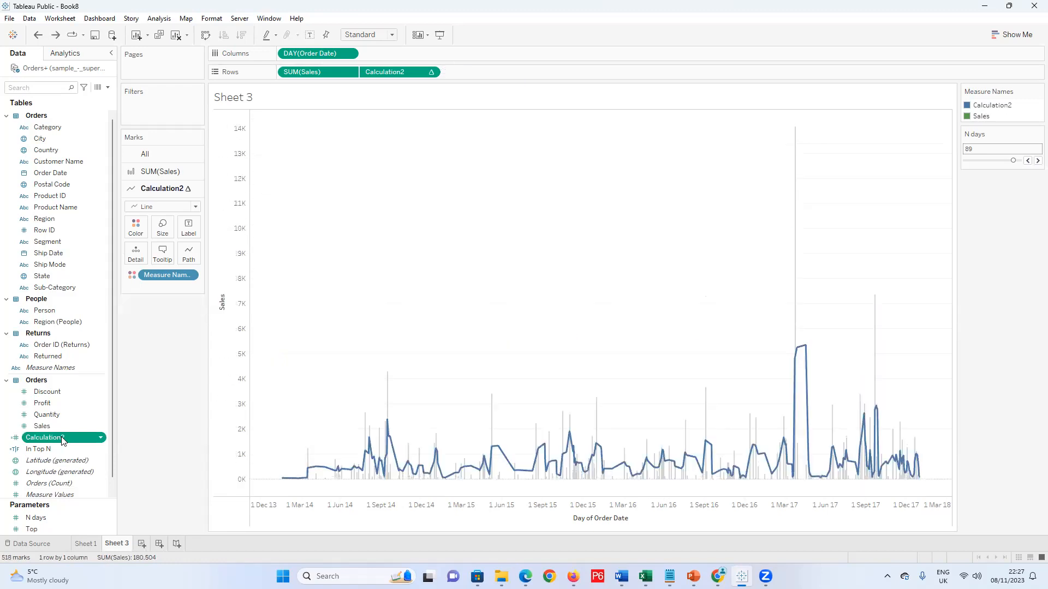
Open the Calculation2 field for editing and rename it Moving Average
{"action": "right_click", "coordinate": [61, 439]}
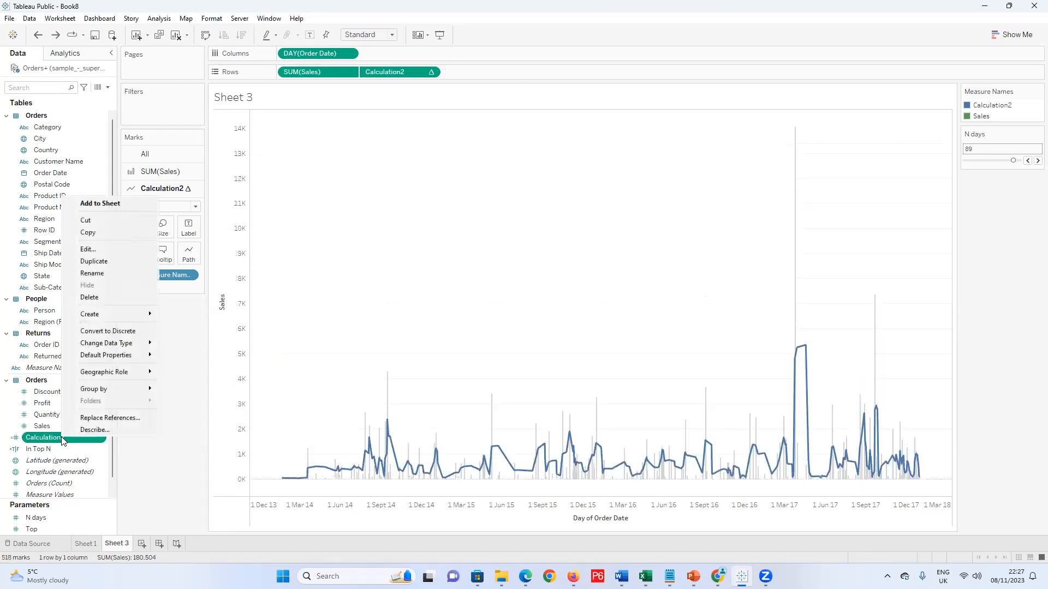
{"action": "left_click", "coordinate": [99, 249]}
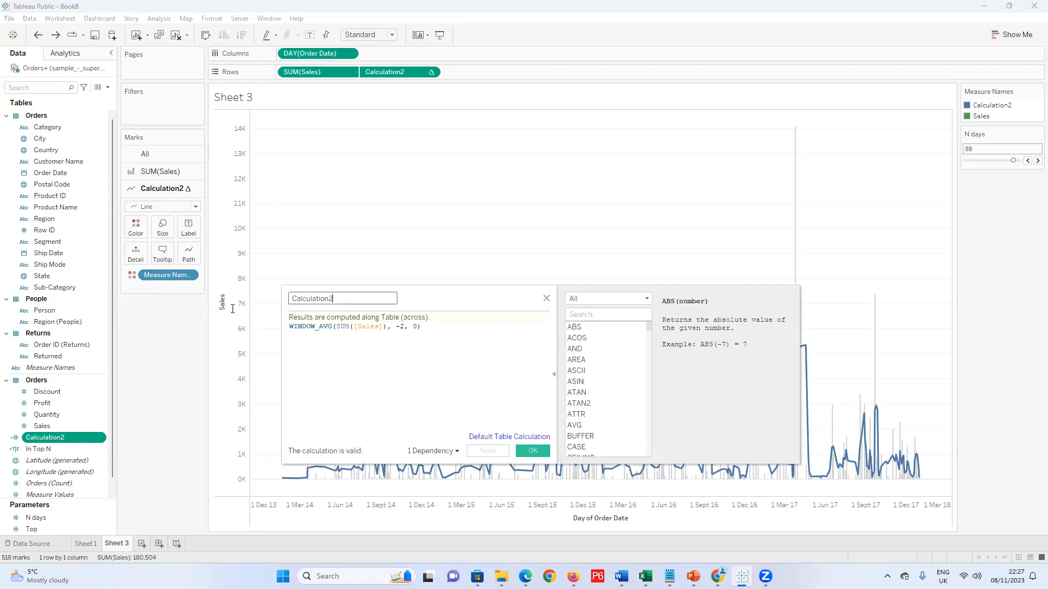
{"action": "double_click", "coordinate": [292, 298]}
{"action": "type", "text": "Moving Average"}
Replace the 2 in the Moving Average formula with the N days parameter, giving WINDOW_AVG(SUM([Sales]), -[N days], 0), and save it
{"action": "left_click", "coordinate": [397, 332]}
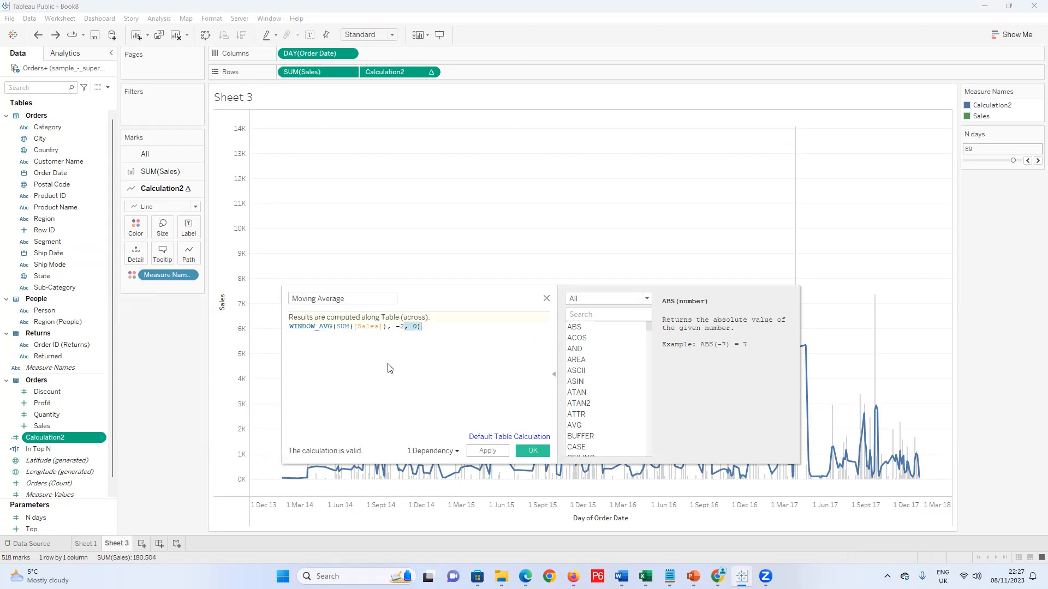
{"action": "left_click", "coordinate": [403, 327]}
{"action": "key", "text": "BackSpace"}
{"action": "type", "text": "N"}
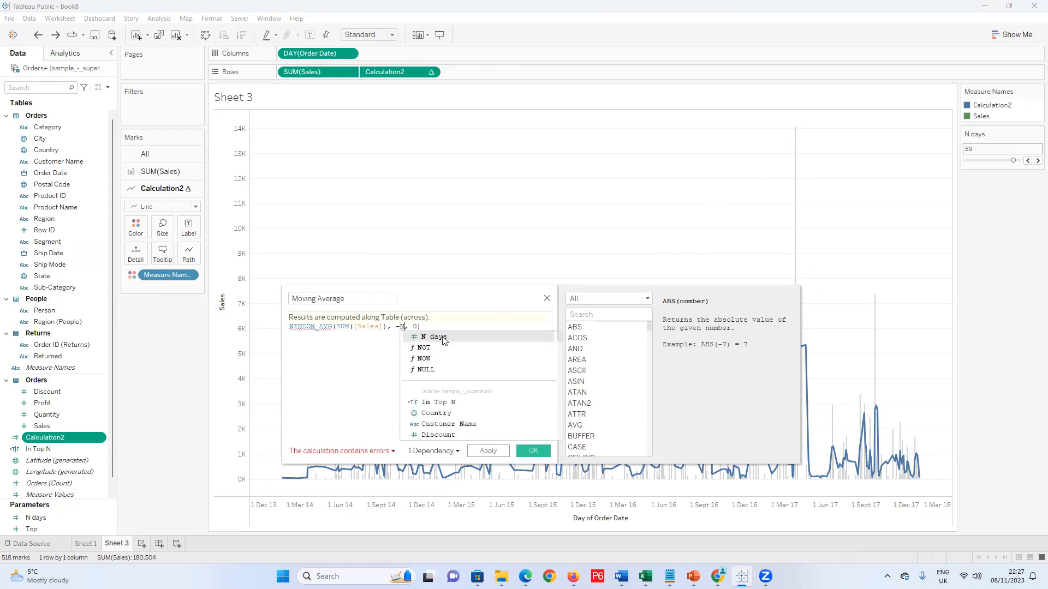
{"action": "left_click", "coordinate": [444, 338]}
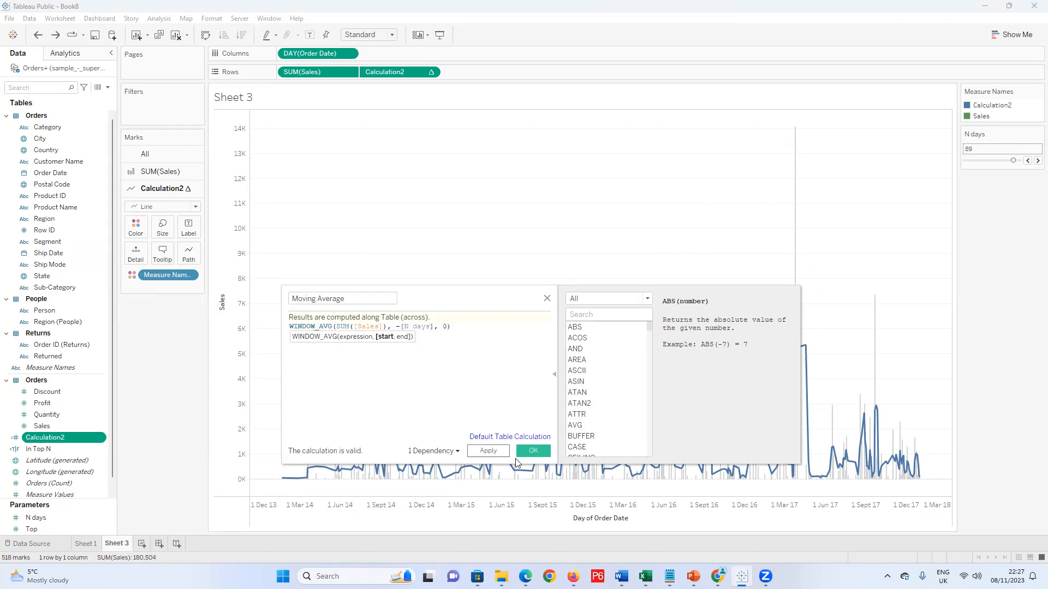
{"action": "left_click", "coordinate": [533, 451]}
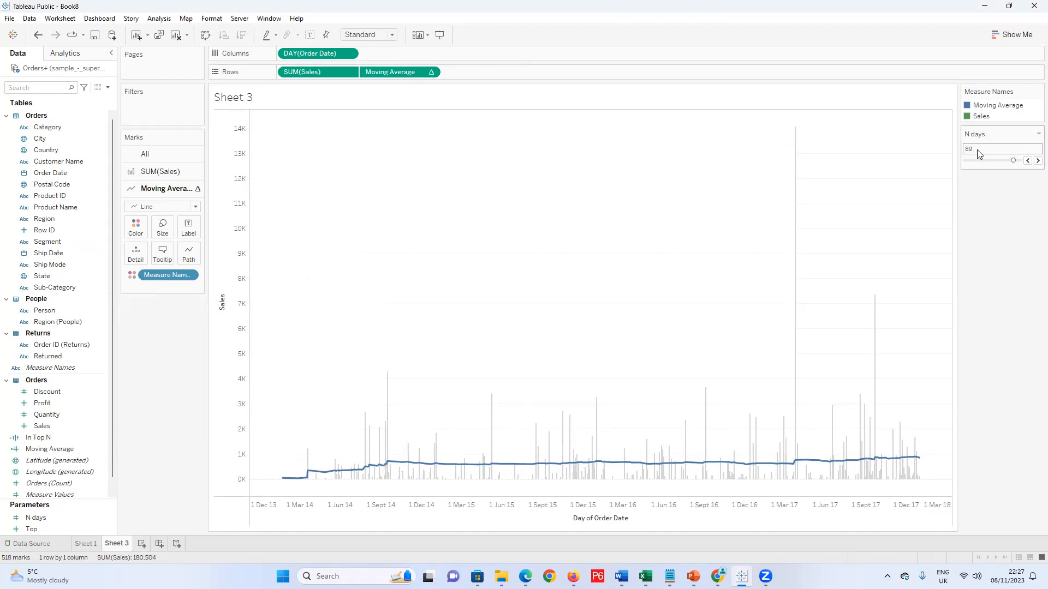
Switch the N days parameter control from a slider to type-in entry and set it to 2
{"action": "left_click", "coordinate": [1039, 133]}
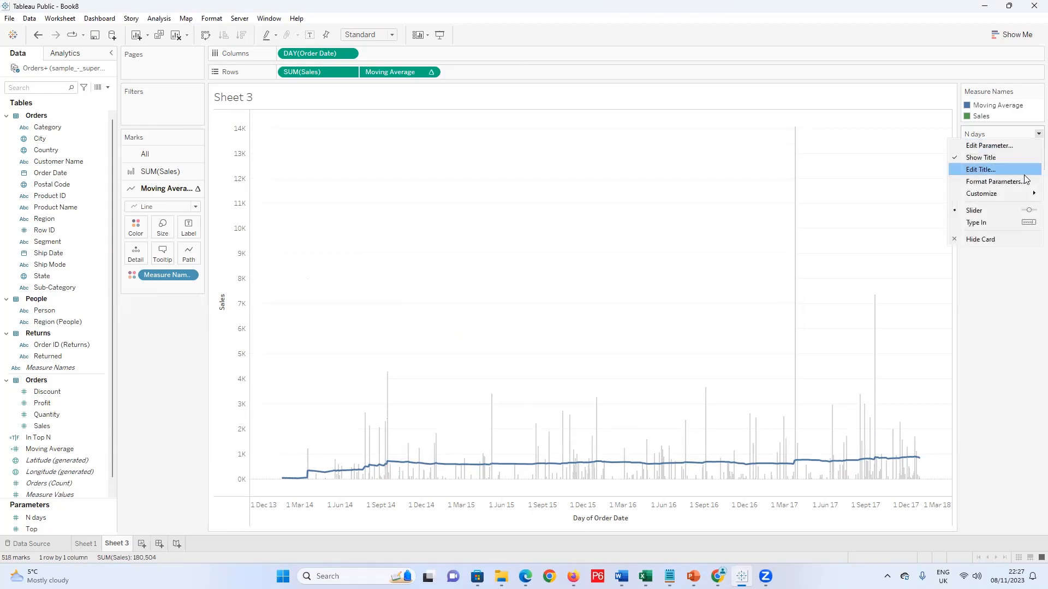
{"action": "left_click", "coordinate": [1005, 220]}
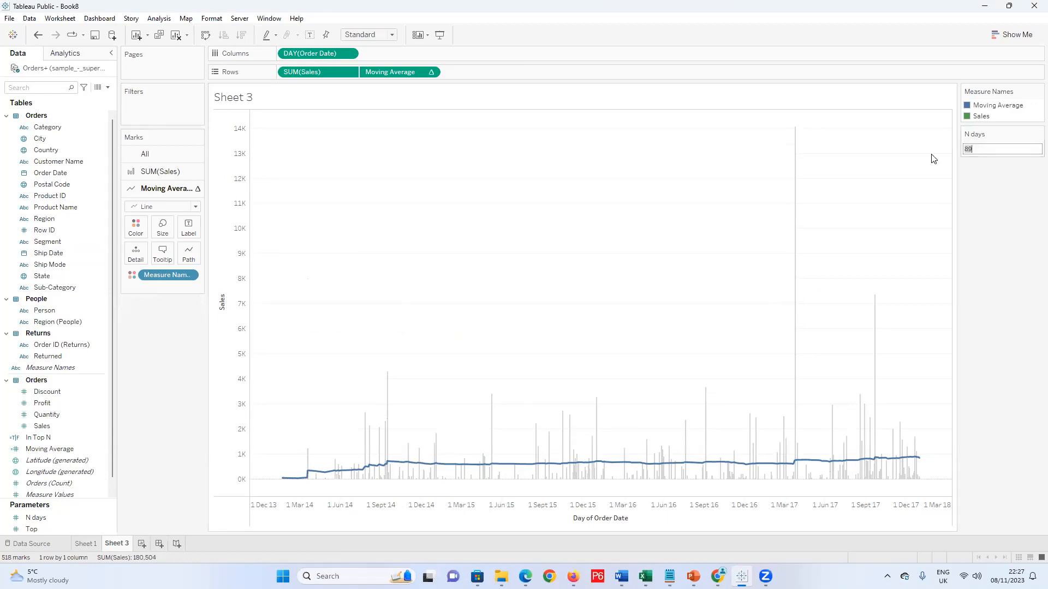
{"action": "type", "text": "2"}
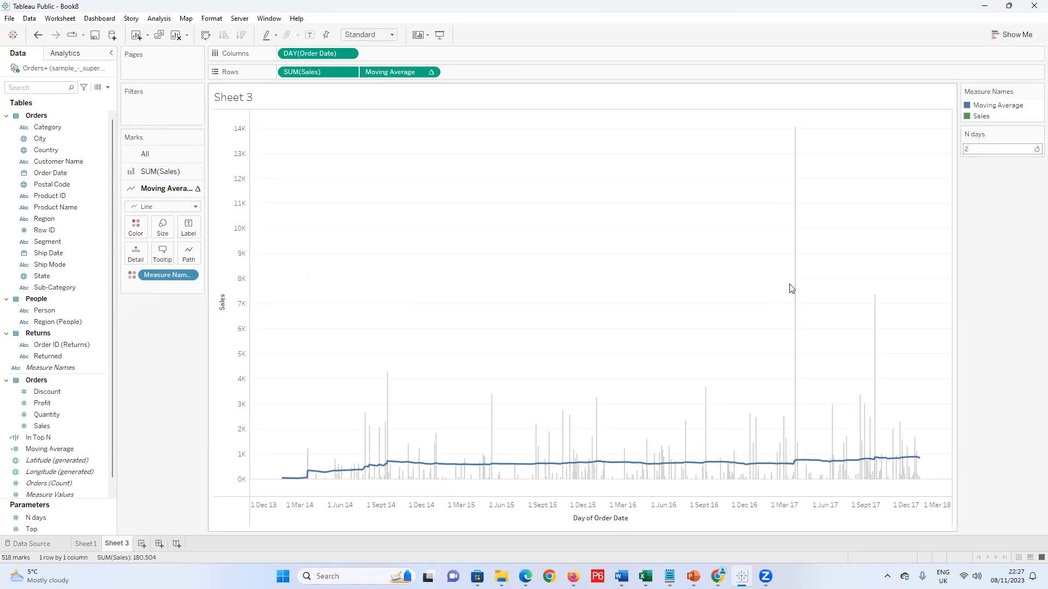
Set the N days parameter to 3, 4 and finally 5 to test the moving average
{"action": "left_click", "coordinate": [972, 148]}
{"action": "type", "text": "3"}
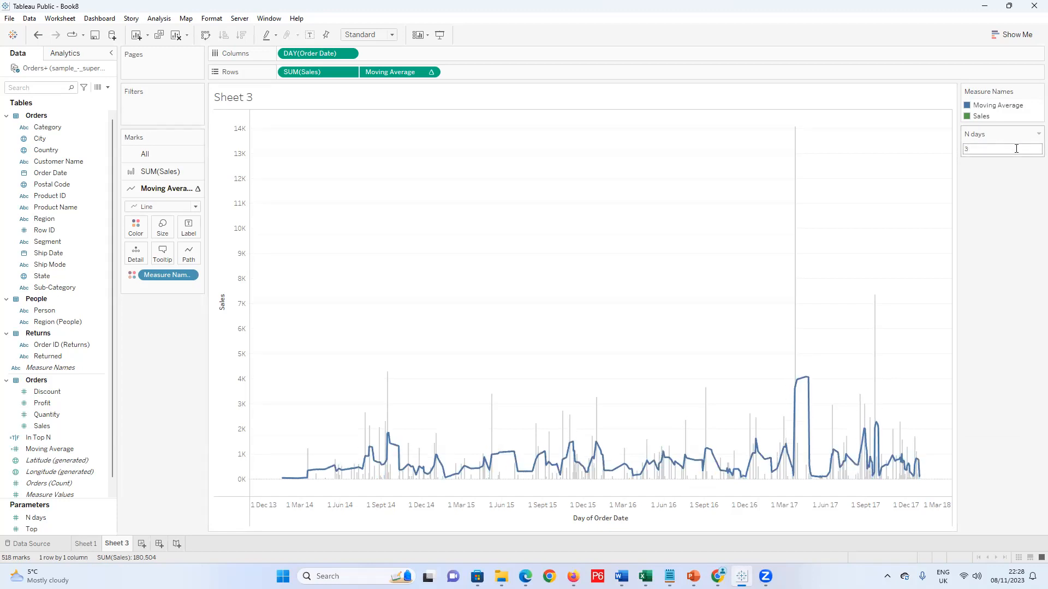
{"action": "left_click_drag", "start_coordinate": [1001, 147], "coordinate": [911, 161]}
{"action": "type", "text": "4"}
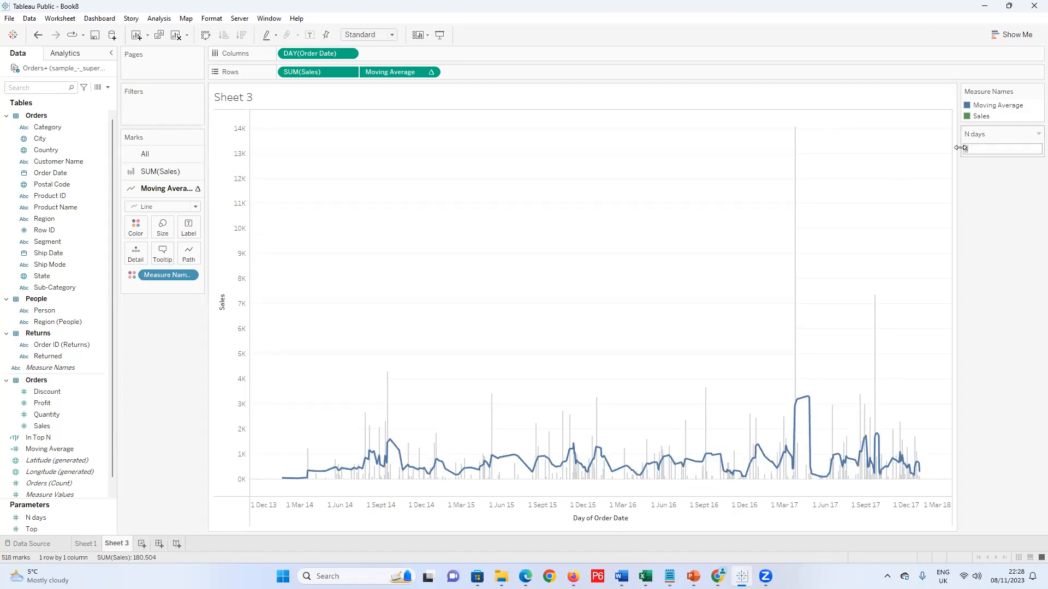
{"action": "type", "text": "5"}
{"action": "key", "text": "Return"}
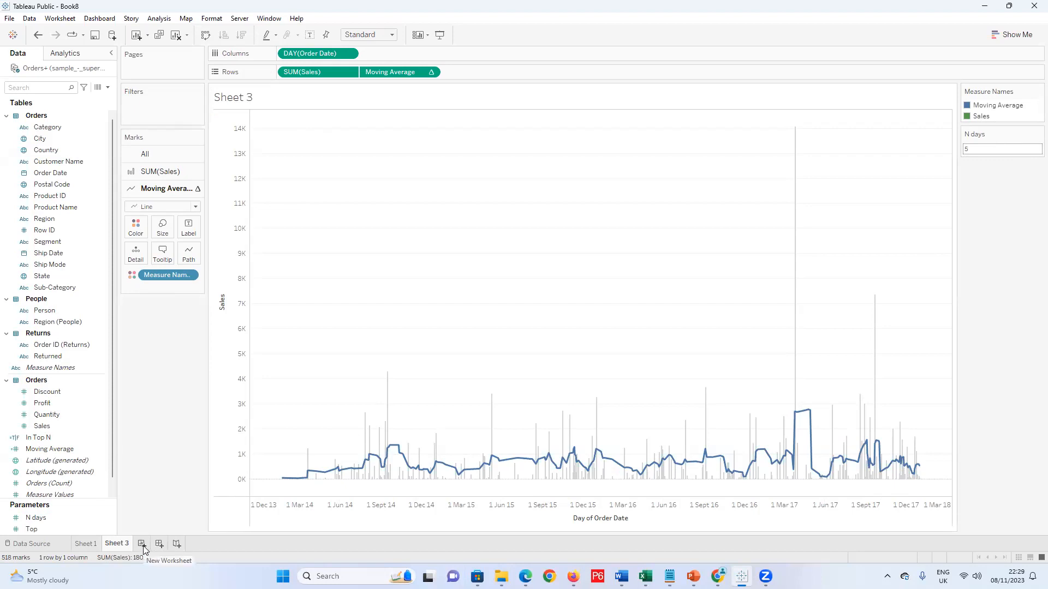
Change the Moving Average mark type from Line to Area
{"action": "left_click", "coordinate": [194, 208]}
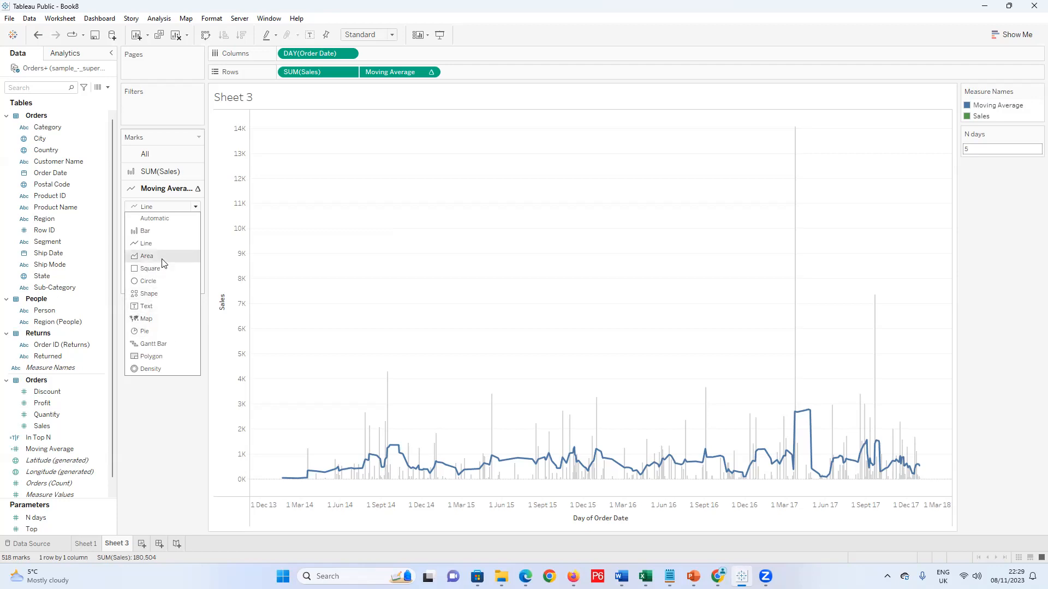
{"action": "left_click", "coordinate": [146, 256]}
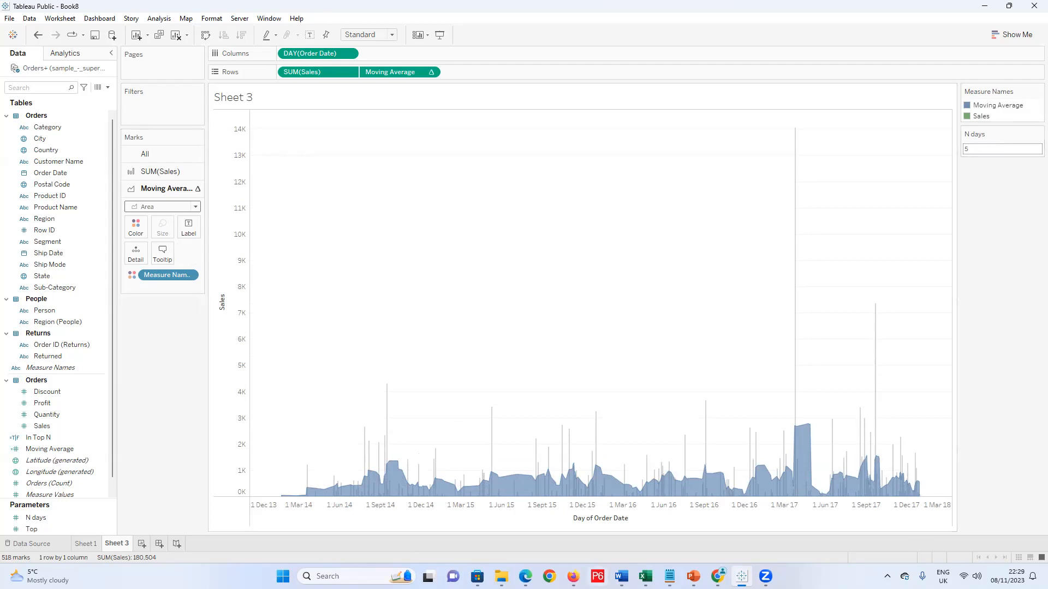
{"action": "left_click", "coordinate": [595, 543]}
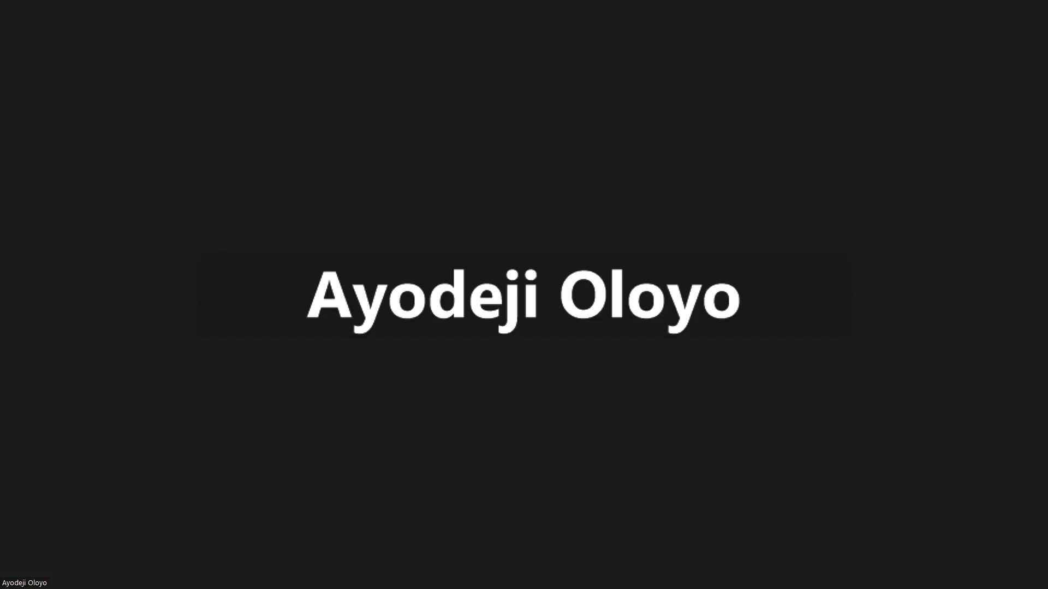
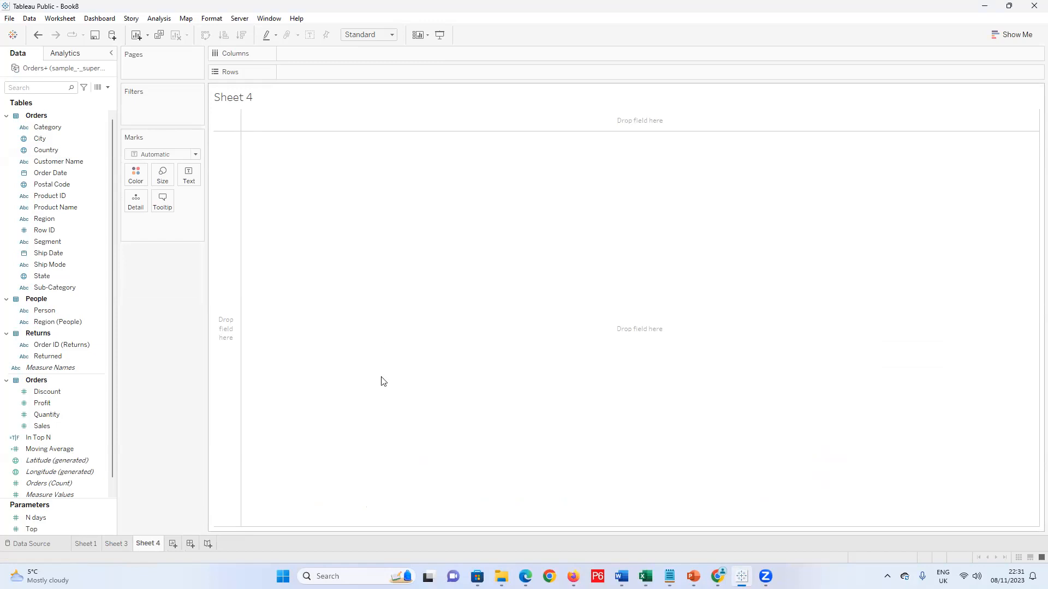
Replace the Sheet 3 title placeholder with the text "Moving Average Sales for"
{"action": "left_click", "coordinate": [116, 544]}
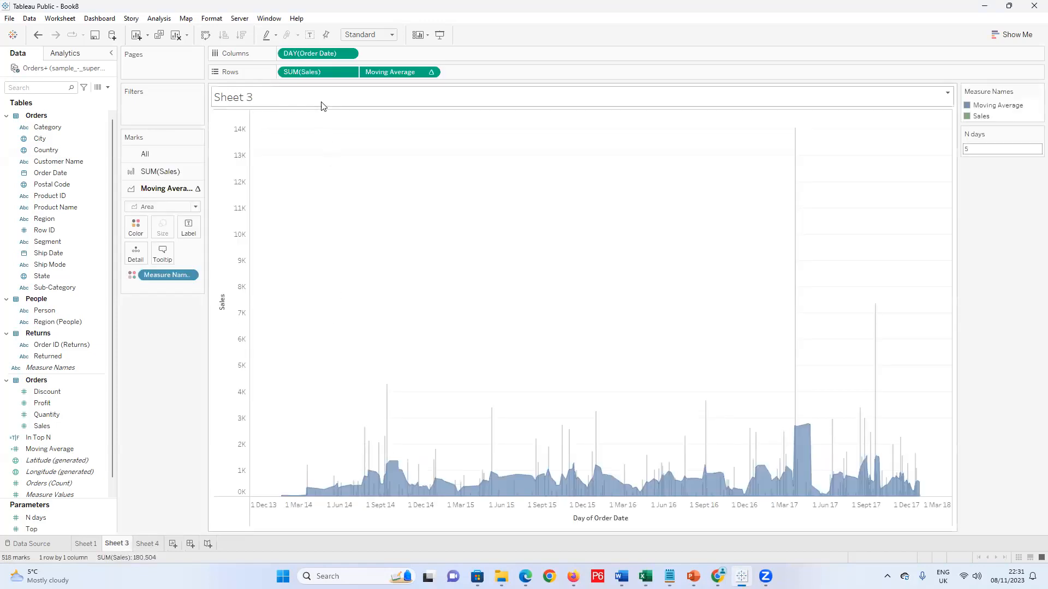
{"action": "double_click", "coordinate": [271, 99]}
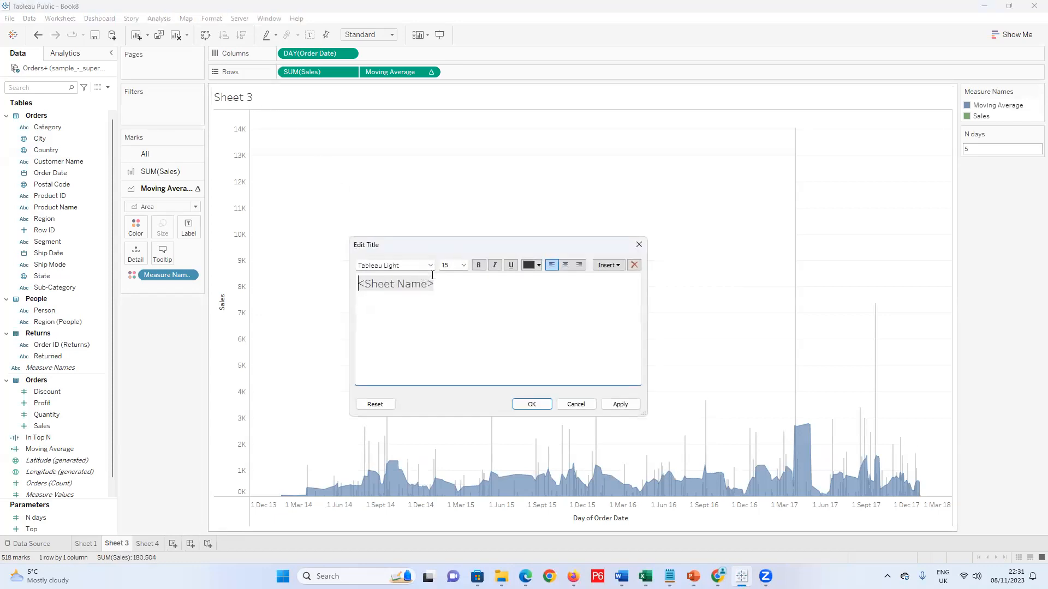
{"action": "left_click_drag", "start_coordinate": [440, 280], "coordinate": [348, 280]}
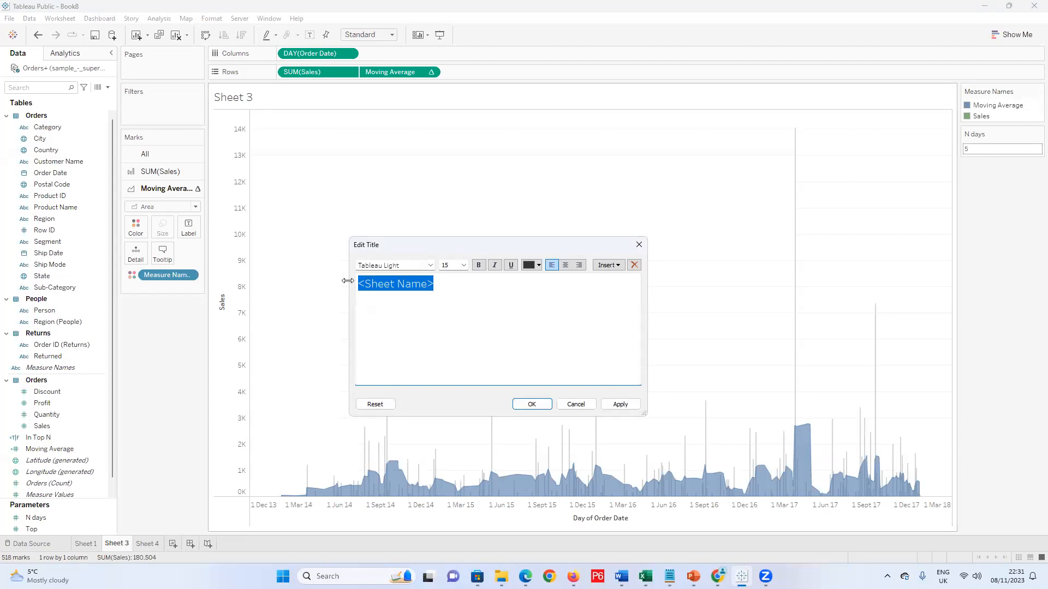
{"action": "type", "text": "Avere"}
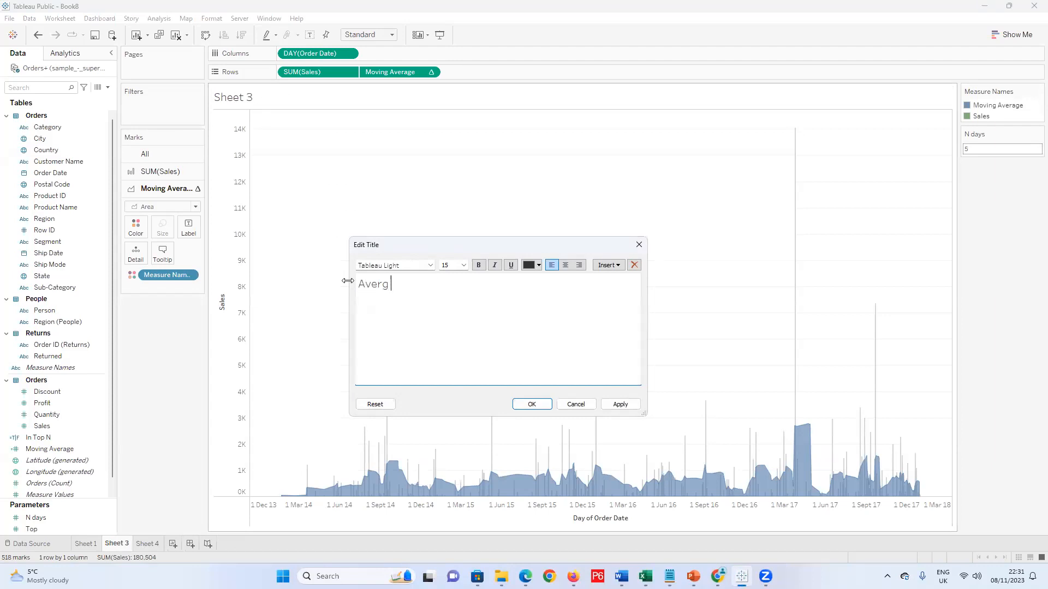
{"action": "key", "text": "BackSpace"}
{"action": "type", "text": "age Sales"}
{"action": "key", "text": "Home"}
{"action": "type", "text": "Moving"}
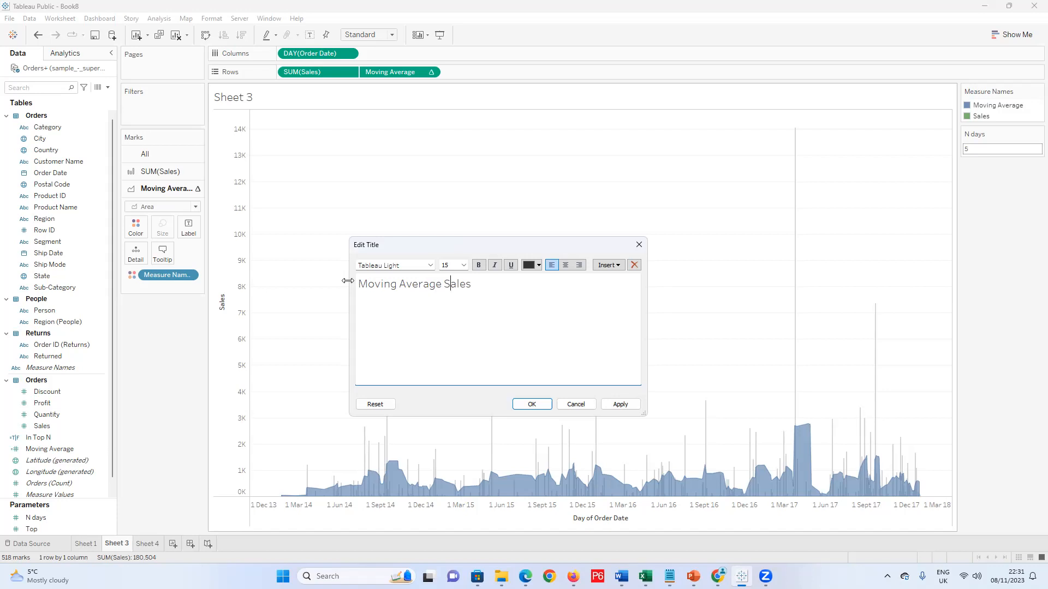
{"action": "type", "text": "for"}
Complete the title with the N days parameter followed by "days", and apply it to the sheet
{"action": "left_click", "coordinate": [607, 266]}
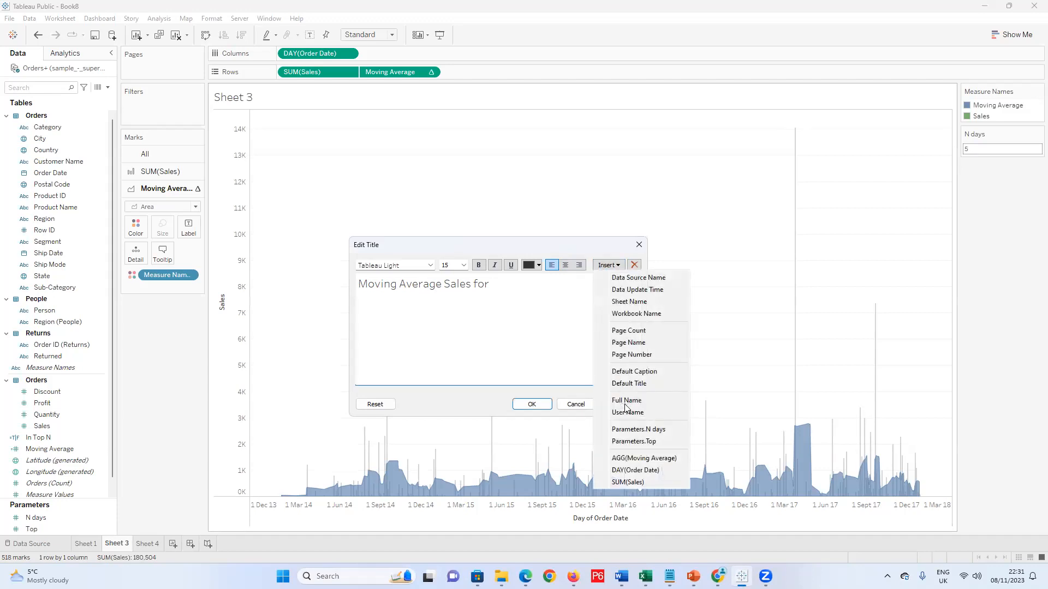
{"action": "left_click", "coordinate": [663, 431]}
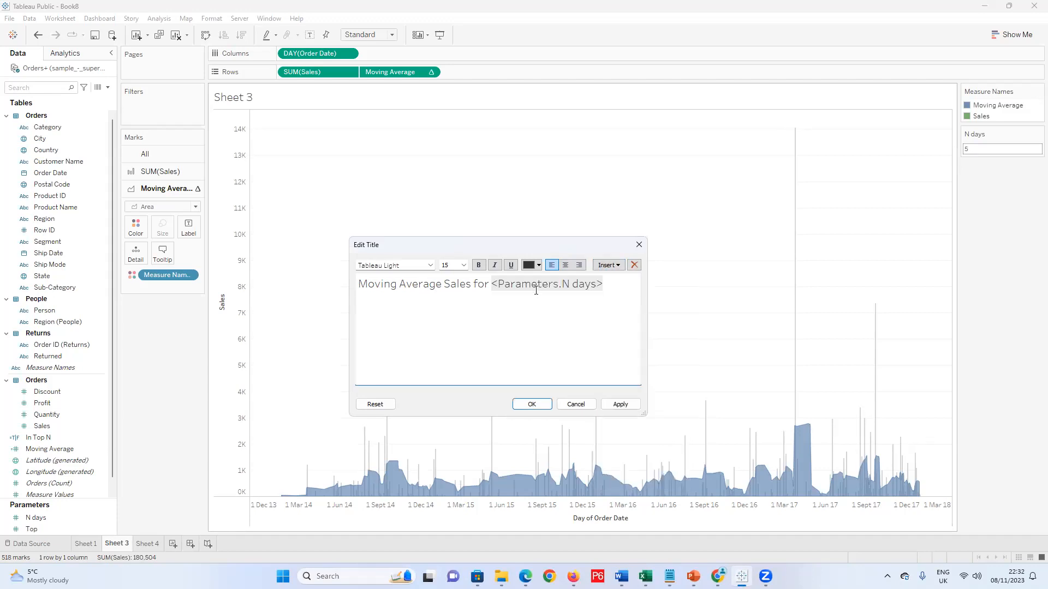
{"action": "type", "text": "days"}
{"action": "left_click", "coordinate": [620, 403]}
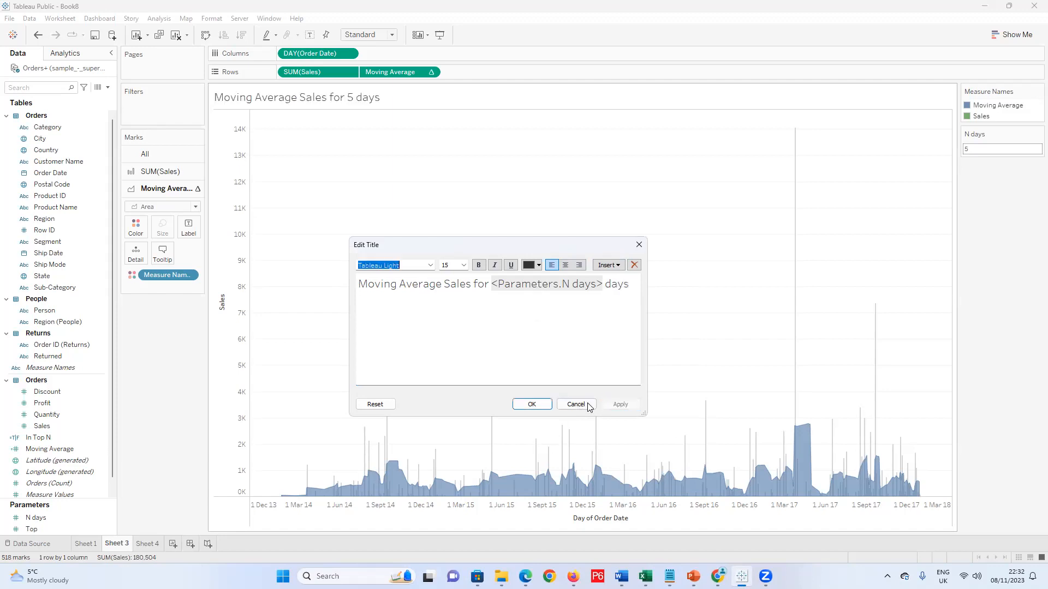
{"action": "left_click", "coordinate": [639, 244]}
Set the N days parameter to 10 to test the dynamic title
{"action": "left_click_drag", "start_coordinate": [974, 151], "coordinate": [935, 159]}
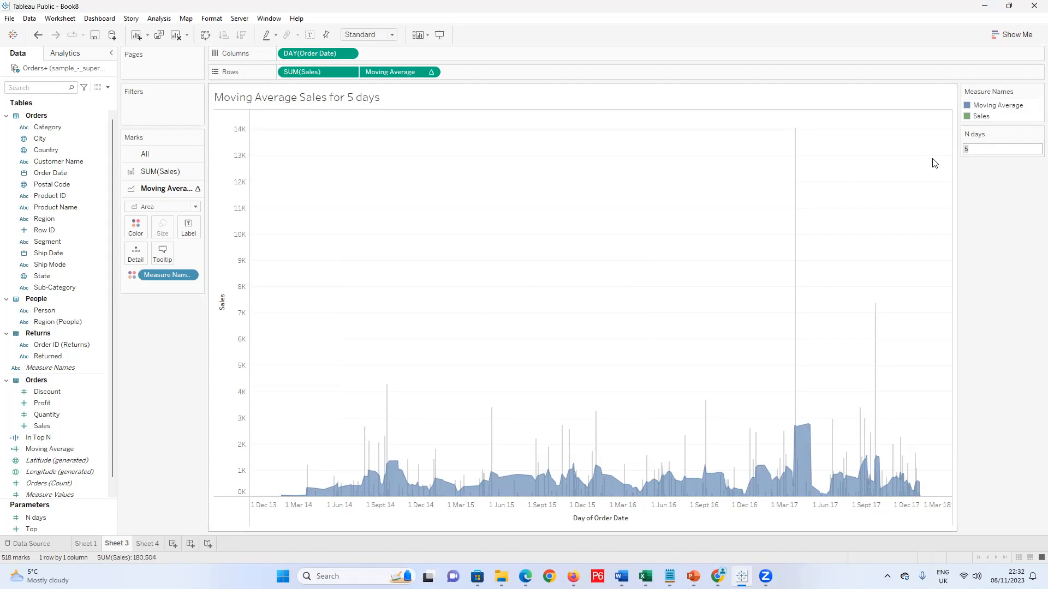
{"action": "type", "text": "10"}
{"action": "key", "text": "Return"}
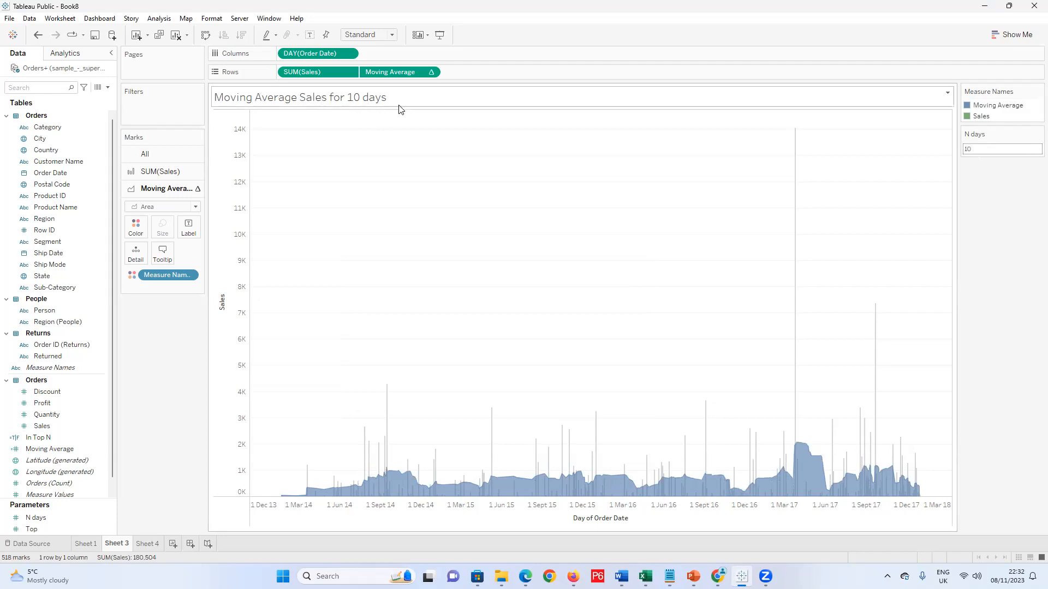
Reword the sheet title to read "Moving Average Sales for the previous" before the N days parameter and "days", and apply it
{"action": "double_click", "coordinate": [342, 101]}
{"action": "left_click_drag", "start_coordinate": [477, 285], "coordinate": [485, 284]}
{"action": "double_click", "coordinate": [475, 284]}
{"action": "type", "text": "every"}
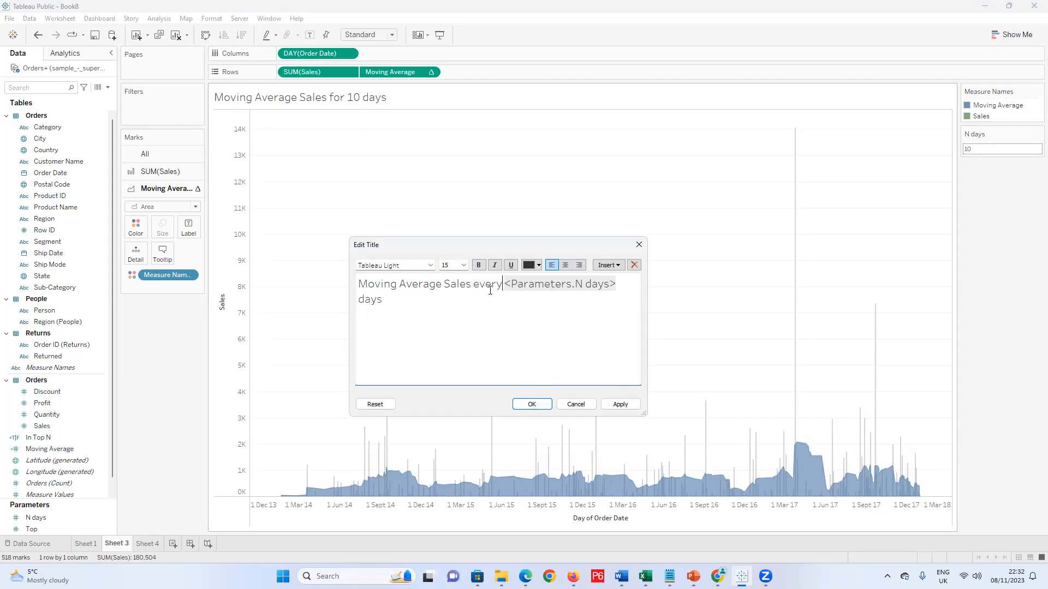
{"action": "key", "text": "BackSpace"}
{"action": "key", "text": "BackSpace"}
{"action": "key", "text": "BackSpace"}
{"action": "key", "text": "BackSpace"}
{"action": "key", "text": "BackSpace"}
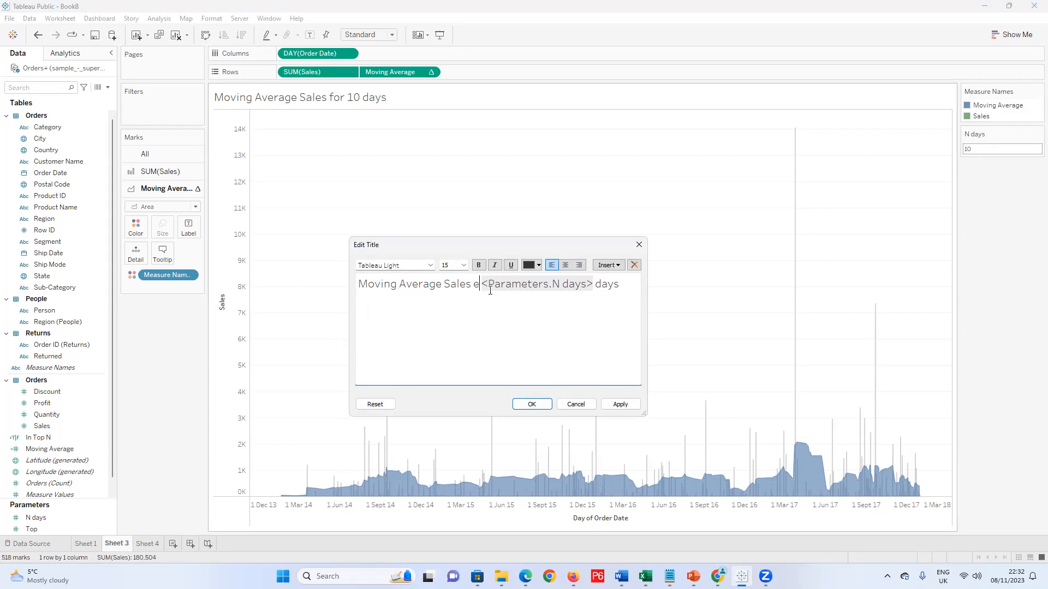
{"action": "type", "text": "for the prev"}
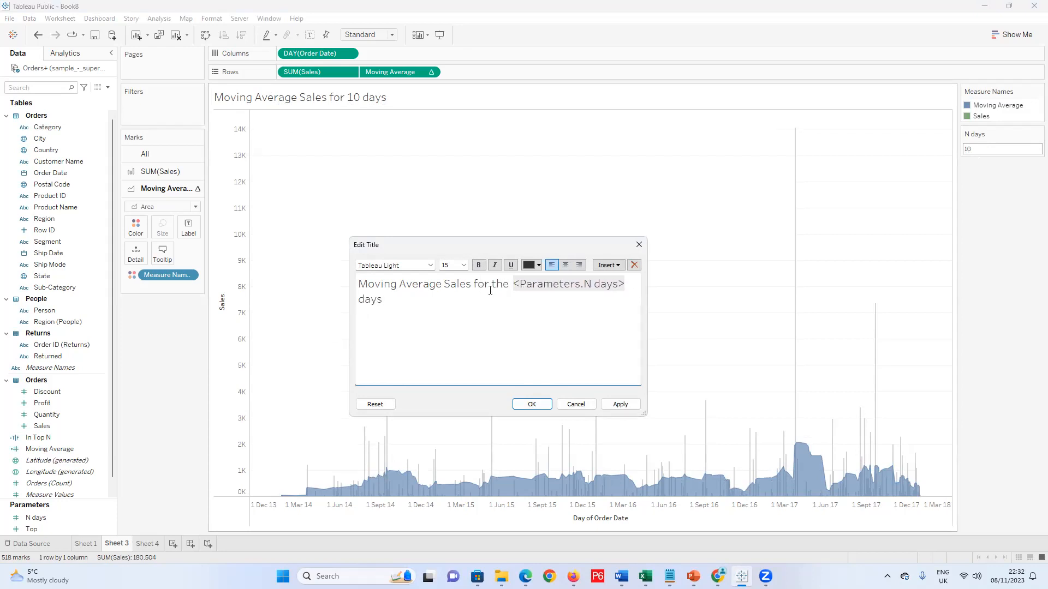
{"action": "type", "text": "ious"}
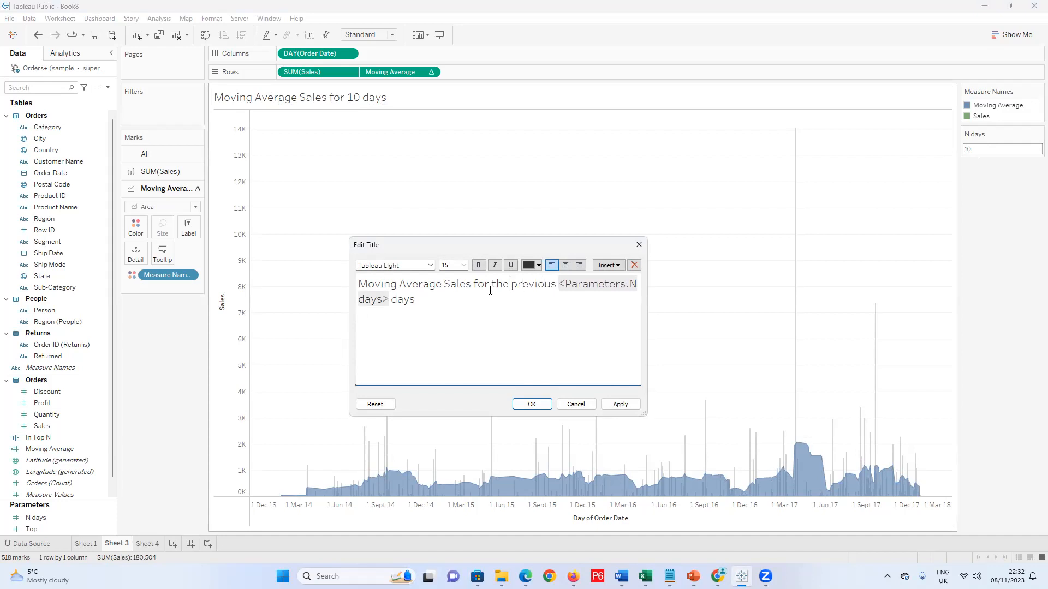
{"action": "left_click", "coordinate": [625, 408]}
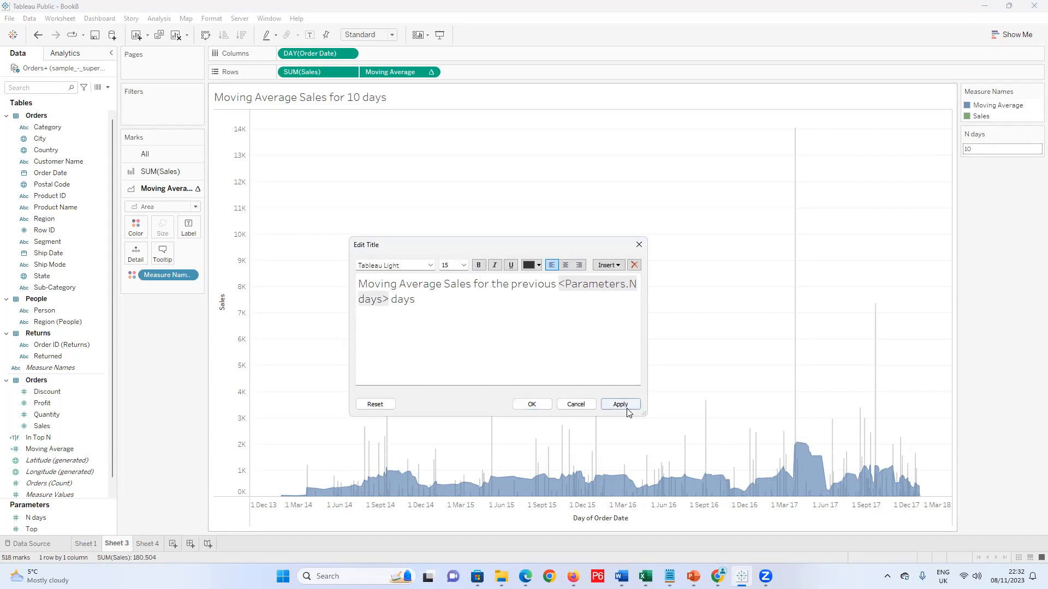
{"action": "left_click", "coordinate": [532, 404]}
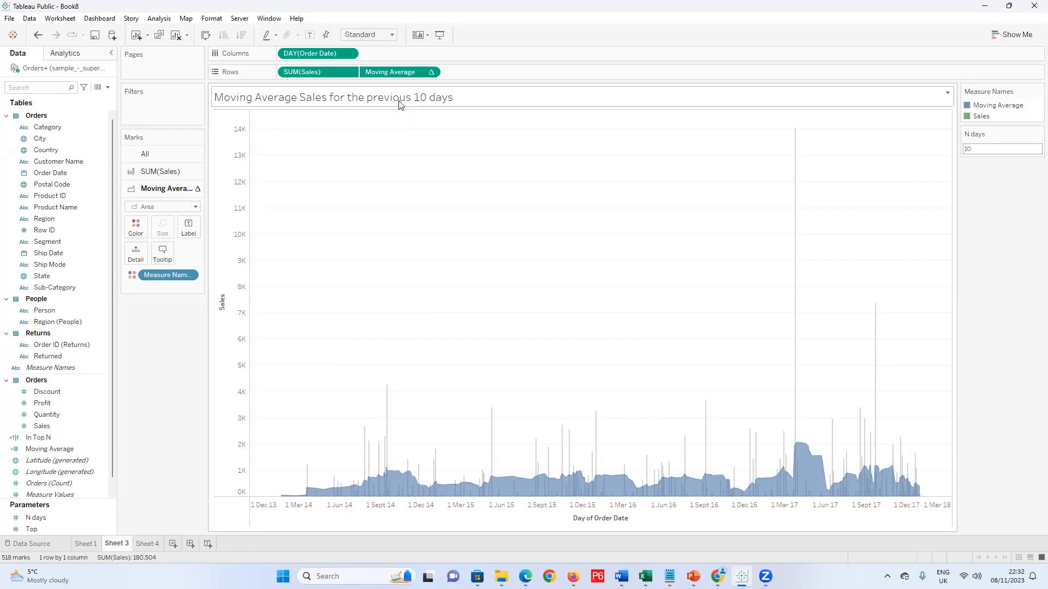
Set the N days parameter to 15
{"action": "mouse_move", "coordinate": [959, 149]}
{"action": "left_mouse_down"}
{"action": "mouse_move", "coordinate": [980, 148]}
{"action": "mouse_move", "coordinate": [954, 154]}
{"action": "left_mouse_up"}
{"action": "left_click", "coordinate": [975, 150]}
{"action": "key", "text": "BackSpace"}
{"action": "type", "text": "5"}
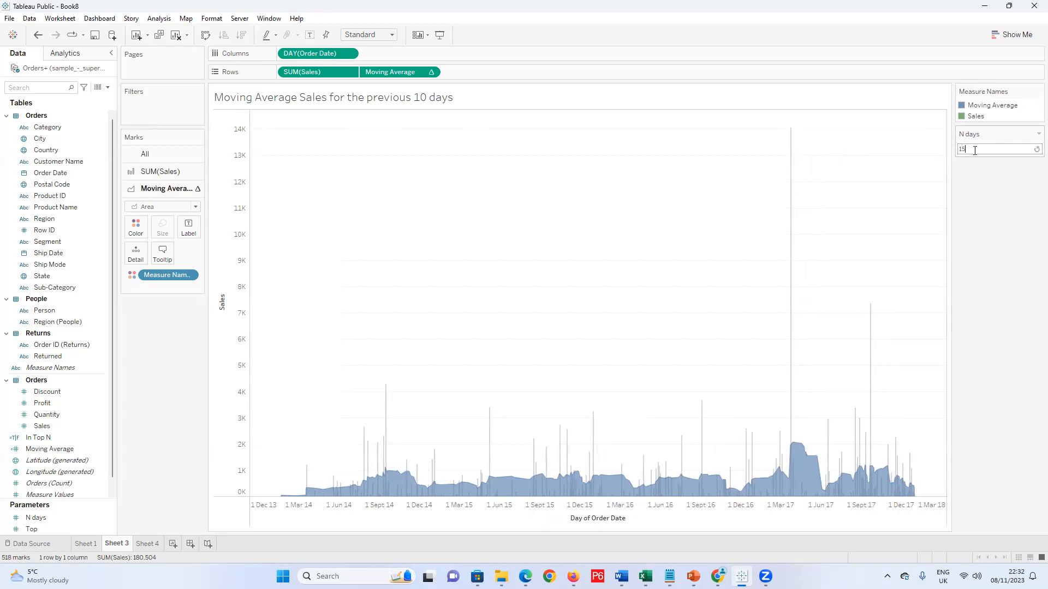
{"action": "key", "text": "Return"}
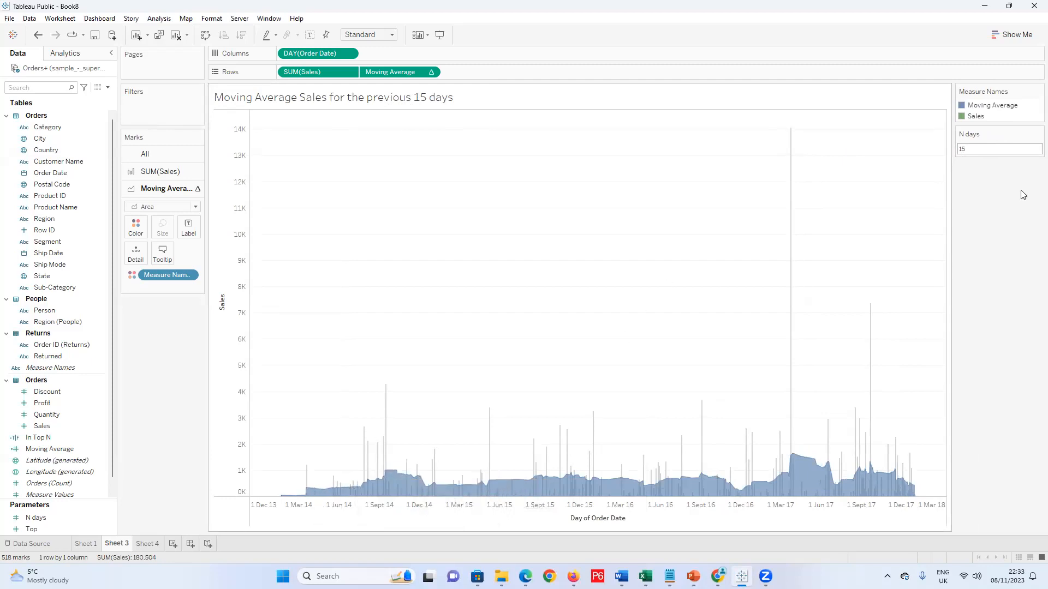
On Sheet 4, place Sales on the columns and Order Date on the rows
{"action": "left_click", "coordinate": [145, 543]}
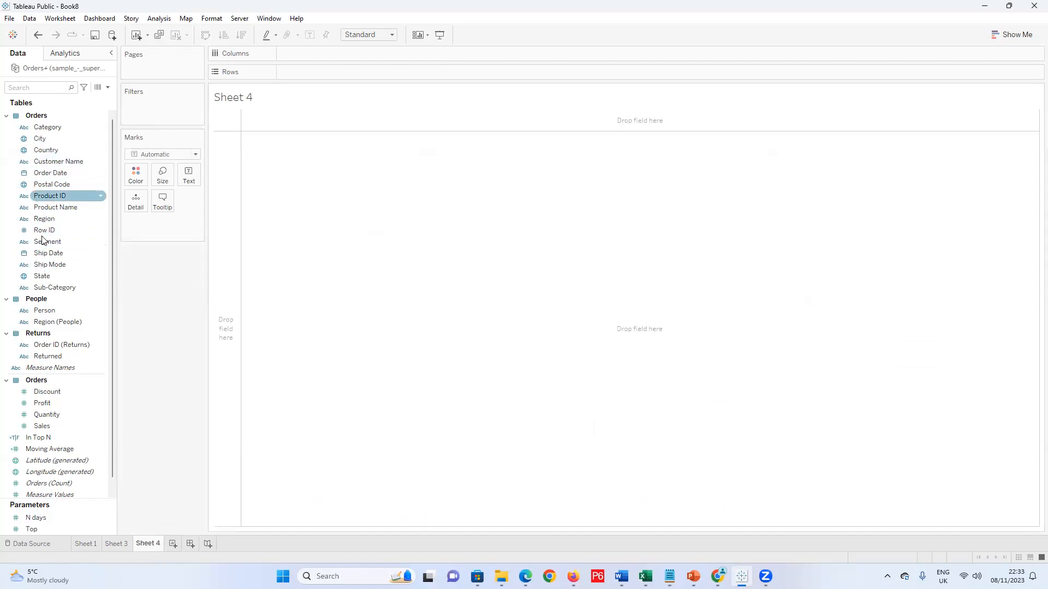
{"action": "left_click_drag", "start_coordinate": [50, 424], "coordinate": [323, 58]}
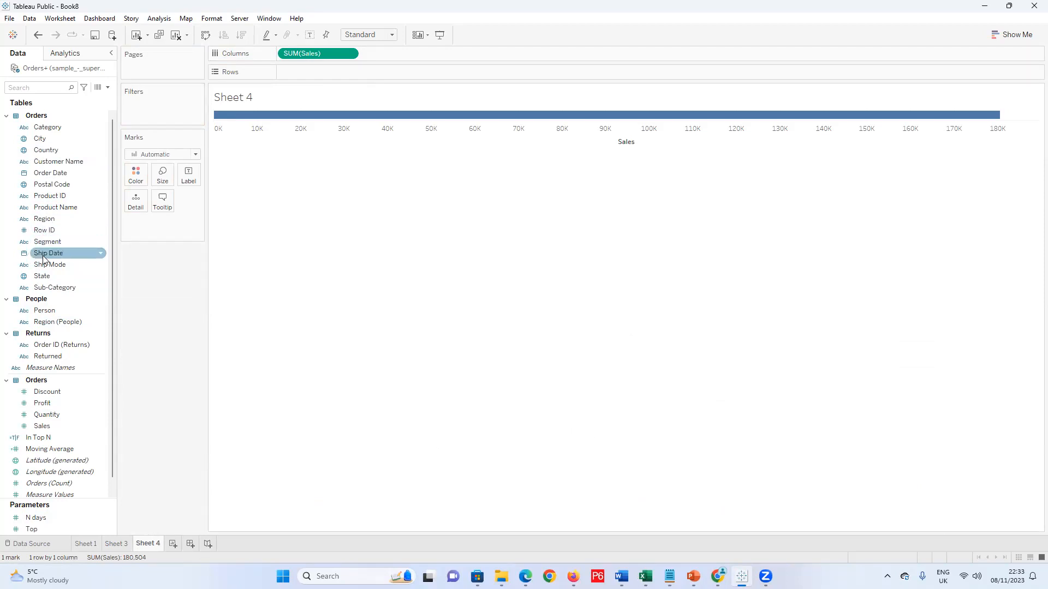
{"action": "left_click_drag", "start_coordinate": [50, 173], "coordinate": [325, 77]}
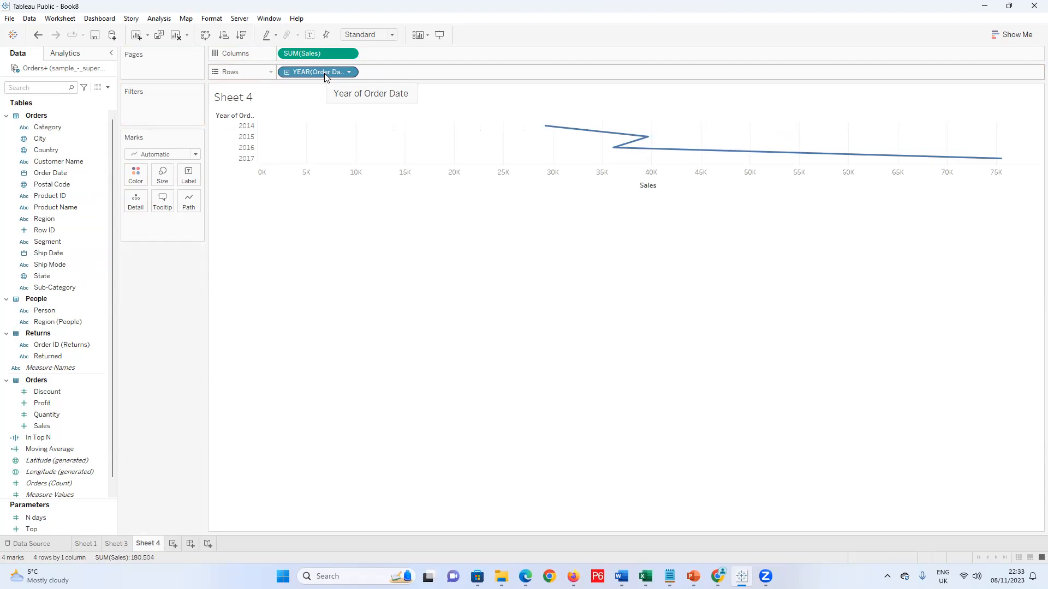
Change Order Date to the continuous day level and swap the rows and columns
{"action": "left_click", "coordinate": [349, 72]}
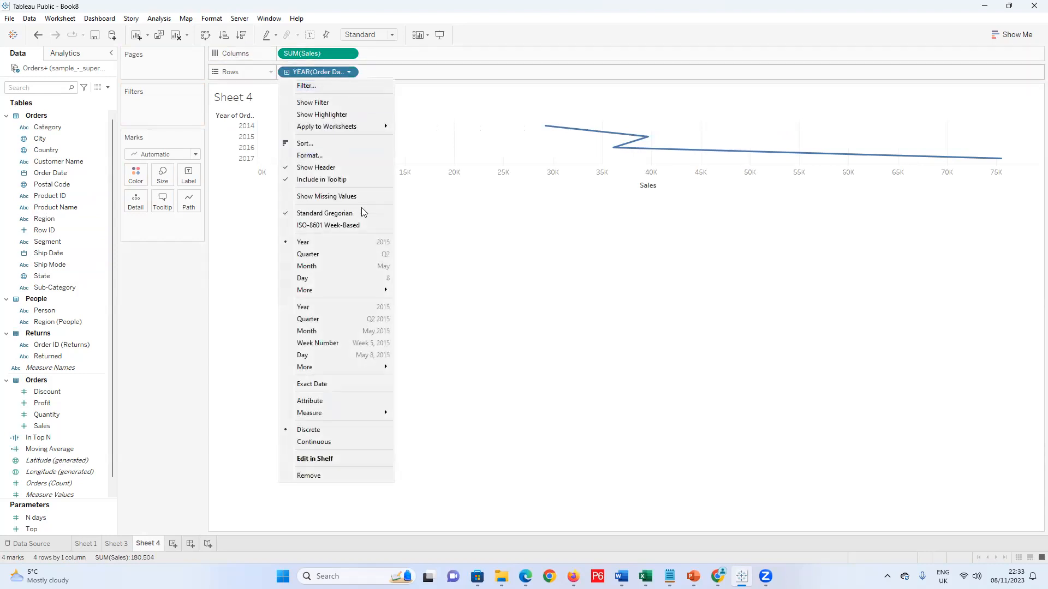
{"action": "left_click", "coordinate": [323, 356]}
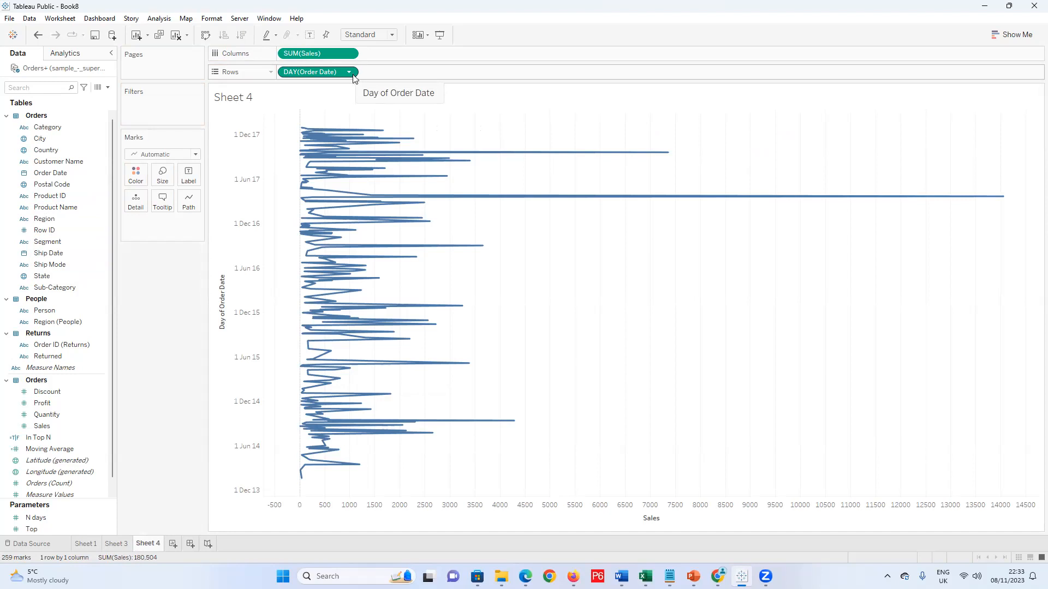
{"action": "left_click_drag", "start_coordinate": [306, 73], "coordinate": [347, 67]}
{"action": "left_click", "coordinate": [205, 36]}
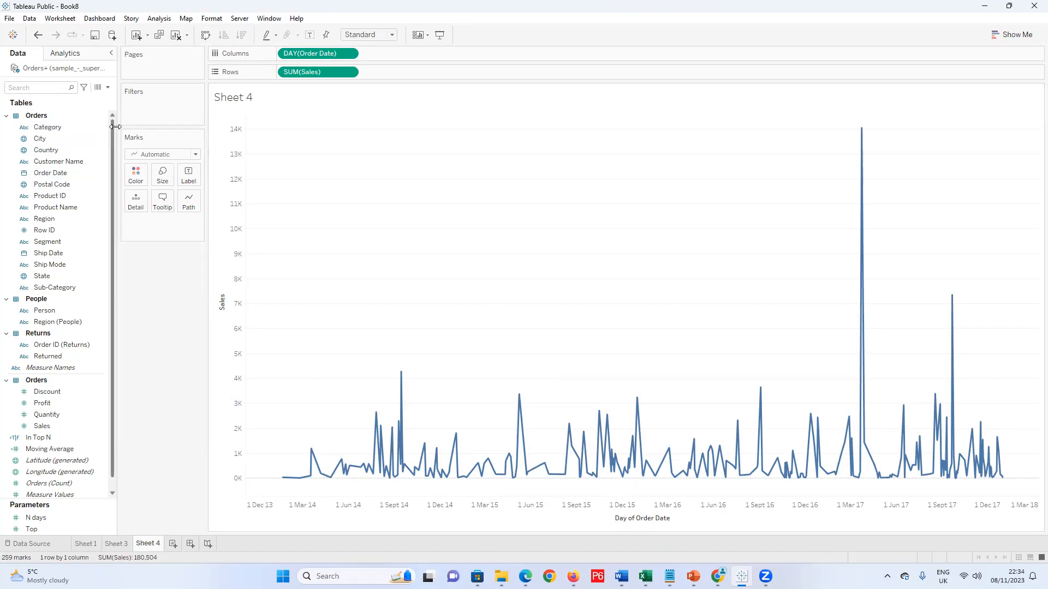
{"action": "mouse_move", "coordinate": [600, 455]}
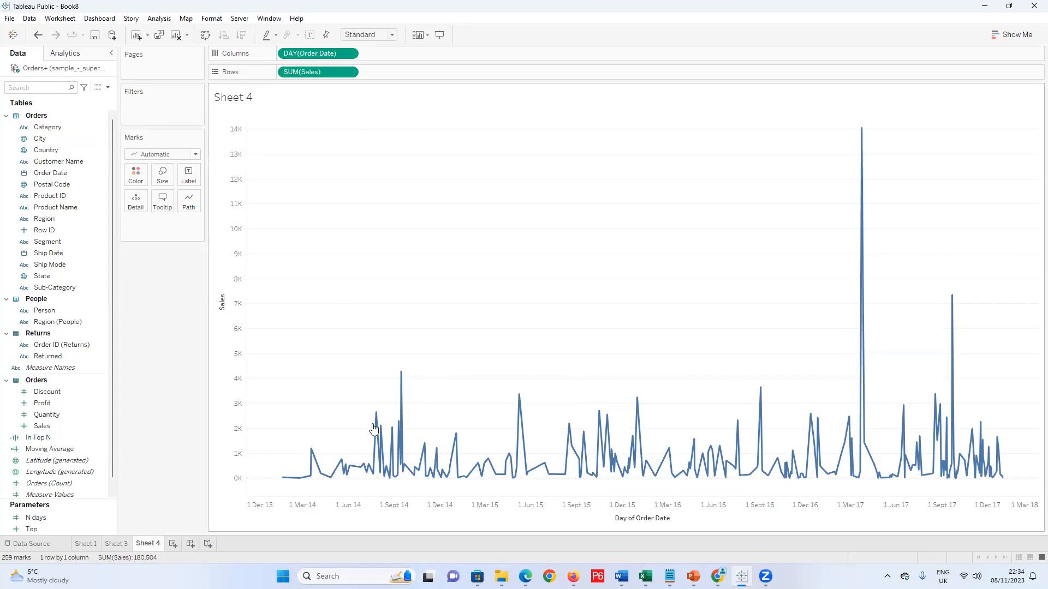
{"action": "mouse_move", "coordinate": [400, 416]}
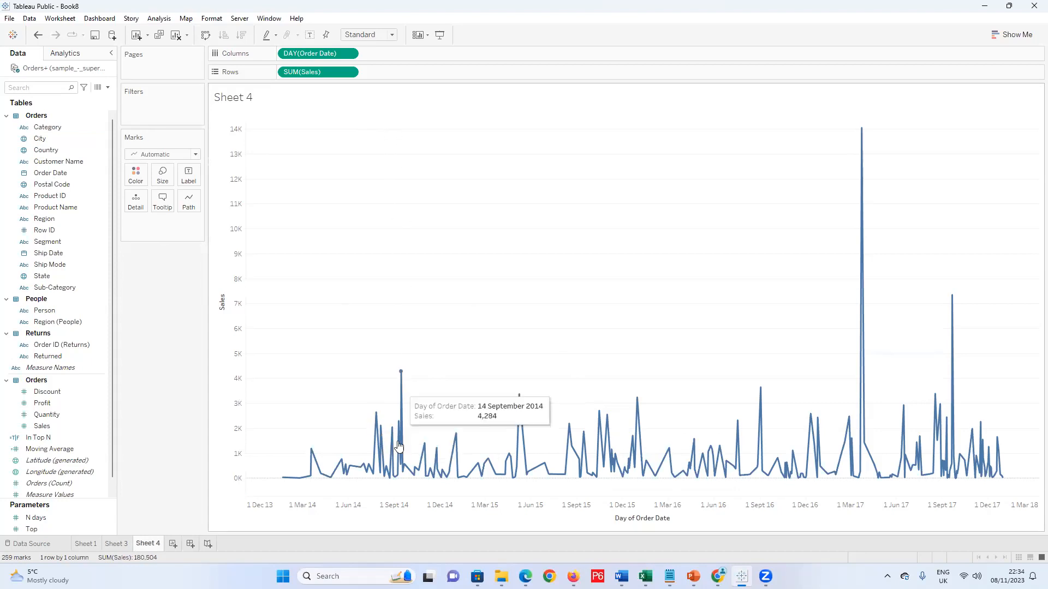
{"action": "mouse_move", "coordinate": [398, 467]}
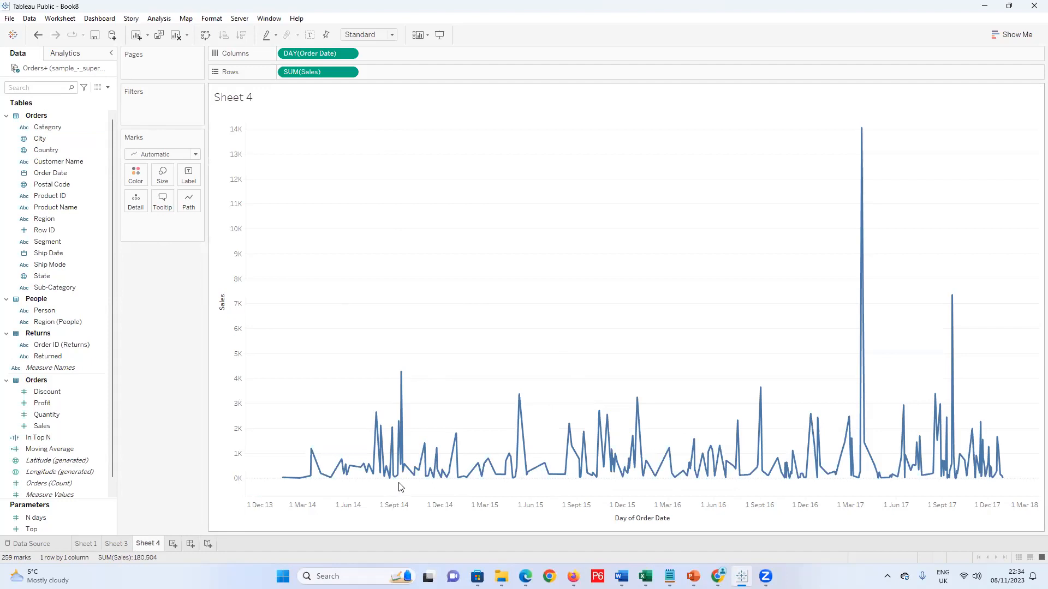
{"action": "mouse_move", "coordinate": [398, 443]}
{"action": "left_click", "coordinate": [107, 88]}
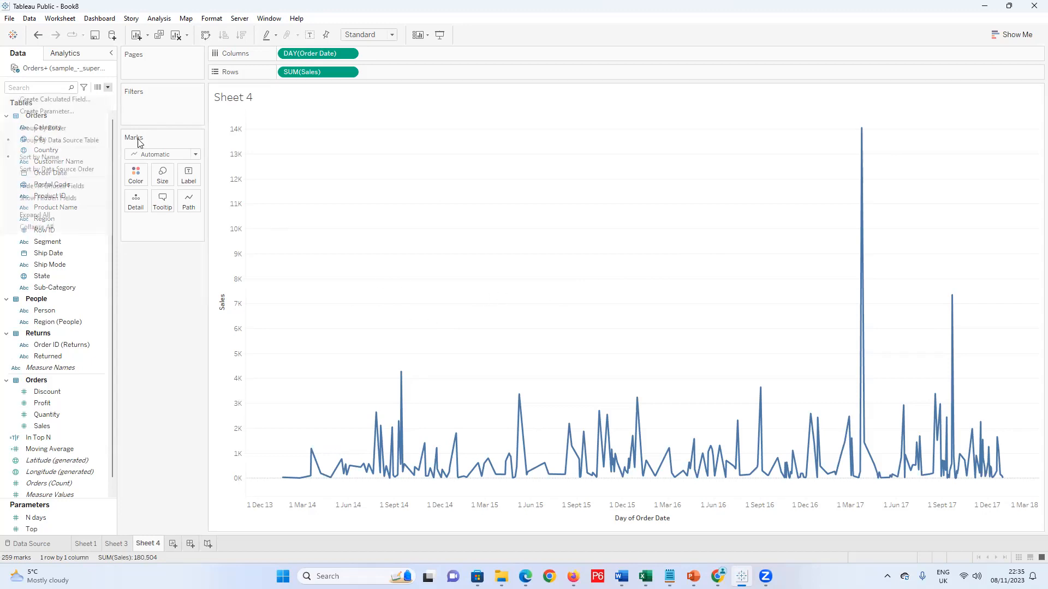
{"action": "left_click", "coordinate": [74, 99]}
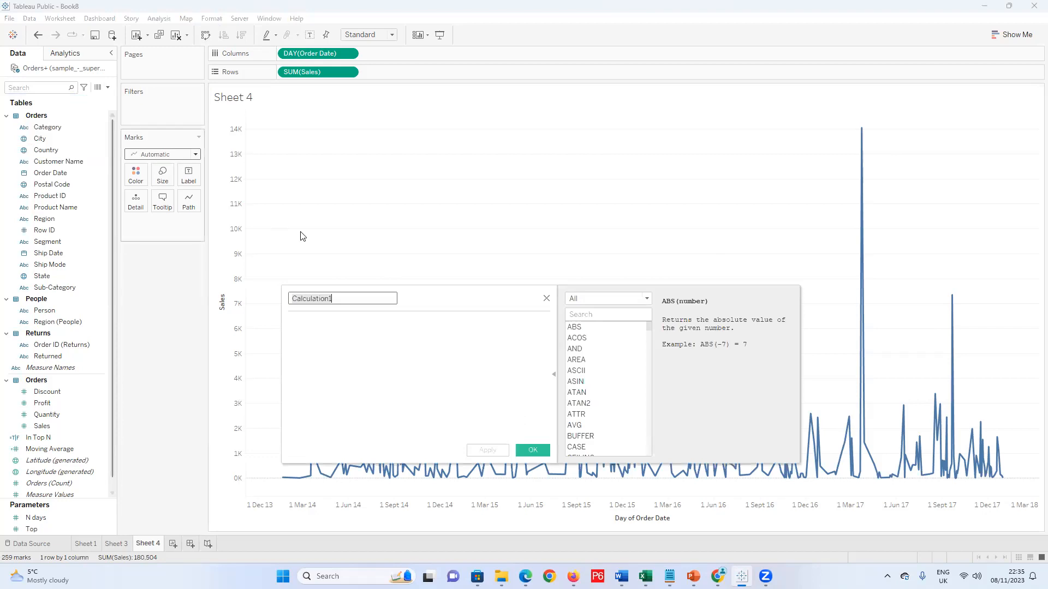
{"action": "left_click", "coordinate": [547, 299]}
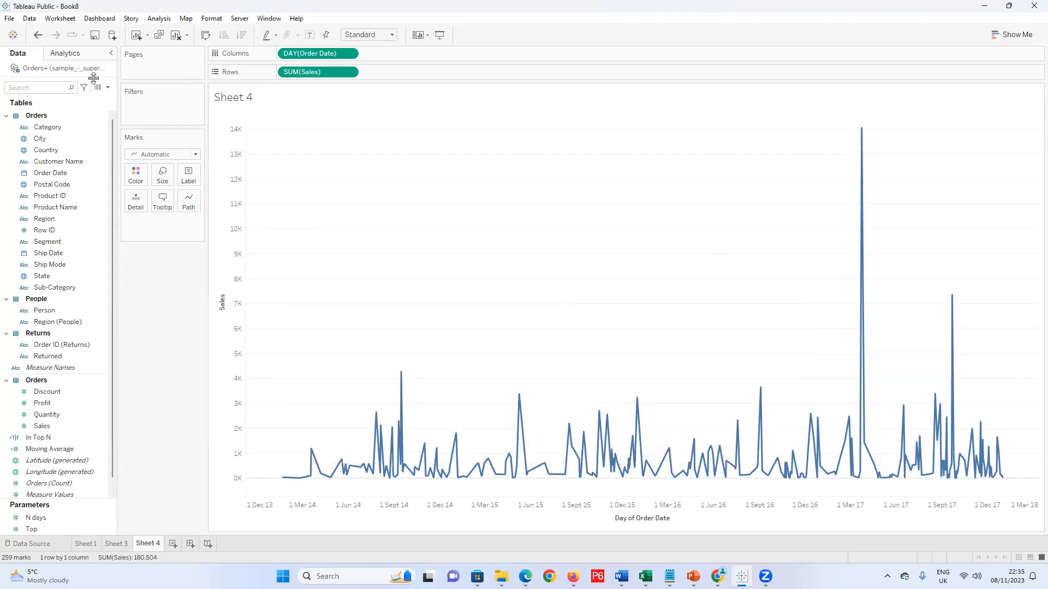
Start a new parameter named "From Date" with the Date data type
{"action": "left_click", "coordinate": [108, 88]}
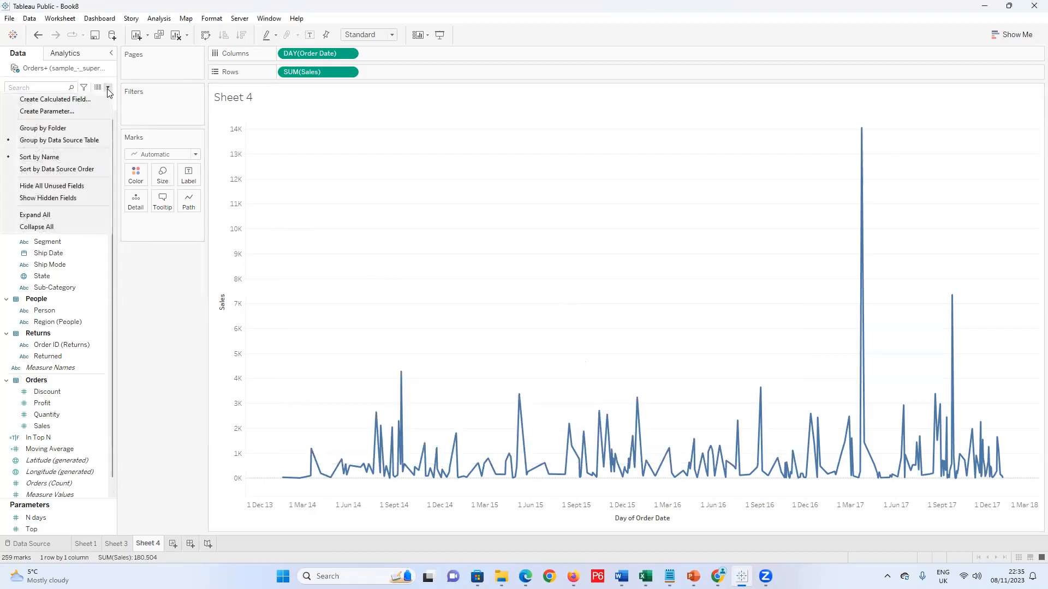
{"action": "left_click", "coordinate": [75, 111]}
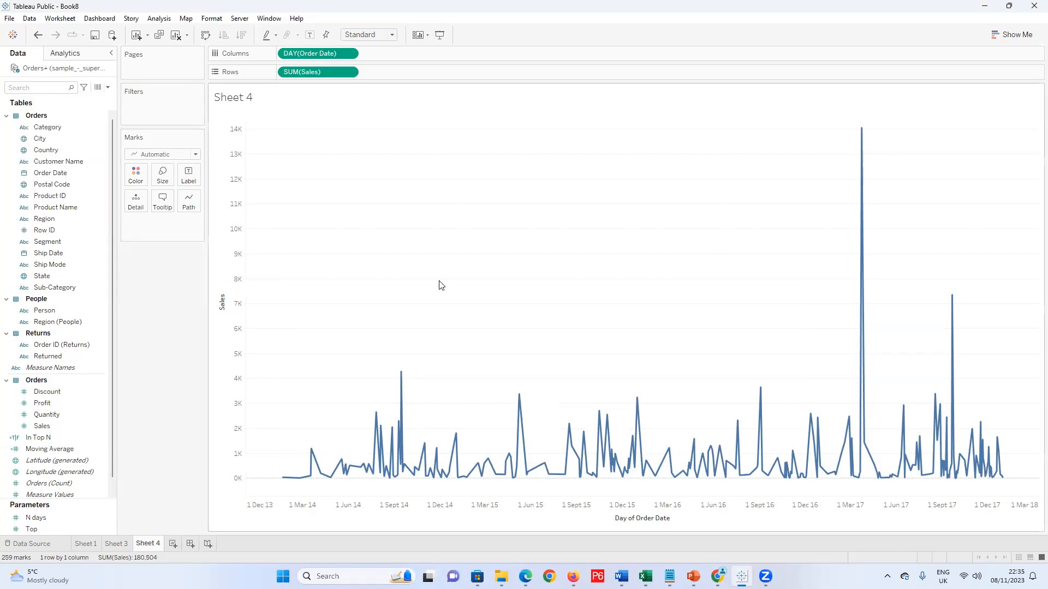
{"action": "left_click_drag", "start_coordinate": [442, 192], "coordinate": [354, 199]}
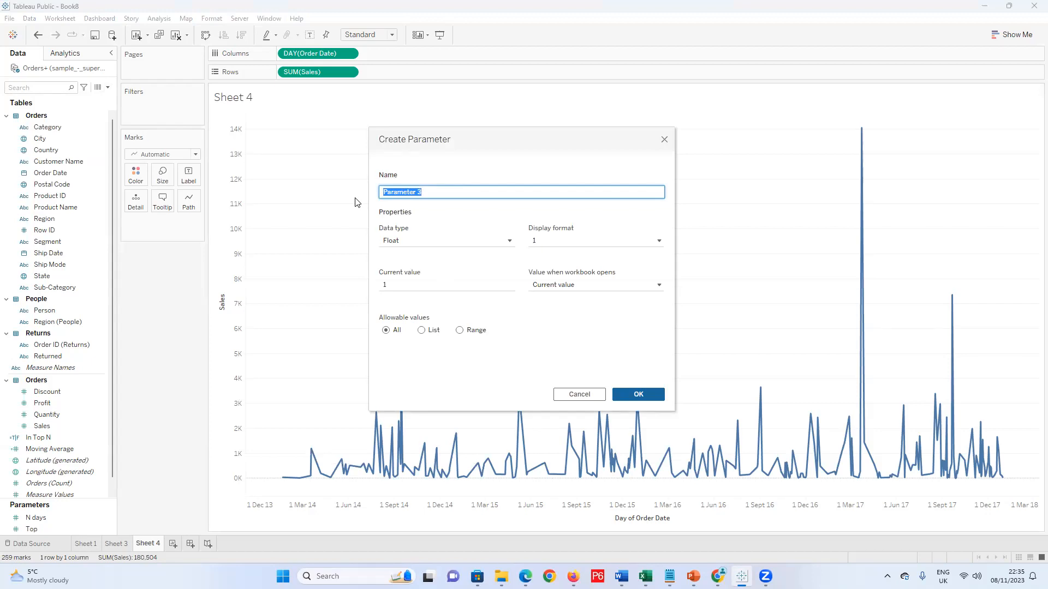
{"action": "type", "text": "From Date"}
{"action": "left_click", "coordinate": [512, 244]}
{"action": "left_click", "coordinate": [511, 242]}
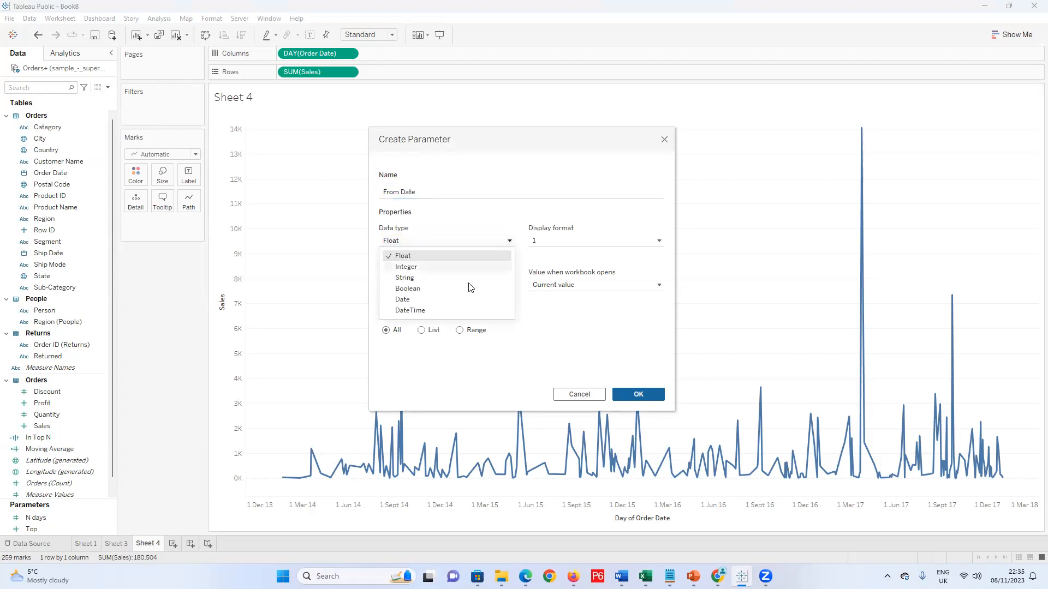
{"action": "left_click", "coordinate": [443, 304]}
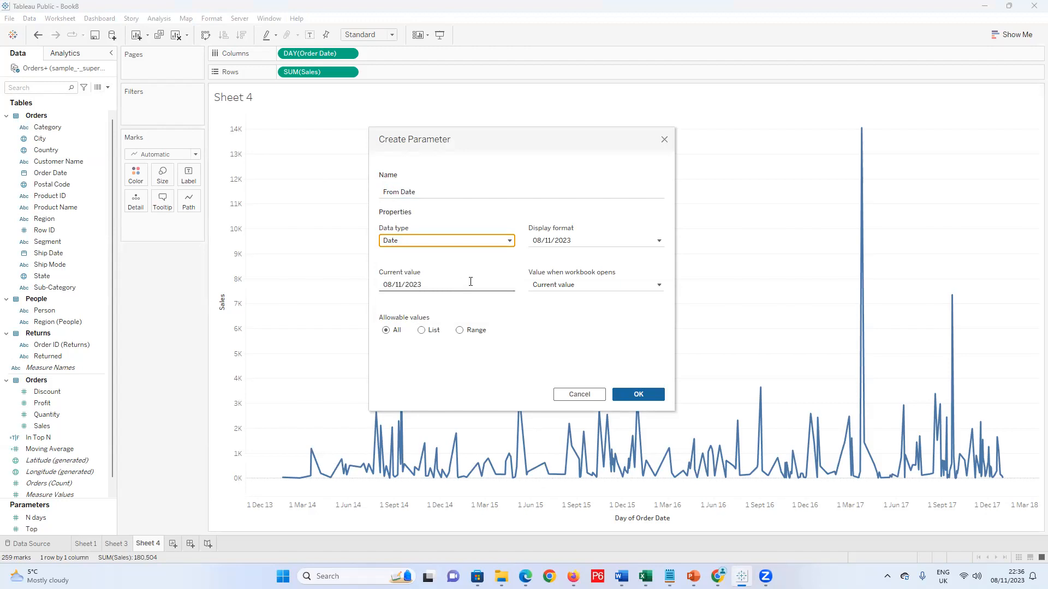
Try the 11/8/2023 (m/d/yyyy) display format for the From Date parameter
{"action": "left_click", "coordinate": [656, 241]}
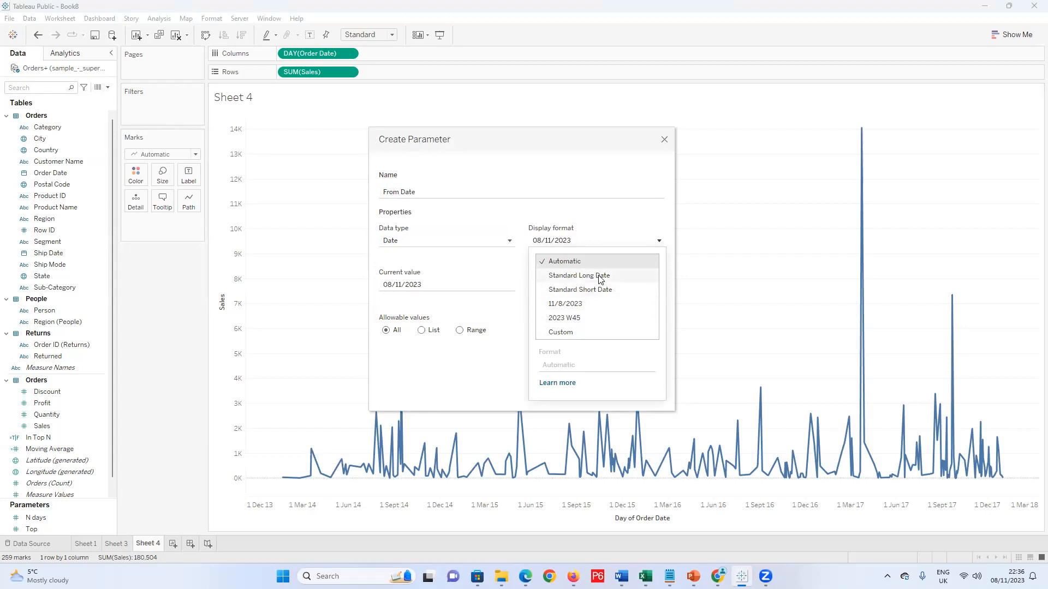
{"action": "left_click", "coordinate": [573, 333]}
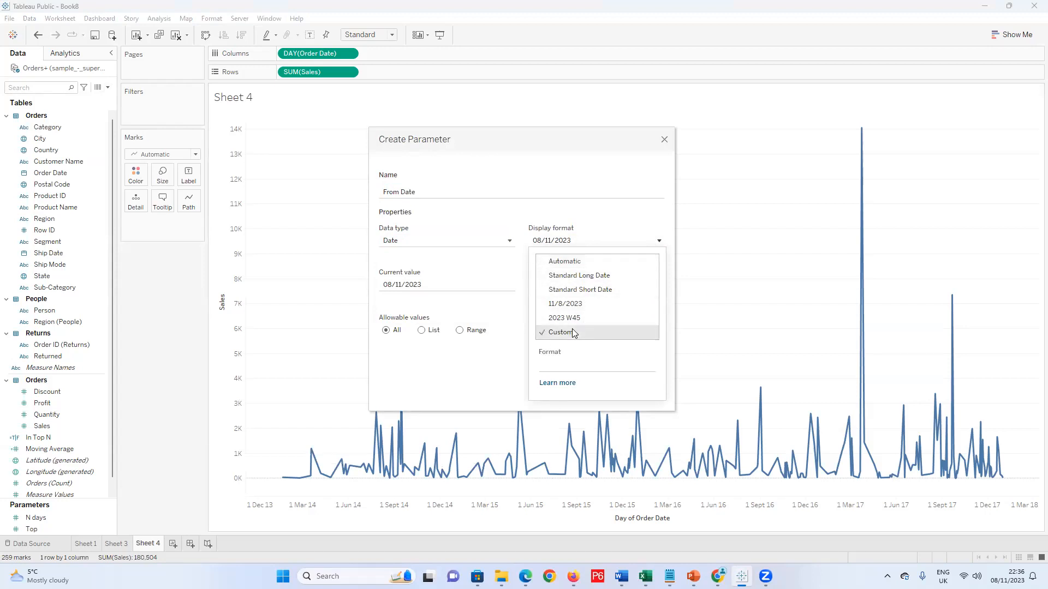
{"action": "left_click", "coordinate": [562, 361]}
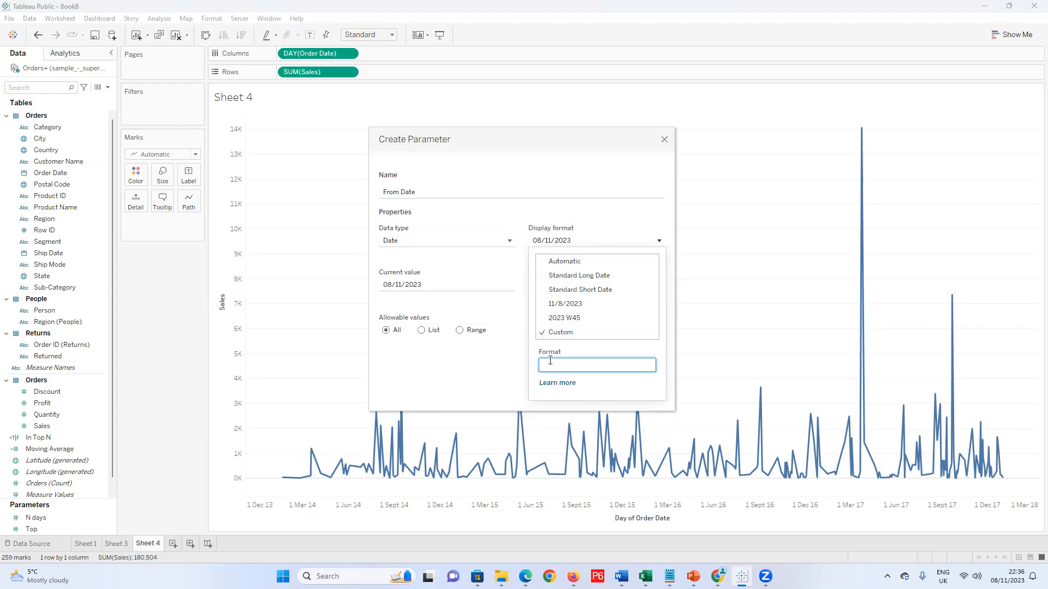
{"action": "left_click", "coordinate": [562, 305]}
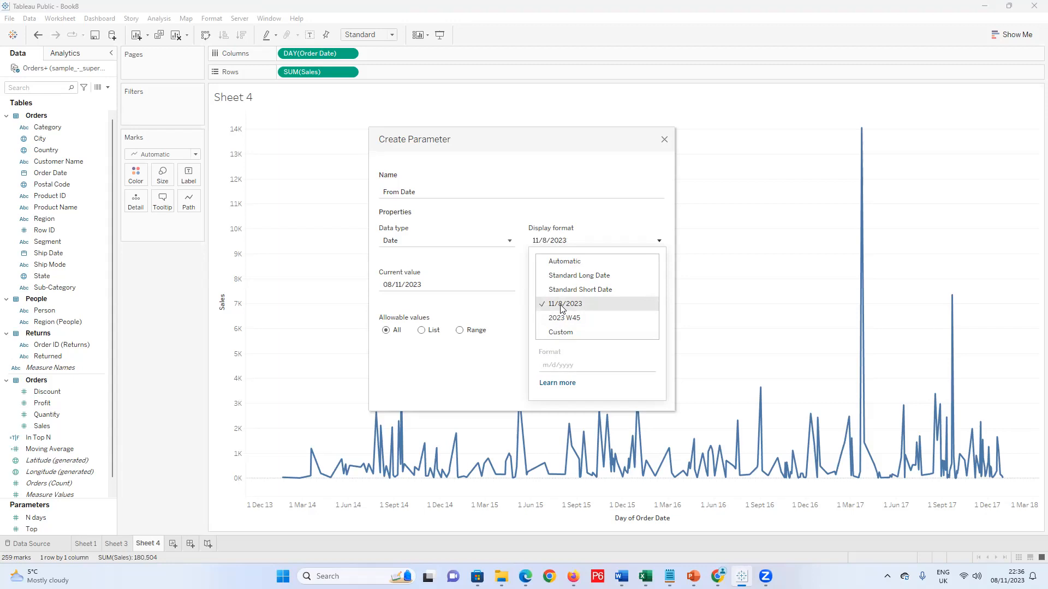
{"action": "left_click", "coordinate": [483, 352]}
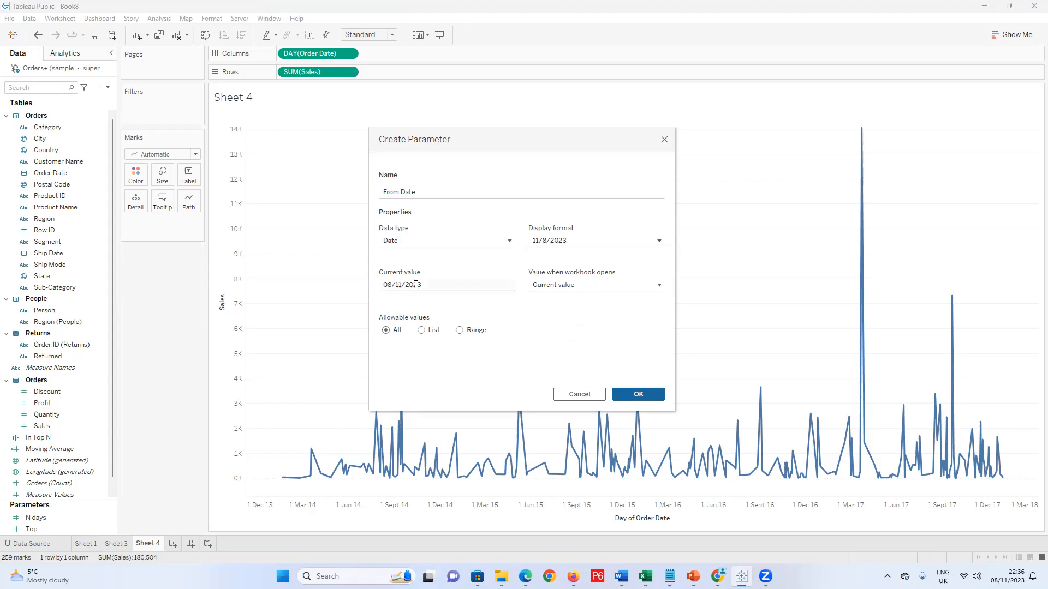
Try the Range option for the From Date parameter's allowable values, return to All, and check the display format choices
{"action": "left_click", "coordinate": [459, 330]}
{"action": "left_click", "coordinate": [421, 330]}
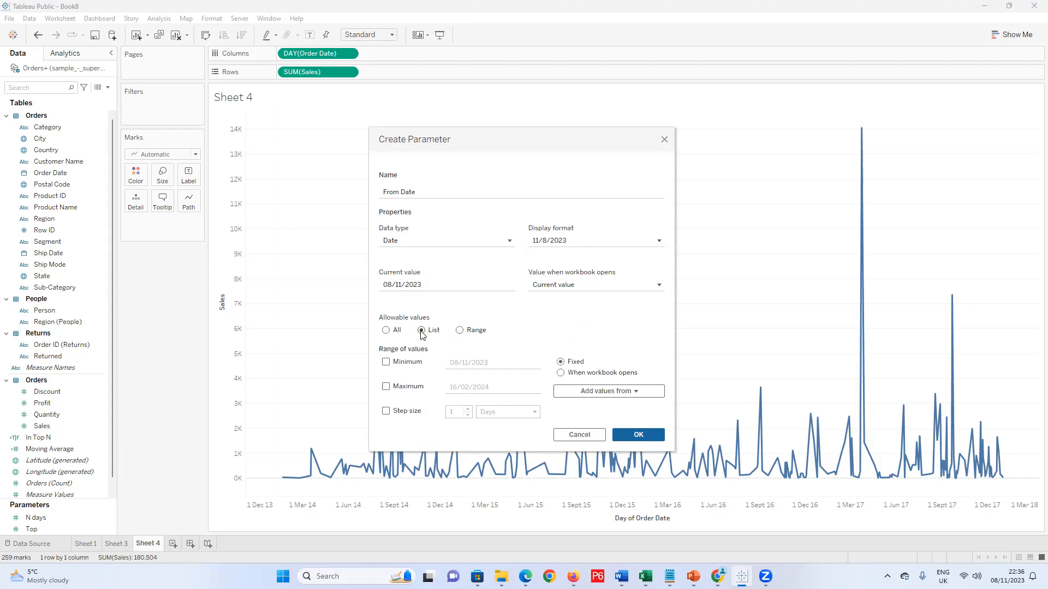
{"action": "left_click", "coordinate": [460, 331]}
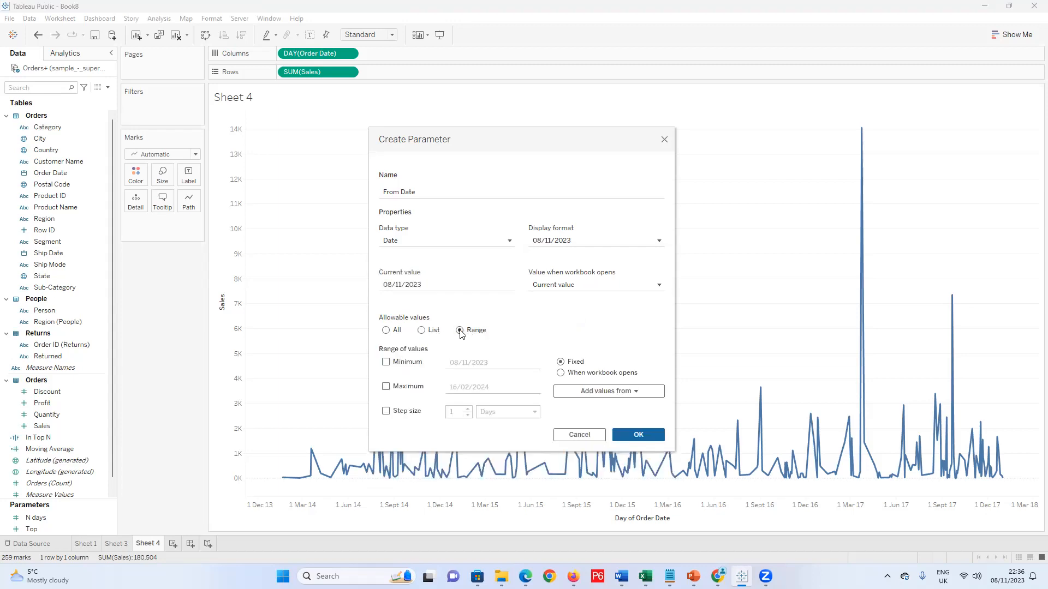
{"action": "left_click", "coordinate": [385, 332]}
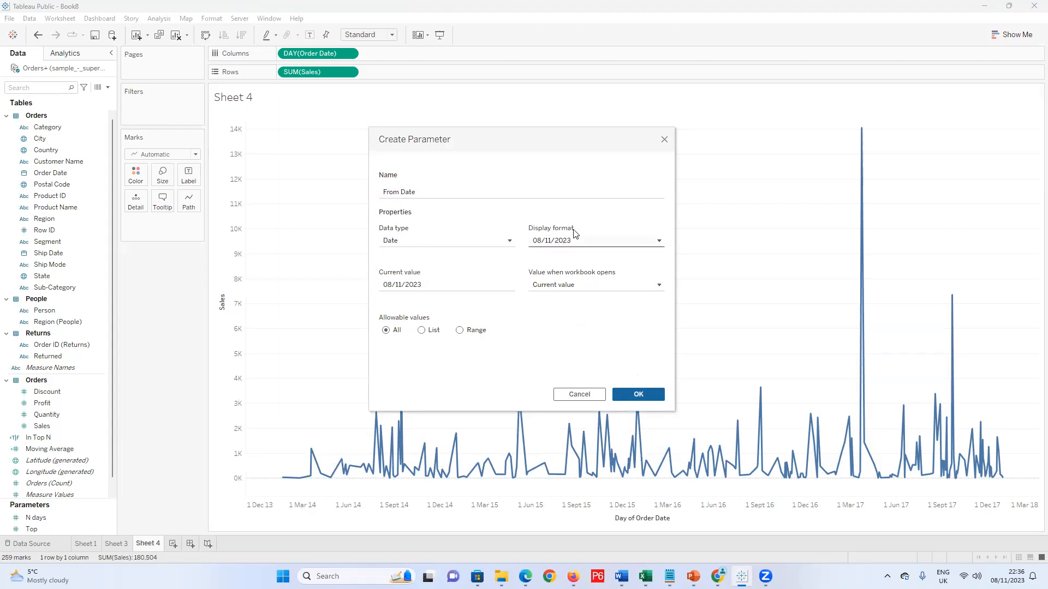
{"action": "left_click", "coordinate": [638, 245]}
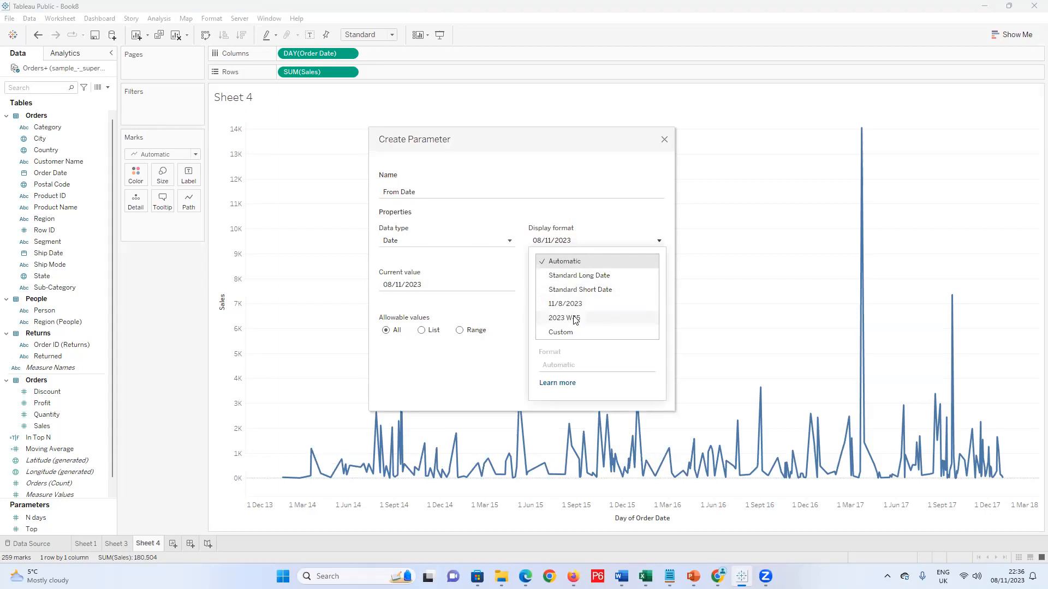
{"action": "left_click", "coordinate": [497, 356]}
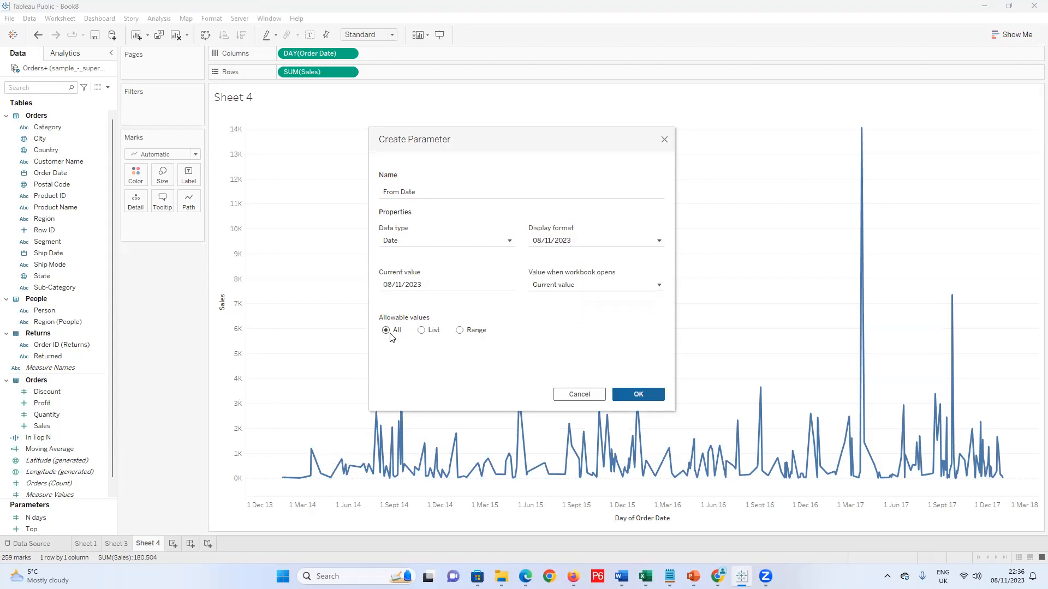
Save the From Date parameter and start a second parameter named "To Date" with the Date data type
{"action": "left_click", "coordinate": [632, 397]}
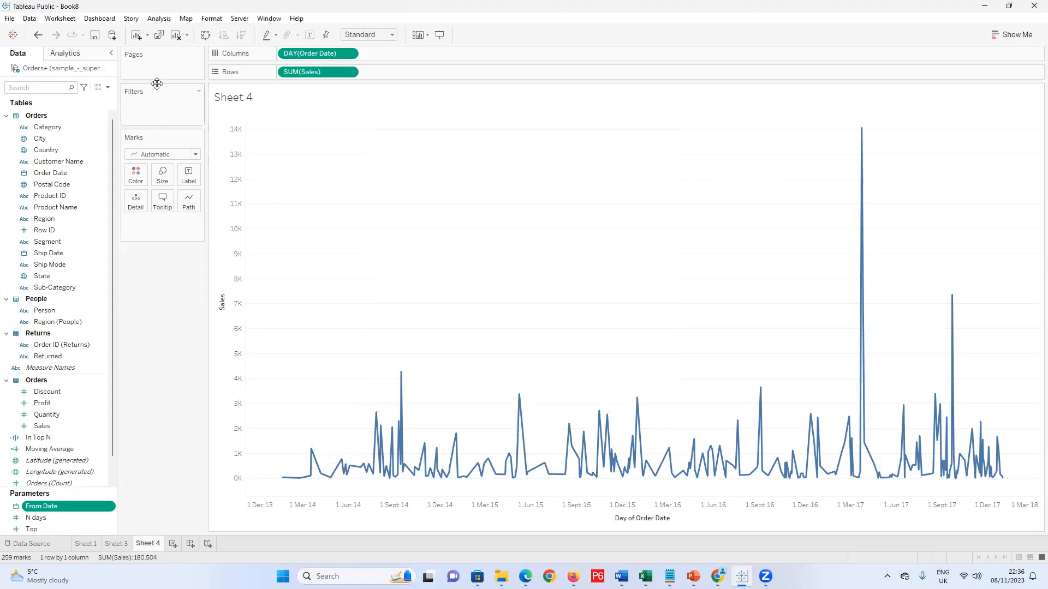
{"action": "left_click", "coordinate": [107, 87]}
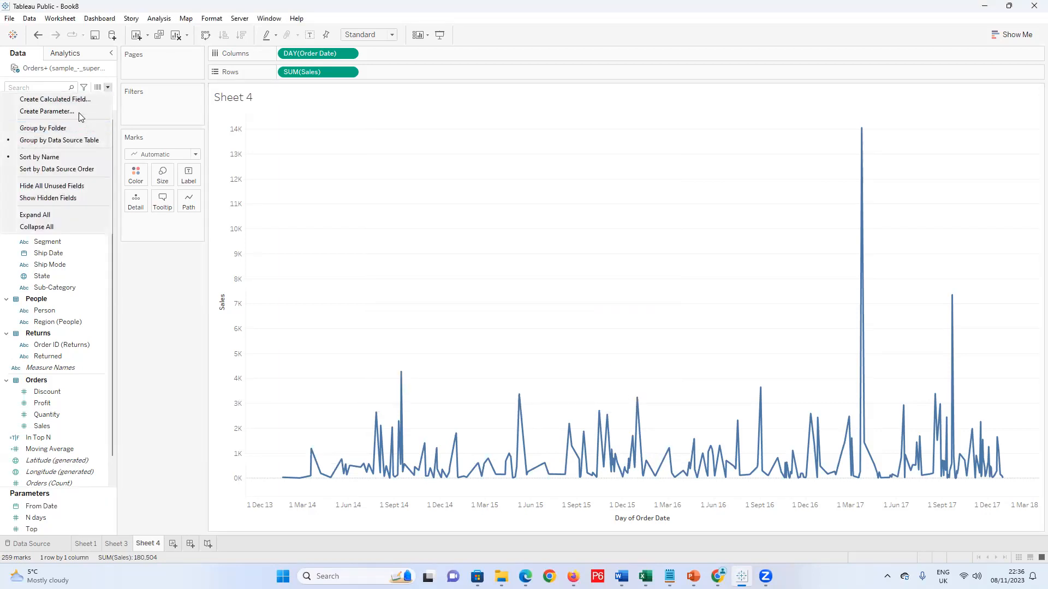
{"action": "left_click", "coordinate": [79, 112]}
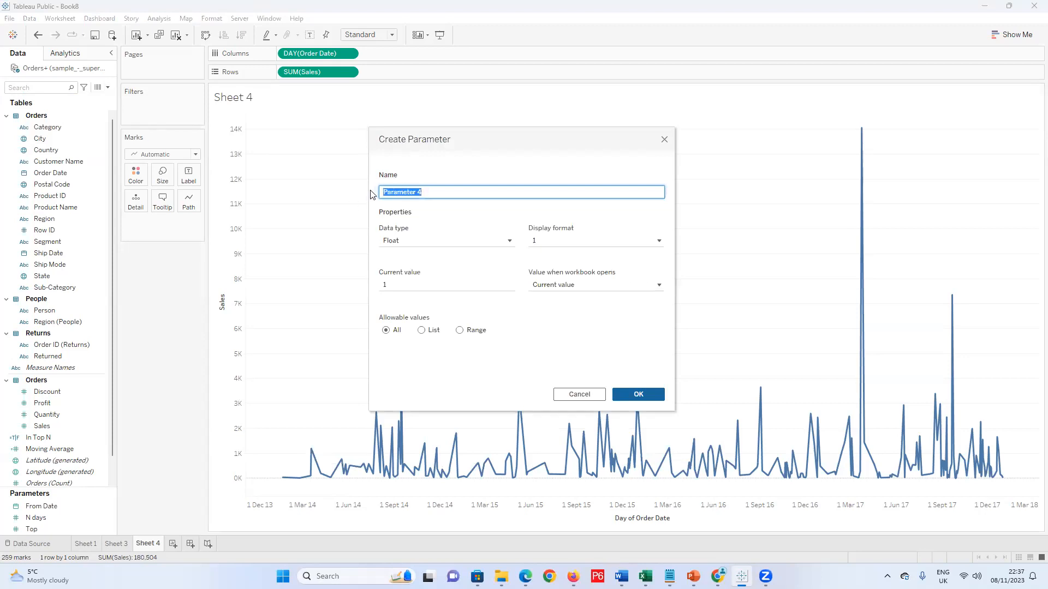
{"action": "type", "text": "To Date"}
{"action": "left_click", "coordinate": [509, 241]}
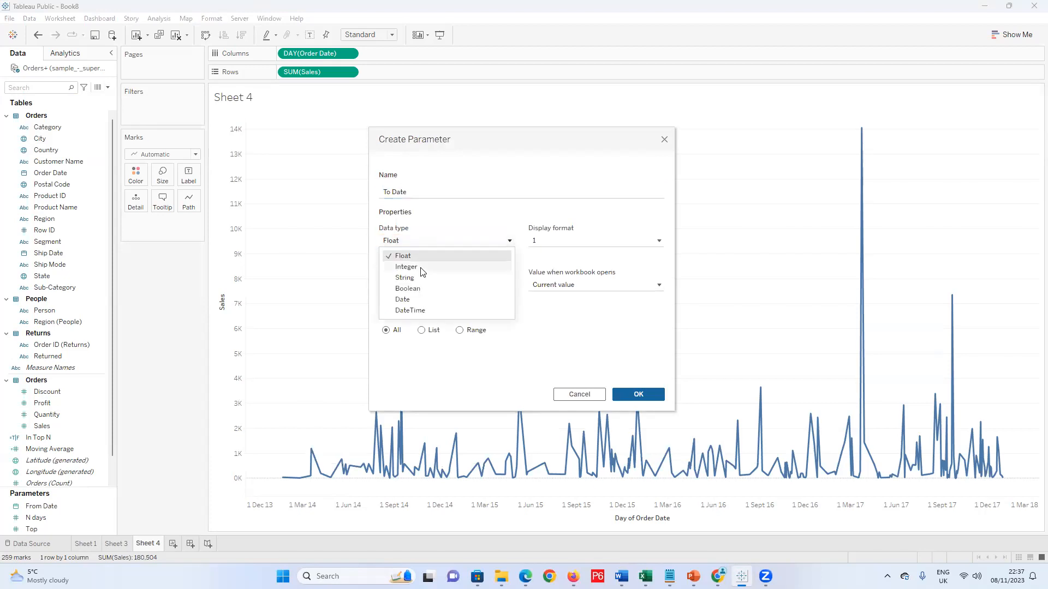
{"action": "left_click", "coordinate": [421, 299]}
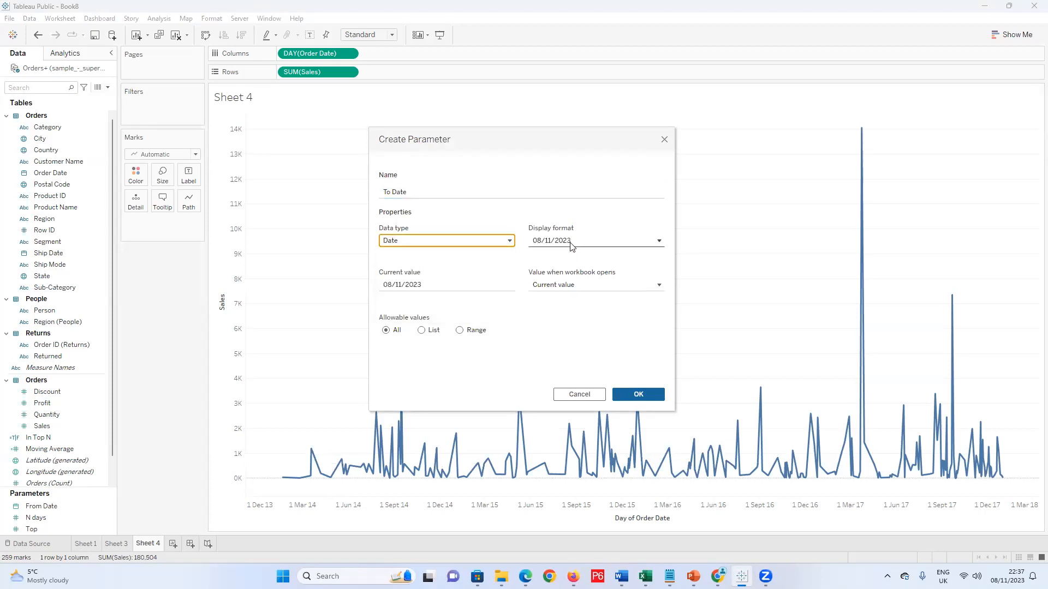
Set the To Date parameter's current value to 01/12/2016 and save the parameter
{"action": "left_click", "coordinate": [392, 286]}
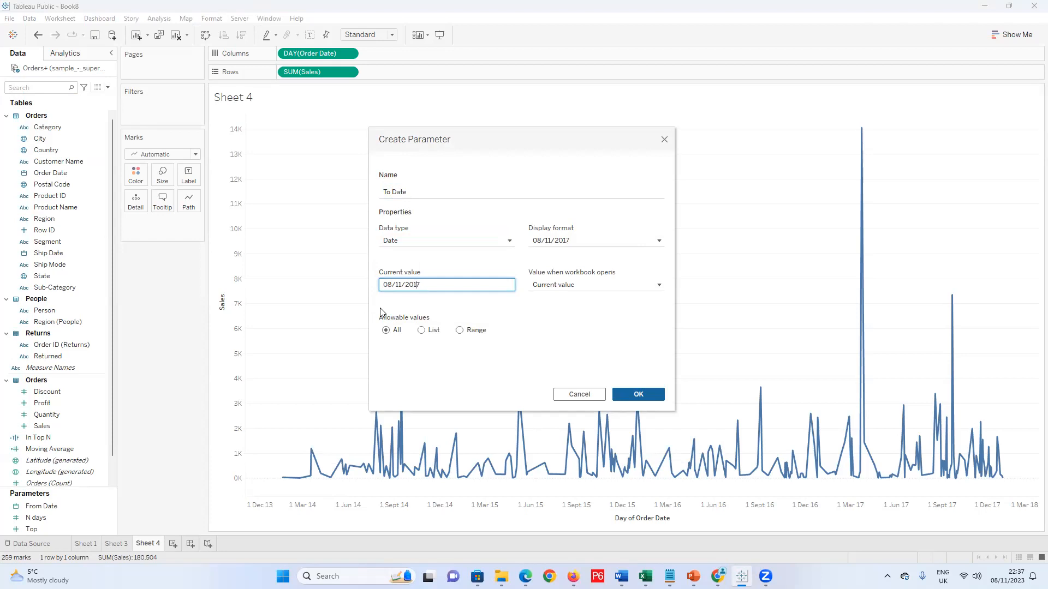
{"action": "key", "text": "BackSpace"}
{"action": "type", "text": "2"}
{"action": "key", "text": "Delete"}
{"action": "type", "text": "1"}
{"action": "left_click", "coordinate": [401, 284]}
{"action": "key", "text": "BackSpace"}
{"action": "key", "text": "BackSpace"}
{"action": "key", "text": "BackSpace"}
{"action": "type", "text": "/"}
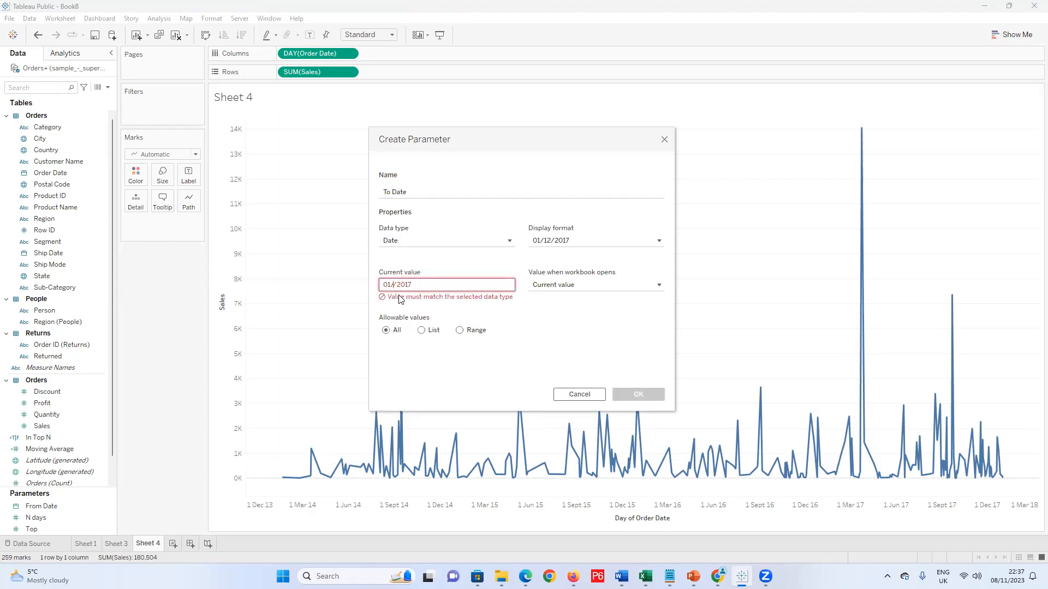
{"action": "type", "text": "12/2016"}
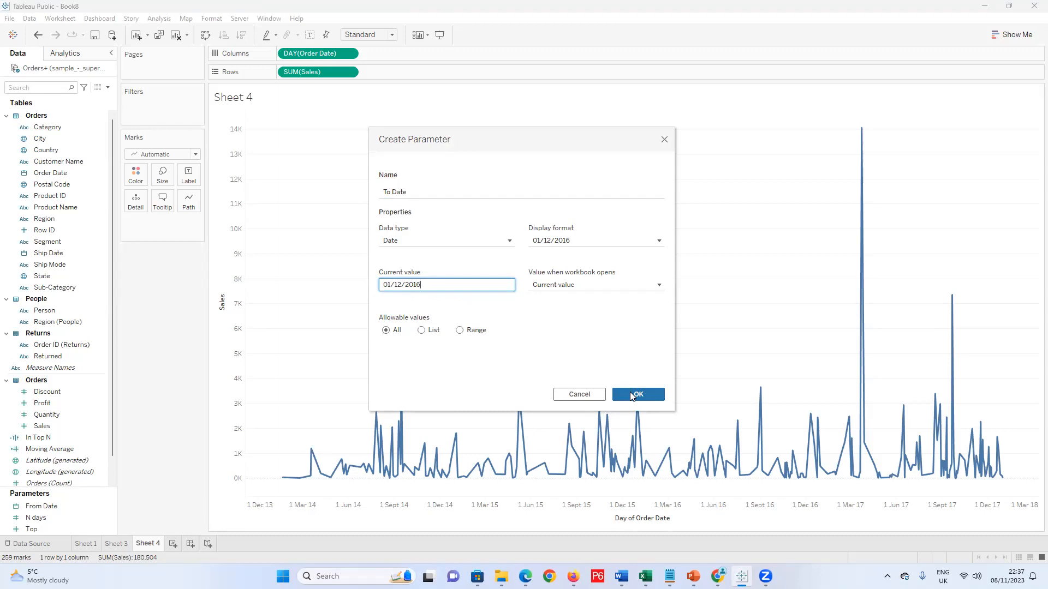
{"action": "left_click", "coordinate": [632, 396]}
Edit the From Date parameter so its current value is 1/01/2014
{"action": "right_click", "coordinate": [46, 495]}
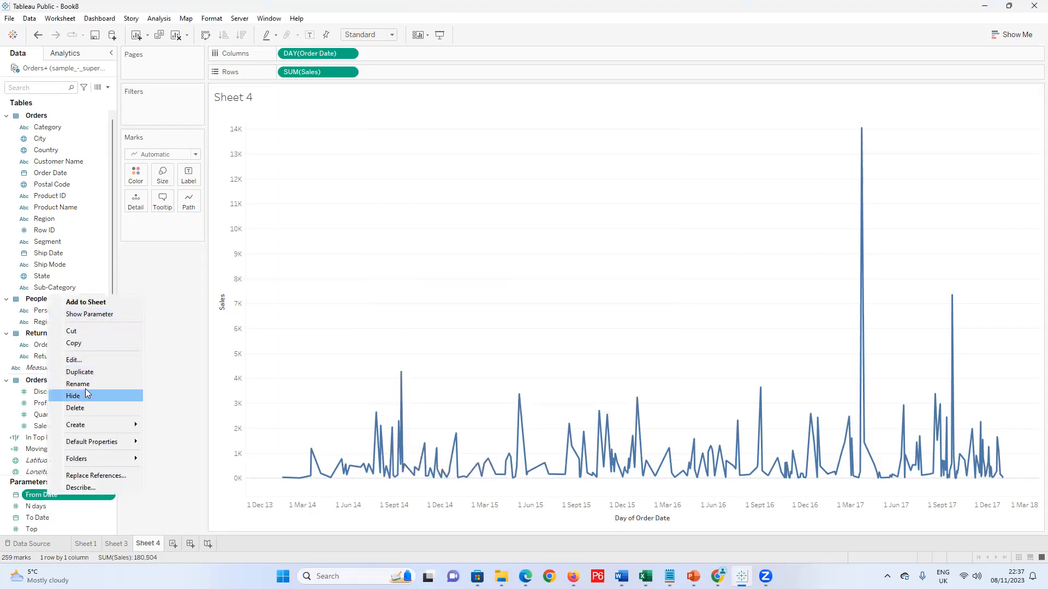
{"action": "left_click", "coordinate": [90, 364]}
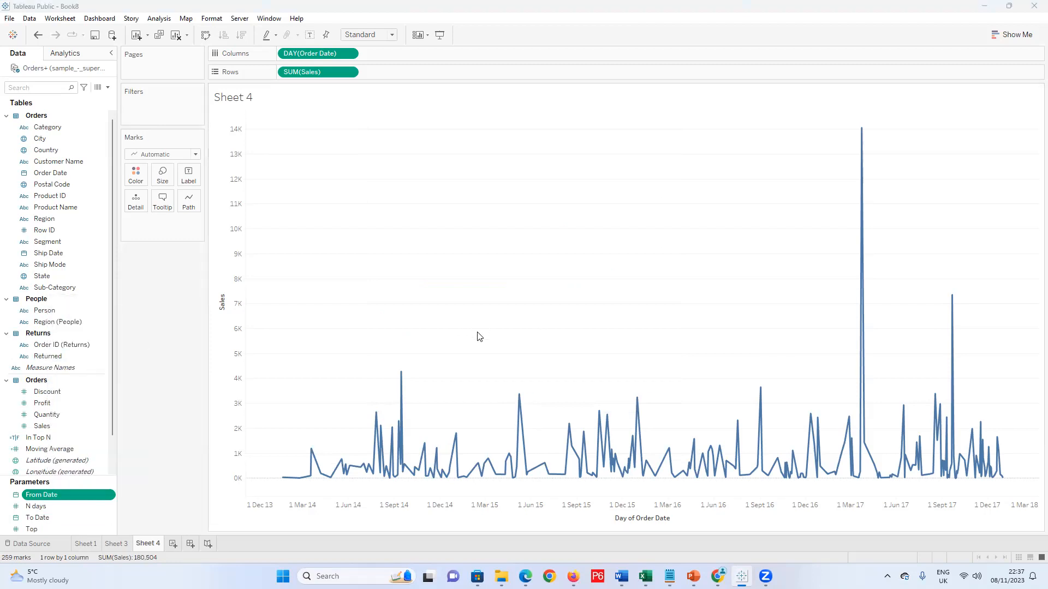
{"action": "left_click", "coordinate": [391, 283]}
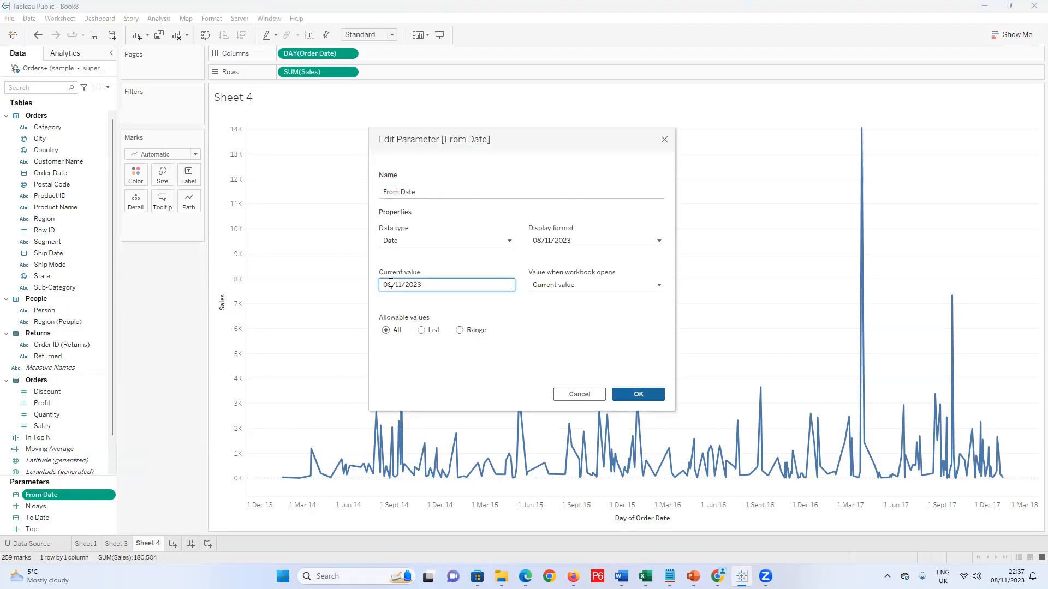
{"action": "key", "text": "BackSpace"}
{"action": "key", "text": "BackSpace"}
{"action": "type", "text": "1"}
{"action": "key", "text": "BackSpace"}
{"action": "type", "text": "0"}
{"action": "key", "text": "BackSpace"}
{"action": "type", "text": "4c"}
{"action": "key", "text": "BackSpace"}
{"action": "key", "text": "BackSpace"}
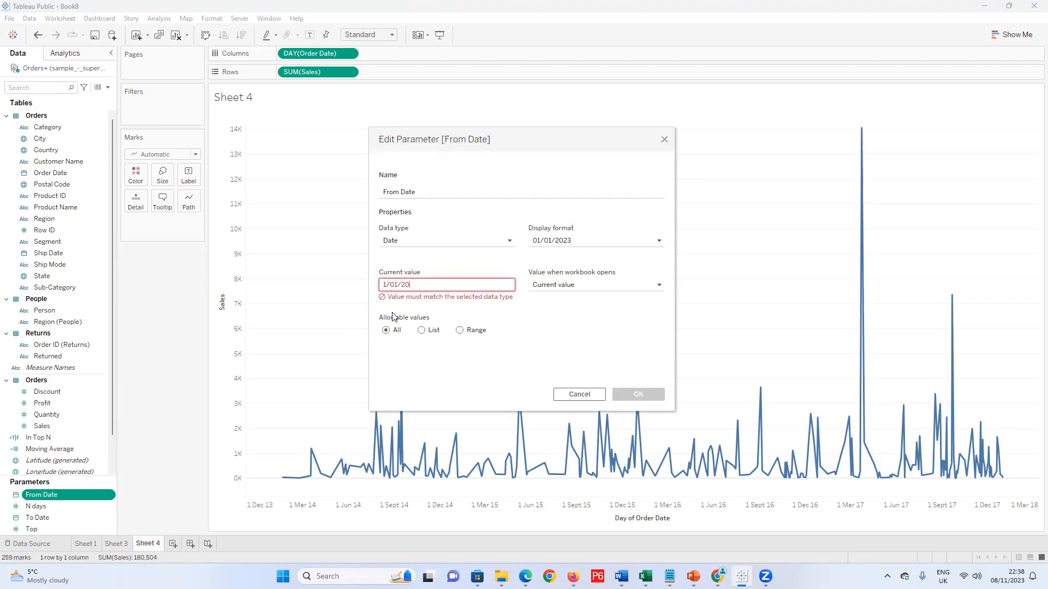
{"action": "type", "text": "14"}
{"action": "left_click", "coordinate": [639, 394]}
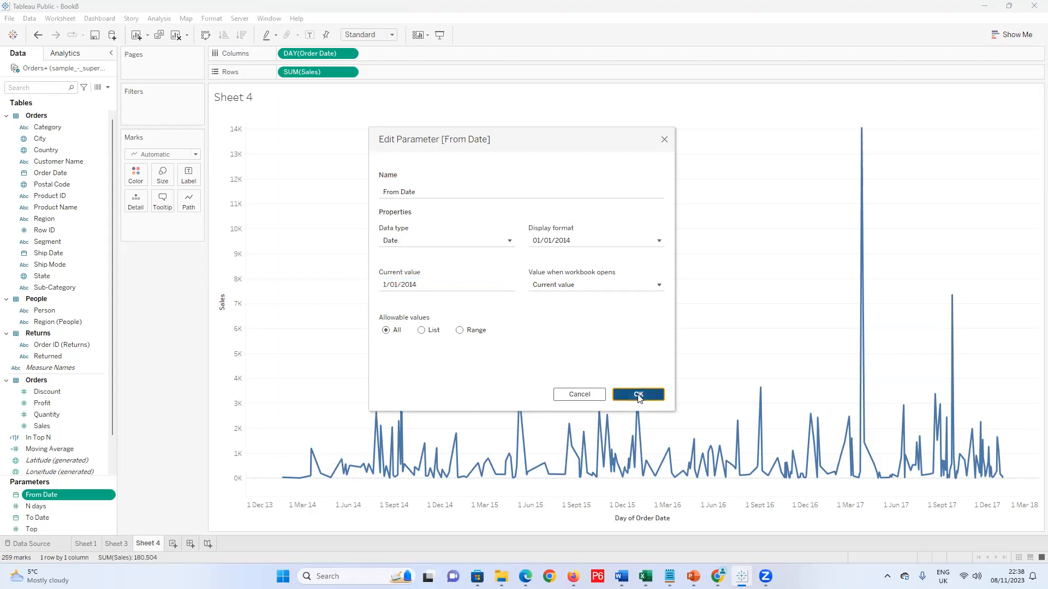
Show the parameter controls for From Date and To Date on the sheet
{"action": "right_click", "coordinate": [38, 495]}
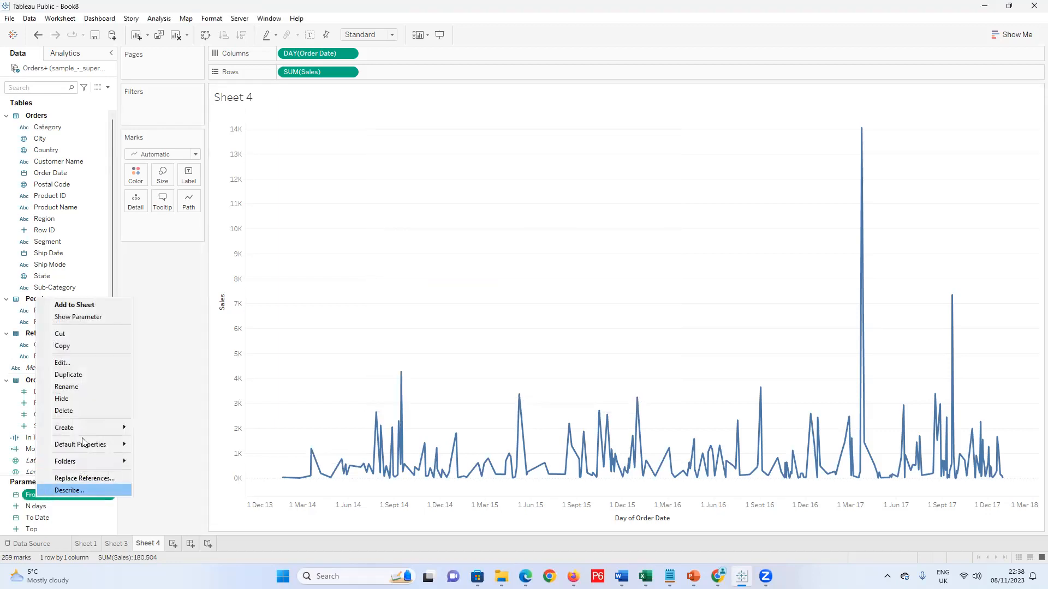
{"action": "left_click", "coordinate": [83, 317]}
{"action": "right_click", "coordinate": [45, 518]}
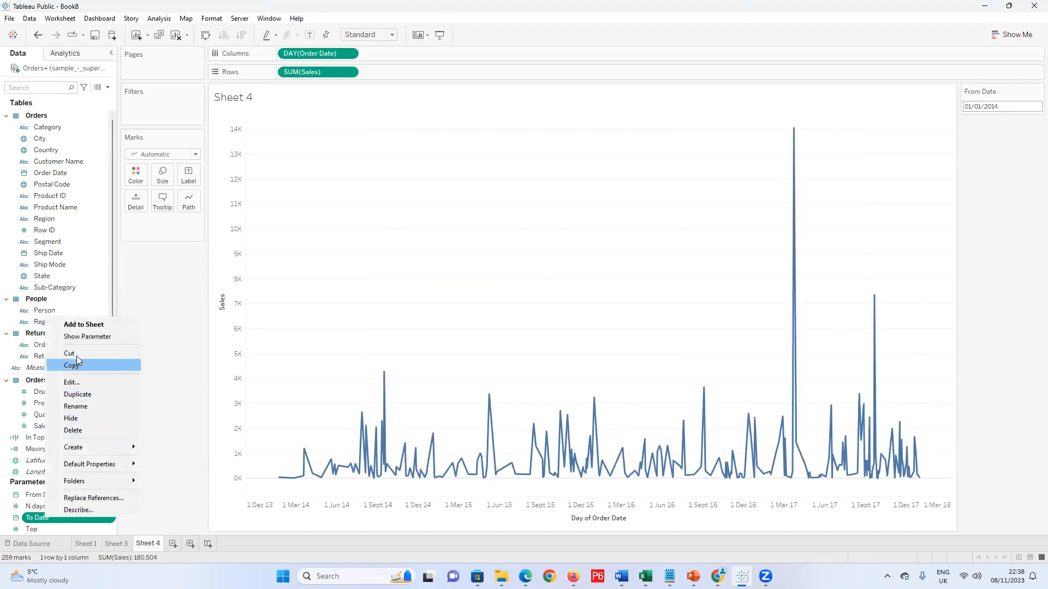
{"action": "left_click", "coordinate": [85, 337]}
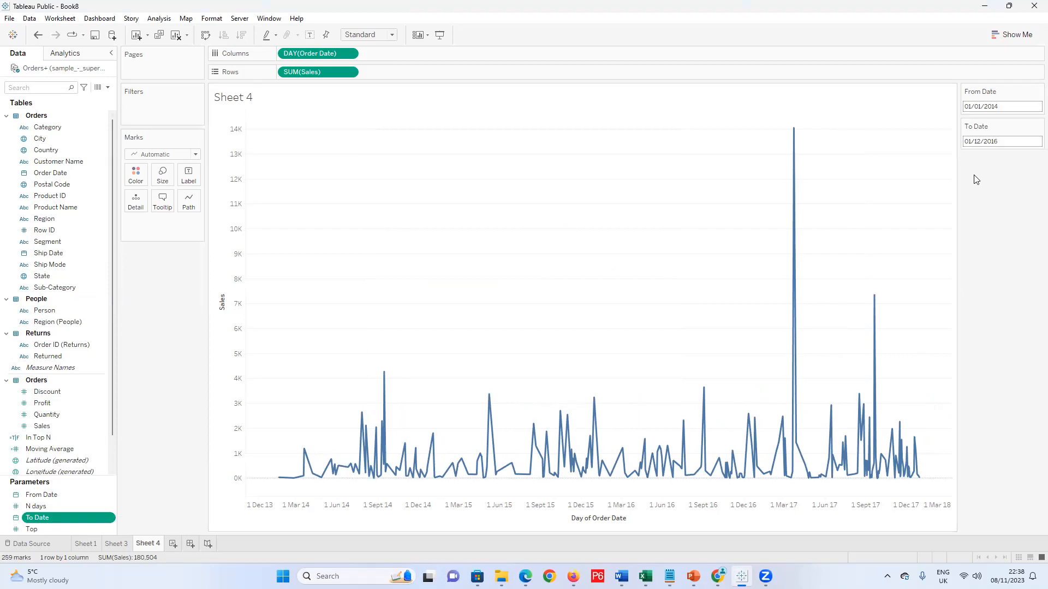
View the calendar pickers of the From Date and To Date controls without picking a date
{"action": "left_click", "coordinate": [1032, 107]}
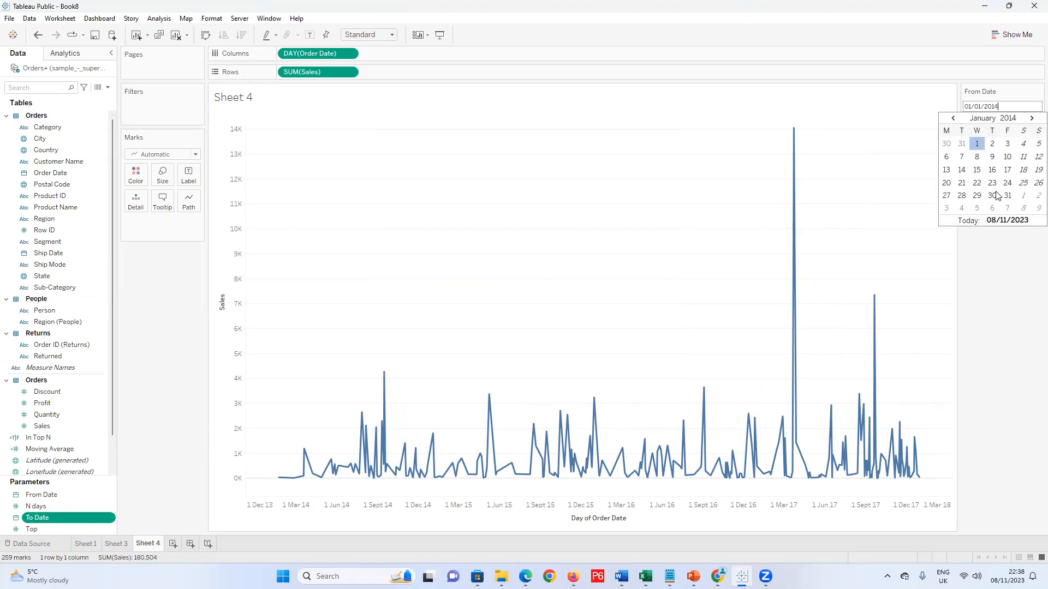
{"action": "left_click", "coordinate": [985, 336]}
{"action": "left_click", "coordinate": [1033, 142]}
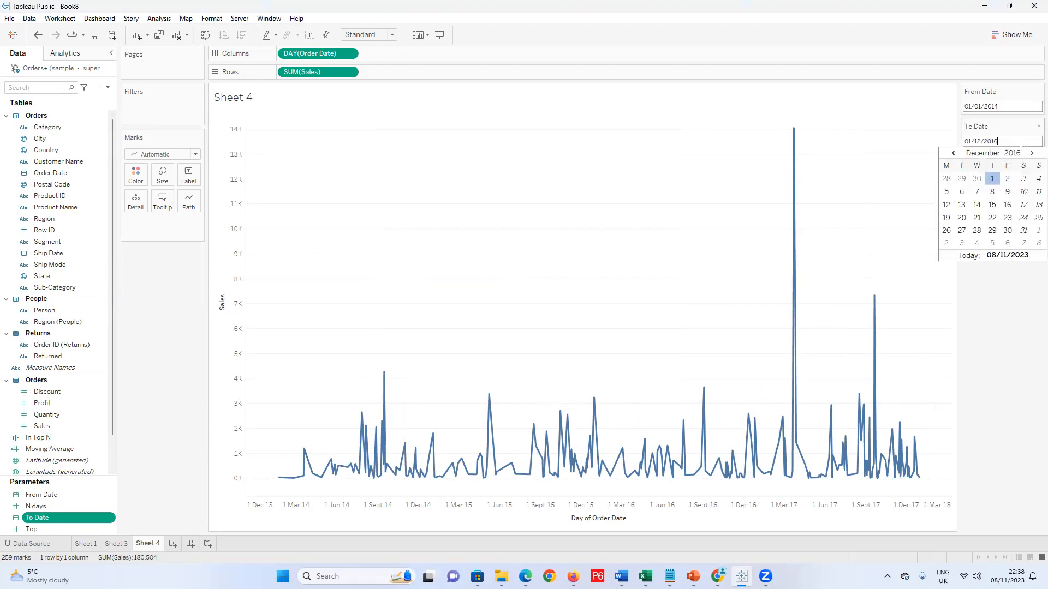
{"action": "left_click", "coordinate": [997, 298]}
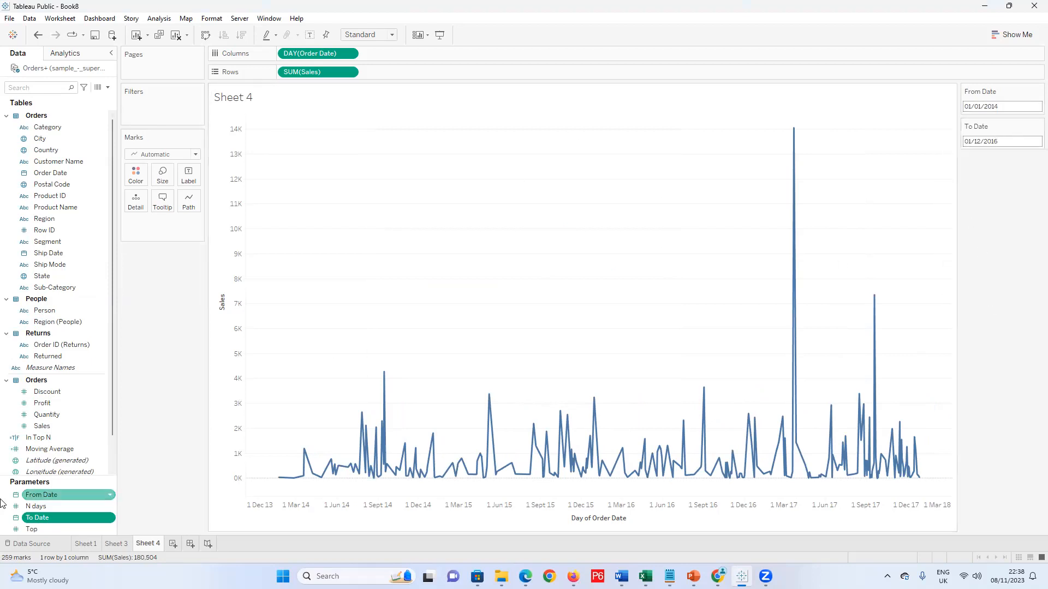
Reopen the To Date parameter's settings to review its current value, and close them without changes
{"action": "left_click", "coordinate": [41, 519]}
{"action": "right_click", "coordinate": [40, 519]}
{"action": "right_click", "coordinate": [18, 521]}
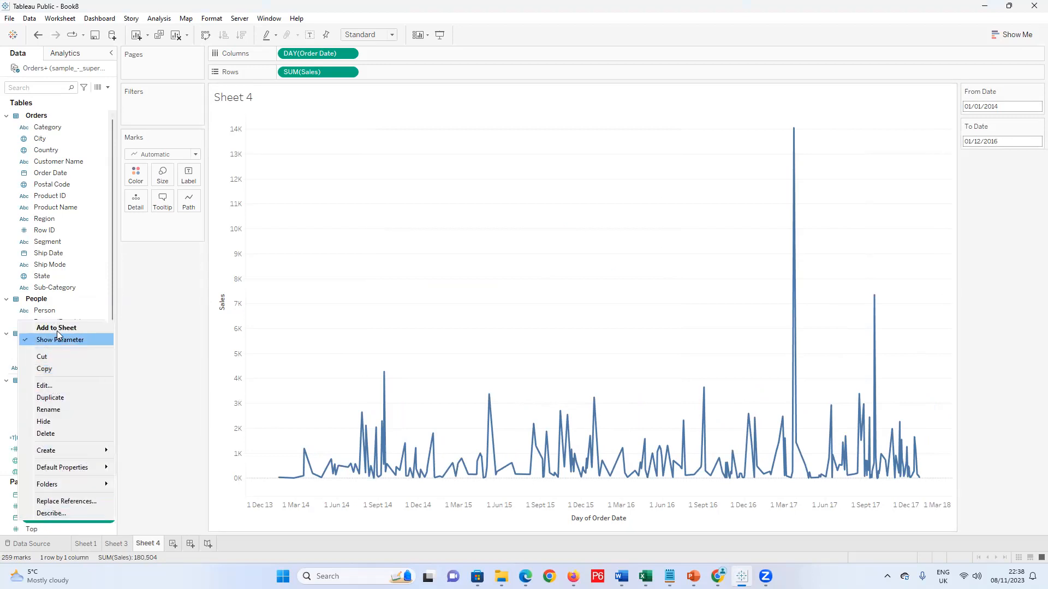
{"action": "left_click", "coordinate": [63, 386]}
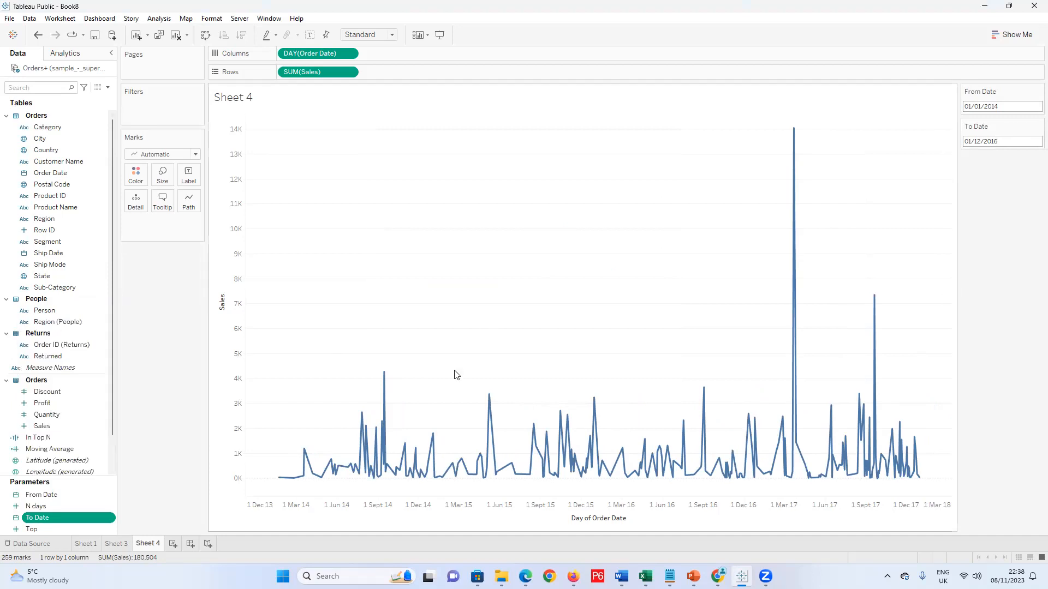
{"action": "left_click", "coordinate": [435, 285]}
{"action": "left_click_drag", "start_coordinate": [435, 285], "coordinate": [352, 291]}
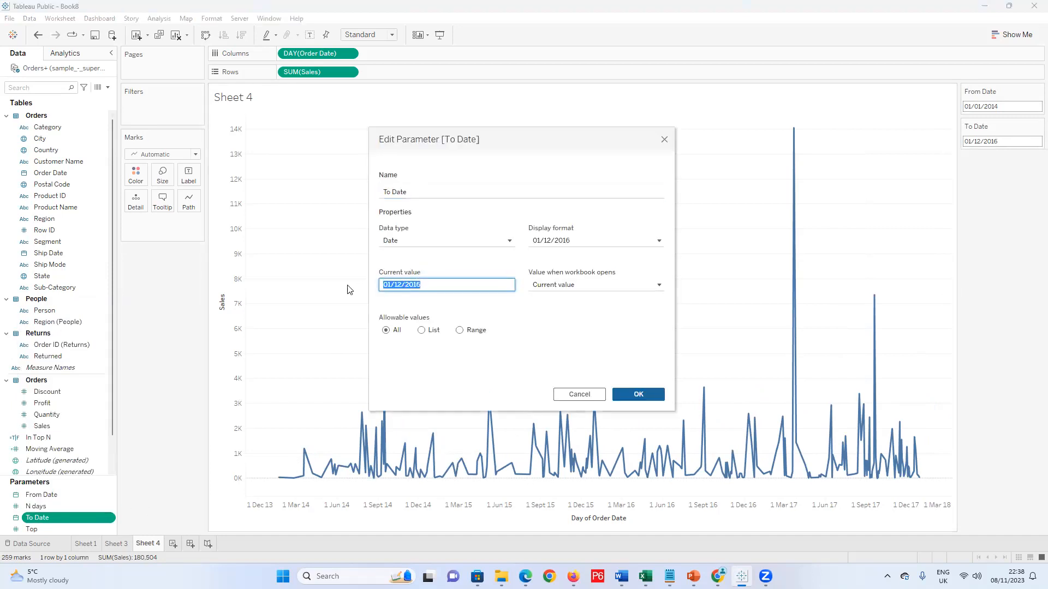
{"action": "left_click", "coordinate": [511, 508]}
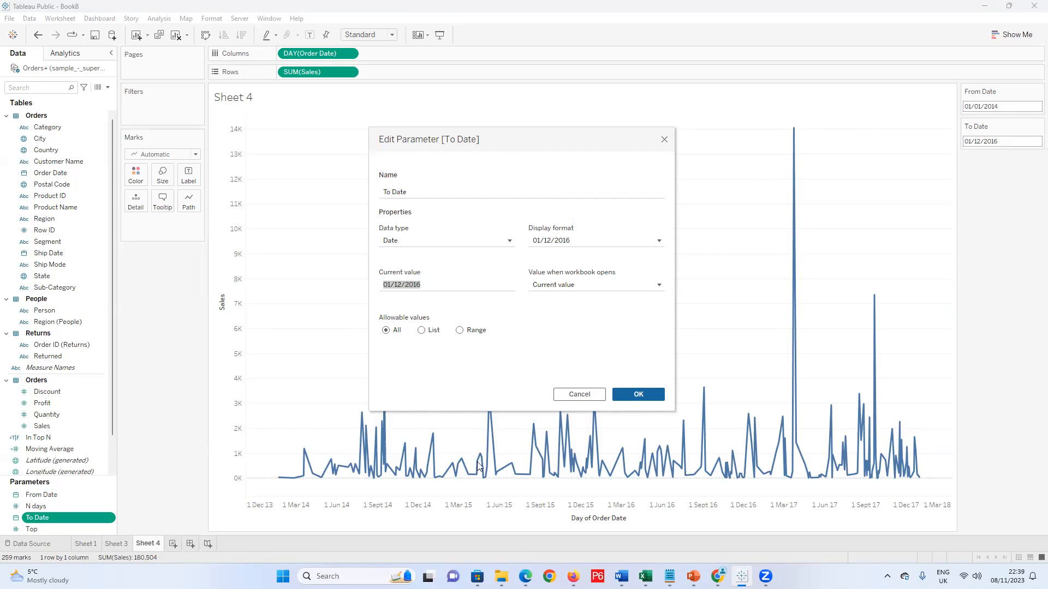
{"action": "left_click", "coordinate": [649, 389]}
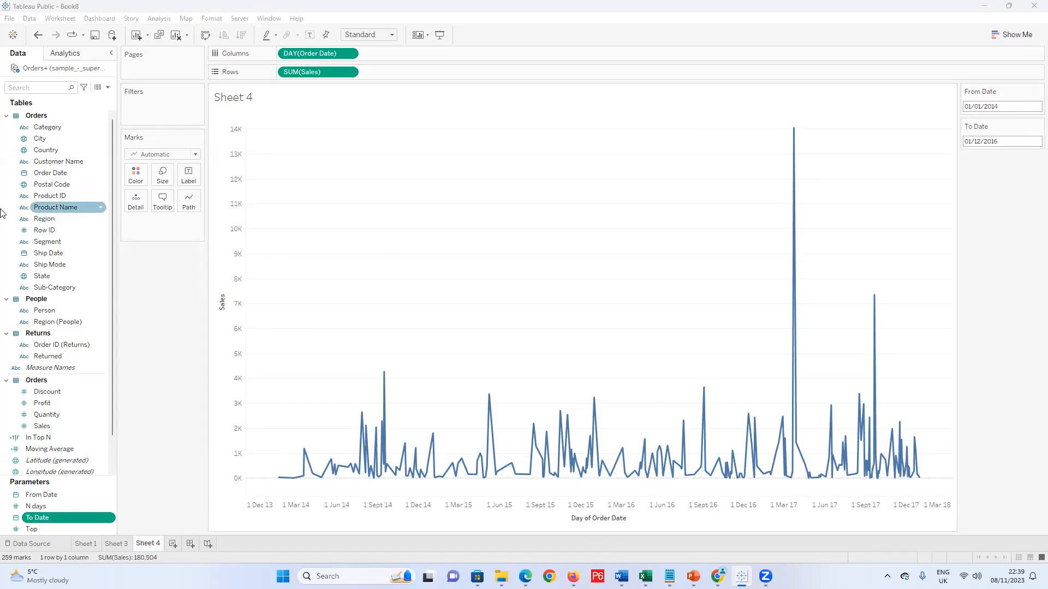
Add a reference band to the sales chart with the entire table as its scope
{"action": "left_click", "coordinate": [85, 55]}
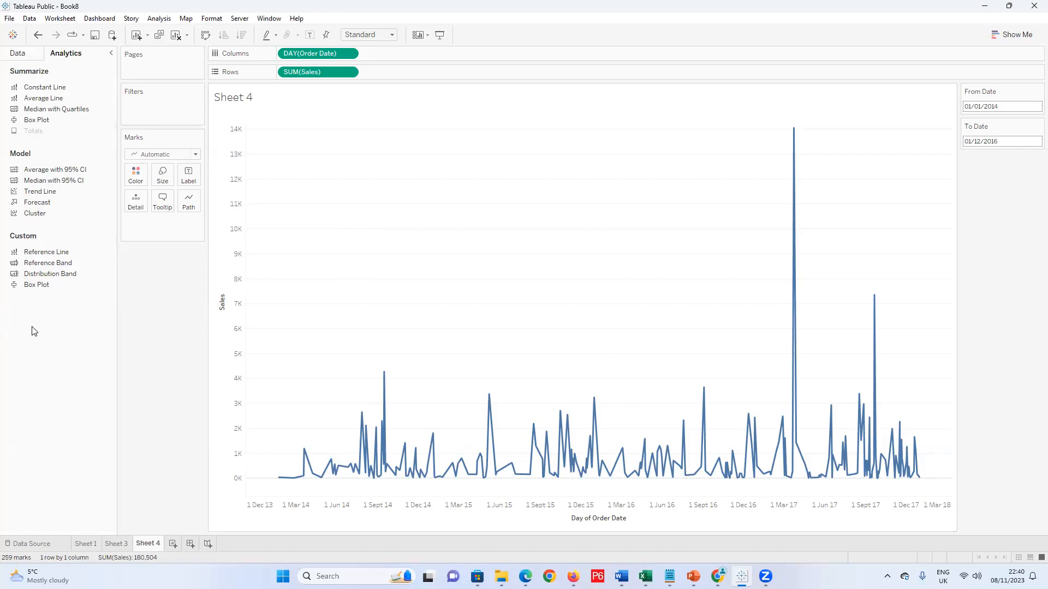
{"action": "left_click_drag", "start_coordinate": [42, 270], "coordinate": [318, 133]}
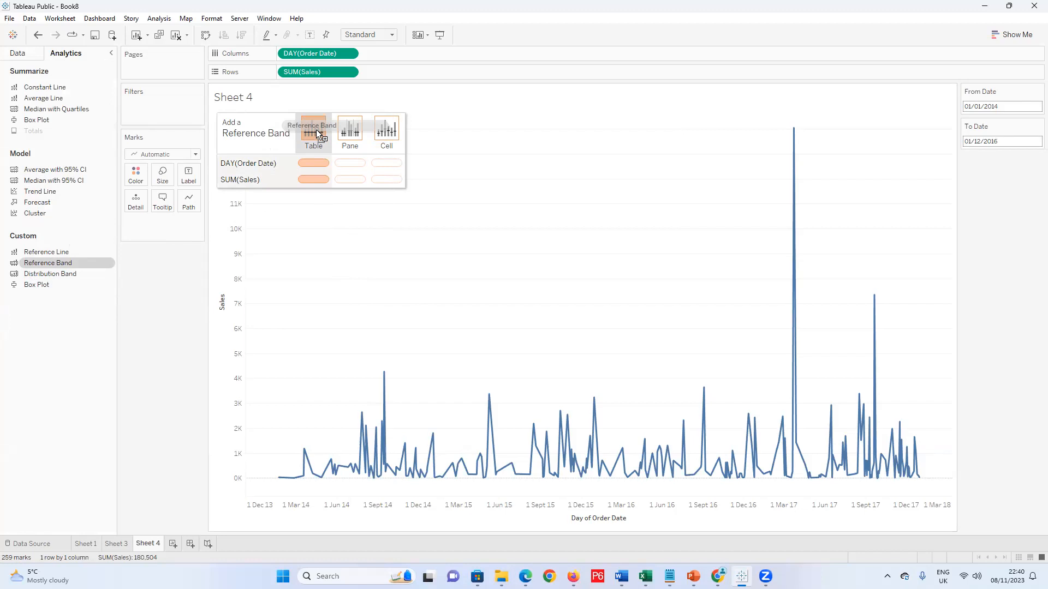
{"action": "left_click_drag", "start_coordinate": [319, 133], "coordinate": [318, 134]}
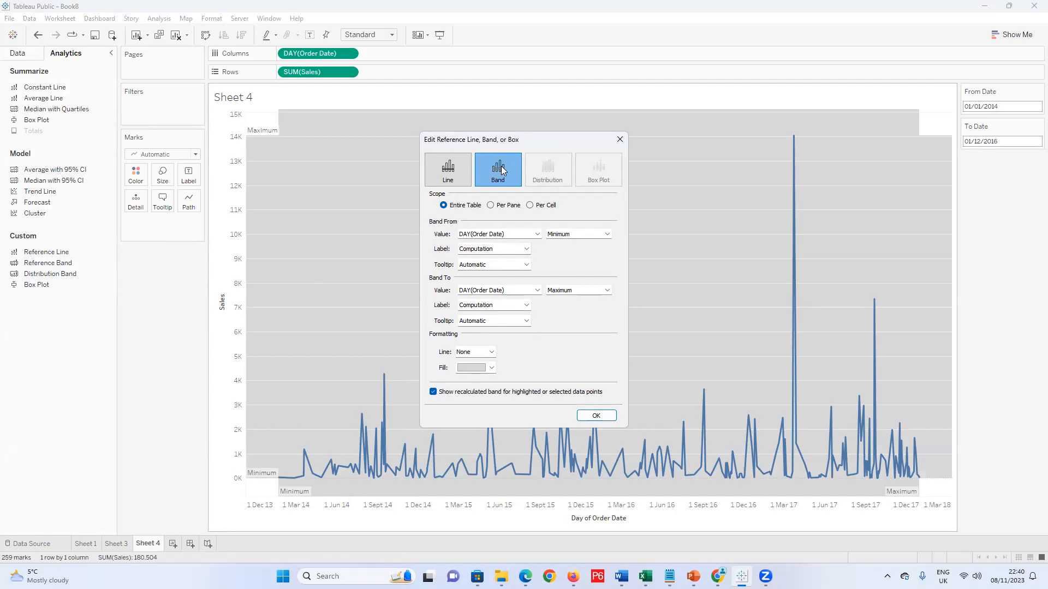
{"action": "left_click", "coordinate": [448, 169]}
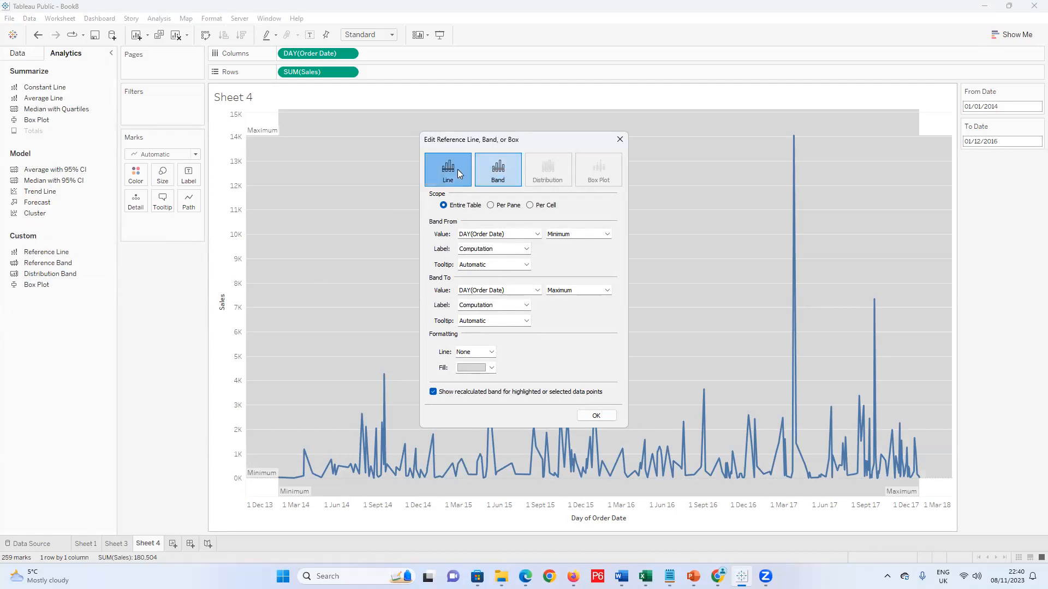
{"action": "left_click", "coordinate": [504, 178]}
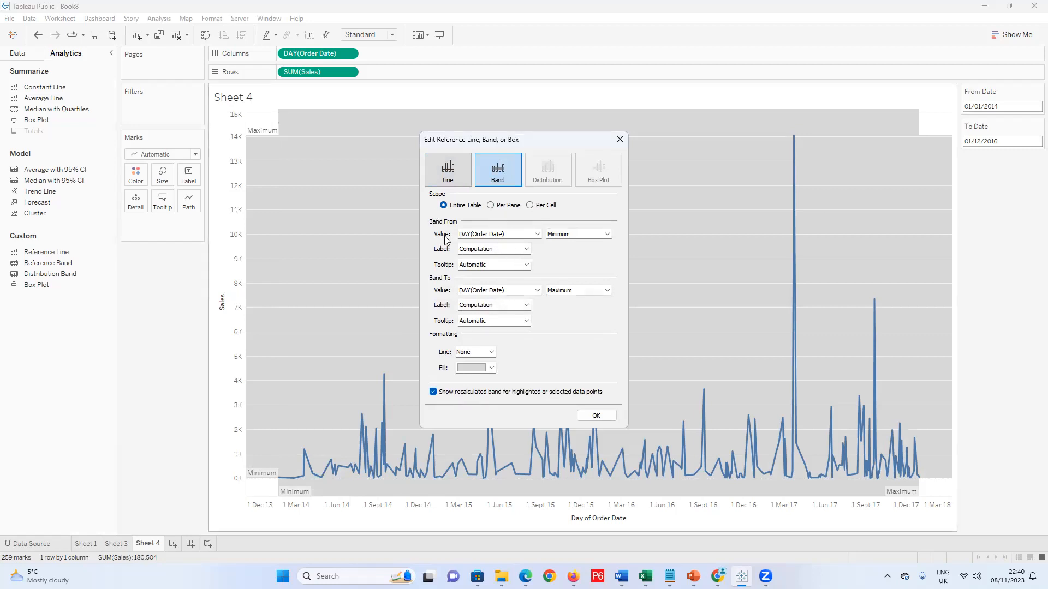
Start the reference band at the From Date parameter and label that boundary with its value
{"action": "left_click", "coordinate": [538, 235]}
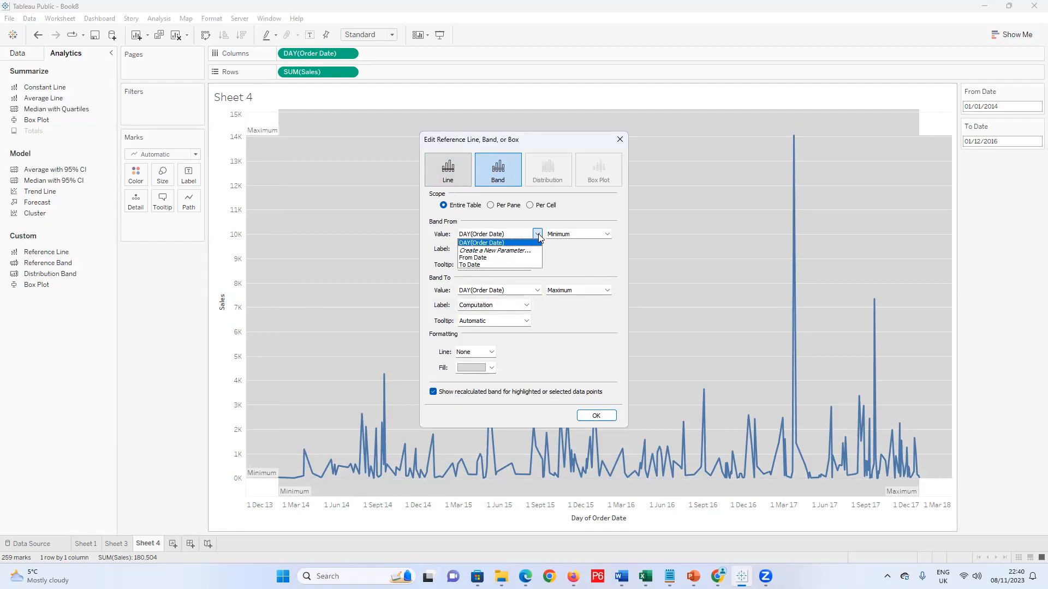
{"action": "left_click", "coordinate": [521, 258]}
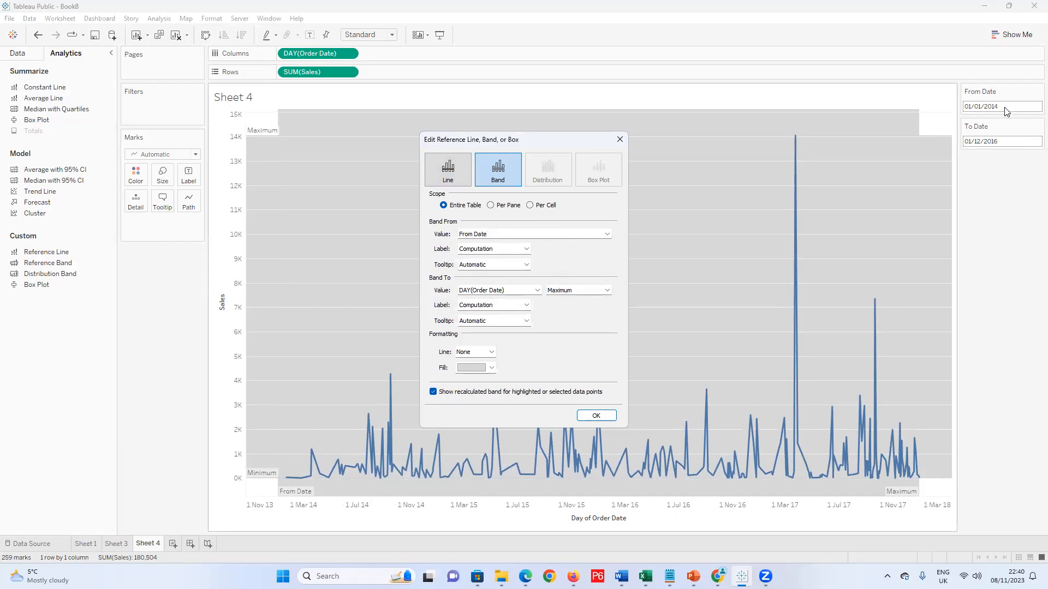
{"action": "left_click", "coordinate": [527, 249]}
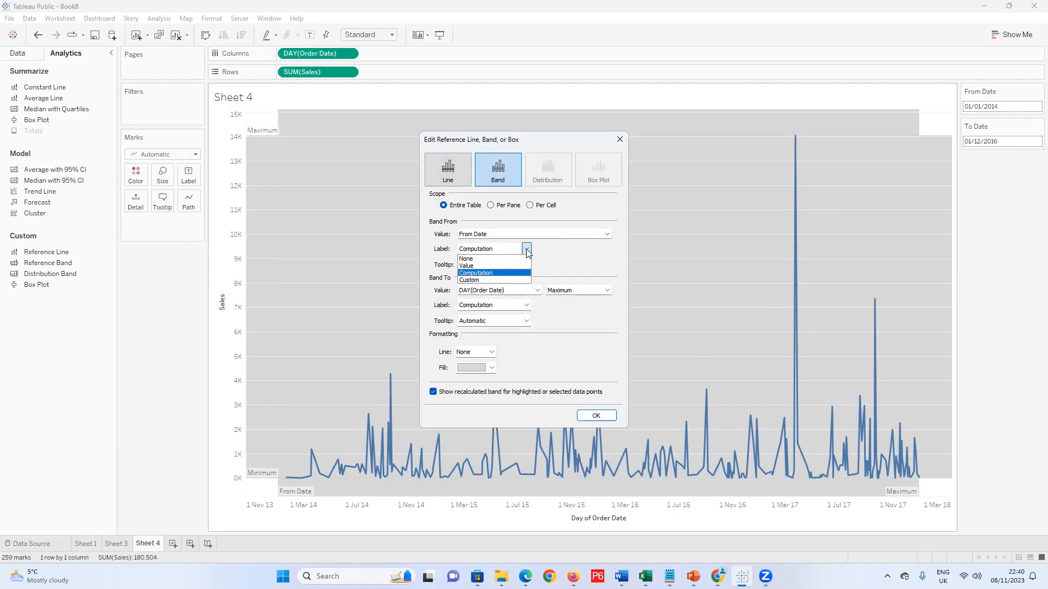
{"action": "left_click", "coordinate": [511, 267]}
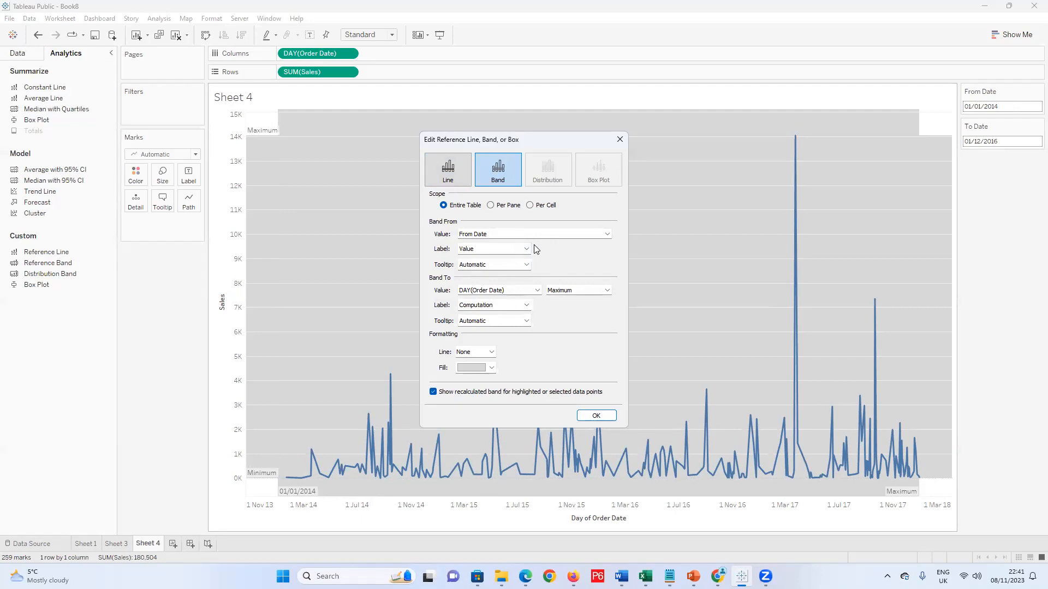
End the reference band at the To Date parameter and label that boundary with its value
{"action": "left_click", "coordinate": [538, 291]}
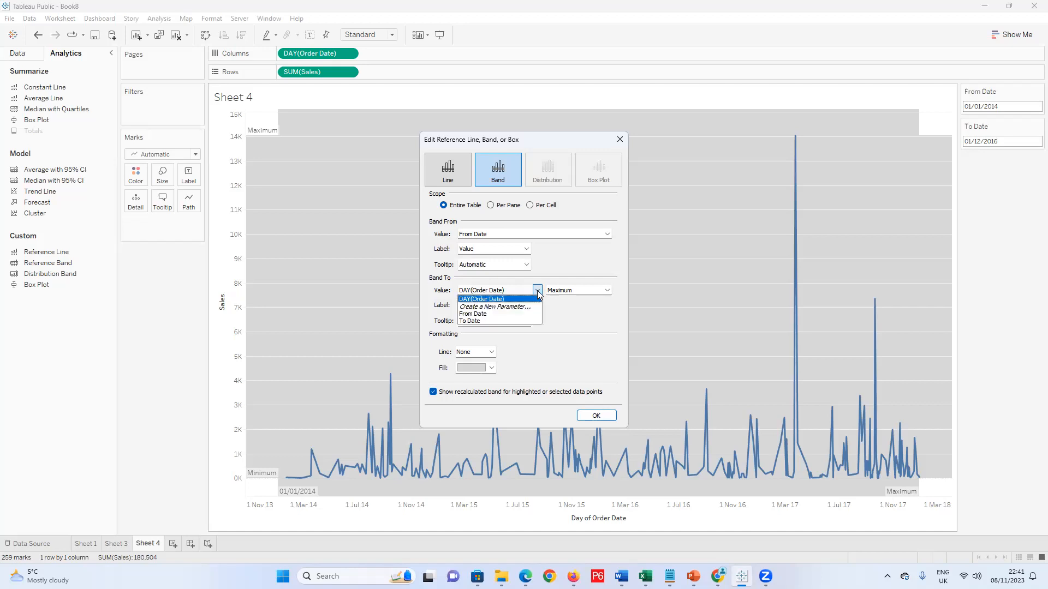
{"action": "left_click", "coordinate": [472, 321]}
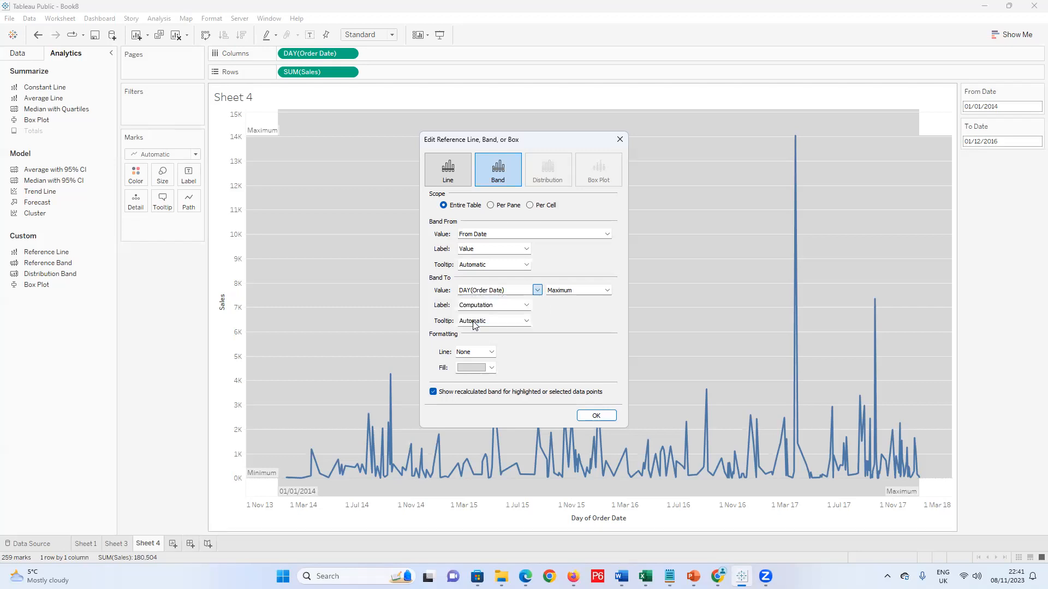
{"action": "left_click", "coordinate": [525, 305]}
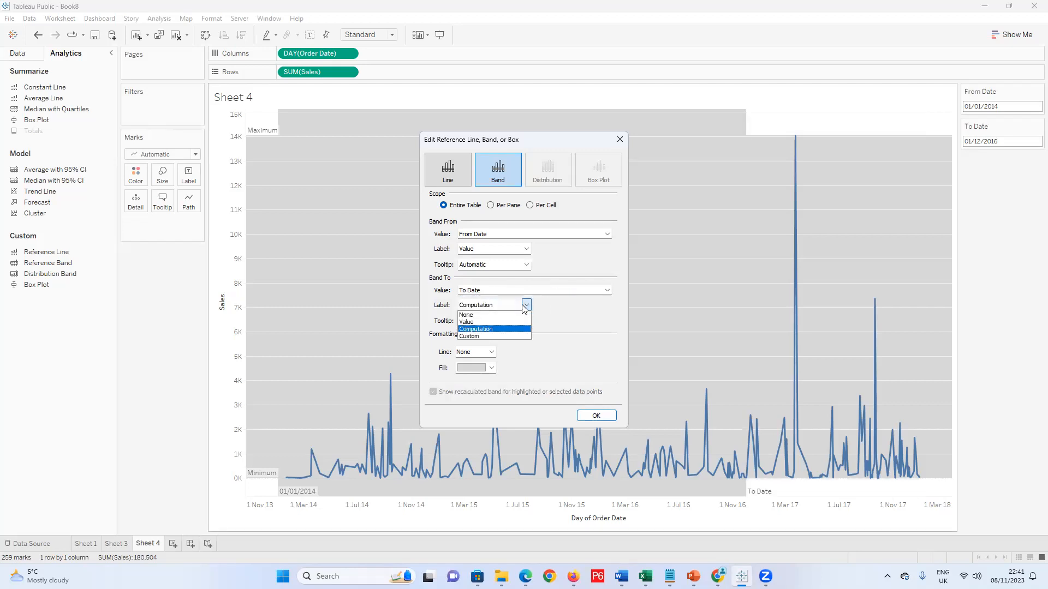
{"action": "left_click", "coordinate": [473, 322]}
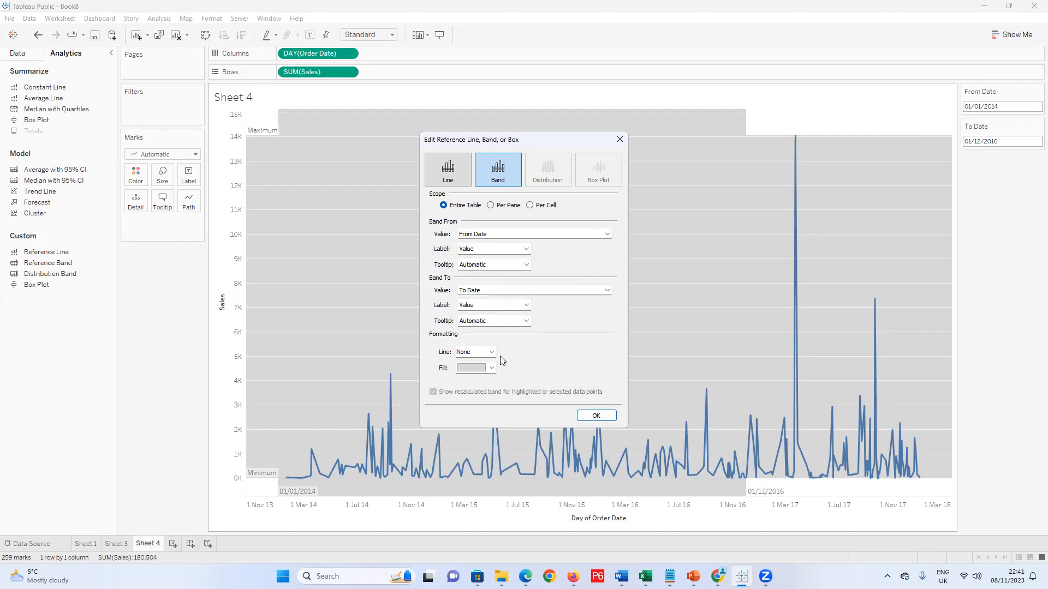
Outline the date reference band's boundaries with the thinnest solid black line
{"action": "left_click", "coordinate": [491, 352]}
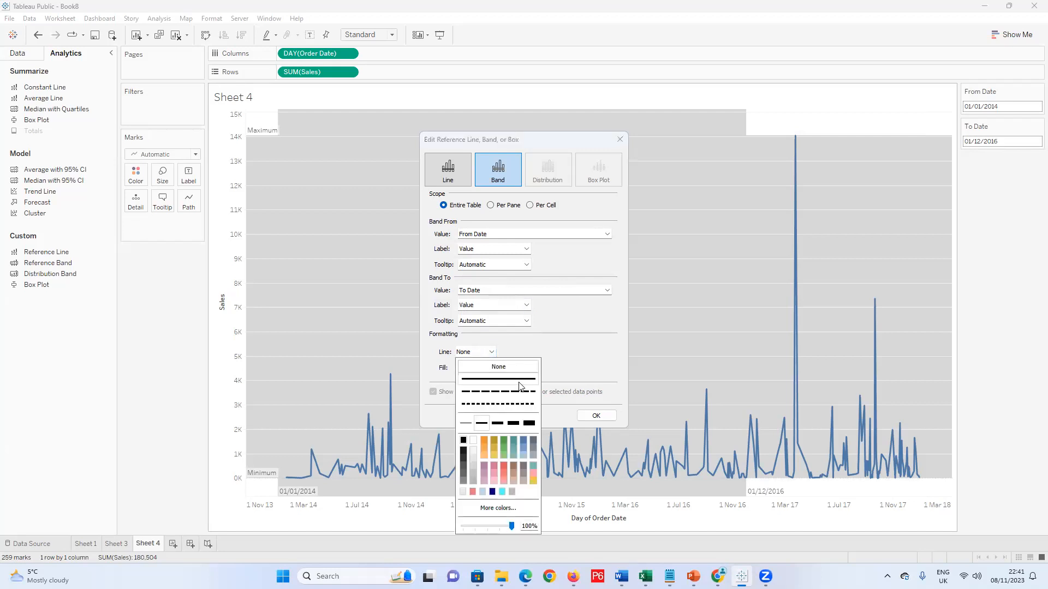
{"action": "left_click", "coordinate": [467, 429]}
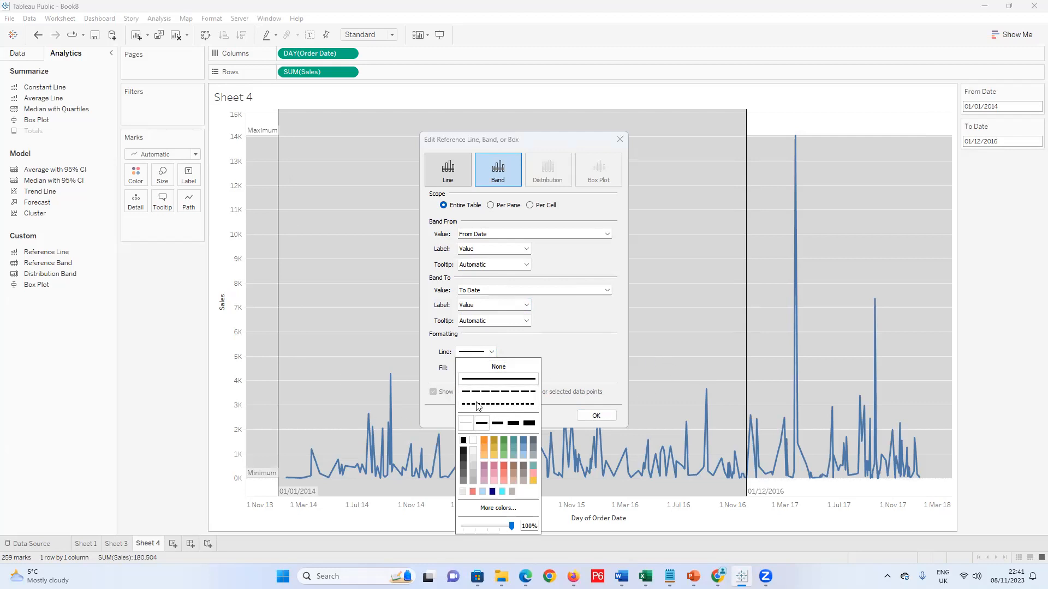
{"action": "left_click", "coordinate": [485, 366]}
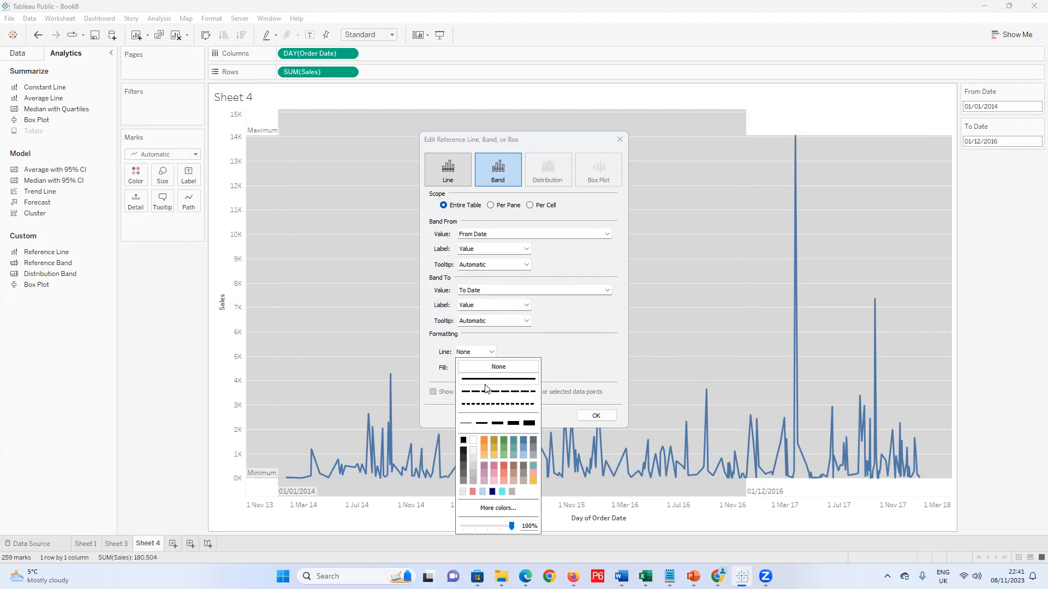
{"action": "left_click", "coordinate": [492, 352]}
{"action": "left_click", "coordinate": [465, 423]}
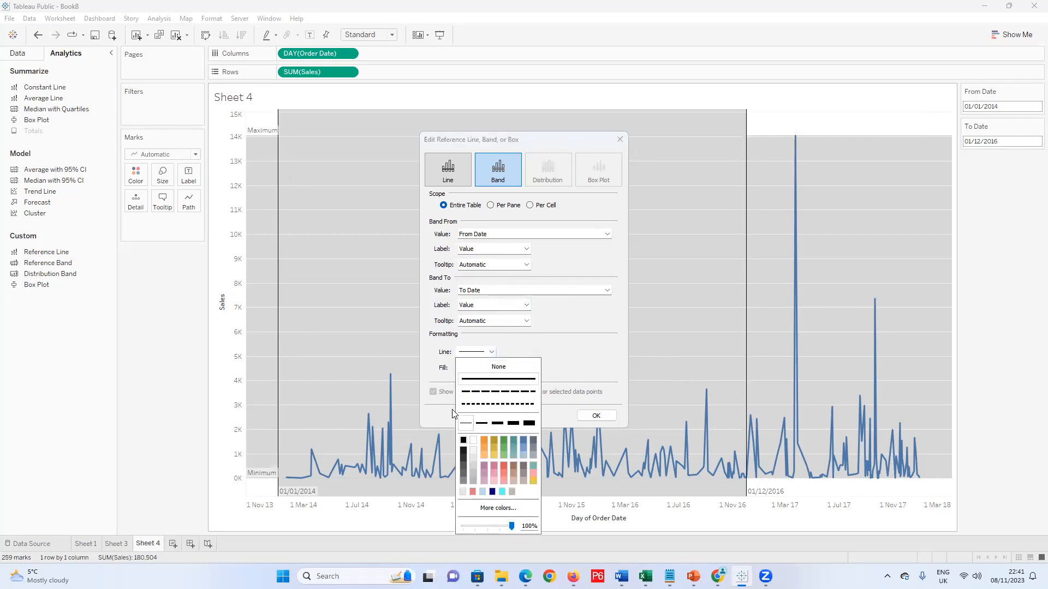
{"action": "left_click", "coordinate": [437, 380]}
Try several pale fill colours for the date reference band
{"action": "left_click", "coordinate": [491, 368]}
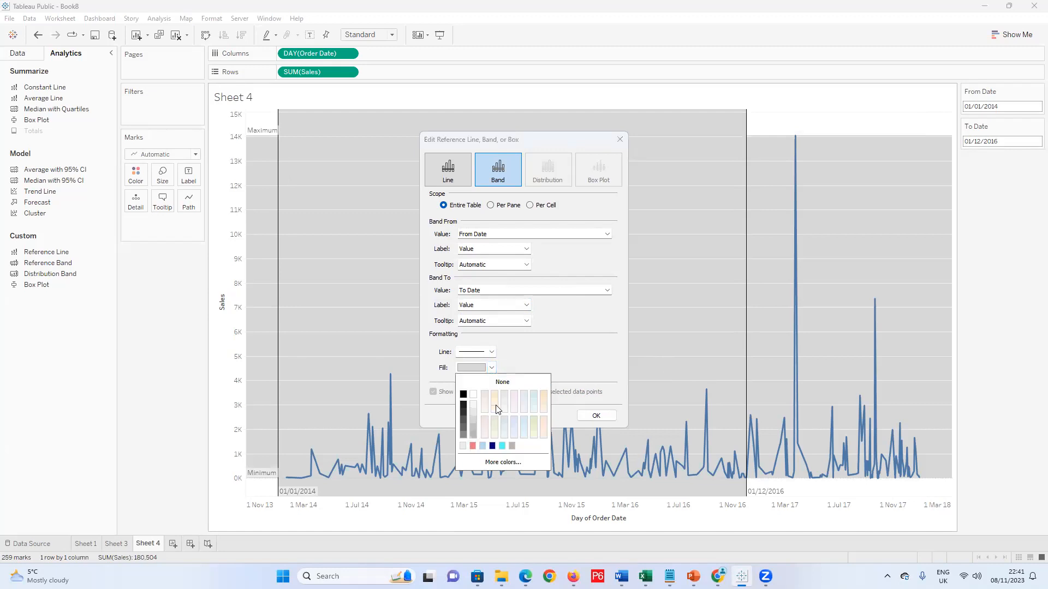
{"action": "left_click", "coordinate": [492, 409]}
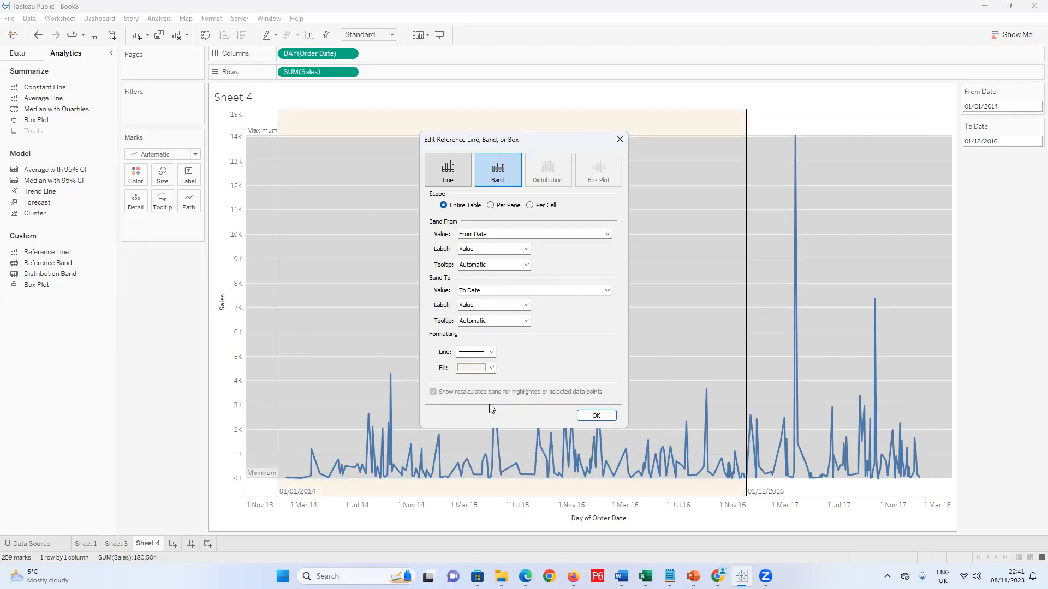
{"action": "left_click", "coordinate": [492, 369]}
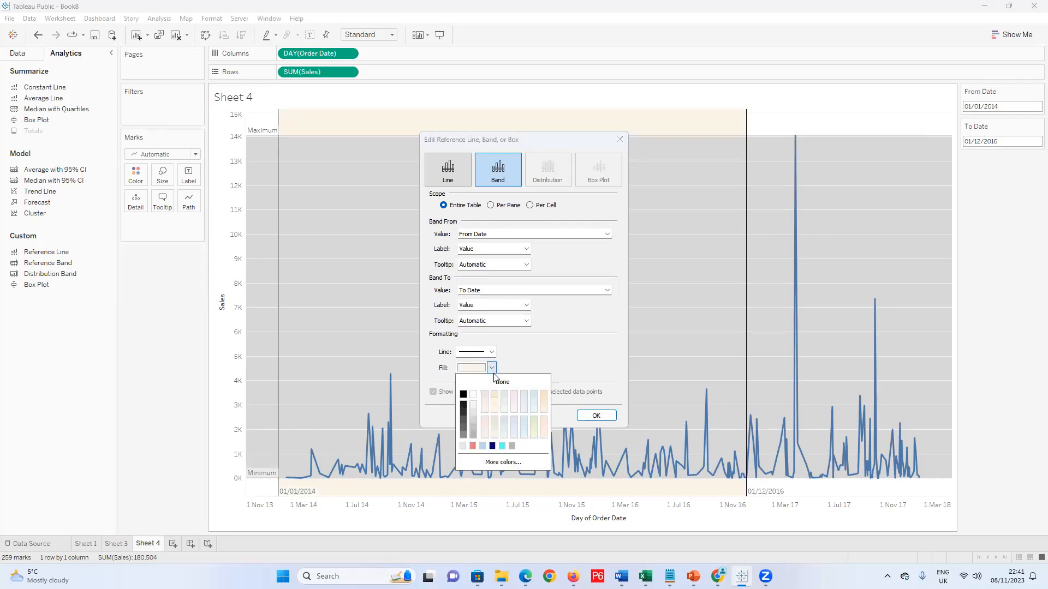
{"action": "left_click", "coordinate": [511, 406]}
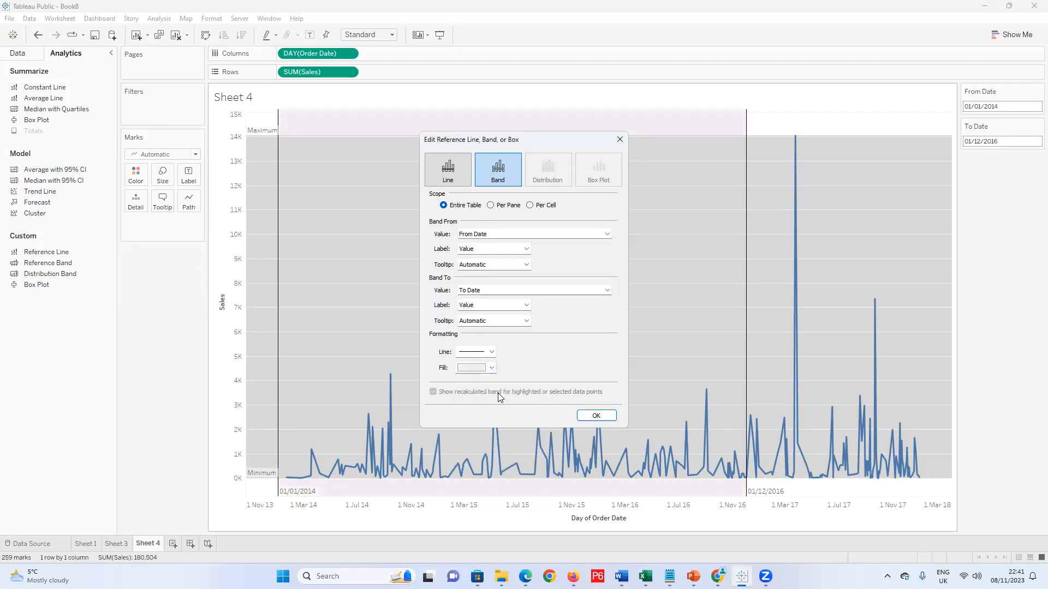
{"action": "left_click", "coordinate": [492, 368]}
{"action": "left_click", "coordinate": [494, 395]}
{"action": "left_click", "coordinate": [491, 369]}
{"action": "left_click", "coordinate": [484, 399]}
{"action": "left_click", "coordinate": [490, 371]}
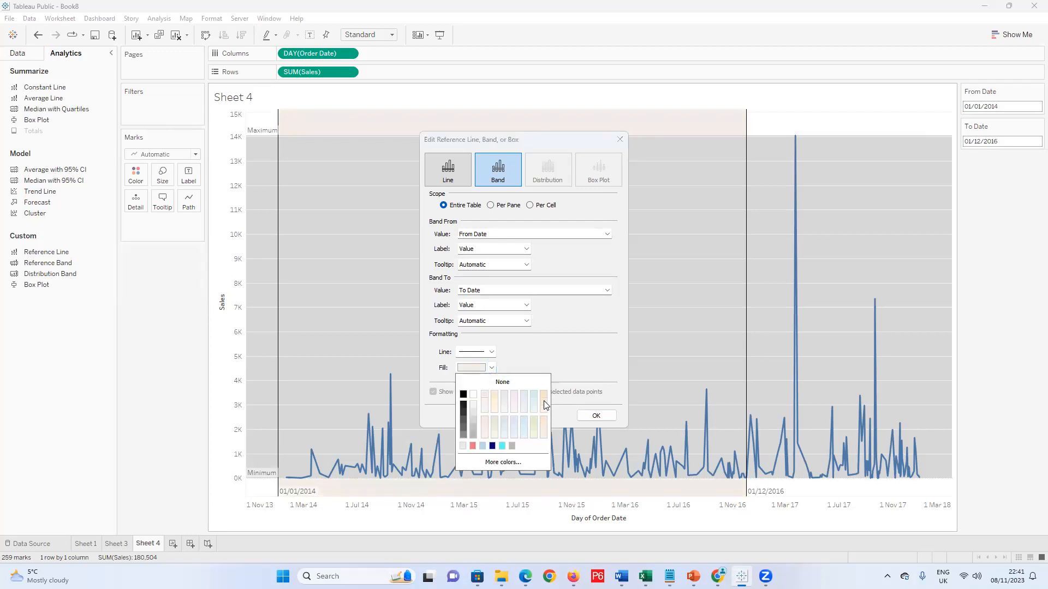
{"action": "left_click", "coordinate": [524, 424]}
Fill the date reference band with light peach and apply the band settings
{"action": "left_click", "coordinate": [492, 368]}
{"action": "left_click", "coordinate": [545, 420]}
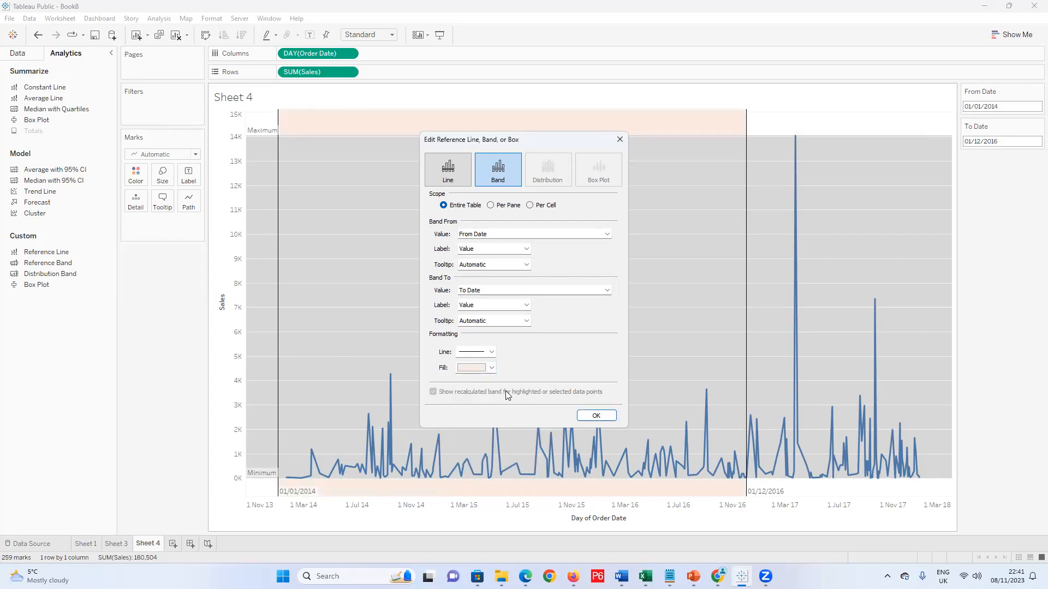
{"action": "left_click", "coordinate": [595, 417]}
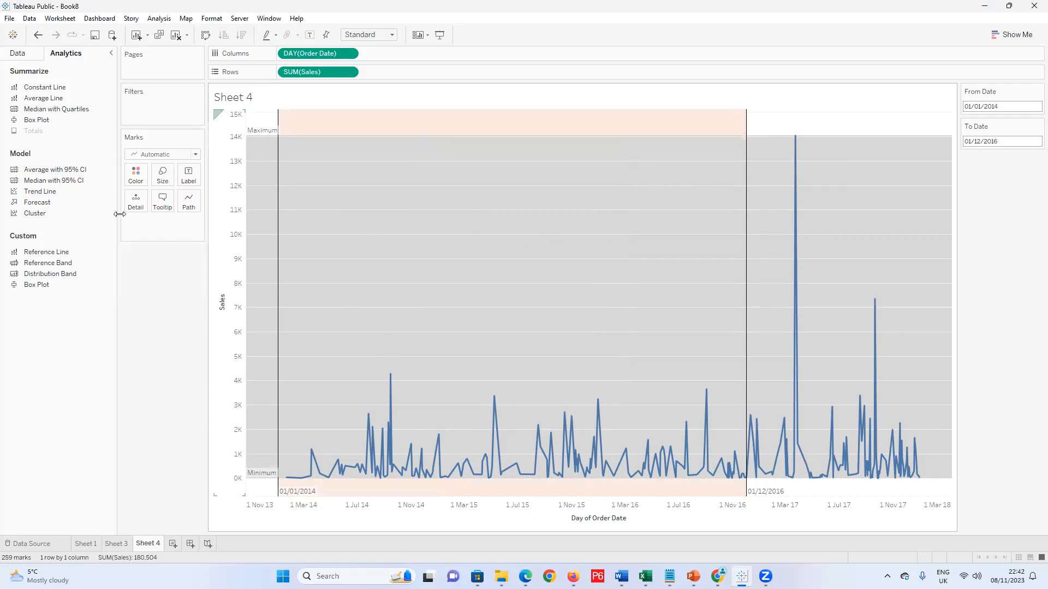
Convert the grey reference band on the Sales axis into a reference line at the minimum of SUM(Sales) for the entire table
{"action": "right_click", "coordinate": [364, 119]}
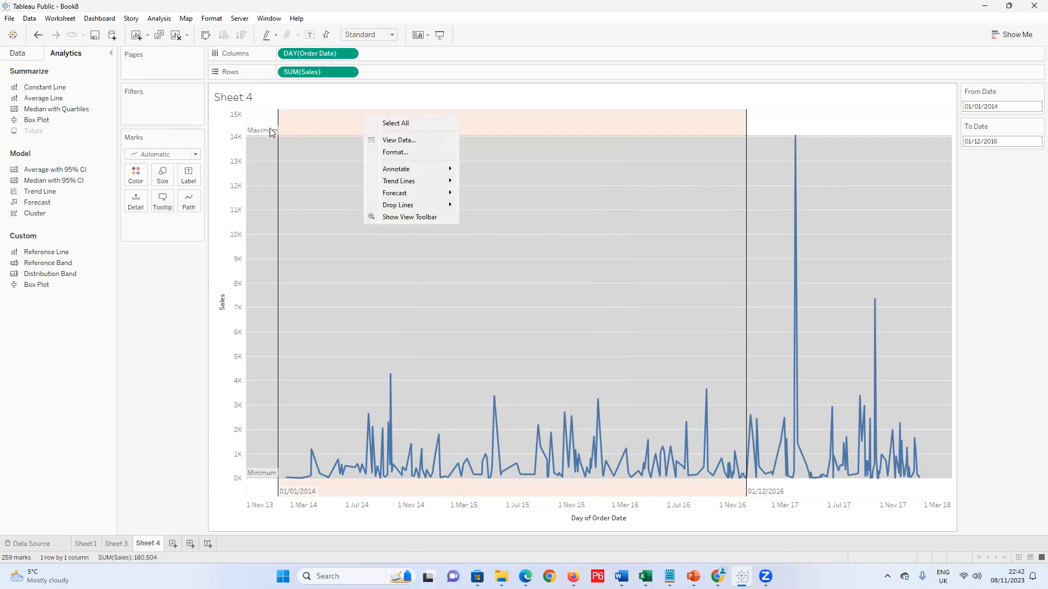
{"action": "left_click", "coordinate": [272, 133]}
{"action": "right_click", "coordinate": [271, 133]}
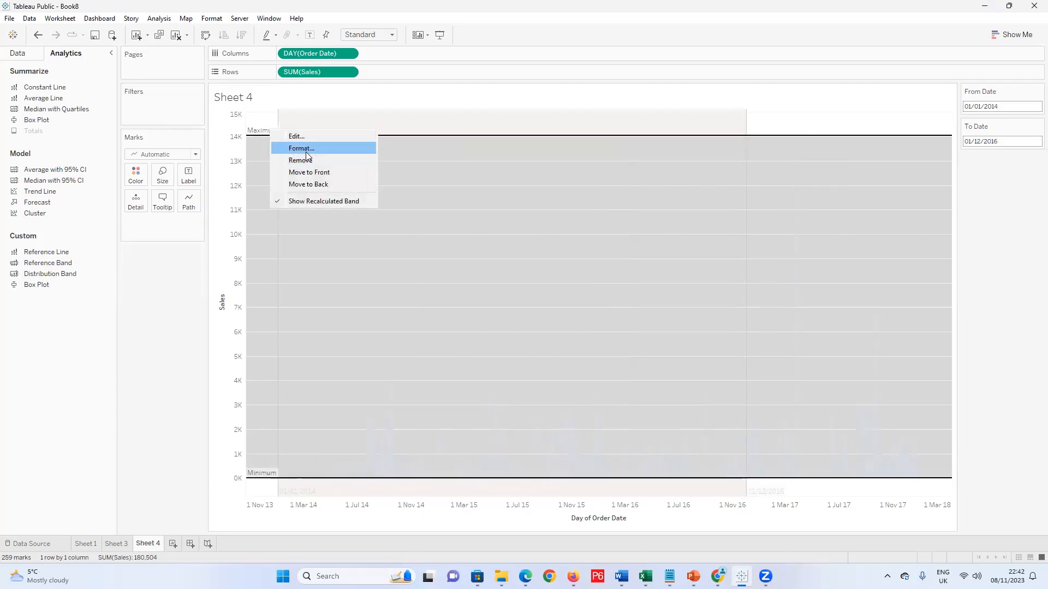
{"action": "left_click", "coordinate": [308, 138]}
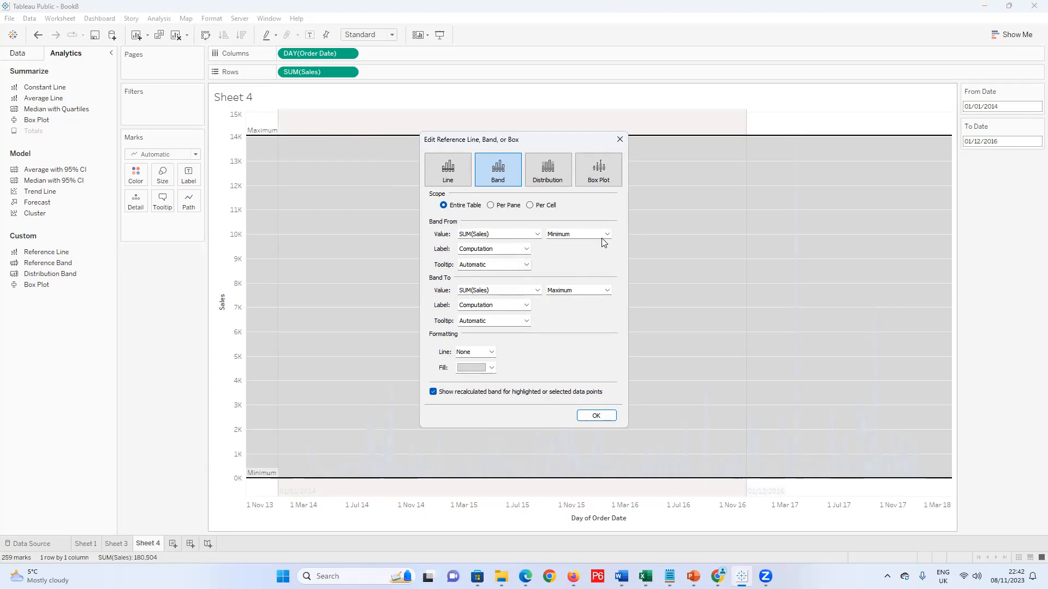
{"action": "left_click", "coordinate": [537, 234]}
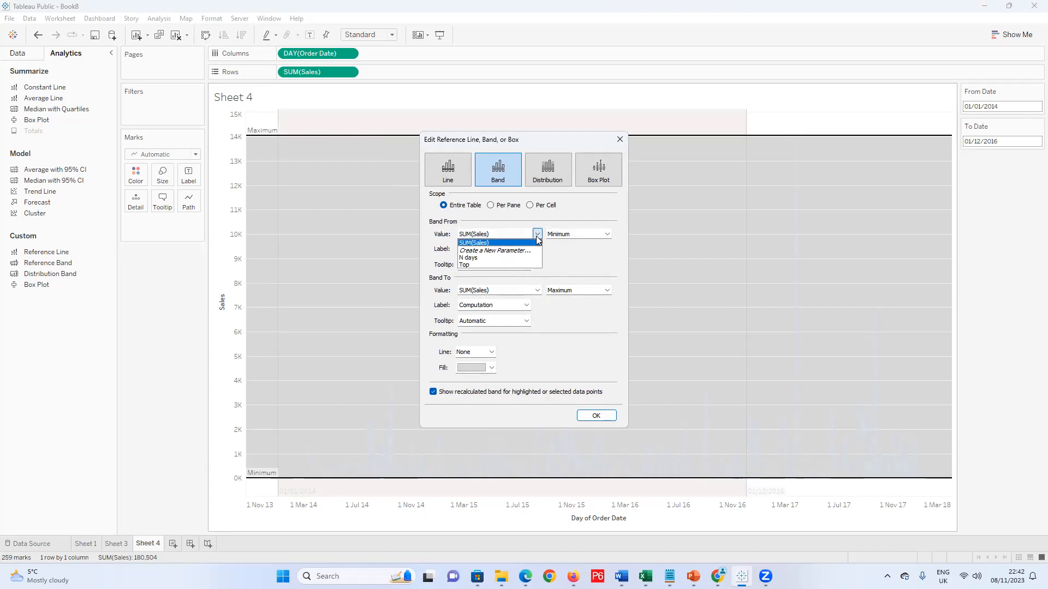
{"action": "left_click", "coordinate": [562, 249]}
{"action": "left_click", "coordinate": [449, 171]}
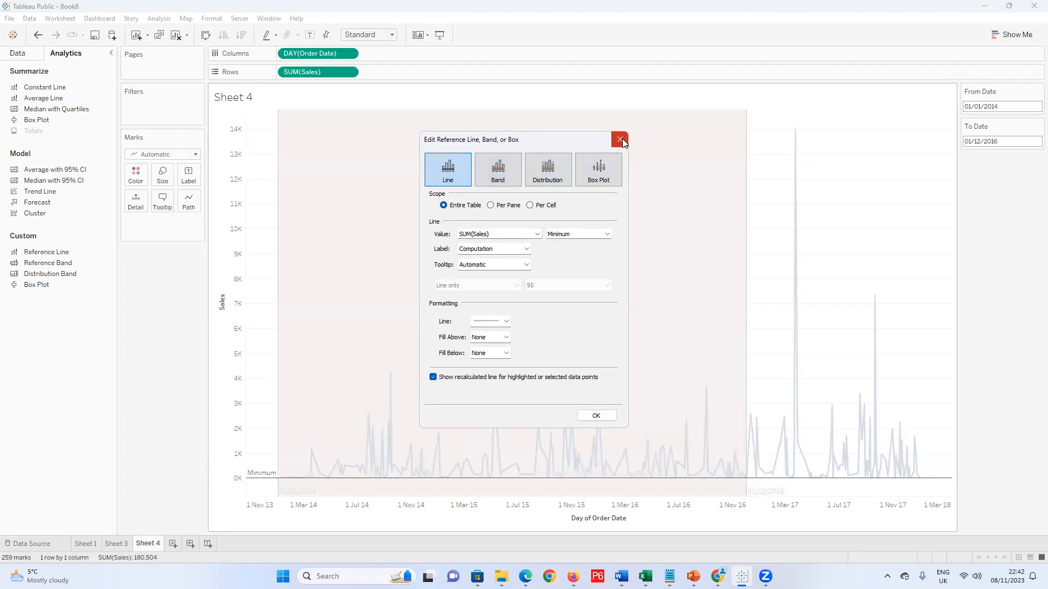
{"action": "left_click", "coordinate": [596, 416]}
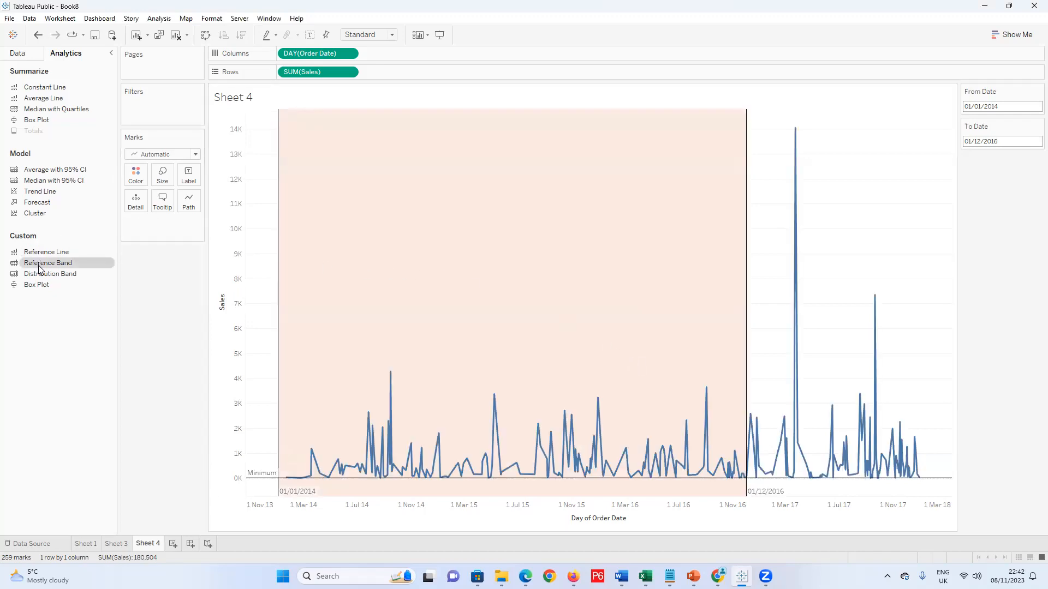
Try the date reference band as a reference line, and return it to a band from From Date to To Date
{"action": "right_click", "coordinate": [320, 150]}
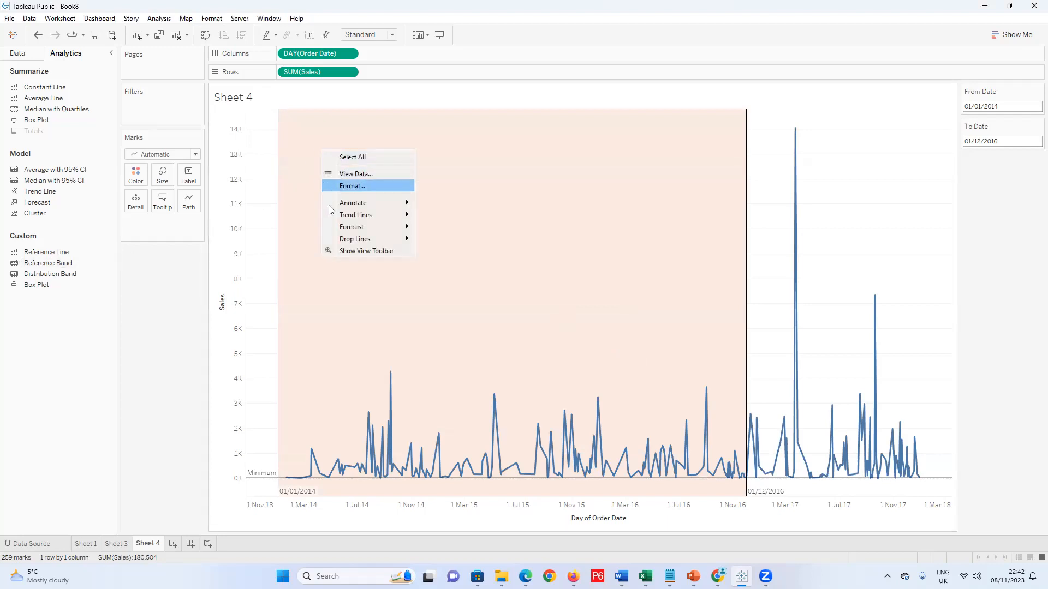
{"action": "right_click", "coordinate": [282, 201]}
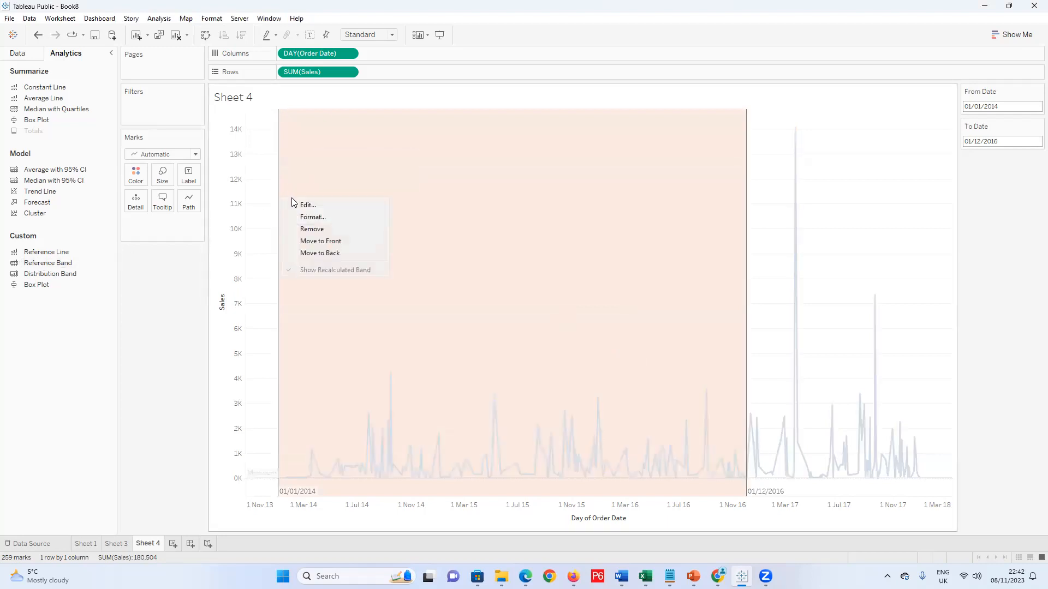
{"action": "left_click", "coordinate": [313, 205]}
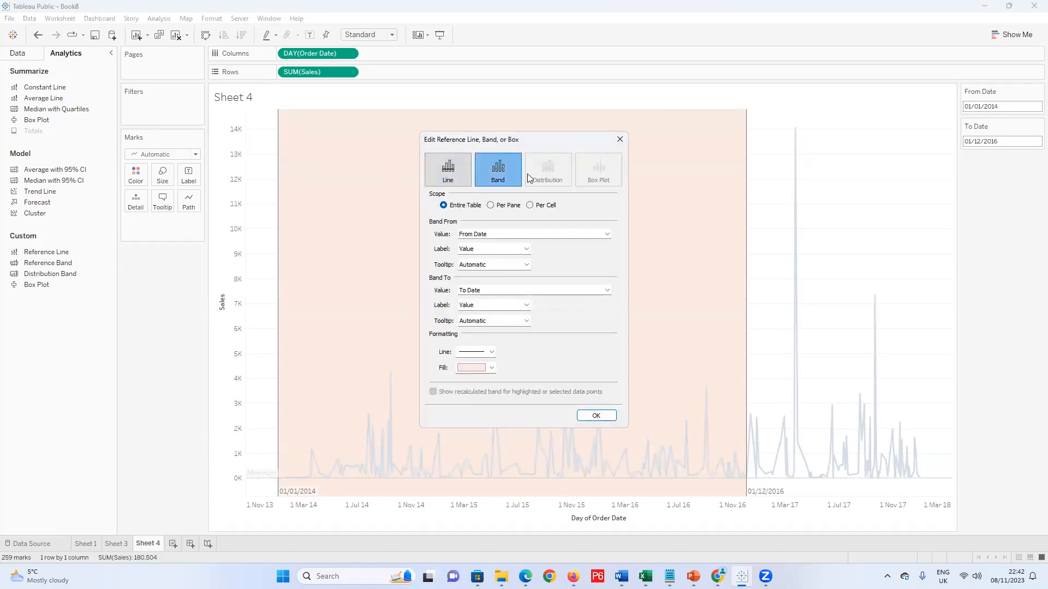
{"action": "left_click", "coordinate": [459, 183]}
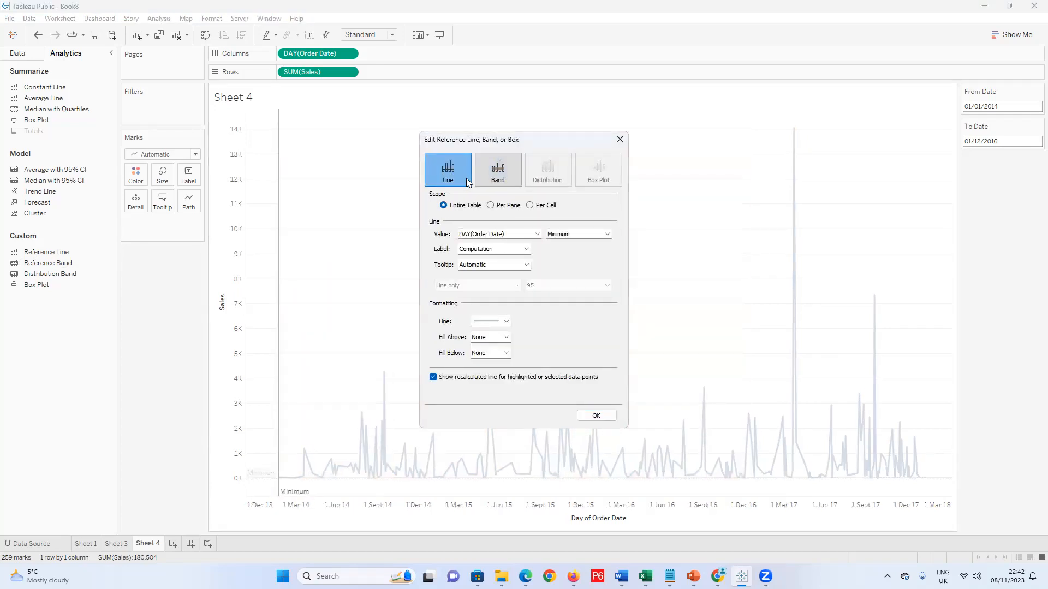
{"action": "left_click", "coordinate": [489, 181]}
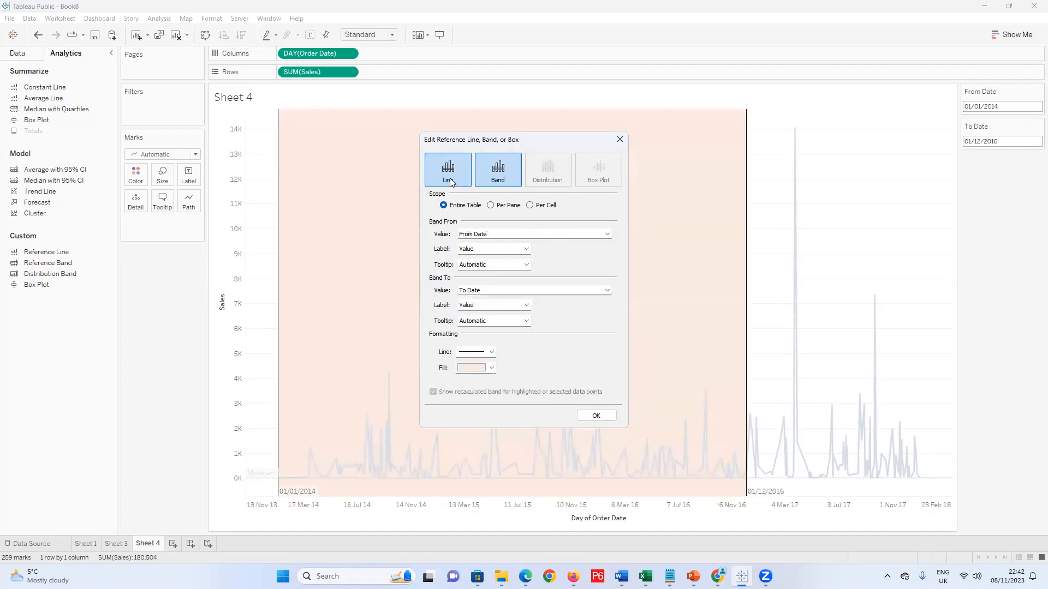
{"action": "left_click", "coordinate": [450, 177]}
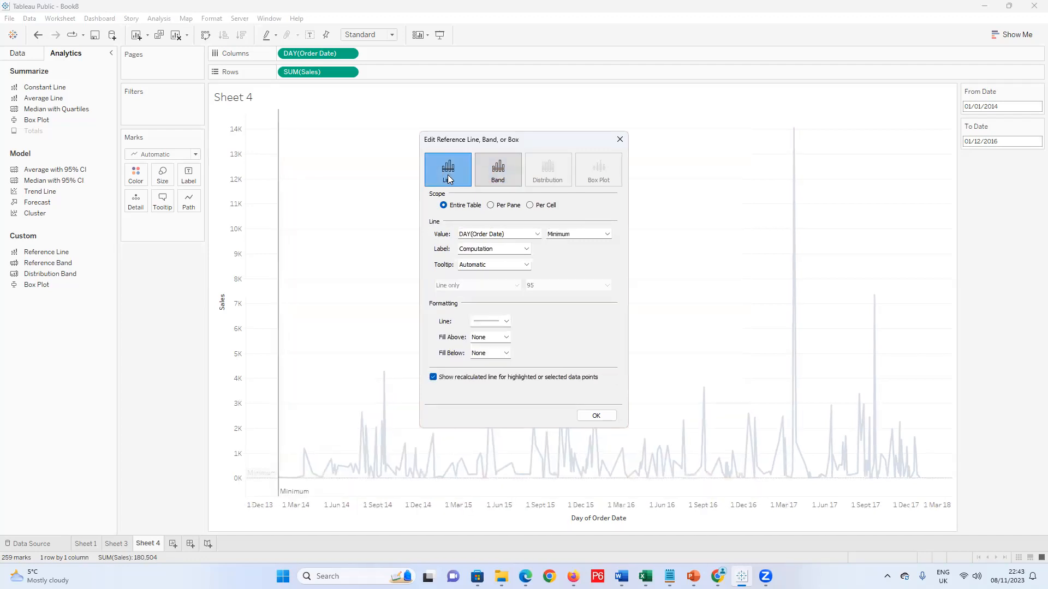
{"action": "left_click", "coordinate": [502, 174]}
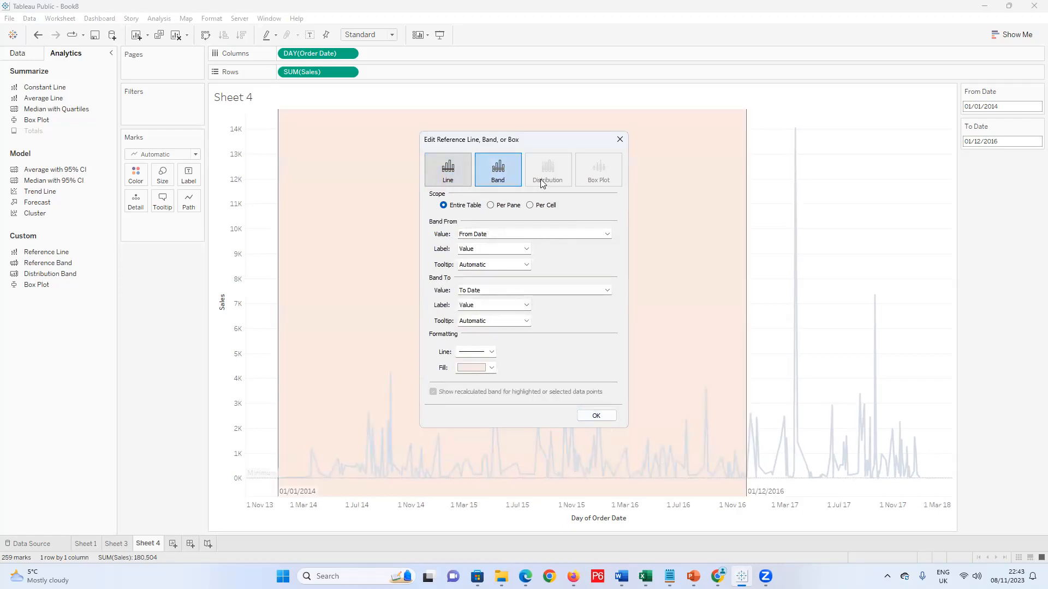
{"action": "left_click", "coordinate": [456, 178]}
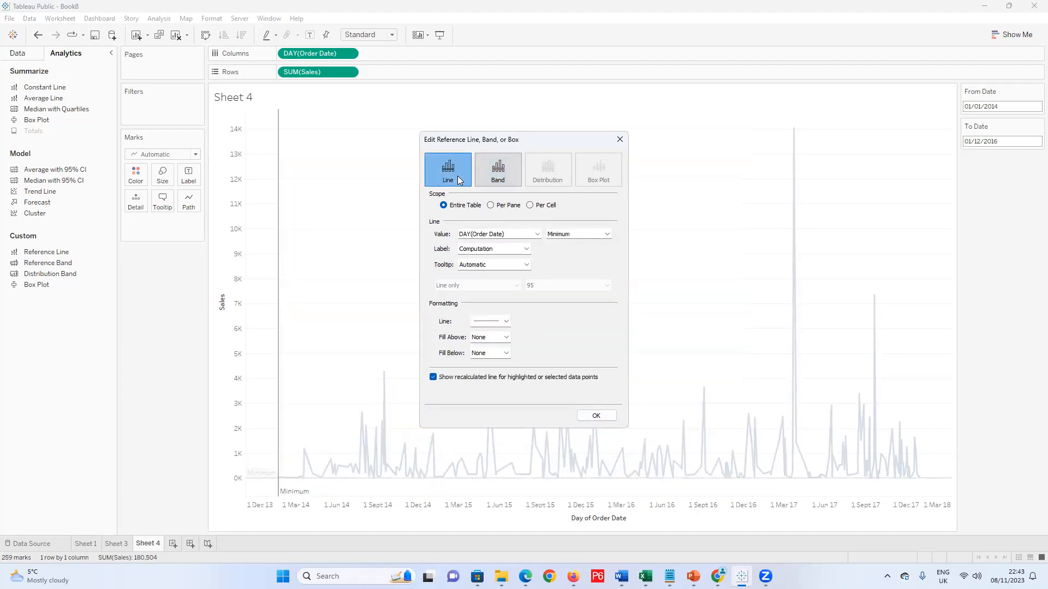
{"action": "left_click", "coordinate": [484, 165]}
{"action": "left_click", "coordinate": [596, 416]}
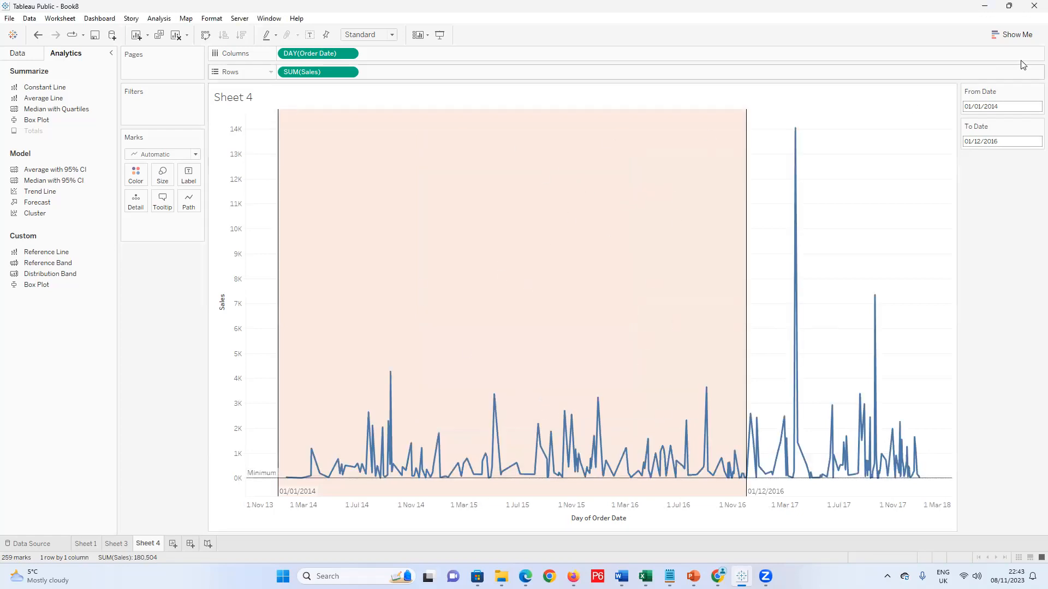
Set the From Date parameter to 25/04/2014
{"action": "left_click", "coordinate": [1006, 108]}
{"action": "left_click", "coordinate": [1032, 118]}
{"action": "left_click", "coordinate": [1032, 118]}
{"action": "left_click", "coordinate": [1031, 118]}
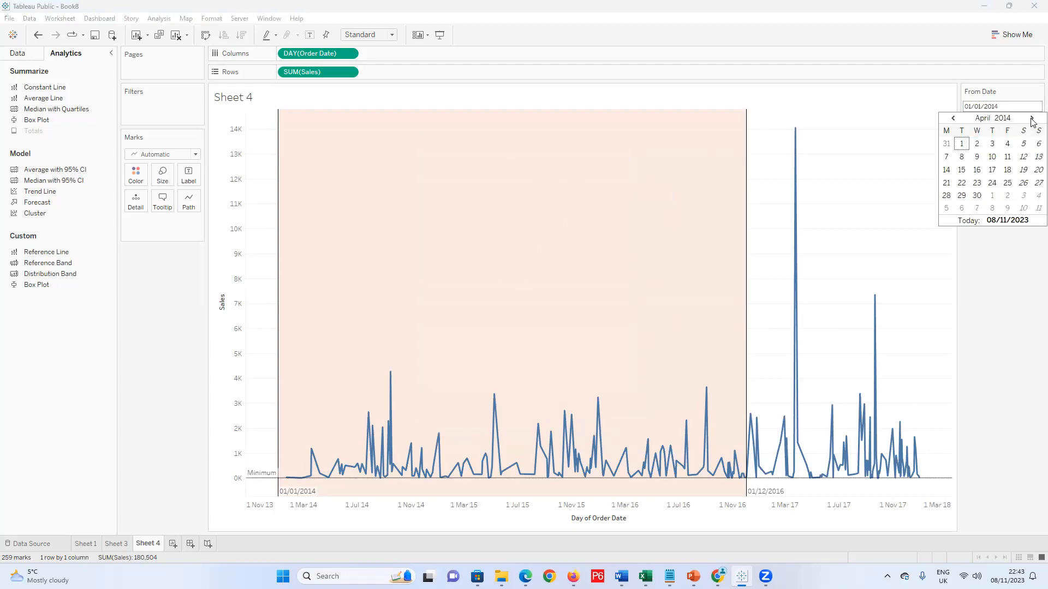
{"action": "left_click", "coordinate": [1006, 184]}
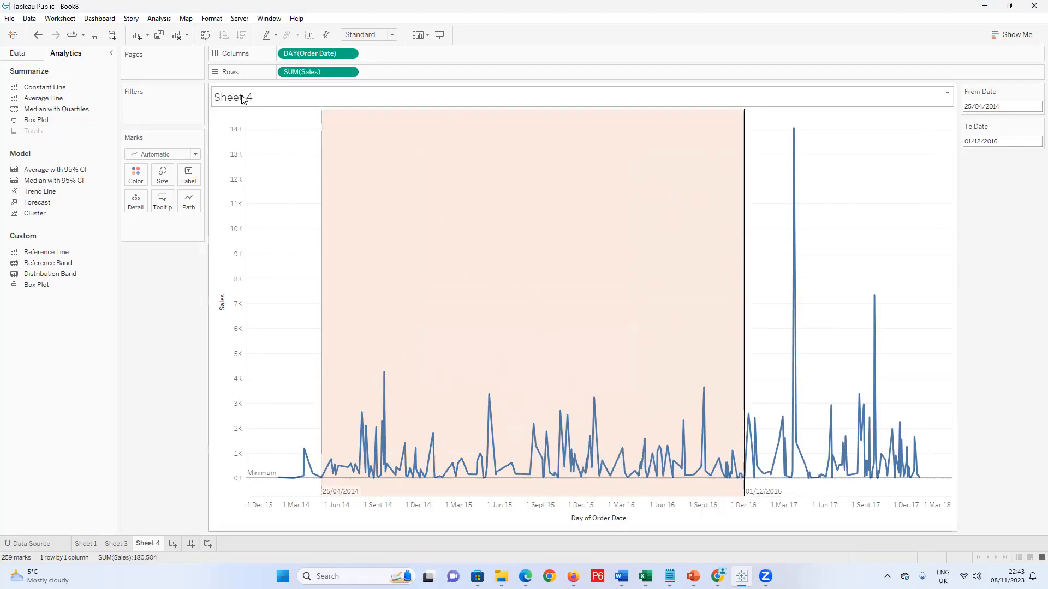
Replace the sheet name in the chart title with the text "Sales from to"
{"action": "double_click", "coordinate": [282, 97]}
{"action": "left_click_drag", "start_coordinate": [451, 282], "coordinate": [293, 282]}
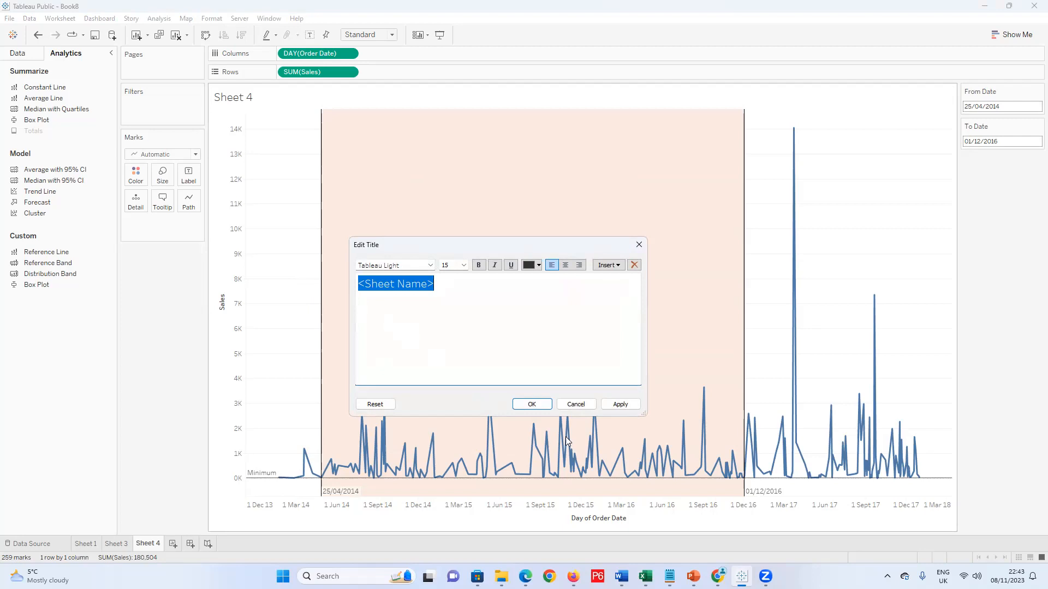
{"action": "type", "text": "Sales from"}
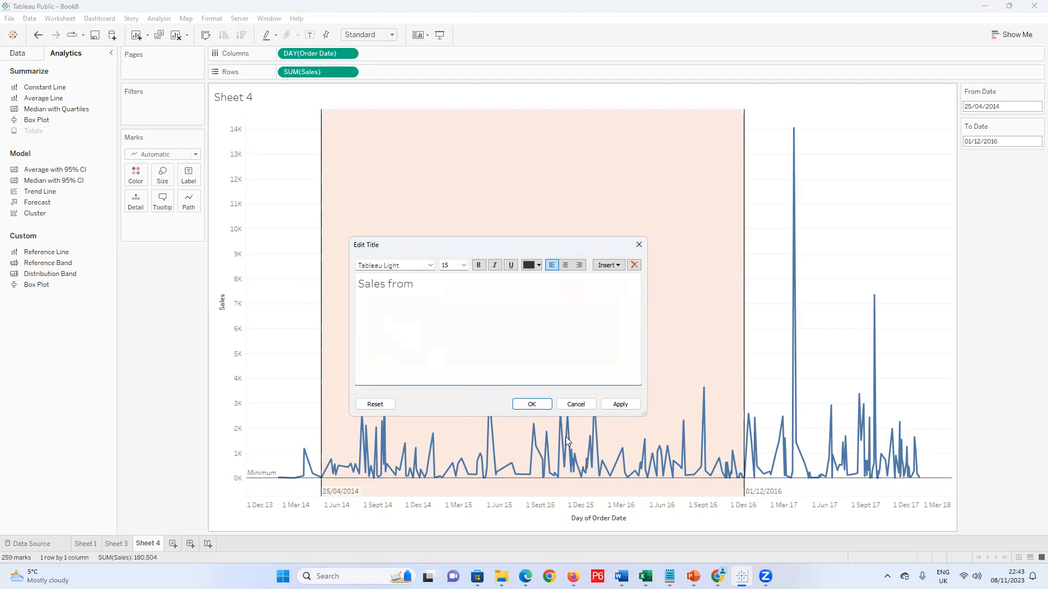
{"action": "type", "text": " to"}
Insert the From Date parameter after "from" and the To Date parameter after "to" in the title, and apply it
{"action": "left_click", "coordinate": [413, 287]}
{"action": "left_click", "coordinate": [608, 265]}
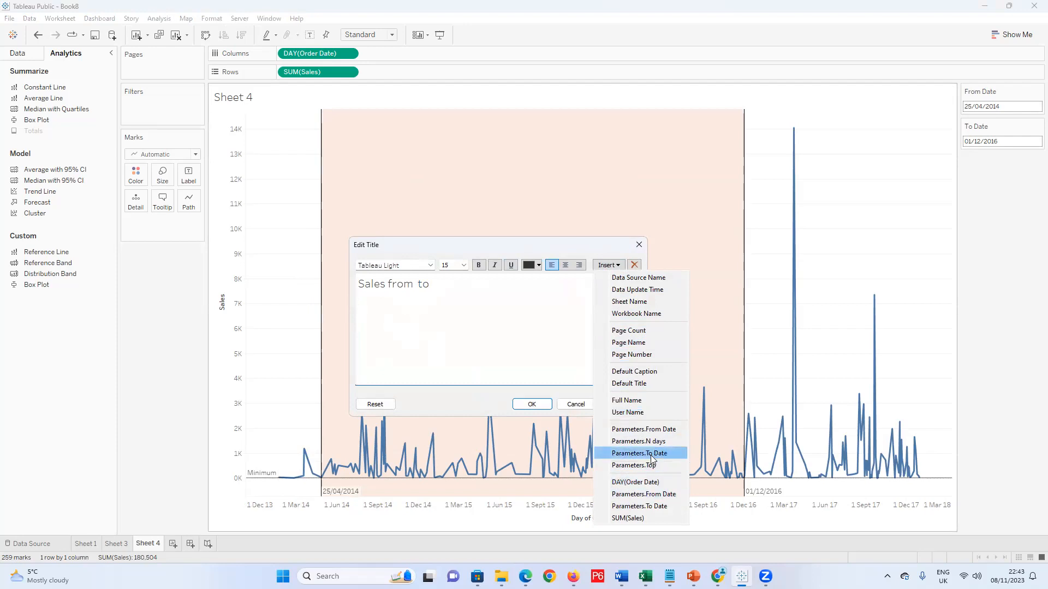
{"action": "left_click", "coordinate": [655, 430]}
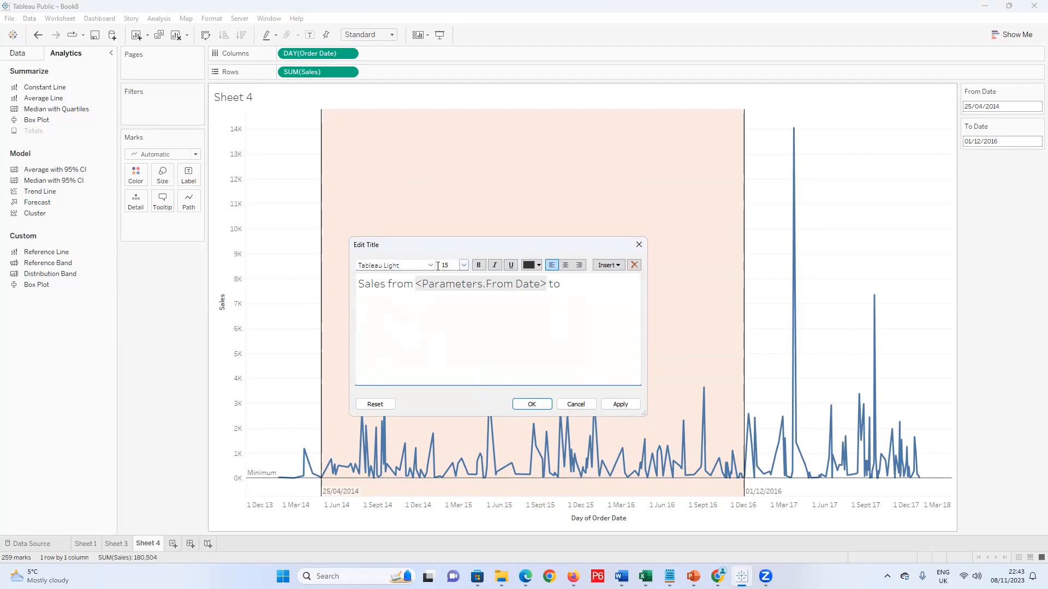
{"action": "left_click", "coordinate": [604, 268]}
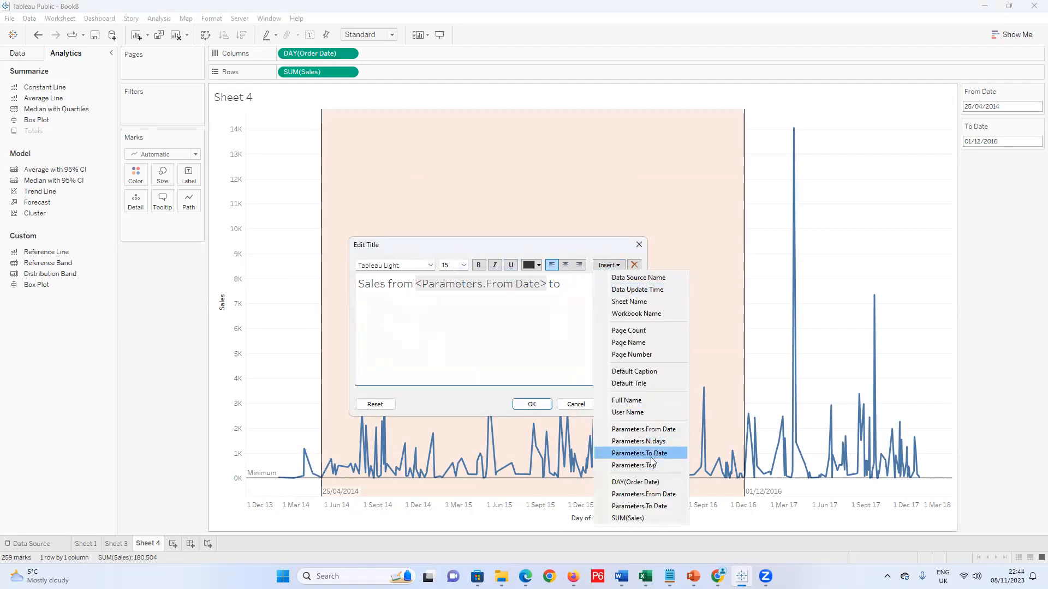
{"action": "left_click", "coordinate": [655, 453]}
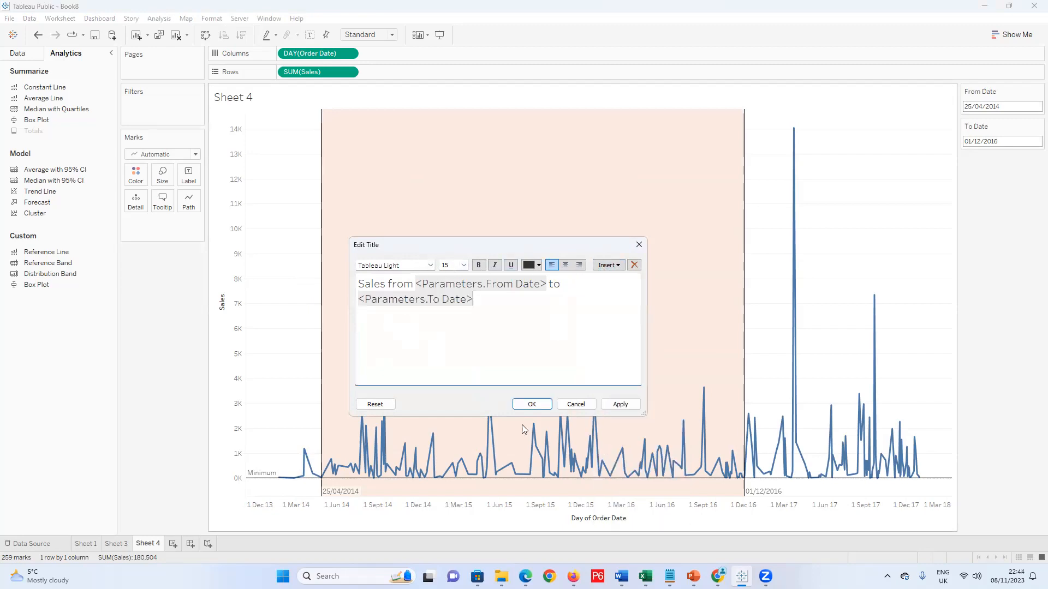
{"action": "left_click", "coordinate": [619, 408]}
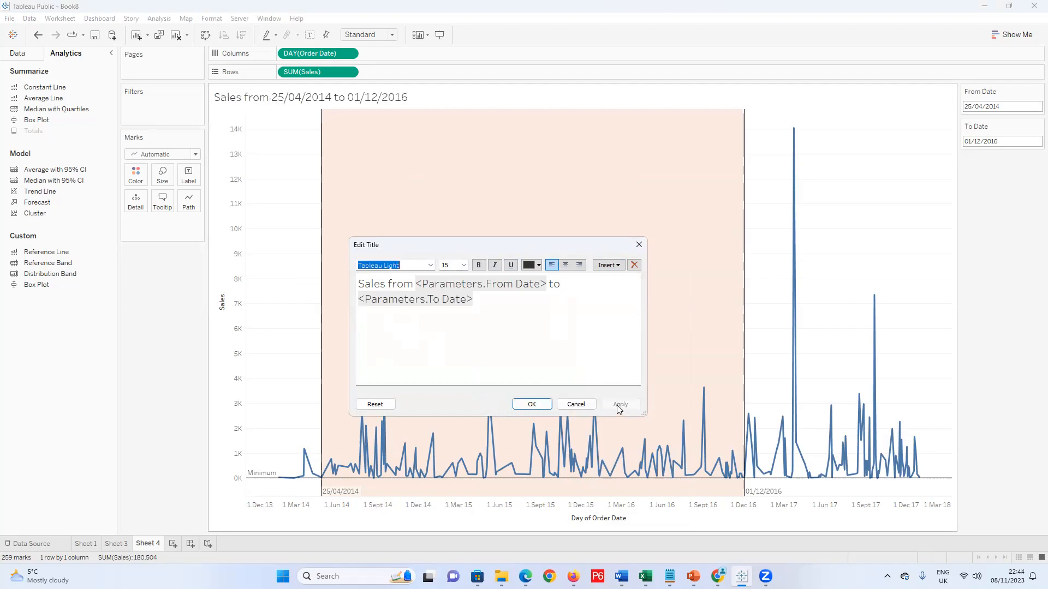
{"action": "left_click", "coordinate": [510, 302]}
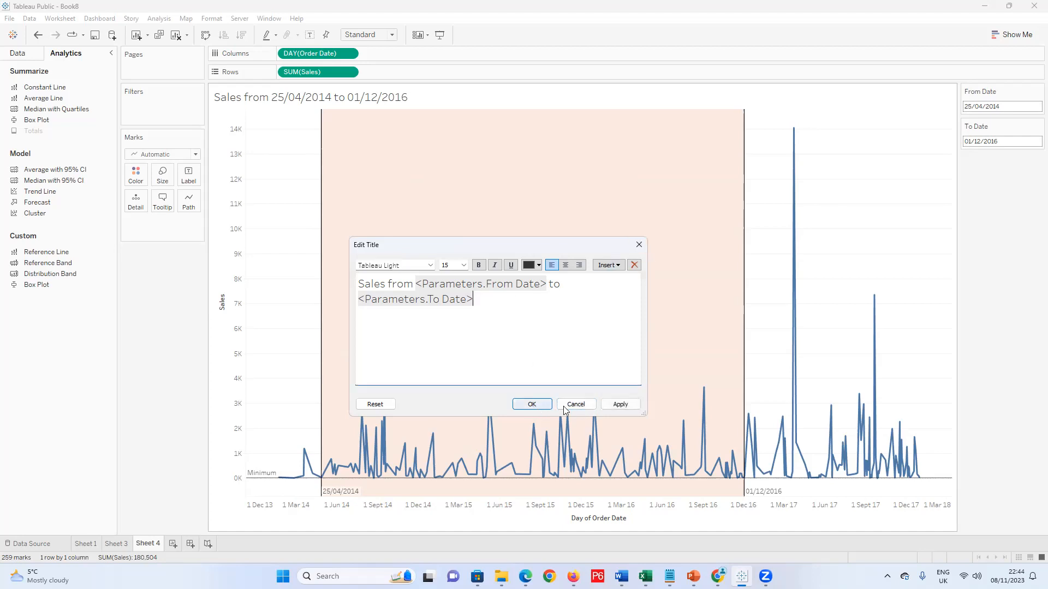
{"action": "left_click", "coordinate": [532, 404]}
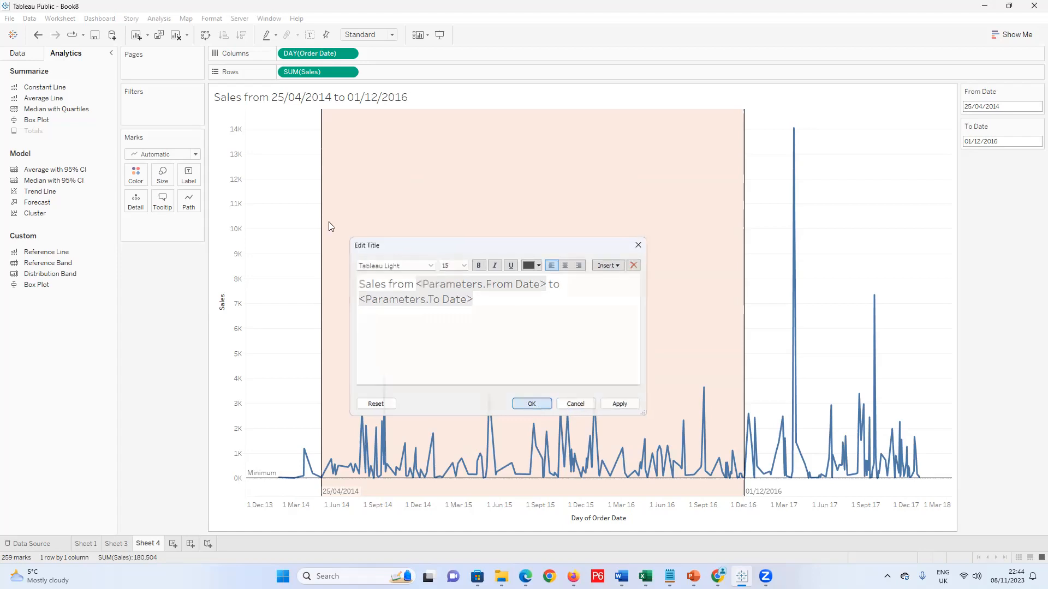
Add the word "is" at the end of the chart title
{"action": "double_click", "coordinate": [401, 100]}
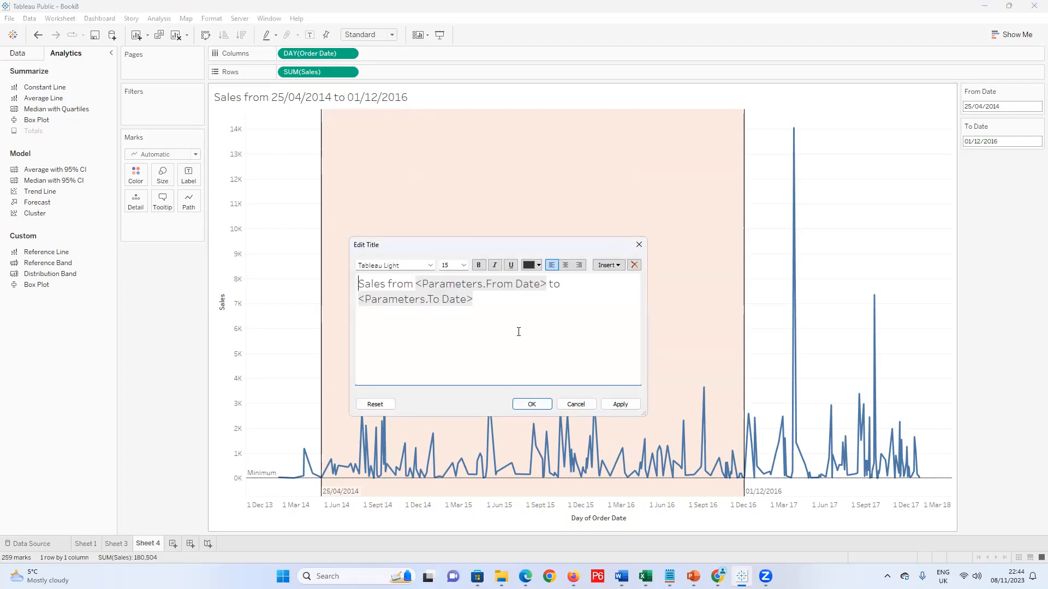
{"action": "type", "text": "is"}
{"action": "left_click", "coordinate": [531, 405]}
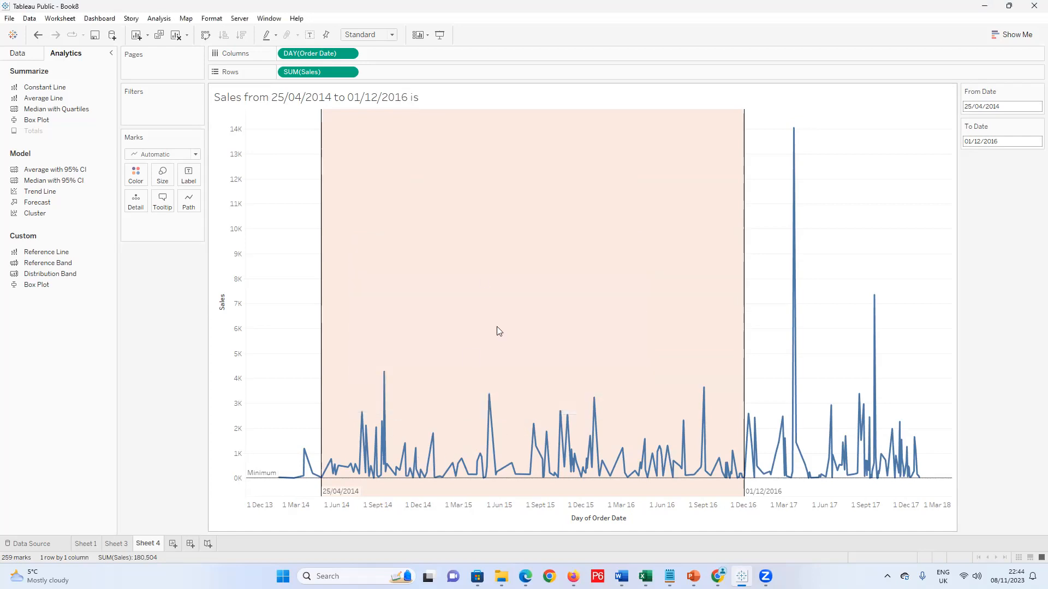
Create a calculated field named "Sale in Date Range"
{"action": "left_click", "coordinate": [29, 53]}
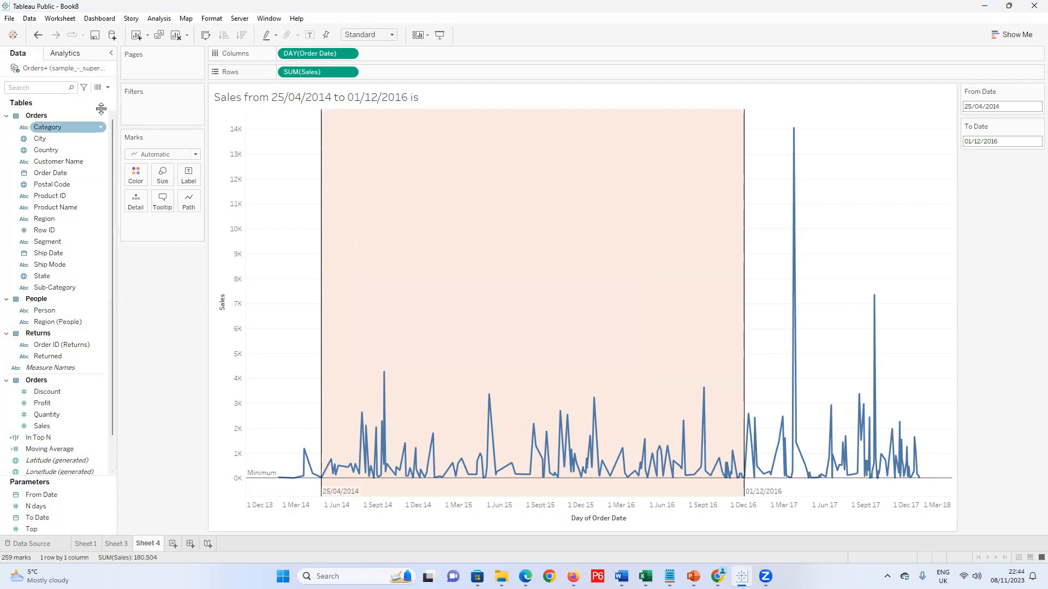
{"action": "left_click", "coordinate": [107, 88]}
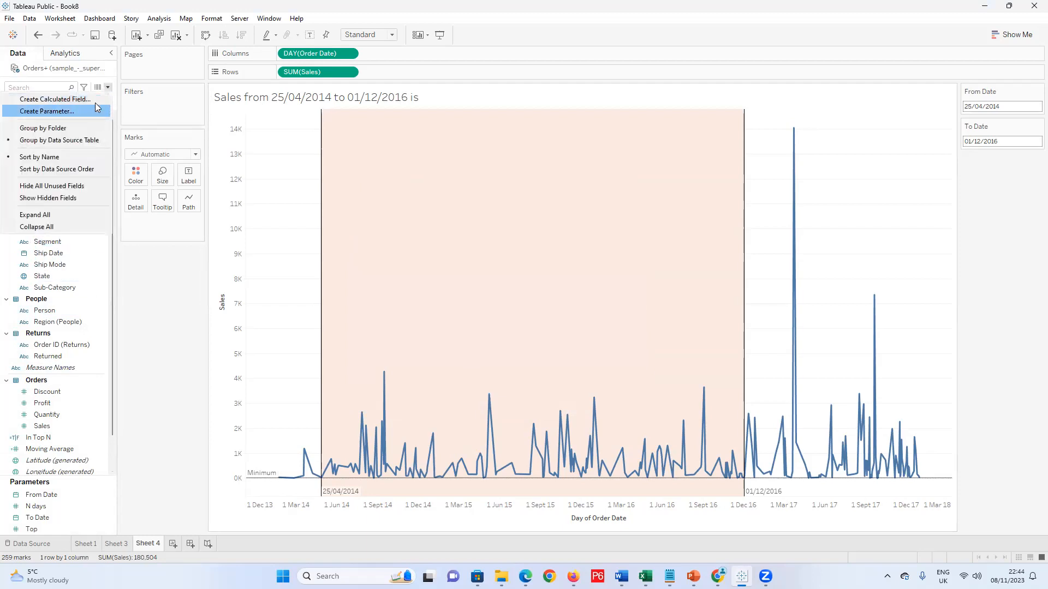
{"action": "left_click", "coordinate": [95, 99]}
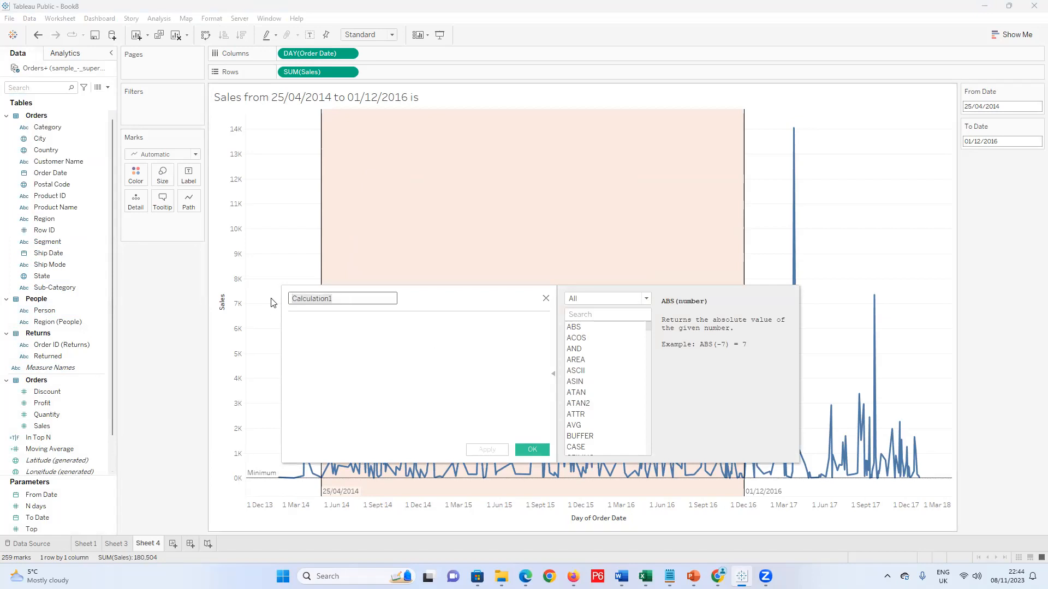
{"action": "type", "text": "Sale in date"}
{"action": "key", "text": "BackSpace"}
{"action": "key", "text": "BackSpace"}
{"action": "key", "text": "BackSpace"}
{"action": "key", "text": "BackSpace"}
{"action": "type", "text": "Date Range"}
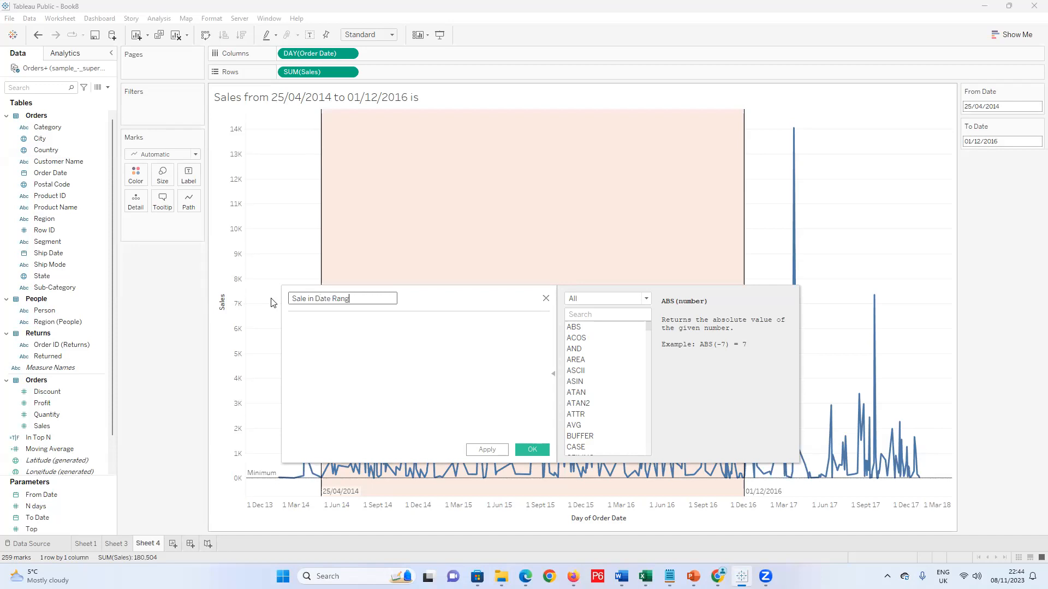
Begin the calculation's formula with the condition IF [Order Date] >= [From Date]
{"action": "left_click", "coordinate": [362, 322]}
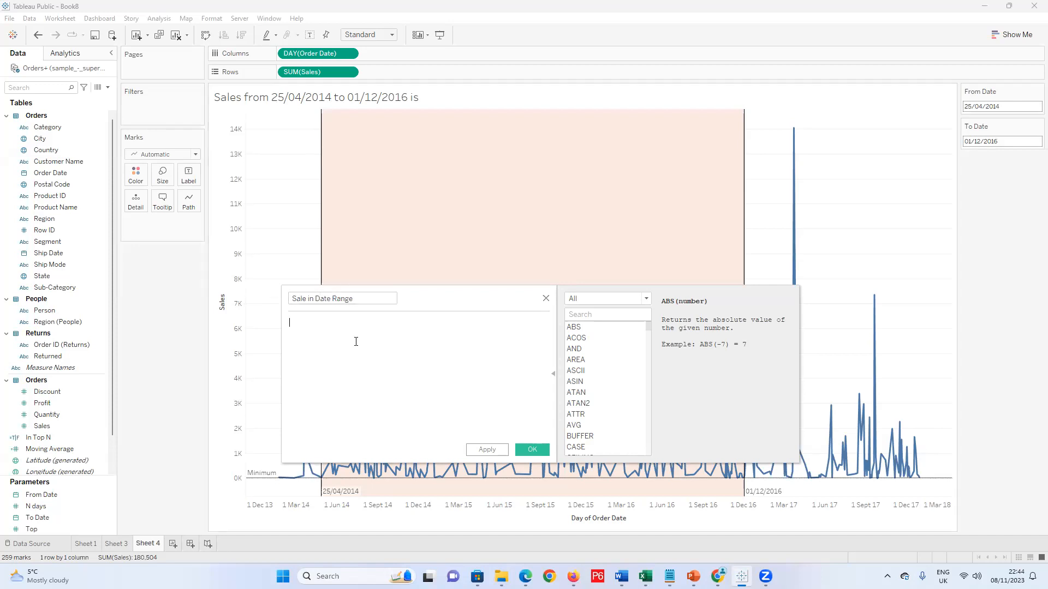
{"action": "type", "text": "IF"}
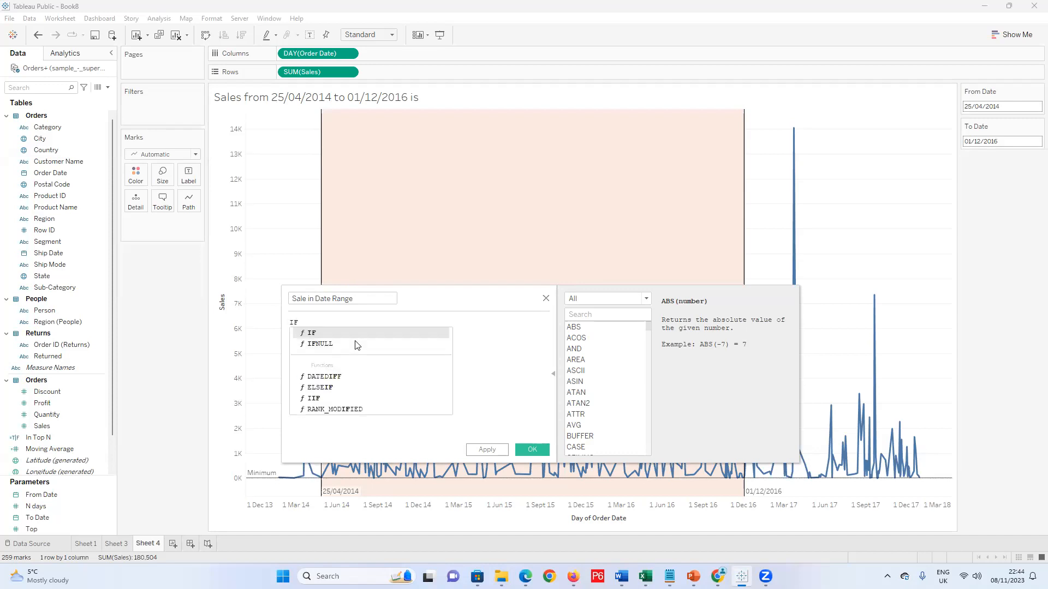
{"action": "left_click", "coordinate": [350, 334]}
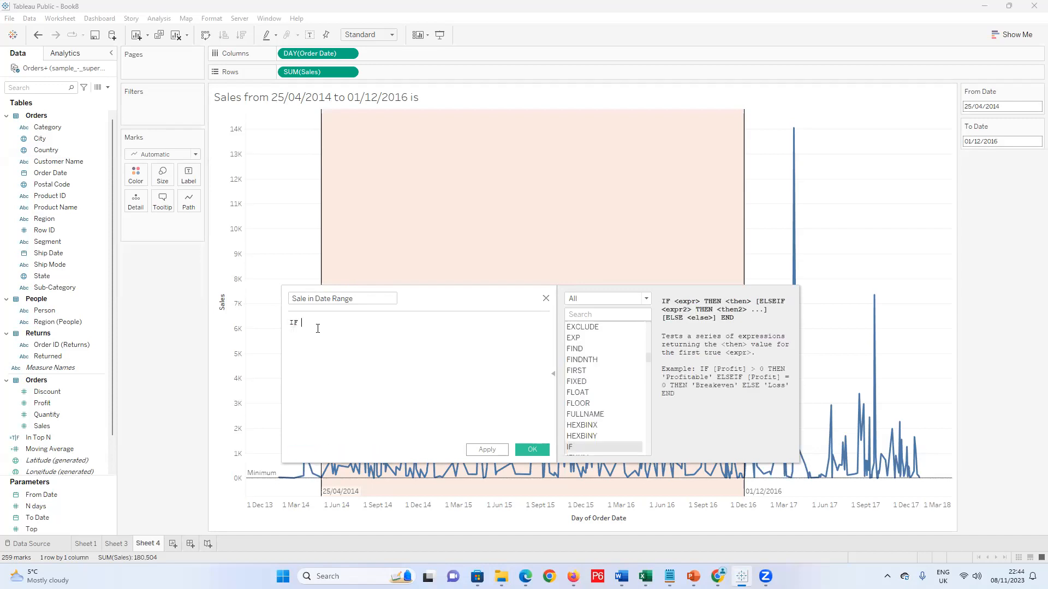
{"action": "key", "text": "BackSpace"}
{"action": "key", "text": "BackSpace"}
{"action": "key", "text": "BackSpace"}
{"action": "type", "text": "IF"}
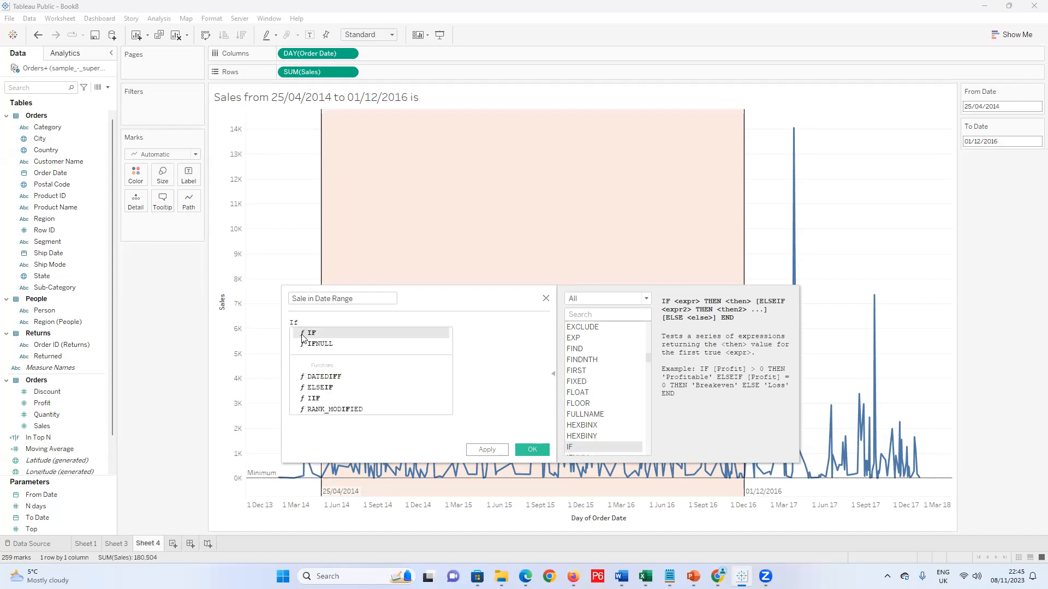
{"action": "left_click", "coordinate": [303, 336]}
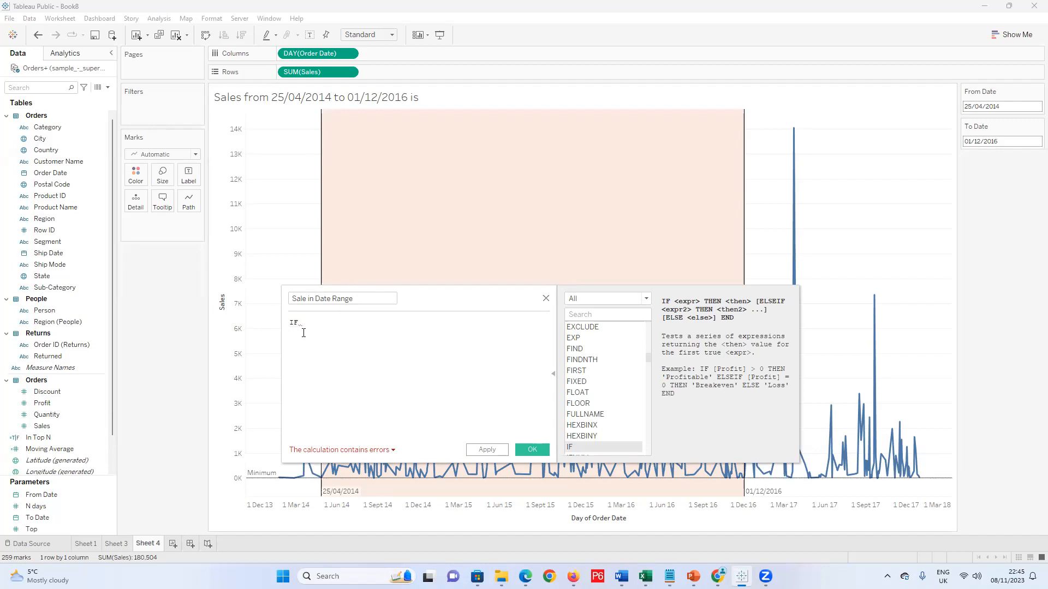
{"action": "type", "text": "o"}
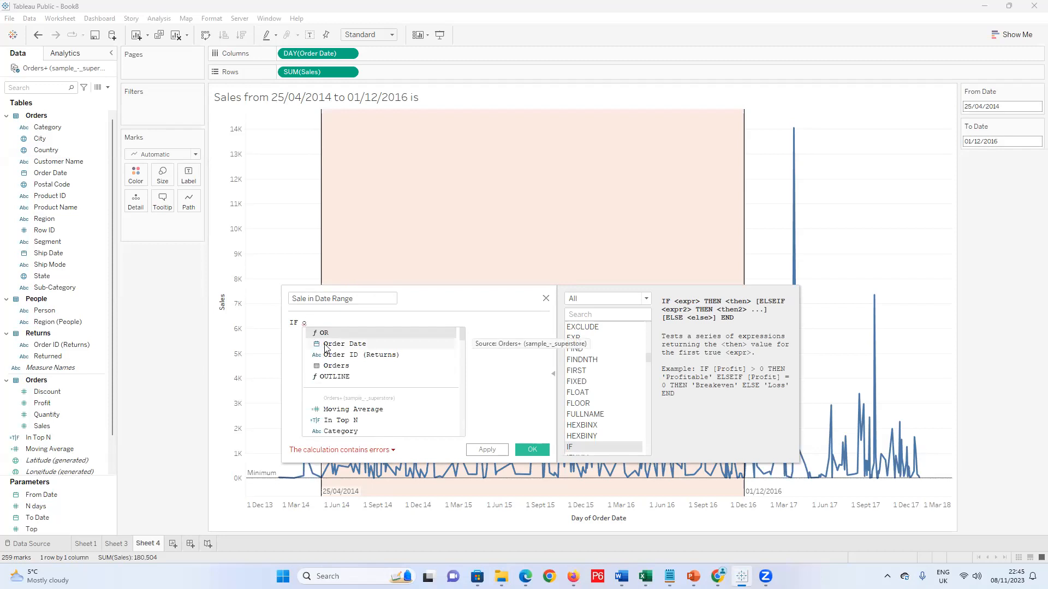
{"action": "double_click", "coordinate": [325, 347]}
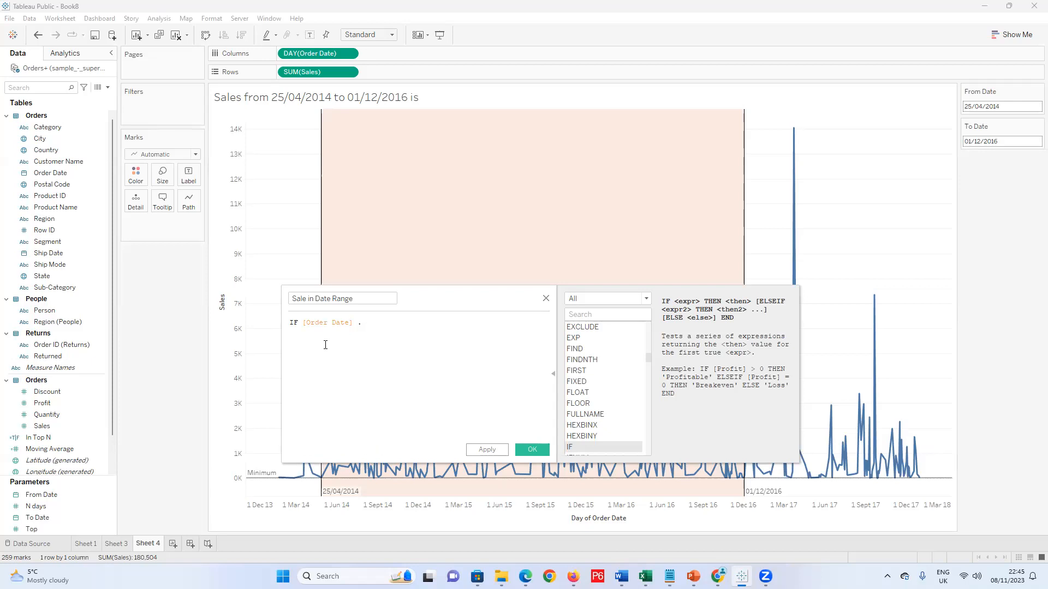
{"action": "type", "text": ">= fr"}
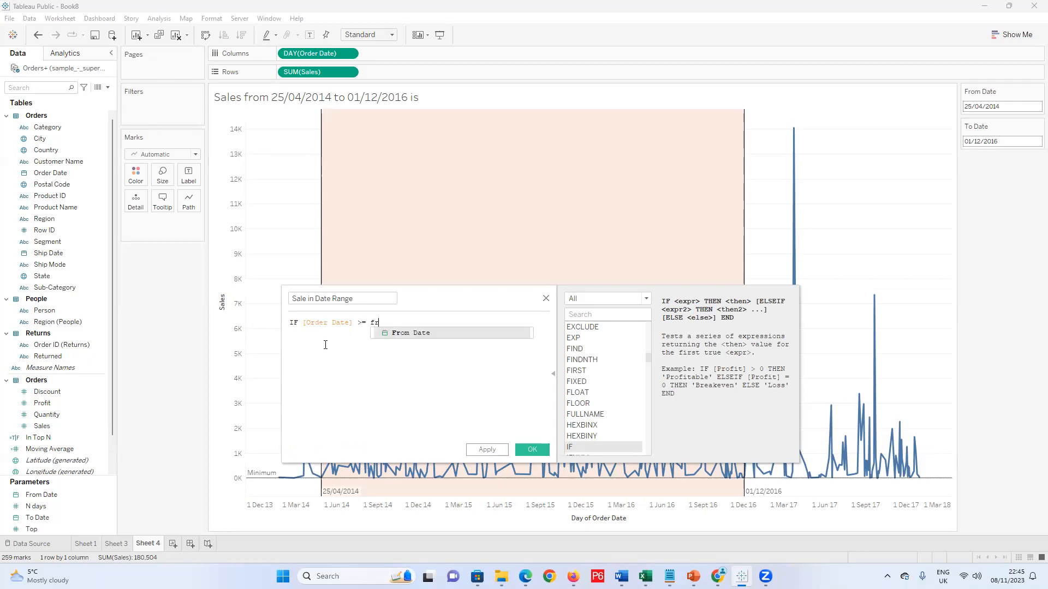
{"action": "left_click", "coordinate": [413, 333]}
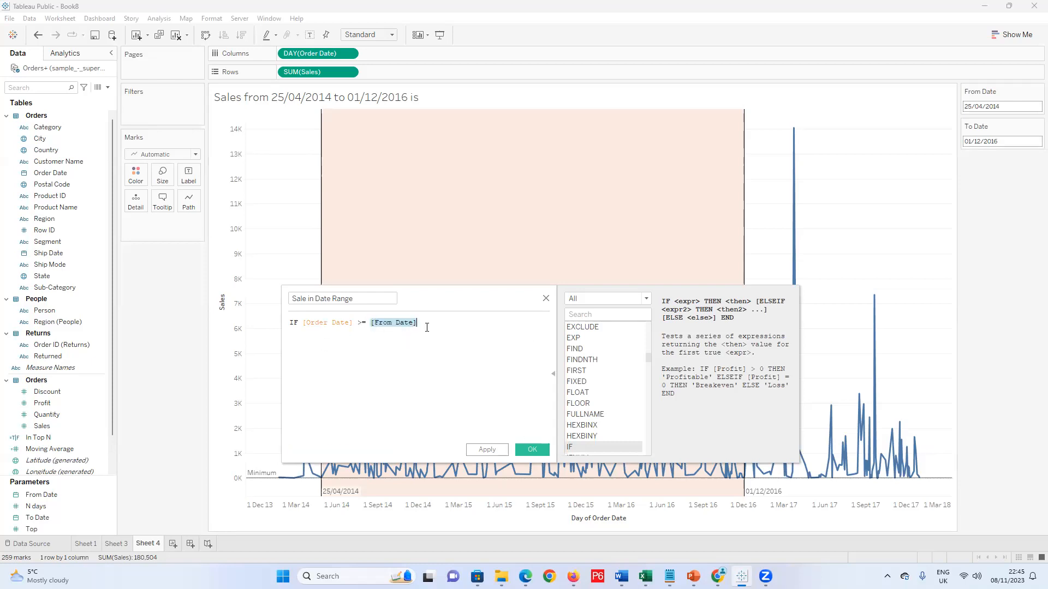
Add a second formula line with the condition AND [Order Date] <= [To Date]
{"action": "key", "text": "Return"}
{"action": "key", "text": "ctrl+z"}
{"action": "key", "text": "Return"}
{"action": "type", "text": "and"}
{"action": "key", "text": "BackSpace"}
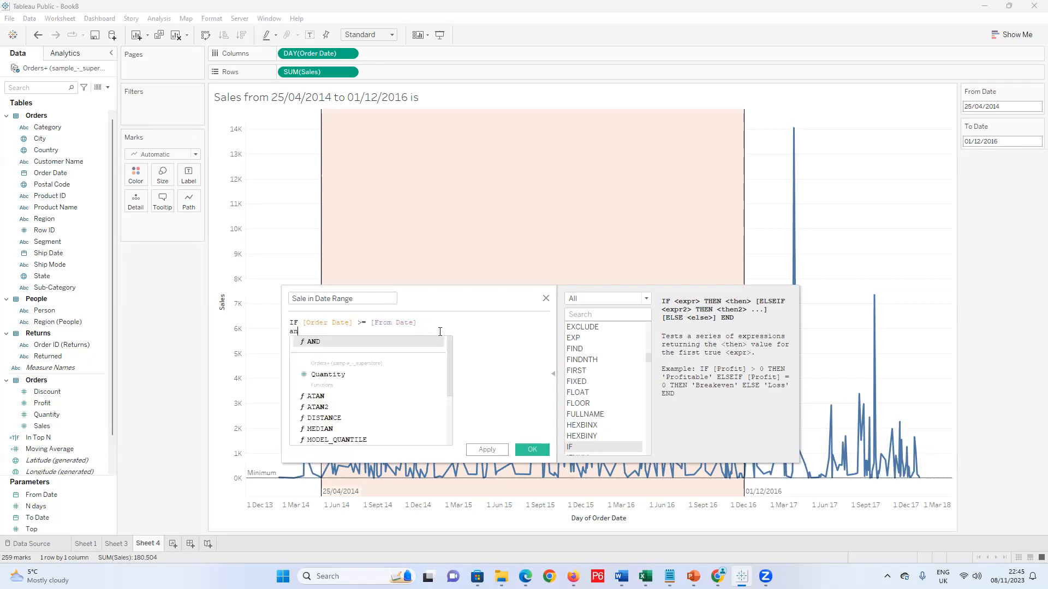
{"action": "left_click", "coordinate": [384, 341]}
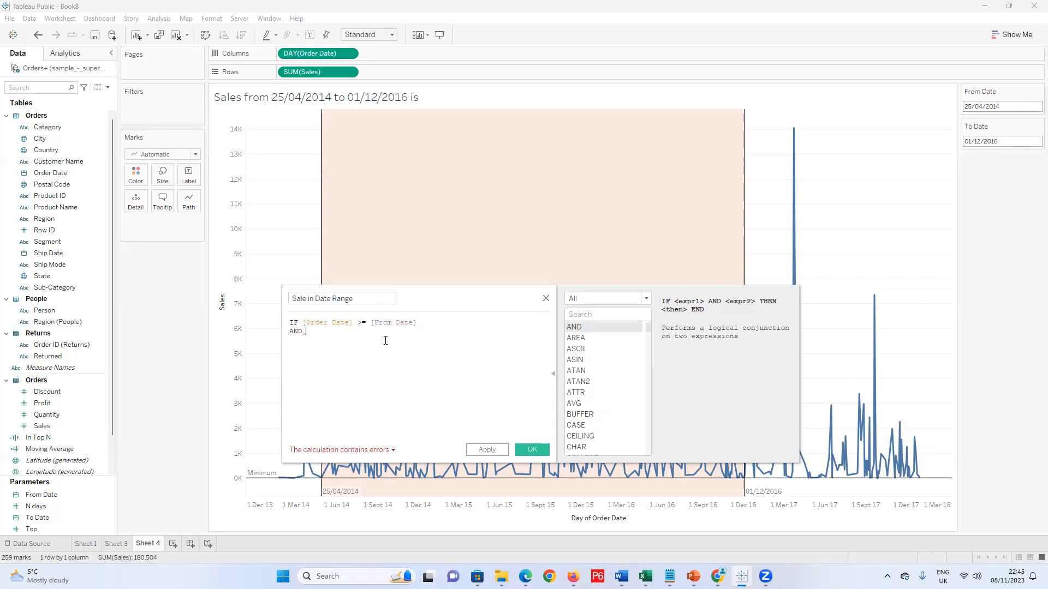
{"action": "type", "text": "ord"}
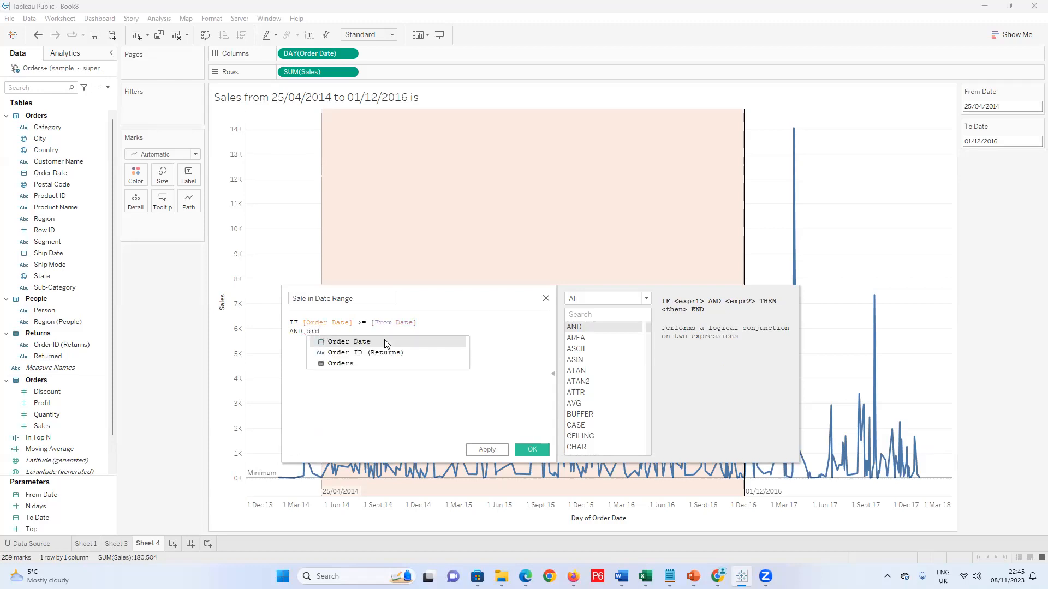
{"action": "left_click", "coordinate": [385, 343]}
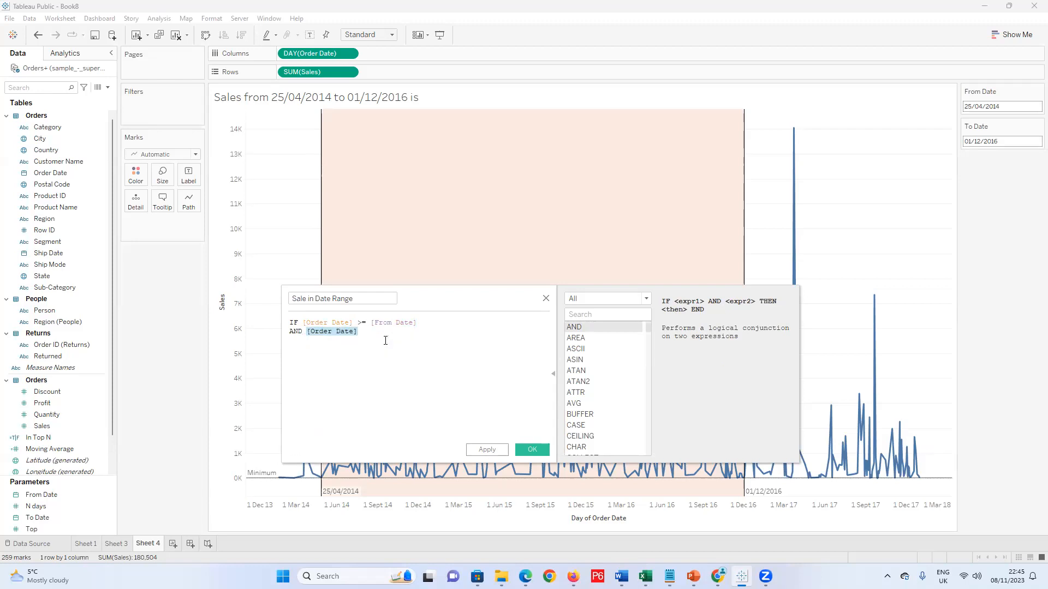
{"action": "left_click", "coordinate": [387, 336]}
{"action": "type", "text": "<= "}
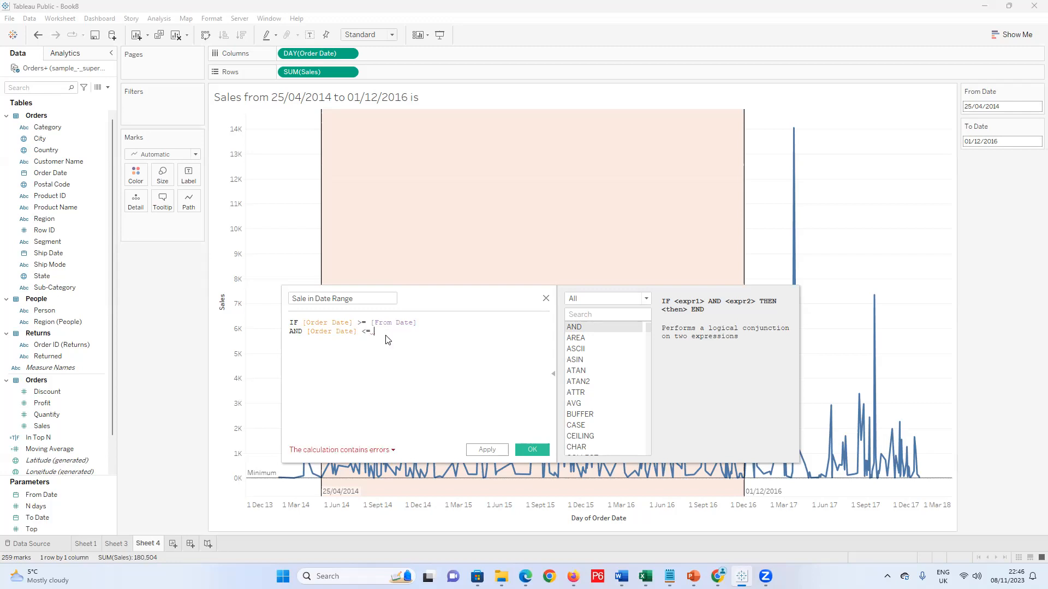
{"action": "type", "text": "to"}
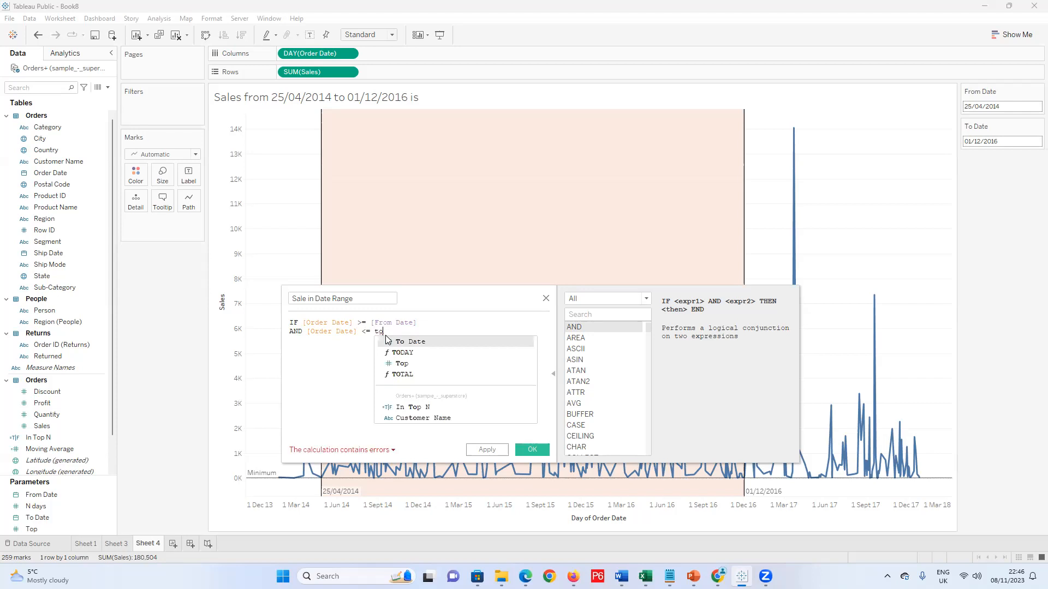
{"action": "left_click", "coordinate": [442, 339]}
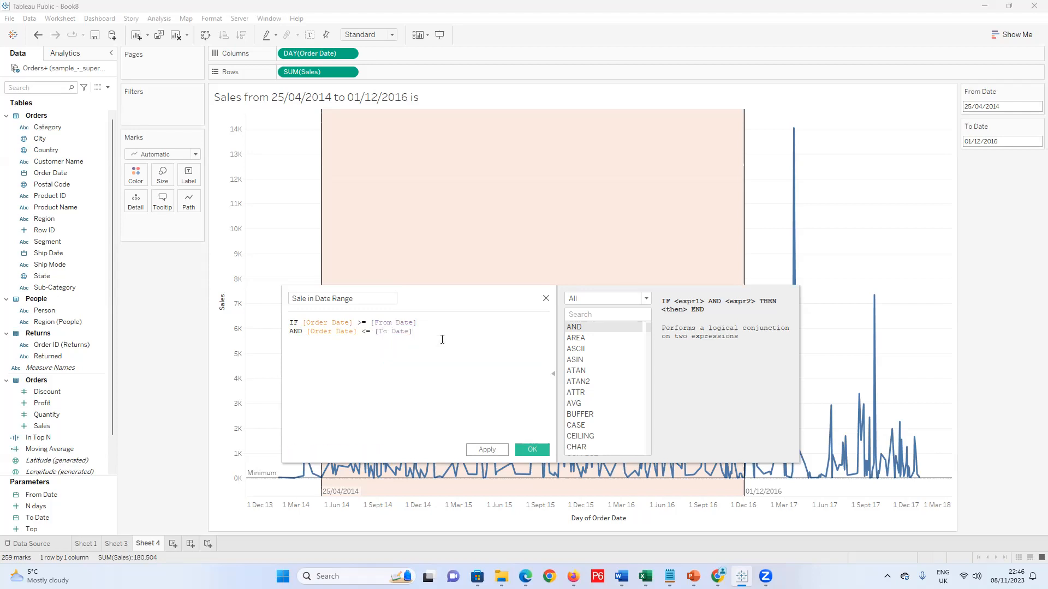
Add a third formula line, THEN [Sales], so the calculation returns sales when both date conditions are met
{"action": "key", "text": "Return"}
{"action": "type", "text": "ret"}
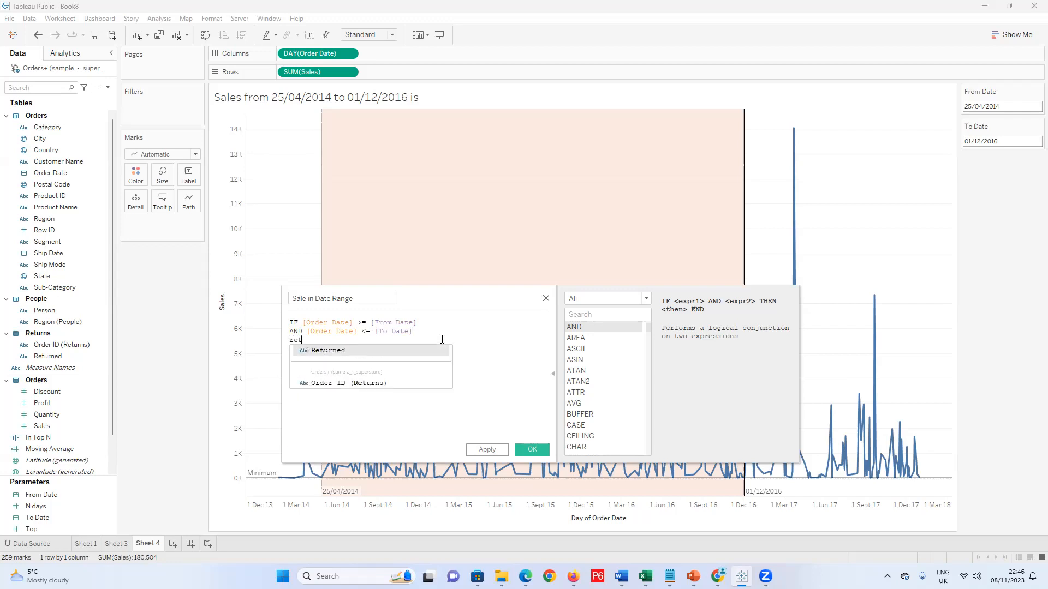
{"action": "key", "text": "BackSpace"}
{"action": "key", "text": "BackSpace"}
{"action": "key", "text": "BackSpace"}
{"action": "type", "text": "then"}
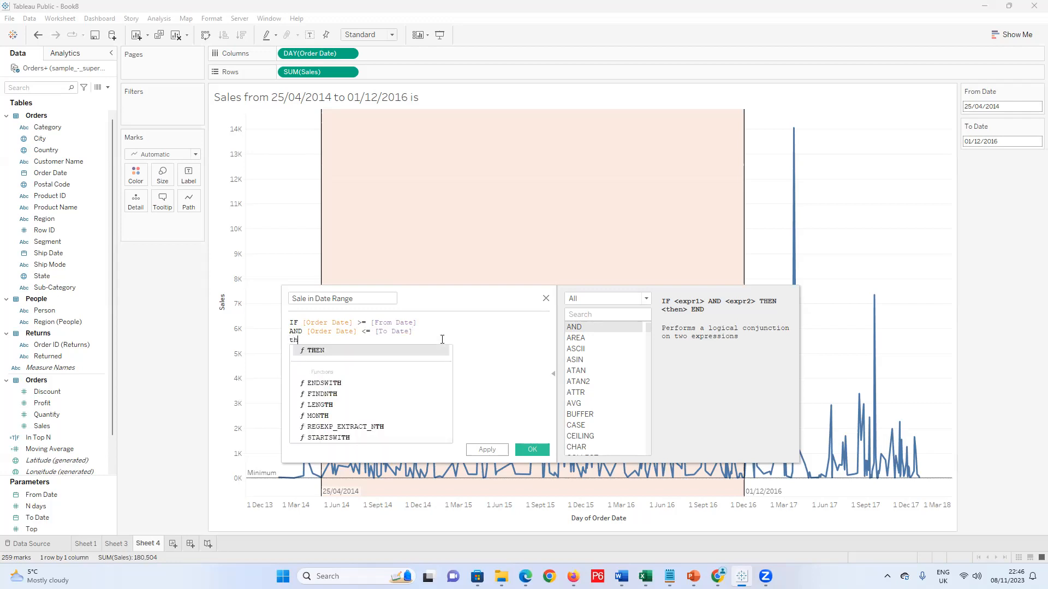
{"action": "key", "text": "BackSpace"}
{"action": "key", "text": "BackSpace"}
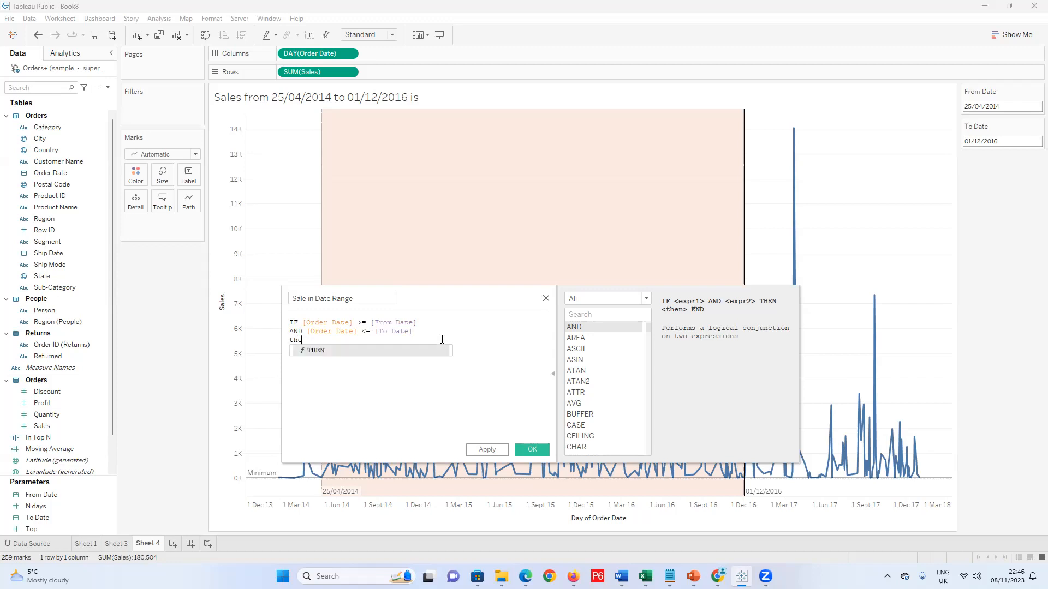
{"action": "left_click", "coordinate": [334, 352]}
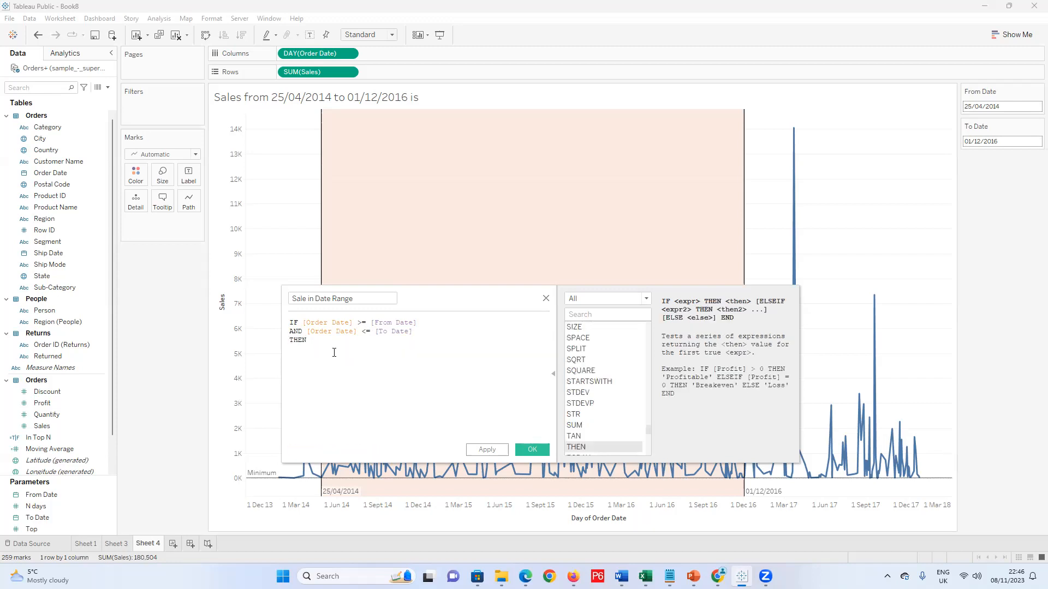
{"action": "type", "text": "s"}
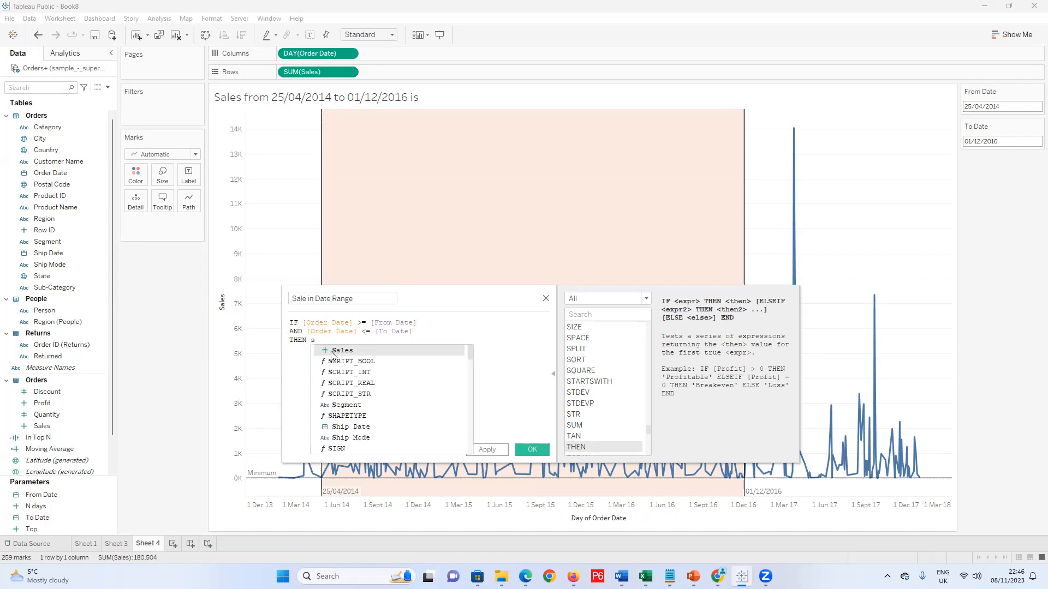
{"action": "left_click", "coordinate": [333, 353]}
{"action": "type", "text": ","}
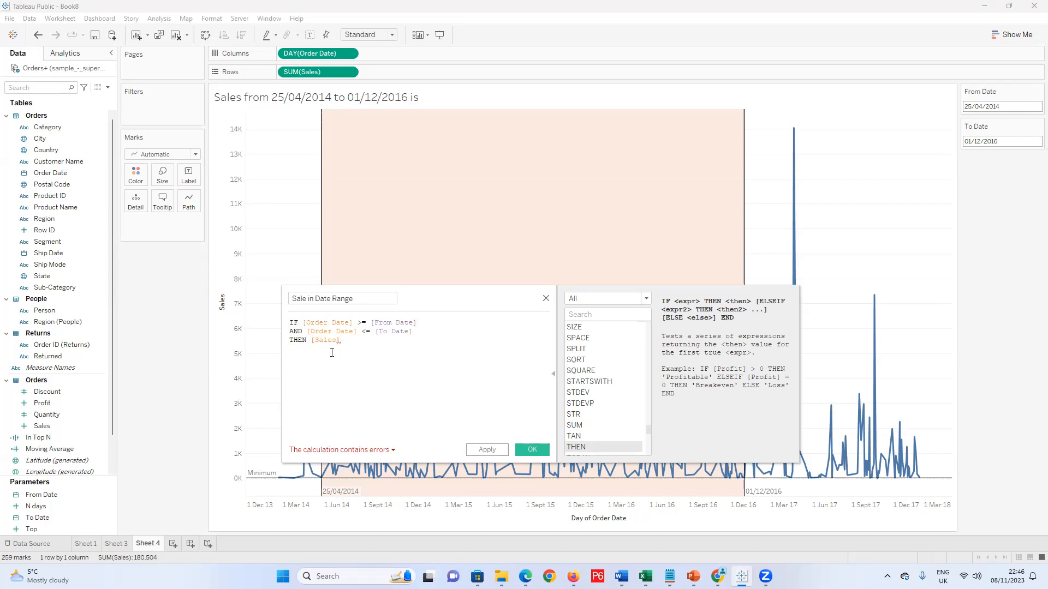
{"action": "key", "text": "BackSpace"}
Close the IF statement with END on a new formula line
{"action": "key", "text": "Return"}
{"action": "type", "text": "End"}
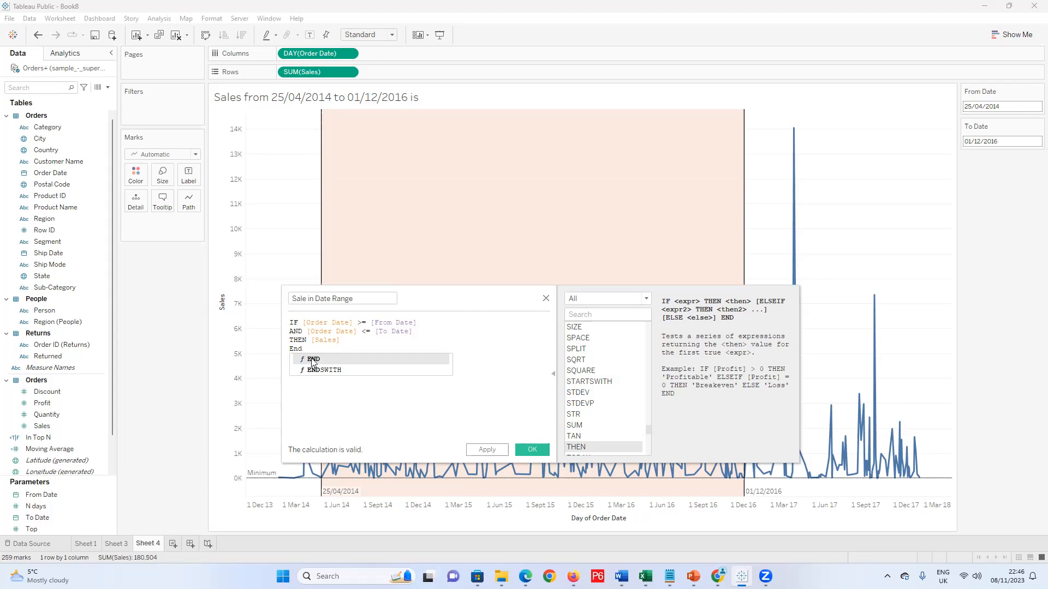
{"action": "double_click", "coordinate": [314, 359]}
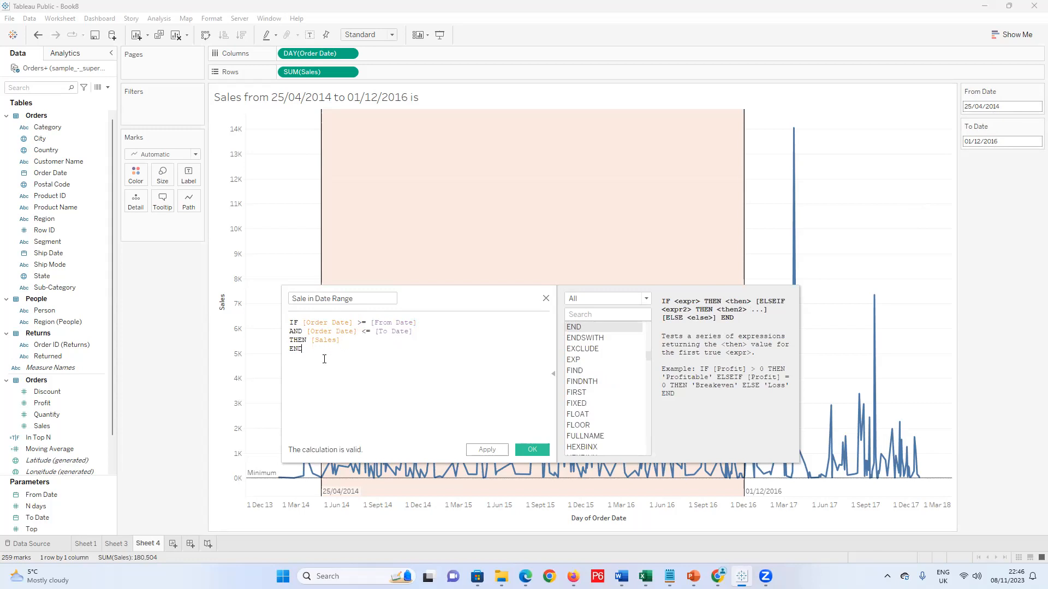
Wrap the entire IF...END expression in the SUM function and save the calculated field
{"action": "type", "text": ")"}
{"action": "key", "text": "Up"}
{"action": "key", "text": "Up"}
{"action": "key", "text": "Up"}
{"action": "key", "text": "Left"}
{"action": "key", "text": "Home"}
{"action": "type", "text": "("}
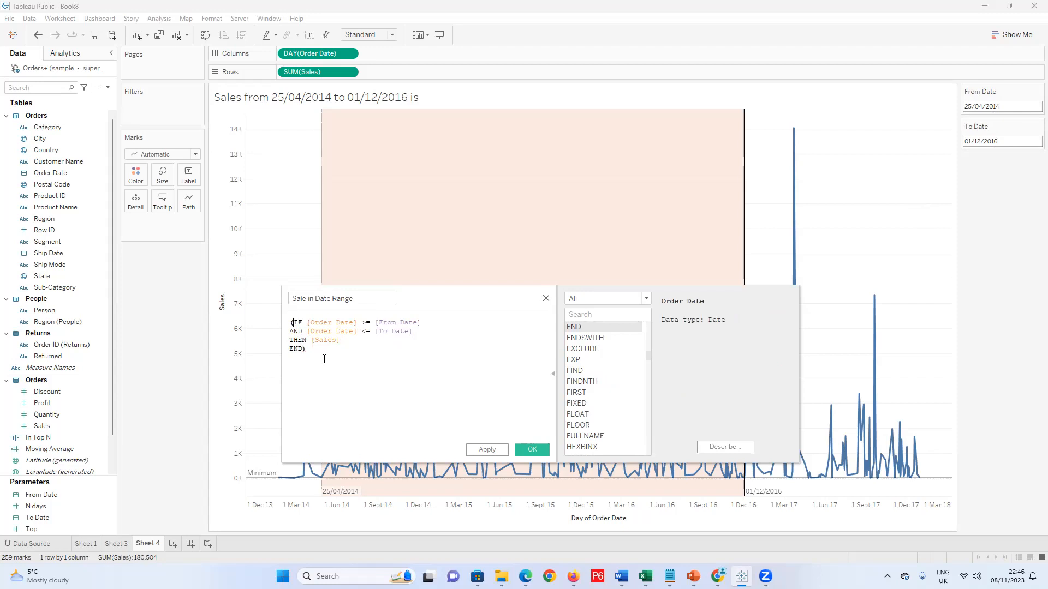
{"action": "type", "text": "Sum"}
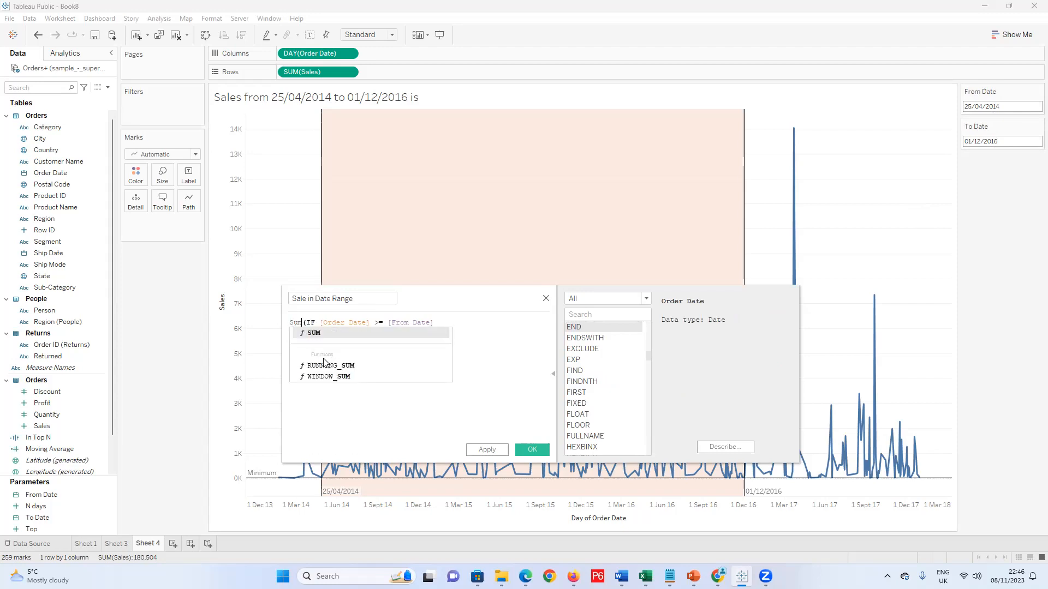
{"action": "left_click", "coordinate": [307, 334]}
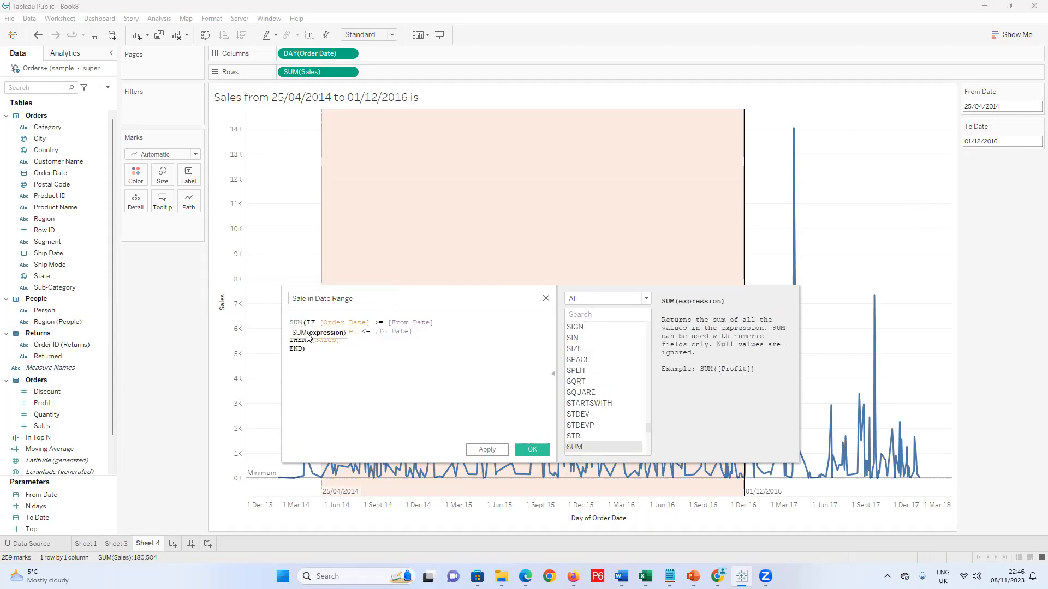
{"action": "left_click", "coordinate": [538, 450]}
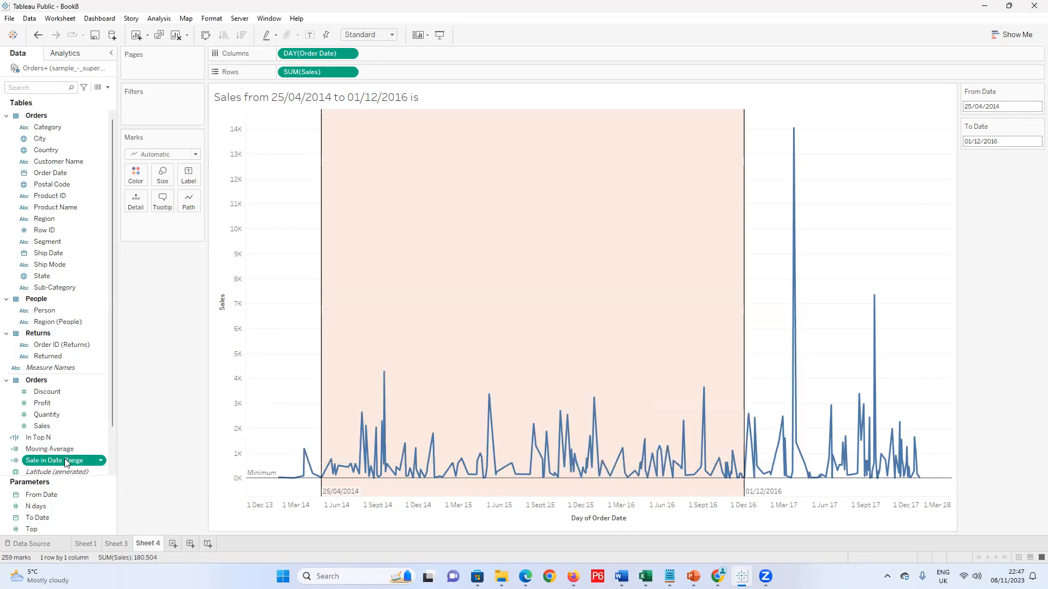
{"action": "double_click", "coordinate": [431, 109]}
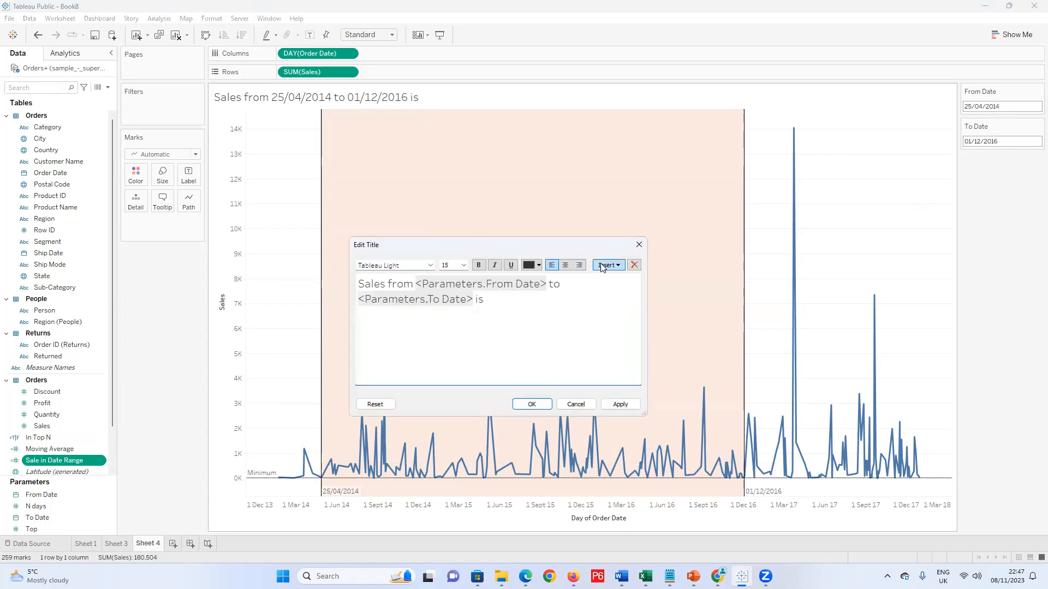
{"action": "left_click", "coordinate": [596, 268]}
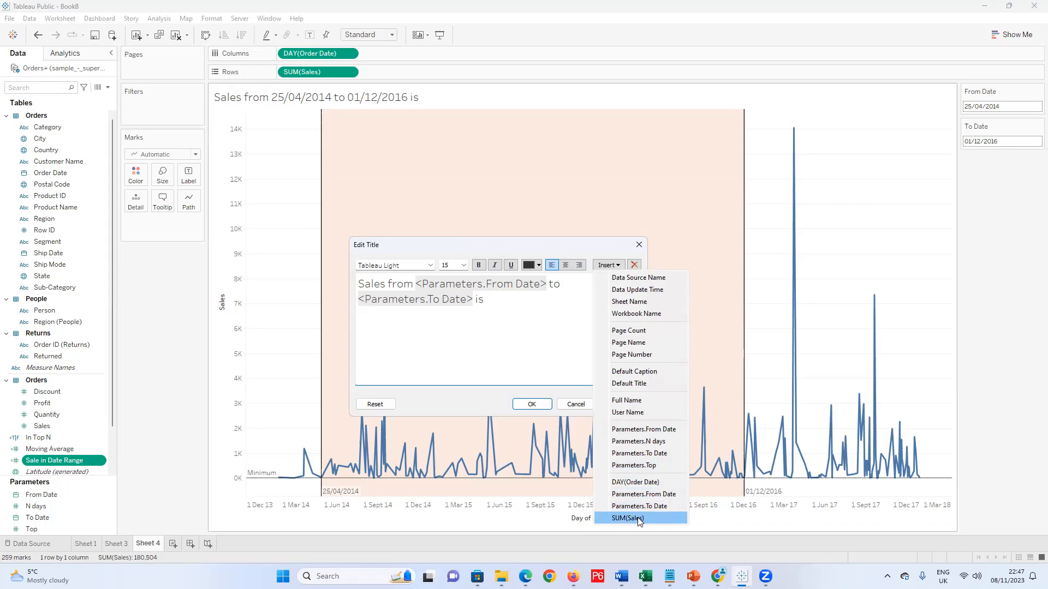
{"action": "left_click", "coordinate": [548, 449]}
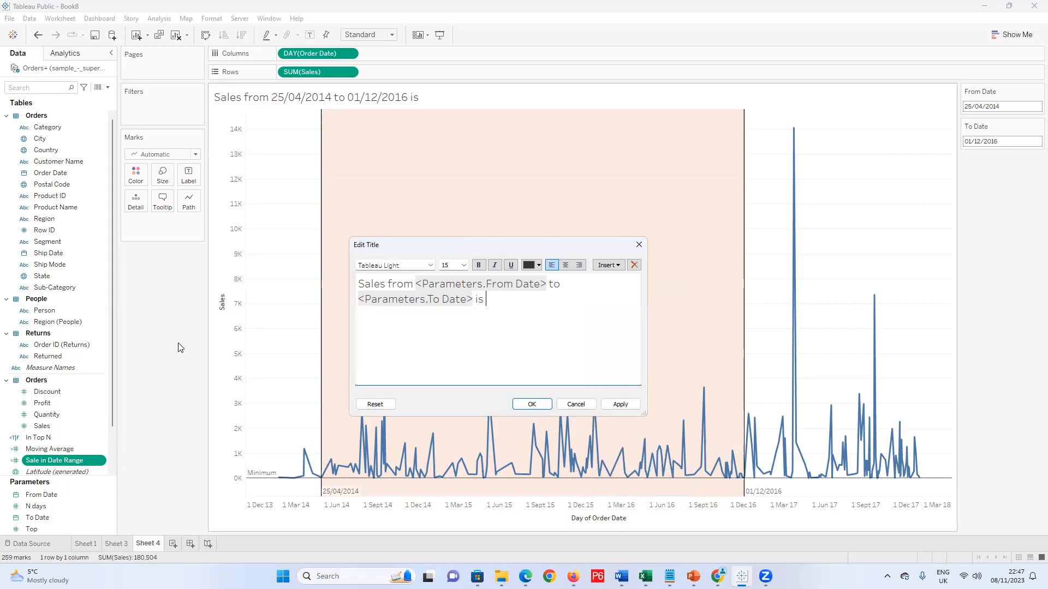
{"action": "left_click", "coordinate": [639, 244]}
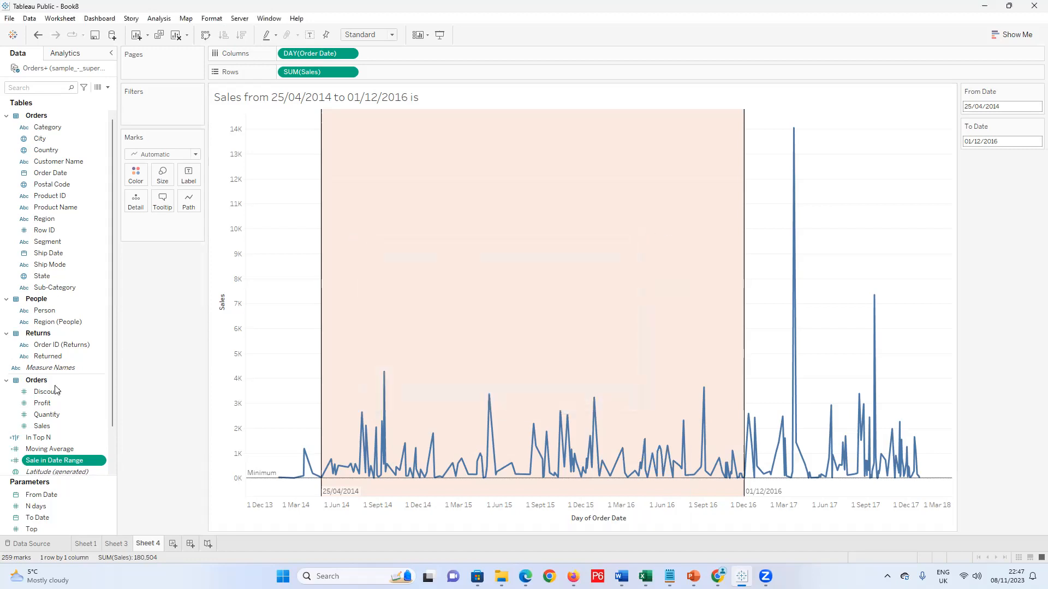
Try adding the Sale in Date Range field to the sheet as a second measure and undo it
{"action": "double_click", "coordinate": [45, 464]}
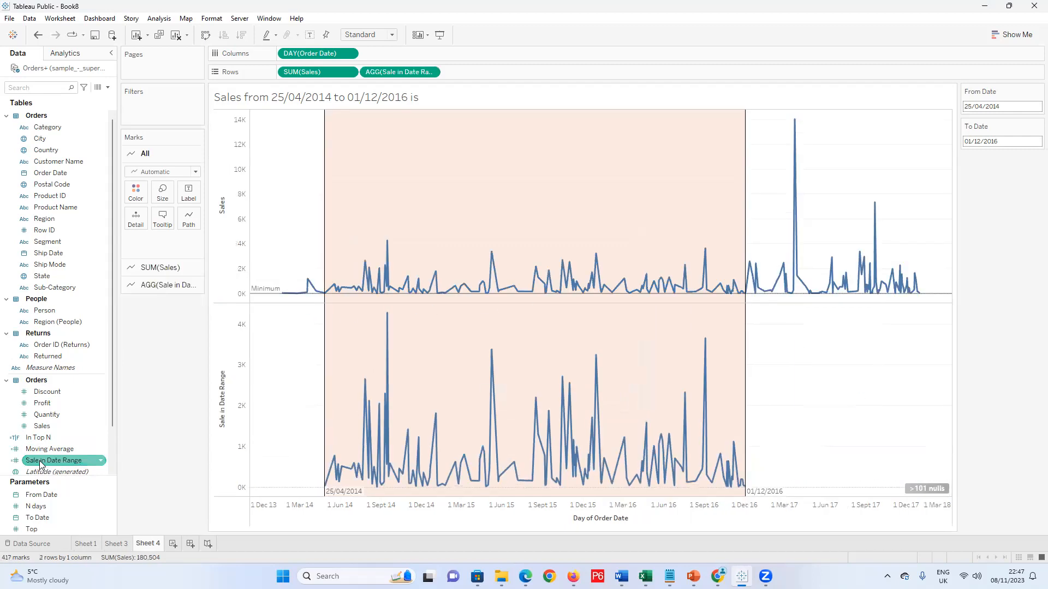
{"action": "left_click", "coordinate": [47, 453]}
{"action": "key", "text": "ctrl+z"}
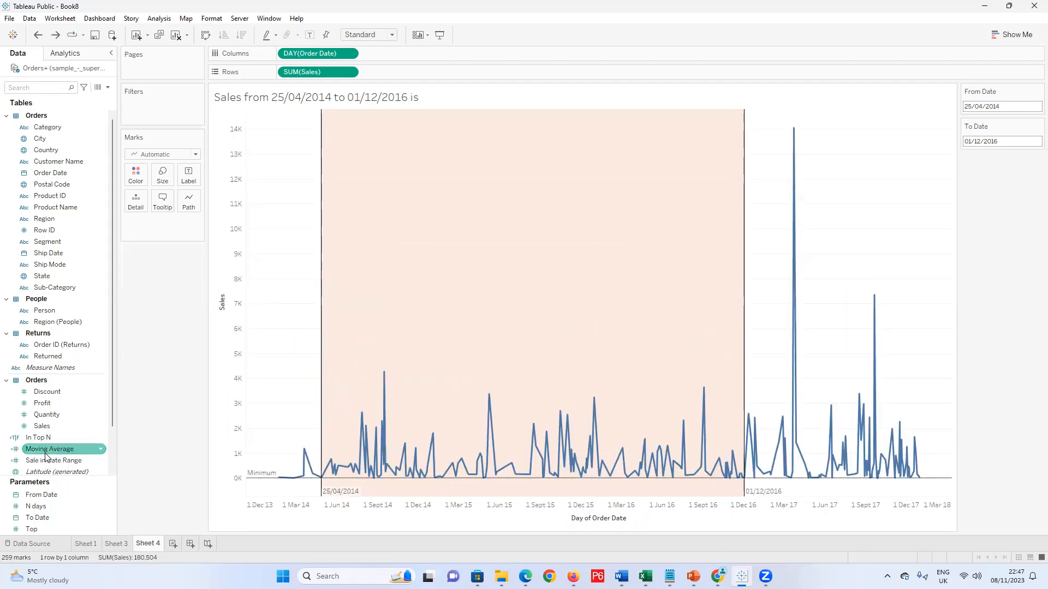
{"action": "left_click", "coordinate": [45, 463], "text": "ctrl"}
{"action": "double_click", "coordinate": [45, 463]}
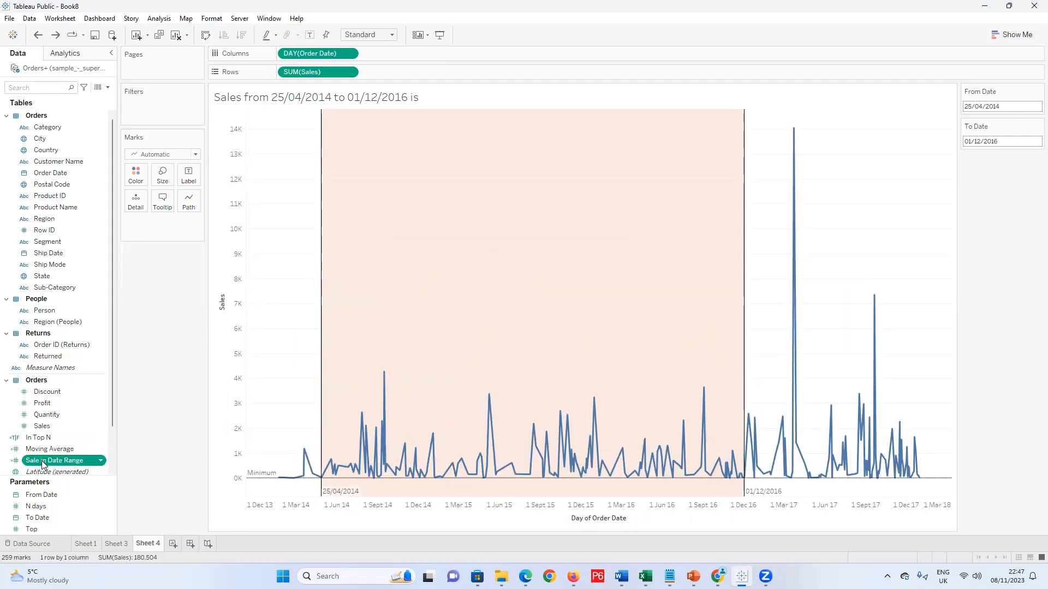
{"action": "key", "text": "ctrl+z"}
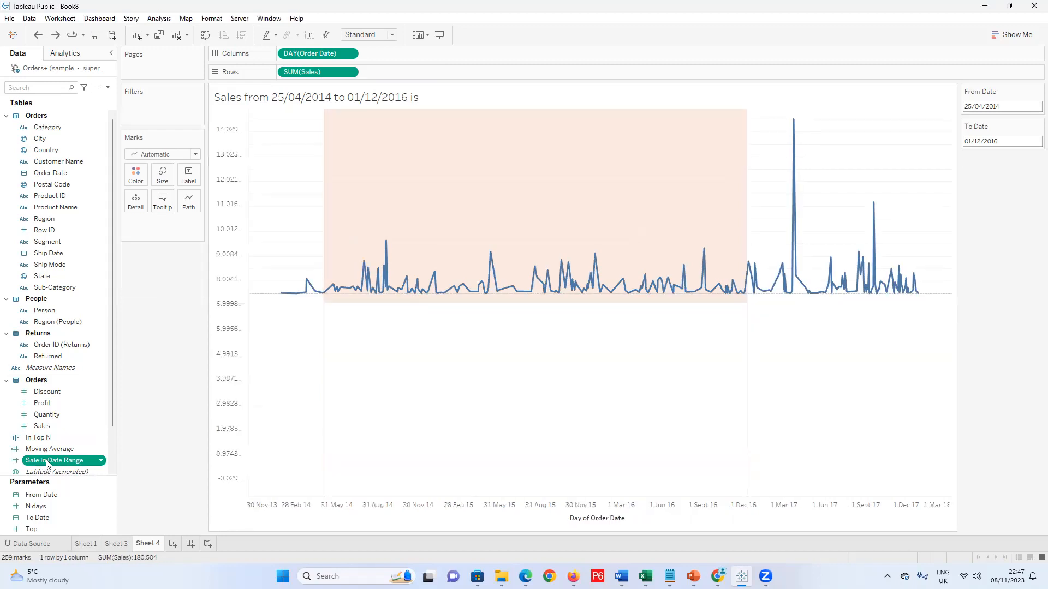
Rename the Sale in Date Range calculated field to "Sales in Date Range"
{"action": "right_click", "coordinate": [48, 460]}
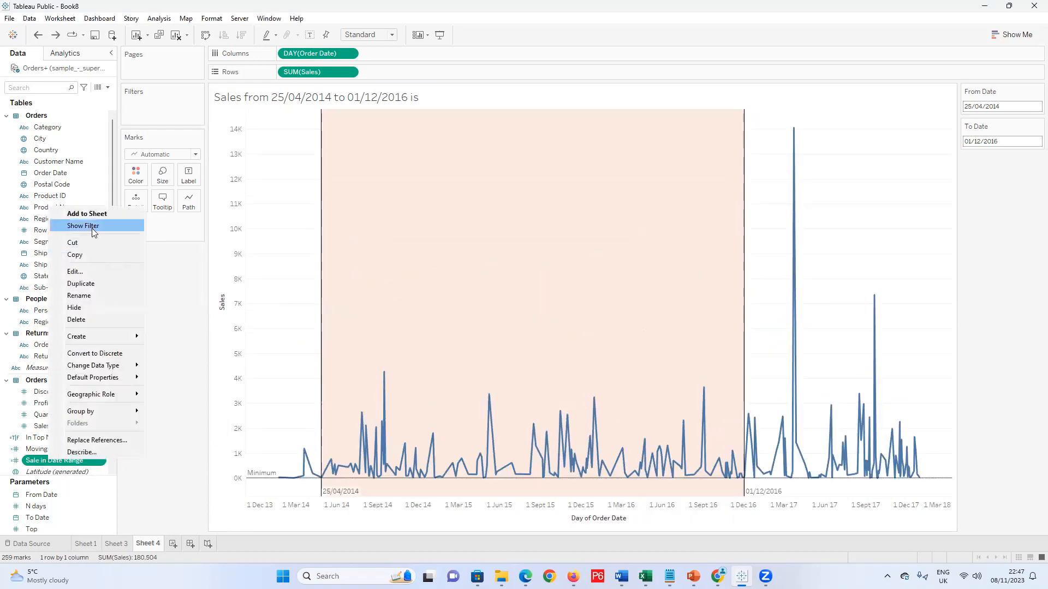
{"action": "left_click", "coordinate": [80, 272]}
{"action": "left_click", "coordinate": [41, 461]}
{"action": "type", "text": "s"}
{"action": "key", "text": "Return"}
Place Sales in Date Range on the marks' Detail and insert AGG(Sales in Date Range) after "is" in the chart title
{"action": "left_click_drag", "start_coordinate": [65, 462], "coordinate": [136, 203]}
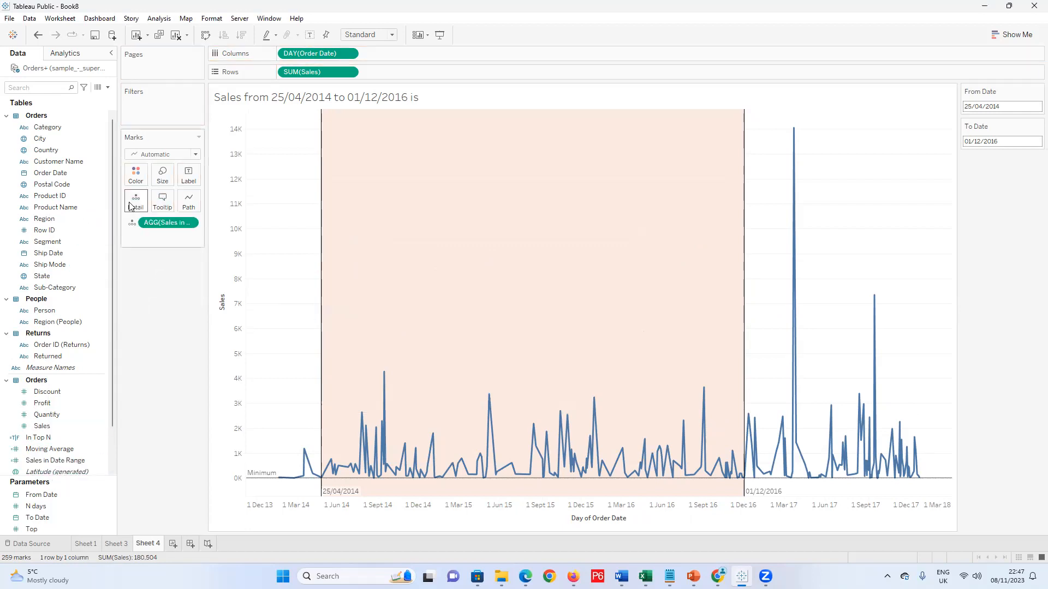
{"action": "double_click", "coordinate": [391, 105]}
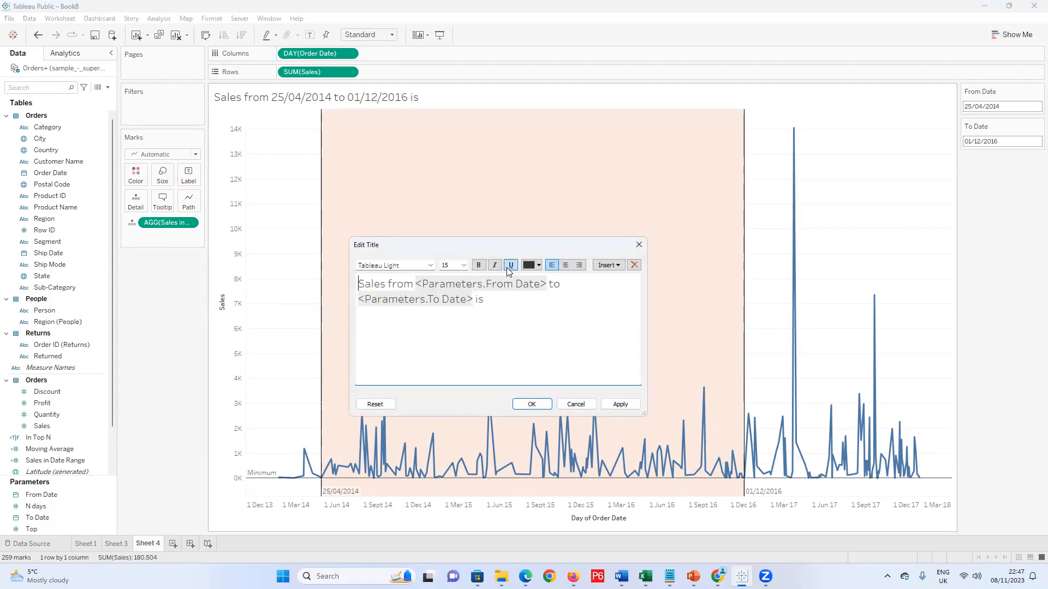
{"action": "left_click", "coordinate": [607, 267]}
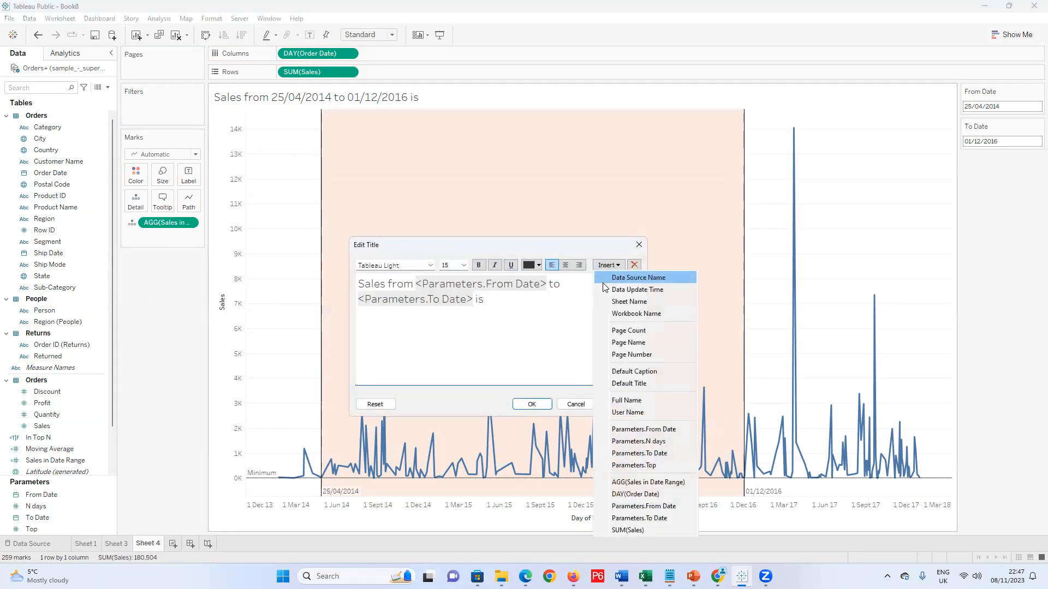
{"action": "left_click", "coordinate": [648, 482]}
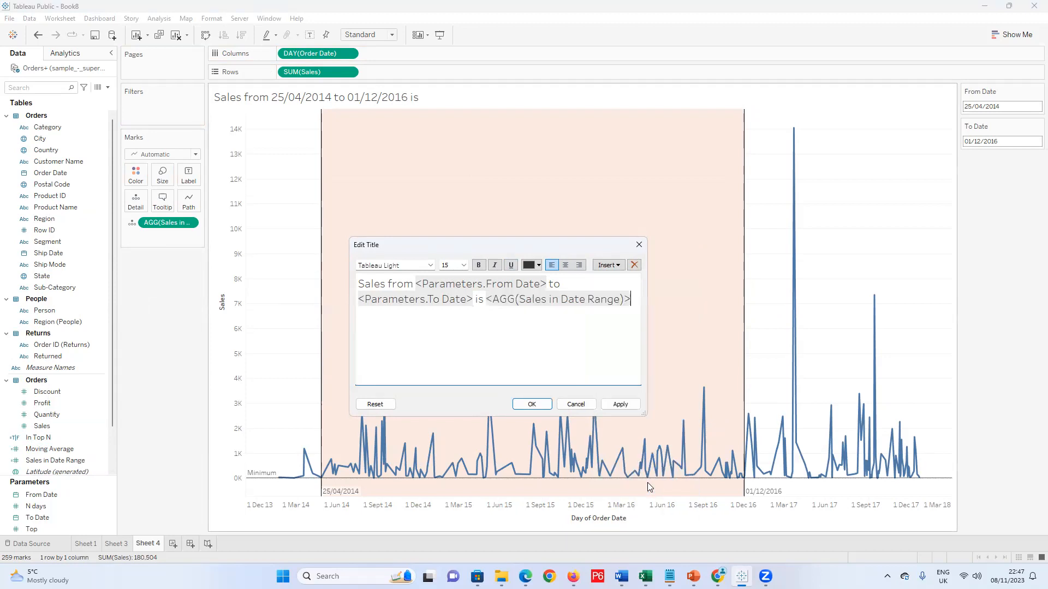
{"action": "left_click", "coordinate": [620, 404]}
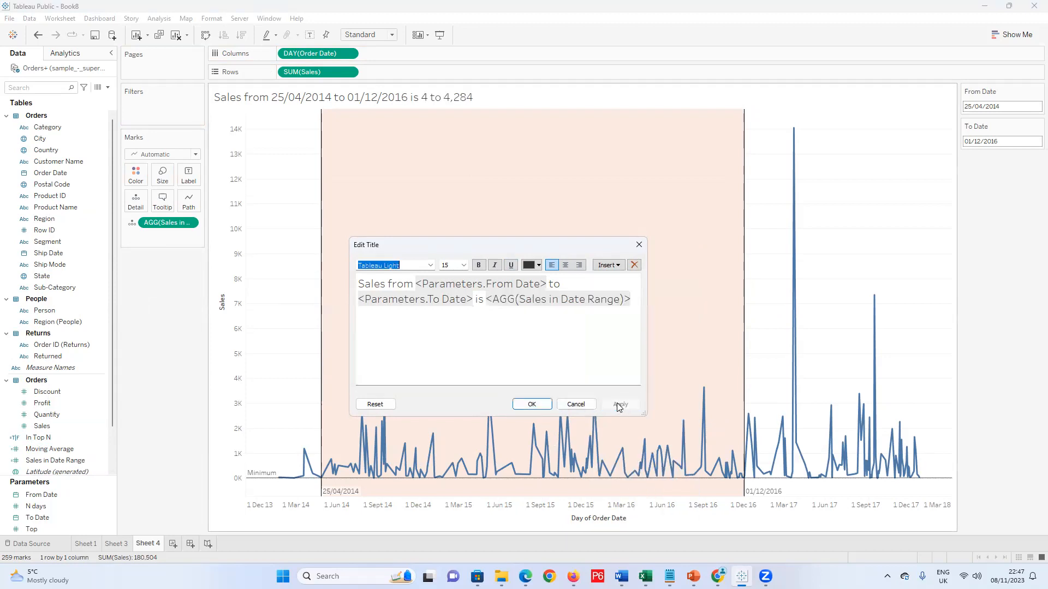
{"action": "left_click", "coordinate": [532, 405]}
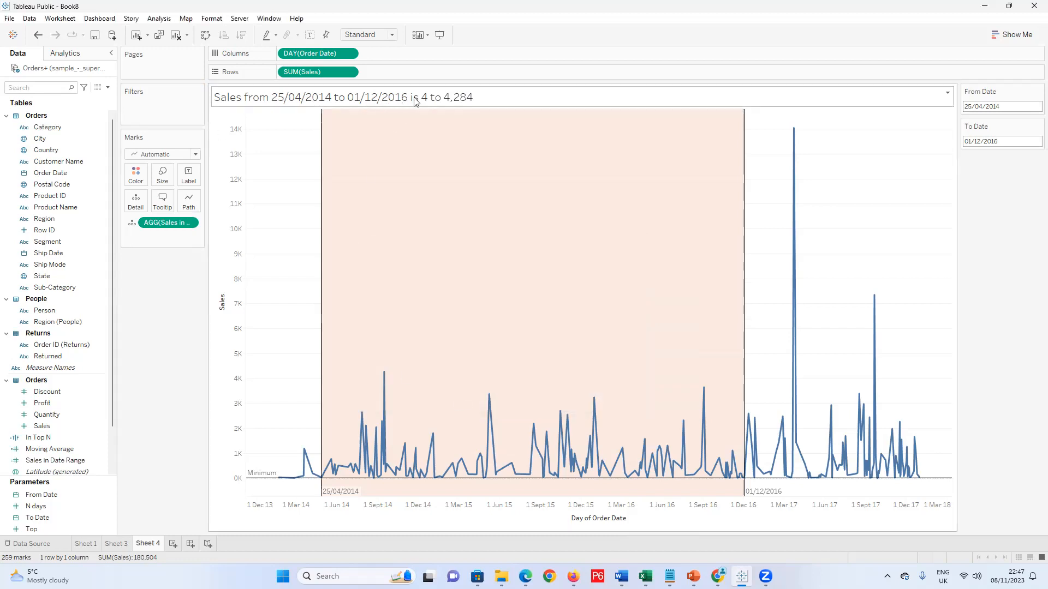
Format the axis numbers of Sales in Date Range as custom currency with £ prefix, 0 decimal places and display units Thousands (K)
{"action": "left_click", "coordinate": [84, 461]}
{"action": "scroll", "coordinate": [84, 463], "scroll_direction": "down", "scroll_amount": 2}
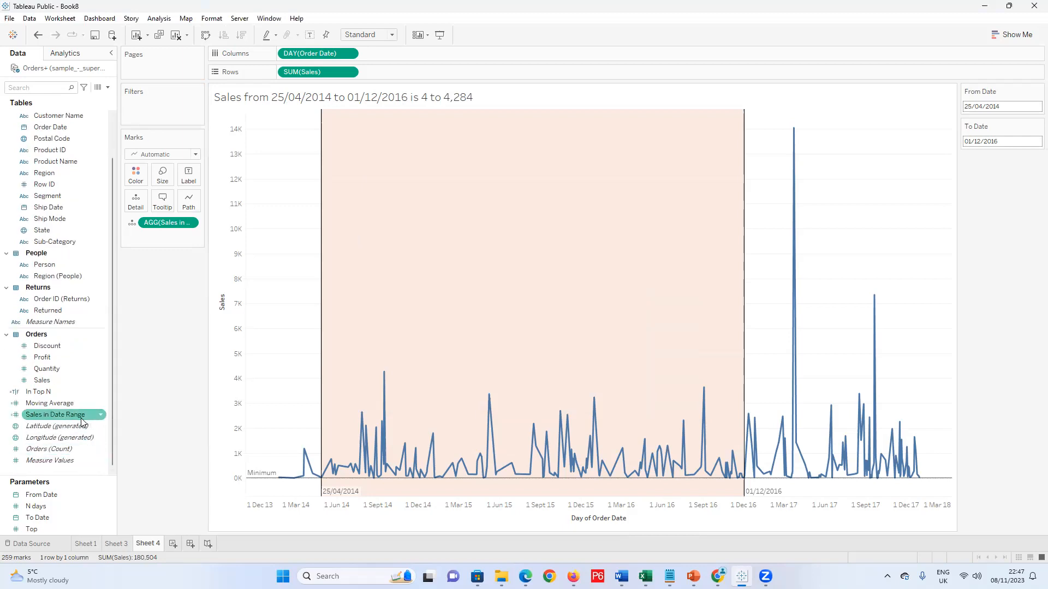
{"action": "right_click", "coordinate": [174, 222]}
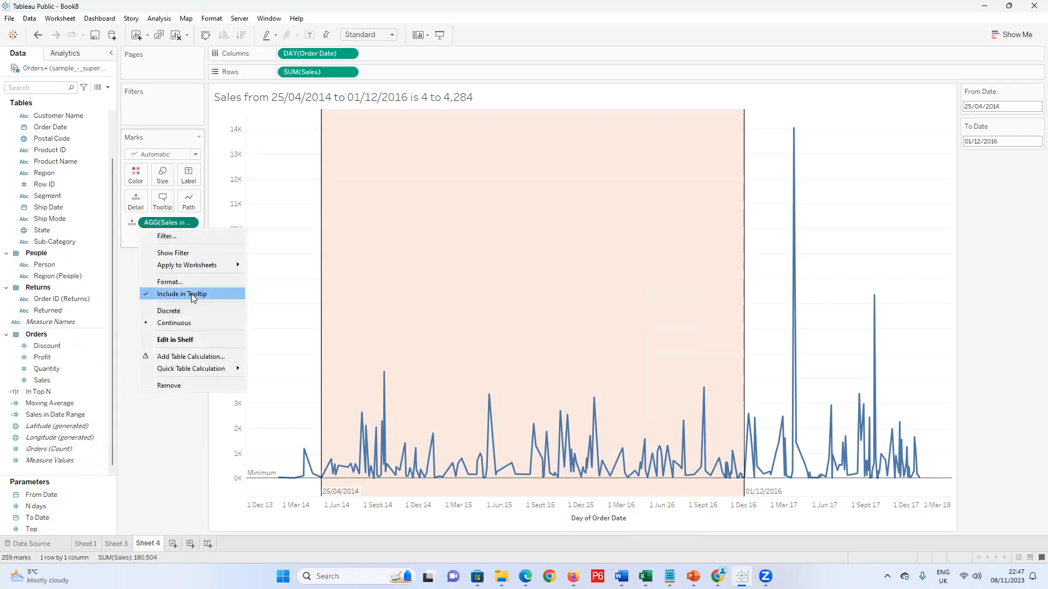
{"action": "left_click", "coordinate": [174, 281]}
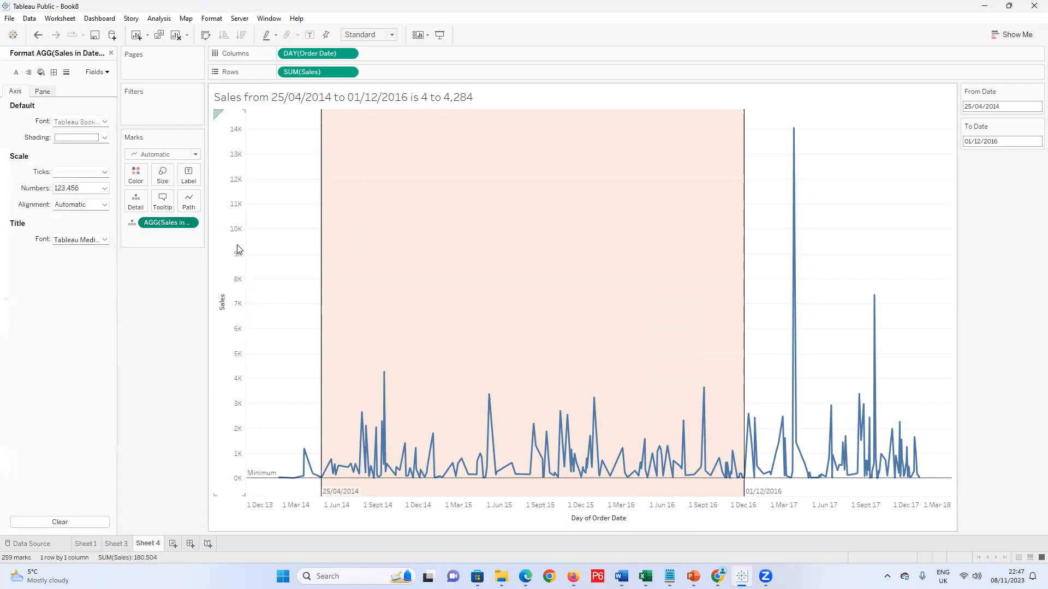
{"action": "left_click", "coordinate": [102, 188]}
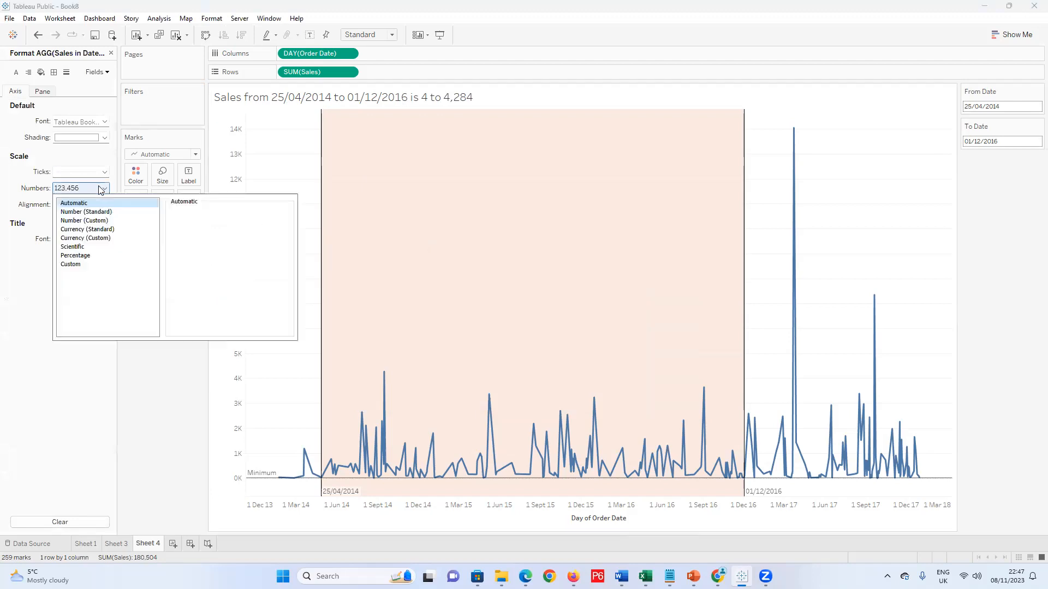
{"action": "left_click", "coordinate": [103, 230]}
{"action": "left_click", "coordinate": [105, 239]}
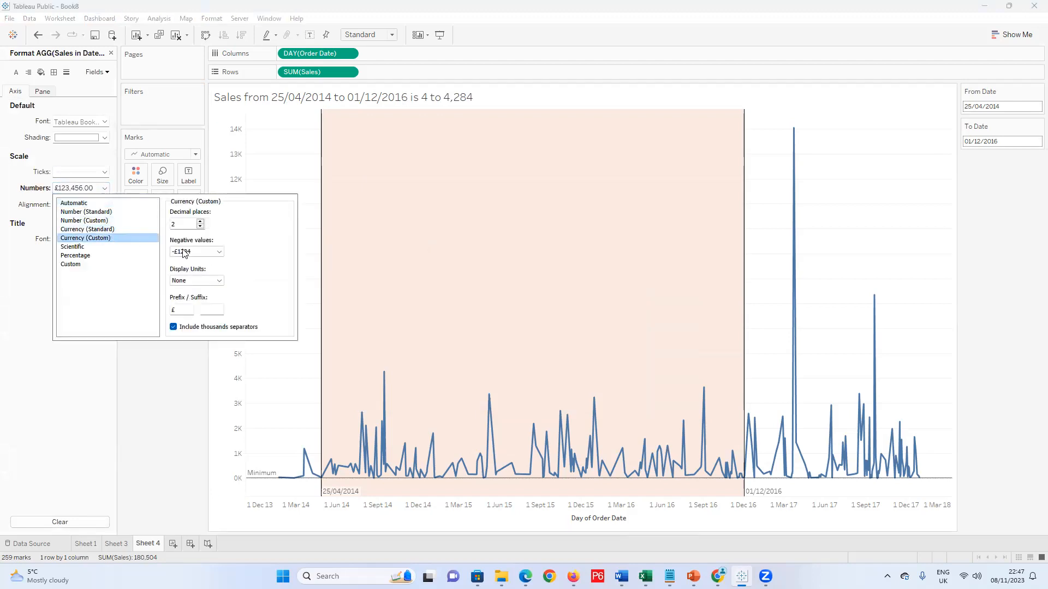
{"action": "left_click", "coordinate": [201, 227]}
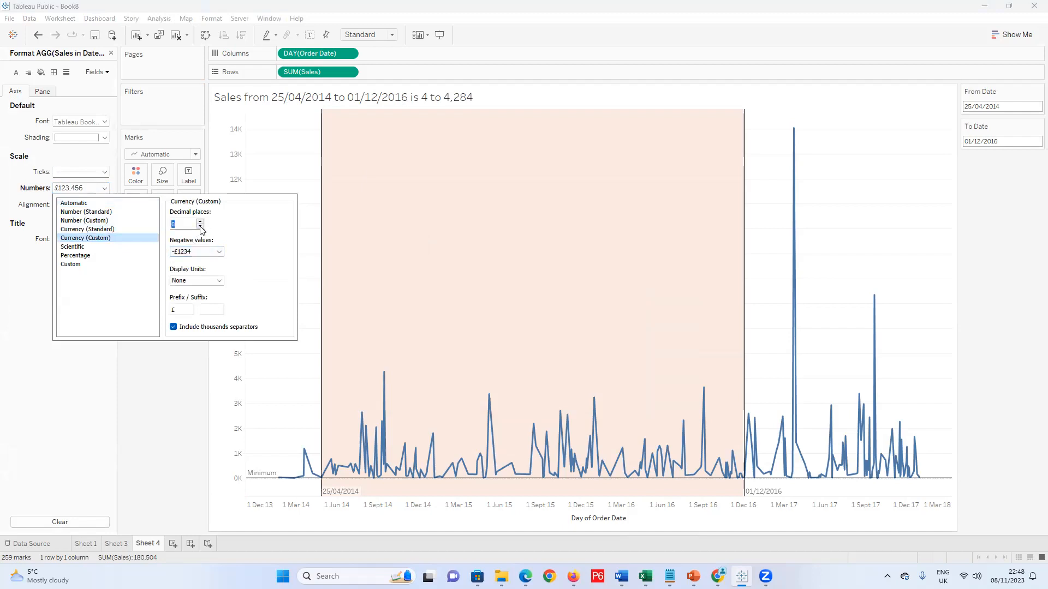
{"action": "left_click", "coordinate": [211, 280]}
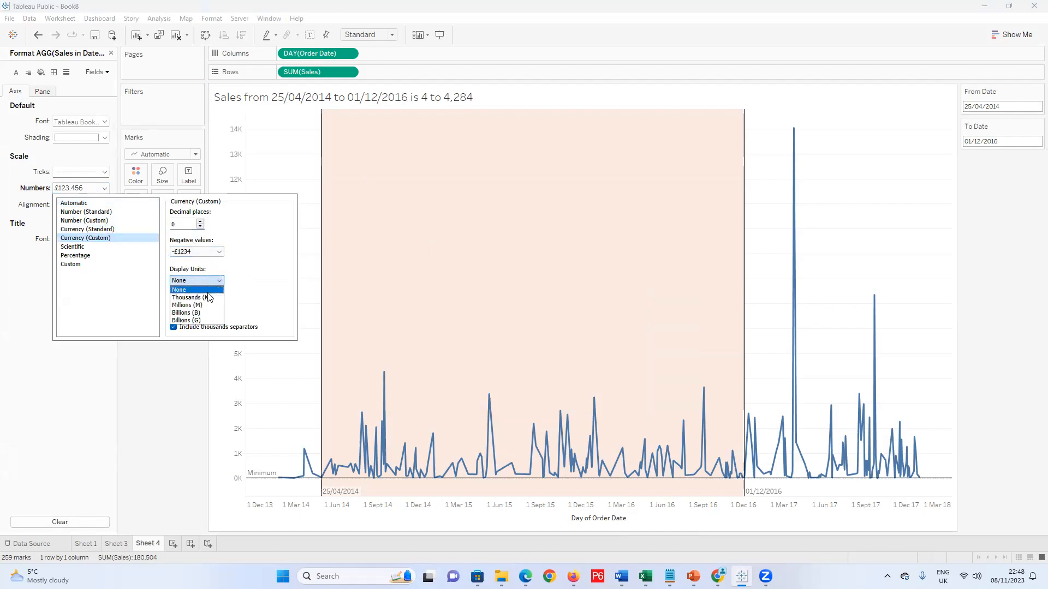
{"action": "left_click", "coordinate": [208, 298]}
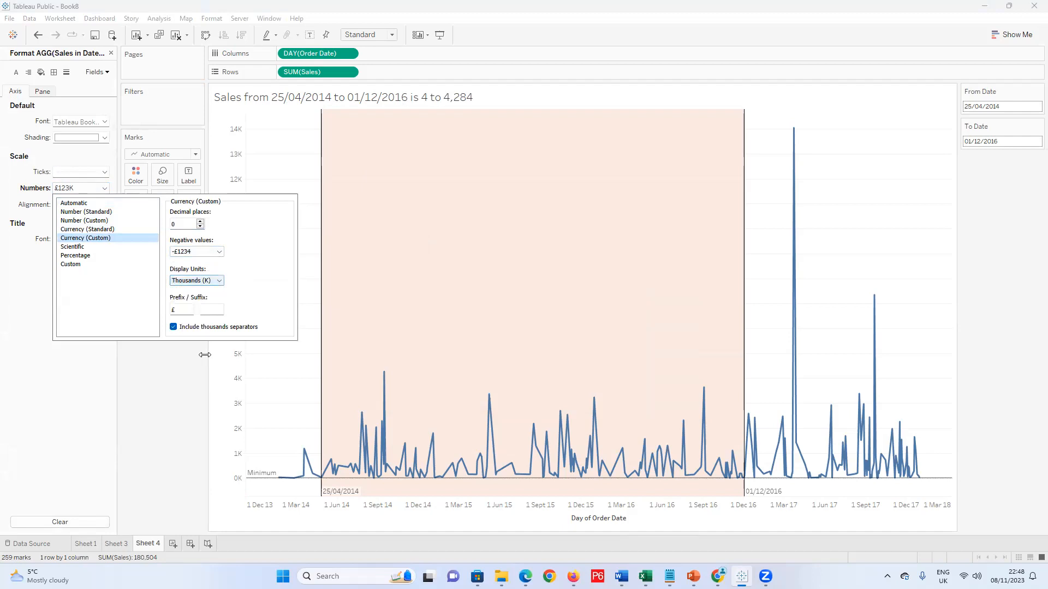
Set the display units of the Sales in Date Range axis currency format to Millions (M) and close the formatting pane
{"action": "left_click", "coordinate": [218, 281]}
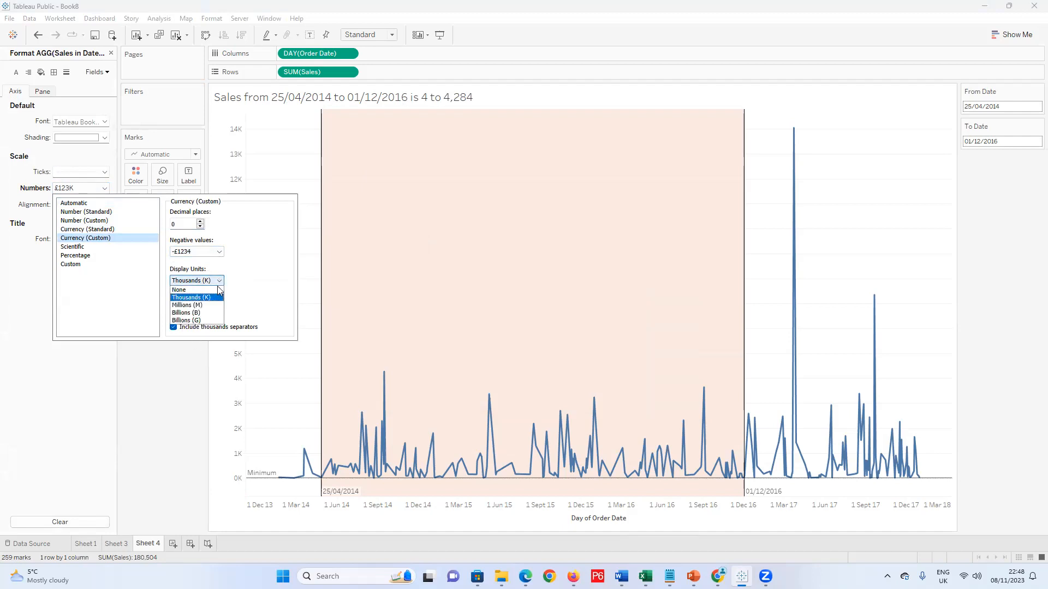
{"action": "left_click", "coordinate": [199, 330]}
{"action": "left_click", "coordinate": [172, 391]}
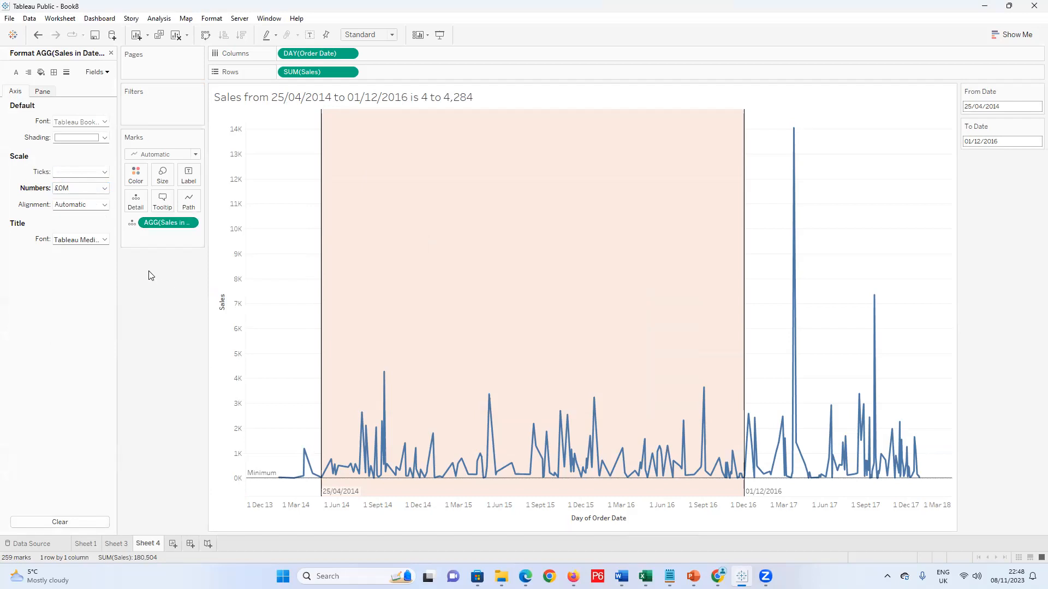
{"action": "left_click", "coordinate": [111, 54]}
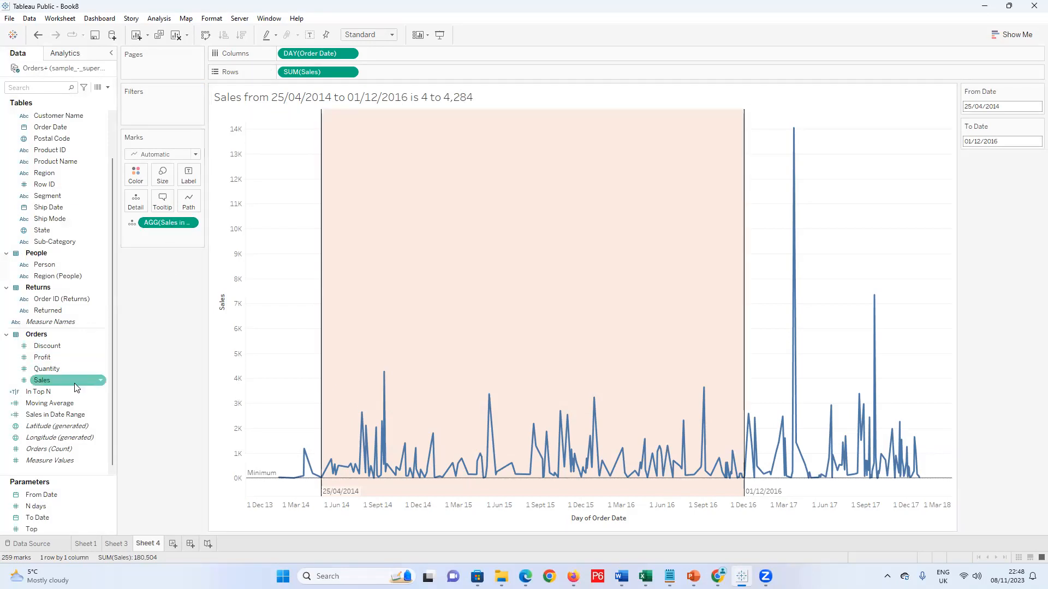
Open the Sales in Date Range calculation for editing and look up the Index function in the function reference
{"action": "left_click", "coordinate": [79, 414]}
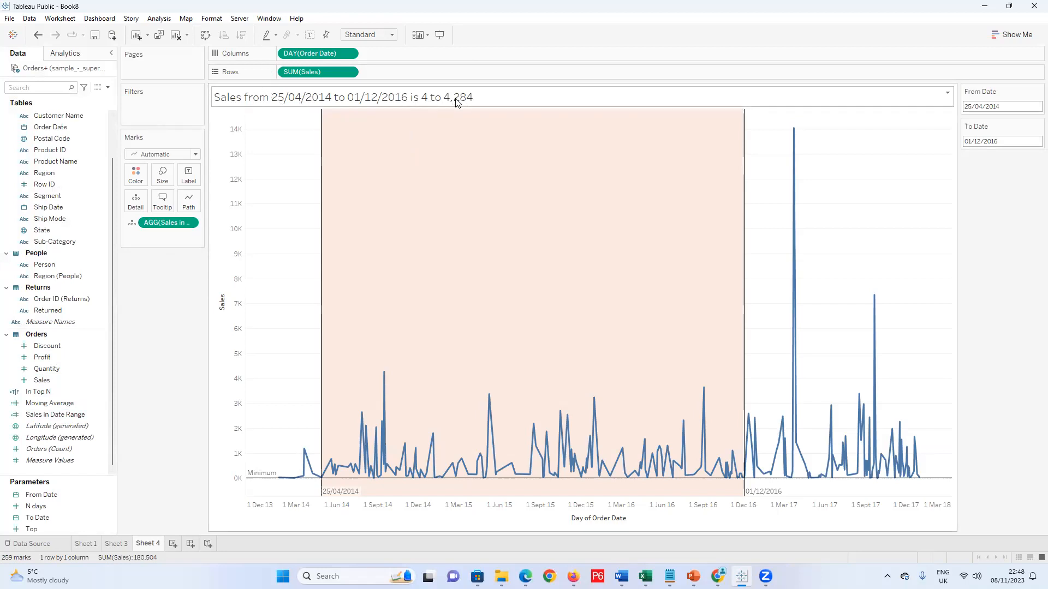
{"action": "right_click", "coordinate": [56, 418]}
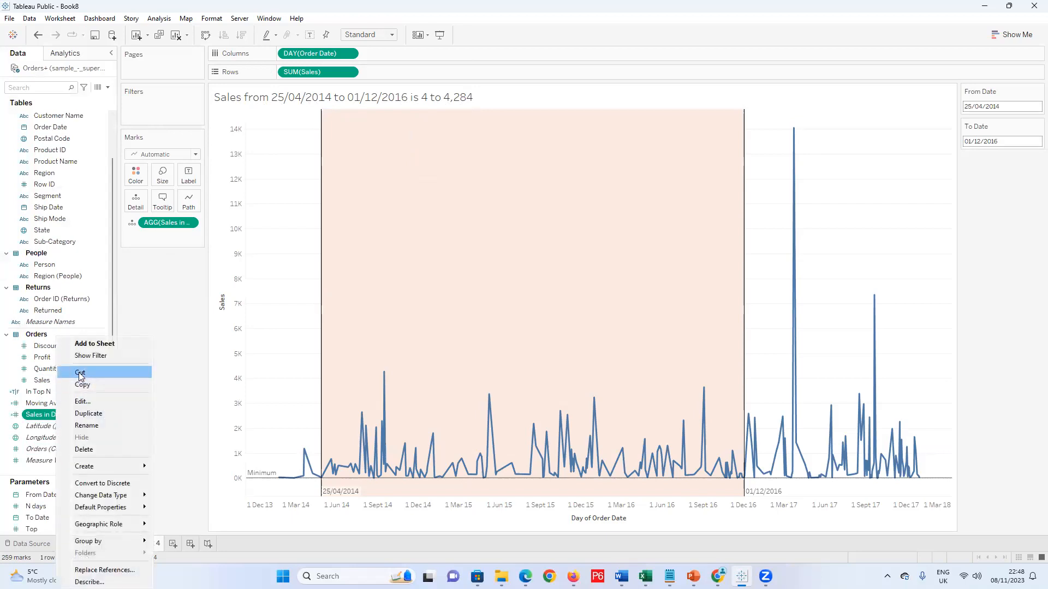
{"action": "left_click", "coordinate": [80, 401]}
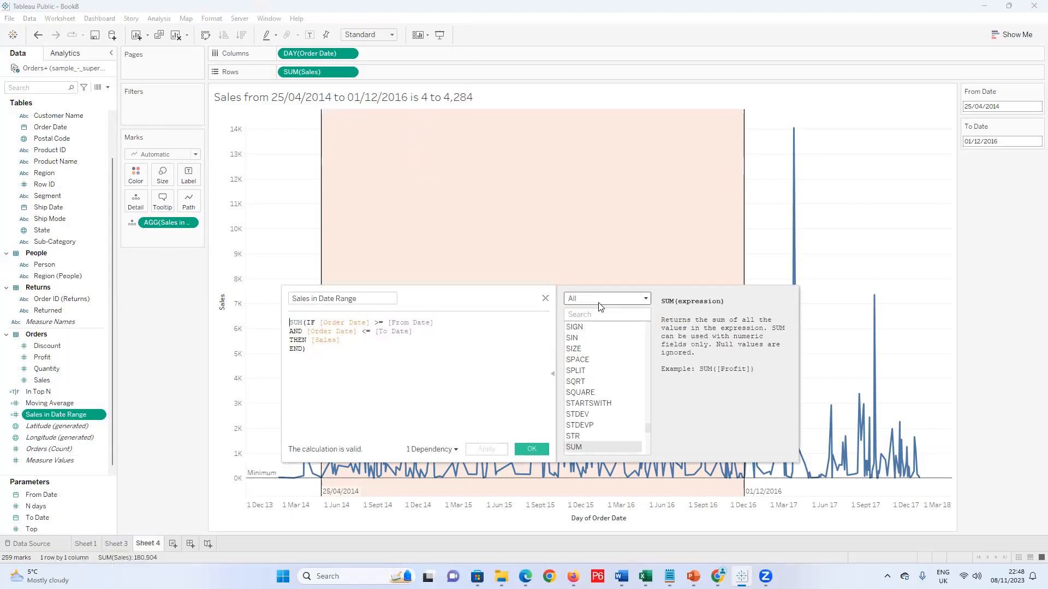
{"action": "left_click", "coordinate": [553, 373]}
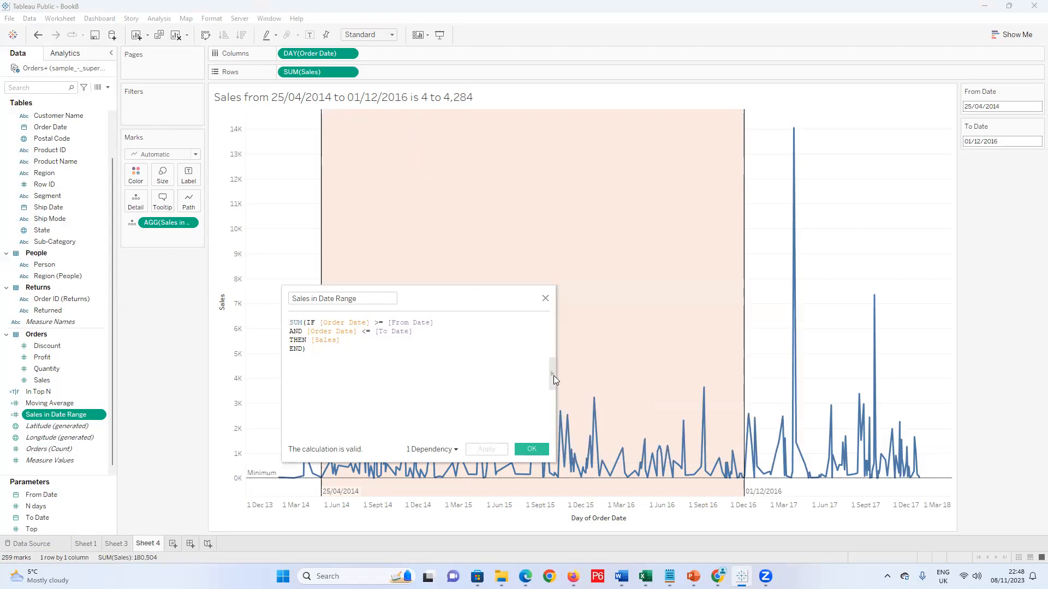
{"action": "left_click", "coordinate": [553, 374]}
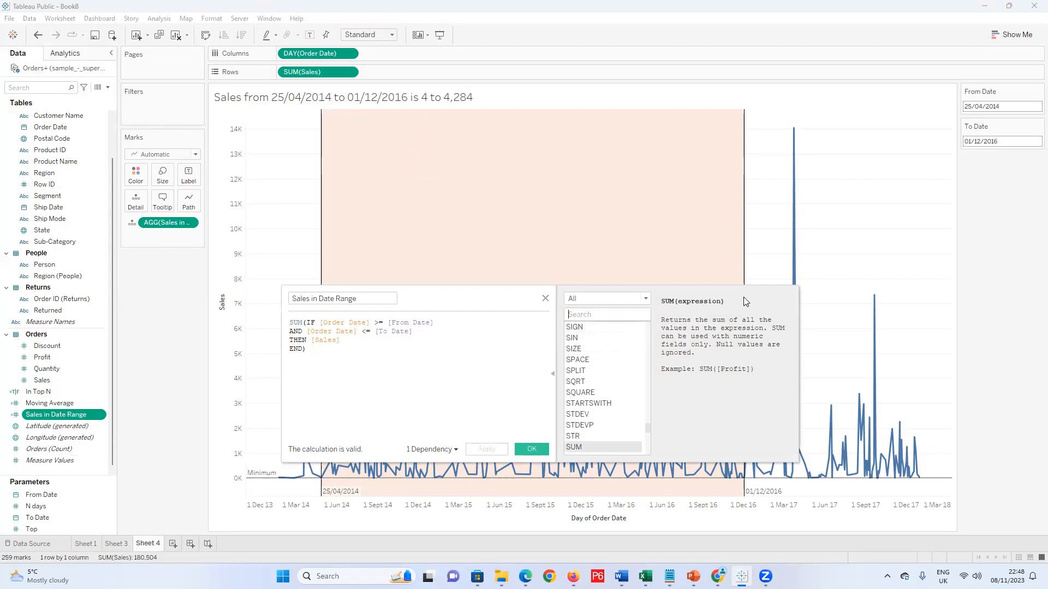
{"action": "type", "text": "Index"}
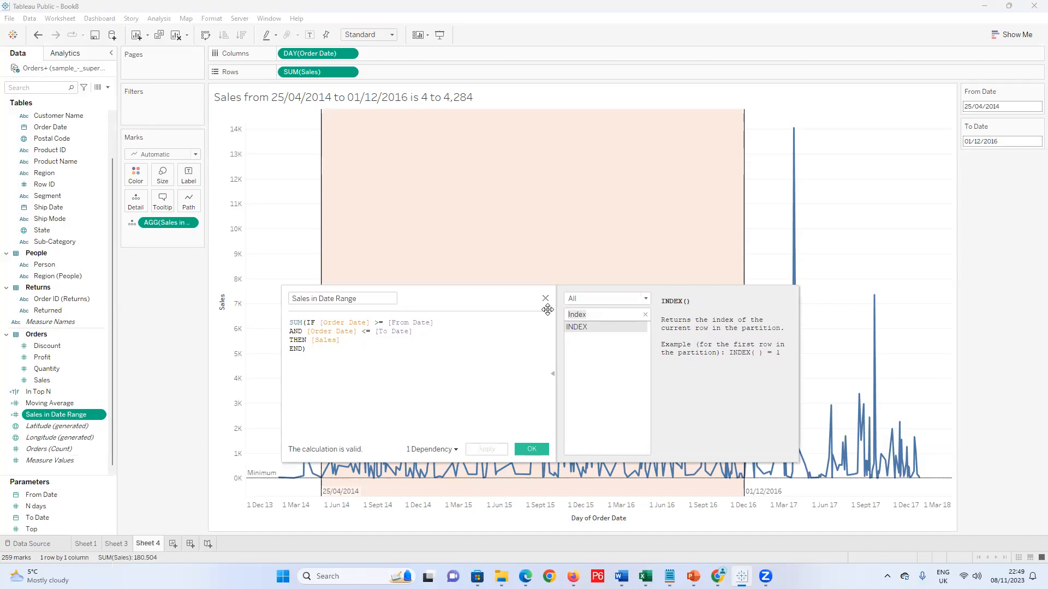
Look up the TOTAL function's description in the function reference
{"action": "key", "text": "BackSpace"}
{"action": "key", "text": "BackSpace"}
{"action": "key", "text": "BackSpace"}
{"action": "key", "text": "BackSpace"}
{"action": "key", "text": "BackSpace"}
{"action": "type", "text": "total"}
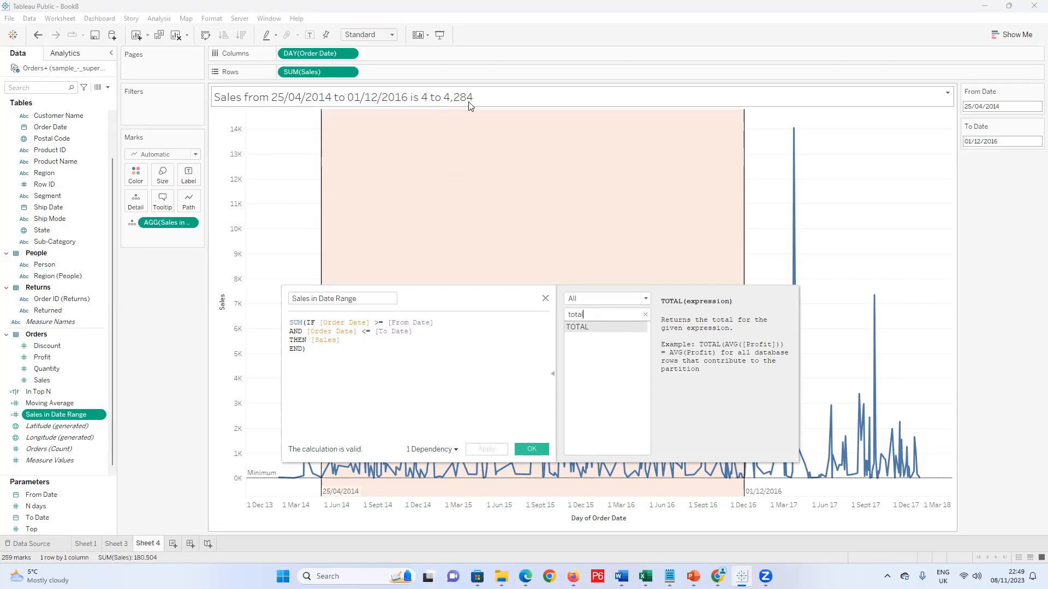
{"action": "left_click", "coordinate": [293, 323]}
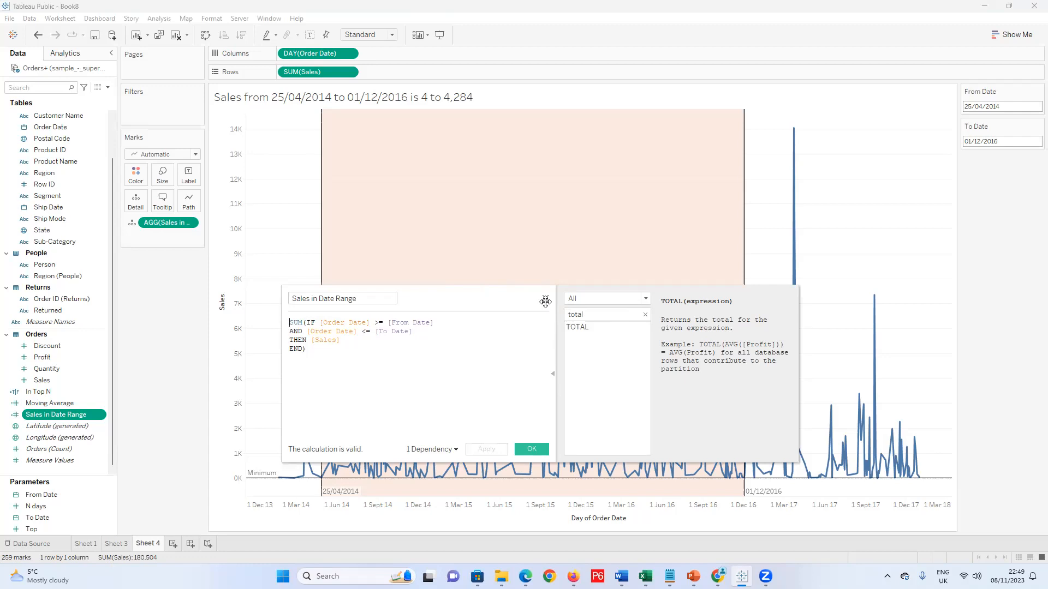
{"action": "type", "text": "Total"}
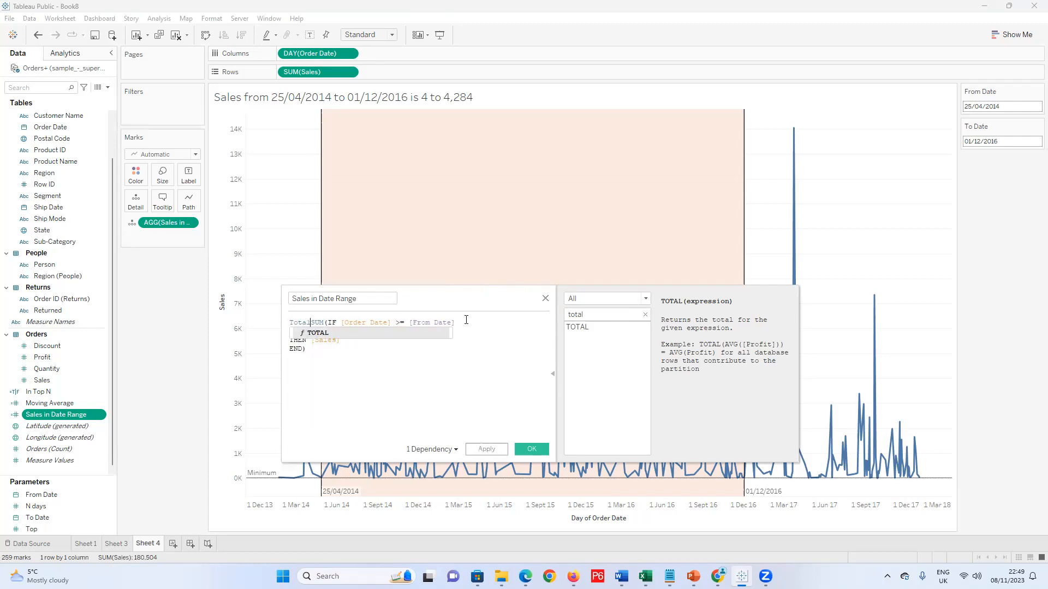
{"action": "double_click", "coordinate": [316, 333]}
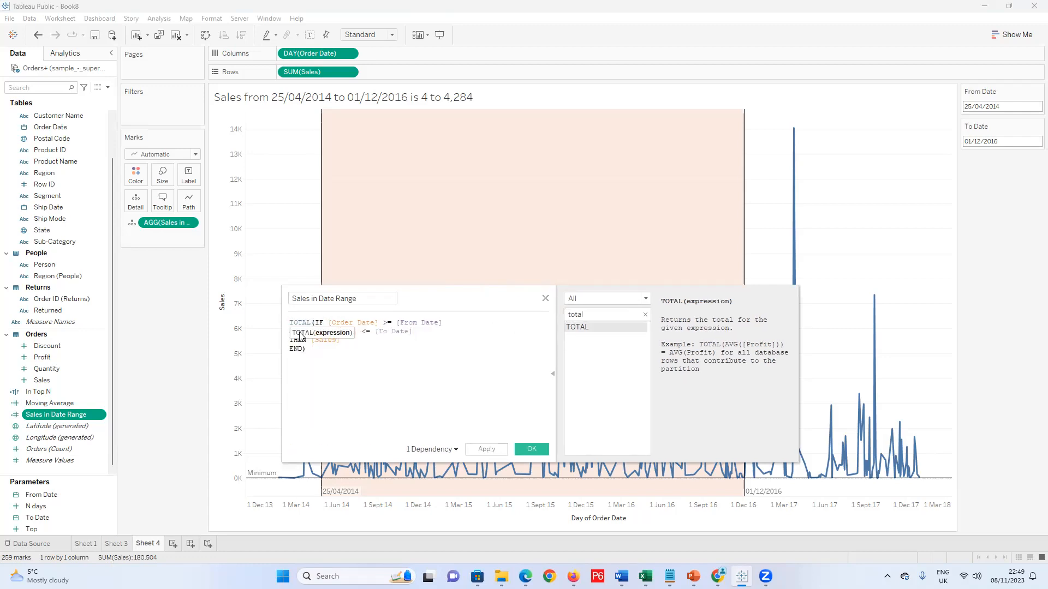
{"action": "left_click", "coordinate": [322, 370]}
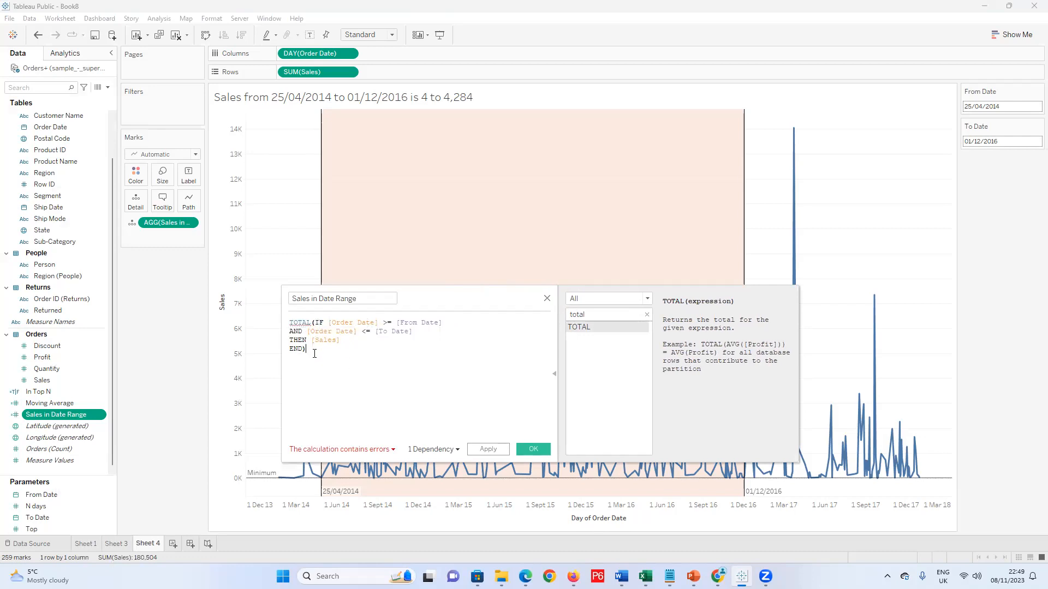
{"action": "type", "text": ")"}
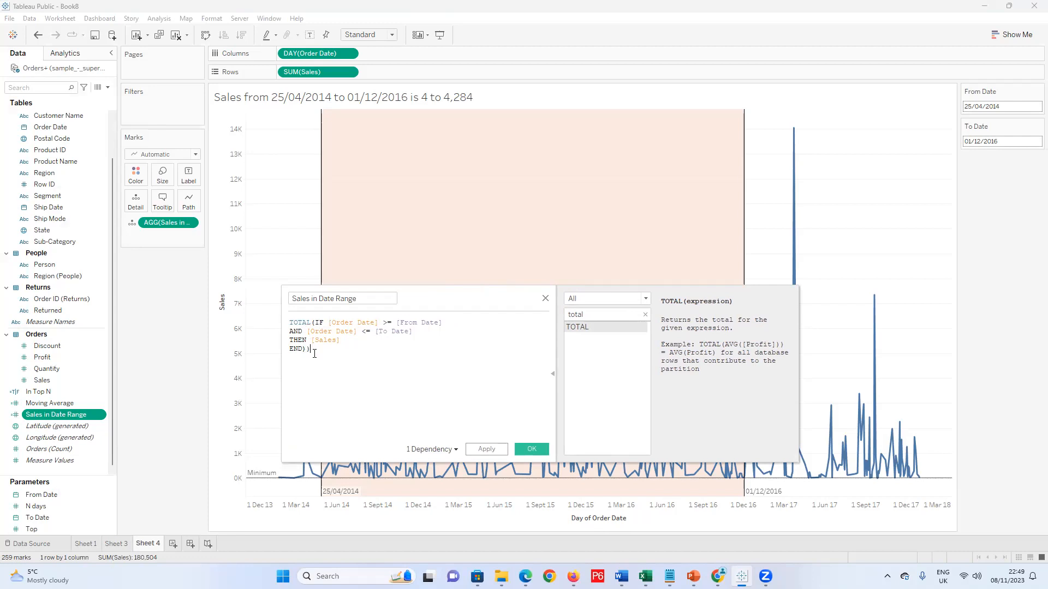
{"action": "key", "text": "Up"}
{"action": "key", "text": "Up"}
{"action": "key", "text": "Up"}
{"action": "key", "text": "Right"}
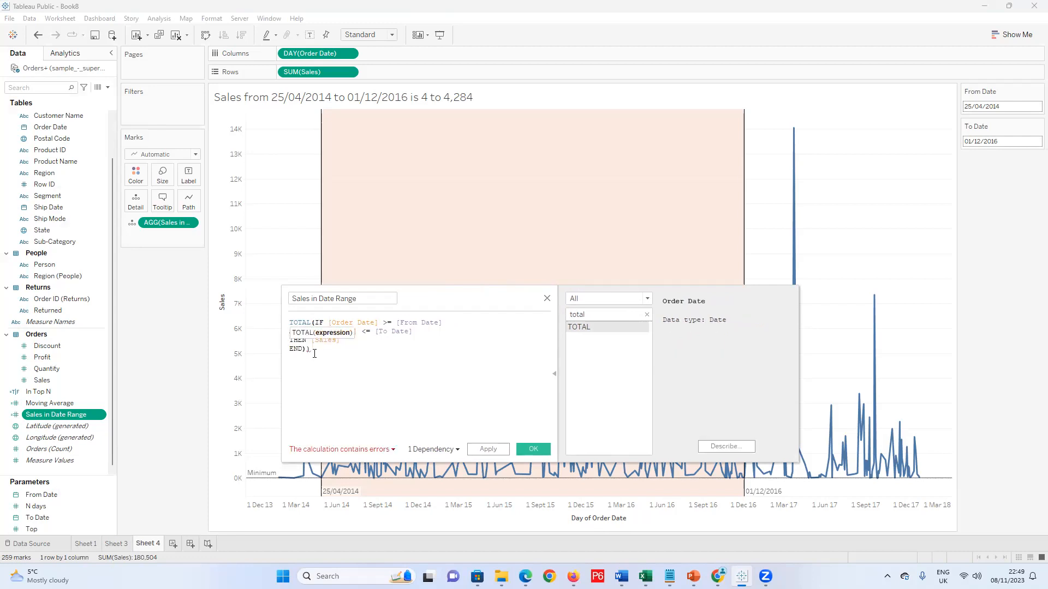
{"action": "type", "text": "sum"}
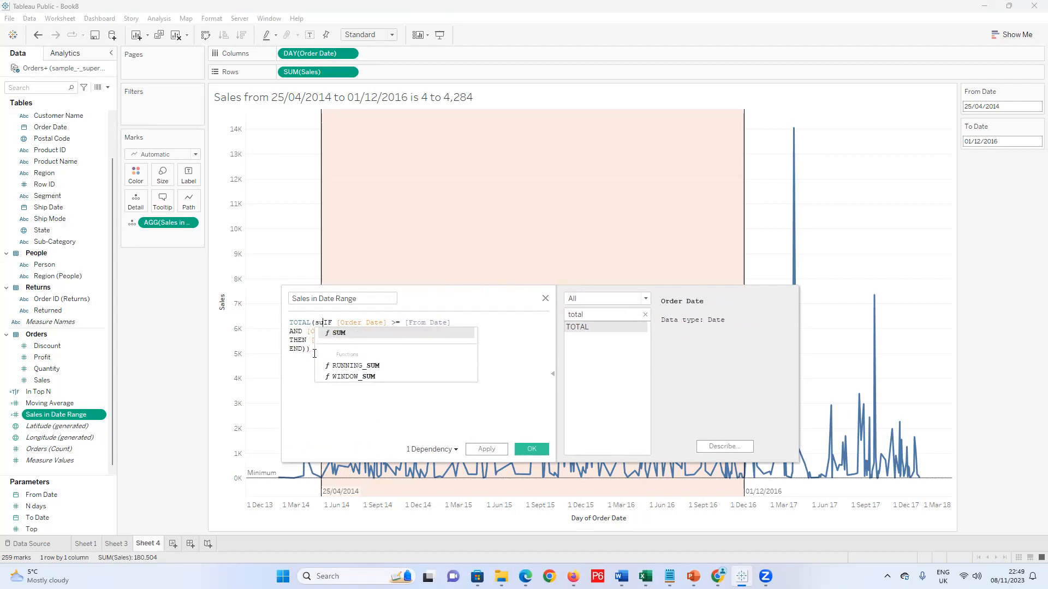
{"action": "key", "text": "Return"}
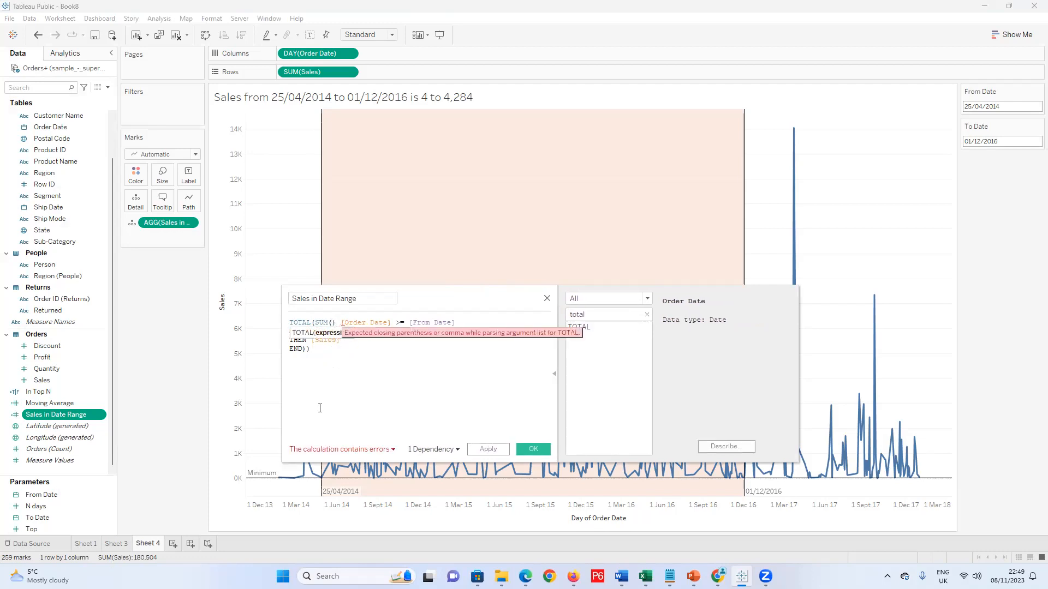
{"action": "key", "text": "Delete"}
{"action": "key", "text": "Delete"}
{"action": "key", "text": "Down"}
{"action": "key", "text": "Down"}
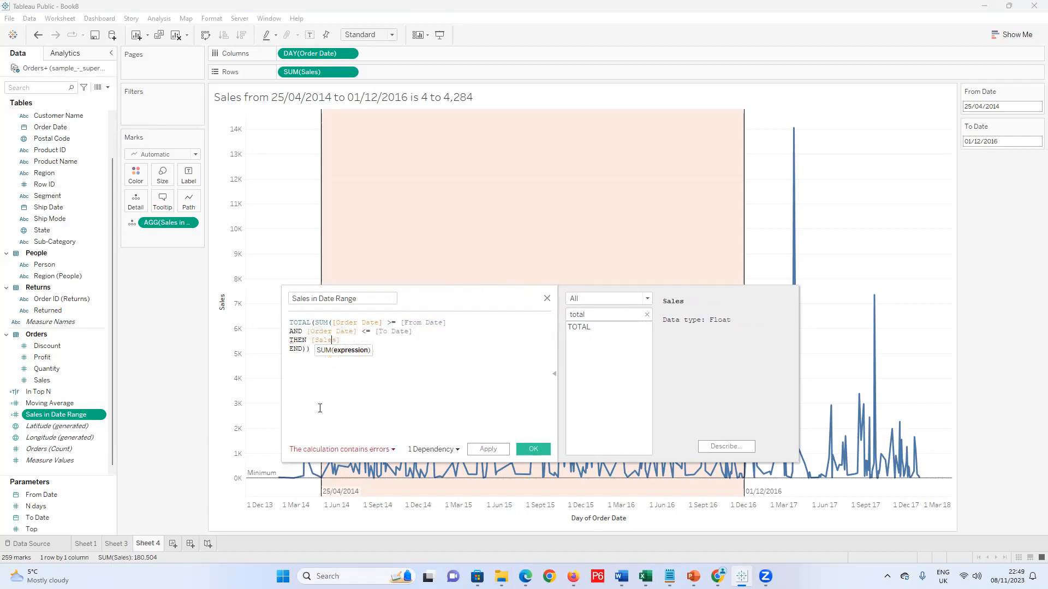
{"action": "left_click", "coordinate": [340, 381]}
{"action": "left_click", "coordinate": [546, 298]}
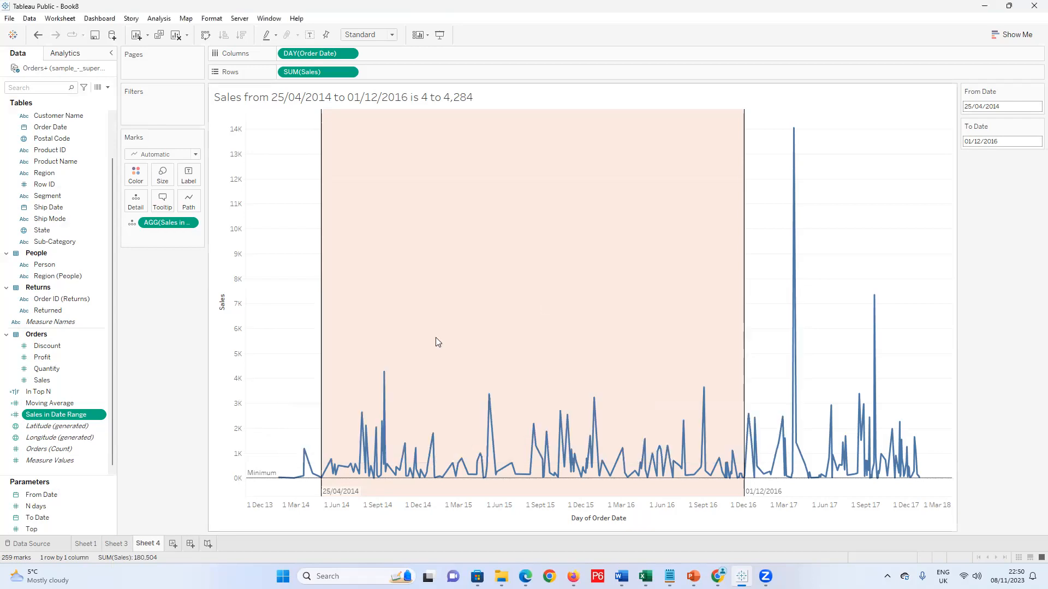
Reopen the Sales in Date Range calculation for editing with the cursor before SUM at the formula's start
{"action": "right_click", "coordinate": [60, 414]}
{"action": "left_click", "coordinate": [81, 226]}
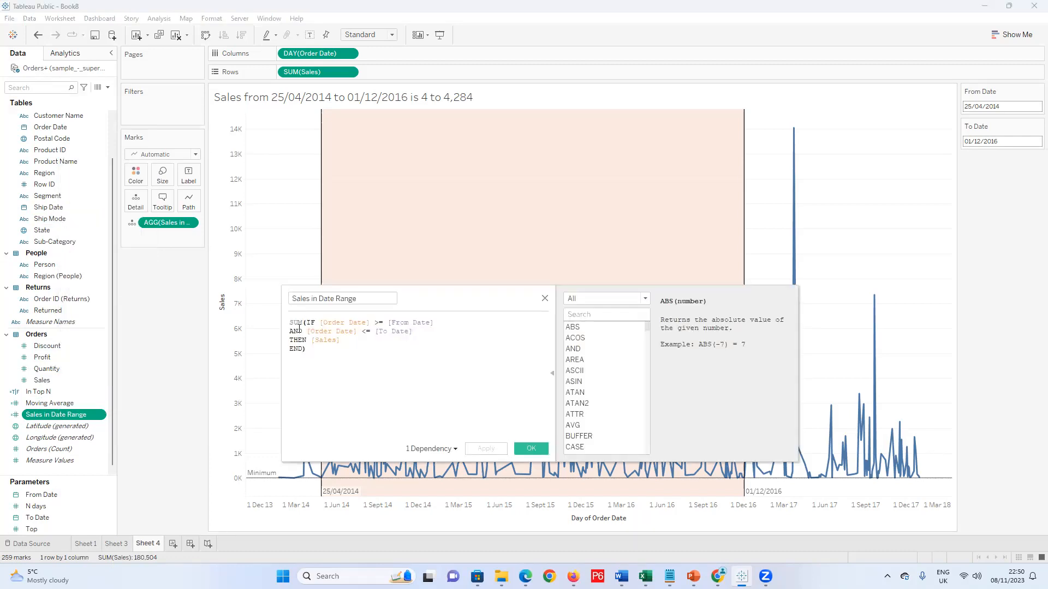
{"action": "left_click_drag", "start_coordinate": [289, 321], "coordinate": [290, 325]}
{"action": "left_click", "coordinate": [290, 325]}
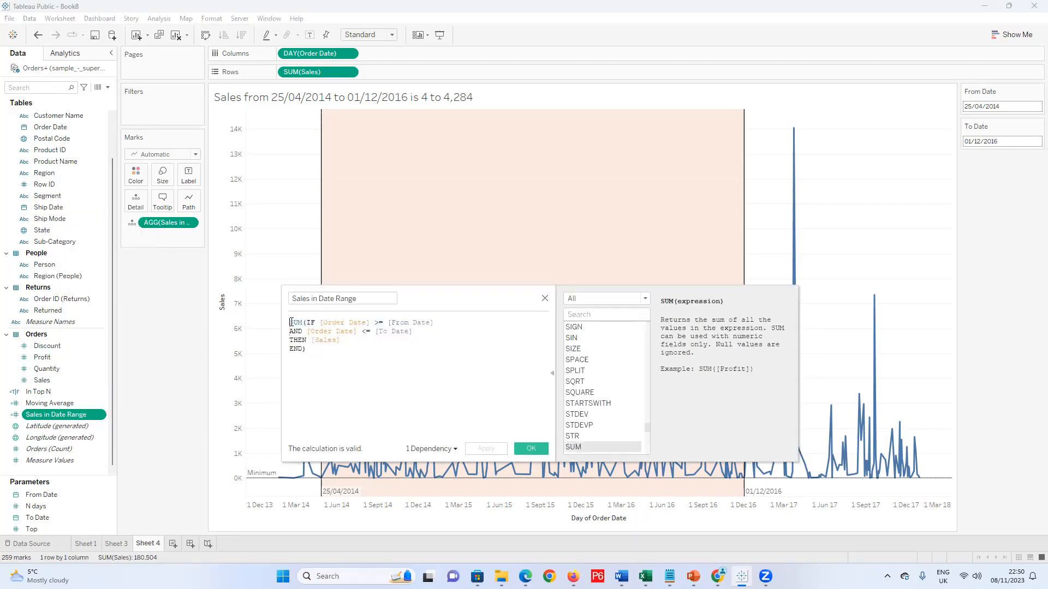
{"action": "type", "text": "to"}
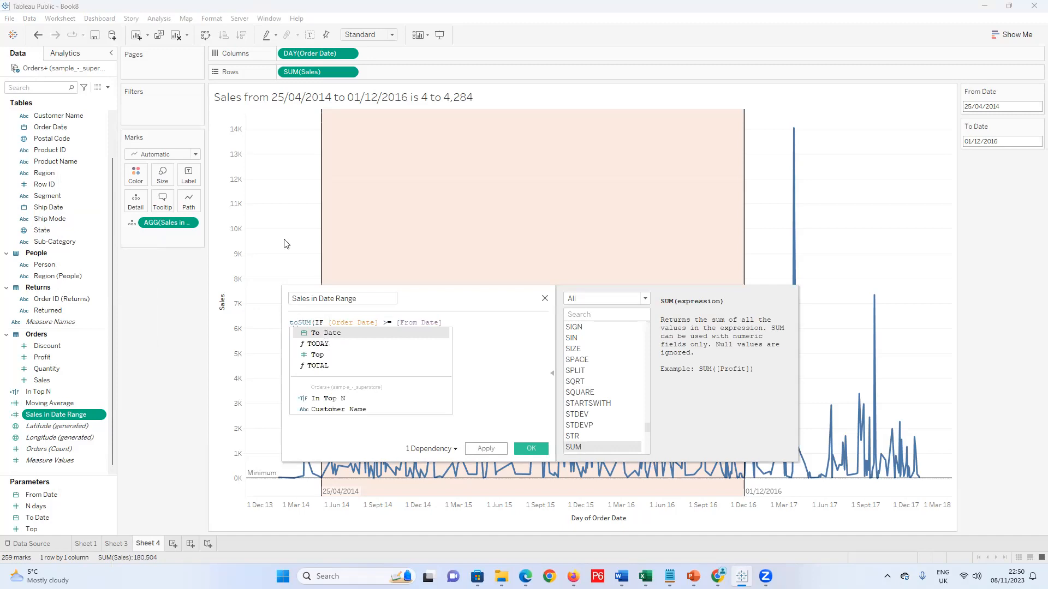
{"action": "left_click", "coordinate": [322, 365]}
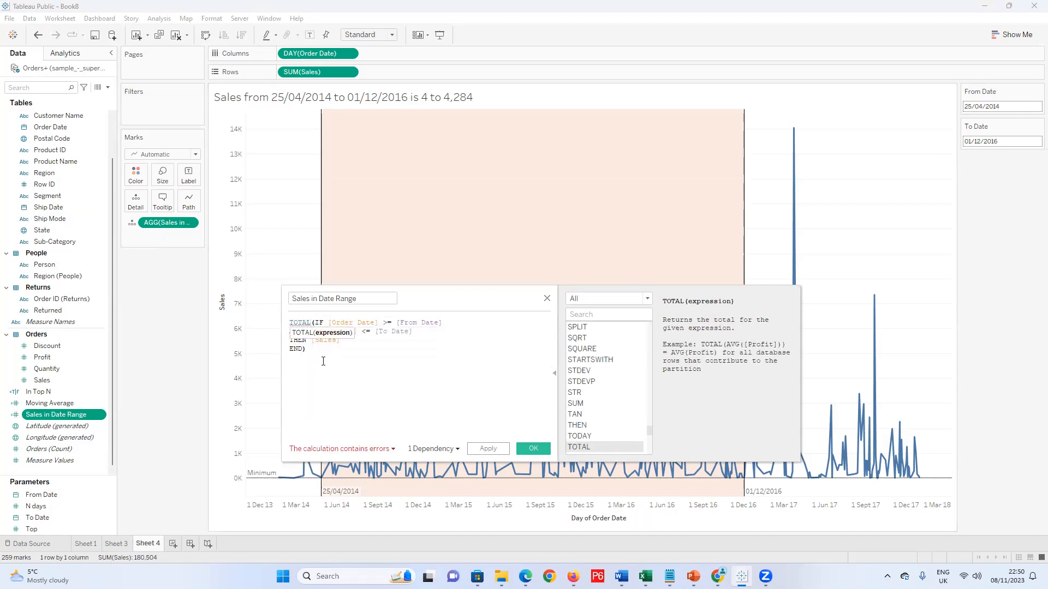
{"action": "key", "text": "ctrl+z"}
{"action": "key", "text": "ctrl+z"}
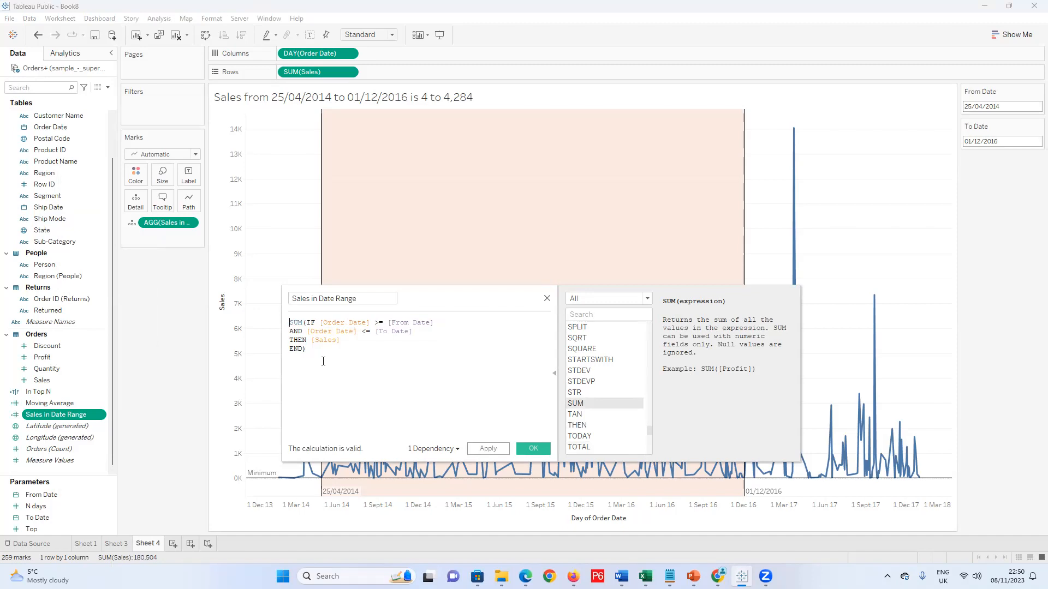
Wrap the existing SUM(IF ... END) formula in TOTAL( ), adding the closing parenthesis after END)
{"action": "type", "text": "to "}
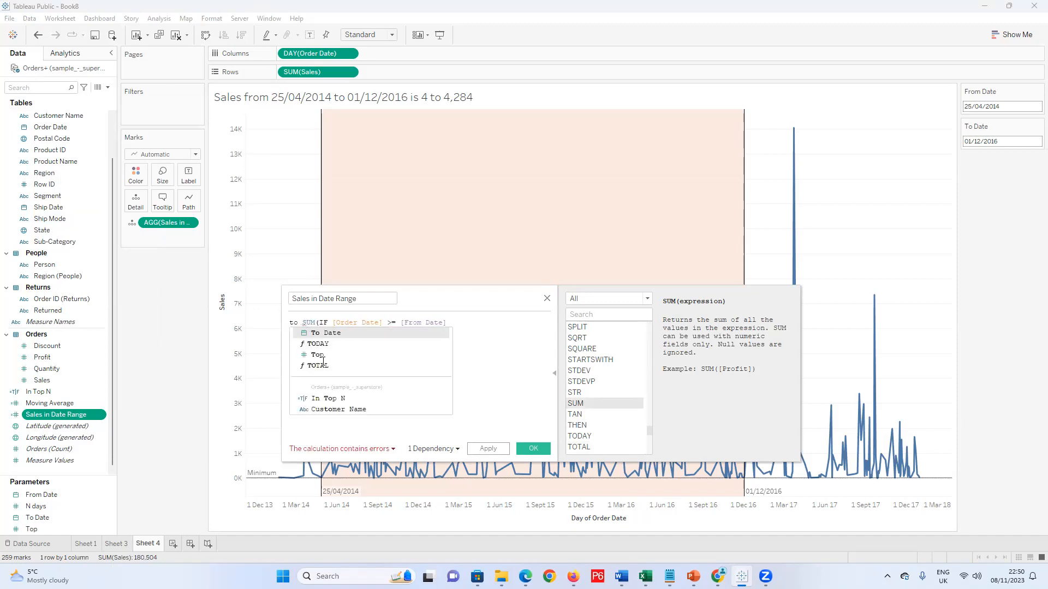
{"action": "type", "text": "ta"}
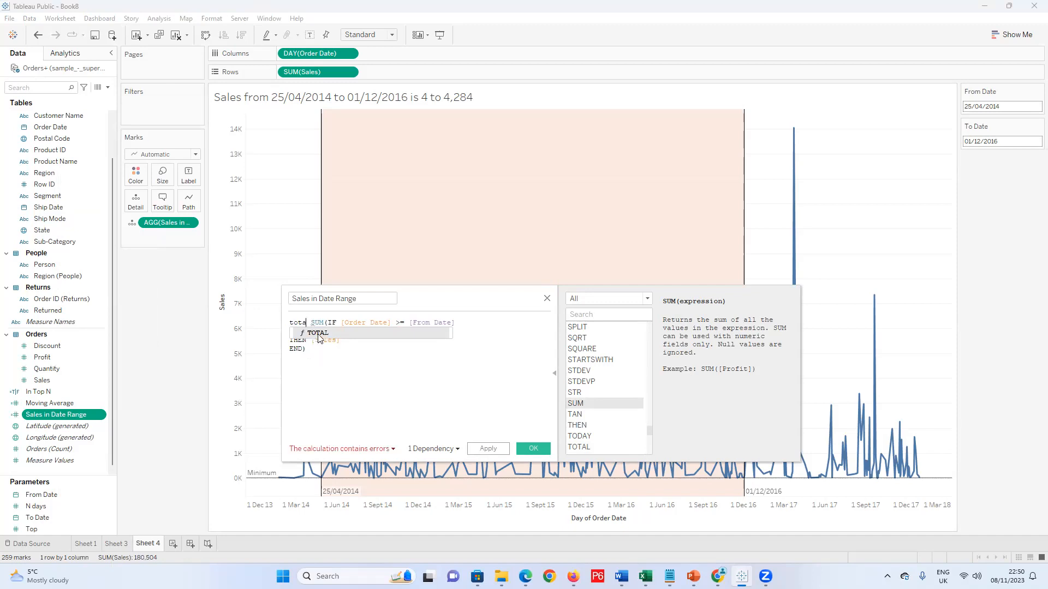
{"action": "double_click", "coordinate": [321, 334]}
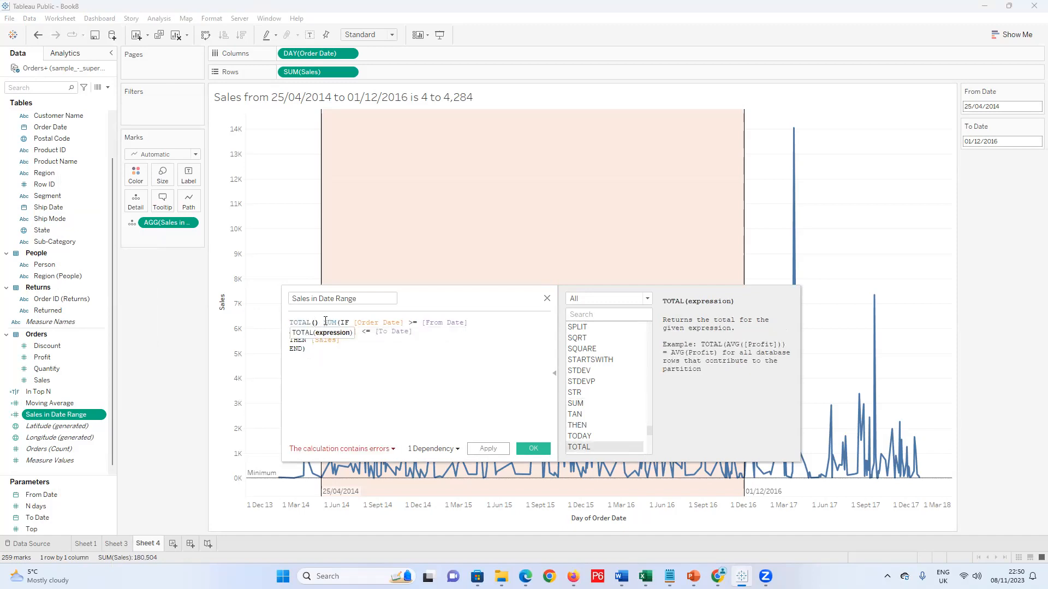
{"action": "left_click", "coordinate": [324, 323]}
{"action": "key", "text": "BackSpace"}
{"action": "key", "text": "BackSpace"}
{"action": "key", "text": "Down"}
{"action": "key", "text": "Down"}
{"action": "key", "text": "Down"}
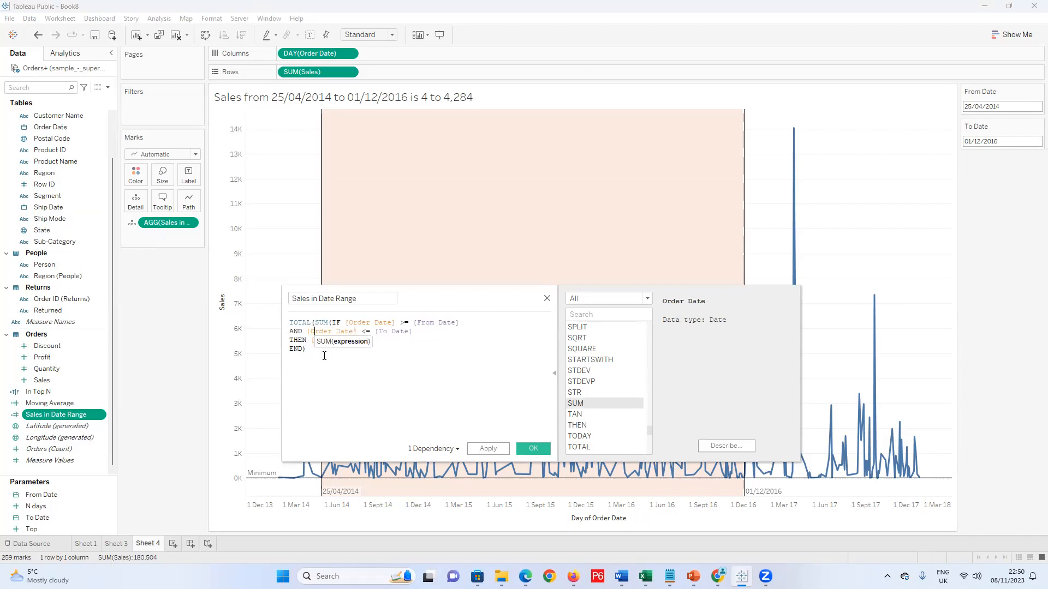
{"action": "type", "text": ")"}
{"action": "left_click_drag", "start_coordinate": [415, 382], "coordinate": [289, 323]}
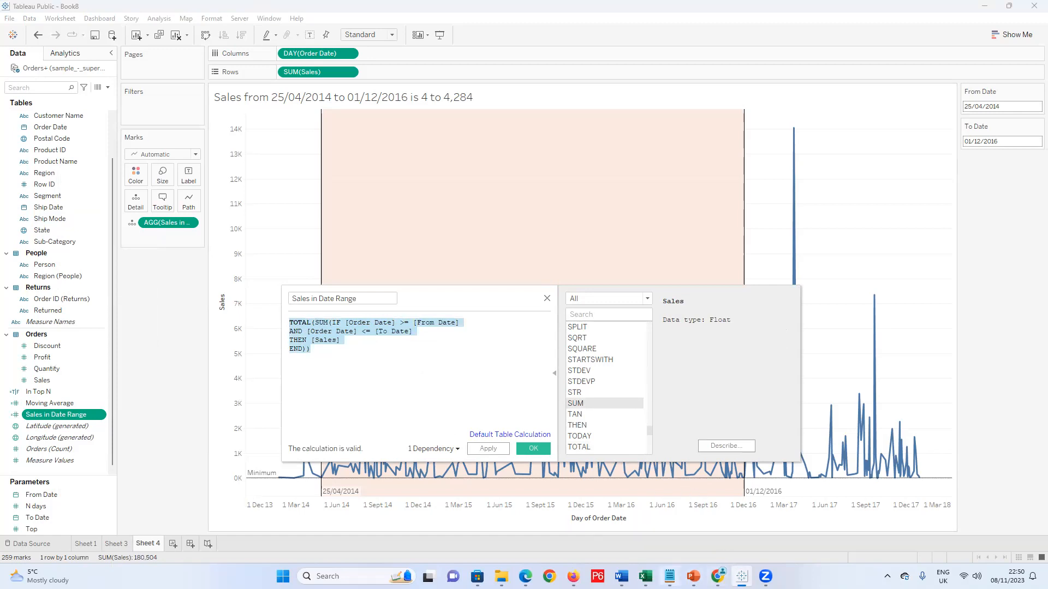
{"action": "left_click", "coordinate": [669, 577]}
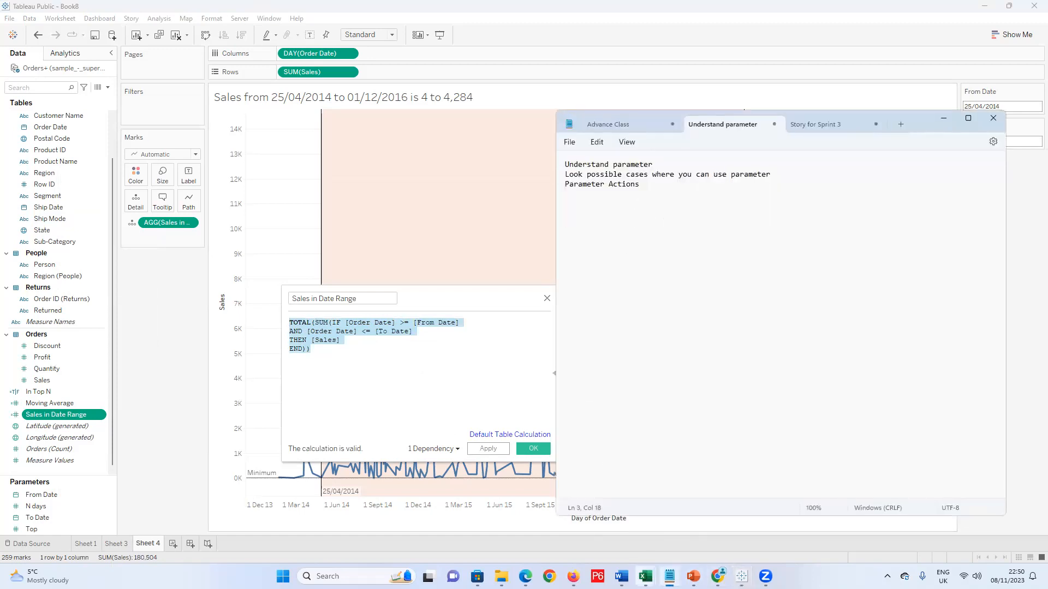
{"action": "left_click", "coordinate": [742, 576]}
{"action": "mouse_move", "coordinate": [741, 577]}
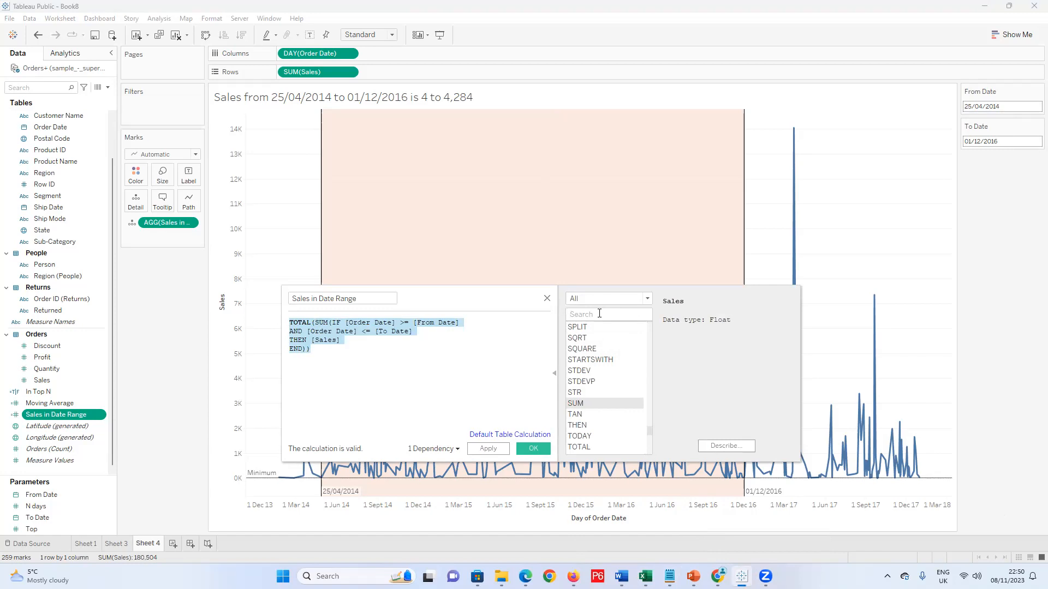
Look up the WINDOW_SUM function's description in the function reference
{"action": "type", "text": "ind"}
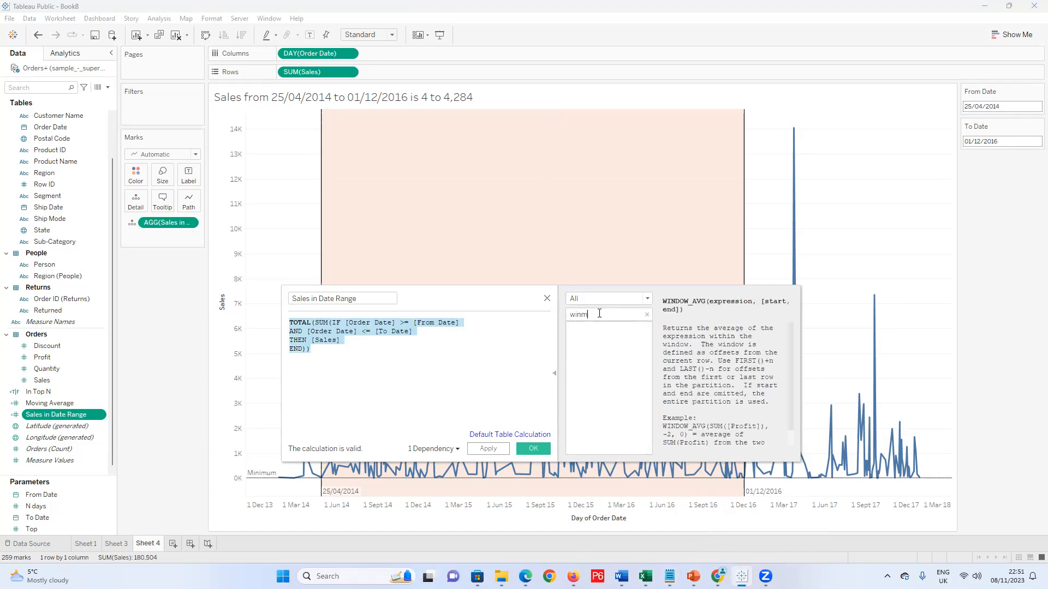
{"action": "type", "text": "ow"}
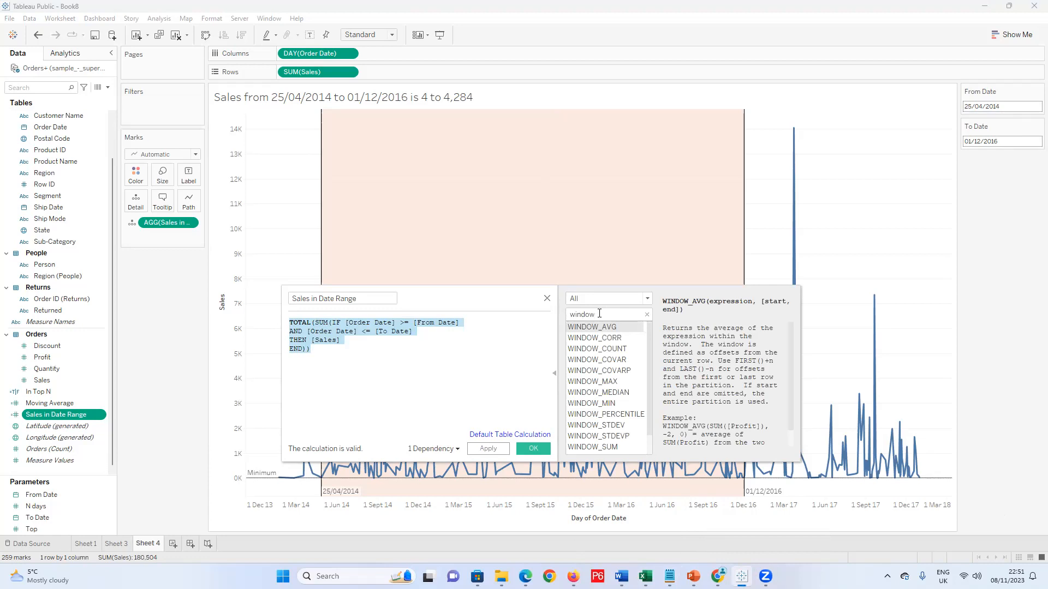
{"action": "type", "text": "_su"}
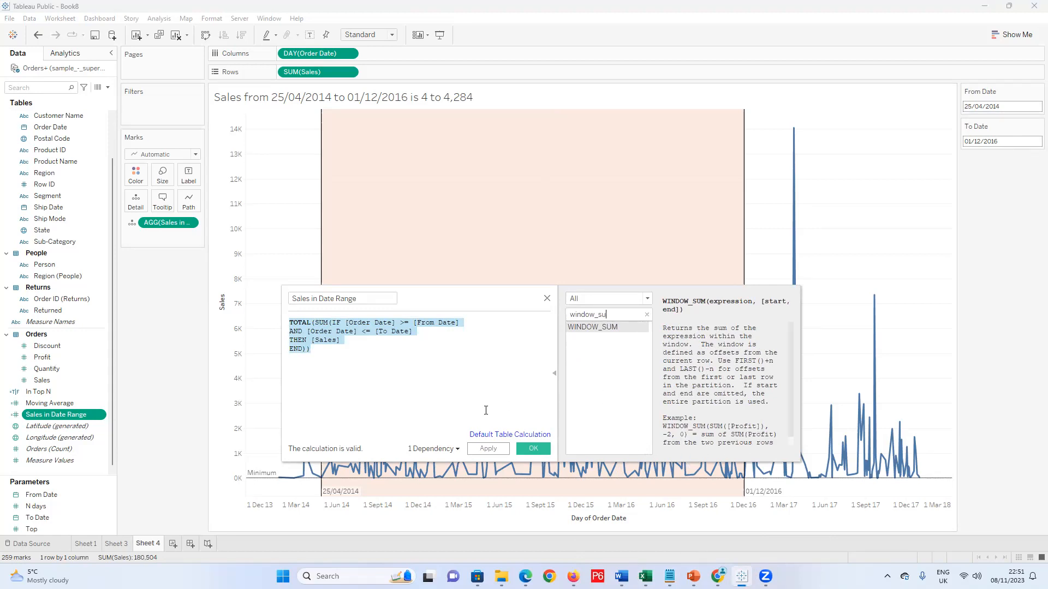
Save the TOTAL-wrapped Sales in Date Range calculation
{"action": "left_click", "coordinate": [533, 449]}
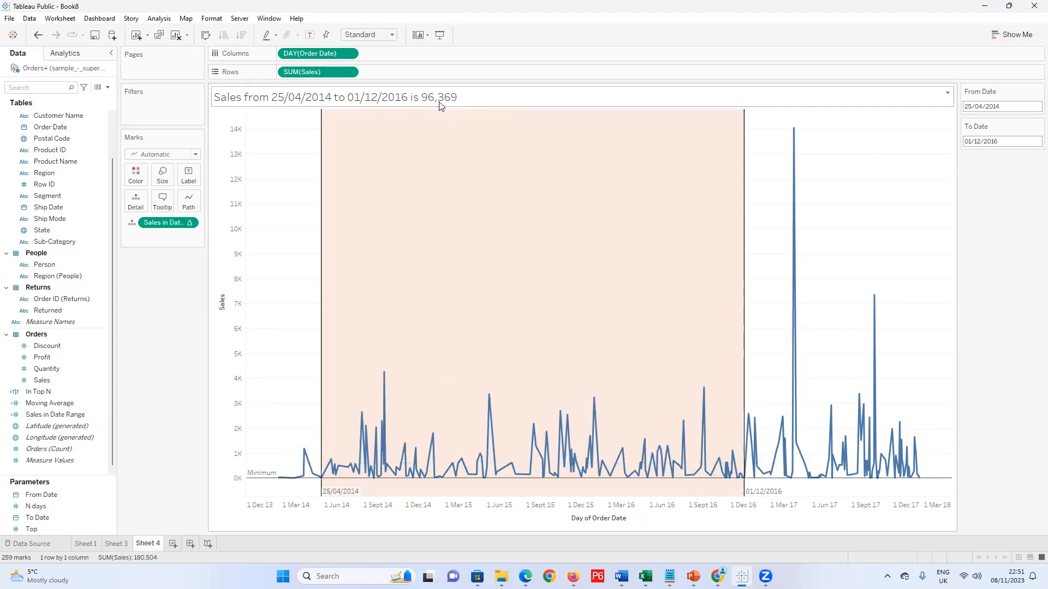
{"action": "left_click", "coordinate": [193, 222]}
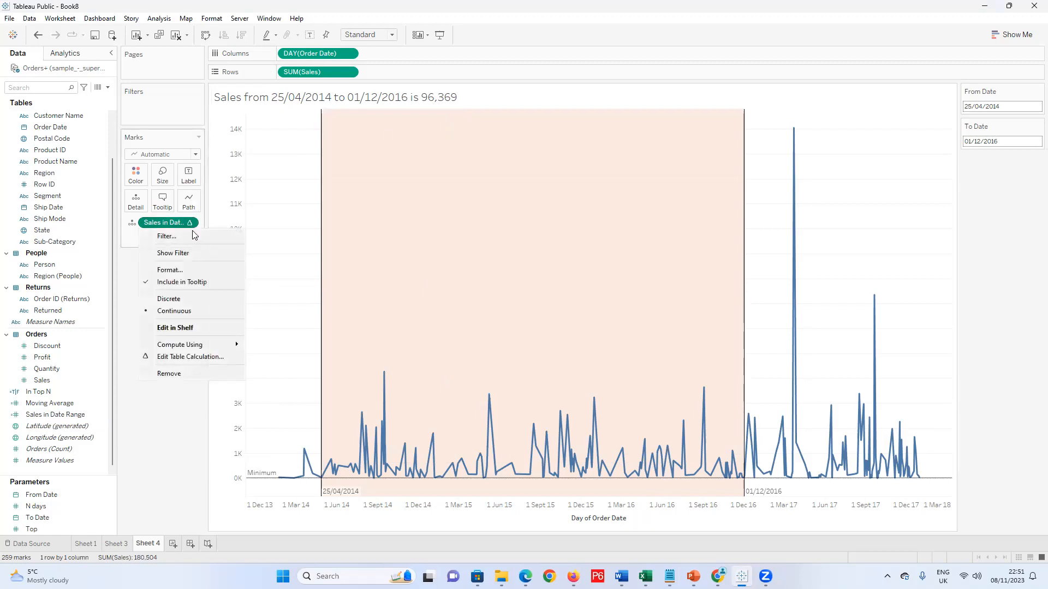
{"action": "left_click", "coordinate": [198, 273]}
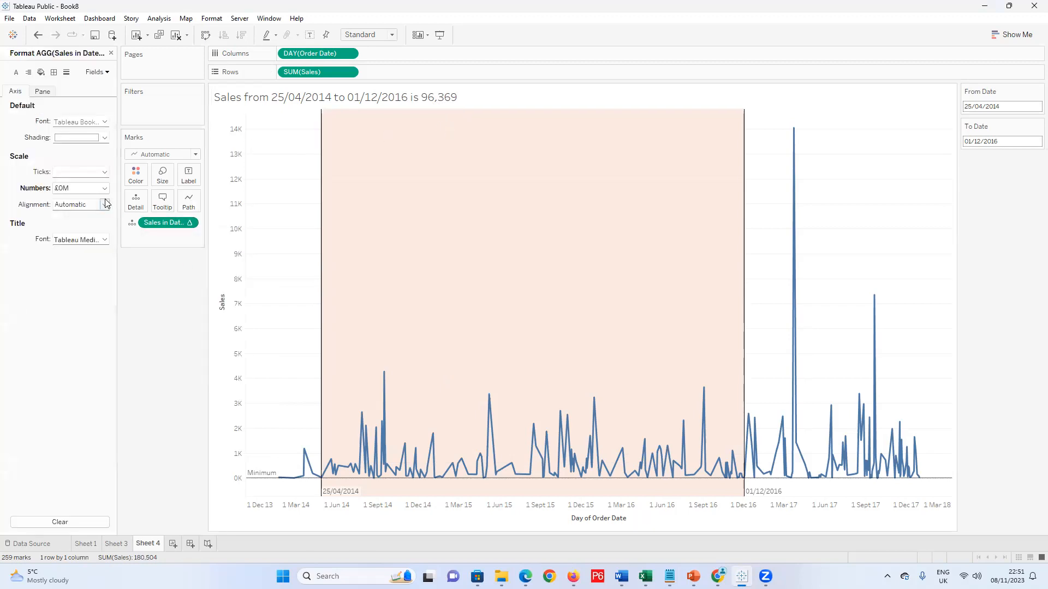
{"action": "left_click", "coordinate": [108, 191]}
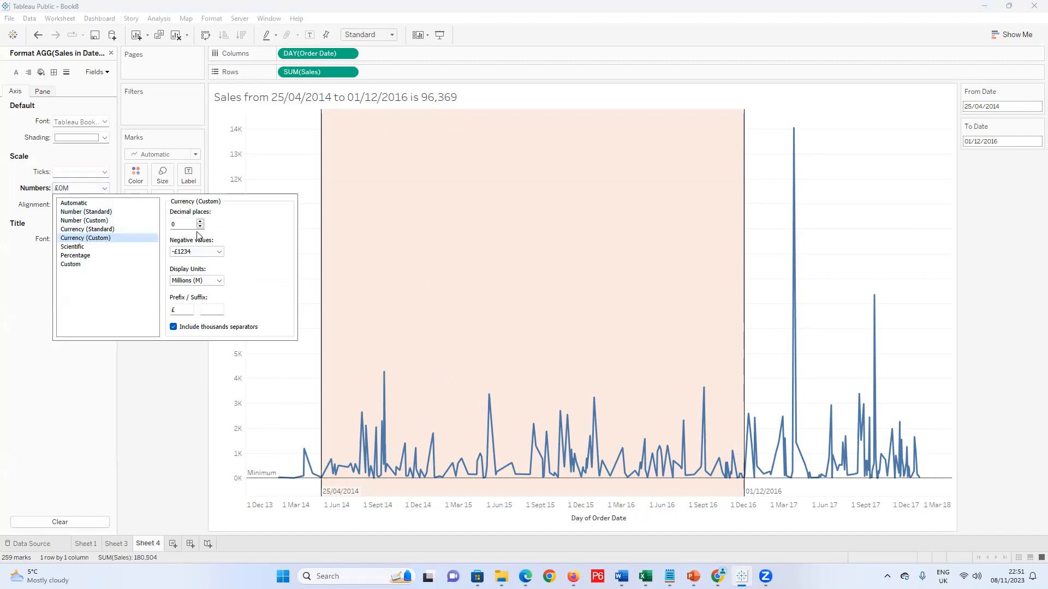
{"action": "left_click", "coordinate": [151, 377]}
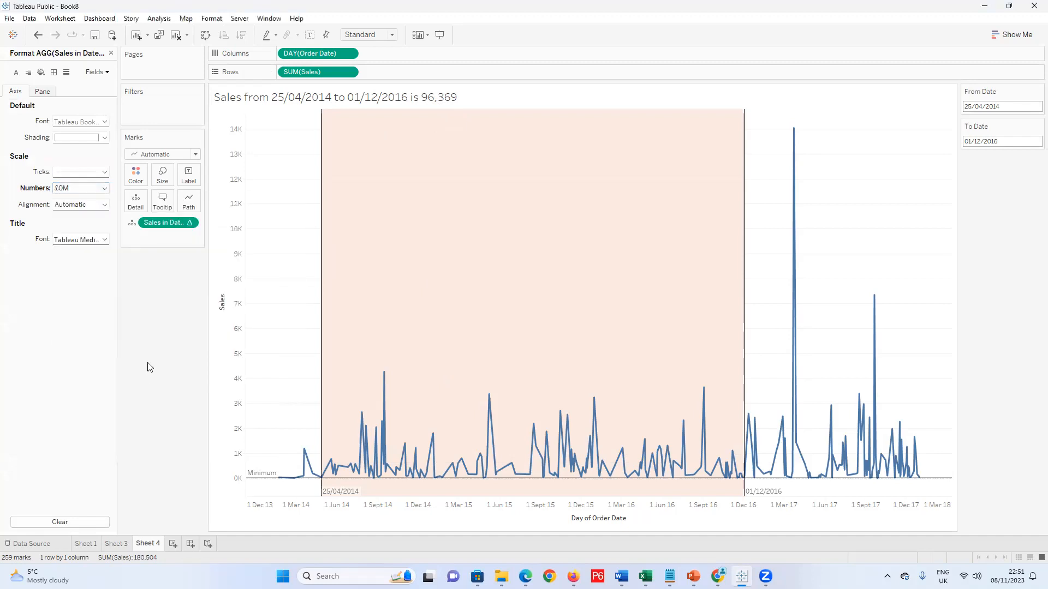
{"action": "left_click", "coordinate": [111, 54]}
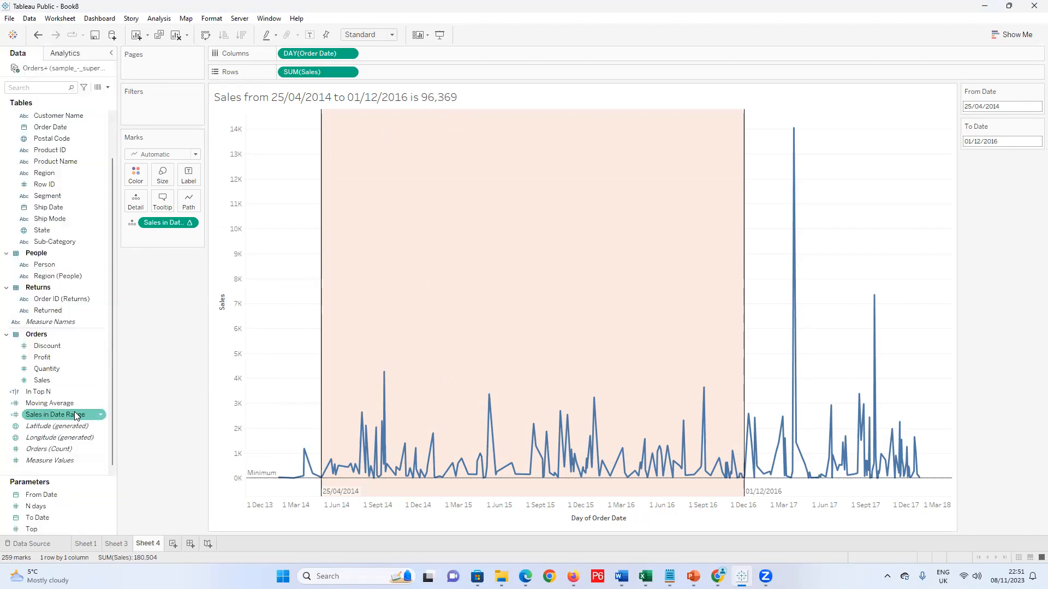
Set the default number format of the Sales in Date Range field to custom currency in £ with 0 decimal places
{"action": "right_click", "coordinate": [99, 418]}
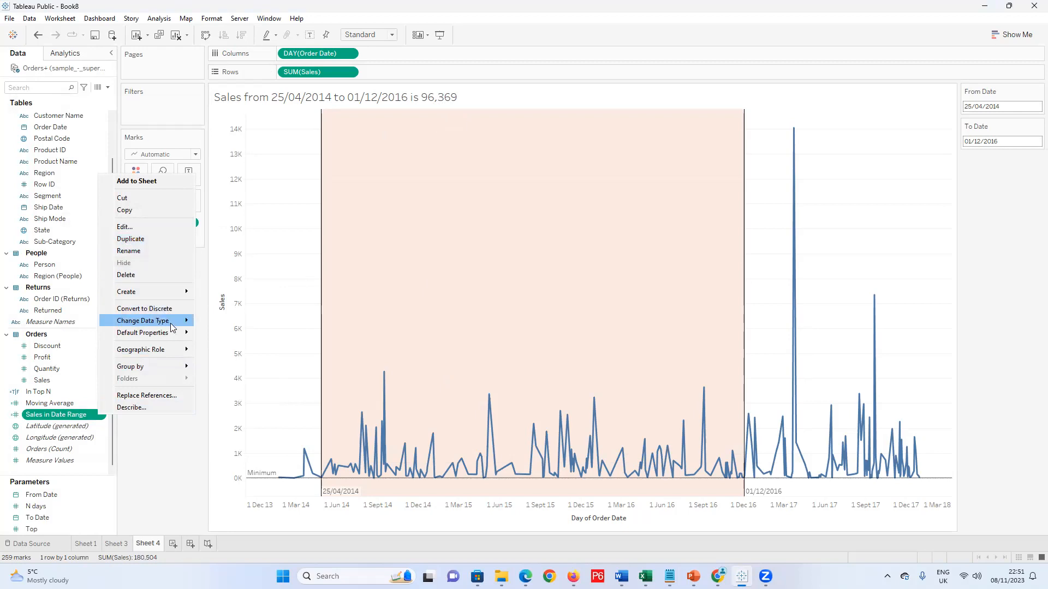
{"action": "mouse_move", "coordinate": [171, 326]}
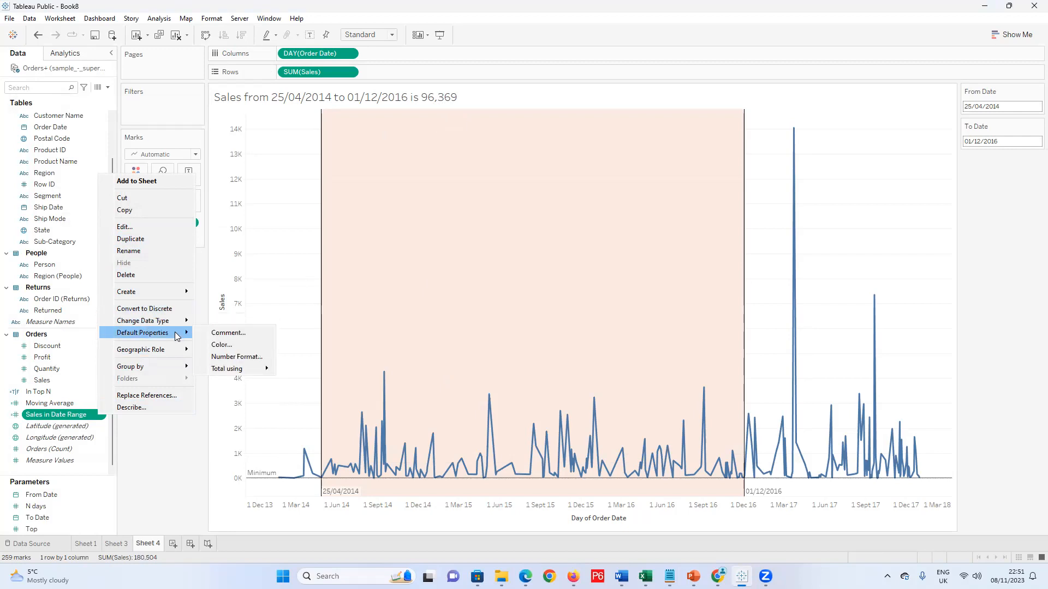
{"action": "left_click", "coordinate": [240, 357]}
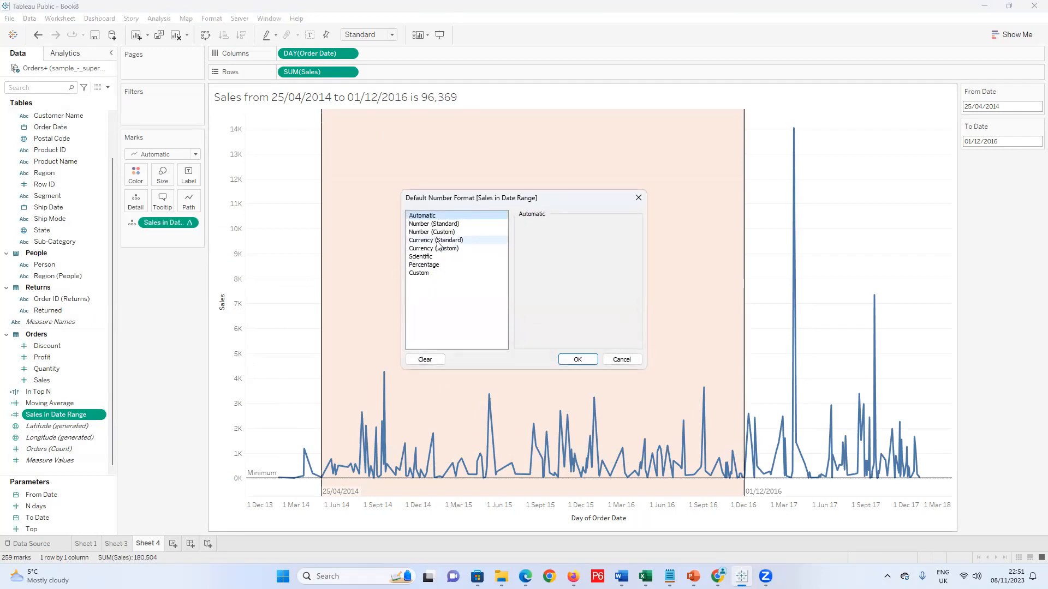
{"action": "left_click", "coordinate": [438, 241]}
{"action": "left_click", "coordinate": [437, 250]}
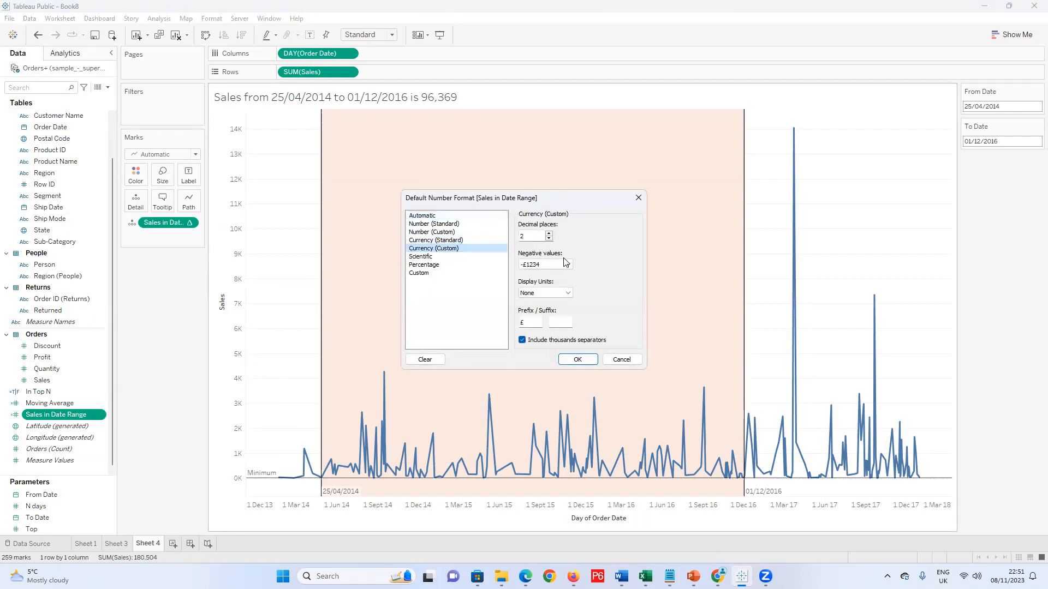
{"action": "left_click", "coordinate": [549, 239]}
{"action": "left_click", "coordinate": [550, 238]}
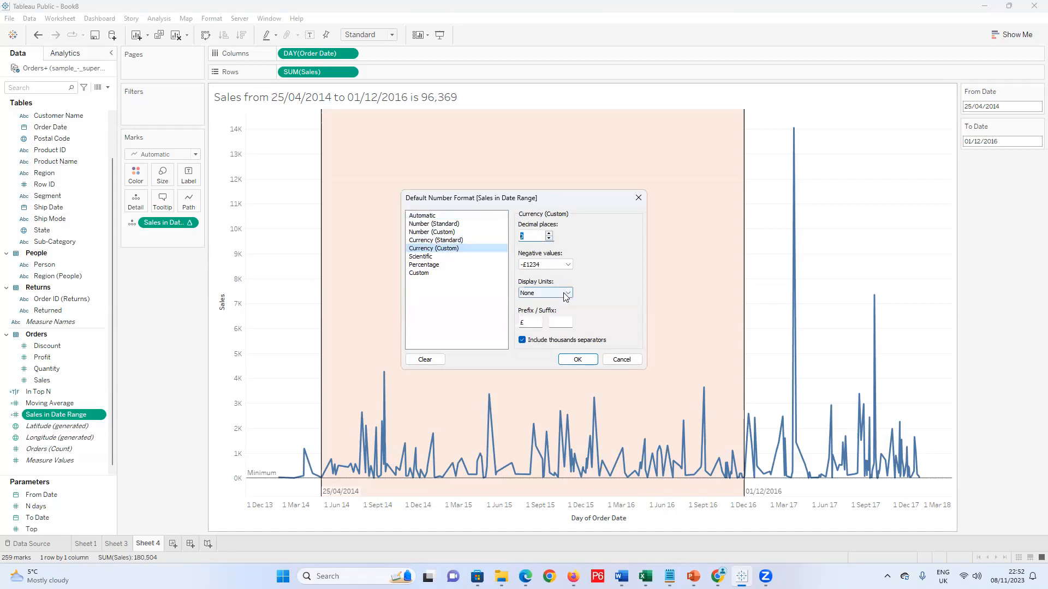
{"action": "left_click", "coordinate": [579, 360]}
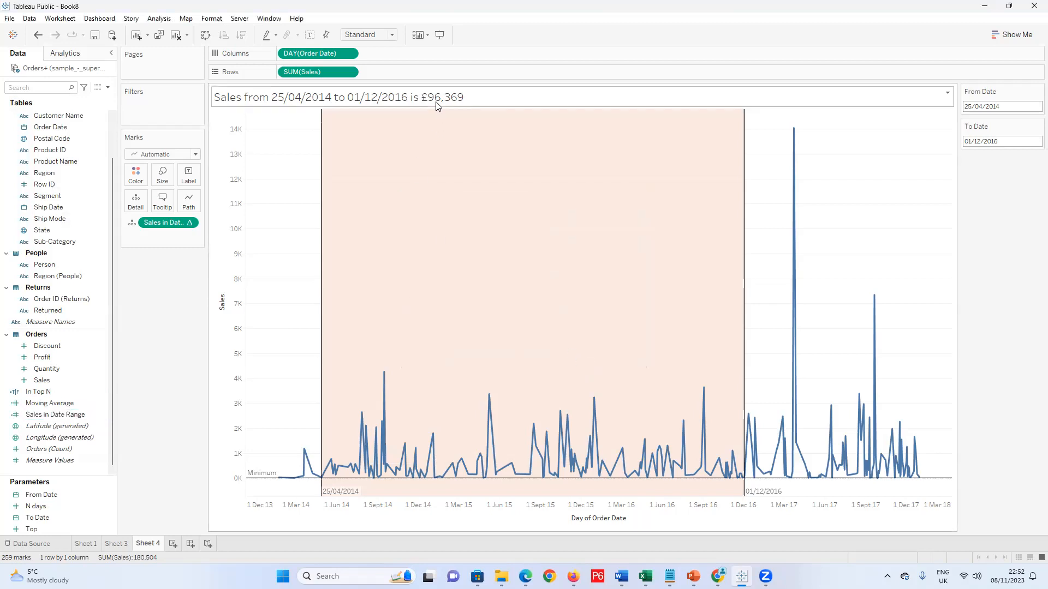
Review the Currency (Custom) settings in the default number format of Sales in Date Range
{"action": "left_click", "coordinate": [63, 393]}
{"action": "left_click", "coordinate": [77, 414]}
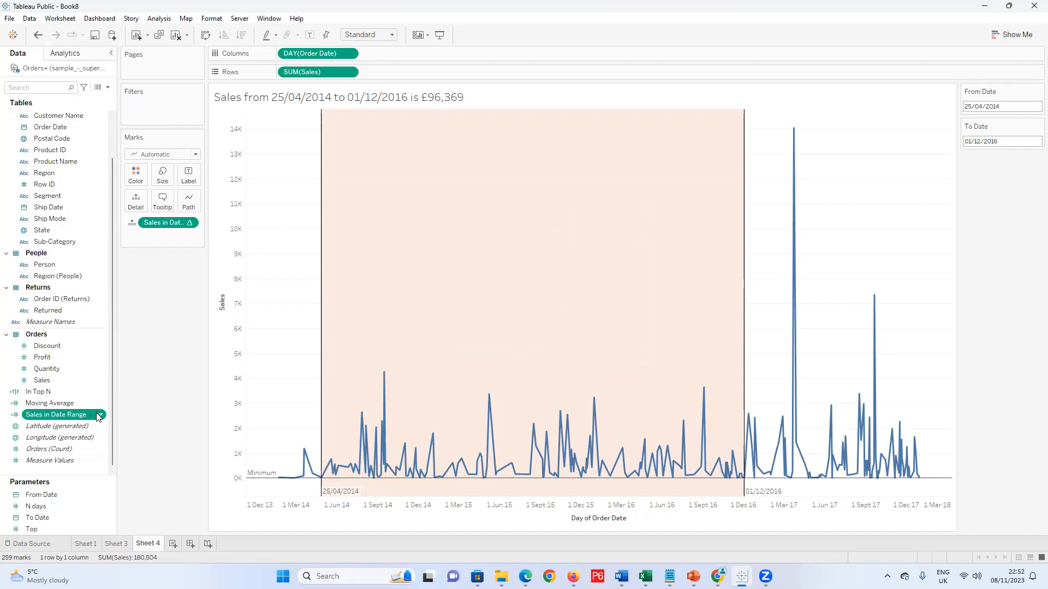
{"action": "left_click", "coordinate": [100, 416]}
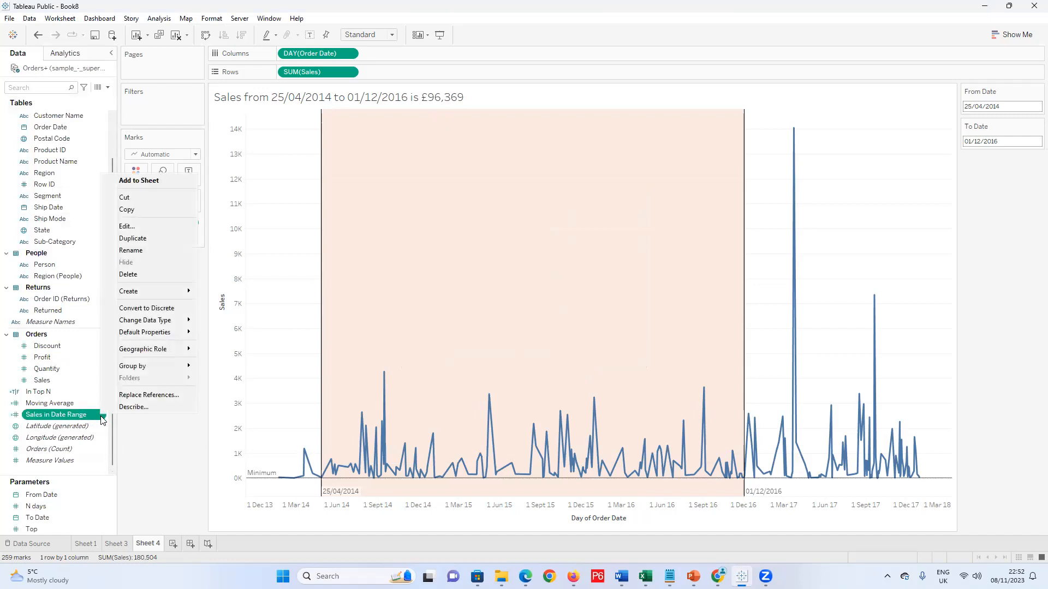
{"action": "mouse_move", "coordinate": [181, 333]}
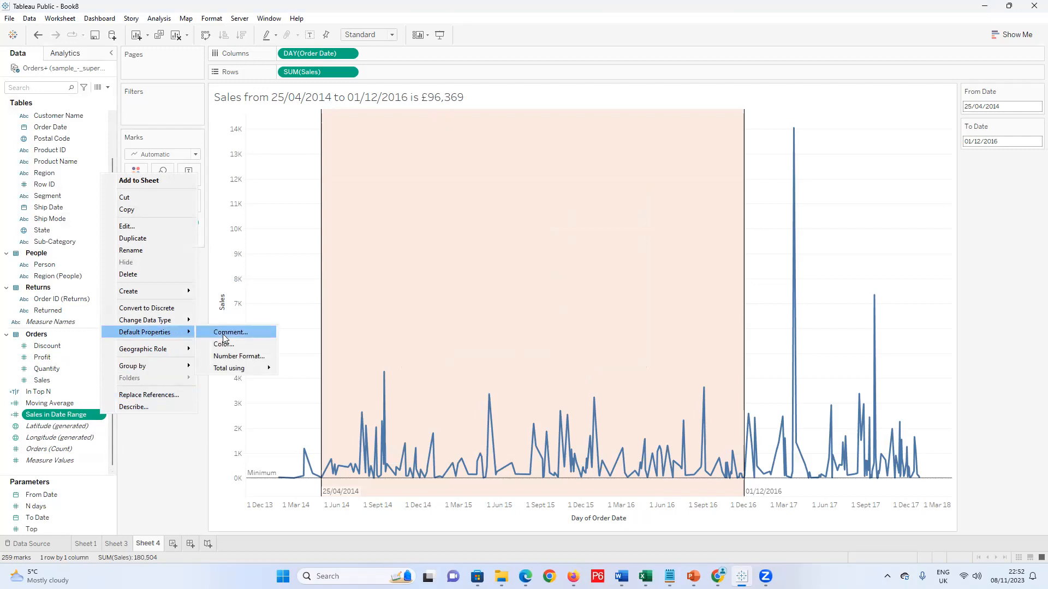
{"action": "left_click", "coordinate": [245, 357]}
{"action": "left_click", "coordinate": [445, 248]}
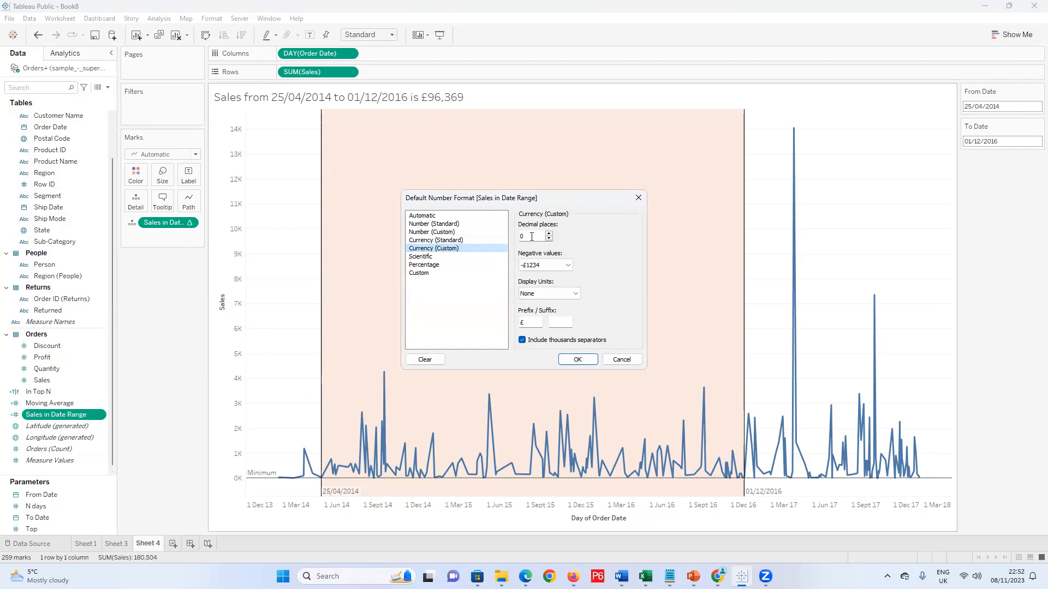
{"action": "left_click", "coordinate": [576, 360]}
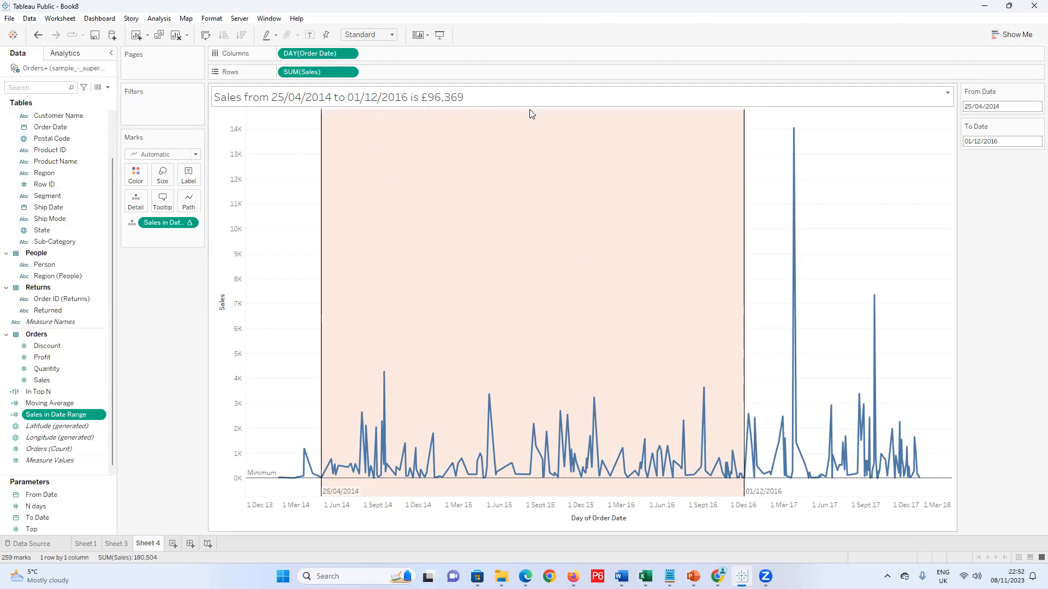
Set the To Date parameter to 22/07/2017
{"action": "left_click", "coordinate": [1019, 141]}
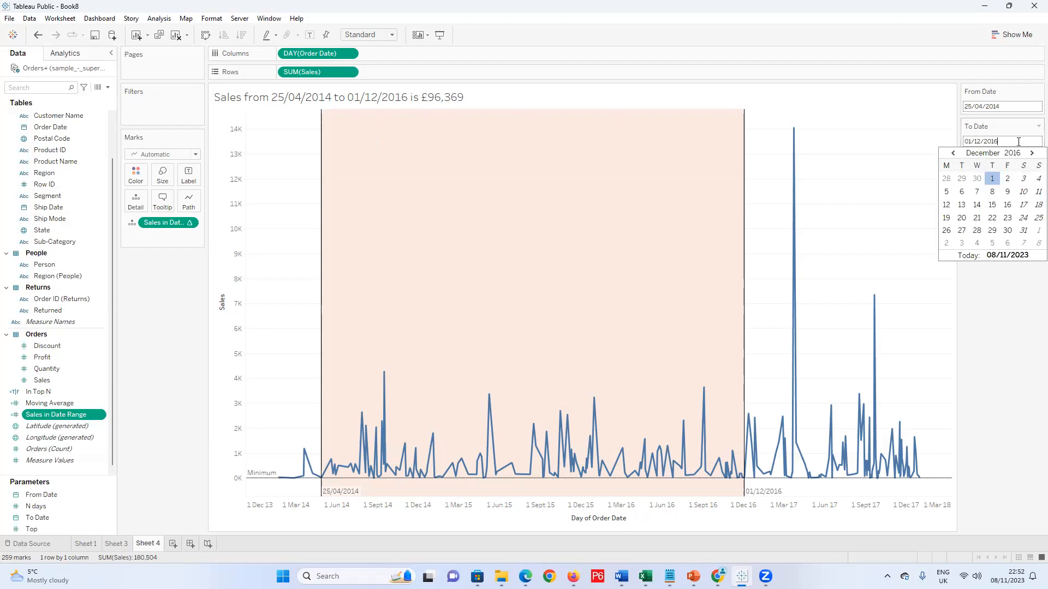
{"action": "left_click", "coordinate": [1033, 154]}
{"action": "left_click", "coordinate": [1033, 154]}
{"action": "left_click", "coordinate": [1033, 153]}
{"action": "left_click", "coordinate": [1032, 154]}
{"action": "left_click", "coordinate": [1033, 154]}
{"action": "left_click", "coordinate": [1033, 154]}
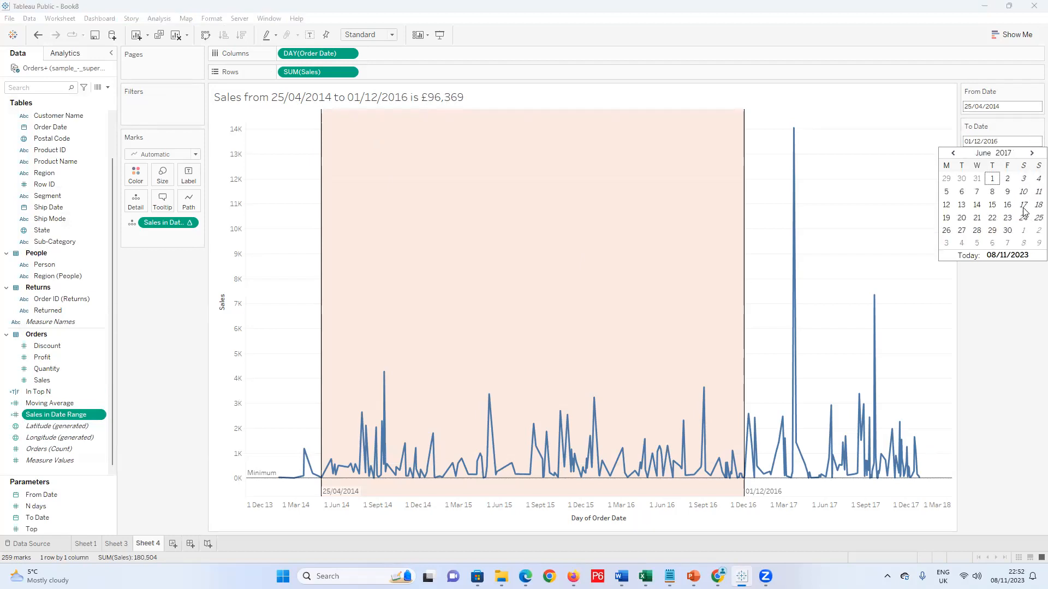
{"action": "left_click", "coordinate": [1033, 154]}
{"action": "left_click", "coordinate": [1024, 218]}
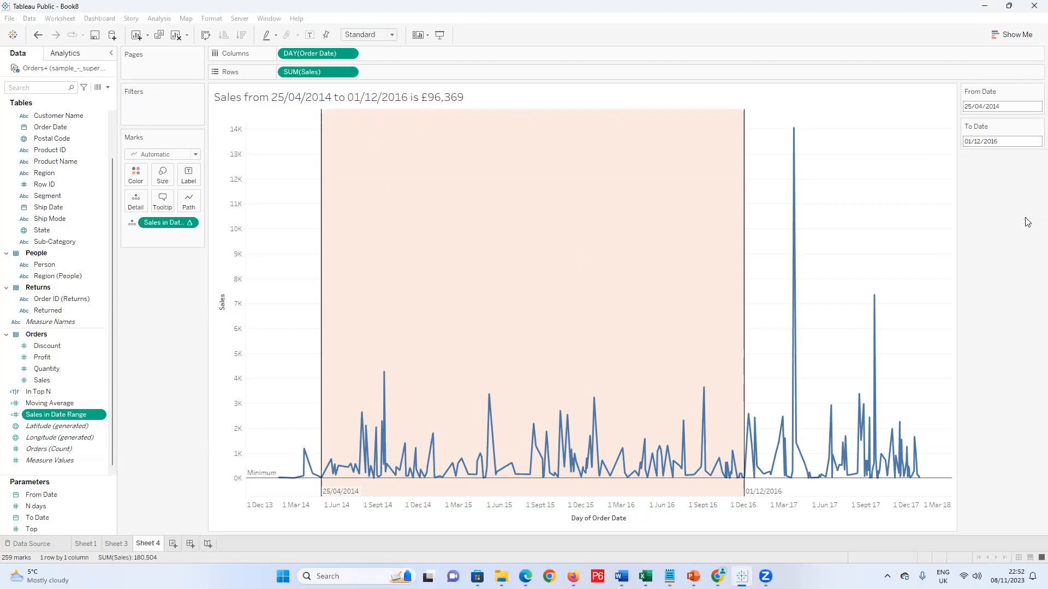
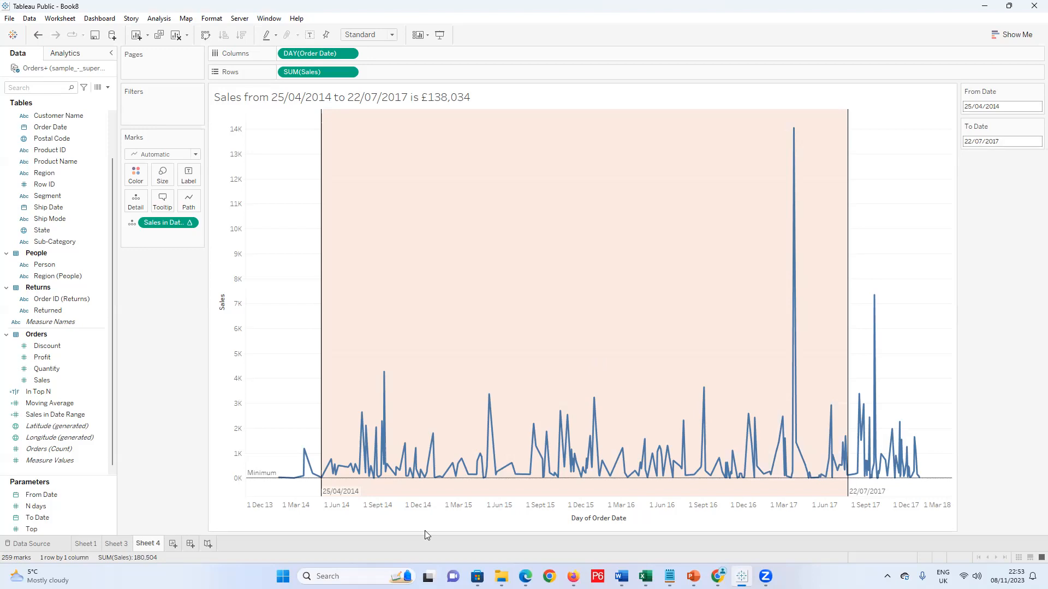
Review the dynamic titles and parameters on Sheet 1, Sheet 3 and Sheet 4
{"action": "left_click", "coordinate": [83, 544]}
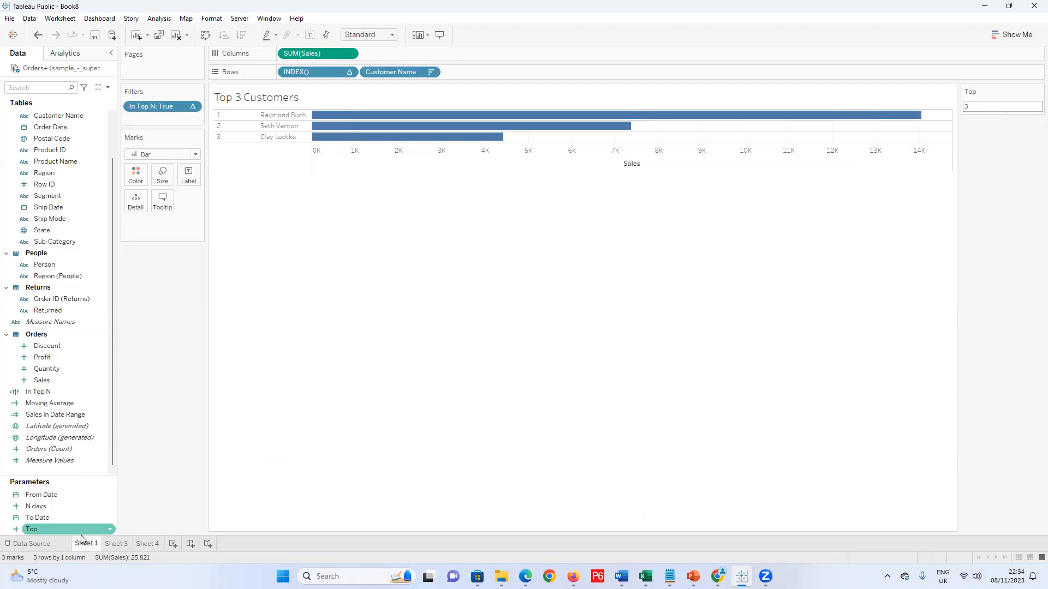
{"action": "mouse_move", "coordinate": [79, 540]}
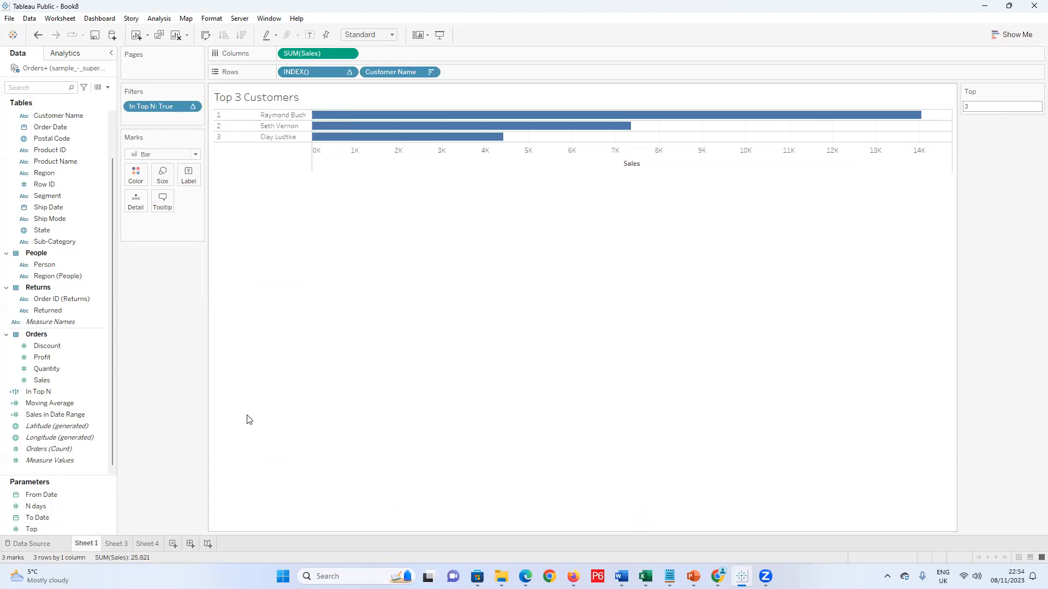
{"action": "left_click", "coordinate": [117, 544]}
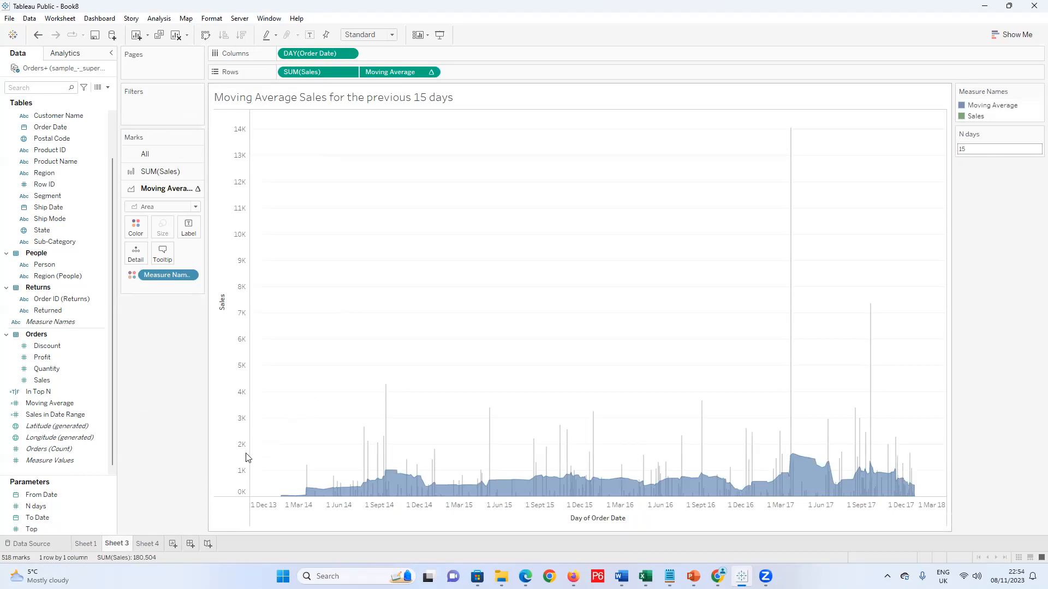
{"action": "left_click", "coordinate": [147, 543]}
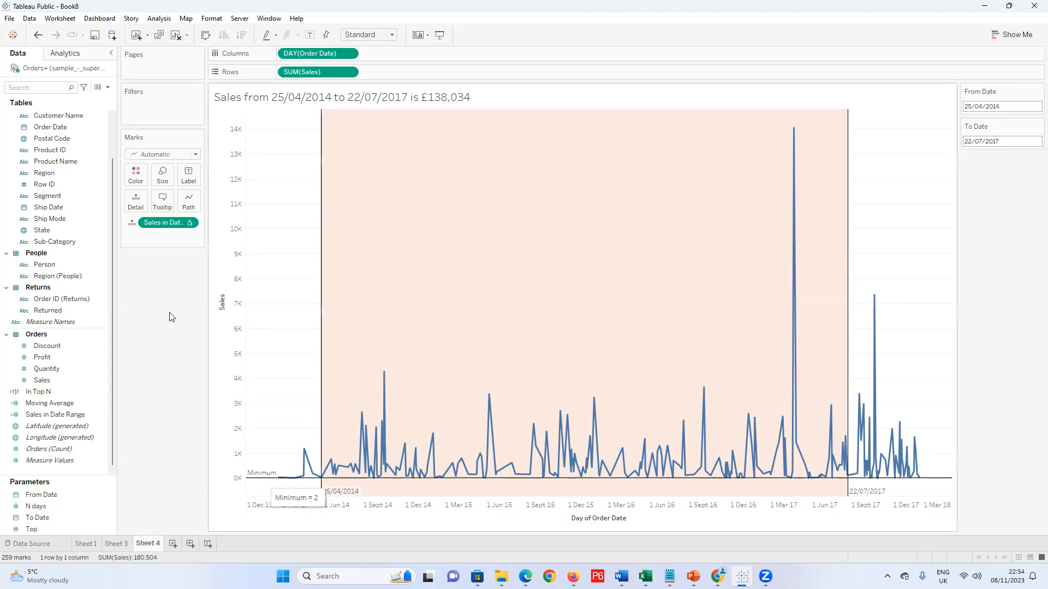
Create a new worksheet with a horizontal bar chart of Sales by Sub-Category
{"action": "left_click", "coordinate": [174, 544]}
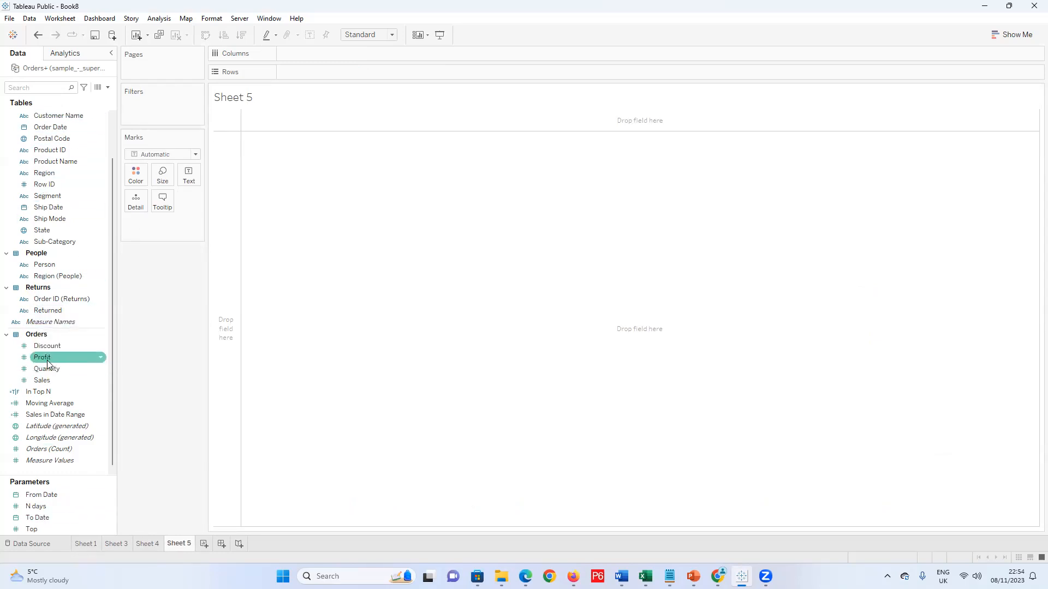
{"action": "mouse_move", "coordinate": [47, 382]}
{"action": "left_mouse_down"}
{"action": "mouse_move", "coordinate": [185, 149]}
{"action": "mouse_move", "coordinate": [314, 54]}
{"action": "left_mouse_up"}
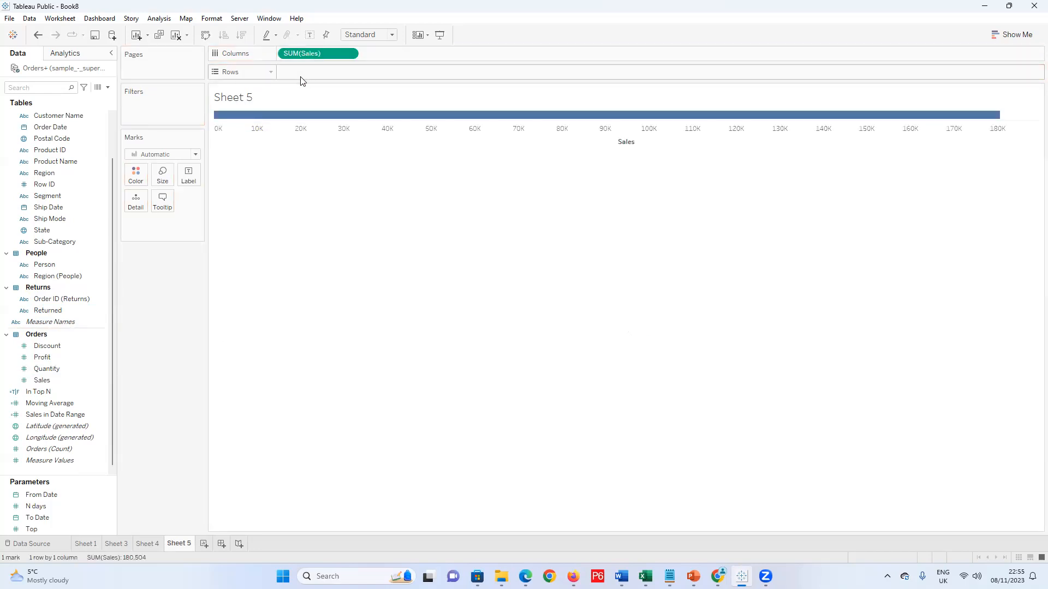
{"action": "left_click", "coordinate": [60, 244]}
{"action": "left_click_drag", "start_coordinate": [60, 244], "coordinate": [309, 67]}
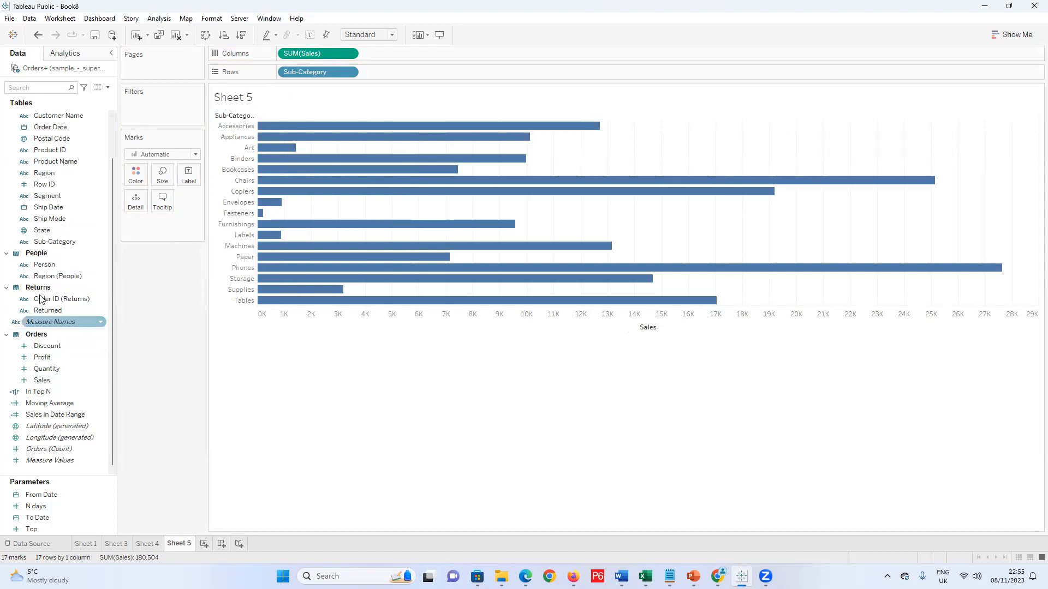
Color the Sub-Category bars by Region and sort them in descending order of Sales
{"action": "left_click_drag", "start_coordinate": [48, 174], "coordinate": [138, 175]}
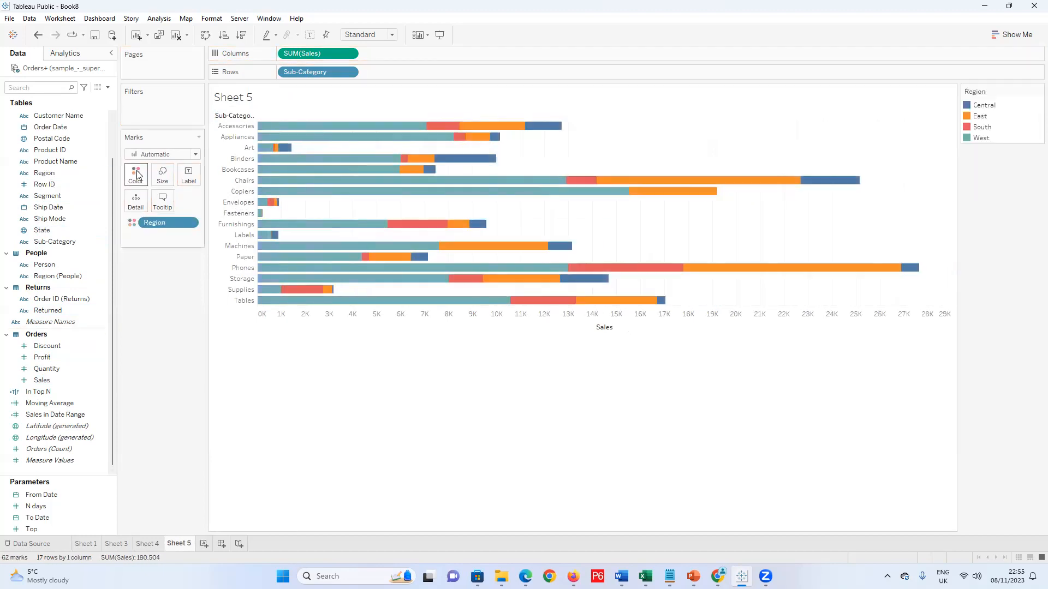
{"action": "left_click", "coordinate": [240, 36]}
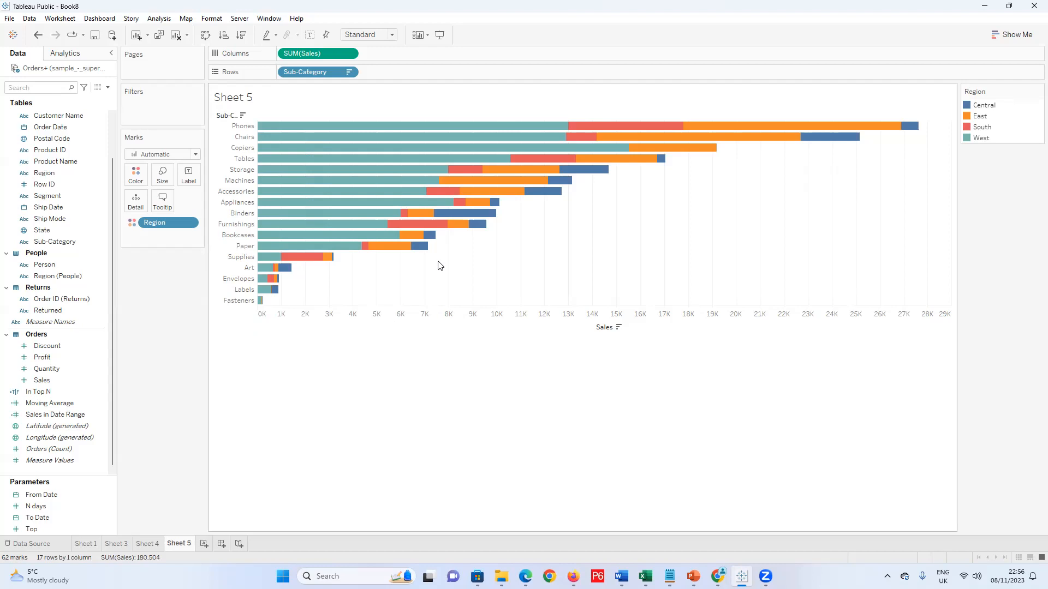
{"action": "mouse_move", "coordinate": [423, 241]}
{"action": "mouse_move", "coordinate": [271, 129]}
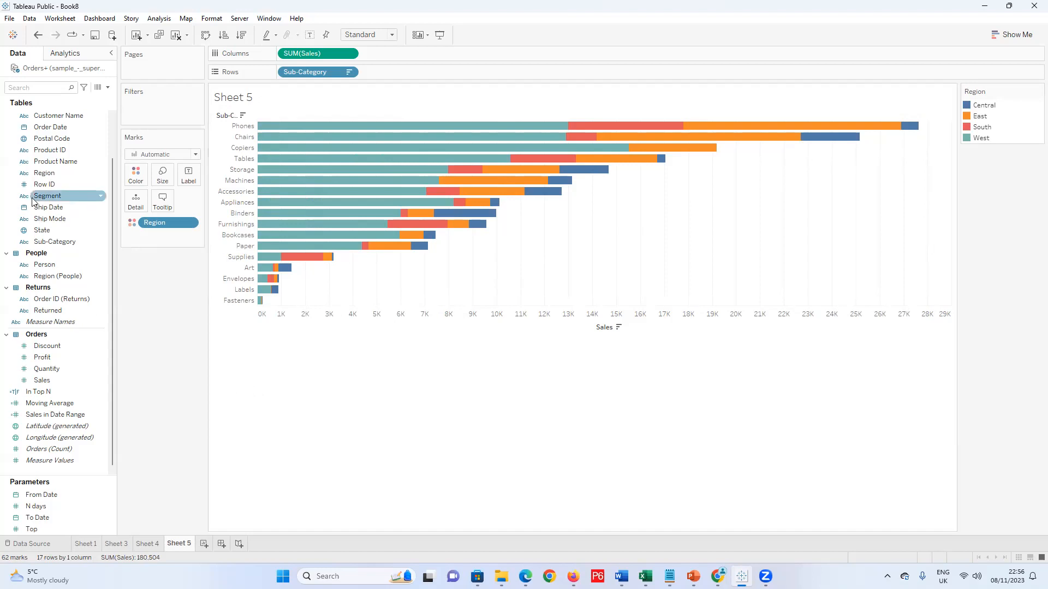
Create a string parameter from the Region field with a fixed list of Central, East, South and West and current value Central
{"action": "left_click", "coordinate": [100, 173]}
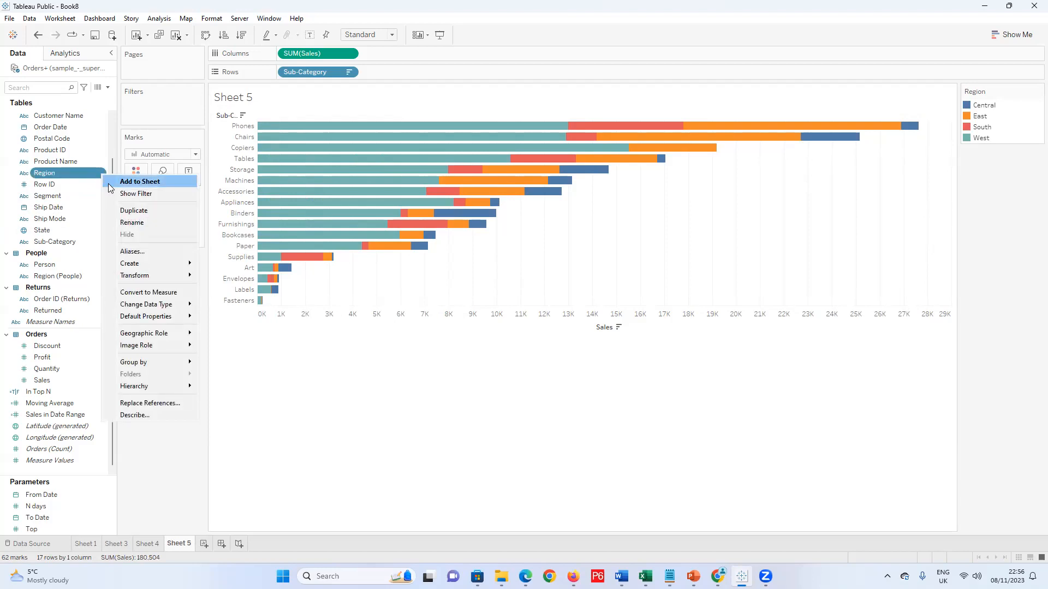
{"action": "mouse_move", "coordinate": [162, 268]}
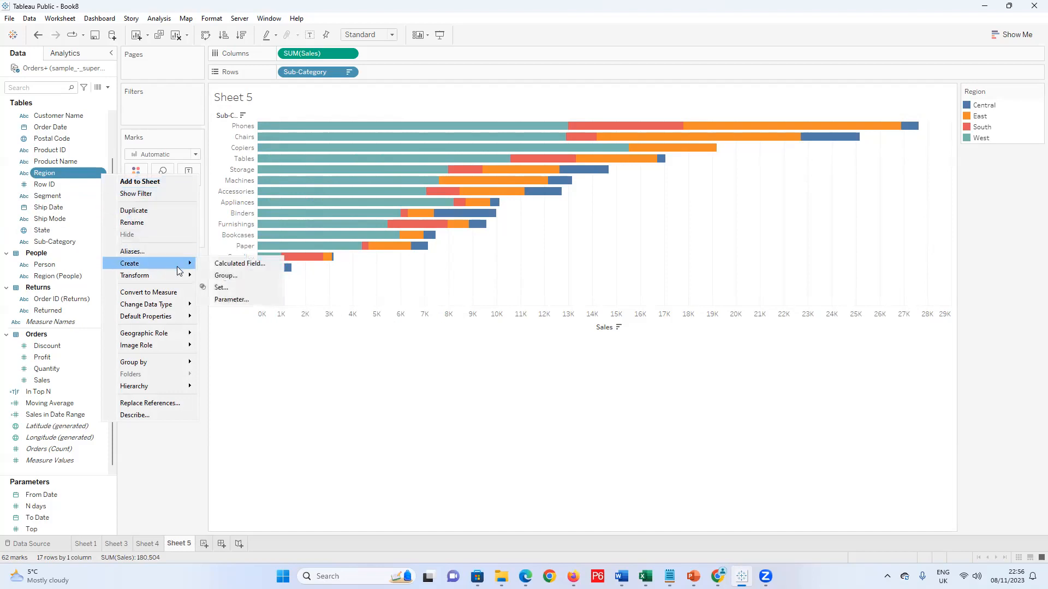
{"action": "left_click", "coordinate": [232, 299]}
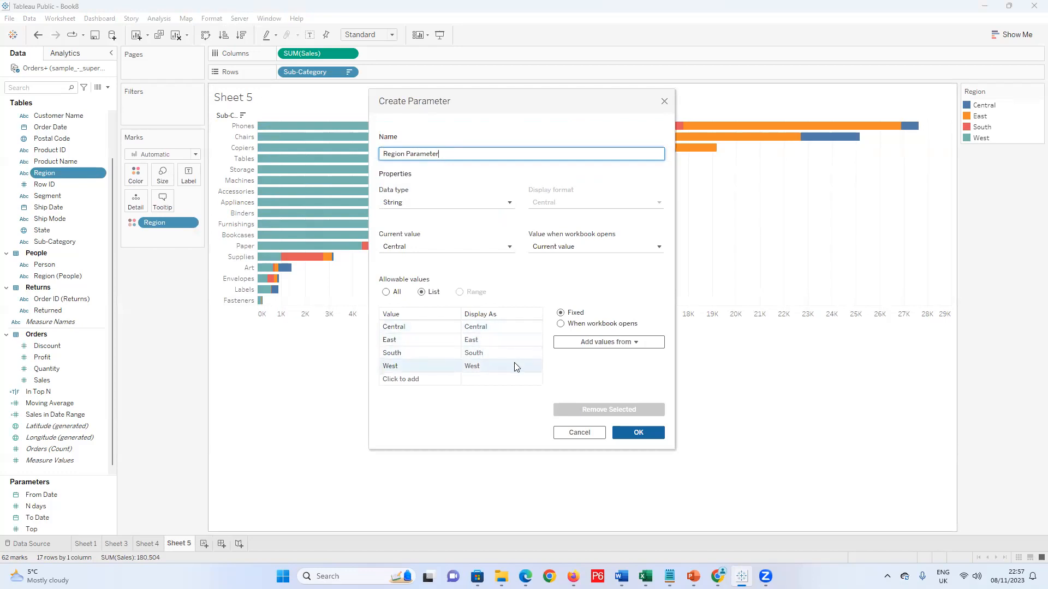
{"action": "left_click", "coordinate": [516, 202]}
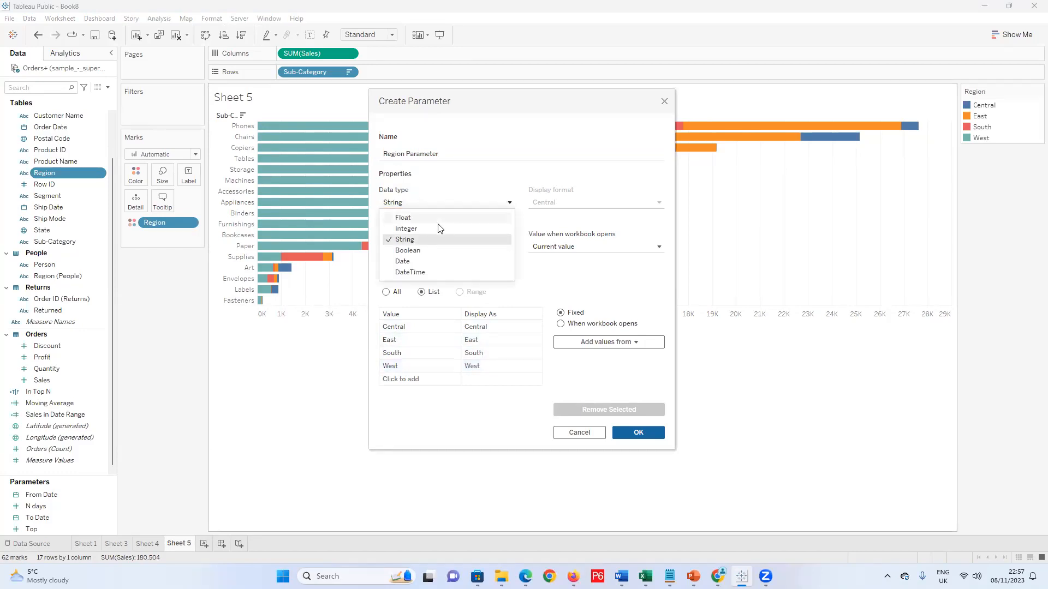
{"action": "left_click", "coordinate": [421, 244]}
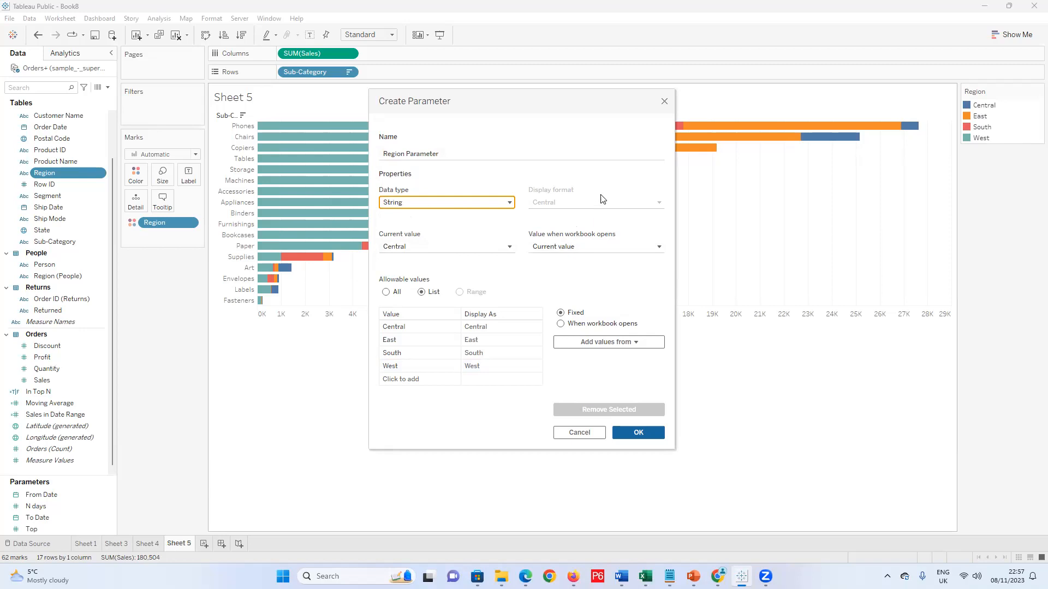
{"action": "left_click", "coordinate": [561, 324]}
{"action": "left_click", "coordinate": [561, 312]}
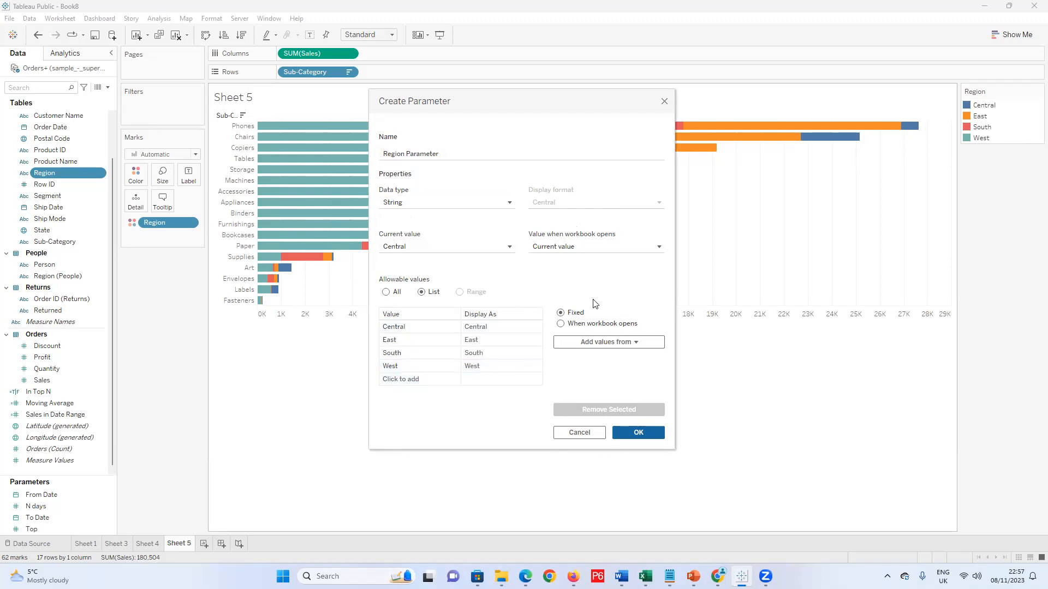
{"action": "left_click", "coordinate": [627, 434]}
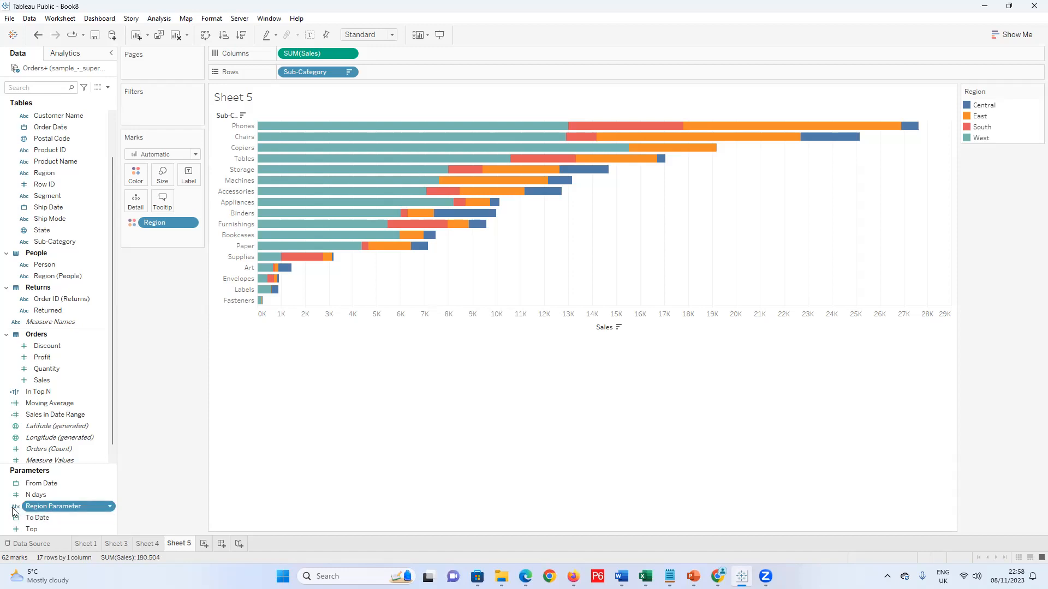
Show the Region parameter's control on Sheet 5 and switch through its regions, ending on West
{"action": "right_click", "coordinate": [42, 509]}
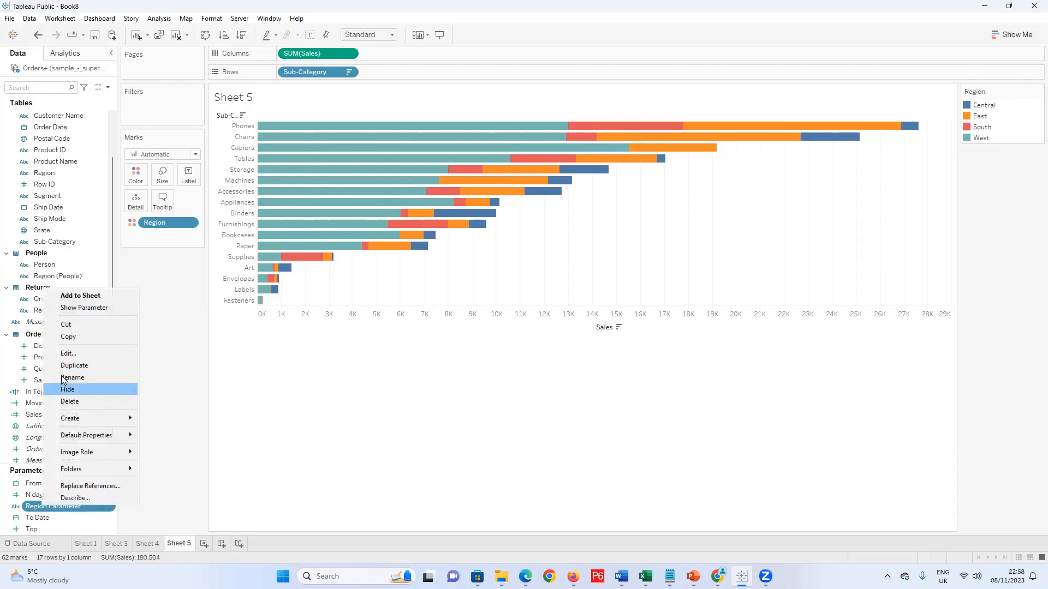
{"action": "left_click", "coordinate": [72, 308]}
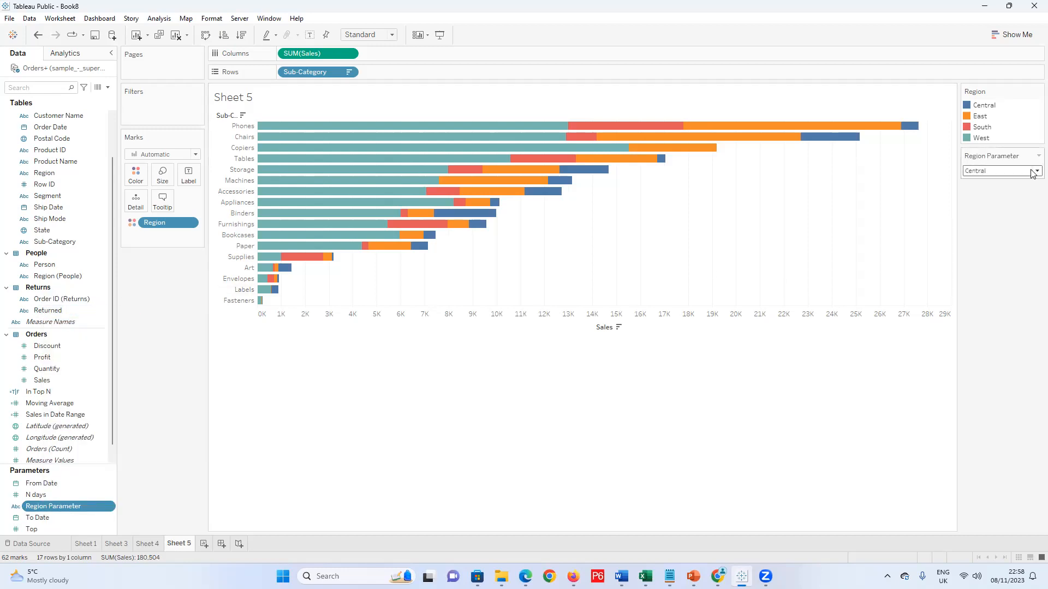
{"action": "left_click", "coordinate": [1033, 173]}
{"action": "left_click", "coordinate": [1001, 189]}
{"action": "left_click", "coordinate": [1032, 174]}
{"action": "left_click", "coordinate": [1002, 195]}
{"action": "left_click", "coordinate": [1034, 172]}
{"action": "left_click", "coordinate": [1006, 199]}
{"action": "left_click", "coordinate": [1034, 171]}
{"action": "left_click", "coordinate": [1007, 211]}
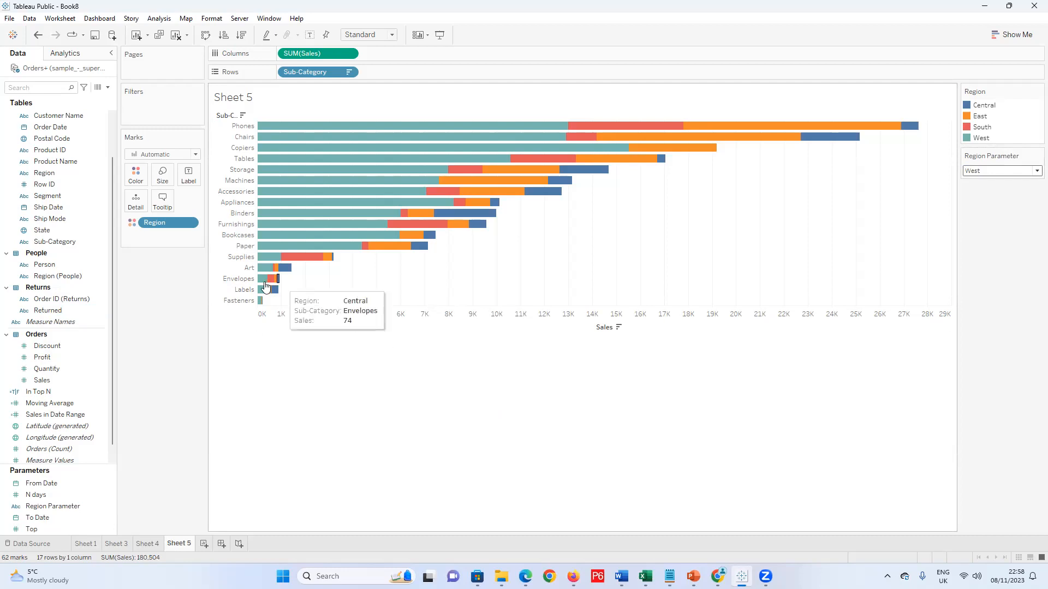
Start a new calculated field named Selected Region and get its formula ready for entry
{"action": "left_click", "coordinate": [107, 87]}
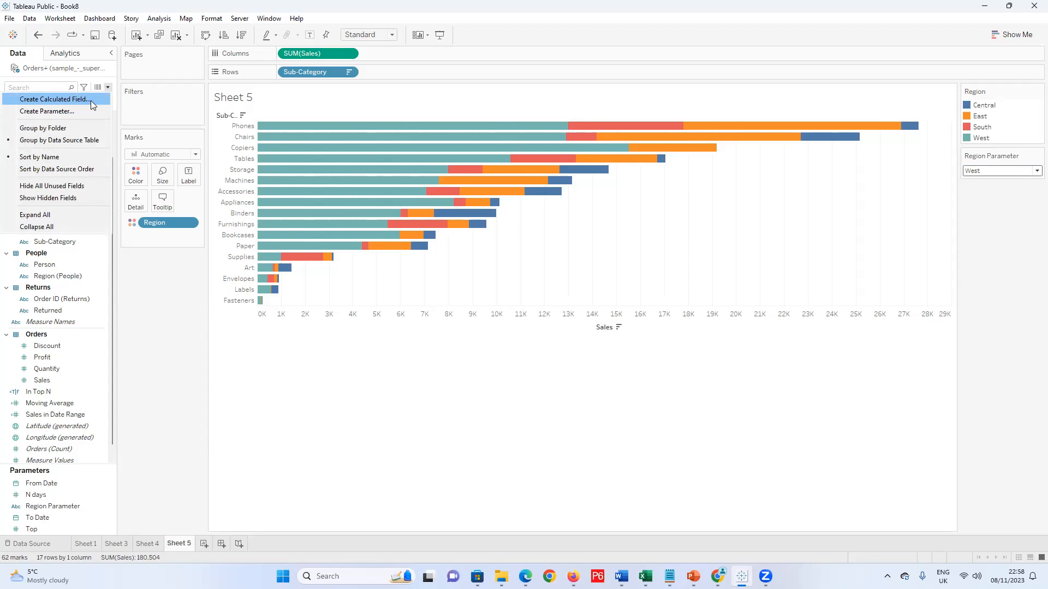
{"action": "left_click", "coordinate": [91, 101]}
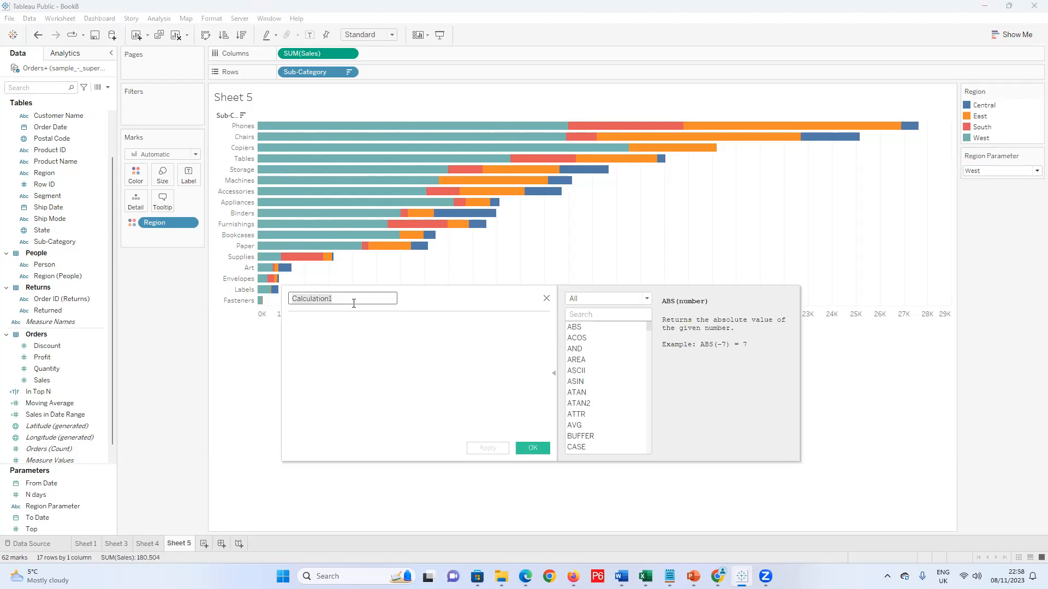
{"action": "key", "text": "BackSpace"}
{"action": "type", "text": "Selected region"}
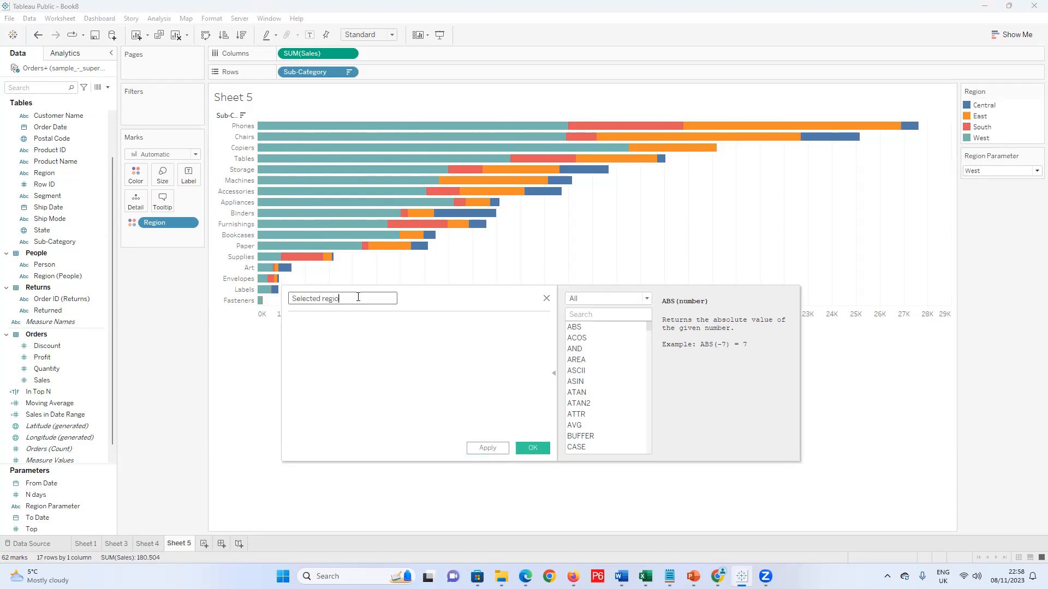
{"action": "key", "text": "BackSpace"}
{"action": "key", "text": "BackSpace"}
{"action": "key", "text": "BackSpace"}
{"action": "key", "text": "BackSpace"}
{"action": "key", "text": "BackSpace"}
{"action": "key", "text": "BackSpace"}
{"action": "type", "text": "Region"}
{"action": "left_click", "coordinate": [381, 336]}
{"action": "type", "text": "Sum"}
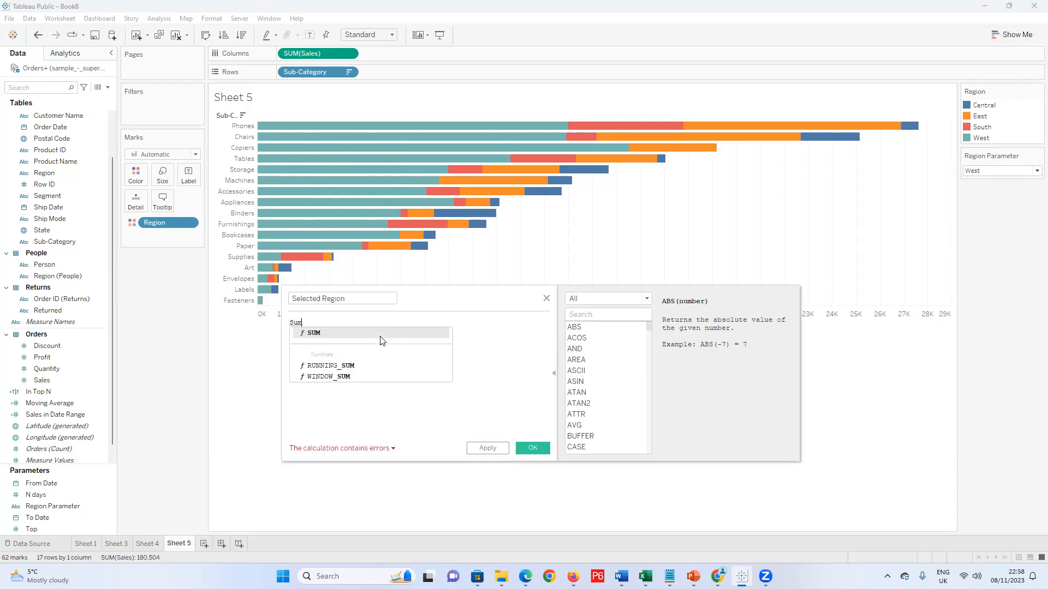
{"action": "left_click", "coordinate": [361, 319]}
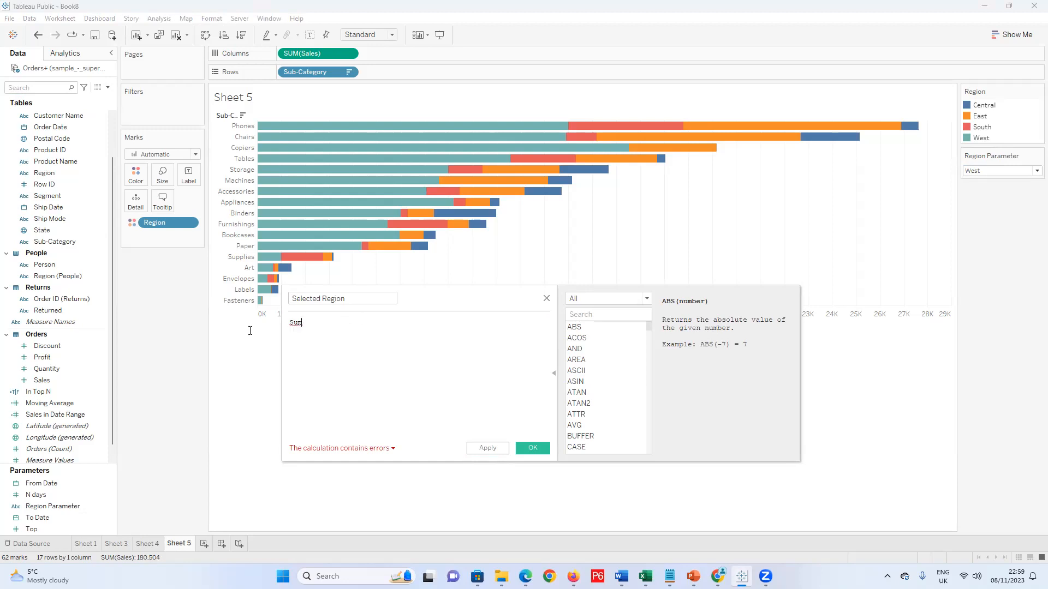
{"action": "key", "text": "BackSpace"}
{"action": "key", "text": "BackSpace"}
{"action": "key", "text": "BackSpace"}
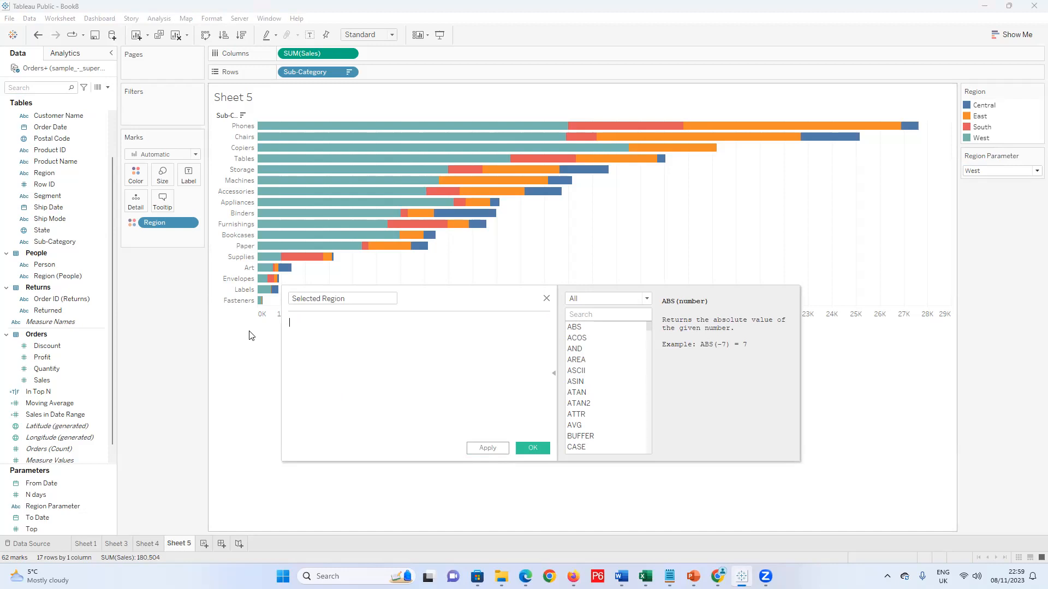
Enter the condition IF [Region] = [Region Parameter] as the formula's first line
{"action": "type", "text": "If"}
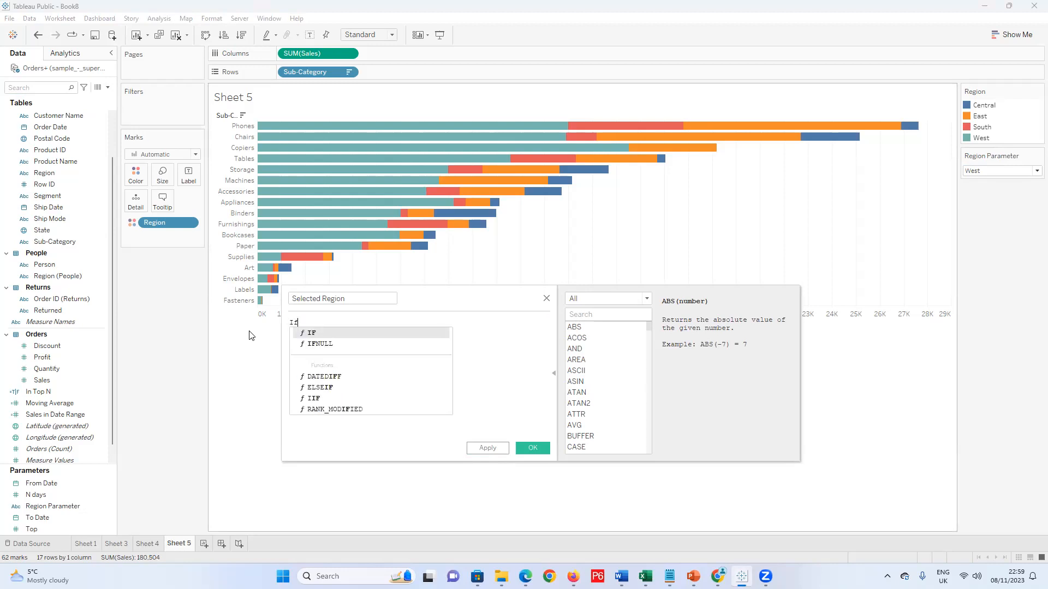
{"action": "left_click", "coordinate": [314, 333]}
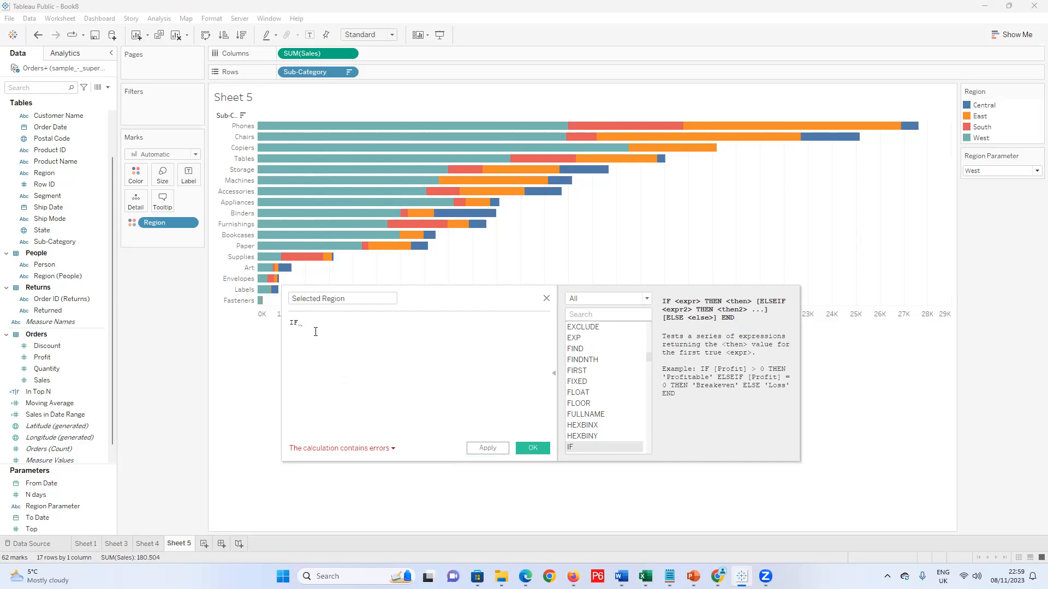
{"action": "type", "text": "regi"}
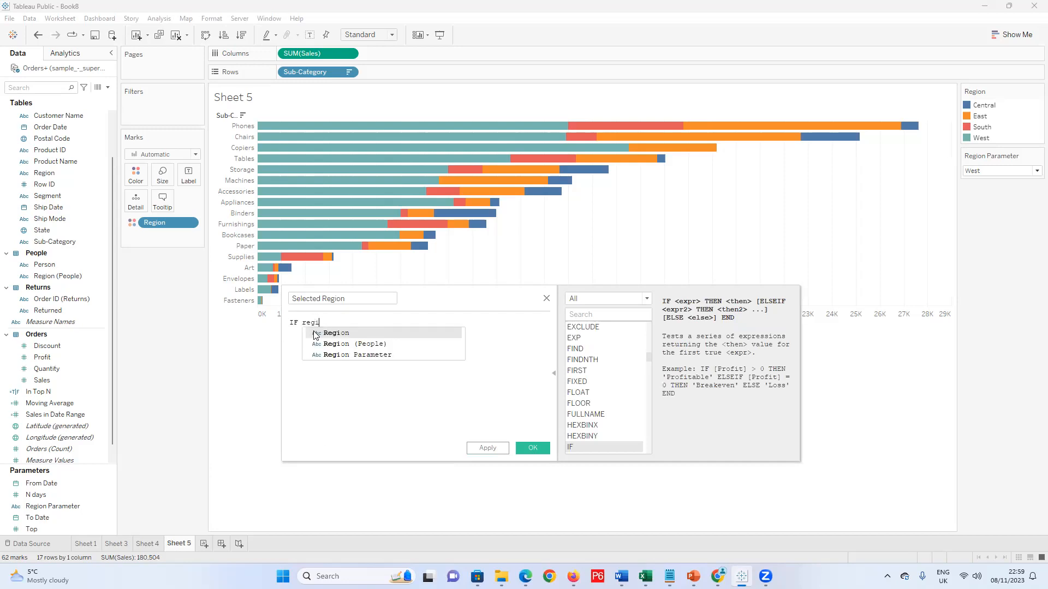
{"action": "double_click", "coordinate": [317, 333]}
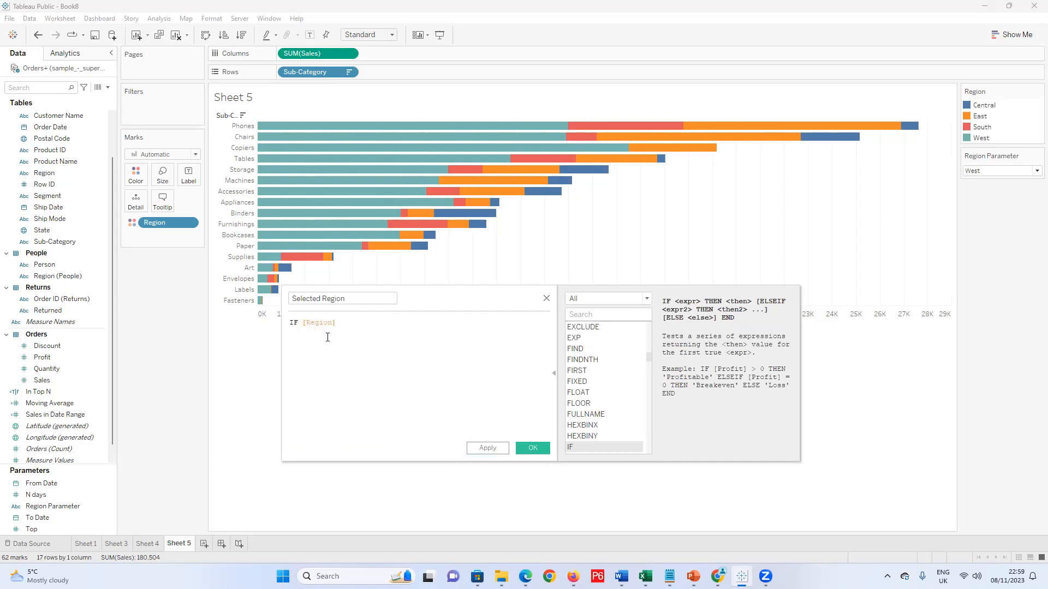
{"action": "type", "text": "= region"}
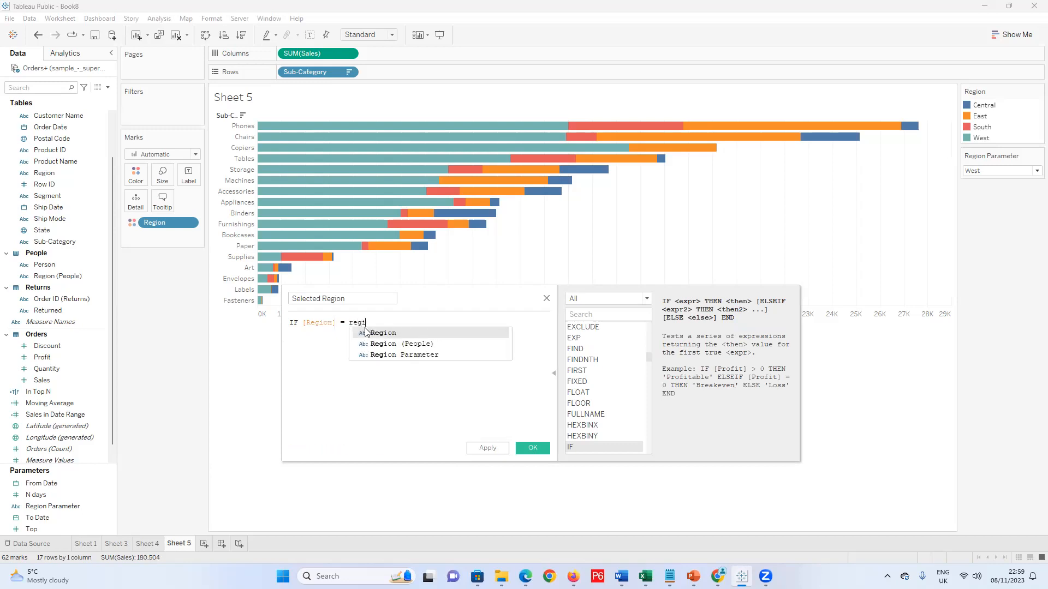
{"action": "double_click", "coordinate": [393, 355]}
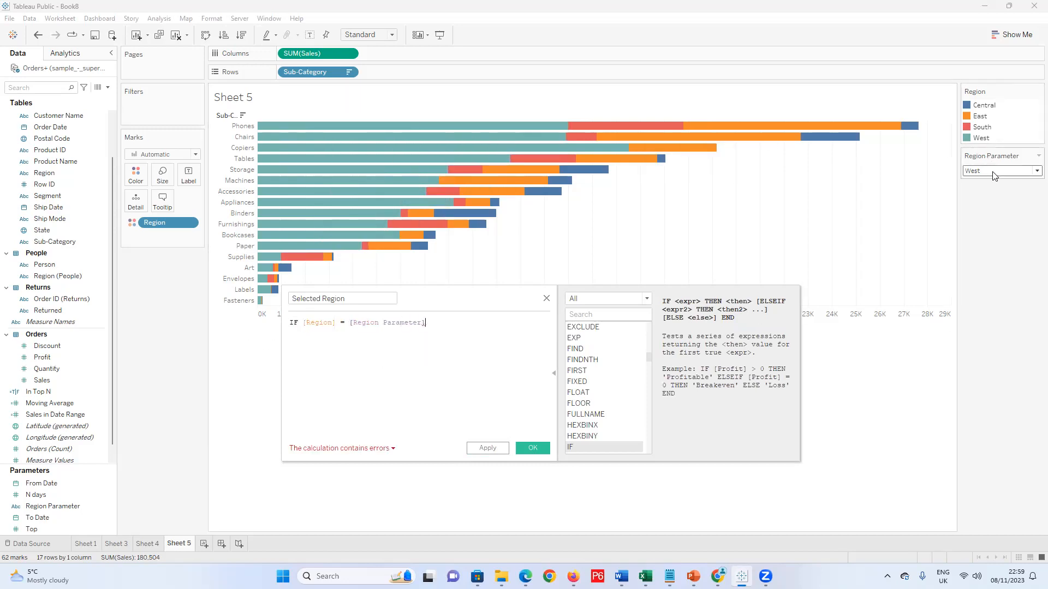
Add THEN [Sales] as the second line of the Selected Region formula
{"action": "key", "text": "Return"}
{"action": "type", "text": "then "}
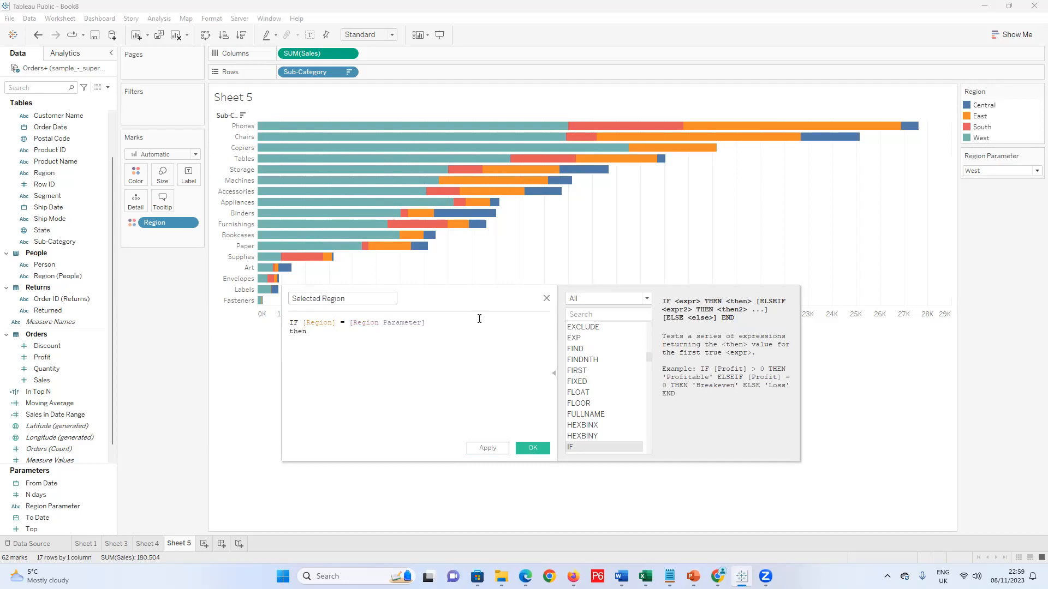
{"action": "type", "text": "sale"}
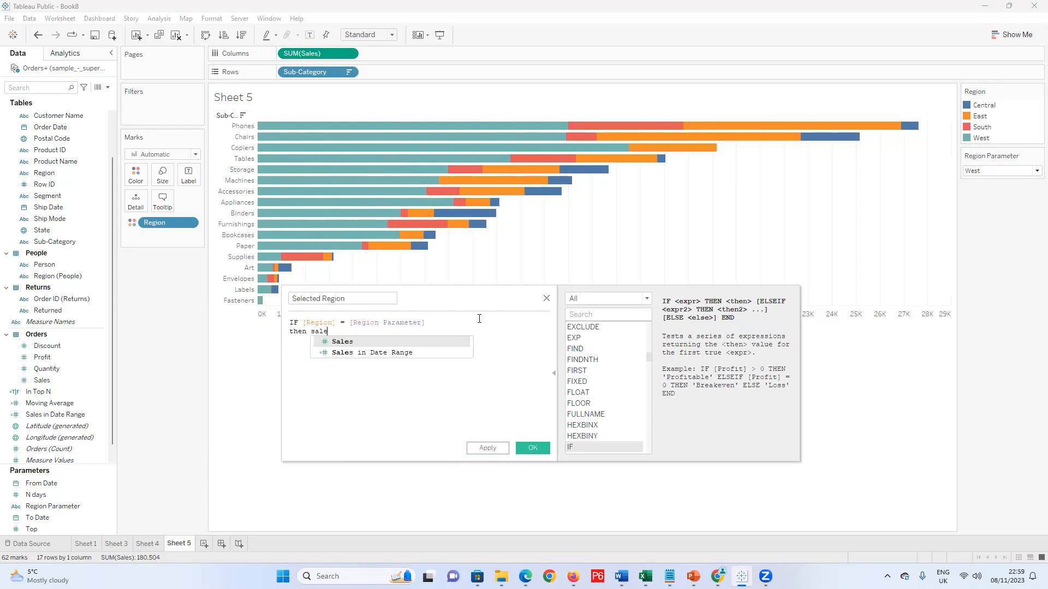
{"action": "left_click", "coordinate": [347, 343]}
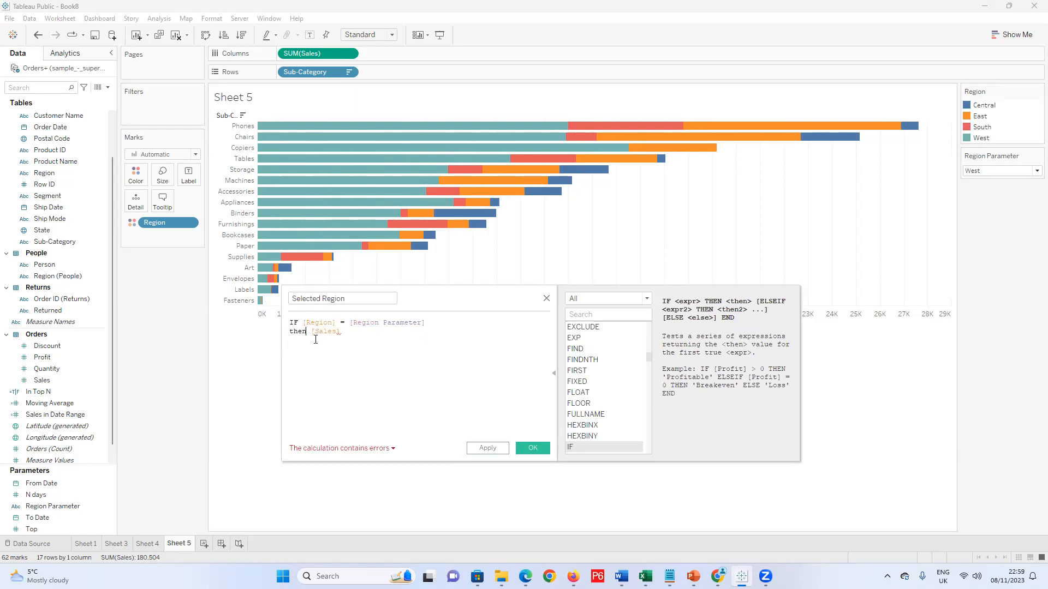
{"action": "key", "text": "BackSpace"}
{"action": "key", "text": "BackSpace"}
{"action": "key", "text": "BackSpace"}
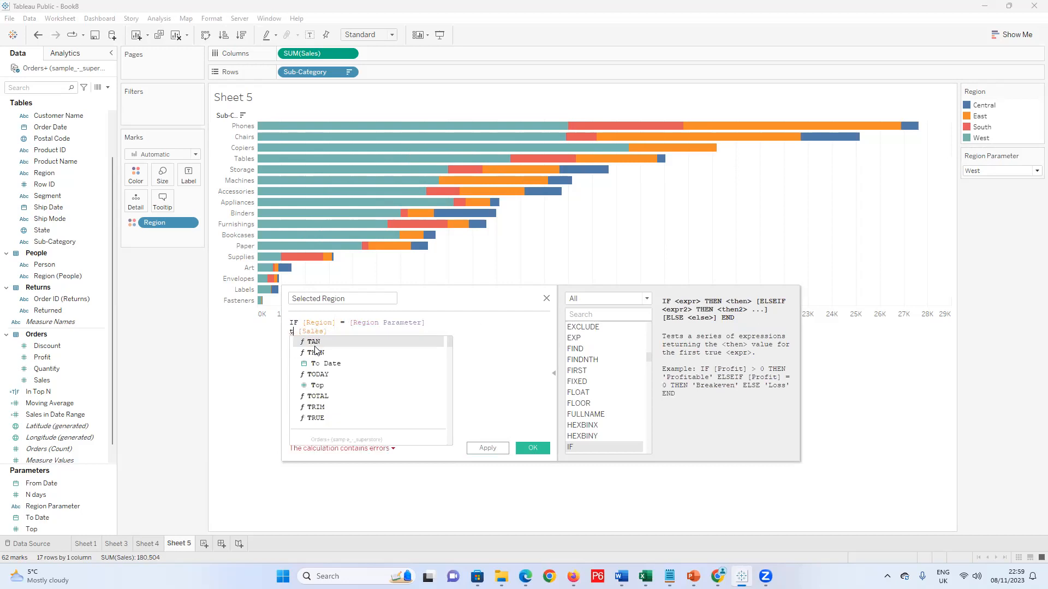
{"action": "left_click", "coordinate": [317, 351]}
{"action": "left_click", "coordinate": [340, 338]}
Finish the formula with END) on a third line and return to the start of the expression
{"action": "key", "text": "Return"}
{"action": "type", "text": "e"}
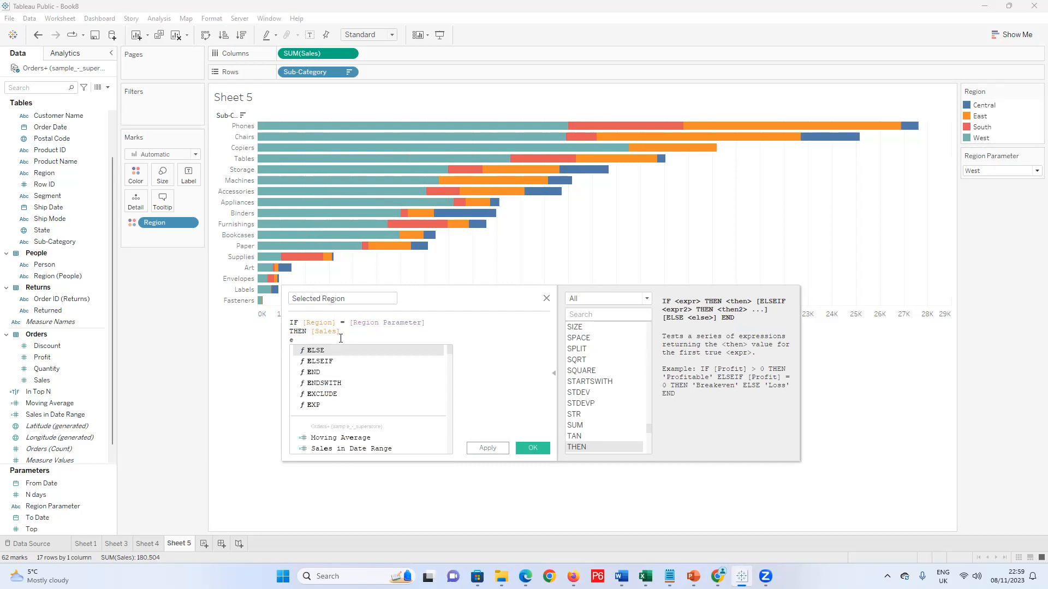
{"action": "left_click", "coordinate": [327, 372]}
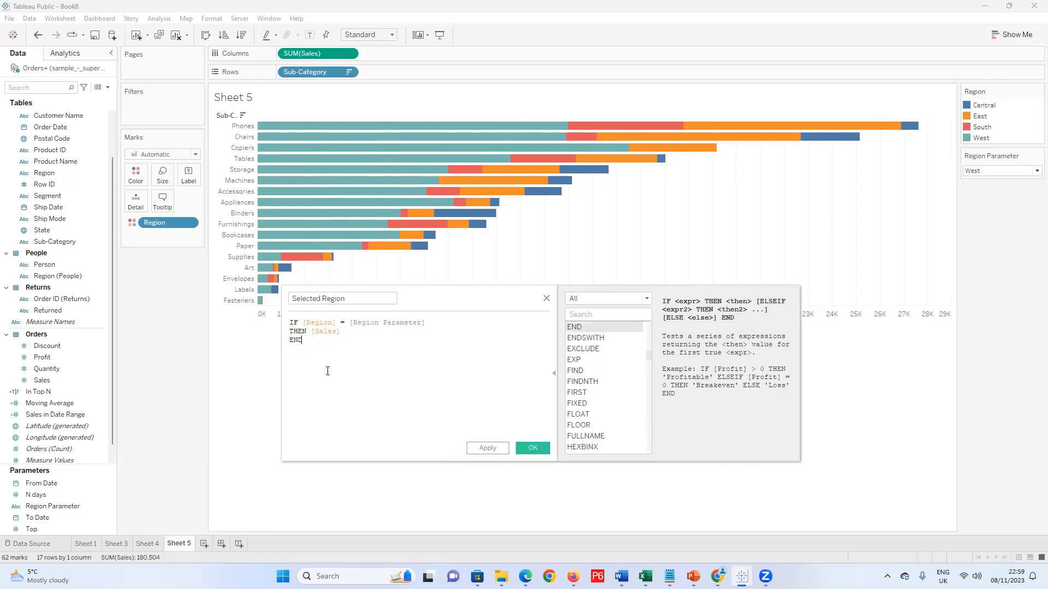
{"action": "type", "text": ")"}
{"action": "key", "text": "Up"}
{"action": "type", "text": "Su"}
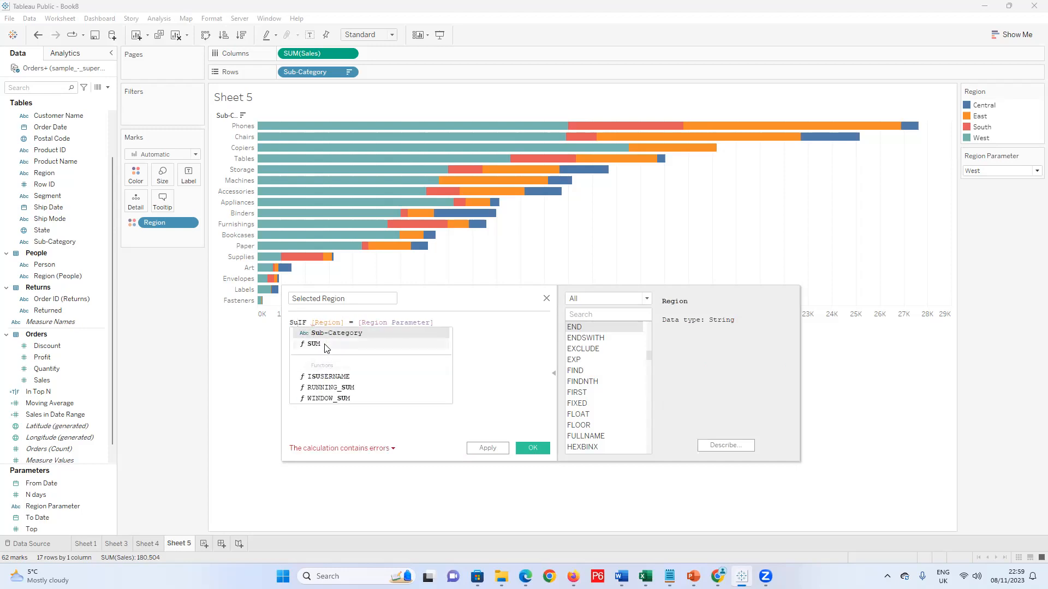
{"action": "left_click", "coordinate": [325, 344]}
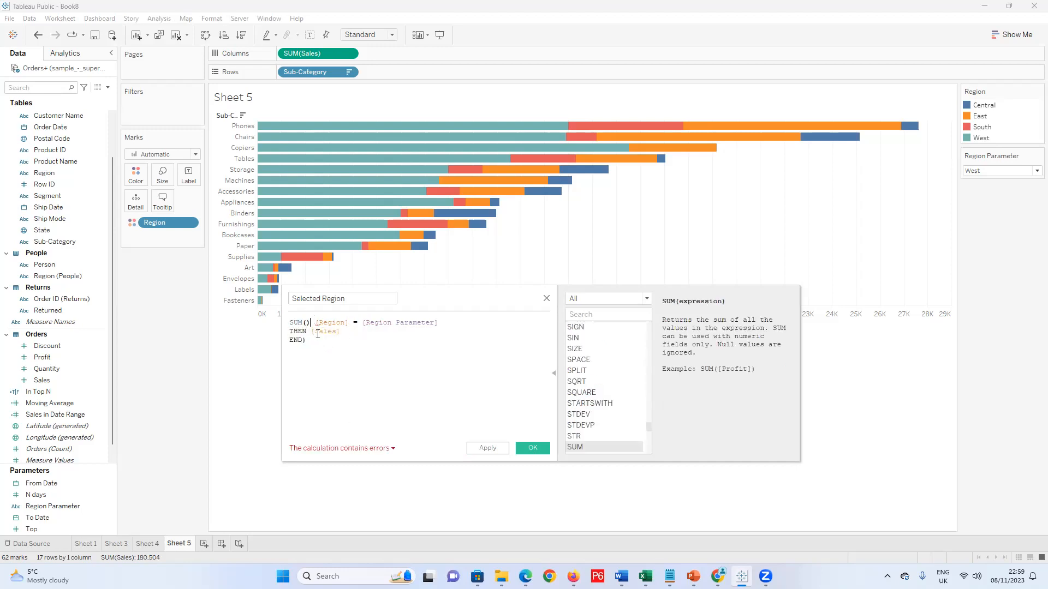
{"action": "key", "text": "Delete"}
{"action": "key", "text": "Delete"}
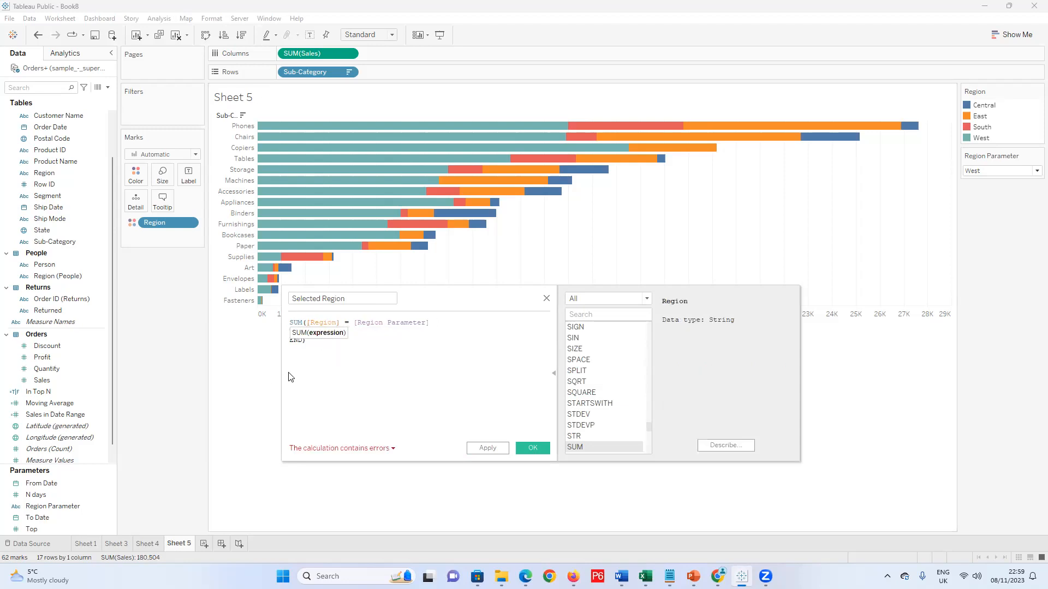
{"action": "key", "text": "ctrl+z"}
{"action": "key", "text": "ctrl+z"}
{"action": "key", "text": "ctrl+z"}
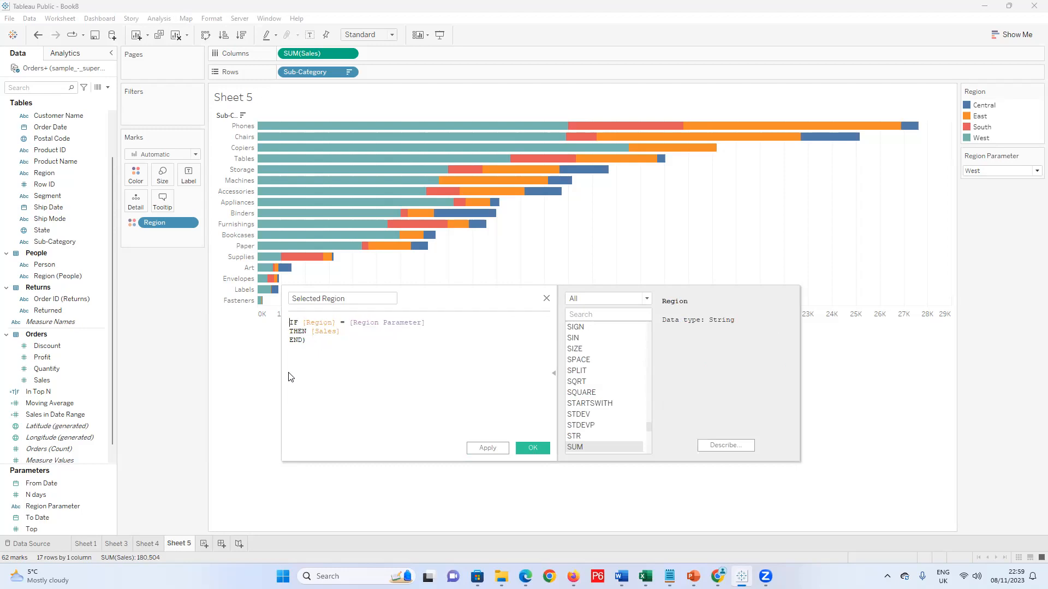
{"action": "key", "text": "ctrl+z"}
Wrap the whole IF expression in SUM( ) and save the Selected Region calculated field
{"action": "type", "text": "Sum"}
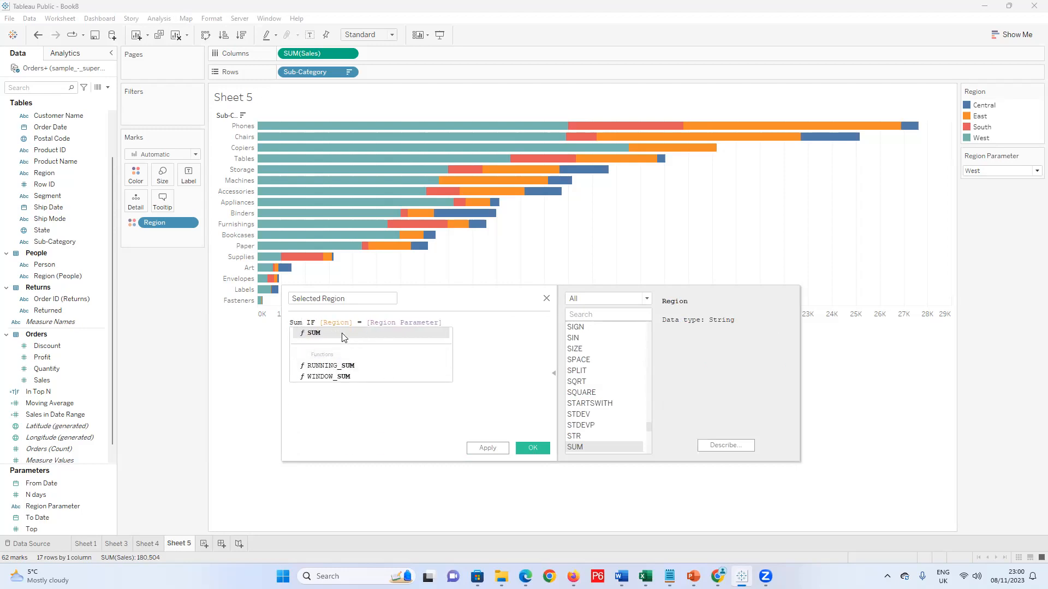
{"action": "left_click", "coordinate": [346, 335]}
{"action": "type", "text": ")"}
{"action": "key", "text": "BackSpace"}
{"action": "key", "text": "ctrl+End"}
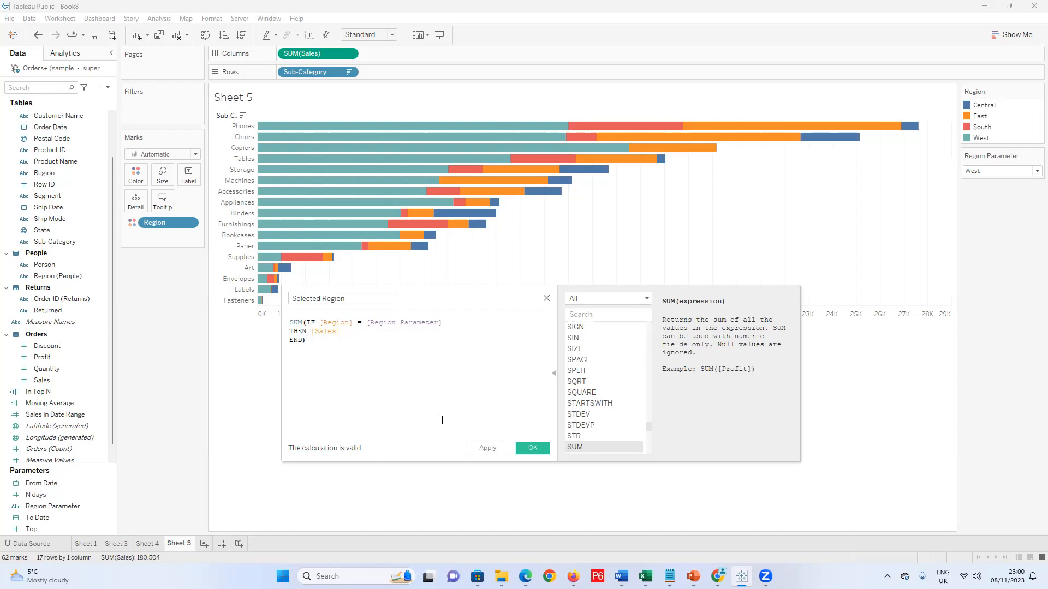
{"action": "left_click", "coordinate": [533, 449]}
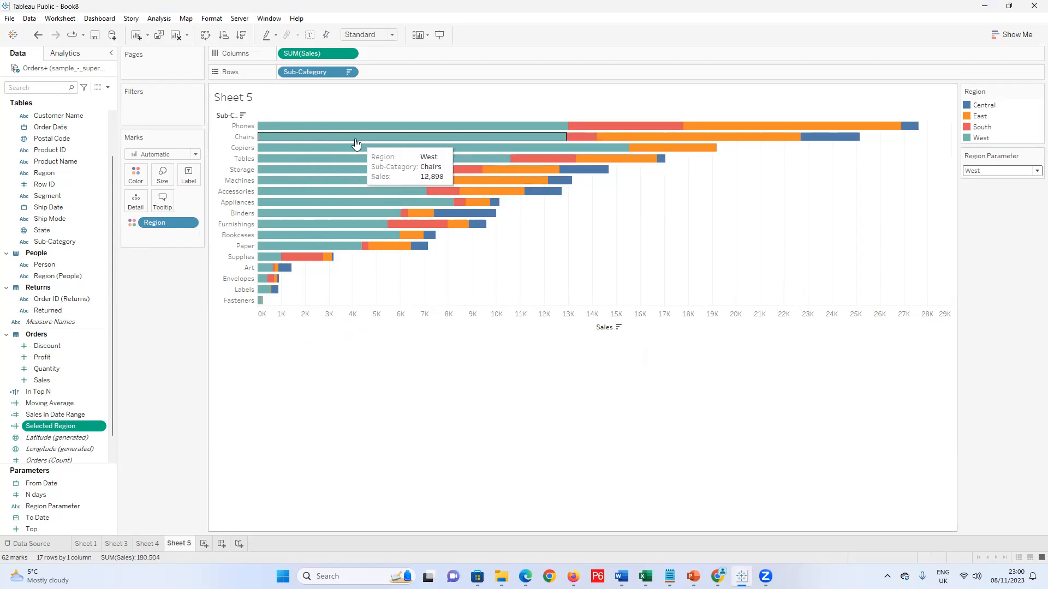
Change the sort of the Region field on color from data source order to Field
{"action": "left_click", "coordinate": [190, 224]}
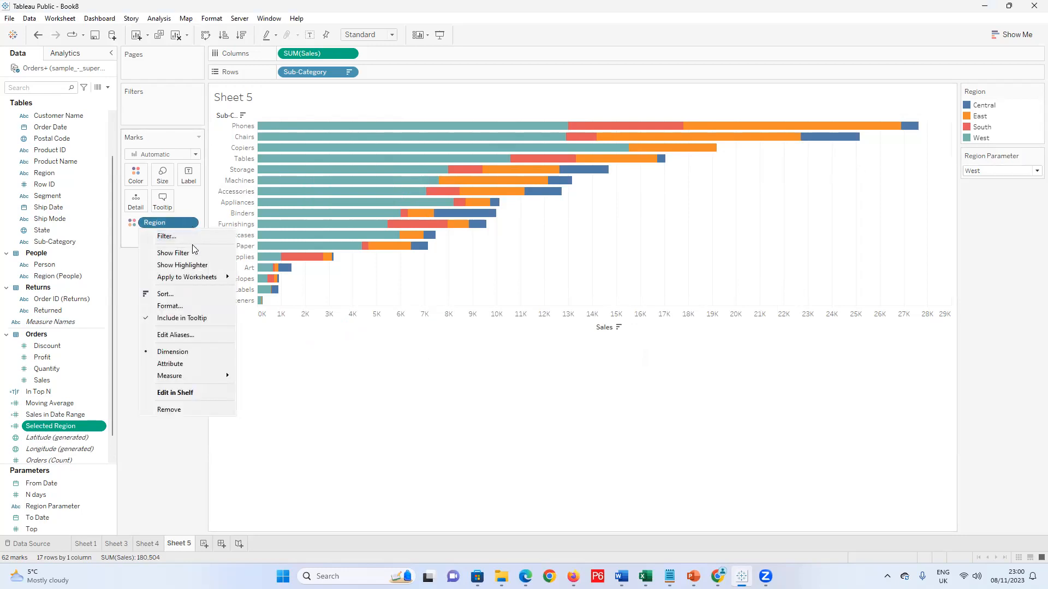
{"action": "left_click", "coordinate": [191, 296]}
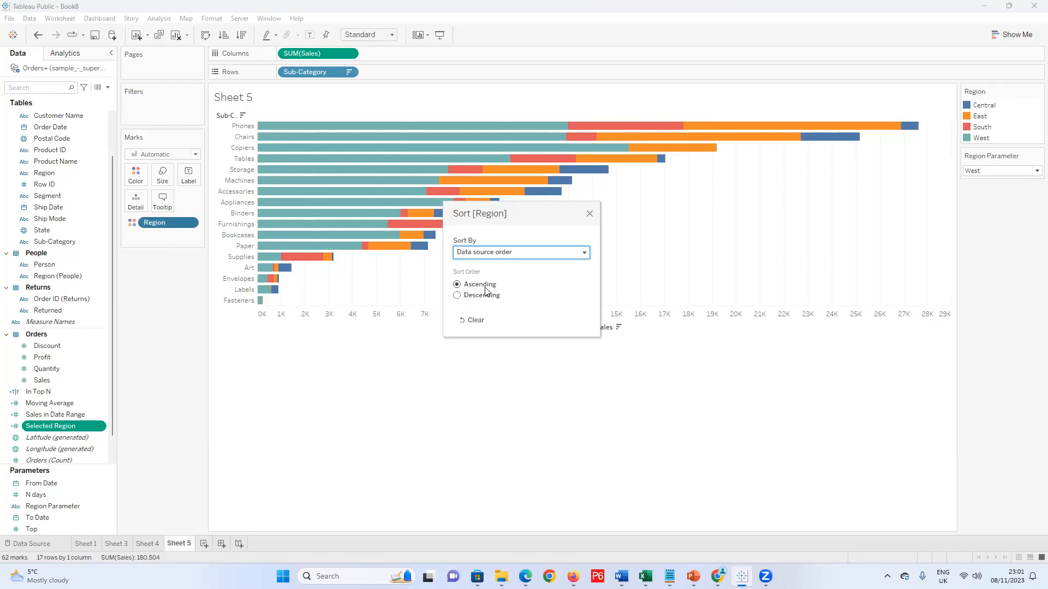
{"action": "left_click", "coordinate": [582, 252]}
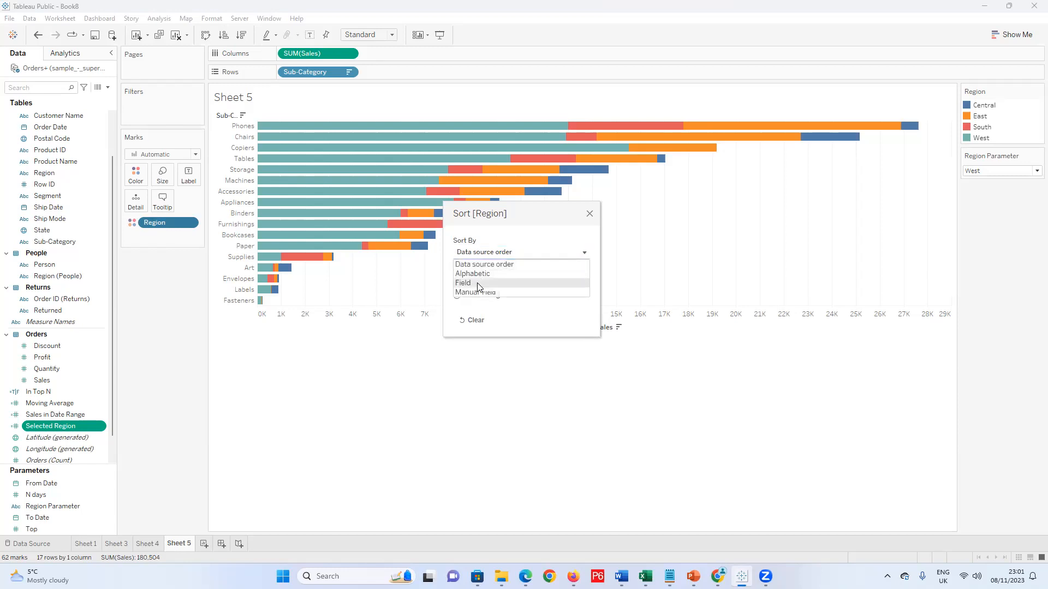
{"action": "left_click", "coordinate": [498, 322]}
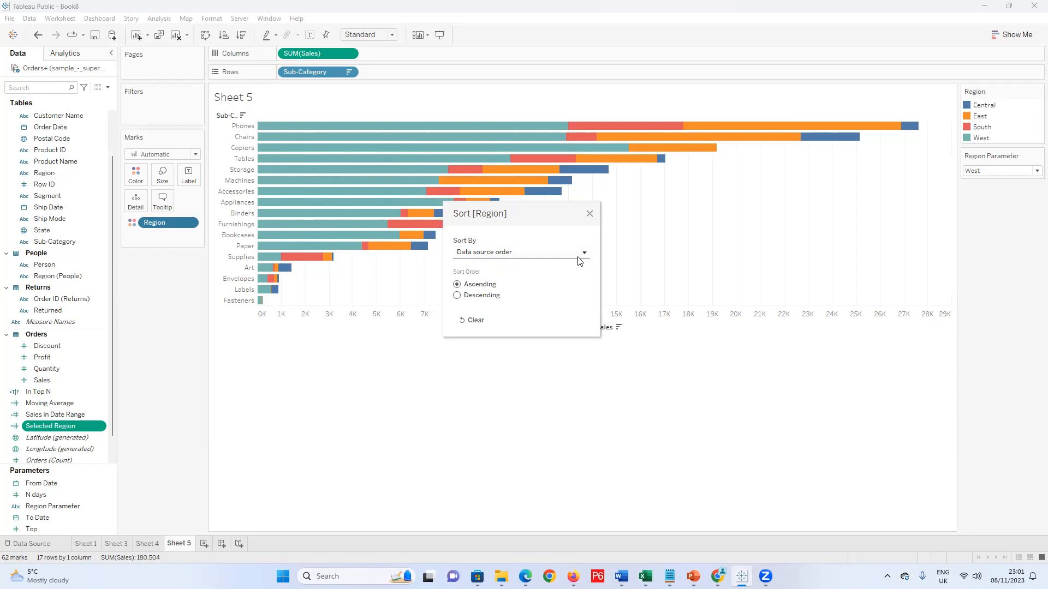
{"action": "left_click", "coordinate": [583, 254]}
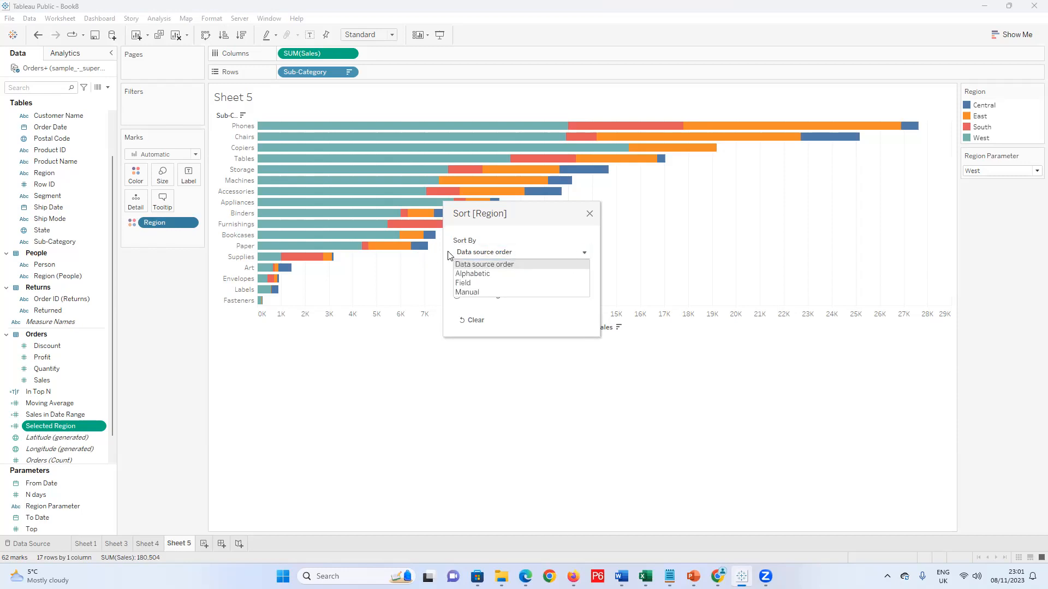
{"action": "left_click", "coordinate": [476, 283]}
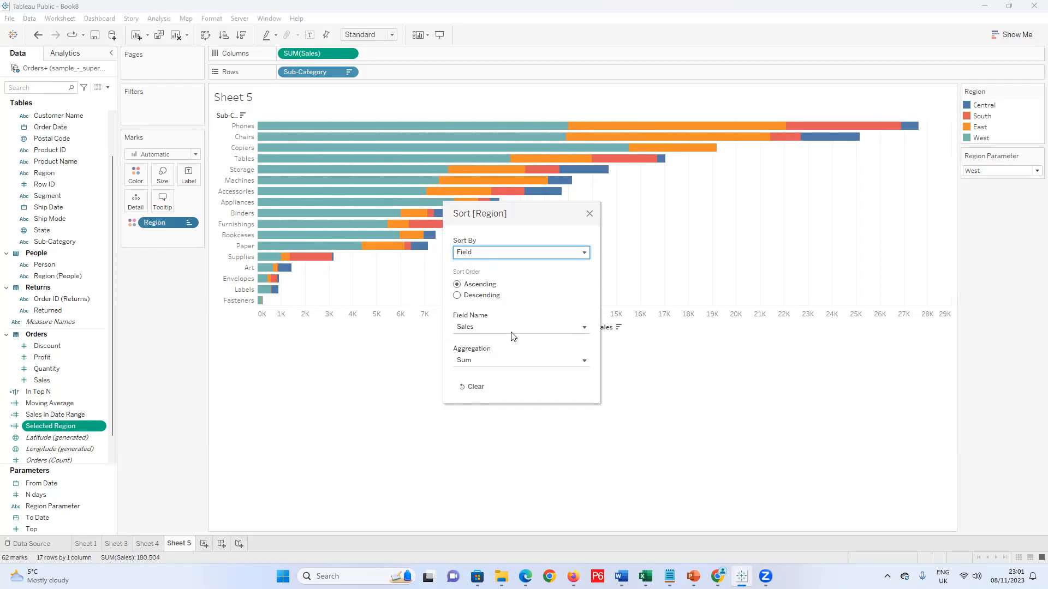
Choose Selected Region as the Region sort field, compare descending order, and settle on ascending before closing the sort settings
{"action": "left_click", "coordinate": [584, 329]}
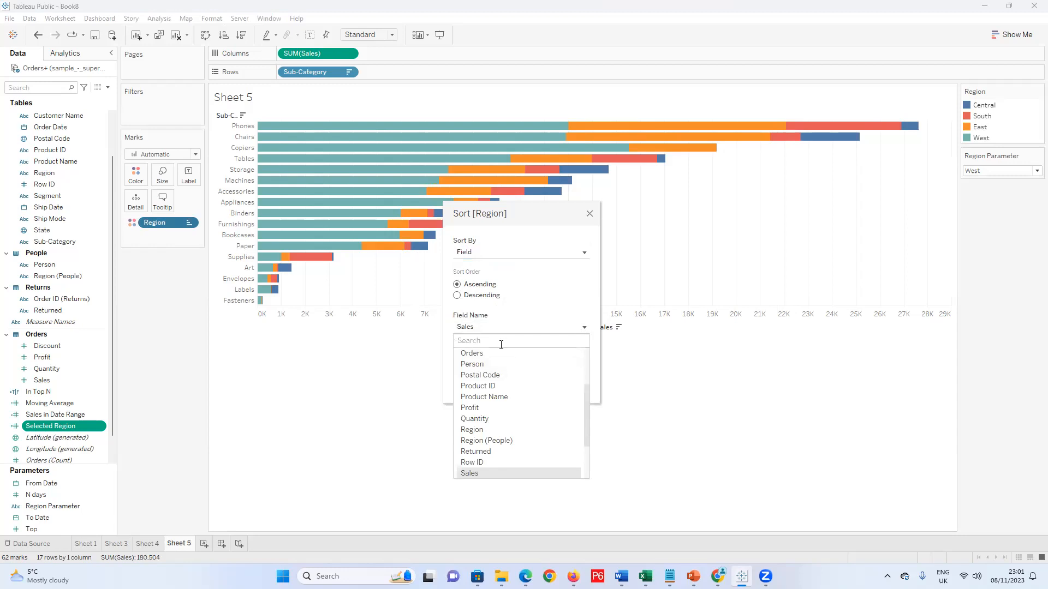
{"action": "type", "text": "region"}
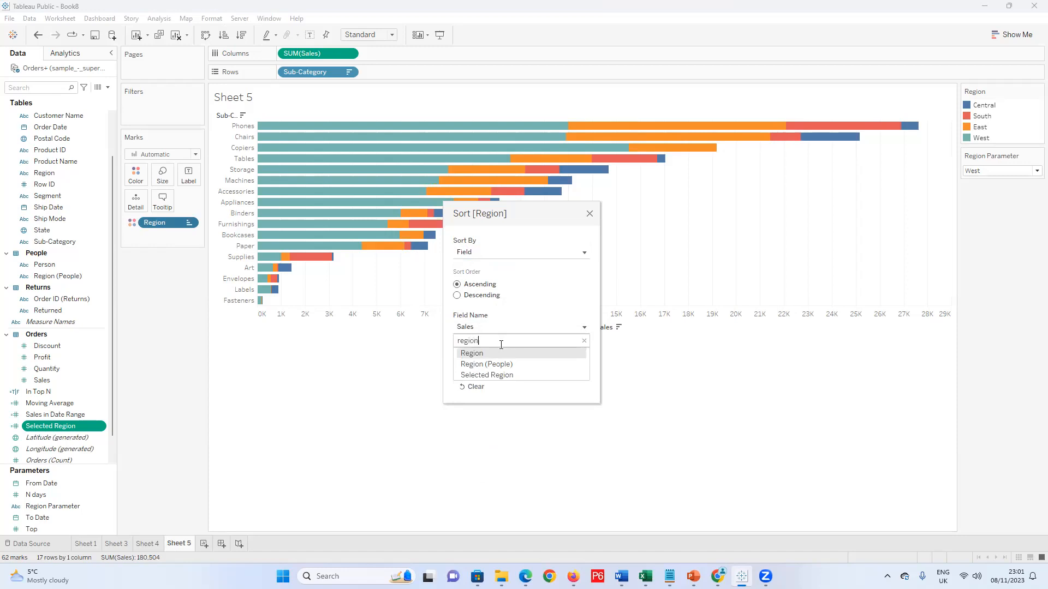
{"action": "left_click", "coordinate": [487, 375]}
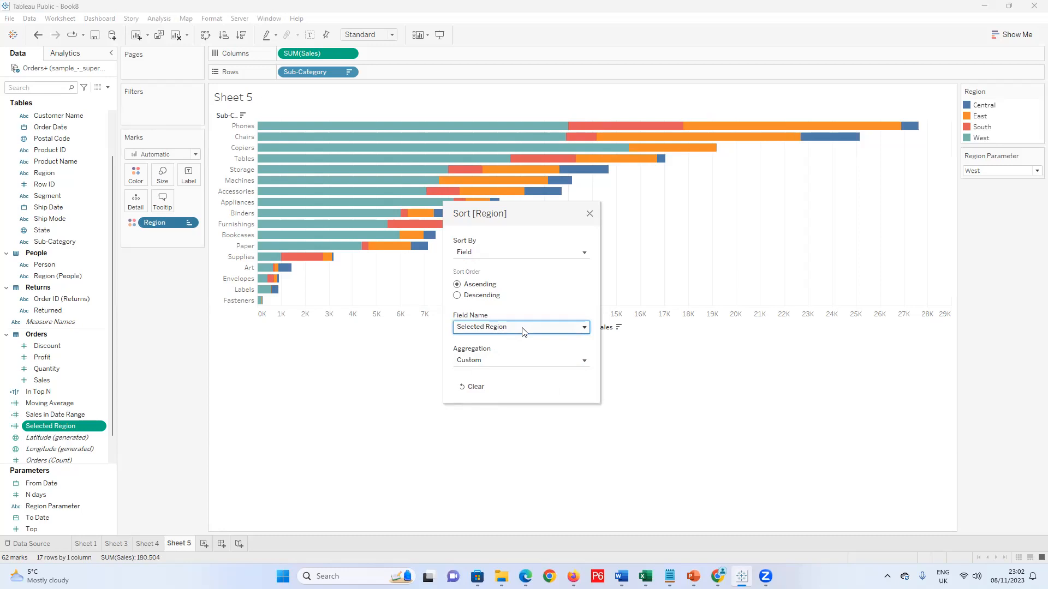
{"action": "left_click", "coordinate": [584, 362]}
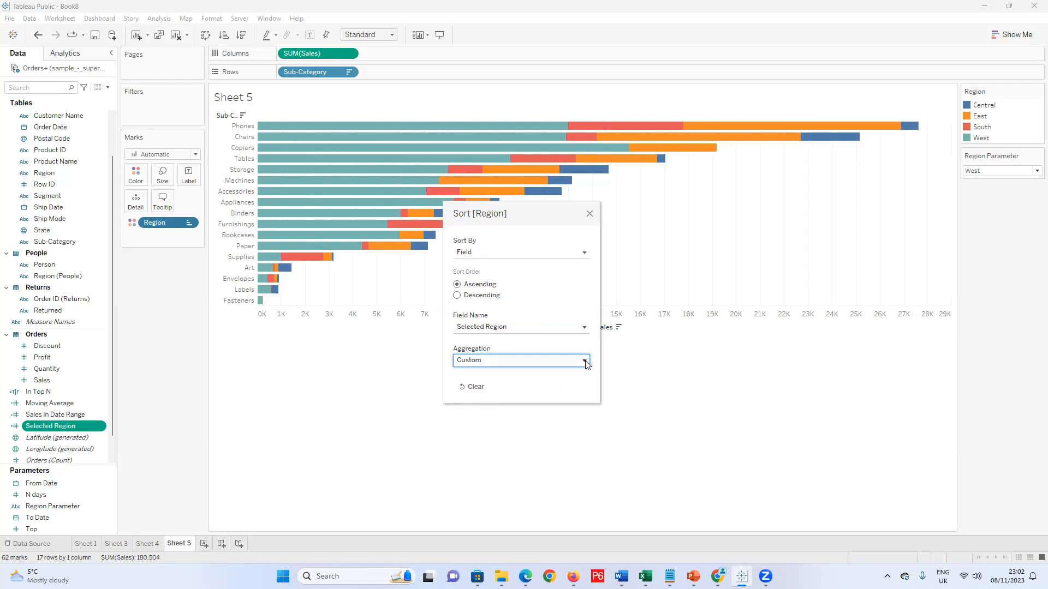
{"action": "left_click", "coordinate": [586, 364]}
{"action": "left_click", "coordinate": [457, 297]}
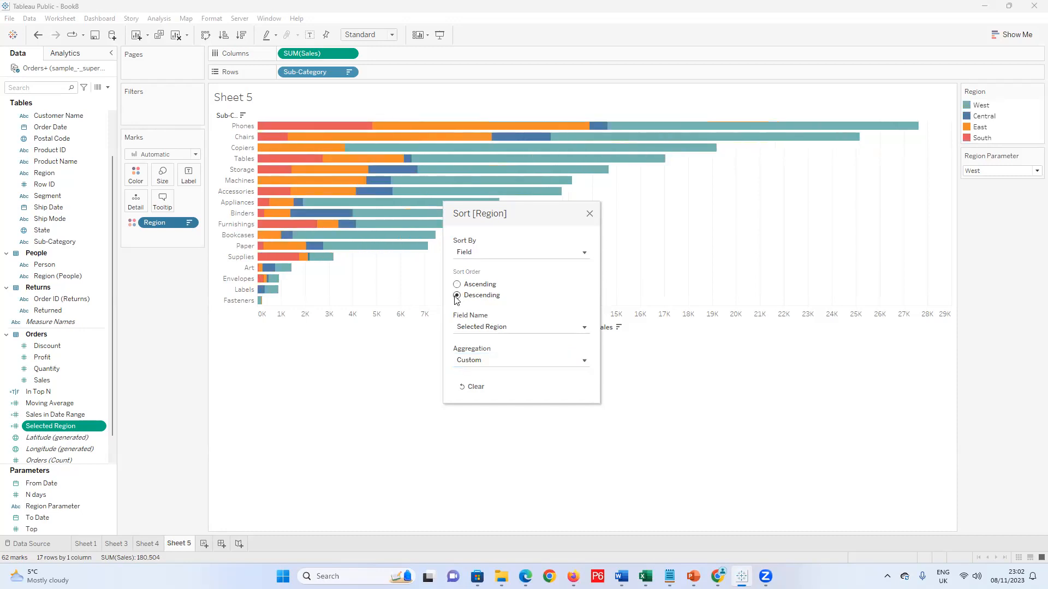
{"action": "left_click", "coordinate": [457, 284]}
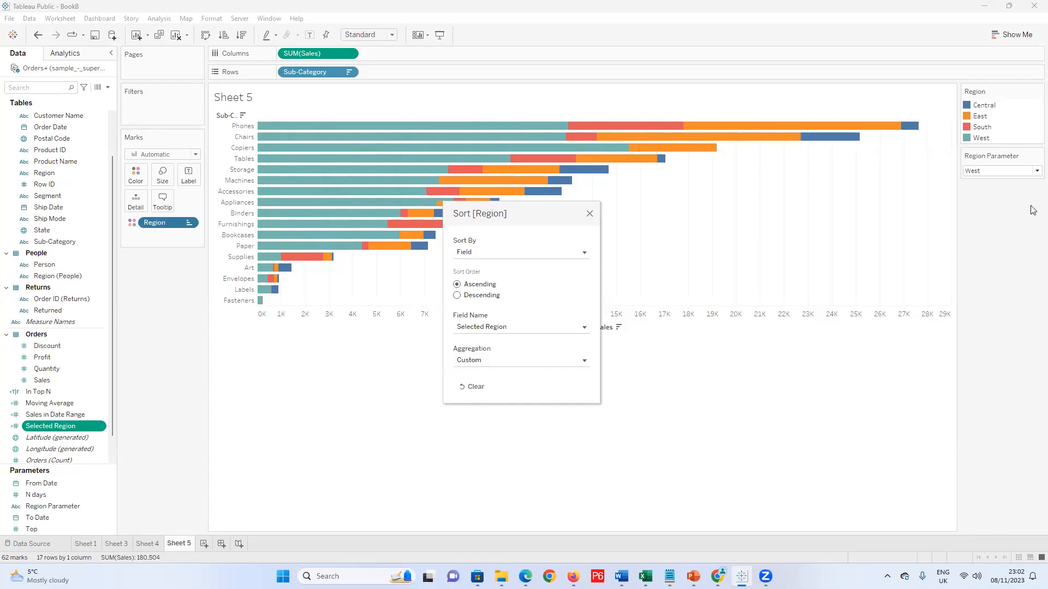
{"action": "left_click", "coordinate": [604, 223]}
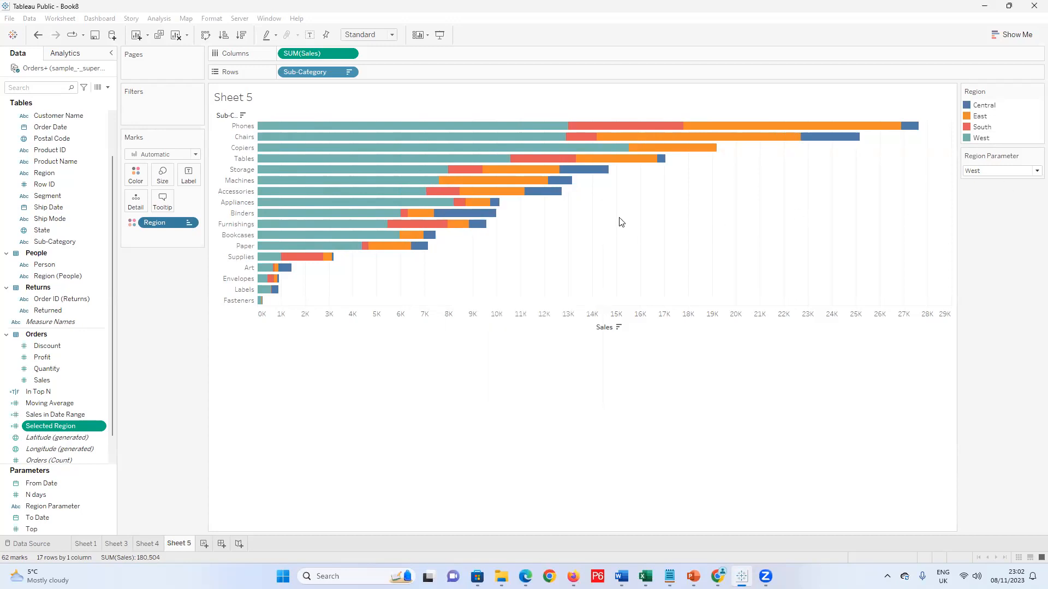
Switch the Region Parameter through Central, East and South to check how the bar segments reorder
{"action": "left_click", "coordinate": [1035, 172]}
{"action": "left_click", "coordinate": [976, 180]}
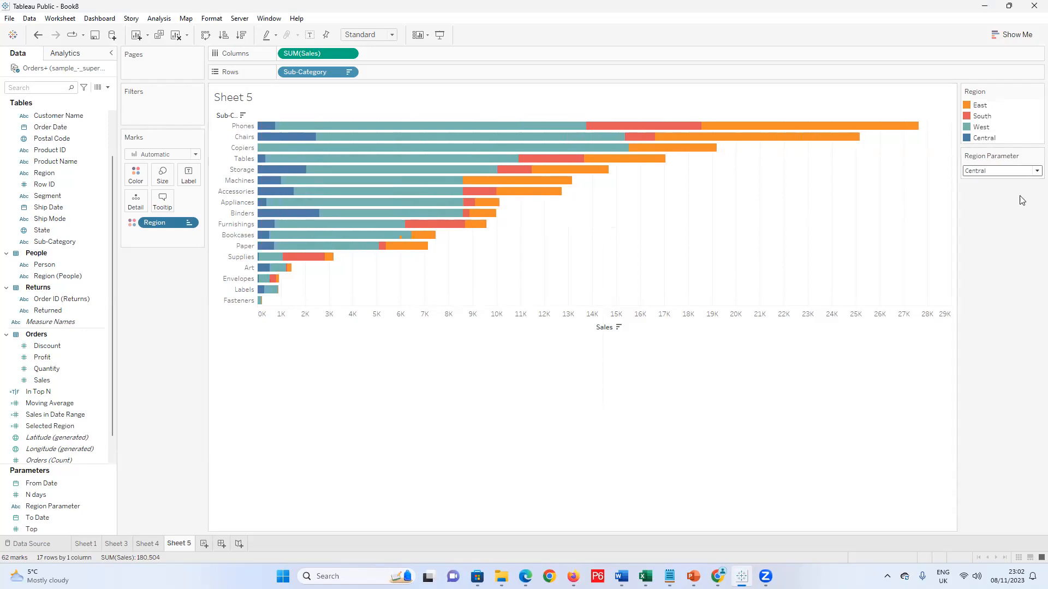
{"action": "left_click", "coordinate": [1036, 171]}
{"action": "left_click", "coordinate": [991, 191]}
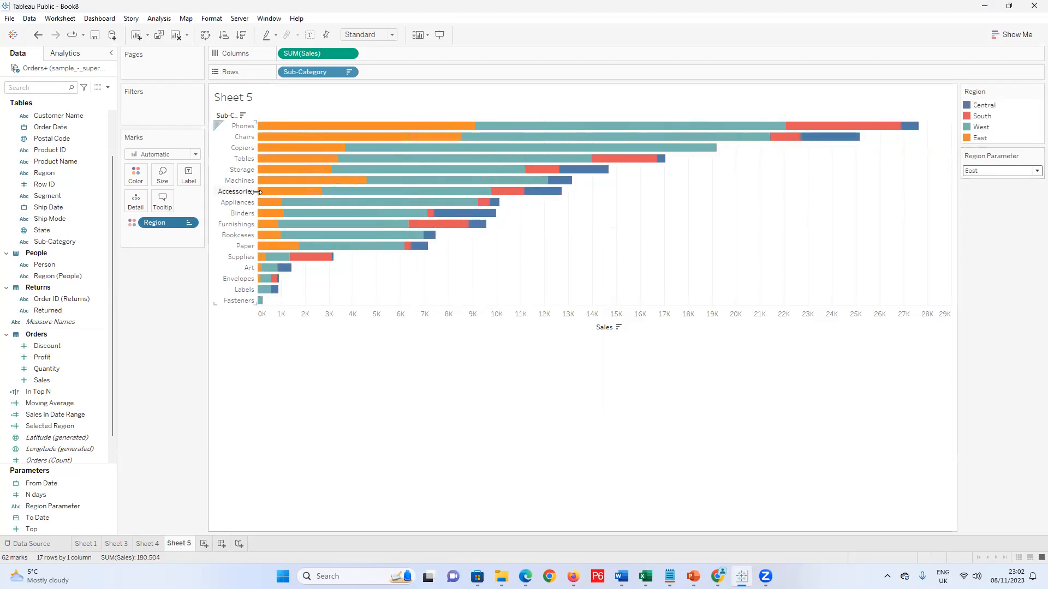
{"action": "left_click", "coordinate": [1036, 171]}
{"action": "left_click", "coordinate": [1010, 201]}
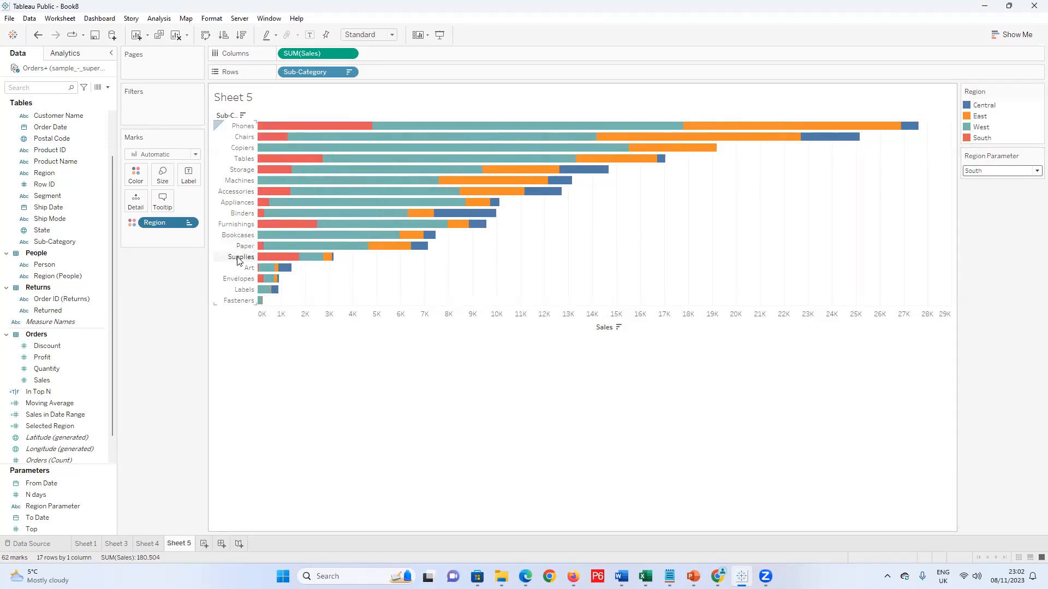
Set the Sub-Category sort on Rows to Field in descending order
{"action": "left_click", "coordinate": [349, 72]}
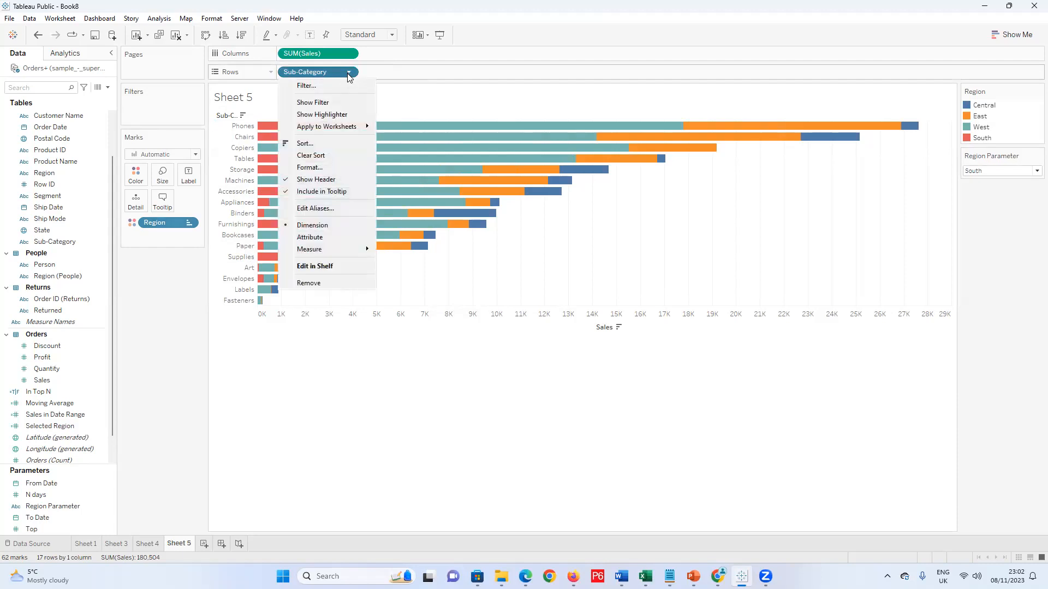
{"action": "left_click", "coordinate": [332, 143]}
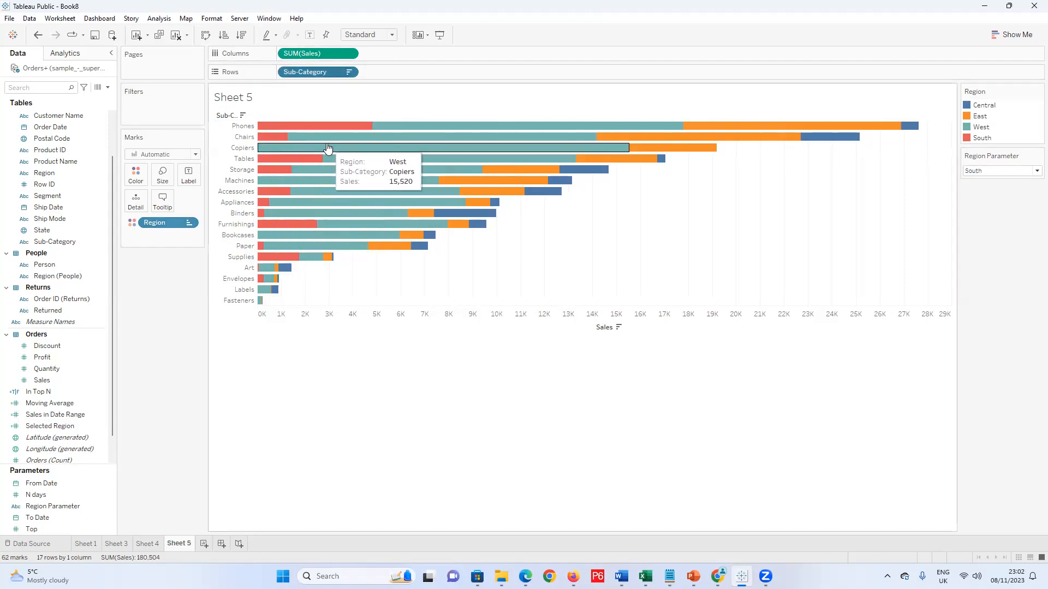
{"action": "left_click", "coordinate": [463, 252]}
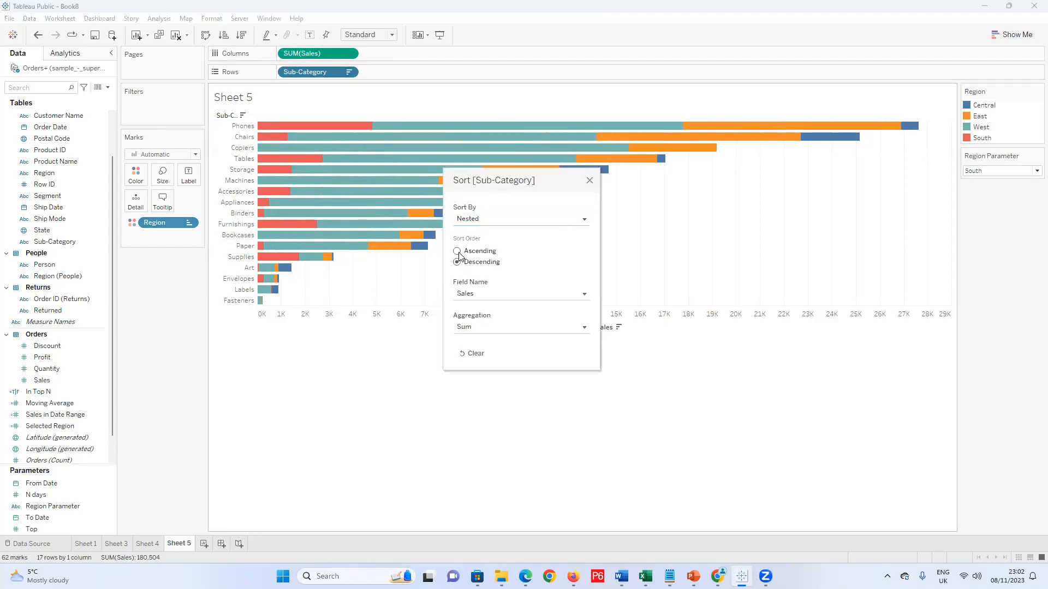
{"action": "left_click", "coordinate": [460, 263]}
{"action": "left_click", "coordinate": [583, 219]}
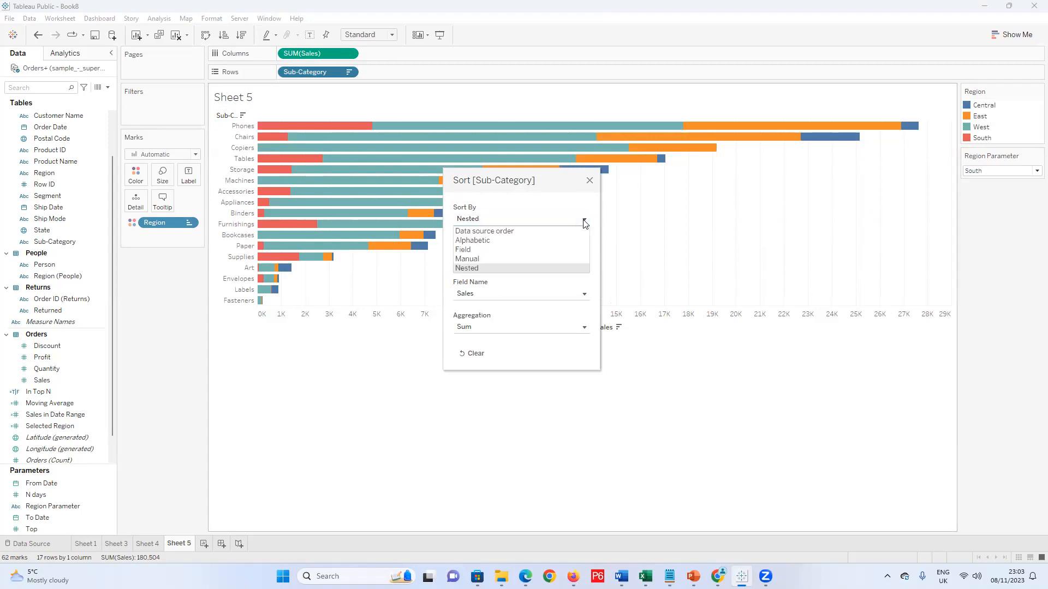
{"action": "left_click", "coordinate": [496, 251]}
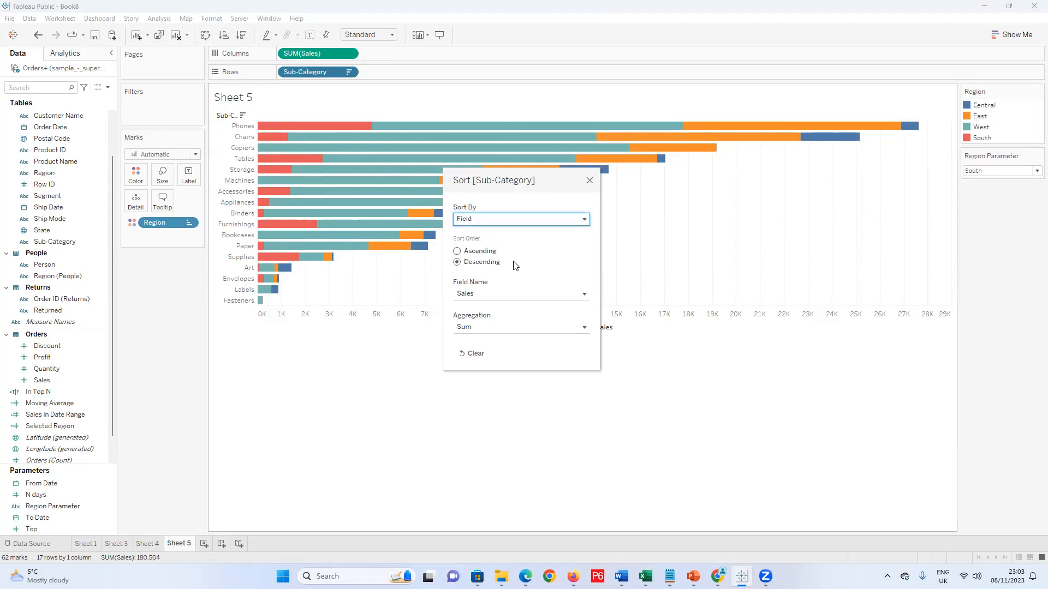
Choose Selected Region as the sort field for Sub-Category and close the sort settings
{"action": "left_click", "coordinate": [584, 294]}
{"action": "scroll", "coordinate": [518, 395], "scroll_direction": "down", "scroll_amount": 1}
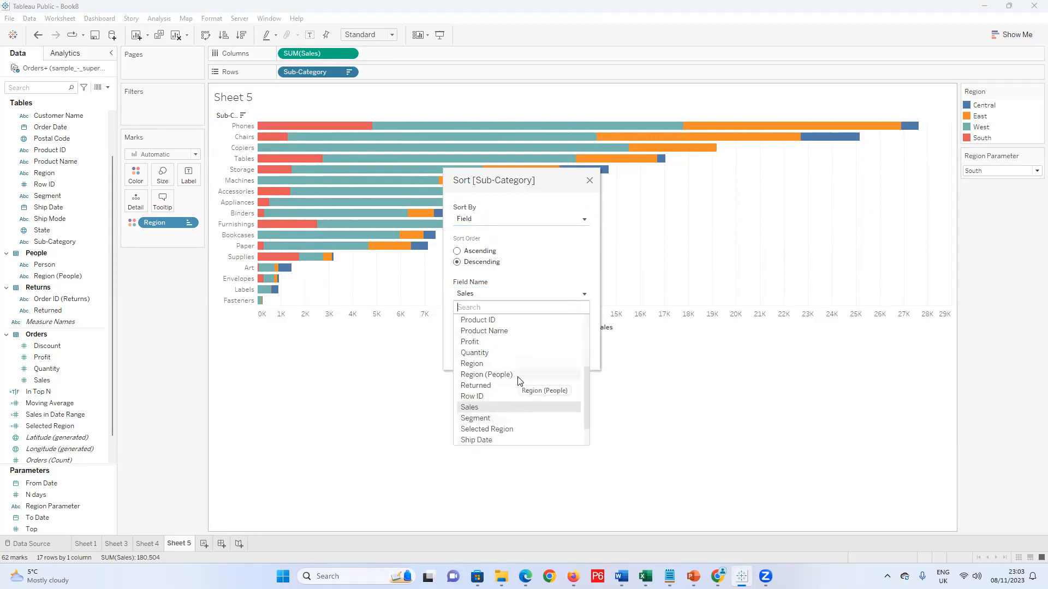
{"action": "type", "text": "re"}
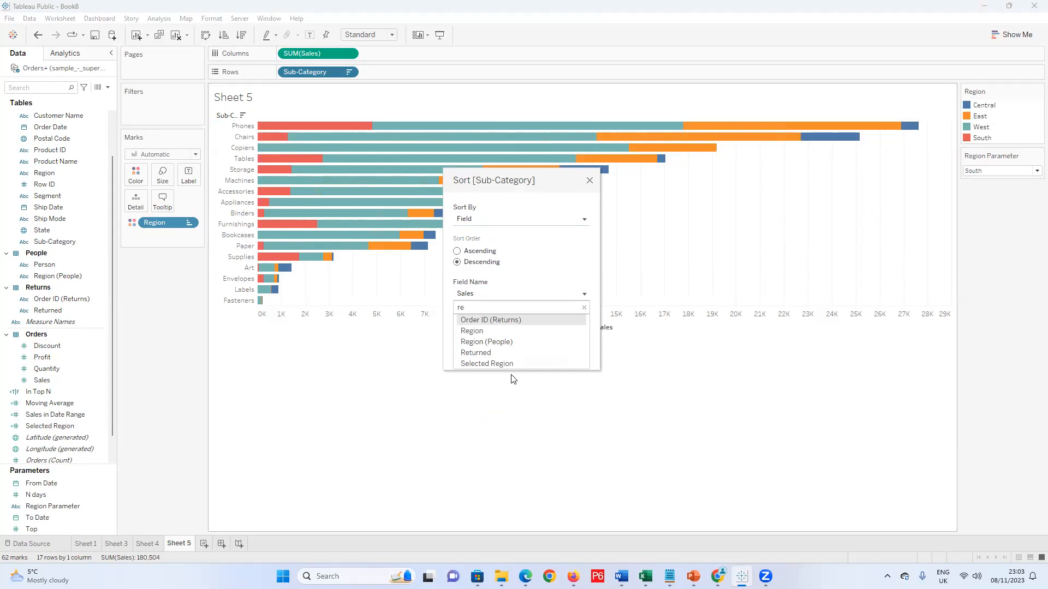
{"action": "left_click", "coordinate": [513, 364]}
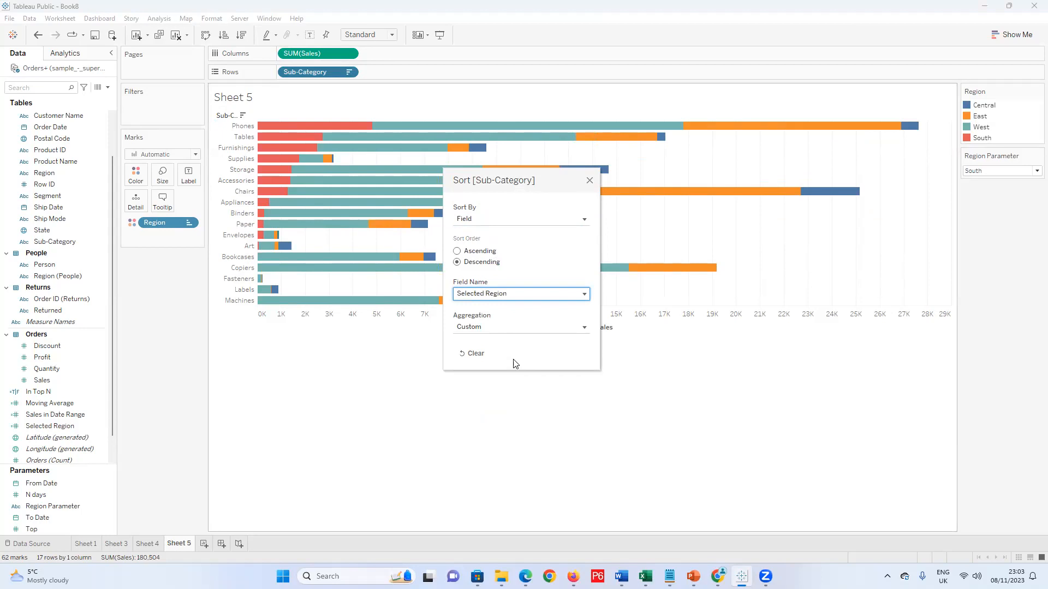
{"action": "left_click", "coordinate": [591, 181]}
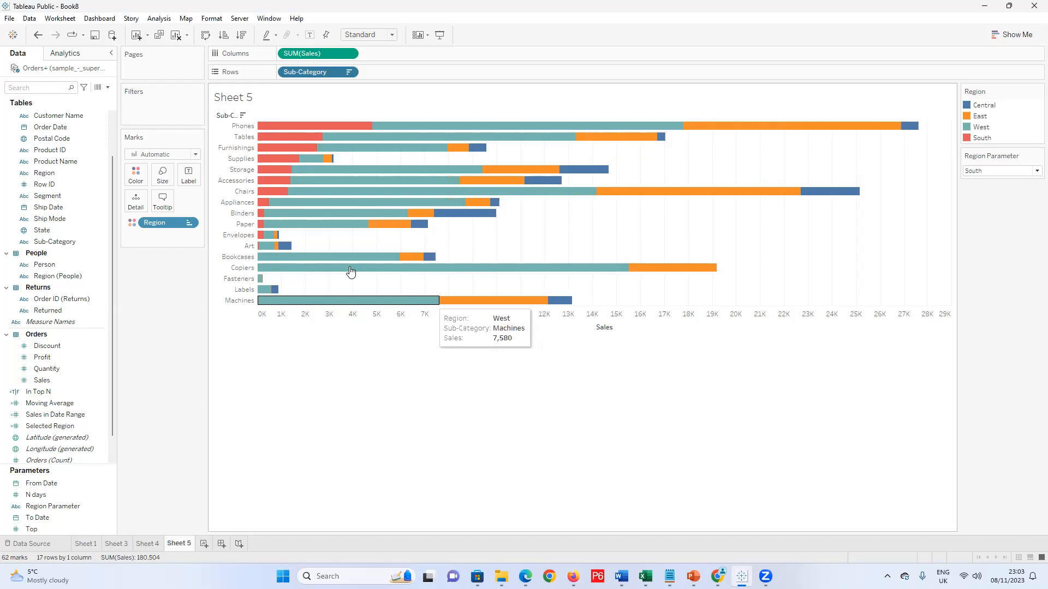
Switch the Region Parameter through Central and East to check the sub-category order, and leave it on West
{"action": "left_click", "coordinate": [1033, 173]}
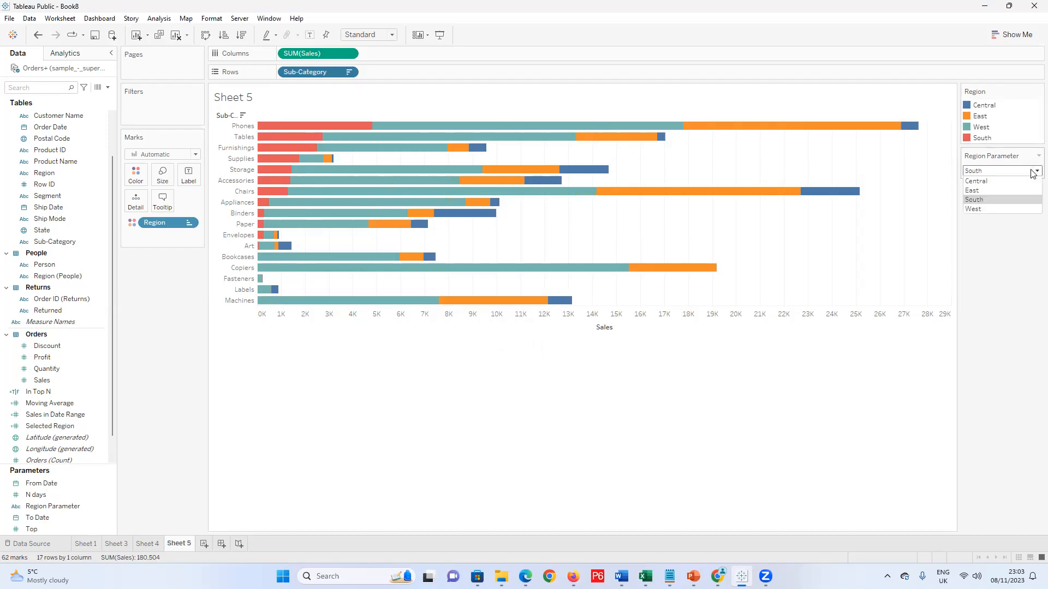
{"action": "left_click", "coordinate": [999, 177]}
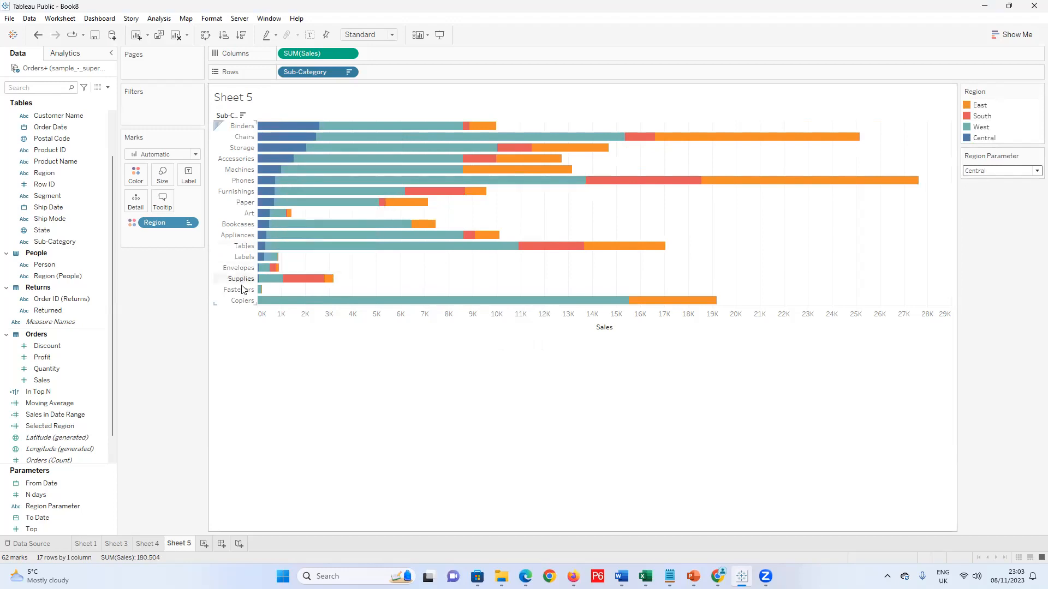
{"action": "left_click", "coordinate": [1032, 173]}
{"action": "left_click", "coordinate": [1013, 187]}
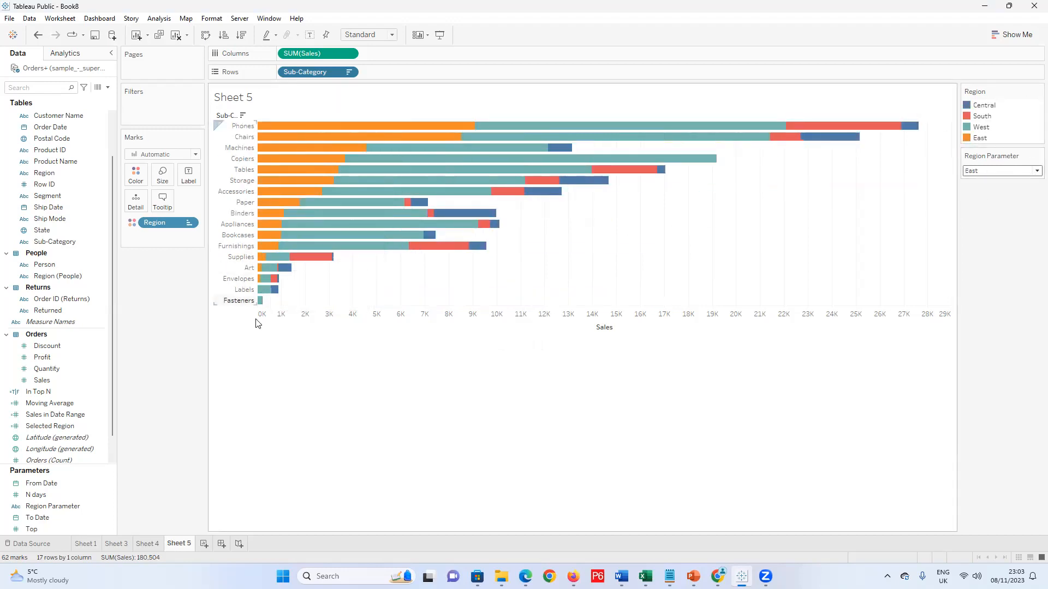
{"action": "left_click", "coordinate": [1032, 171]}
{"action": "left_click", "coordinate": [981, 201]}
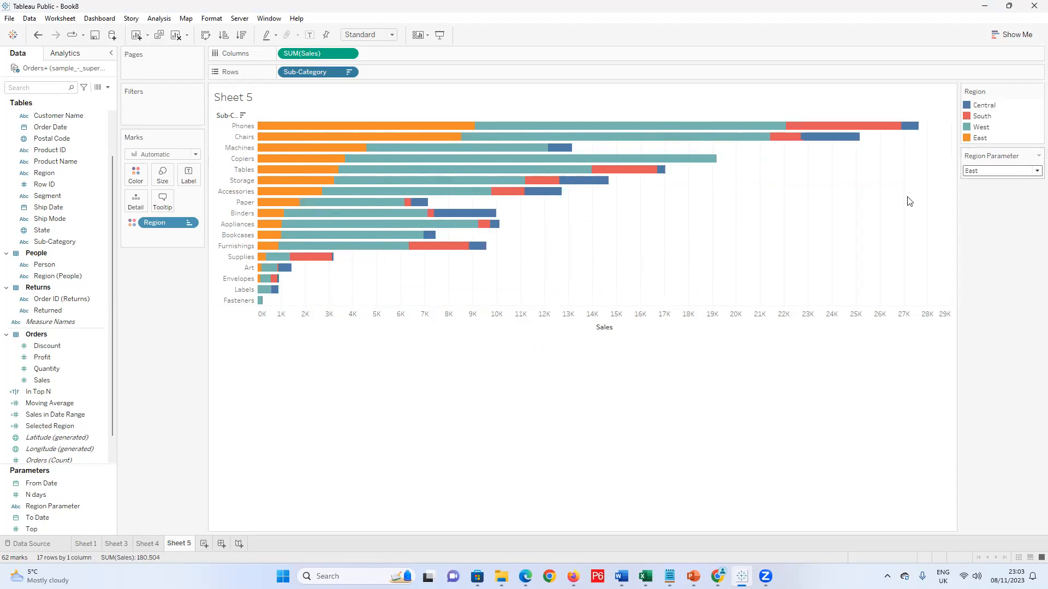
{"action": "left_click", "coordinate": [1032, 171]}
{"action": "left_click", "coordinate": [1010, 208]}
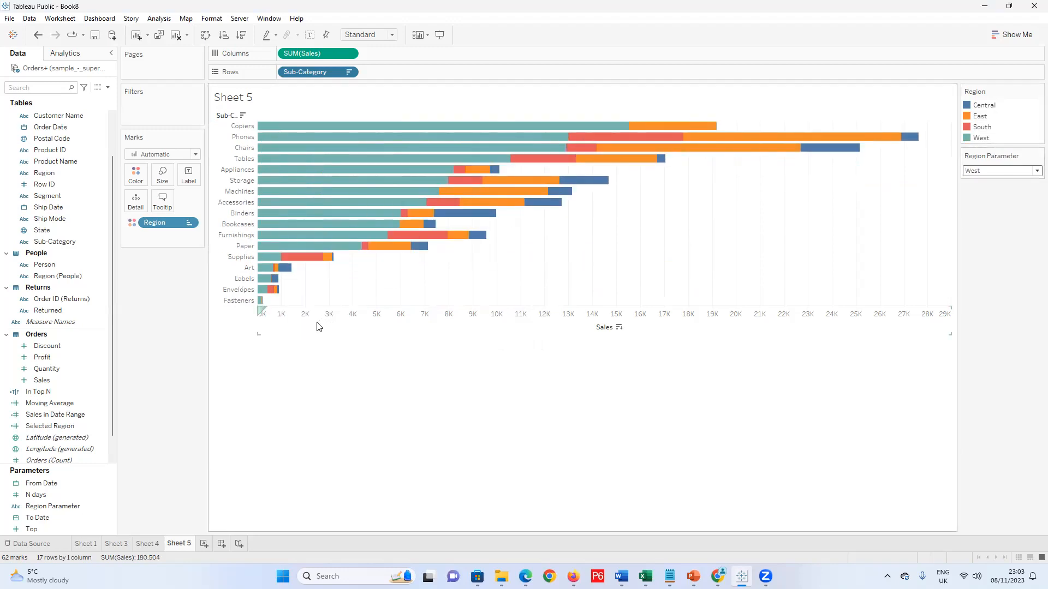
{"action": "mouse_move", "coordinate": [486, 241]}
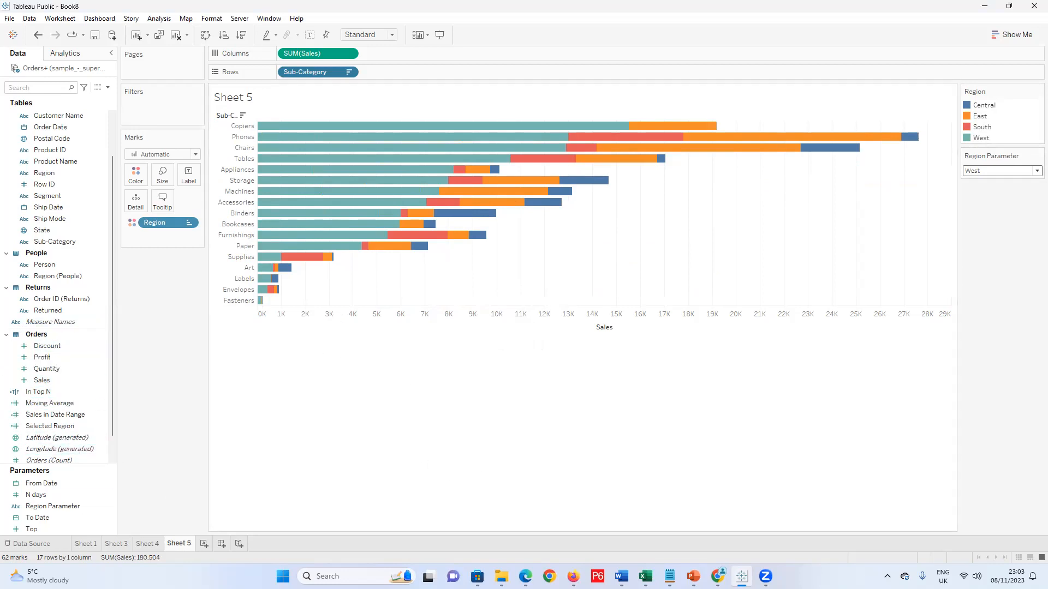
Create a new worksheet and place Order Date on Columns
{"action": "left_click", "coordinate": [204, 545]}
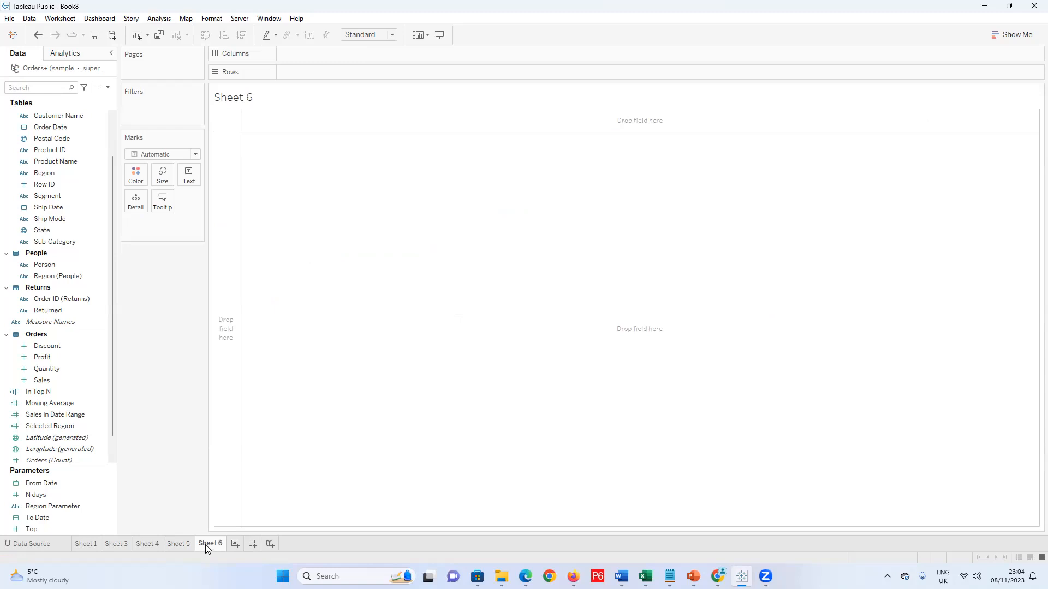
{"action": "mouse_move", "coordinate": [206, 550]}
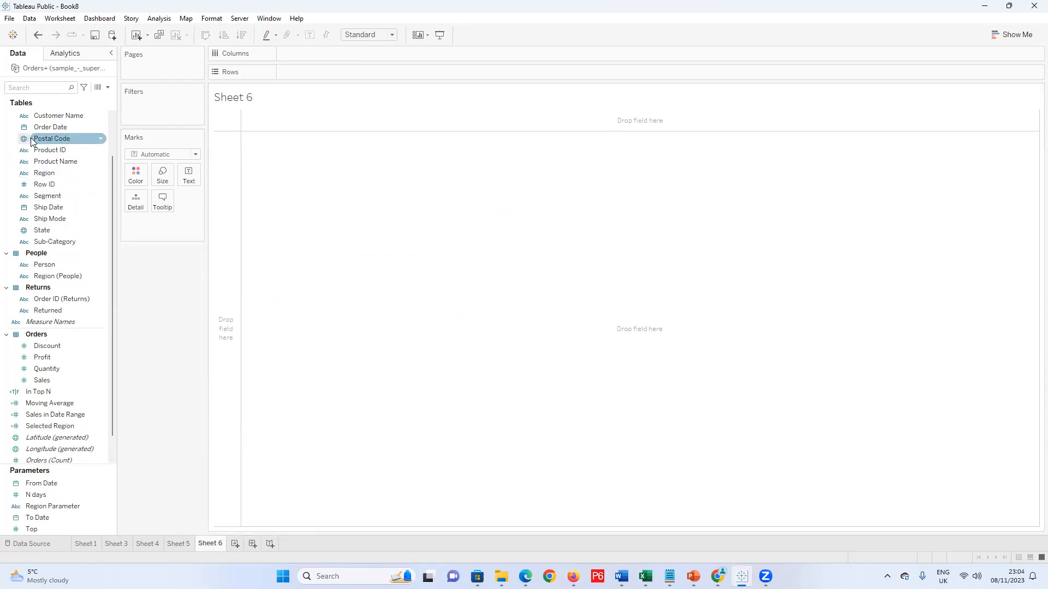
{"action": "left_click_drag", "start_coordinate": [44, 128], "coordinate": [315, 57]}
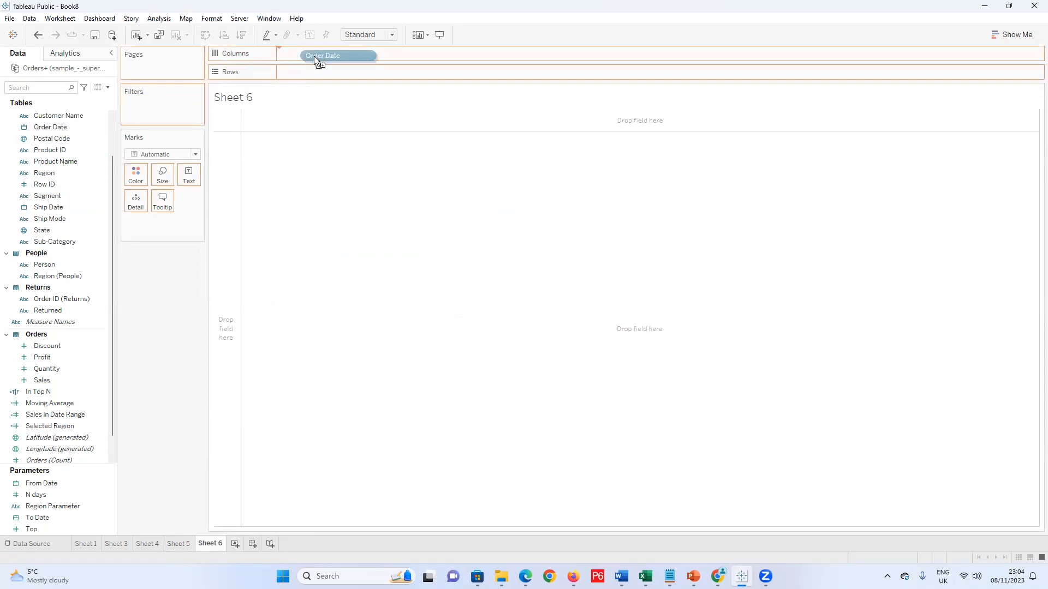
{"action": "left_click_drag", "start_coordinate": [315, 58], "coordinate": [315, 57]}
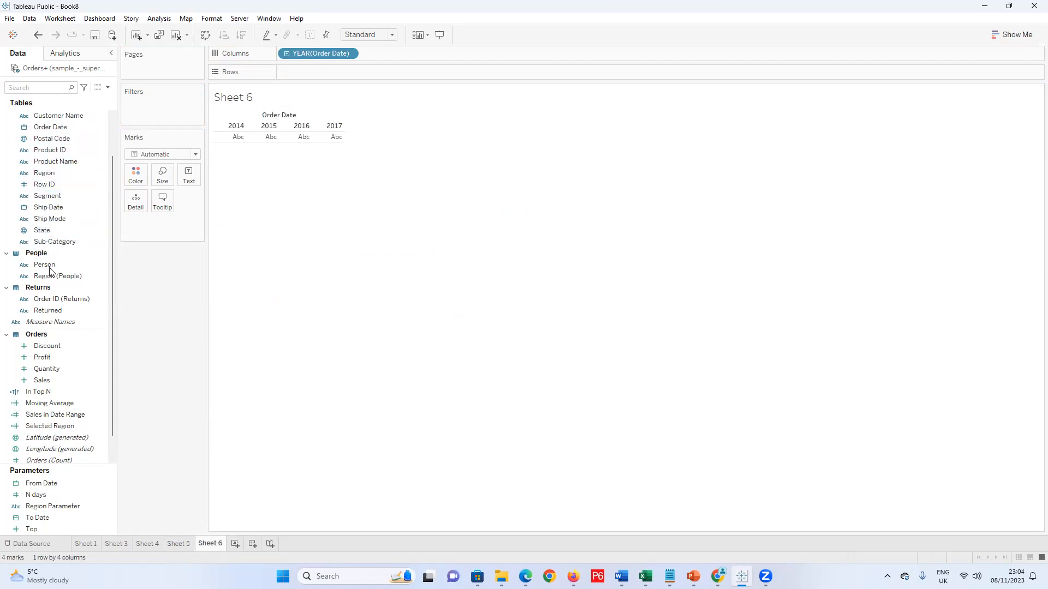
Add Sales to Rows and change Order Date on Columns to continuous Month
{"action": "left_click", "coordinate": [54, 243]}
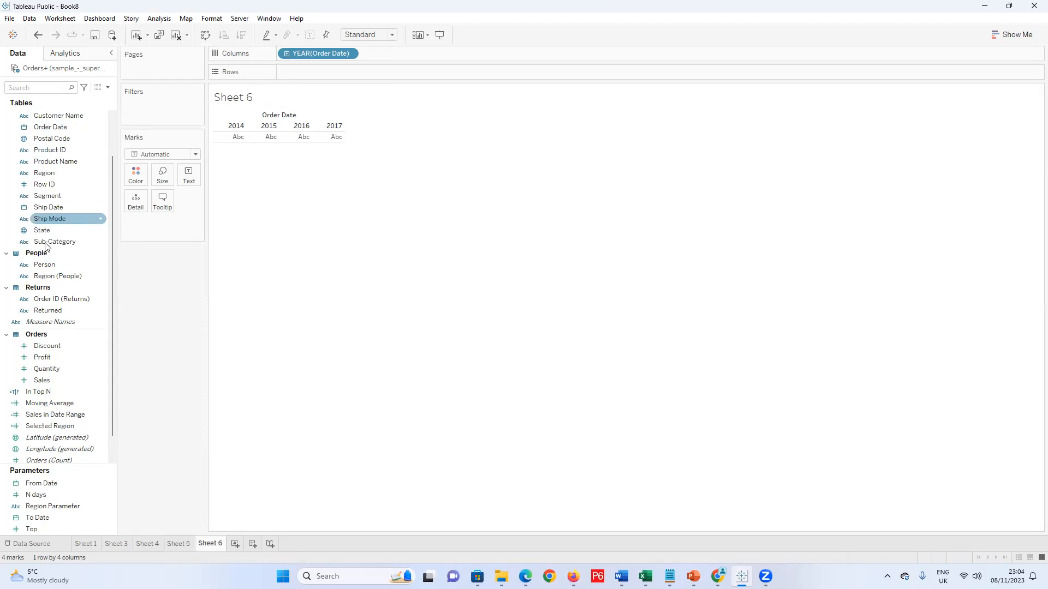
{"action": "mouse_move", "coordinate": [56, 380]}
{"action": "left_mouse_down"}
{"action": "mouse_move", "coordinate": [306, 154]}
{"action": "mouse_move", "coordinate": [301, 73]}
{"action": "left_mouse_up"}
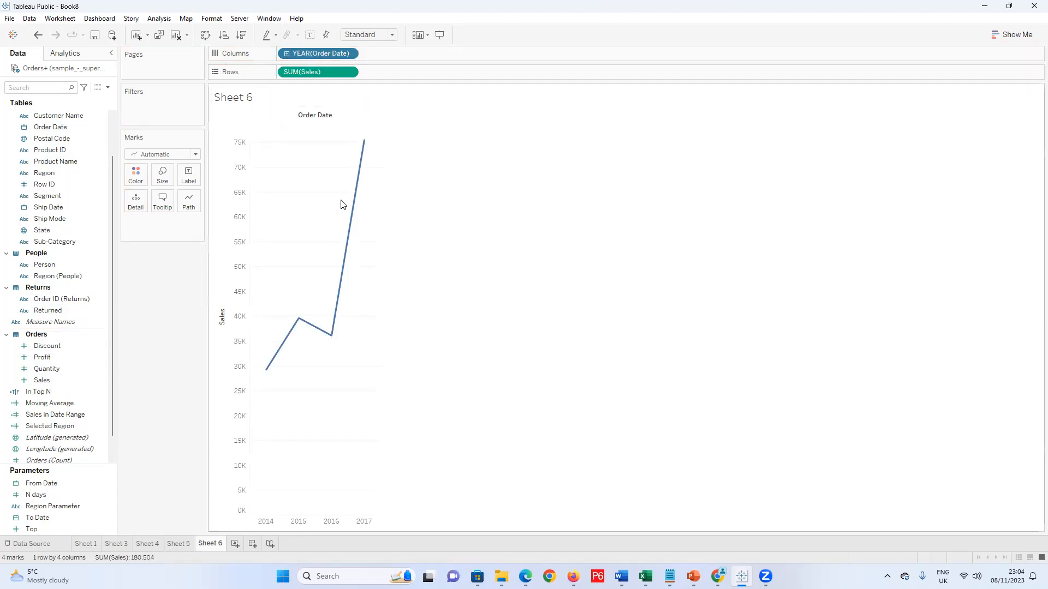
{"action": "left_click", "coordinate": [349, 53]}
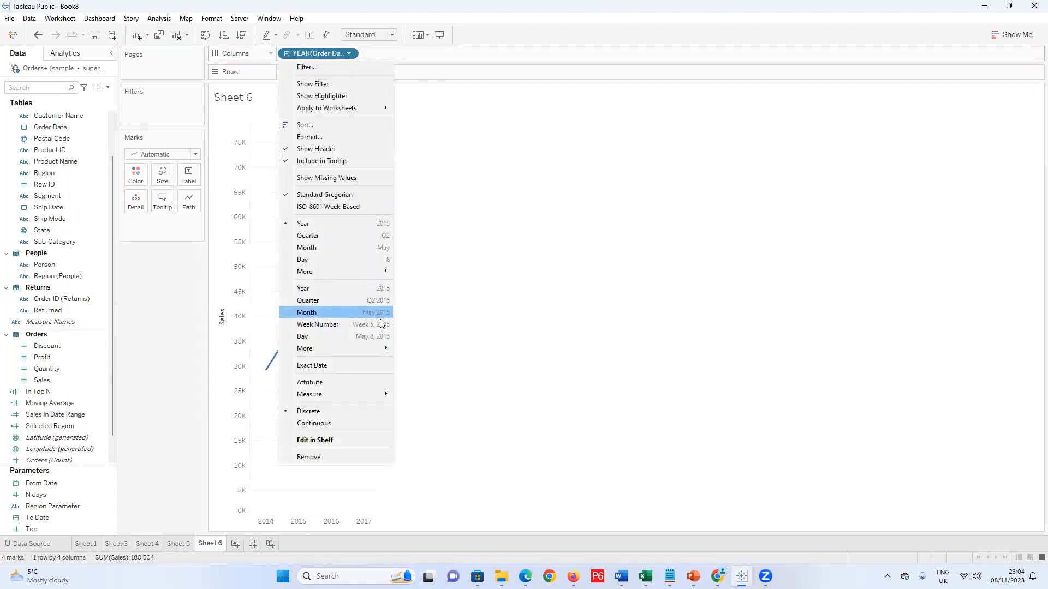
{"action": "left_click", "coordinate": [340, 311]}
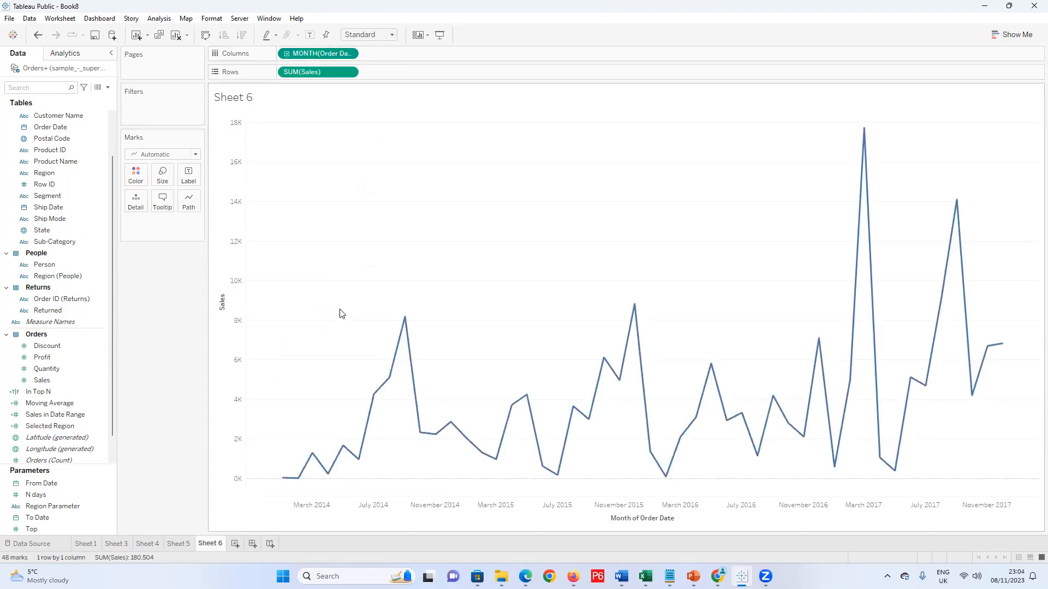
Create a new worksheet charting Profit on Rows against Ship Date on Columns at the continuous Month level
{"action": "left_click", "coordinate": [236, 544]}
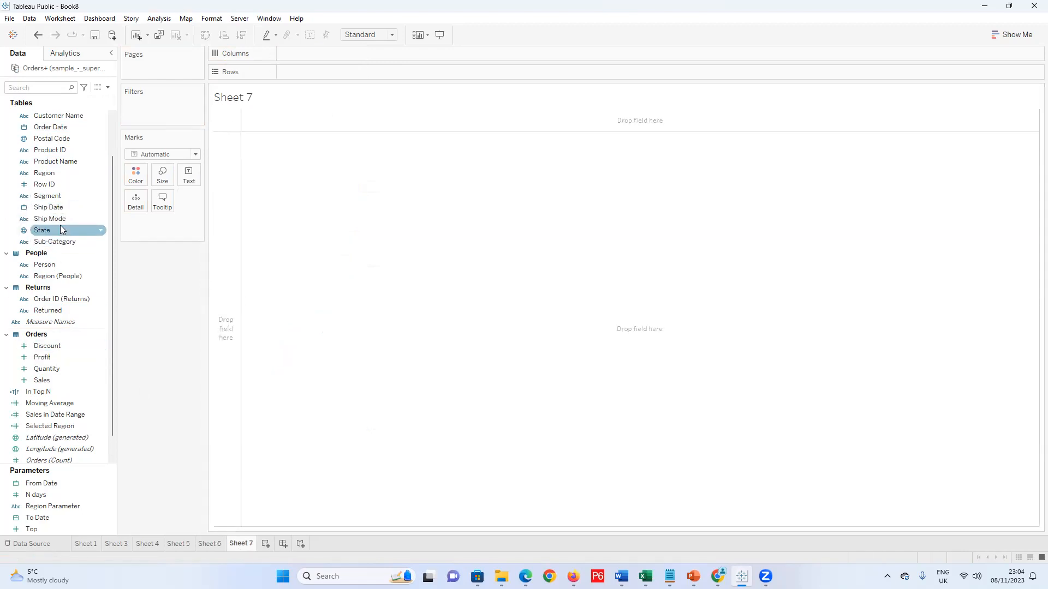
{"action": "left_click_drag", "start_coordinate": [51, 208], "coordinate": [321, 54]}
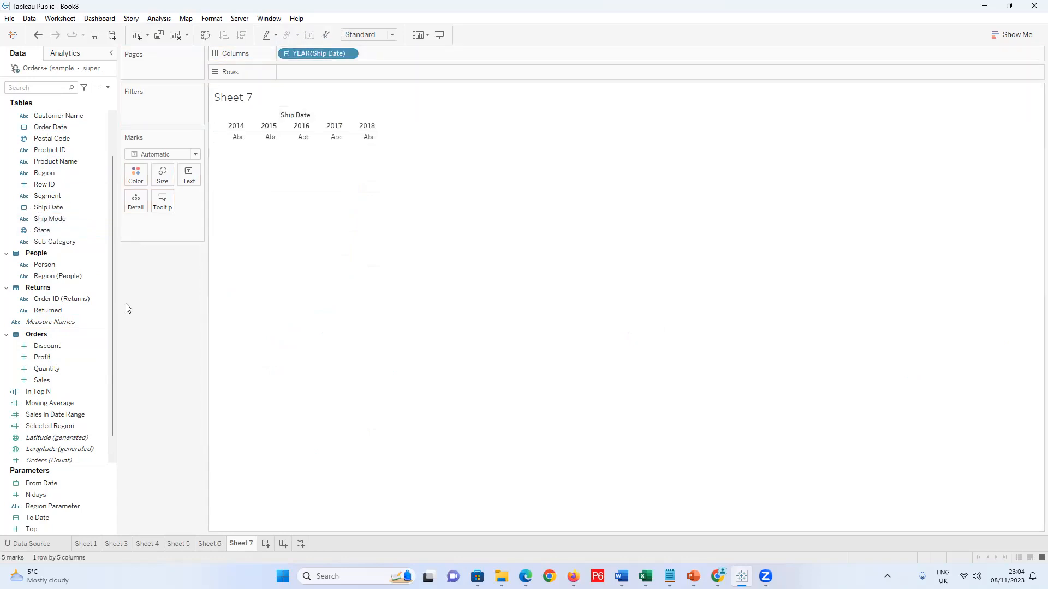
{"action": "left_click", "coordinate": [43, 415]}
{"action": "left_click_drag", "start_coordinate": [44, 414], "coordinate": [298, 73]}
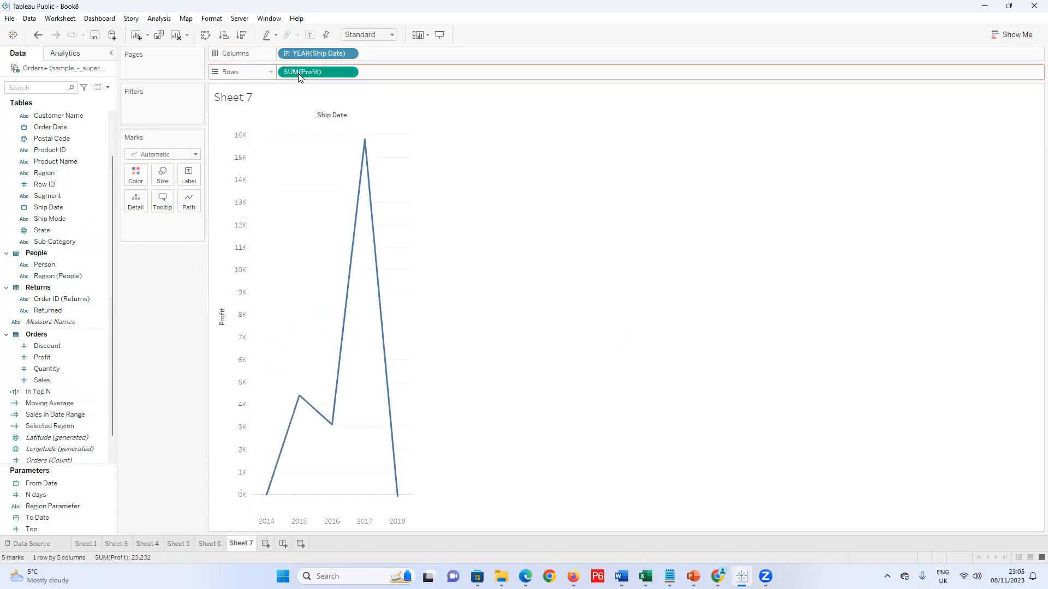
{"action": "left_click", "coordinate": [348, 52]}
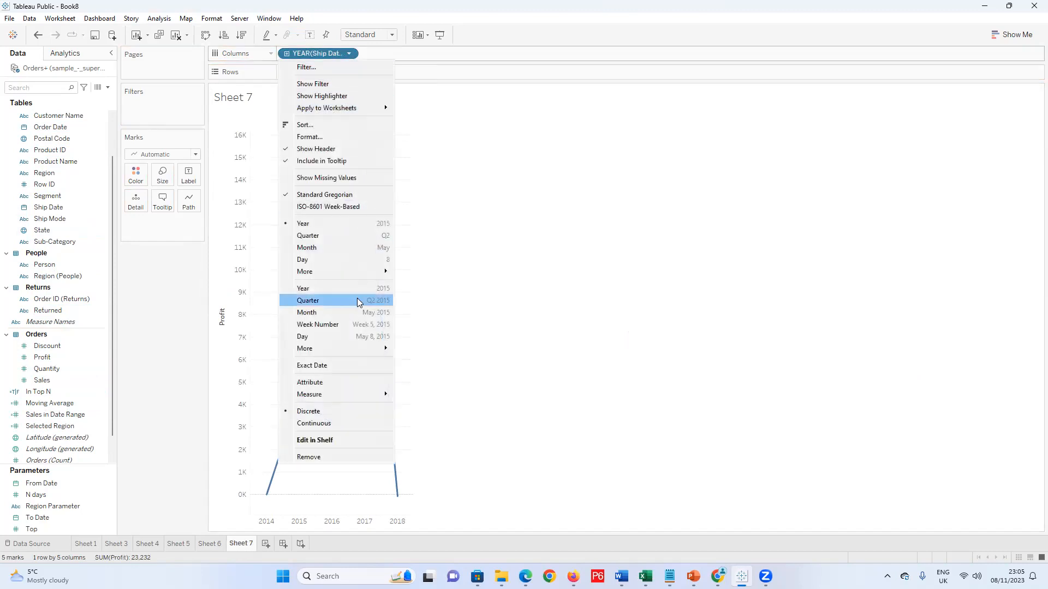
{"action": "left_click", "coordinate": [345, 314]}
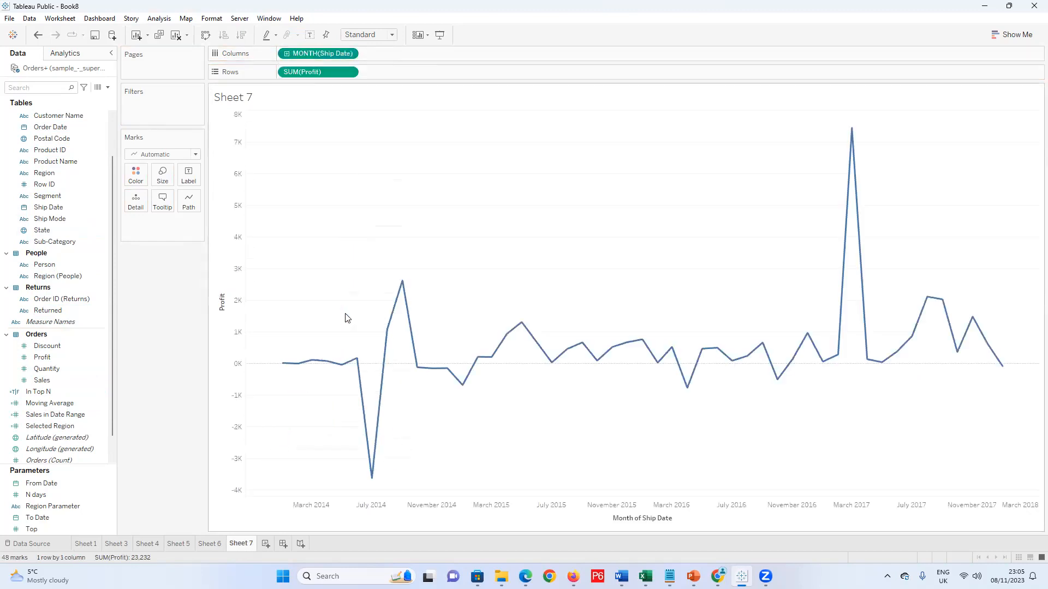
Compare the monthly Sales chart on Sheet 6 with the monthly Profit chart on Sheet 7
{"action": "left_click", "coordinate": [200, 545]}
{"action": "left_click", "coordinate": [242, 544]}
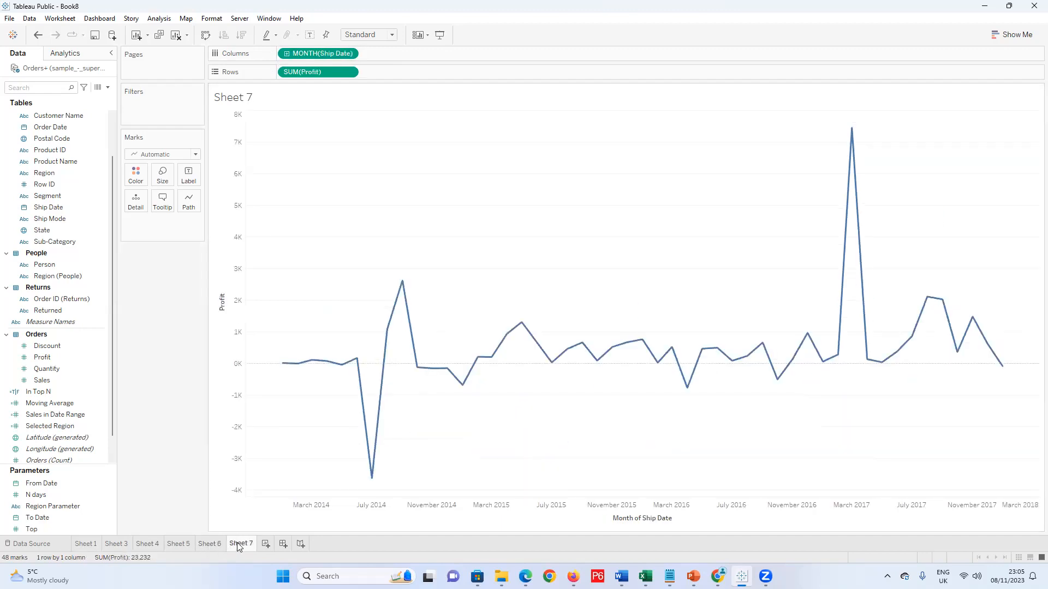
{"action": "left_click", "coordinate": [207, 546]}
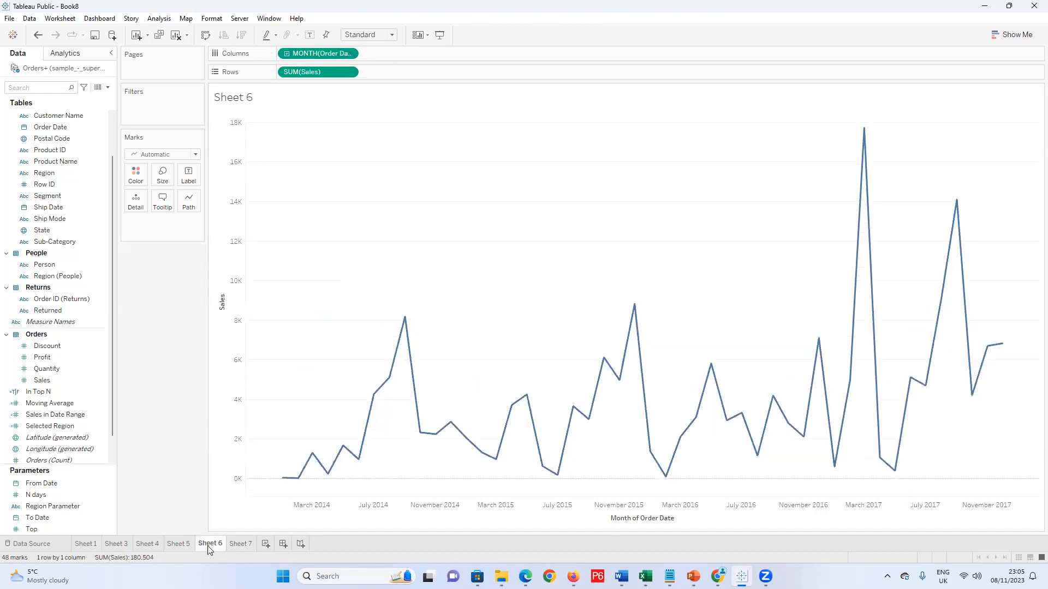
{"action": "left_click", "coordinate": [234, 545]}
{"action": "left_click", "coordinate": [202, 543]}
{"action": "left_click", "coordinate": [243, 544]}
{"action": "left_click", "coordinate": [201, 544]}
{"action": "mouse_move", "coordinate": [249, 539]}
Start a new calculated field from Sheet 6 and name it Within Date Range
{"action": "left_click", "coordinate": [107, 88]}
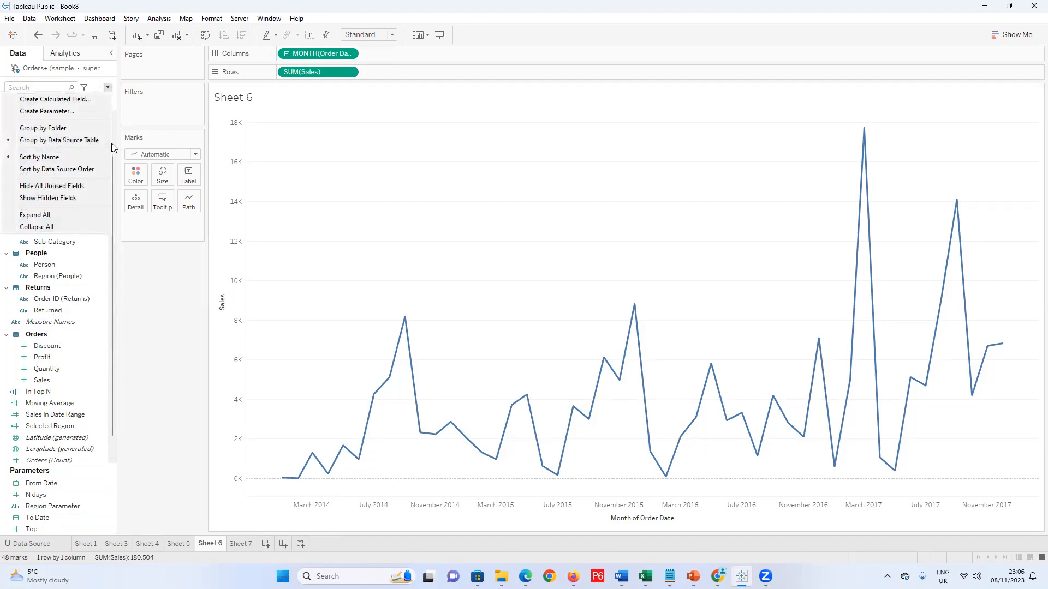
{"action": "left_click", "coordinate": [80, 100]}
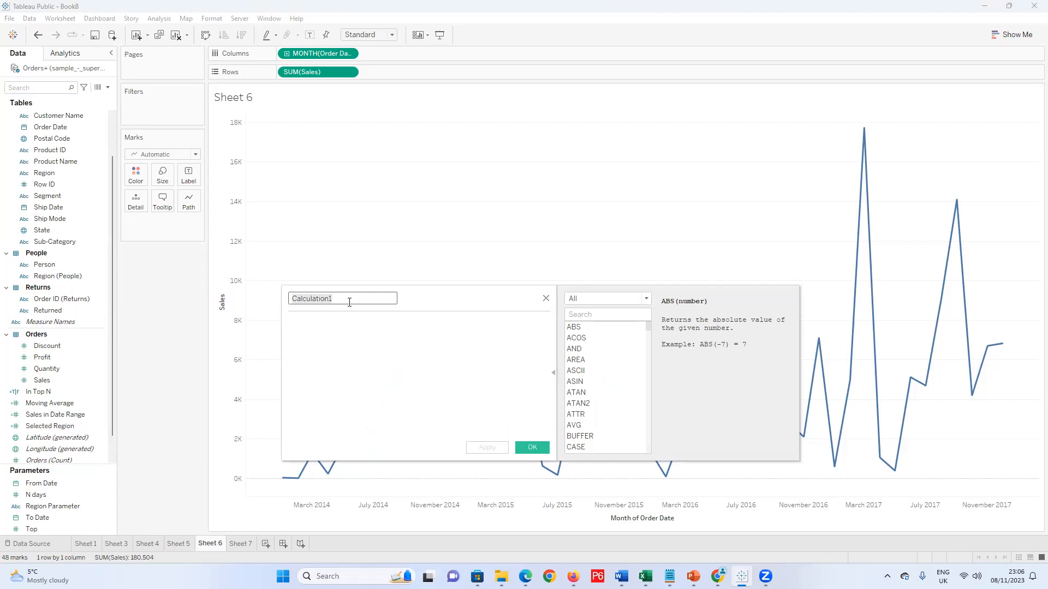
{"action": "type", "text": "Within Date Range"}
{"action": "left_click", "coordinate": [384, 329]}
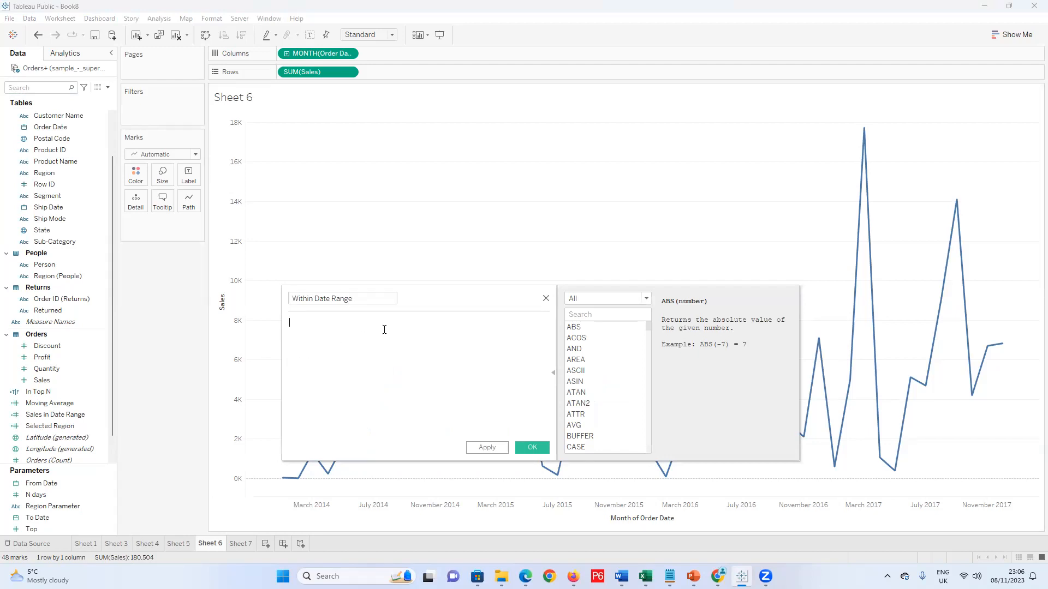
Enter the first condition of the Within Date Range formula as [Order Date]>= [From Date]
{"action": "type", "text": "oder"}
{"action": "key", "text": "BackSpace"}
{"action": "key", "text": "BackSpace"}
{"action": "key", "text": "BackSpace"}
{"action": "type", "text": "r"}
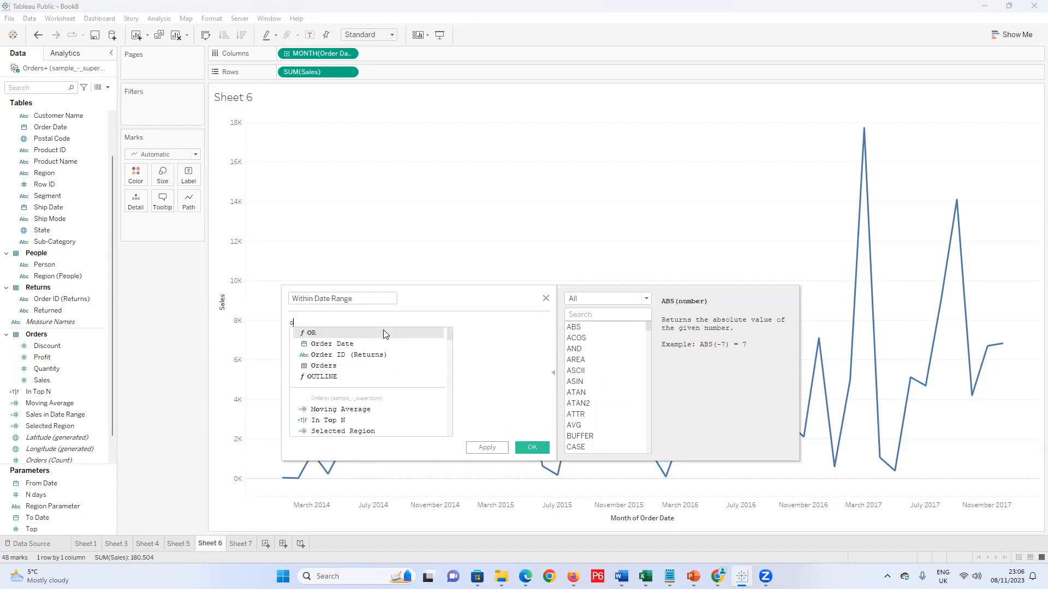
{"action": "type", "text": "der"}
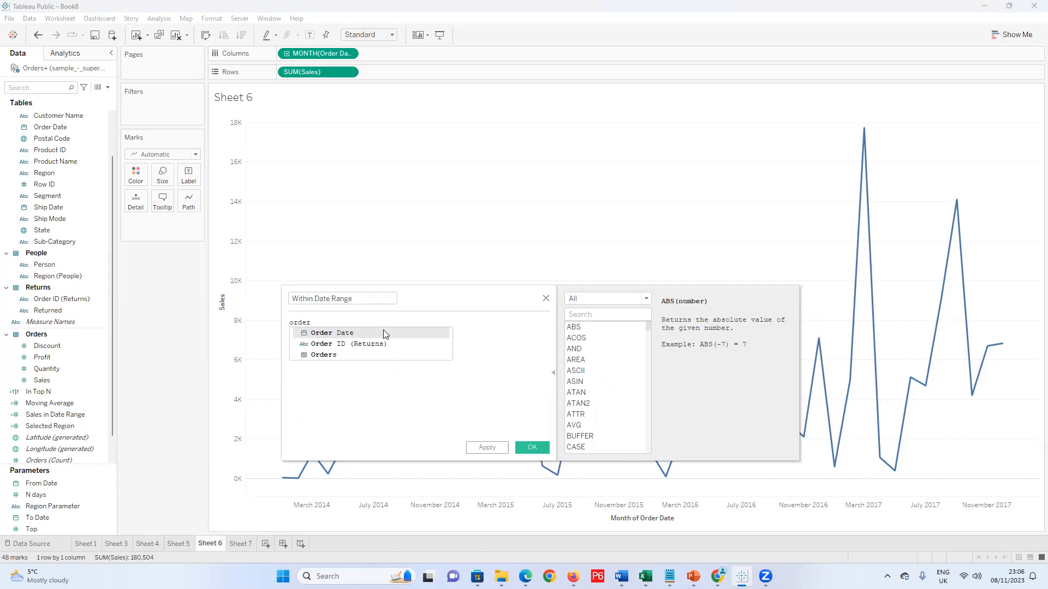
{"action": "left_click", "coordinate": [383, 332]}
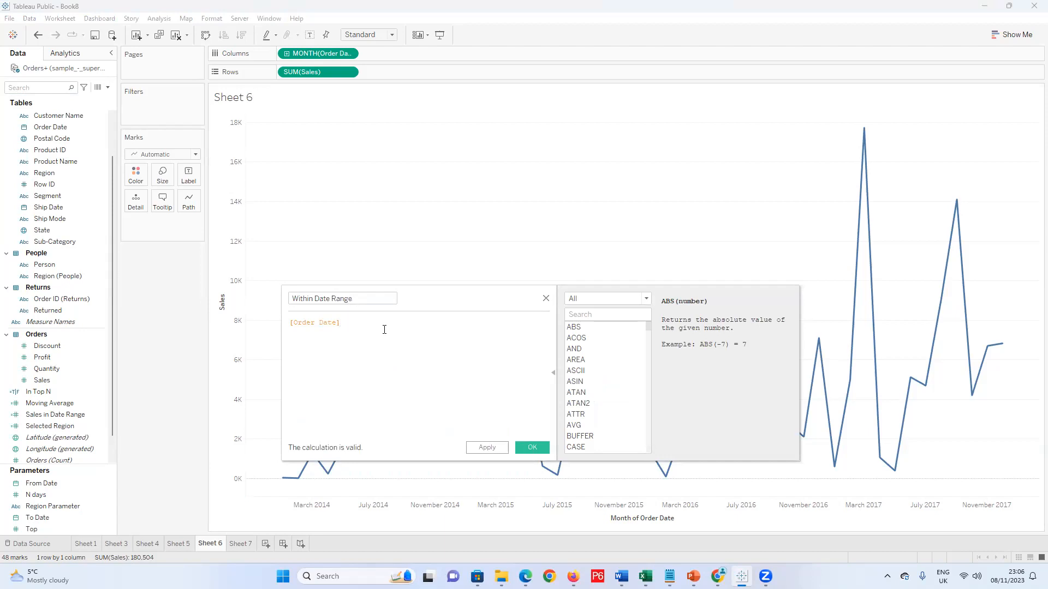
{"action": "type", "text": ">"}
{"action": "type", "text": "#"}
{"action": "key", "text": "BackSpace"}
{"action": "key", "text": "BackSpace"}
{"action": "key", "text": "BackSpace"}
{"action": "key", "text": "BackSpace"}
{"action": "type", "text": ">= fr"}
{"action": "left_click", "coordinate": [386, 335]}
Add the second condition AND [Order Date]<= [To Date] on a new formula line and save the calculated field
{"action": "key", "text": "Return"}
{"action": "type", "text": "and"}
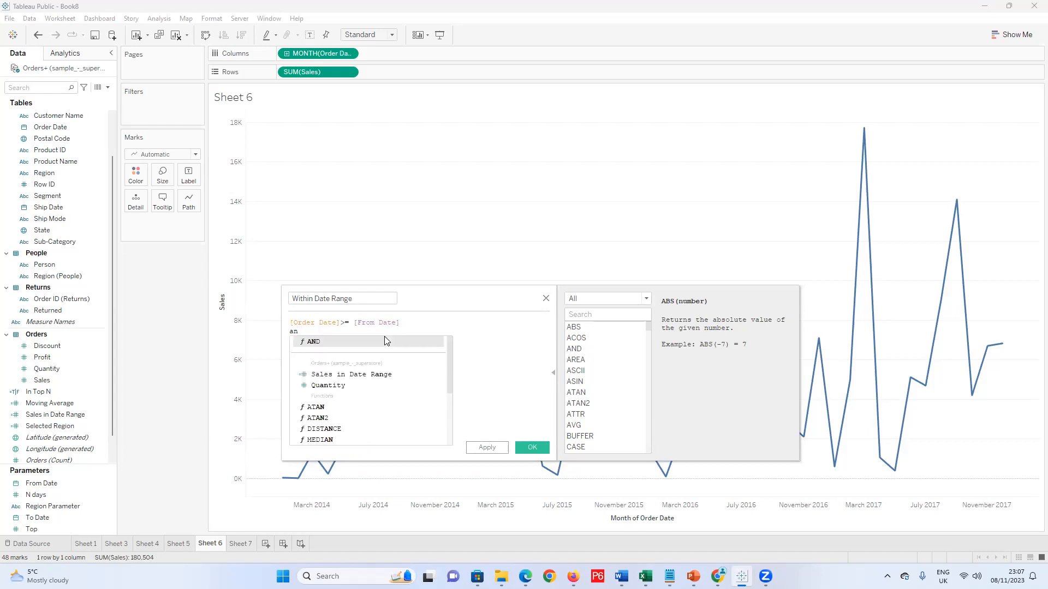
{"action": "key", "text": "Return"}
{"action": "type", "text": "ord"}
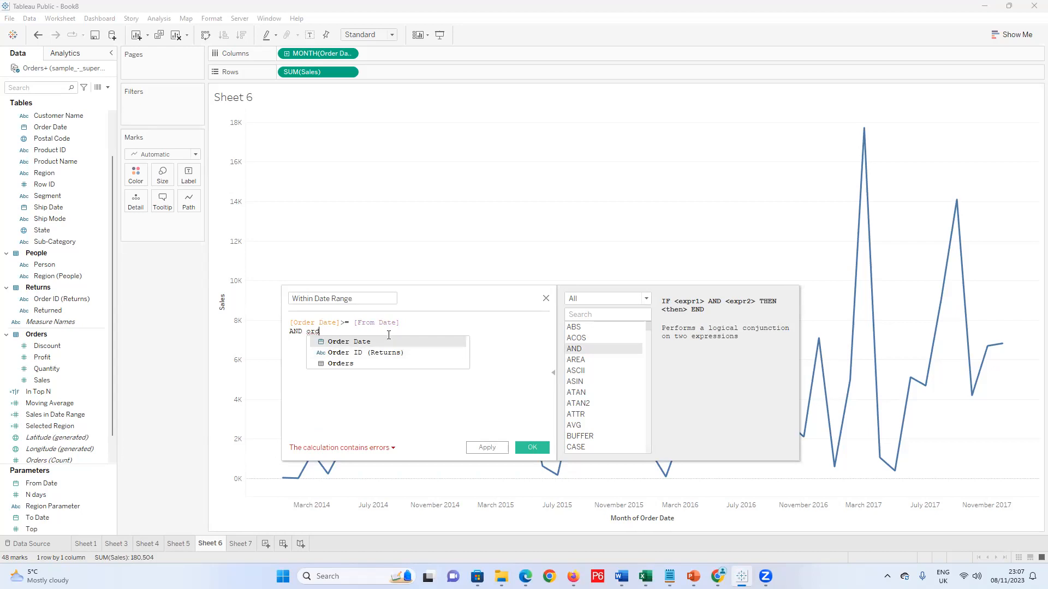
{"action": "left_click", "coordinate": [385, 340]}
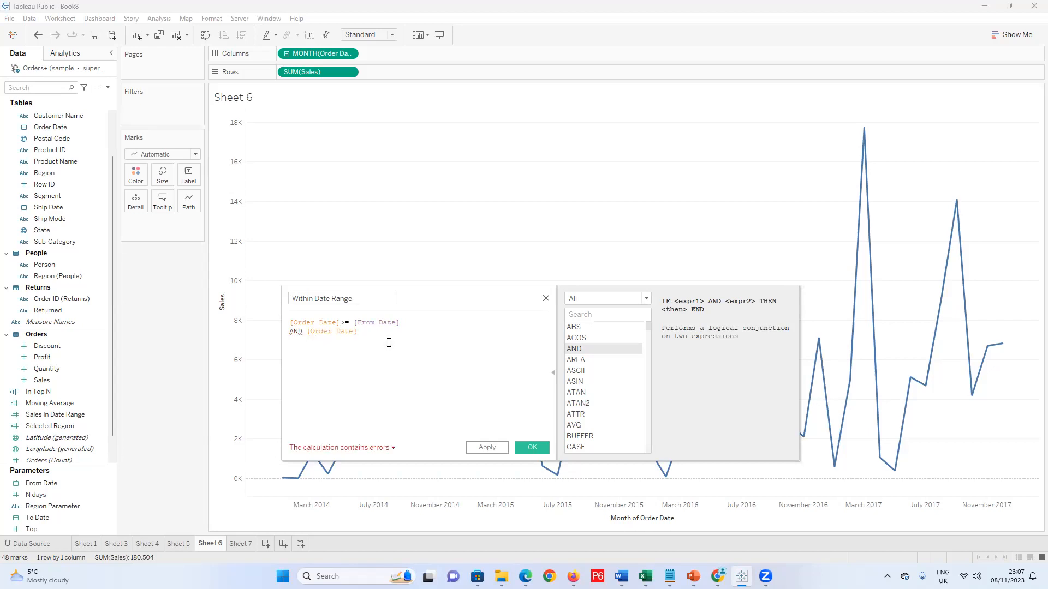
{"action": "type", "text": ","}
{"action": "type", "text": "<"}
{"action": "type", "text": "= to"}
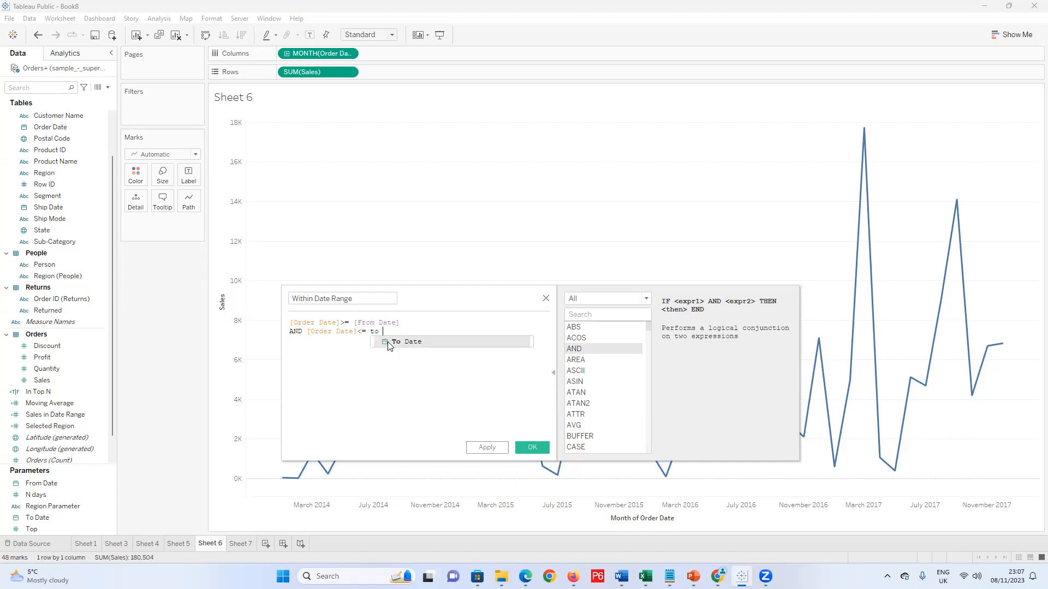
{"action": "double_click", "coordinate": [410, 341]}
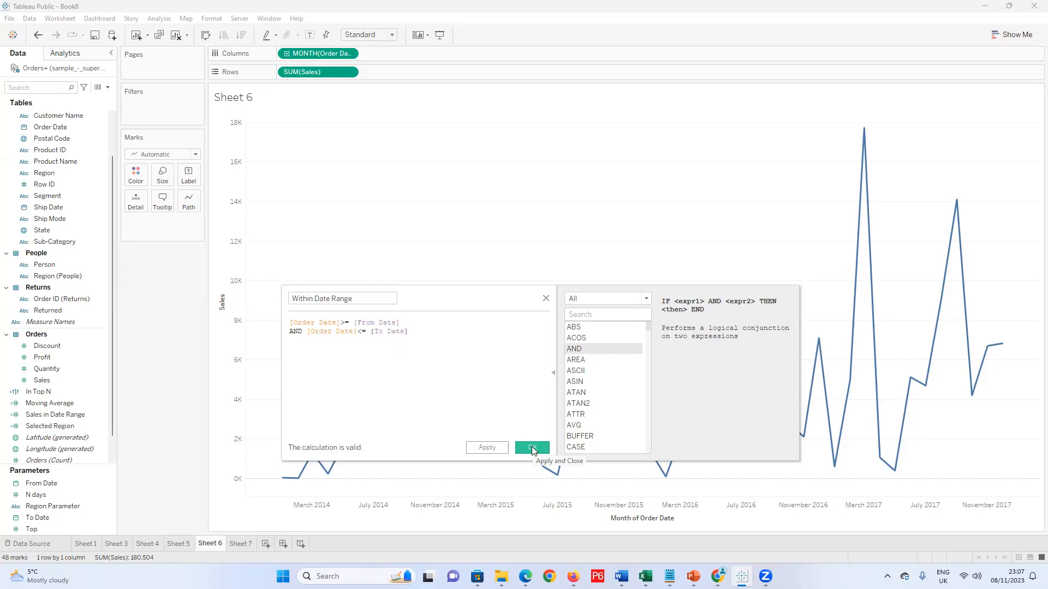
{"action": "left_click", "coordinate": [532, 448]}
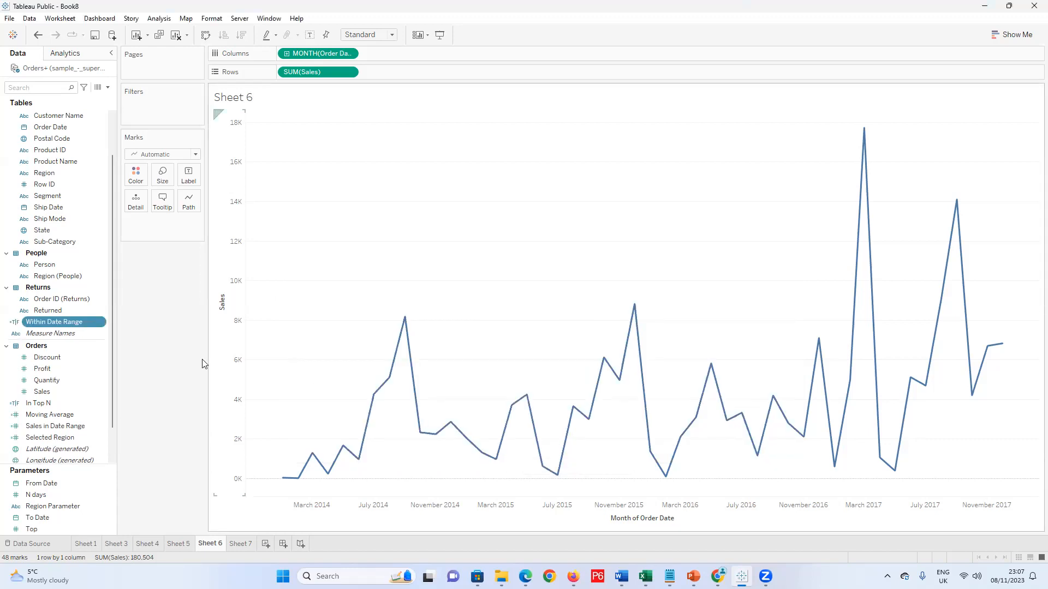
Filter the Sheet 6 chart by Within Date Range, keeping only True
{"action": "left_click_drag", "start_coordinate": [80, 322], "coordinate": [173, 106]}
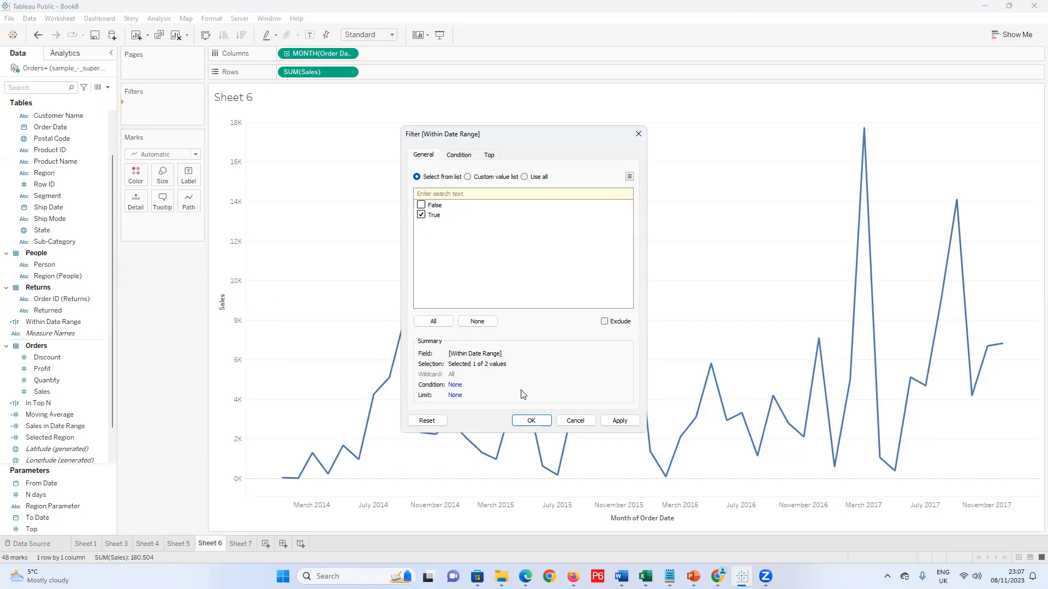
{"action": "left_click", "coordinate": [613, 423]}
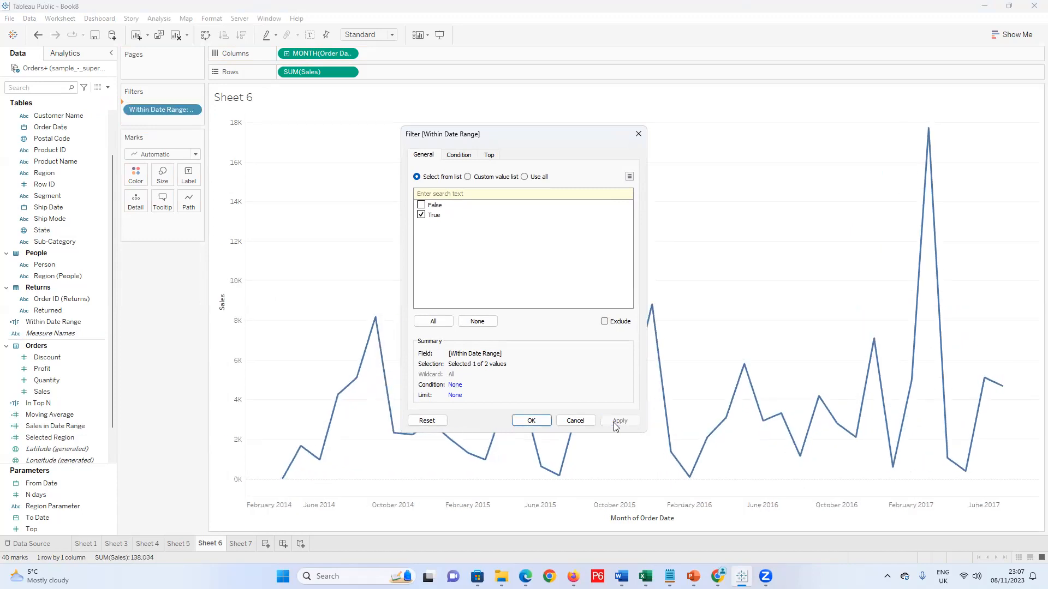
{"action": "left_click", "coordinate": [154, 106]}
{"action": "left_click", "coordinate": [639, 135]}
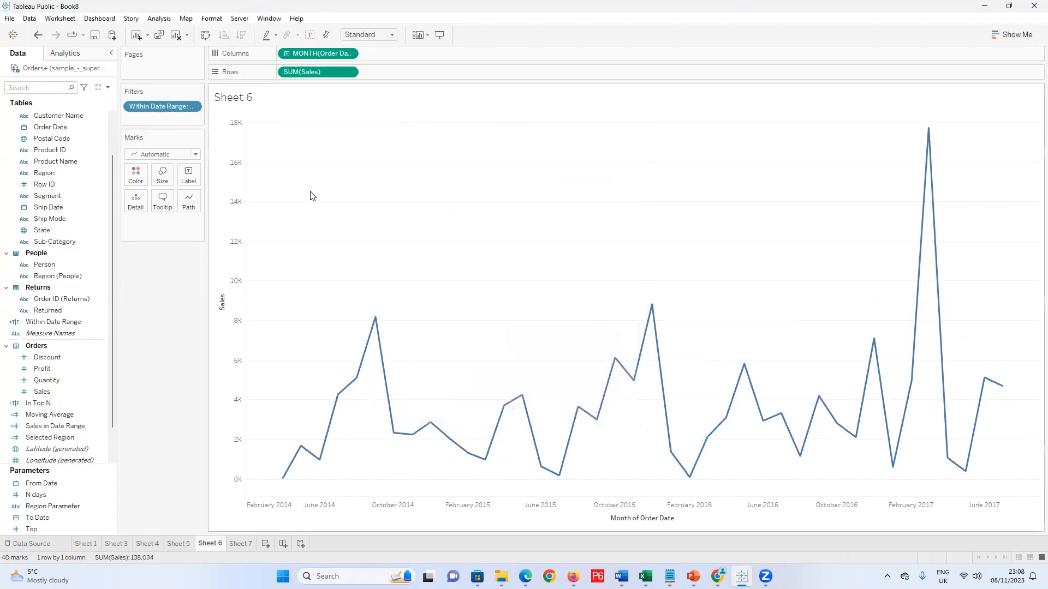
Try showing the From Date and To Date parameter controls on Sheet 6 and undo both
{"action": "left_click", "coordinate": [47, 485]}
{"action": "right_click", "coordinate": [47, 487]}
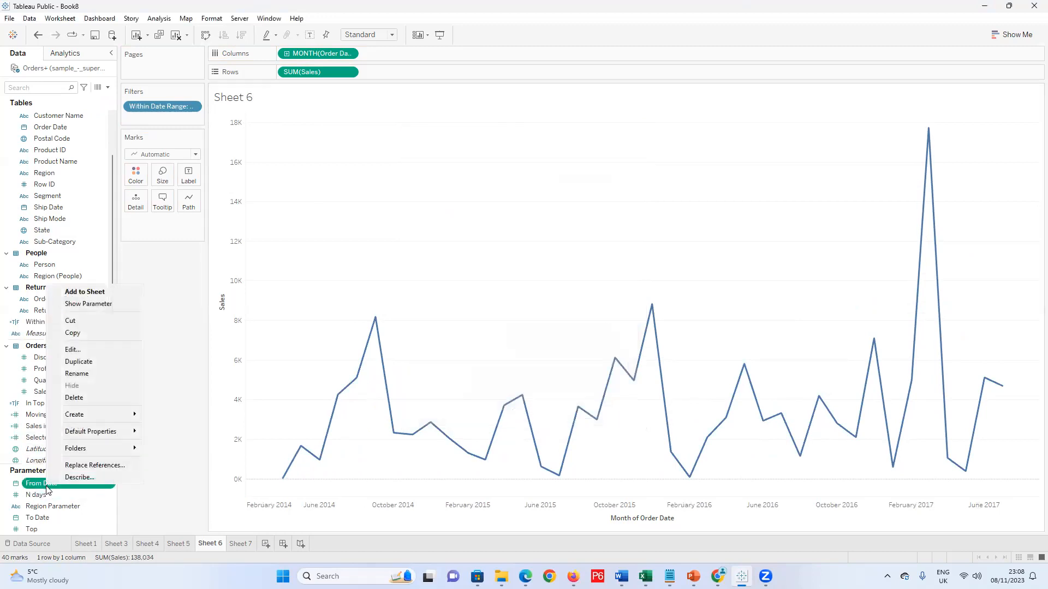
{"action": "left_click", "coordinate": [93, 301]}
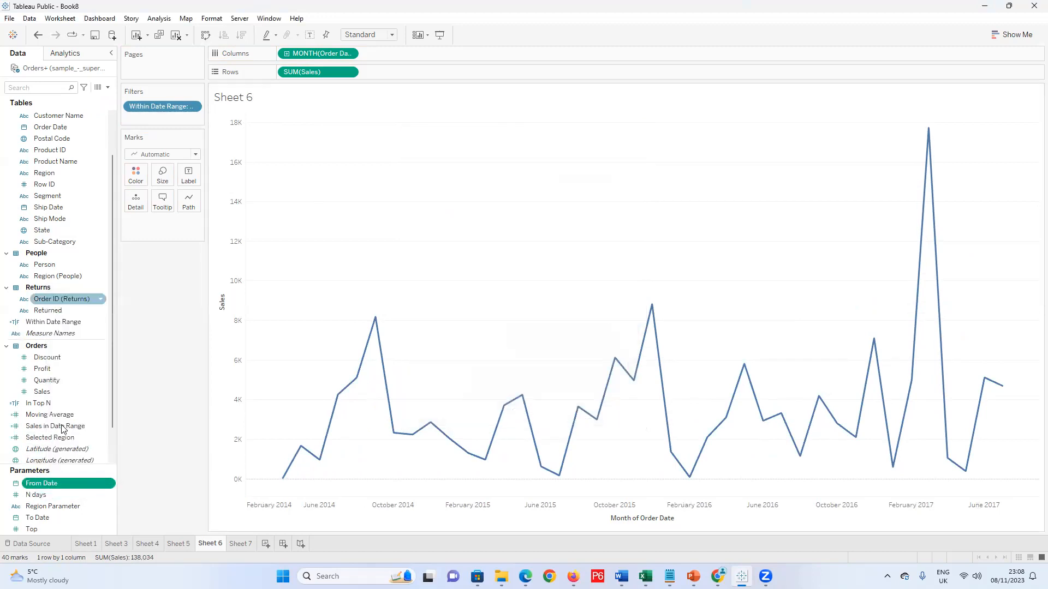
{"action": "left_click", "coordinate": [38, 517]}
{"action": "right_click", "coordinate": [44, 518]}
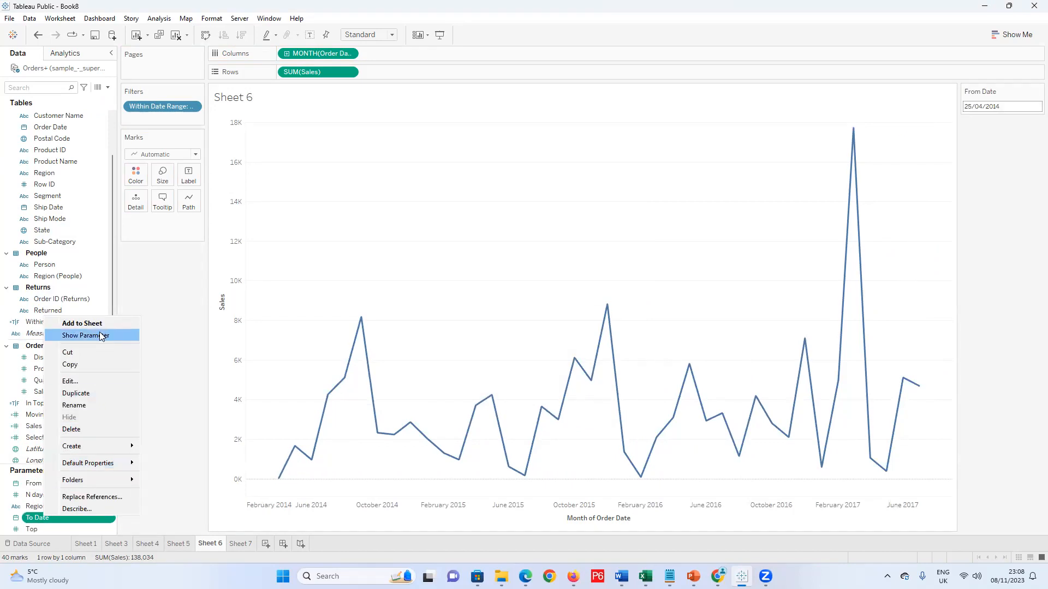
{"action": "left_click", "coordinate": [100, 332]}
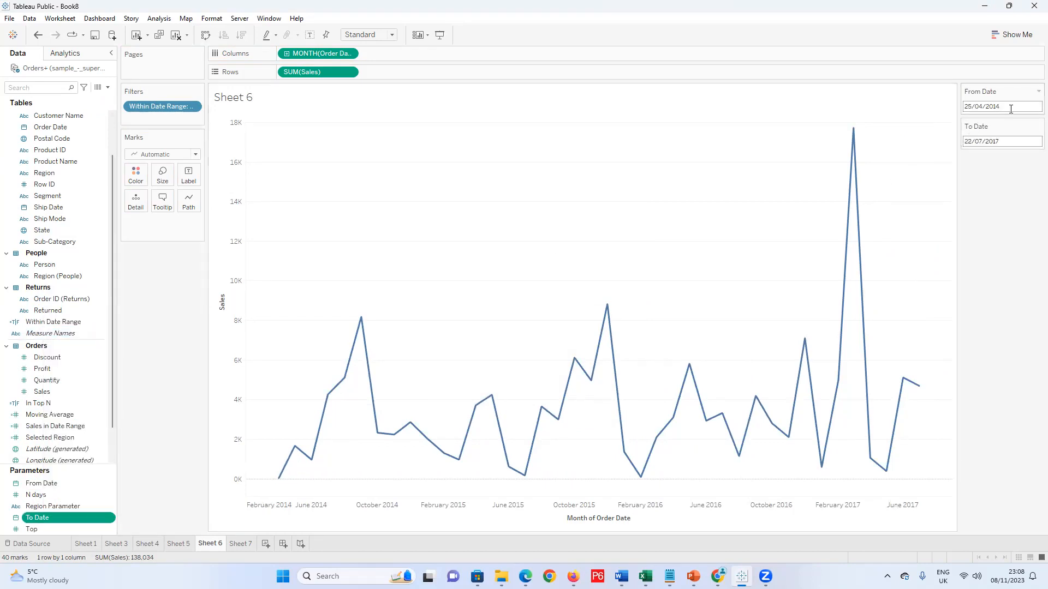
{"action": "key", "text": "ctrl+z"}
{"action": "key", "text": "ctrl+z"}
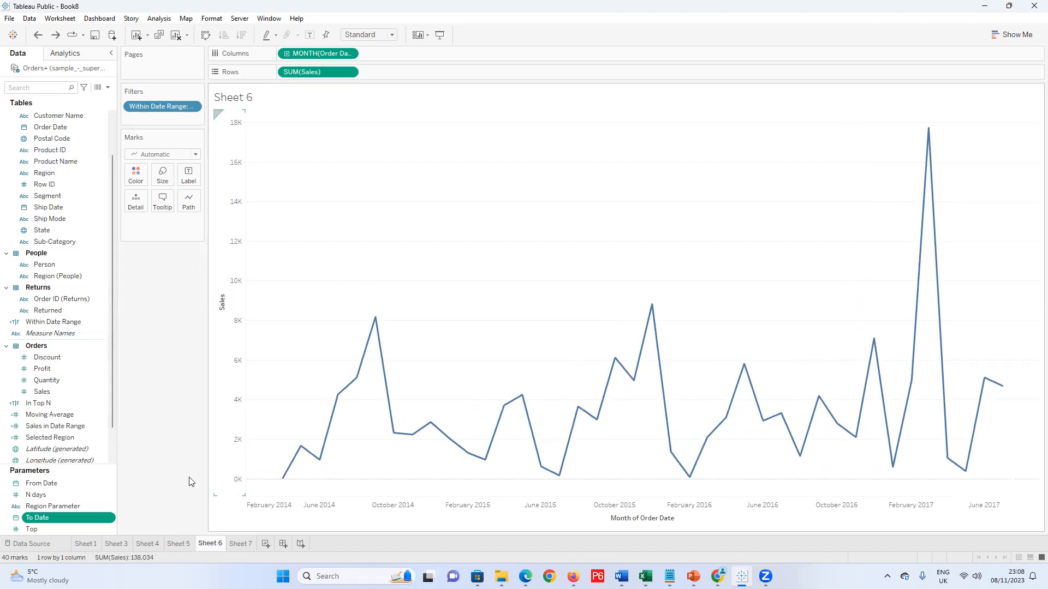
Start a new calculated field on Sheet 7 and name it Within range 2
{"action": "left_click", "coordinate": [241, 544]}
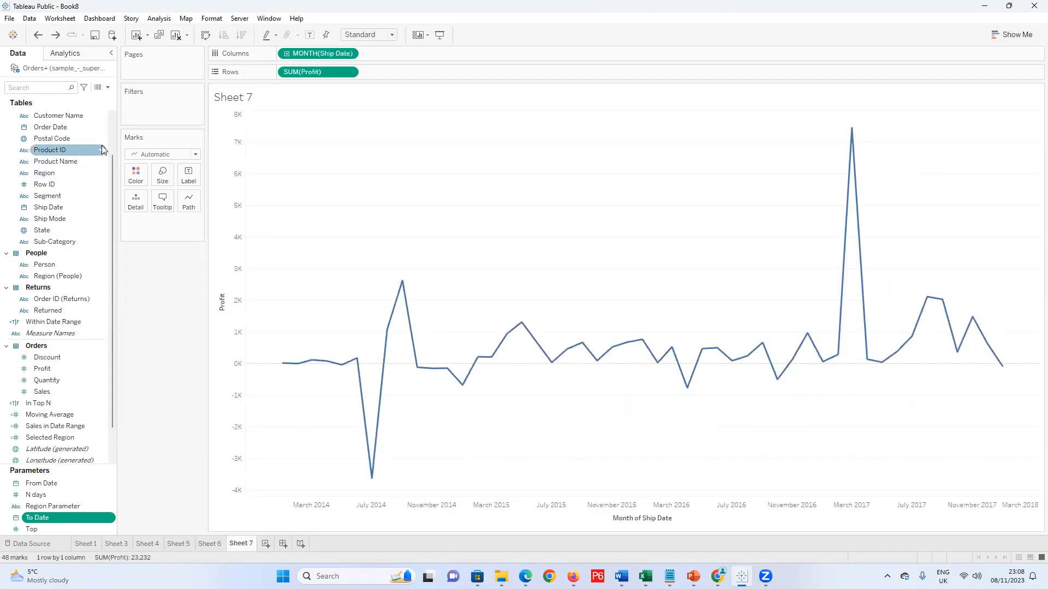
{"action": "left_click", "coordinate": [108, 88]}
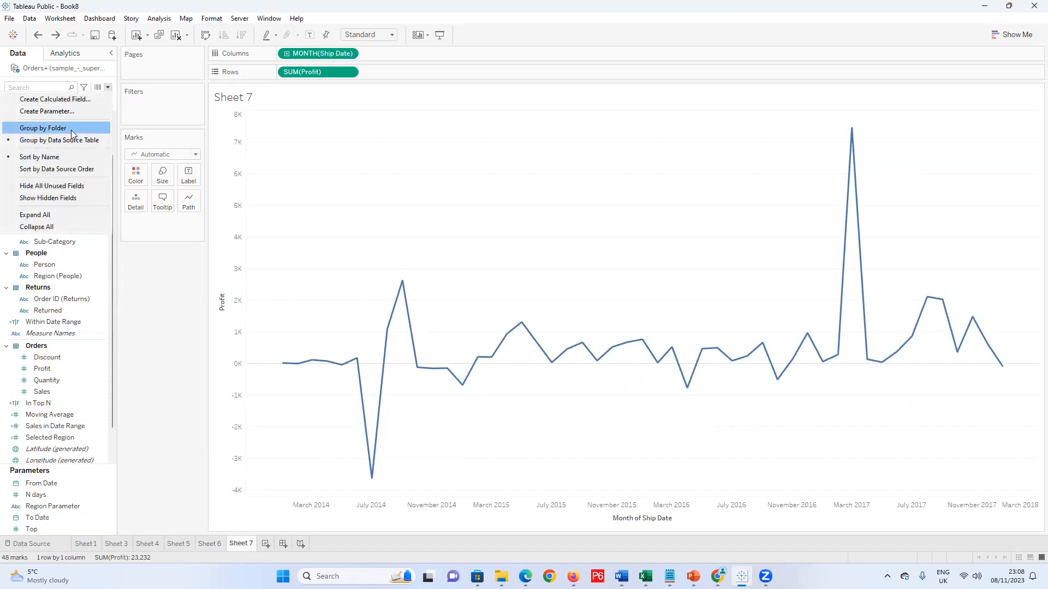
{"action": "left_click", "coordinate": [76, 99]}
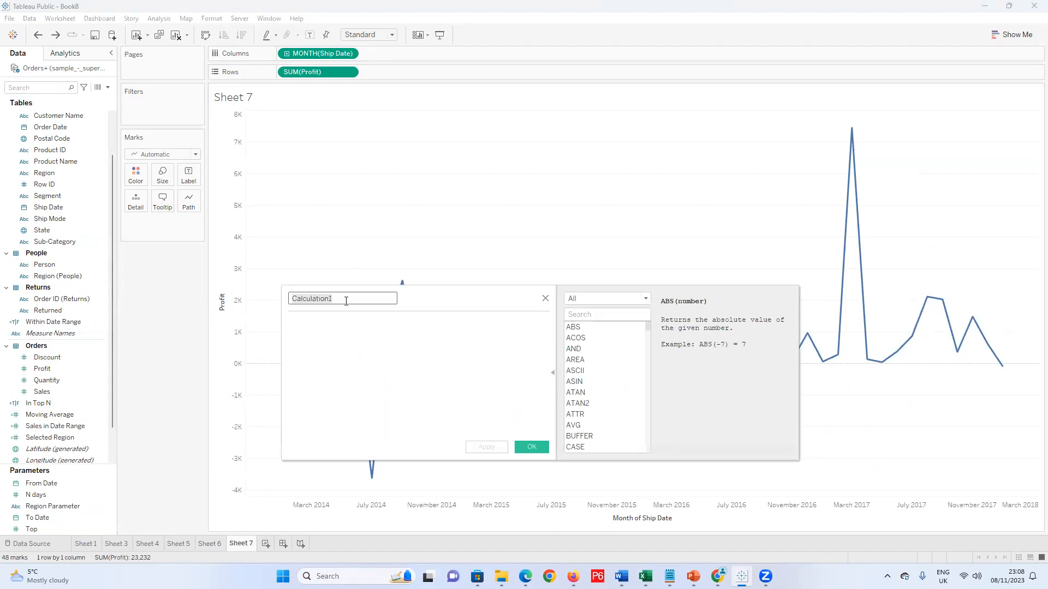
{"action": "type", "text": "Within range 2"}
{"action": "left_click", "coordinate": [361, 347]}
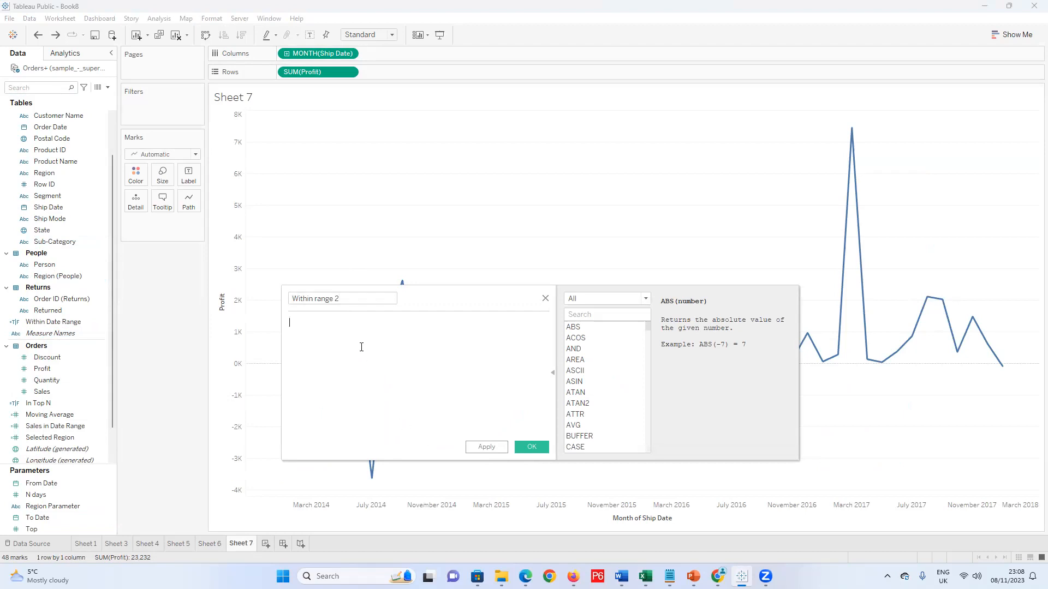
Enter the first condition of the Within range 2 formula as [Ship Date]>=[From Date]
{"action": "type", "text": "S"}
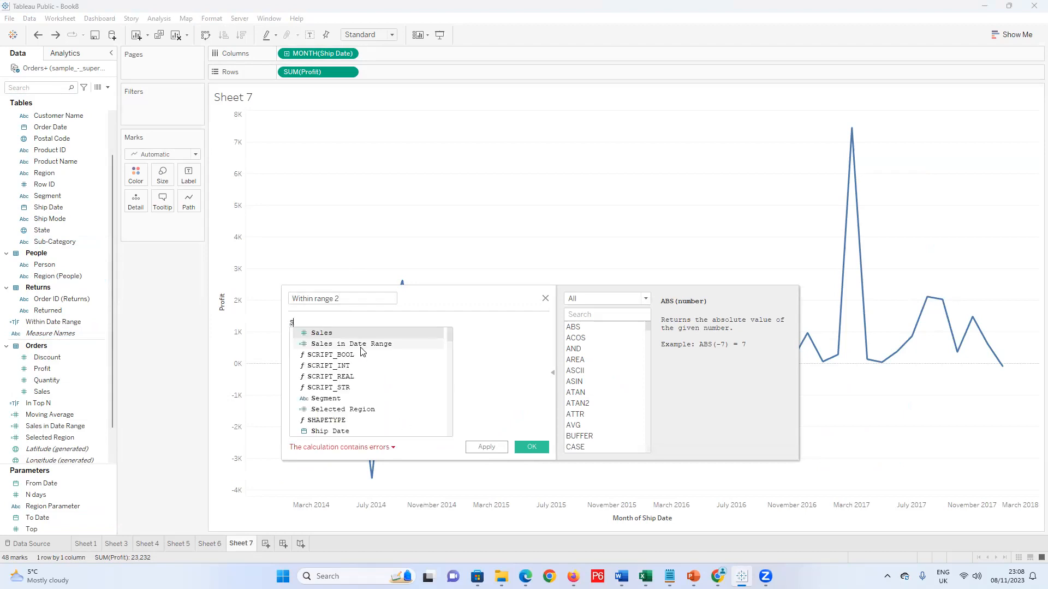
{"action": "type", "text": "hip"}
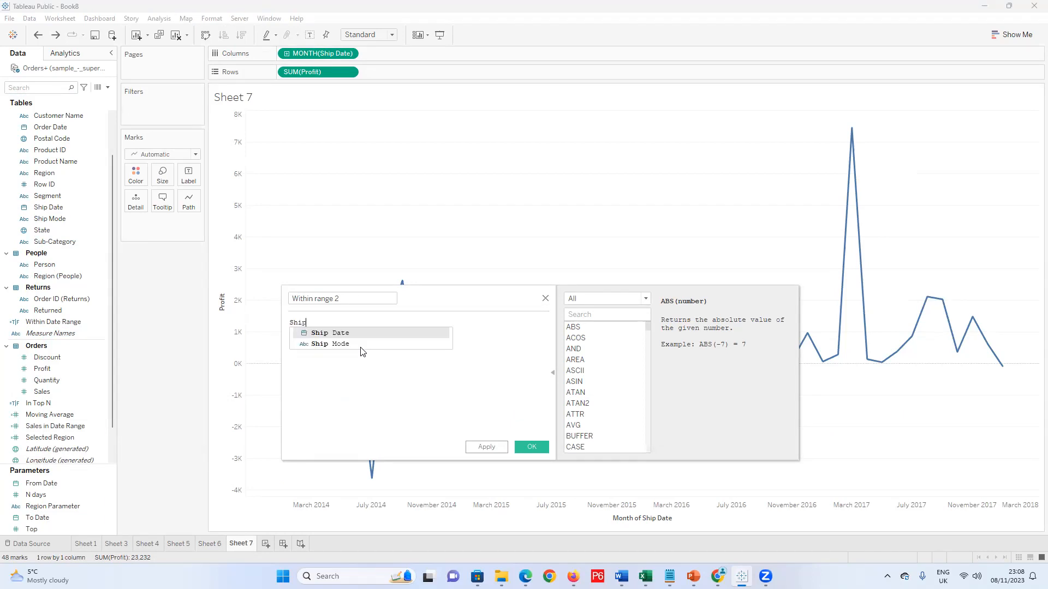
{"action": "double_click", "coordinate": [306, 336]}
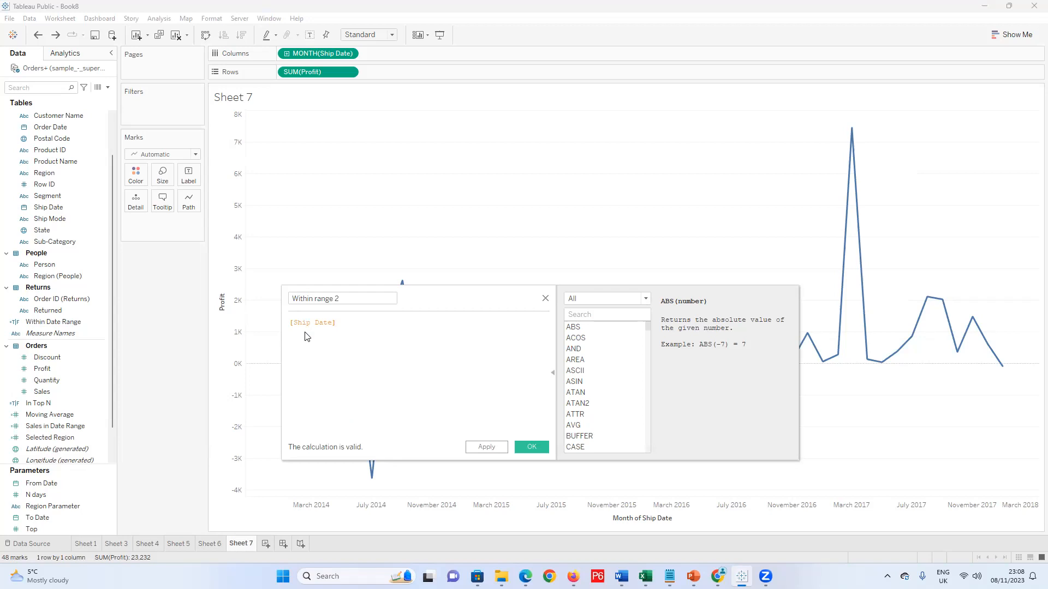
{"action": "type", "text": ">=from"}
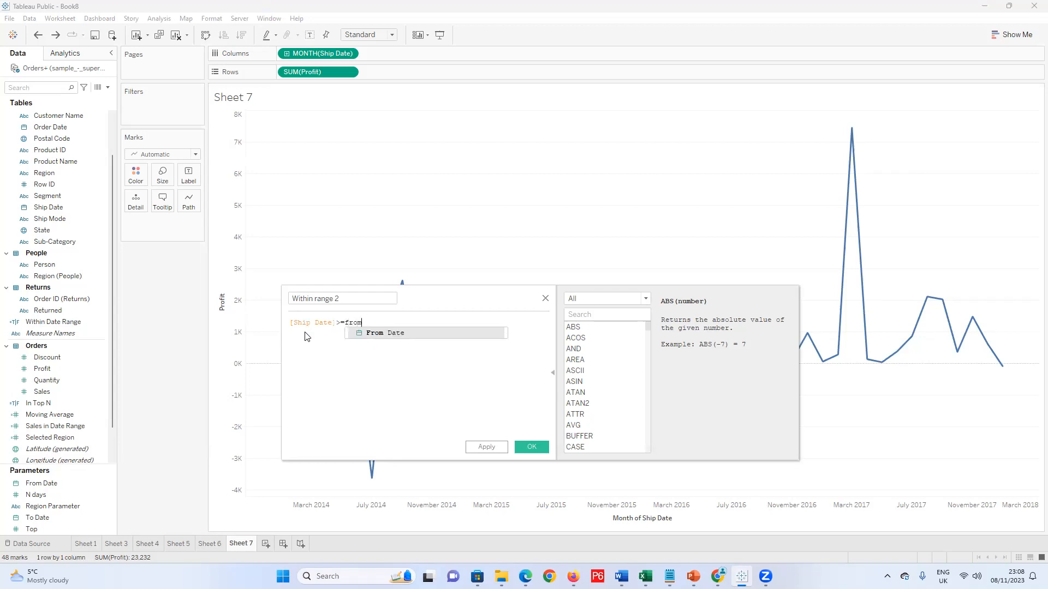
{"action": "left_click", "coordinate": [364, 333]}
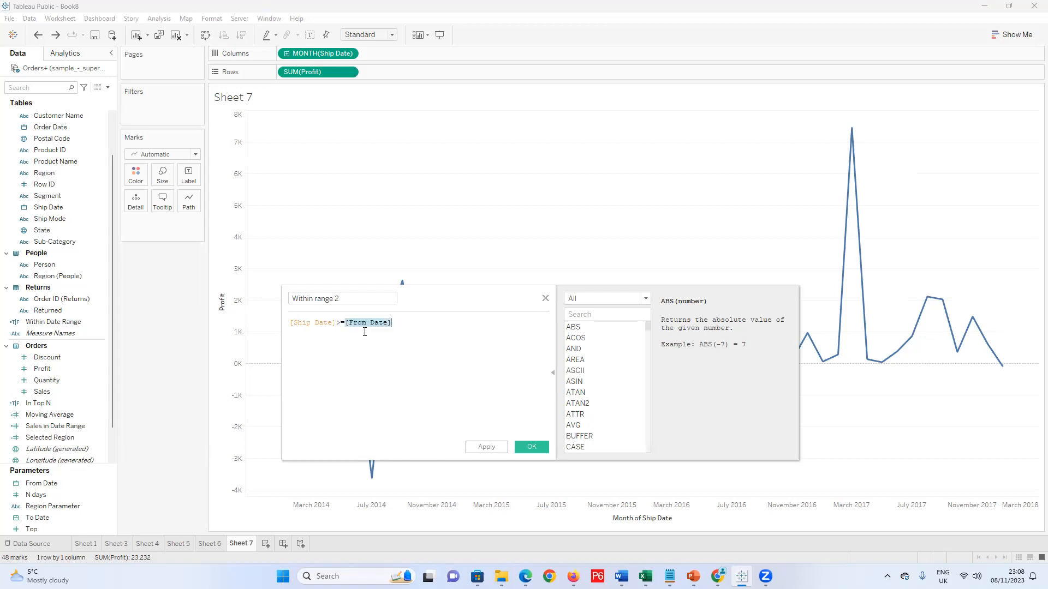
{"action": "key", "text": "Return"}
{"action": "type", "text": "fro"}
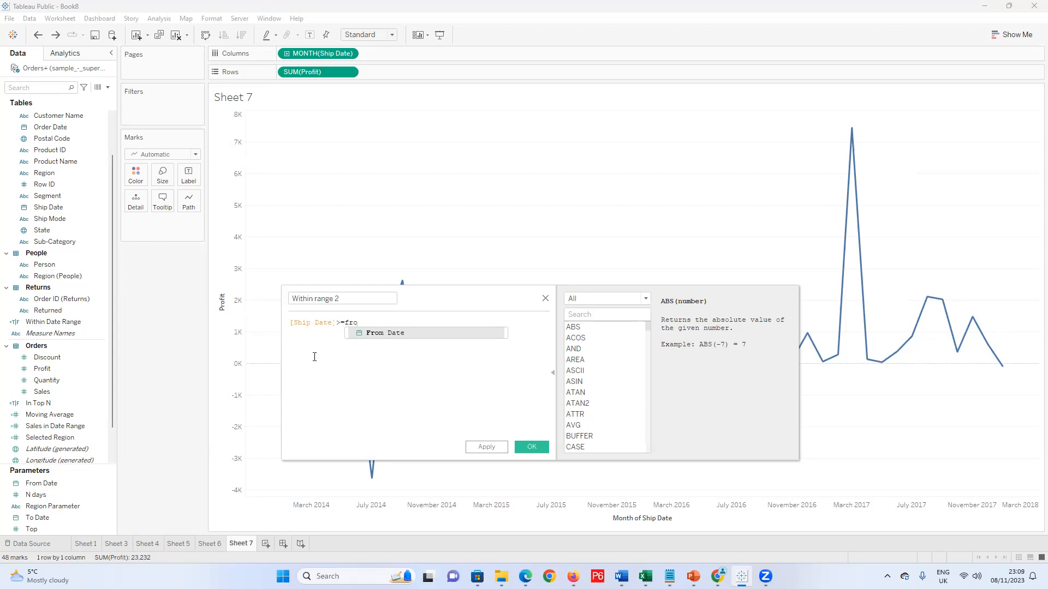
{"action": "double_click", "coordinate": [361, 333]}
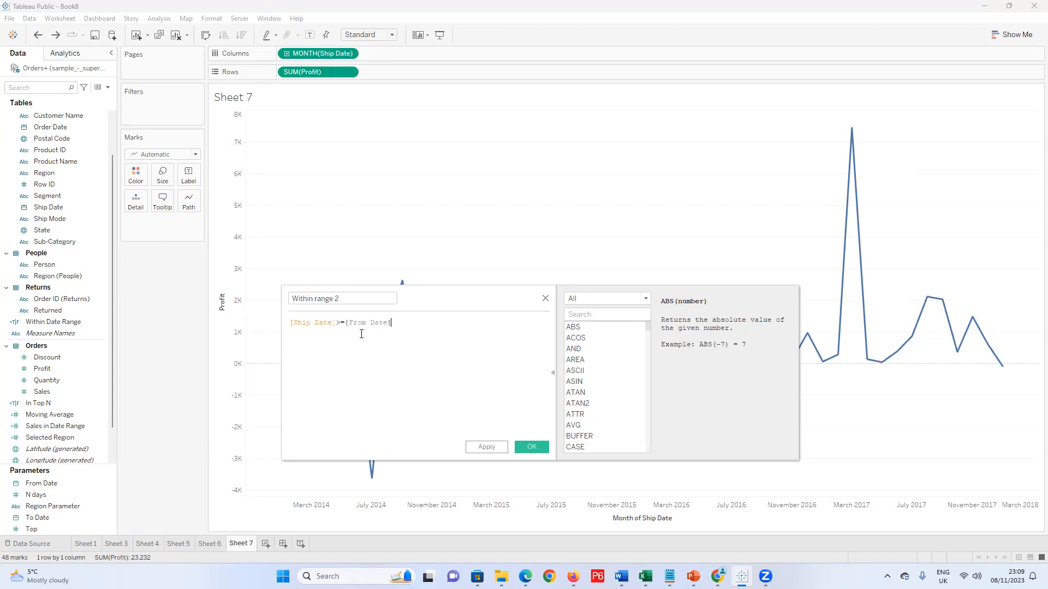
Add the second condition AND [Ship Date]<= [To Date] on a new formula line and save the calculated field
{"action": "type", "text": "an"}
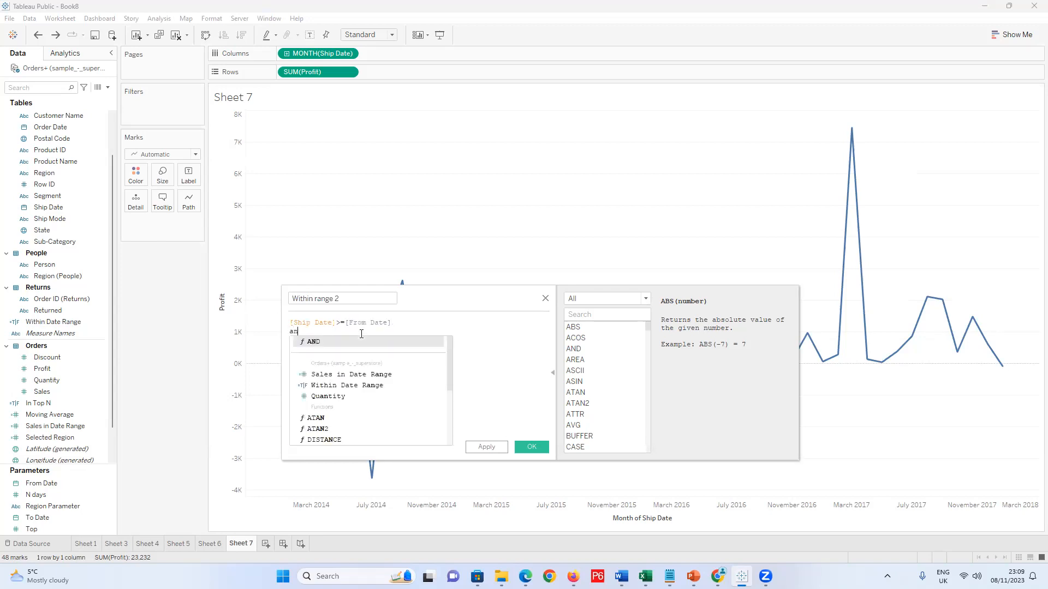
{"action": "double_click", "coordinate": [335, 341]}
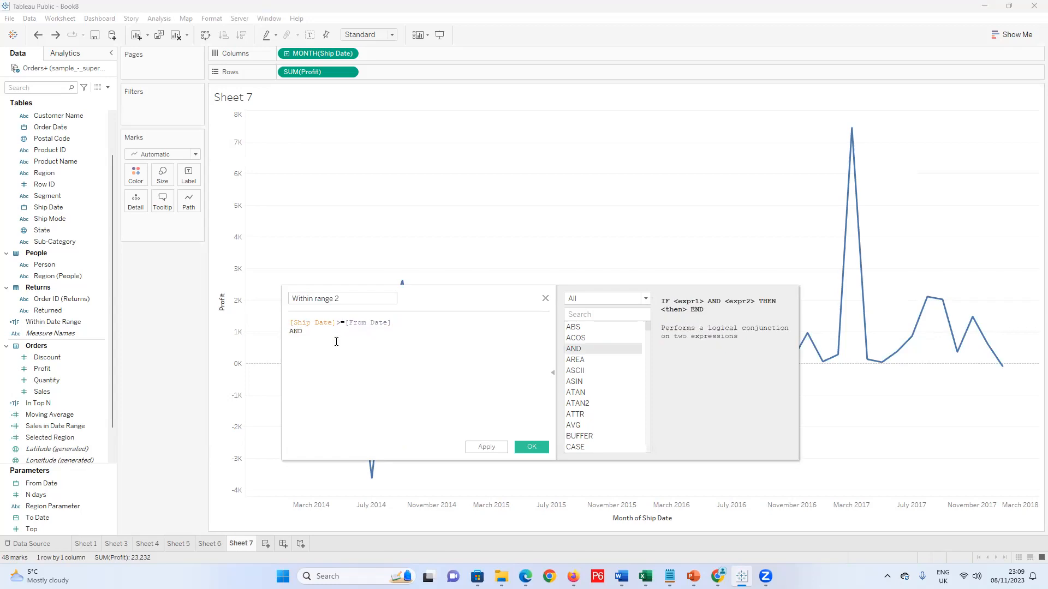
{"action": "type", "text": "shi"}
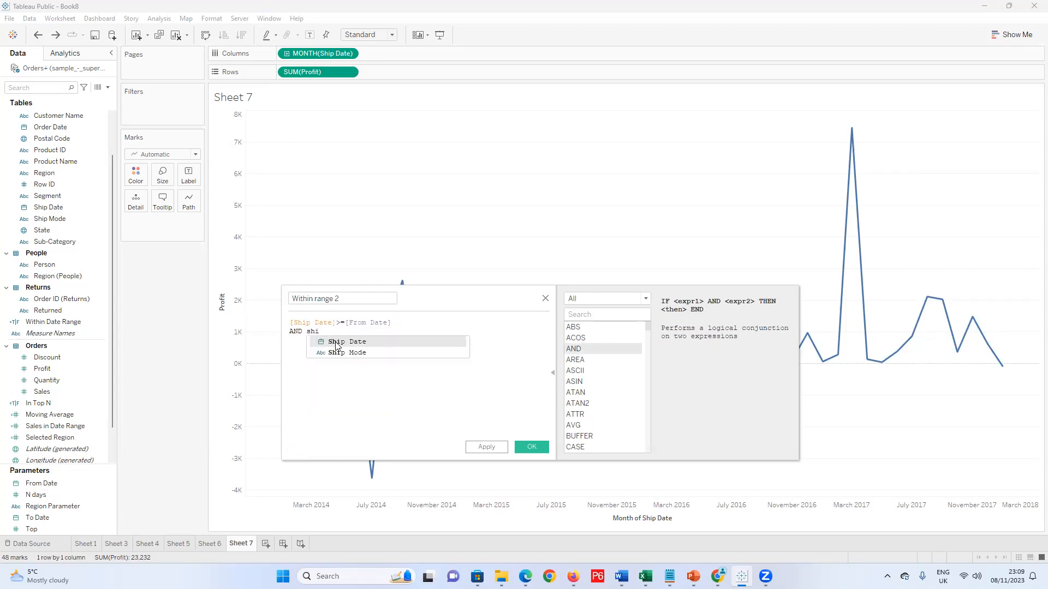
{"action": "double_click", "coordinate": [336, 344]}
{"action": "type", "text": "<= to D"}
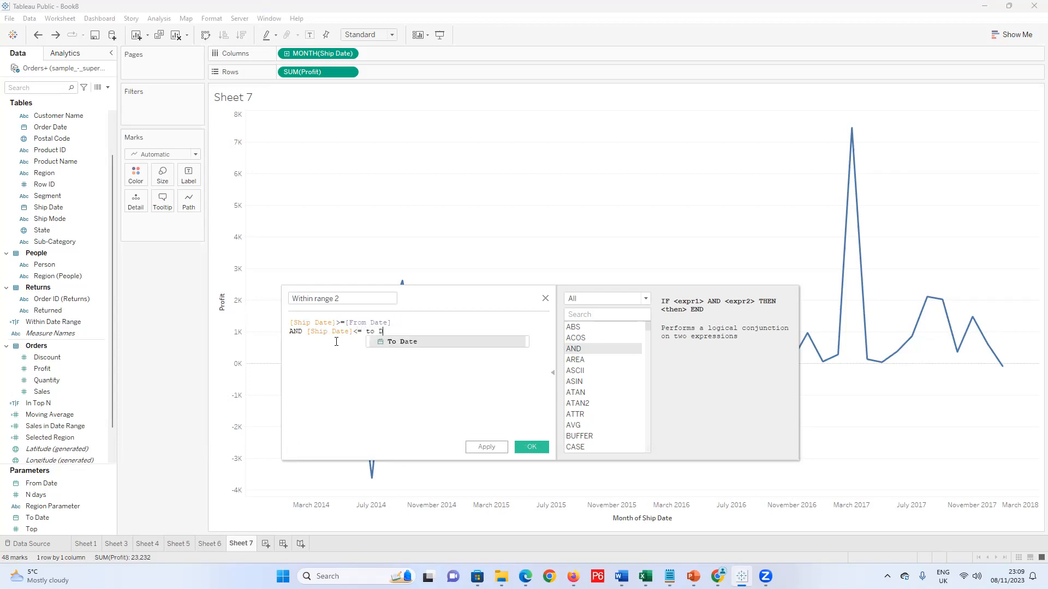
{"action": "left_click", "coordinate": [379, 341]}
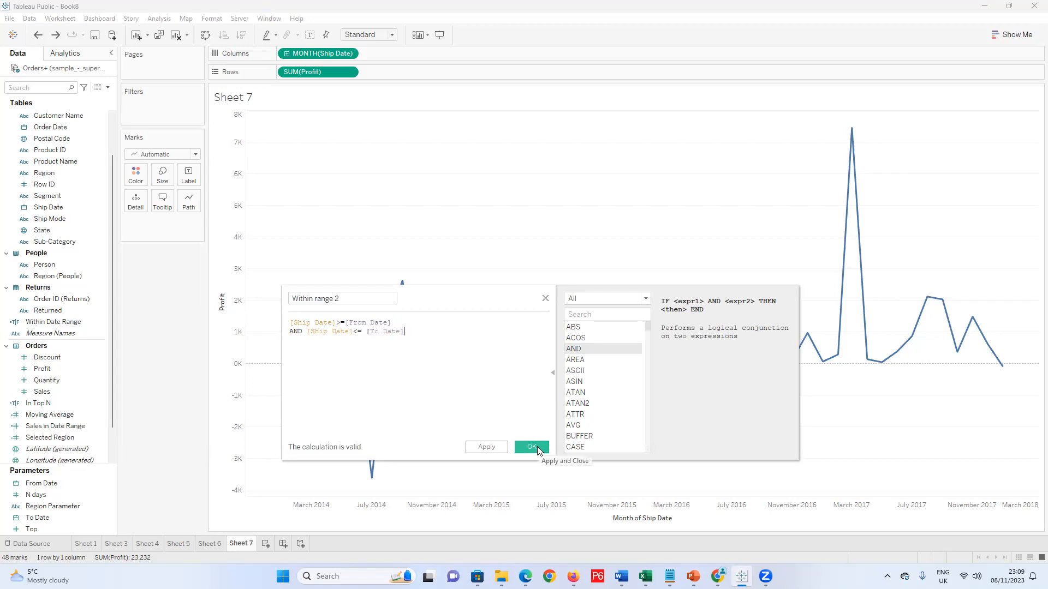
{"action": "left_click", "coordinate": [537, 448]}
Filter the Sheet 7 profit chart by Within range 2, keeping only True
{"action": "left_click_drag", "start_coordinate": [58, 334], "coordinate": [175, 99]}
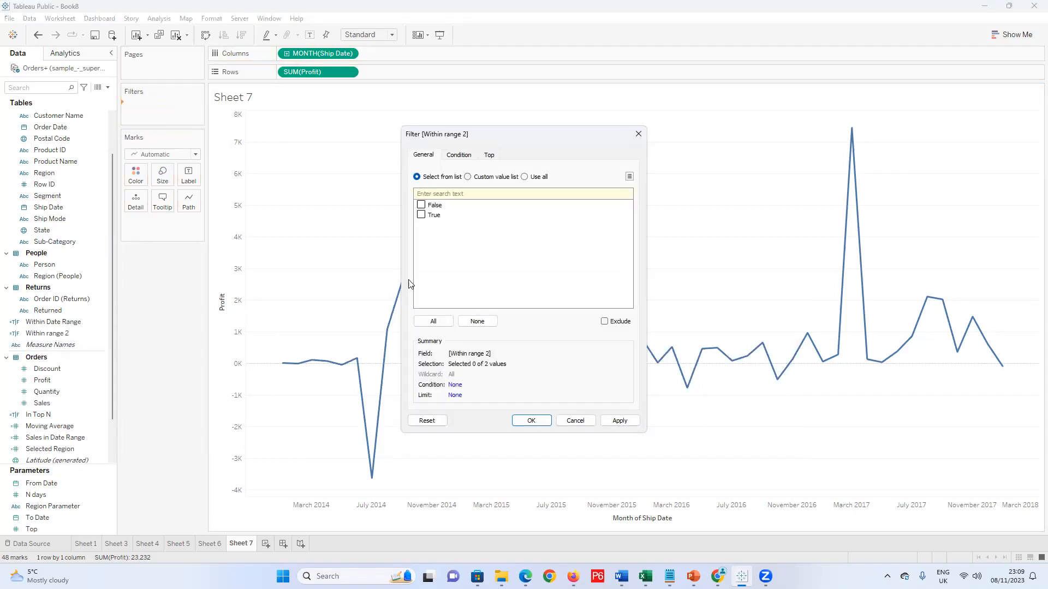
{"action": "left_click", "coordinate": [625, 424]}
{"action": "left_click", "coordinate": [531, 421]}
{"action": "mouse_move", "coordinate": [345, 463]}
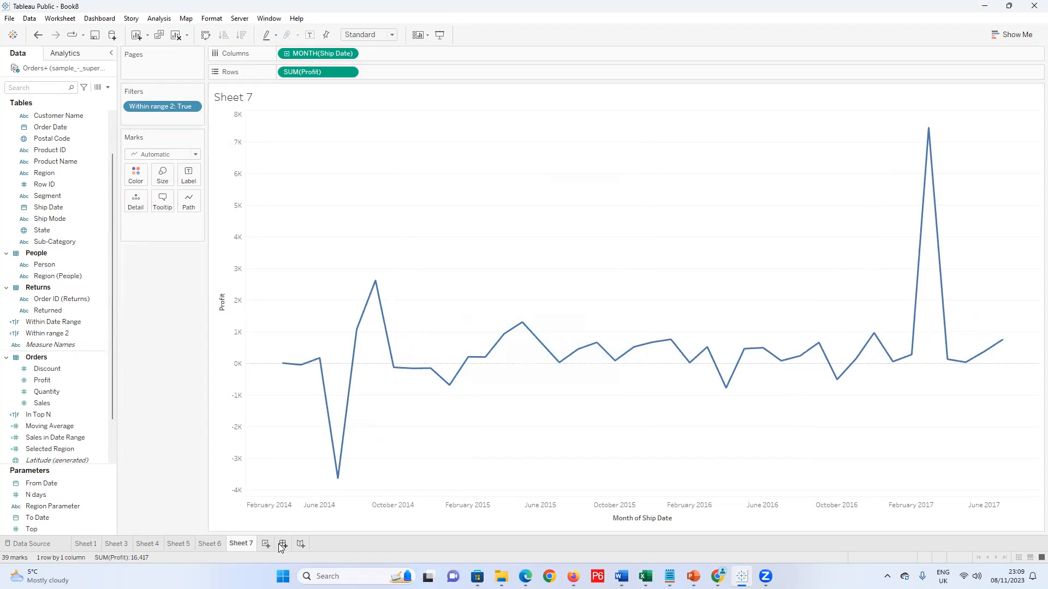
Create a new dashboard and set its size to Automatic
{"action": "left_click", "coordinate": [211, 544]}
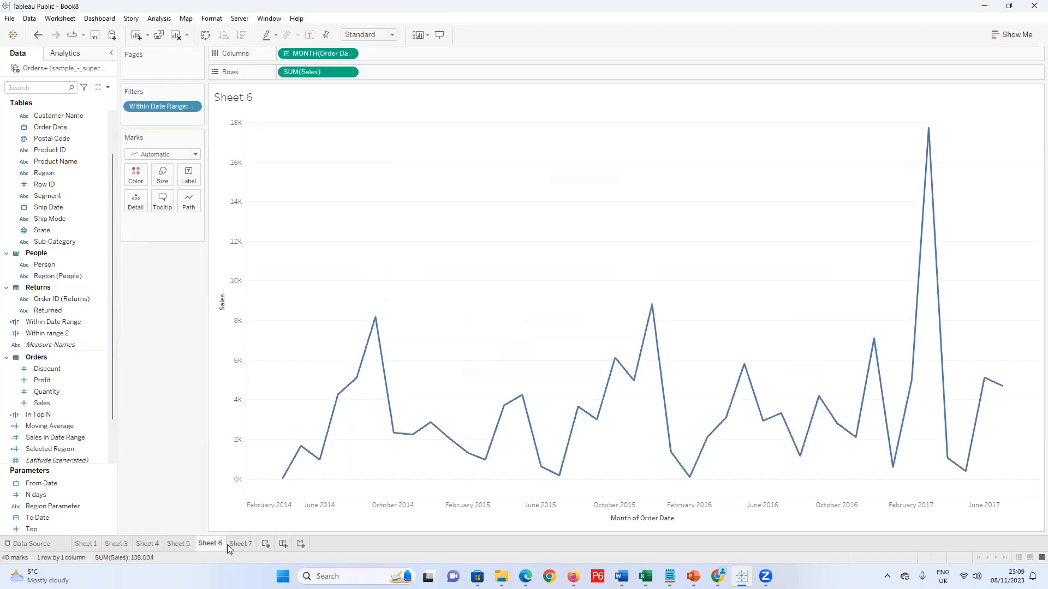
{"action": "left_click", "coordinate": [235, 545]}
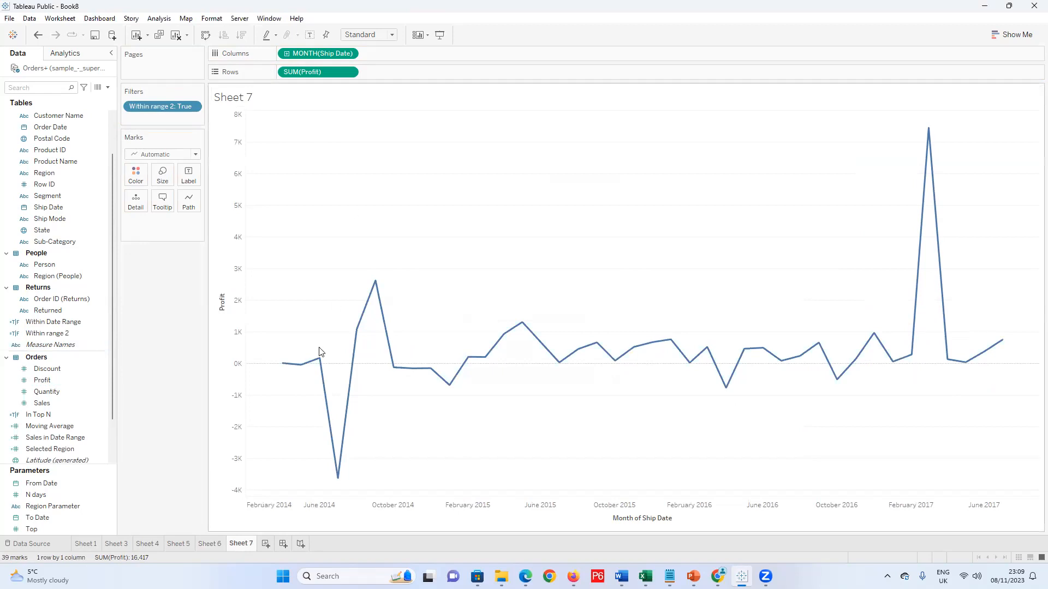
{"action": "left_click", "coordinate": [283, 544]}
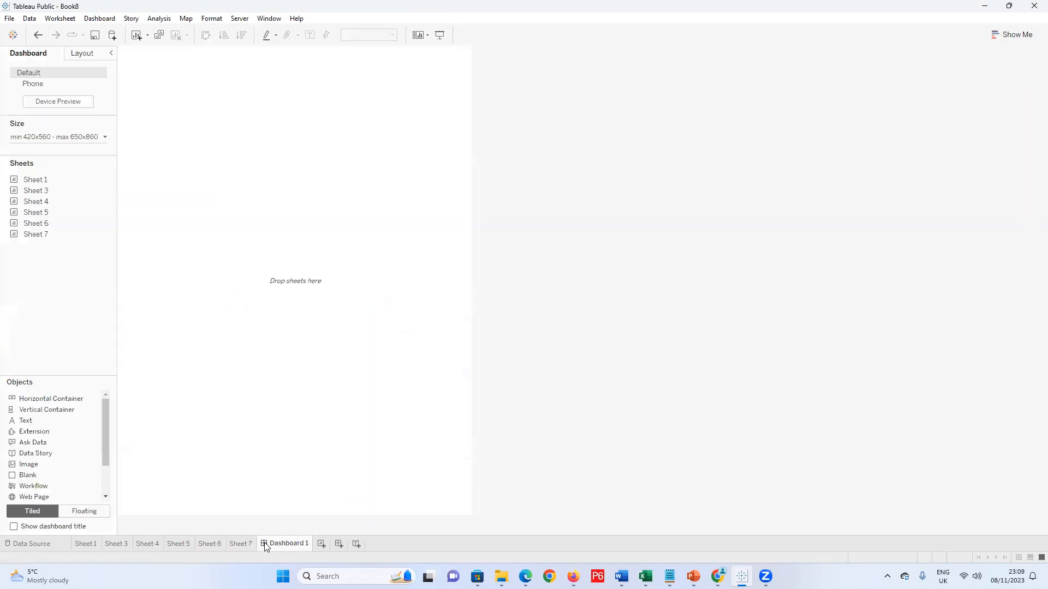
{"action": "left_click", "coordinate": [95, 138]}
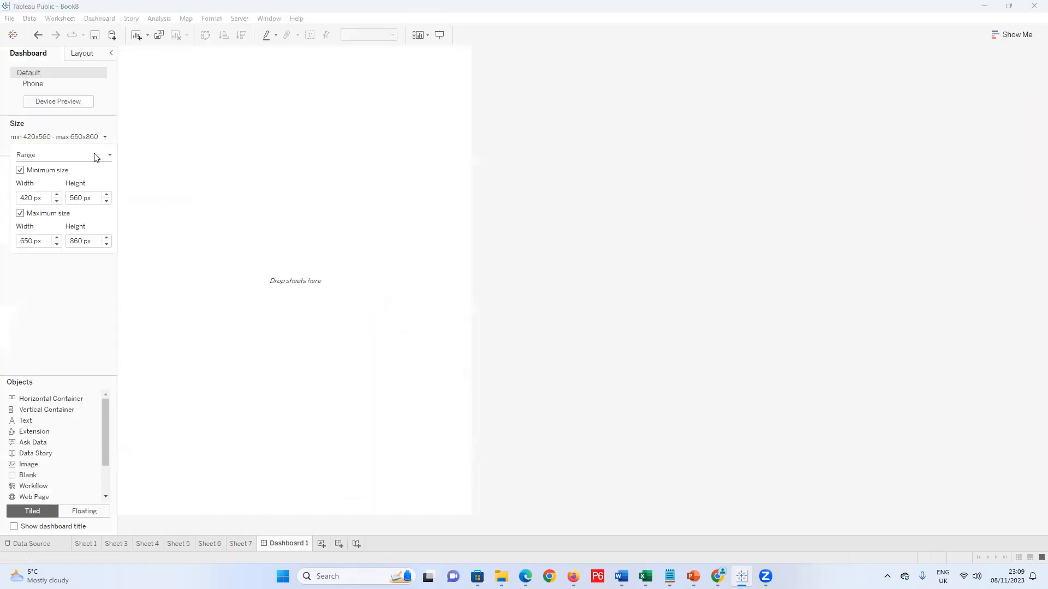
{"action": "left_click", "coordinate": [110, 156]}
{"action": "left_click", "coordinate": [110, 156]}
{"action": "left_click", "coordinate": [110, 156]}
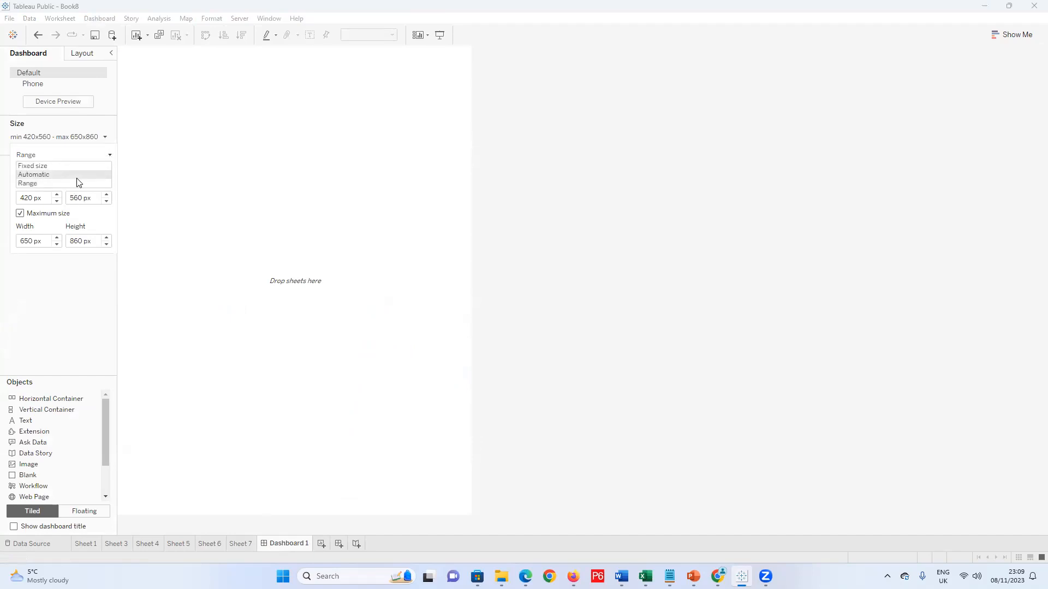
{"action": "left_click", "coordinate": [78, 175]}
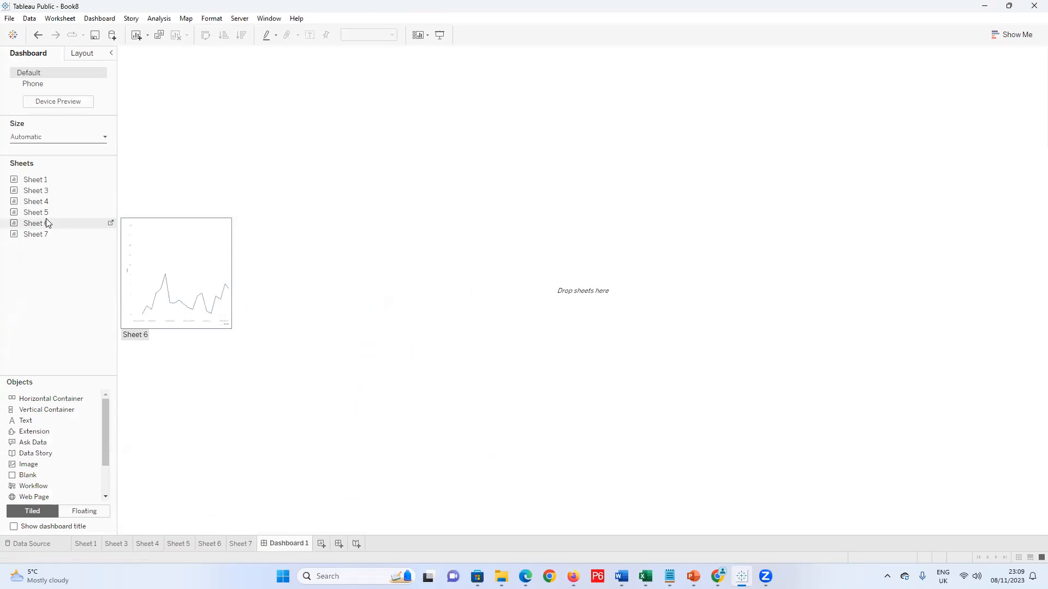
Place the Sheet 6 sales chart on the dashboard with the Sheet 7 profit chart below it
{"action": "left_click_drag", "start_coordinate": [54, 224], "coordinate": [327, 139]}
{"action": "left_click_drag", "start_coordinate": [122, 278], "coordinate": [419, 446]}
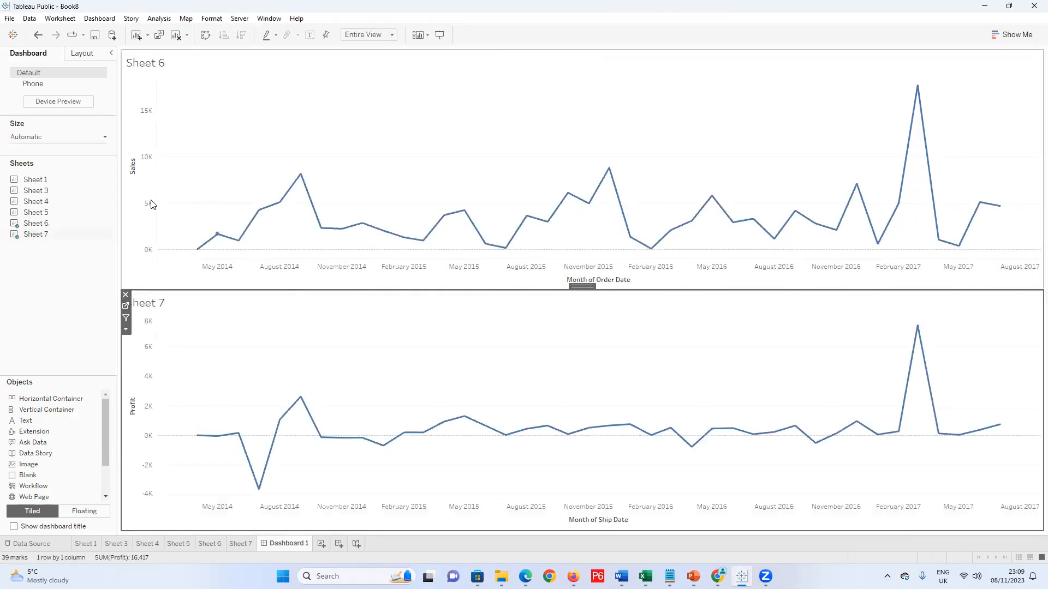
Show the To Date and From Date parameter controls on the dashboard from the Sheet 6 chart
{"action": "left_click", "coordinate": [1026, 100]}
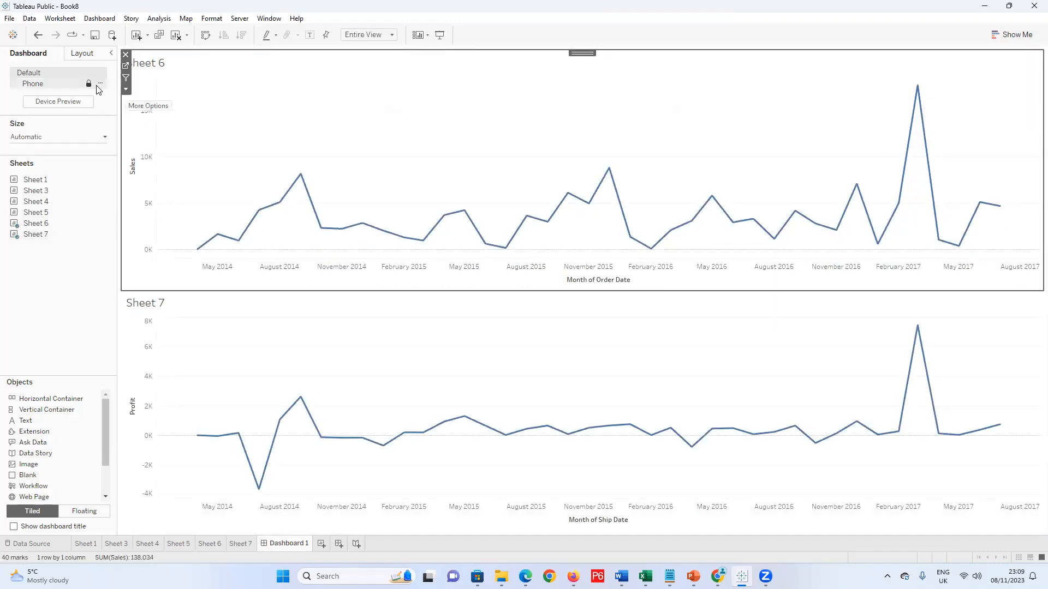
{"action": "left_click", "coordinate": [126, 89]}
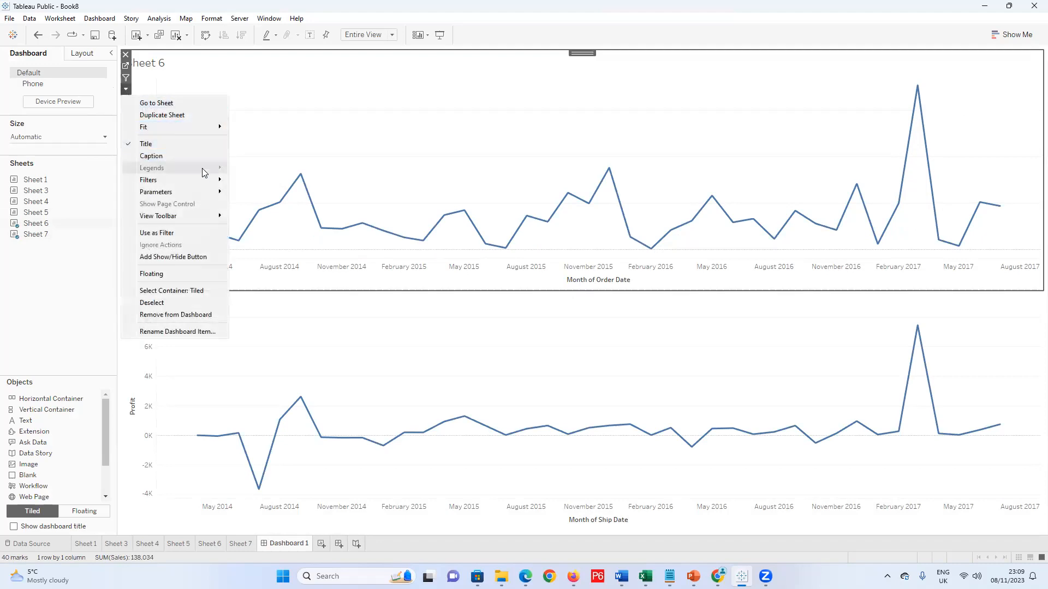
{"action": "mouse_move", "coordinate": [213, 192]}
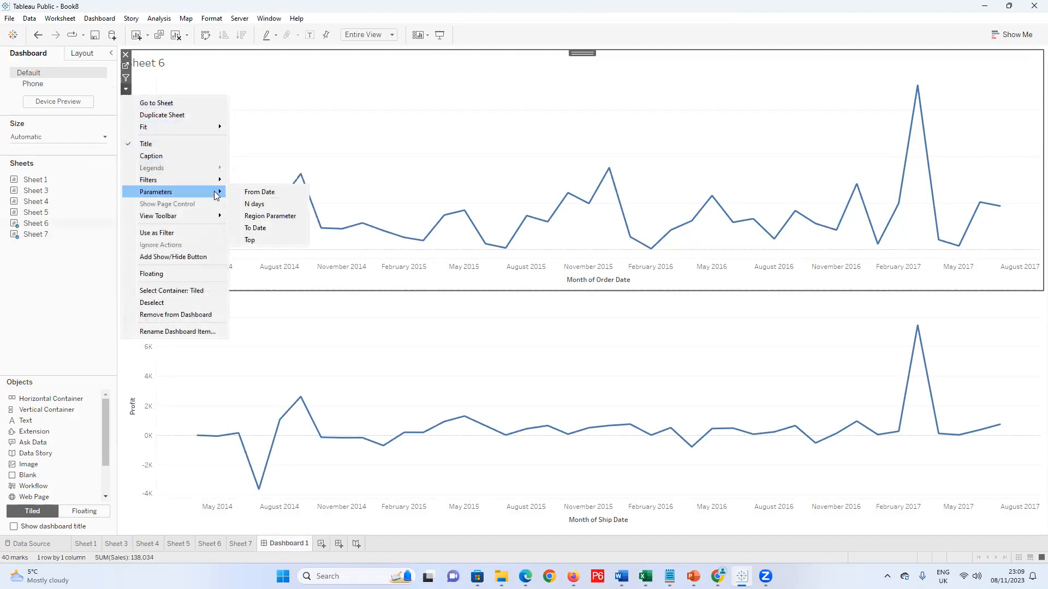
{"action": "left_click", "coordinate": [259, 202]}
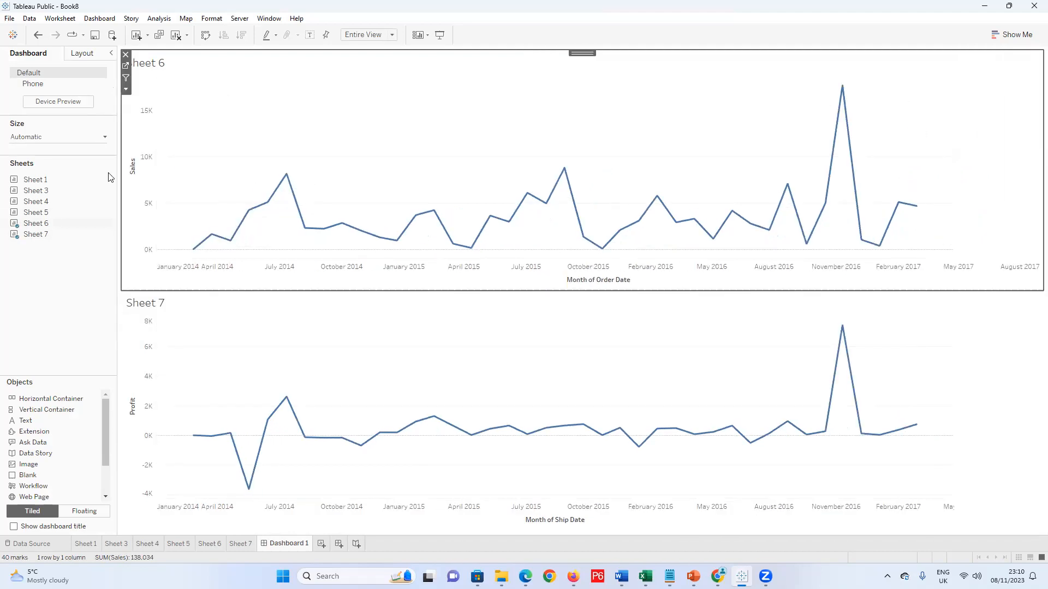
{"action": "left_click", "coordinate": [125, 89]}
{"action": "mouse_move", "coordinate": [216, 192]}
{"action": "left_click", "coordinate": [262, 228]}
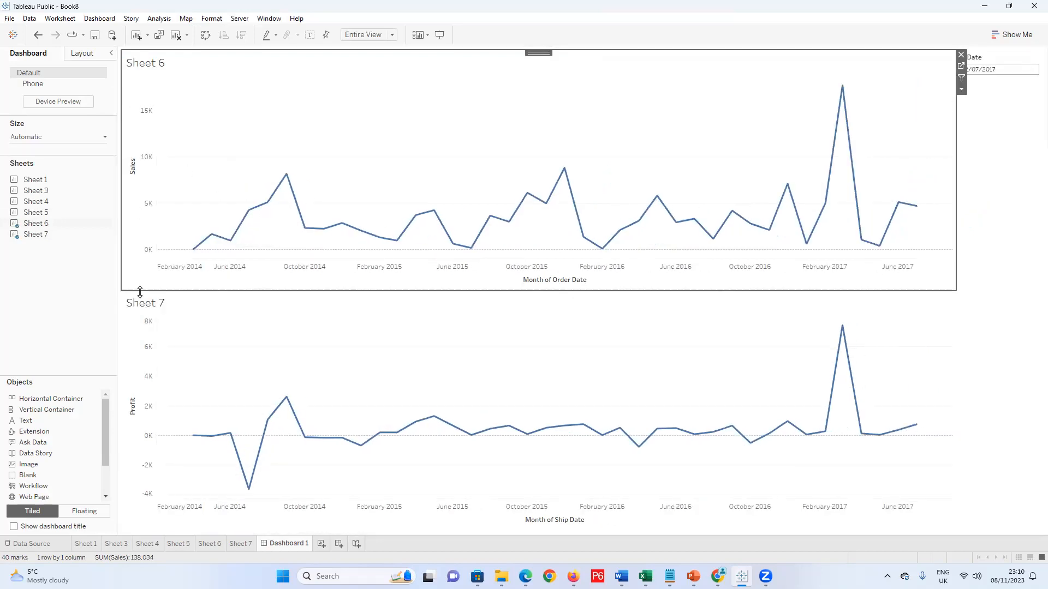
{"action": "left_click", "coordinate": [132, 175]}
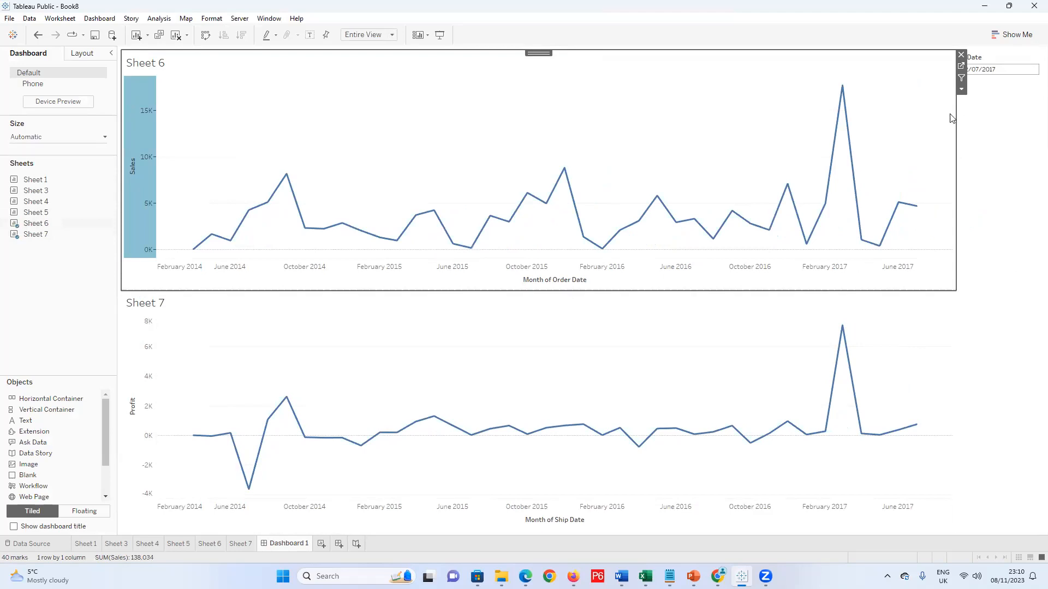
{"action": "left_click", "coordinate": [961, 89]}
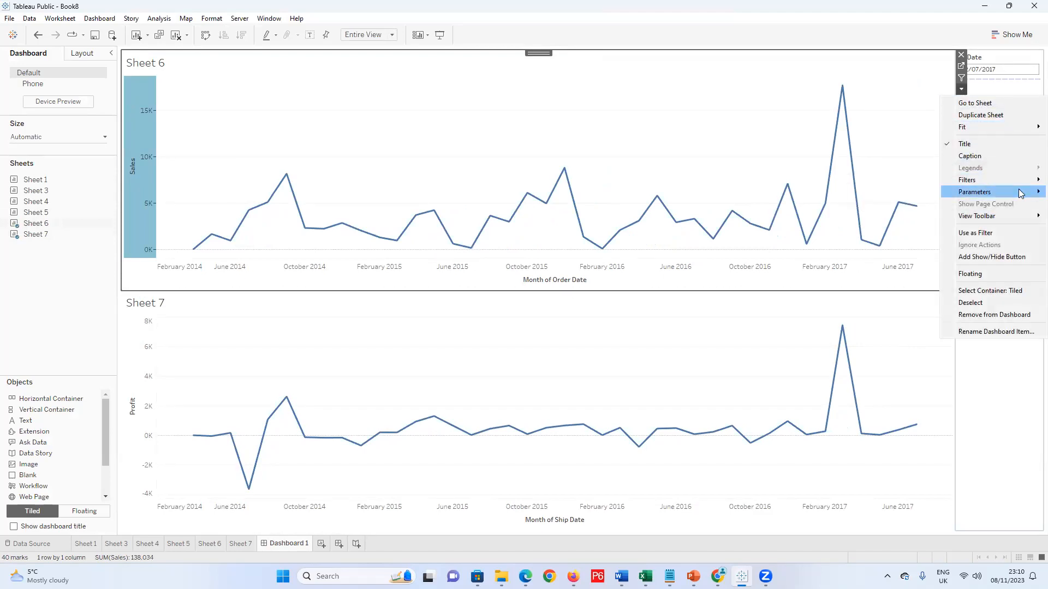
{"action": "mouse_move", "coordinate": [1021, 192]}
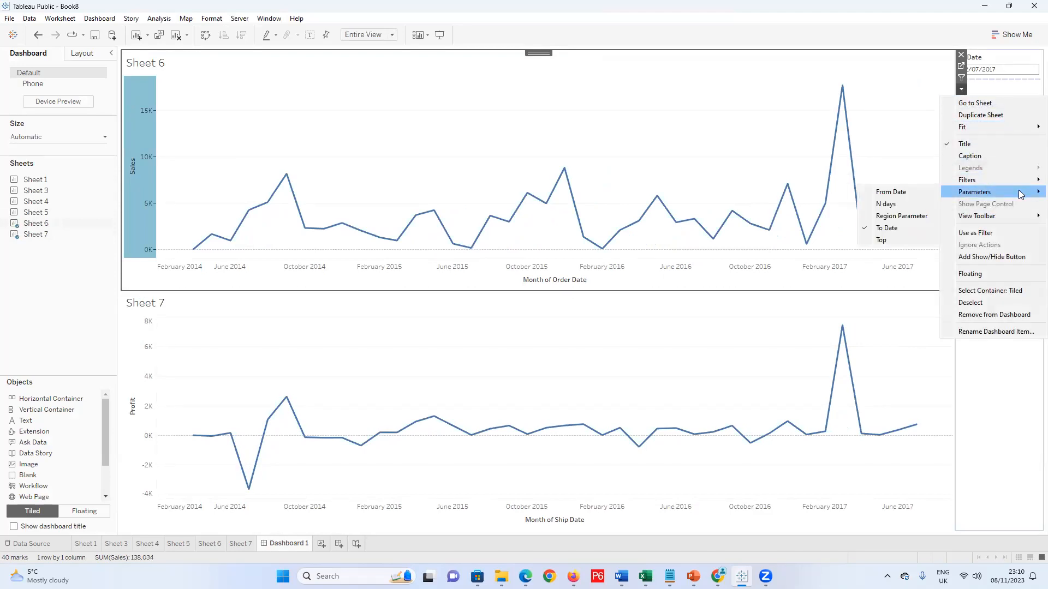
{"action": "left_click", "coordinate": [891, 192]}
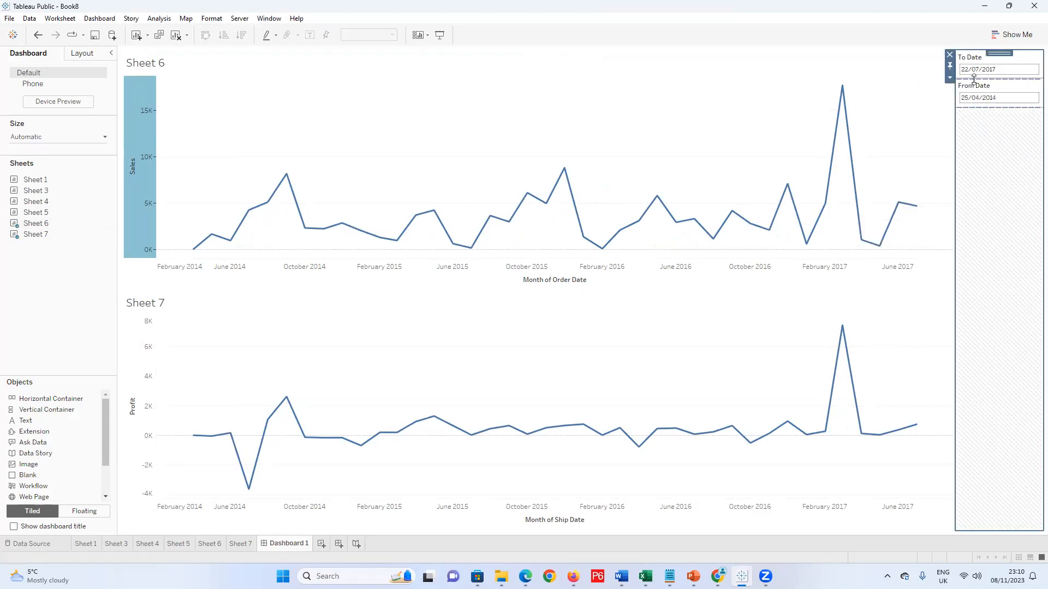
Set the dashboard's To Date parameter to 12/06/2017
{"action": "left_click", "coordinate": [999, 70]}
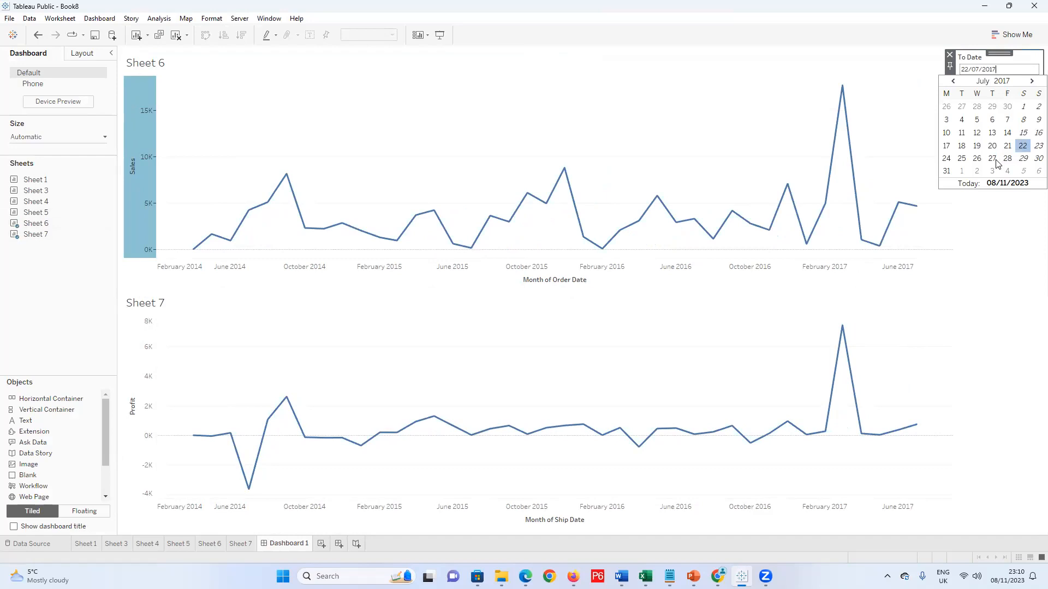
{"action": "left_click", "coordinate": [954, 82]}
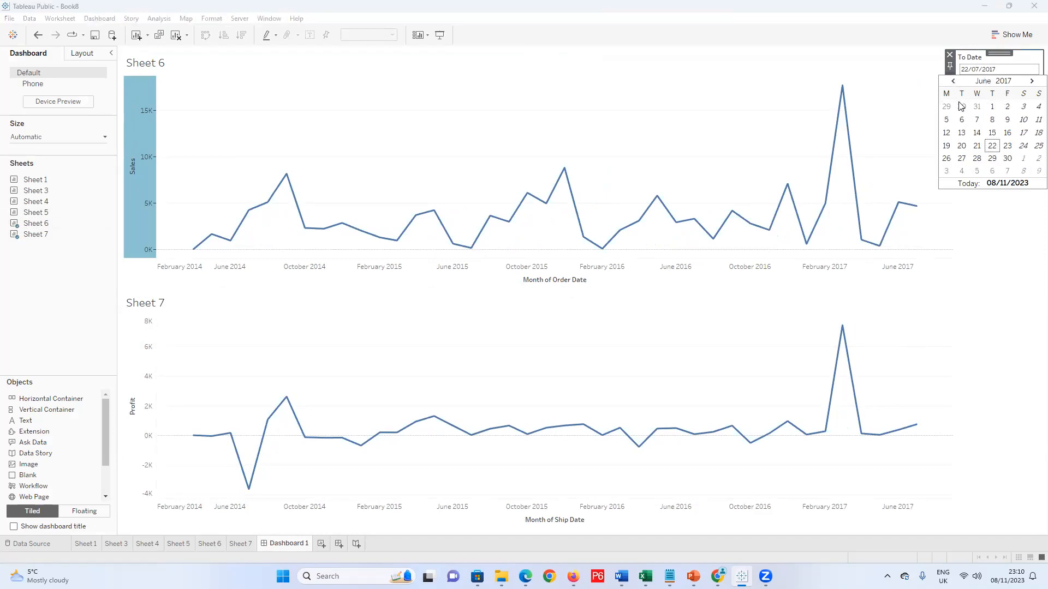
{"action": "left_click", "coordinate": [950, 135]}
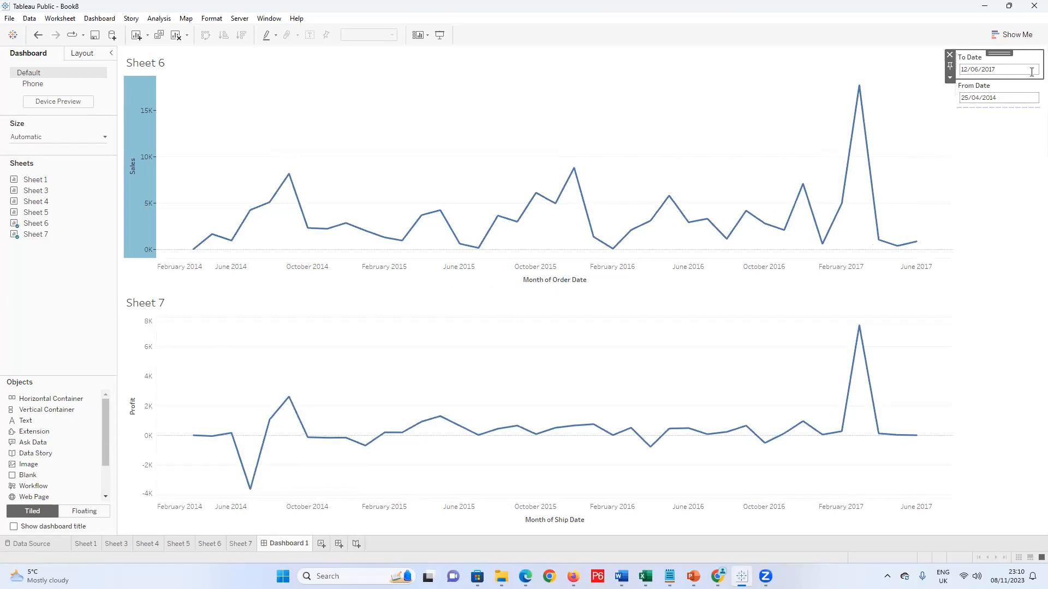
Set the dashboard's To Date parameter to 31/01/2017
{"action": "left_click", "coordinate": [1013, 70]}
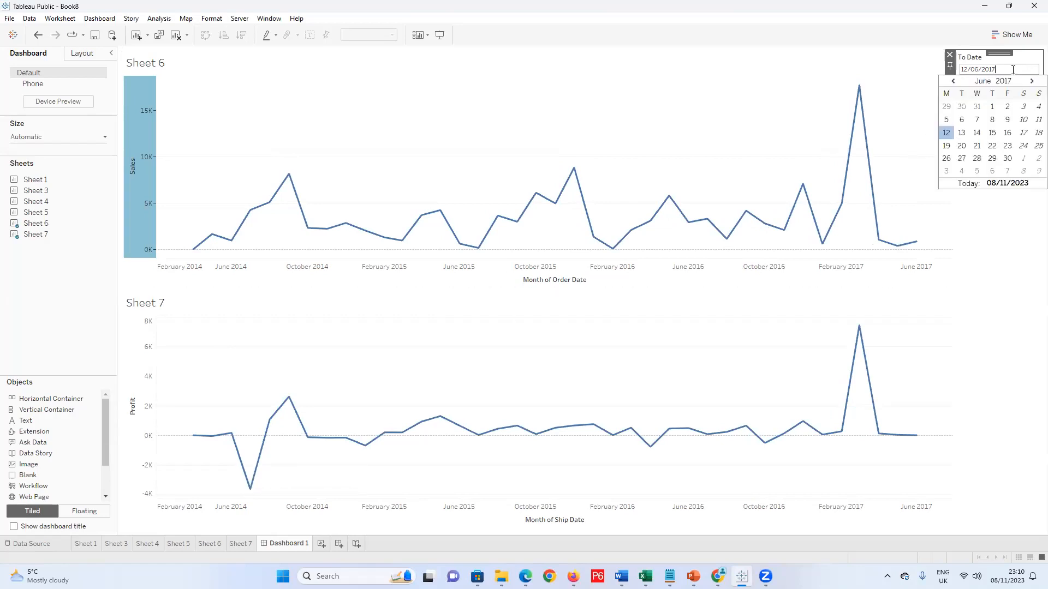
{"action": "left_click", "coordinate": [952, 82]}
{"action": "left_click", "coordinate": [953, 81]}
{"action": "left_click", "coordinate": [953, 82]}
{"action": "left_click", "coordinate": [953, 82]}
{"action": "left_click", "coordinate": [953, 82]}
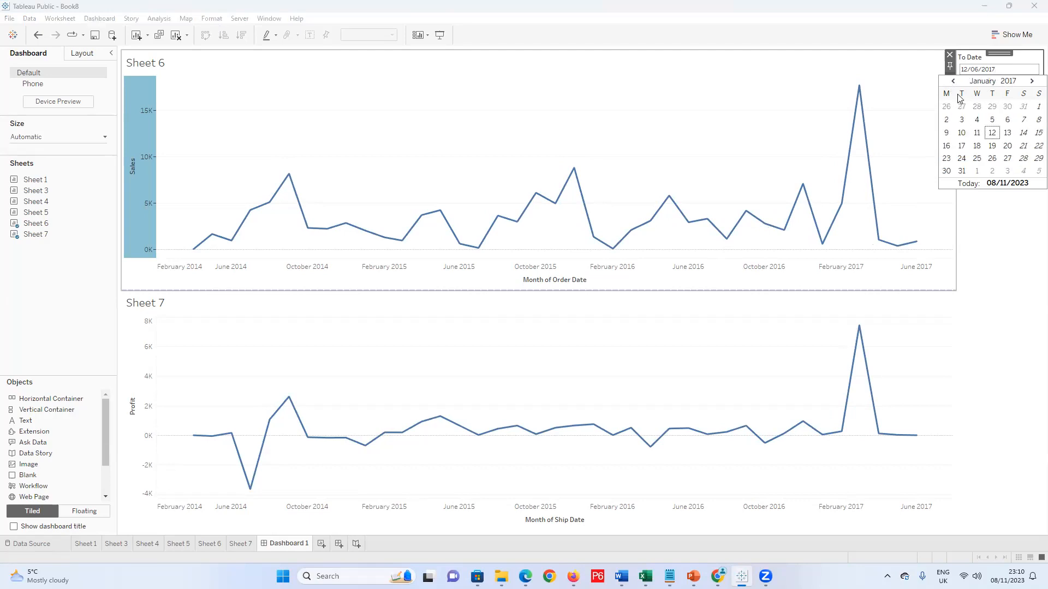
{"action": "left_click", "coordinate": [962, 171]}
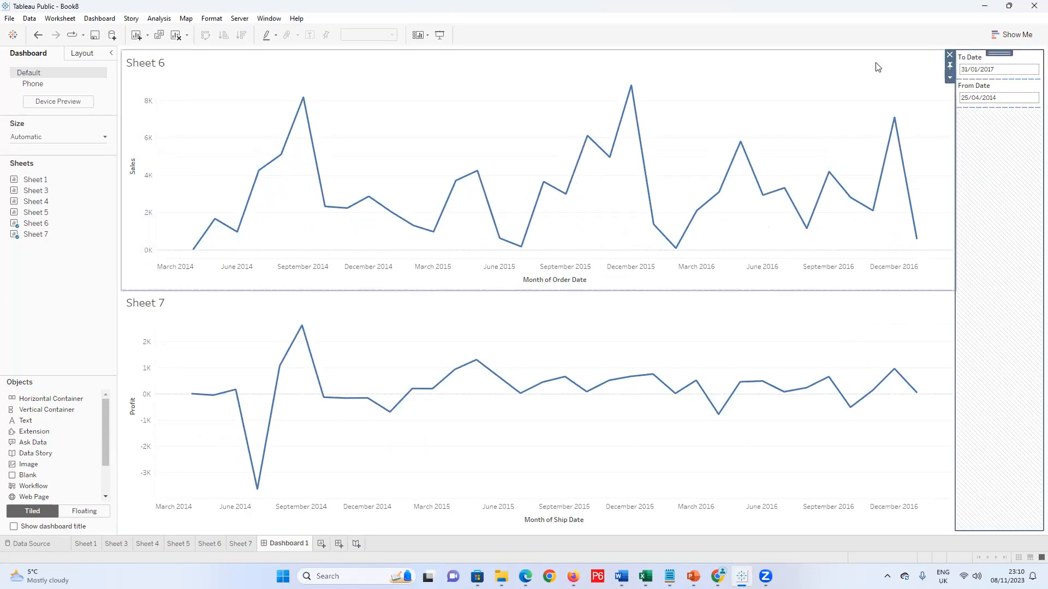
{"action": "left_click", "coordinate": [878, 36]}
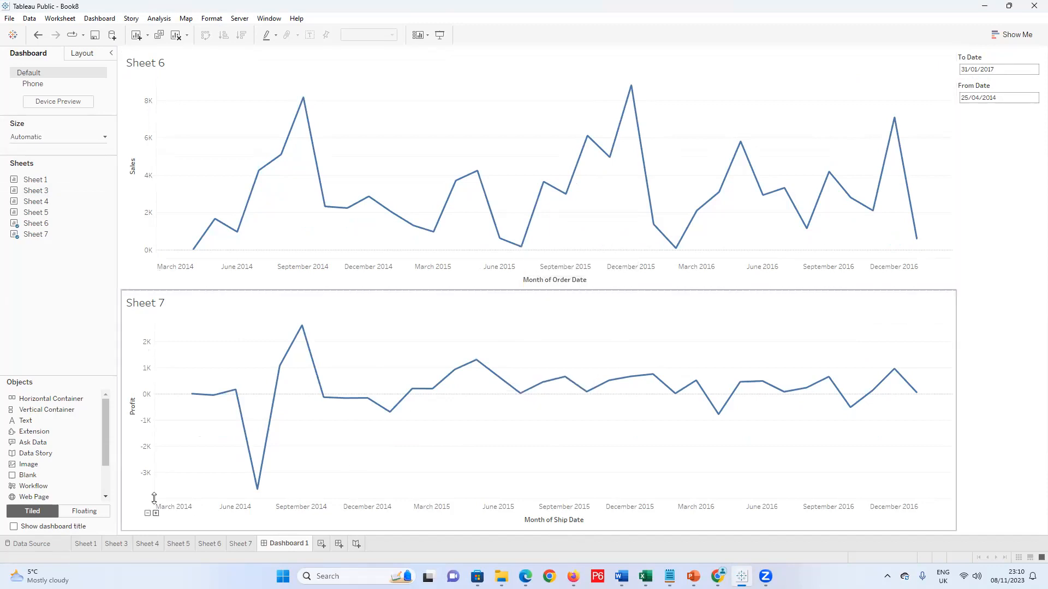
On Sheet 7, remove the Within range 2 filter and replace Ship Date with Order Date on the columns
{"action": "mouse_move", "coordinate": [278, 168]}
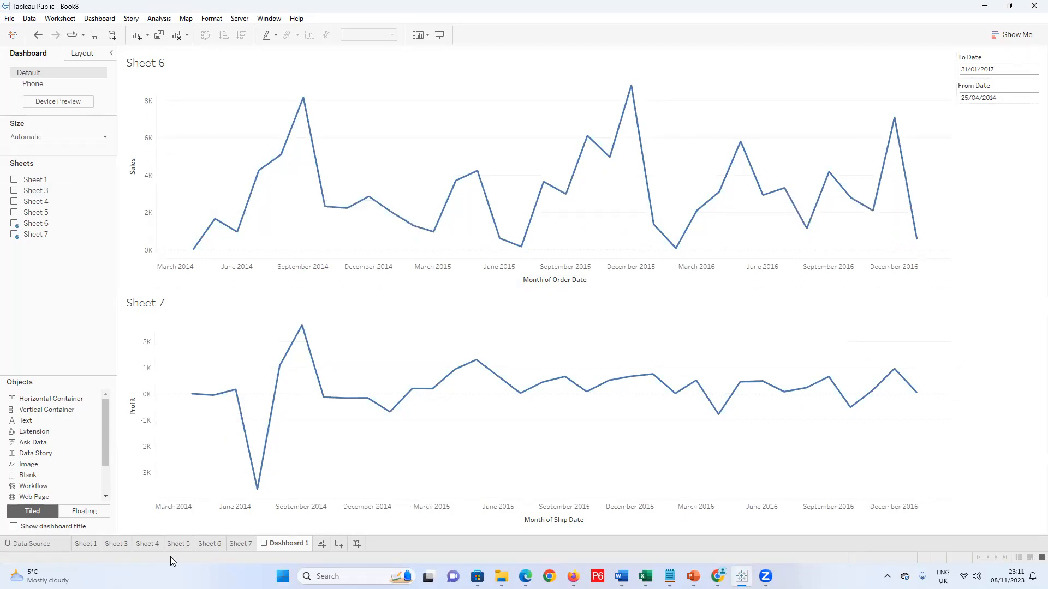
{"action": "left_click", "coordinate": [239, 544]}
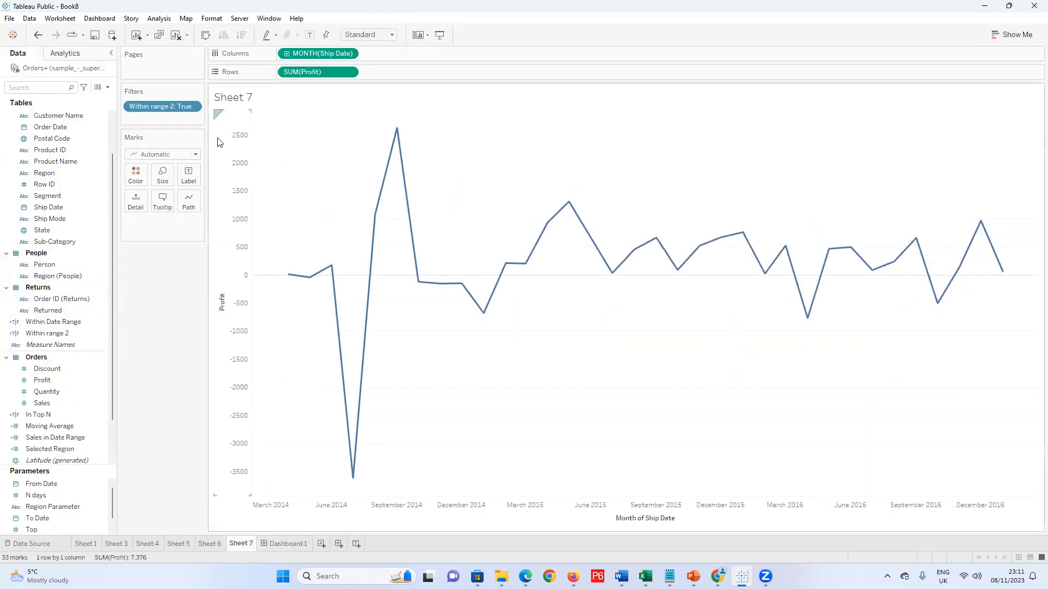
{"action": "left_click_drag", "start_coordinate": [162, 113], "coordinate": [156, 339]}
{"action": "left_click_drag", "start_coordinate": [322, 53], "coordinate": [152, 303]}
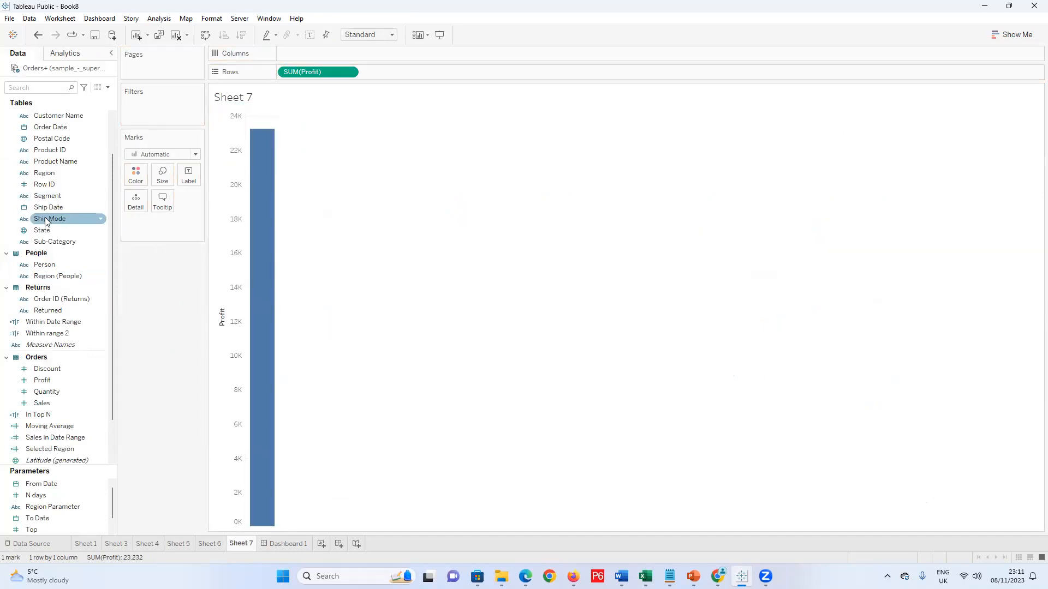
{"action": "left_click", "coordinate": [101, 126]}
{"action": "left_click_drag", "start_coordinate": [101, 124], "coordinate": [320, 55]}
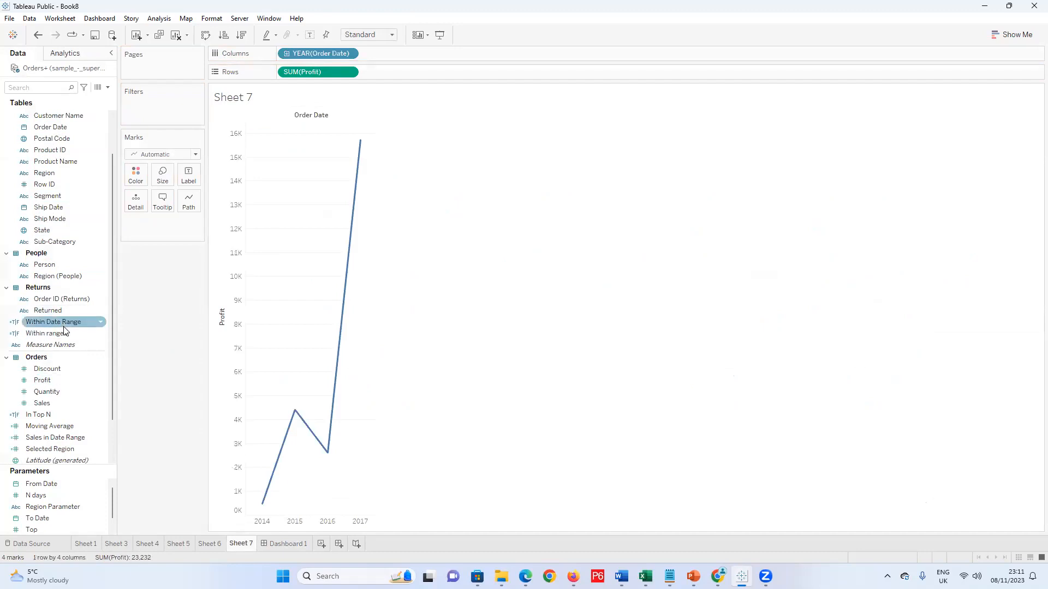
Filter the Sheet 7 chart by Within Date Range, keeping only True, and show Order Date as continuous months
{"action": "left_click_drag", "start_coordinate": [64, 322], "coordinate": [168, 116]}
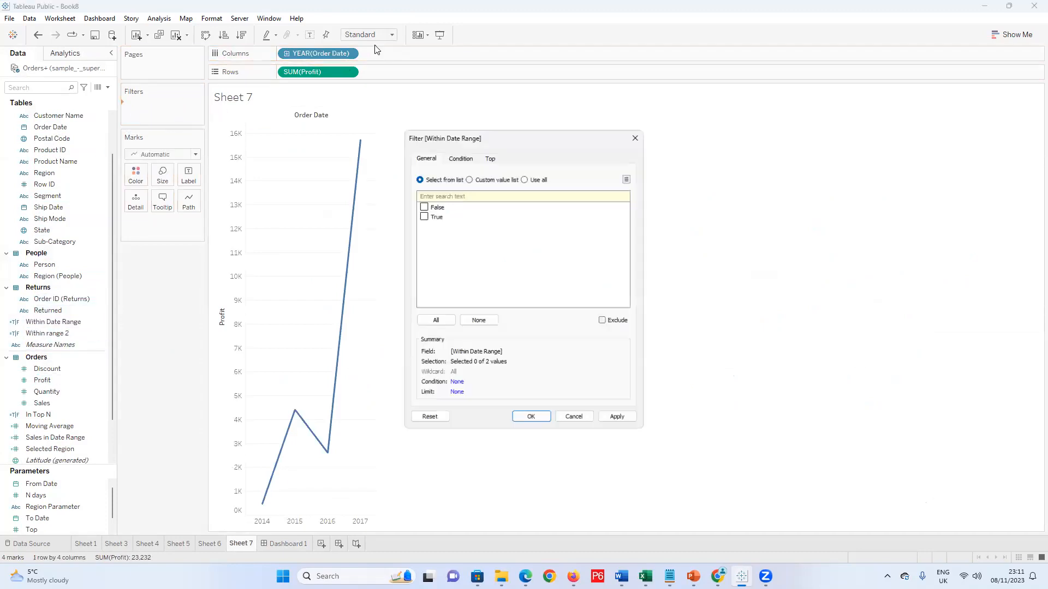
{"action": "left_click", "coordinate": [422, 217]}
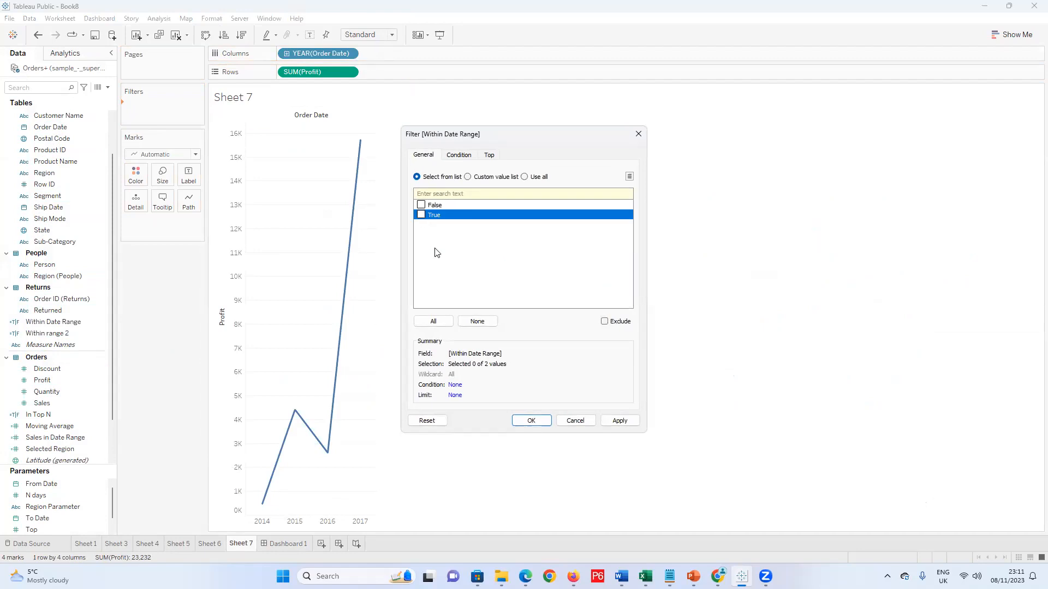
{"action": "left_click", "coordinate": [531, 420]}
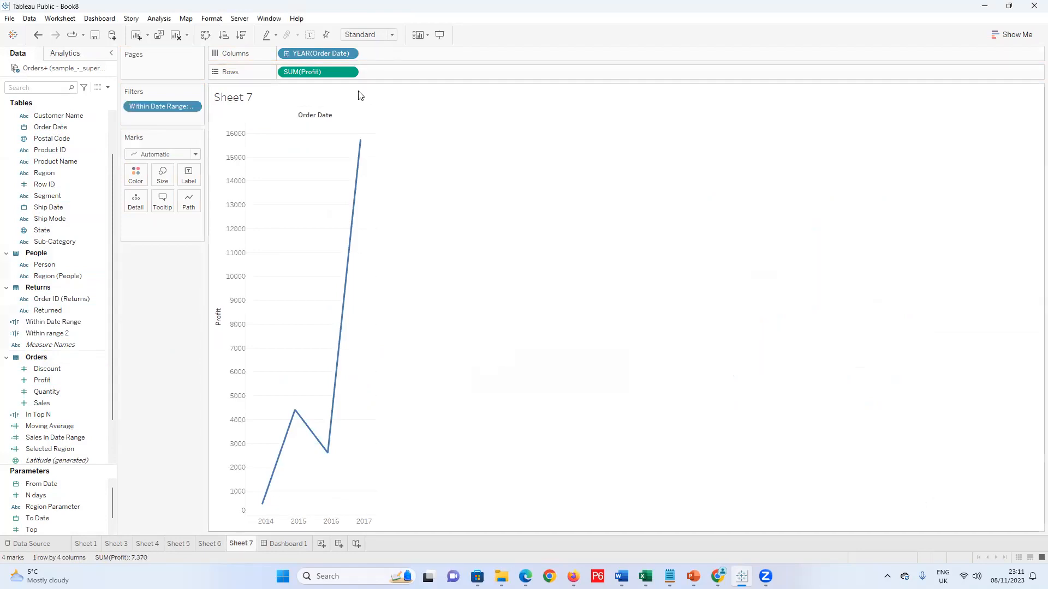
{"action": "left_click", "coordinate": [348, 53]}
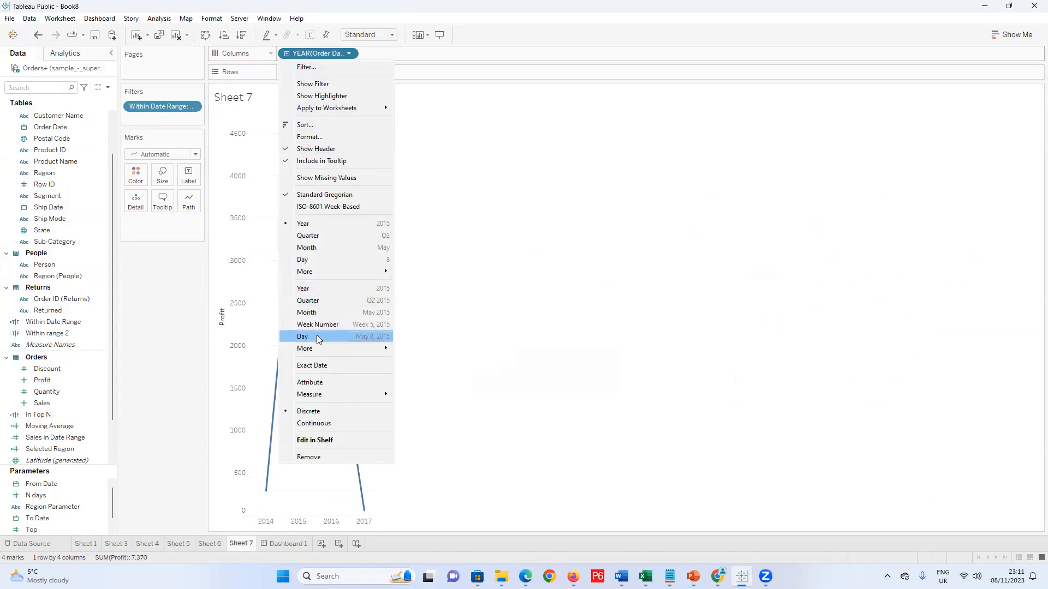
{"action": "left_click", "coordinate": [322, 314]}
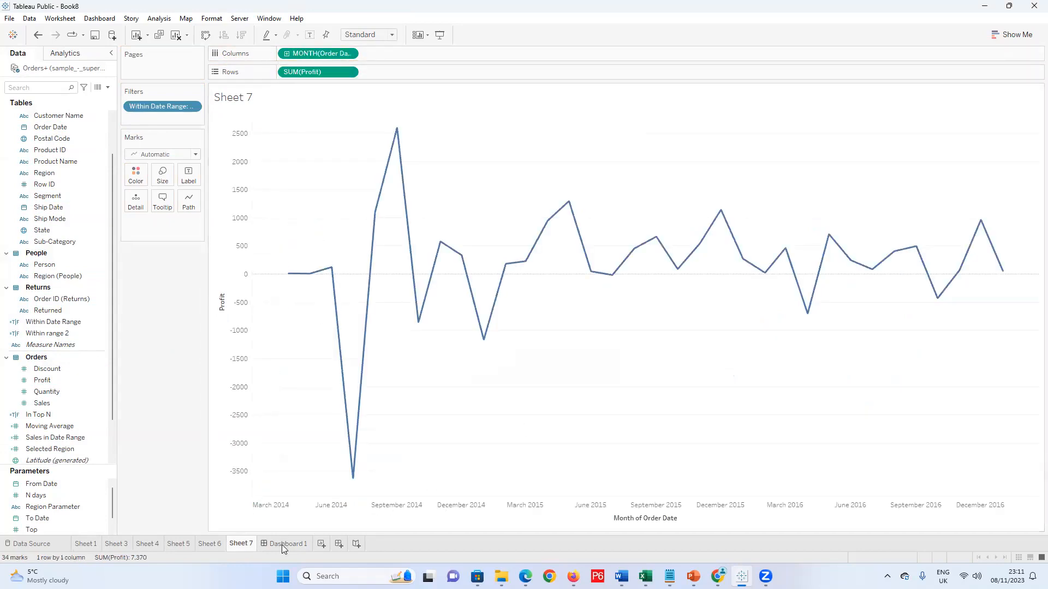
{"action": "left_click", "coordinate": [338, 545]}
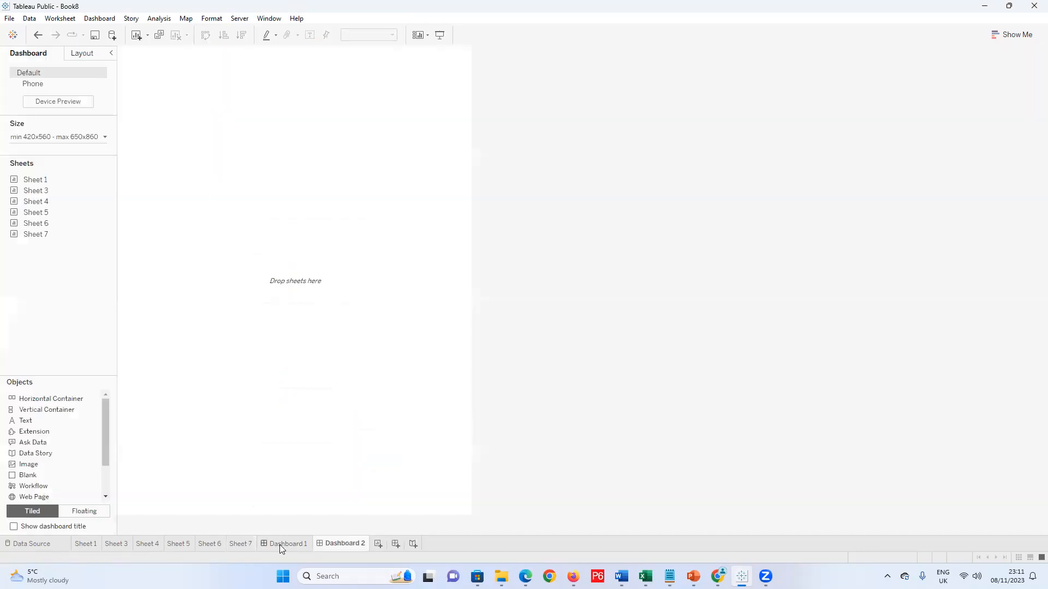
{"action": "left_click", "coordinate": [280, 545]}
{"action": "right_click", "coordinate": [352, 544]}
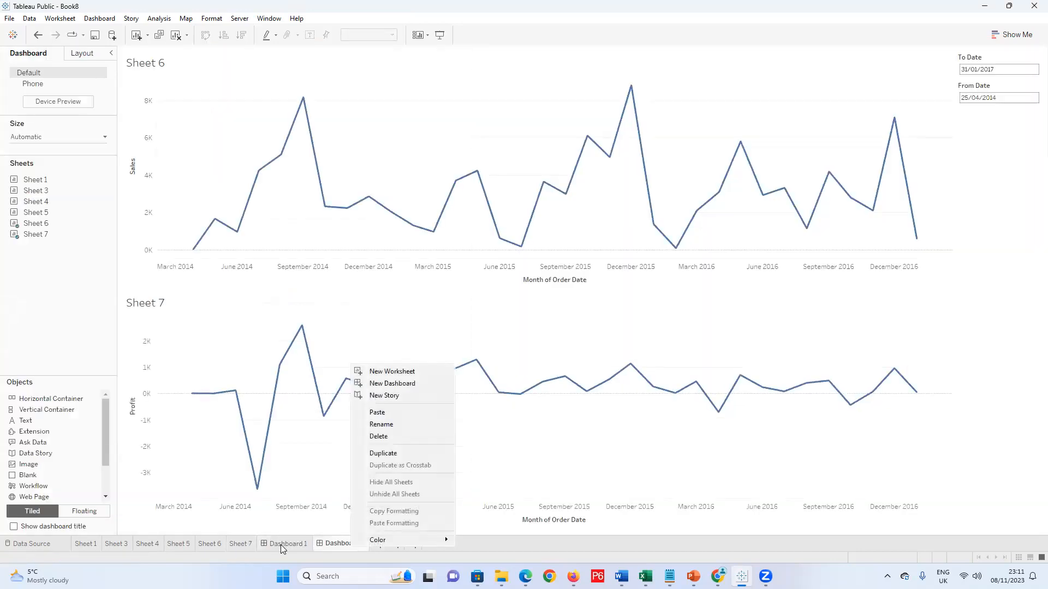
{"action": "left_click", "coordinate": [401, 436]}
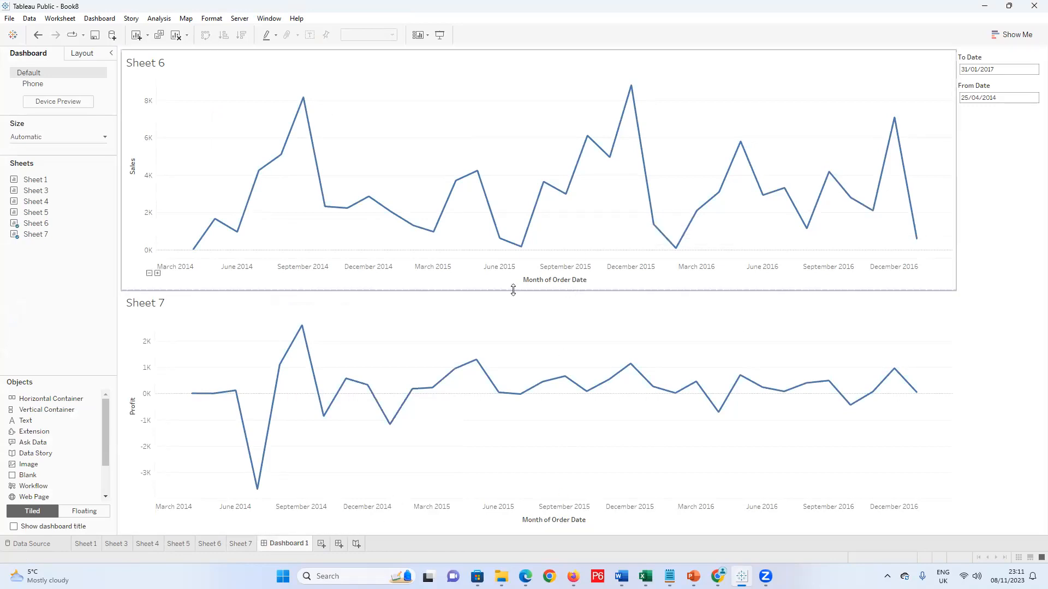
Review the charts on Sheet 1, Sheet 3, Sheet 4, Sheet 5 and Sheet 6, and return to Dashboard 1
{"action": "mouse_move", "coordinate": [259, 401]}
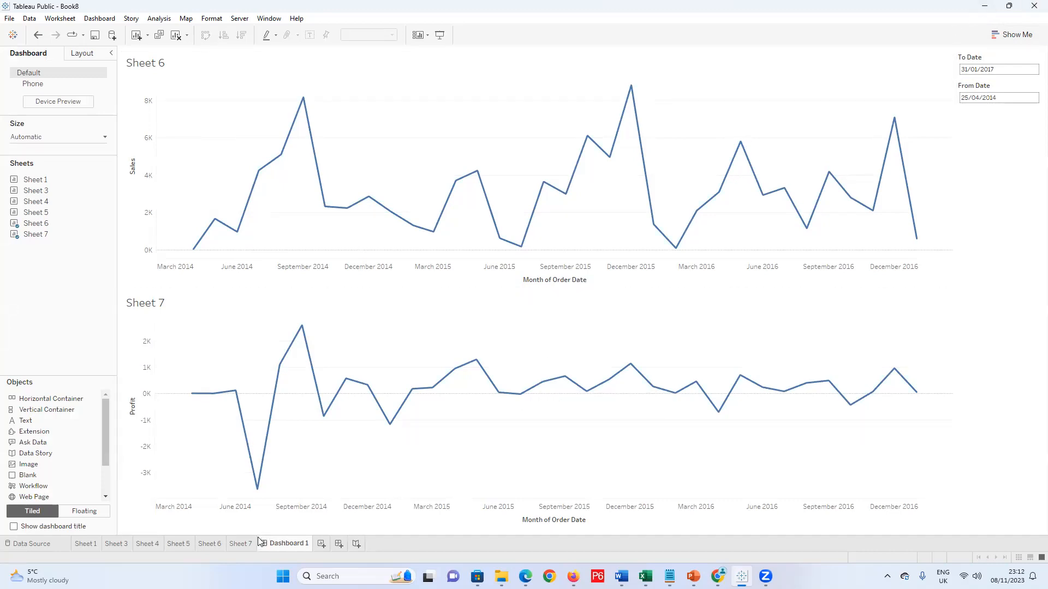
{"action": "mouse_move", "coordinate": [260, 542]}
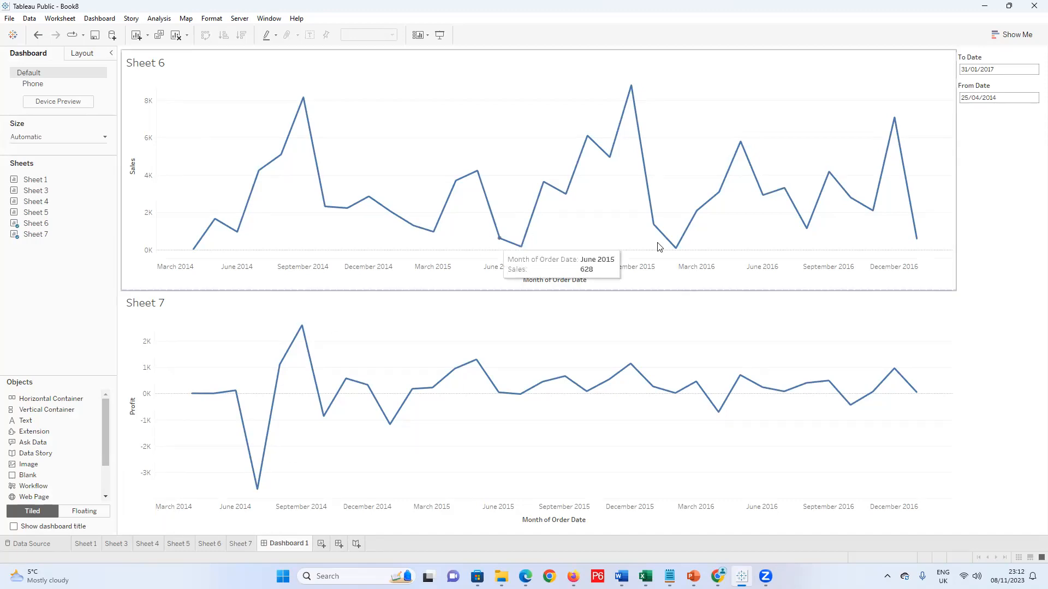
{"action": "left_click", "coordinate": [92, 544]}
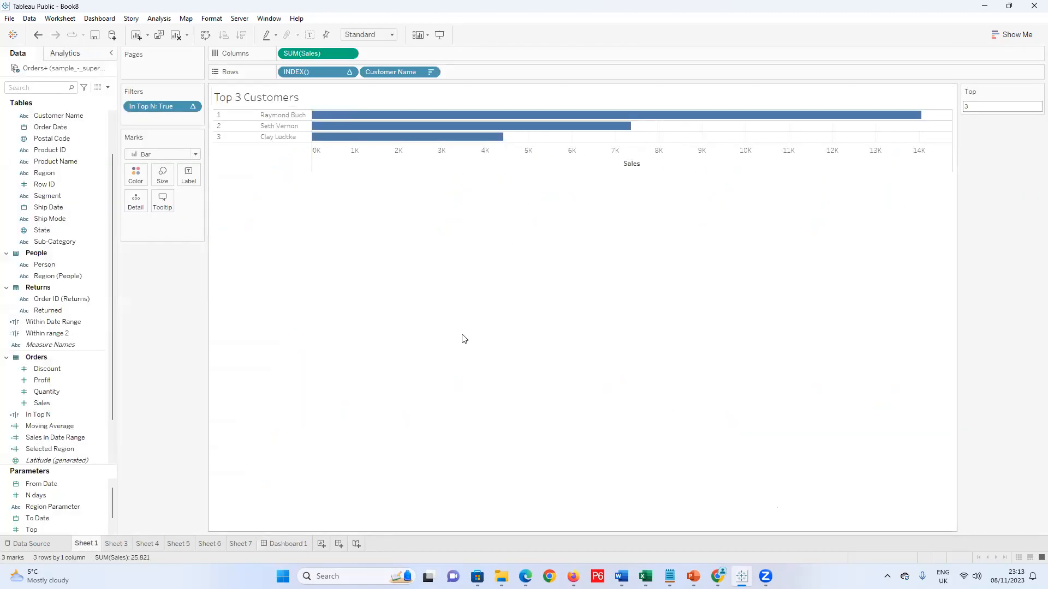
{"action": "left_click", "coordinate": [116, 545]}
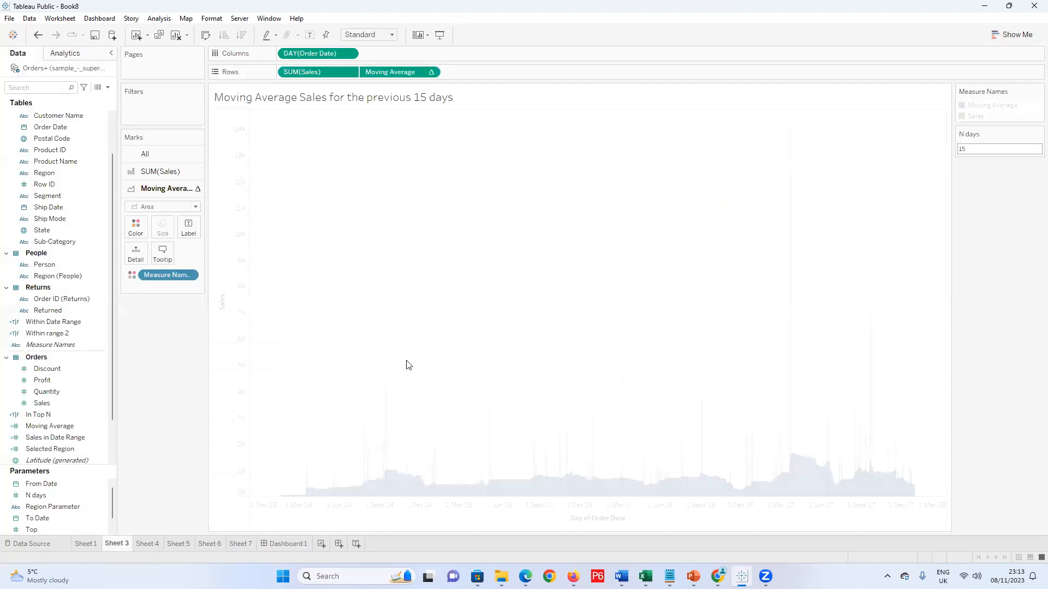
{"action": "left_click", "coordinate": [143, 544]}
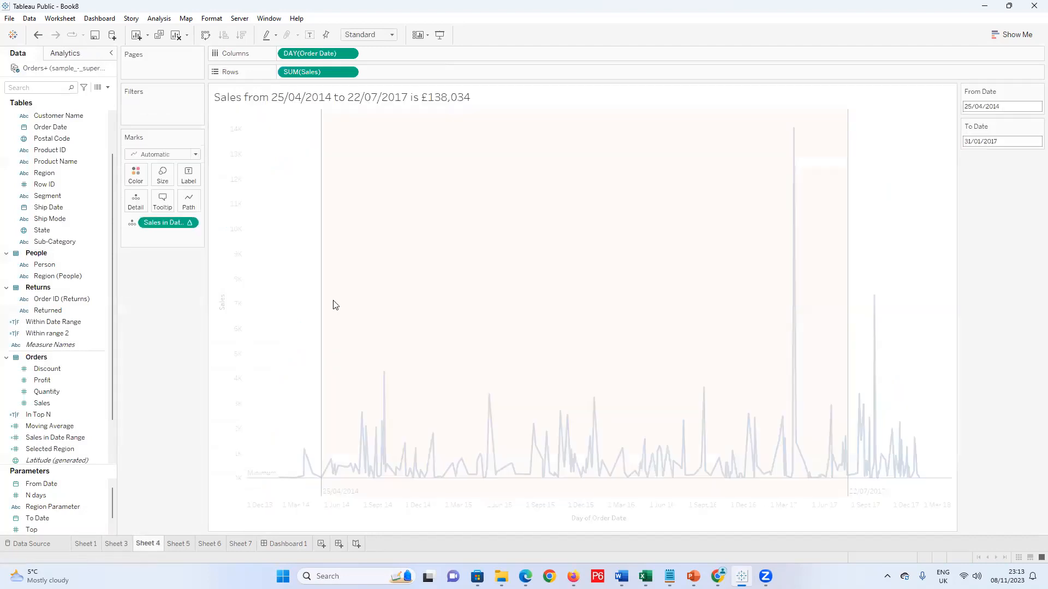
{"action": "left_click", "coordinate": [181, 545]}
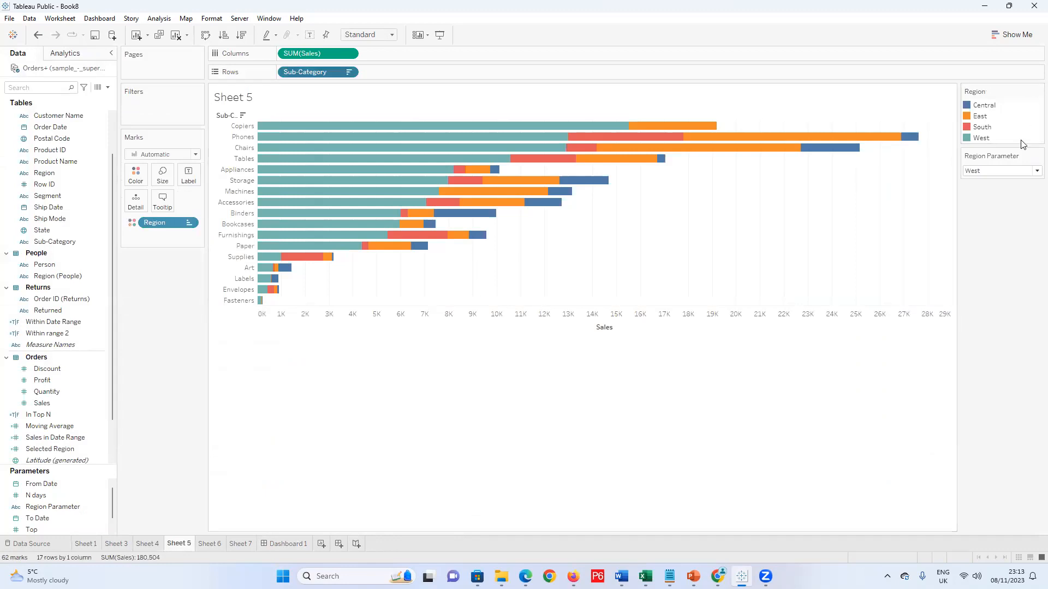
{"action": "left_click", "coordinate": [208, 545]}
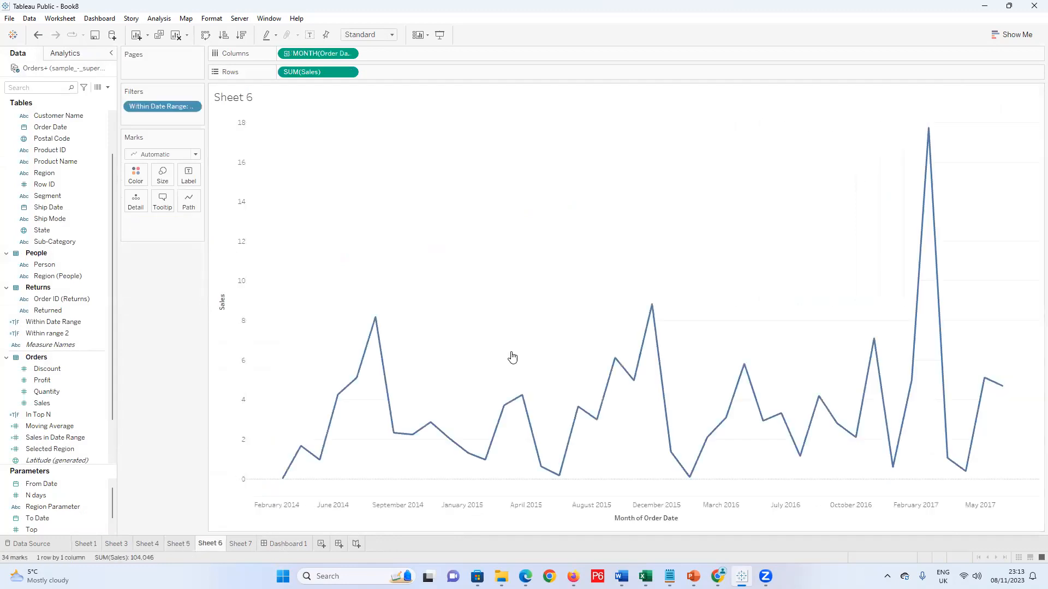
{"action": "left_click", "coordinate": [286, 544]}
{"action": "mouse_move", "coordinate": [320, 394]}
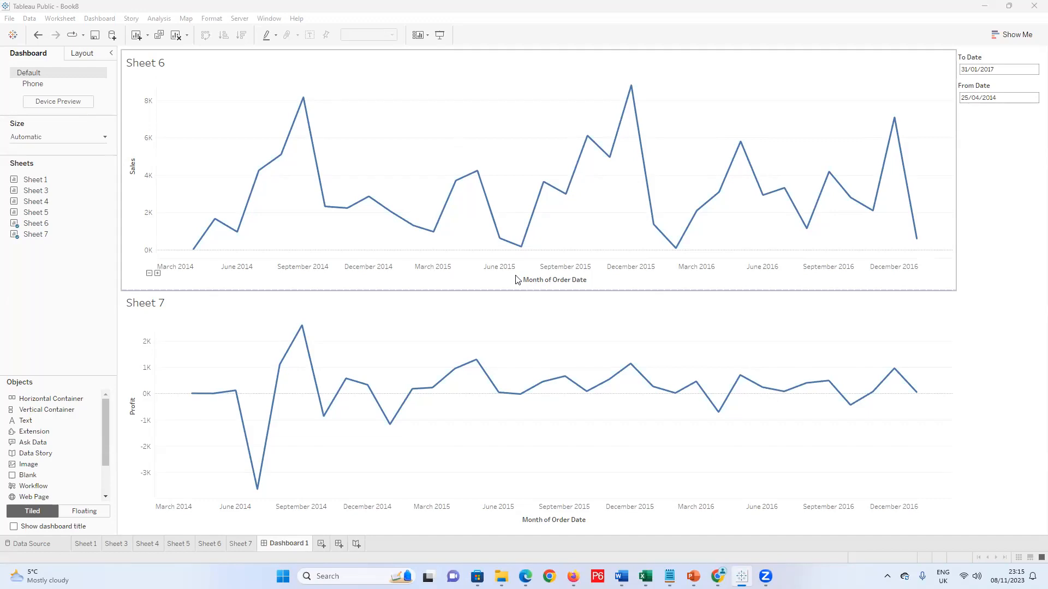
{"action": "mouse_move", "coordinate": [512, 241]}
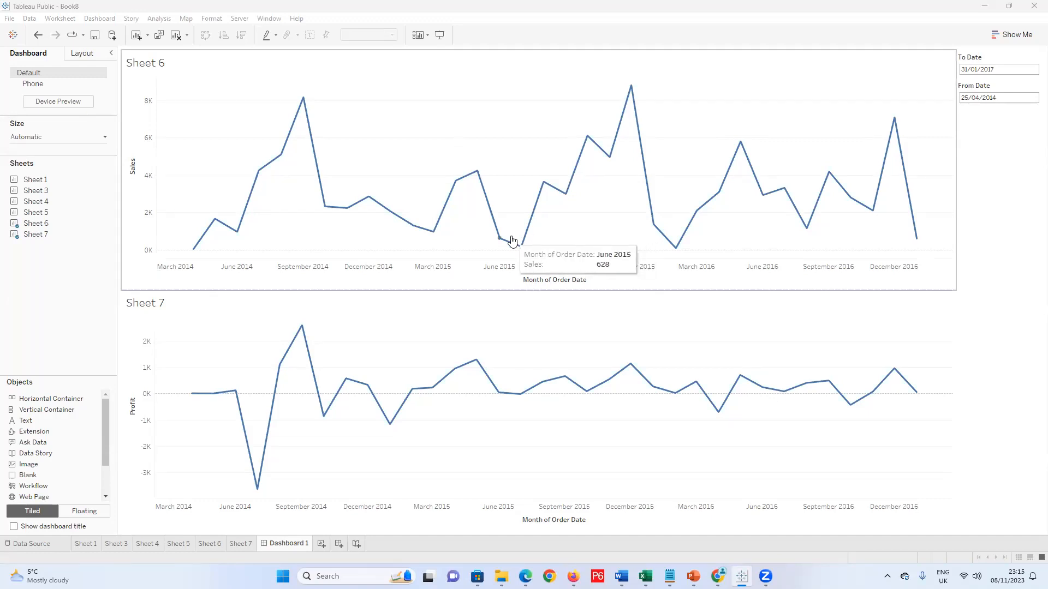